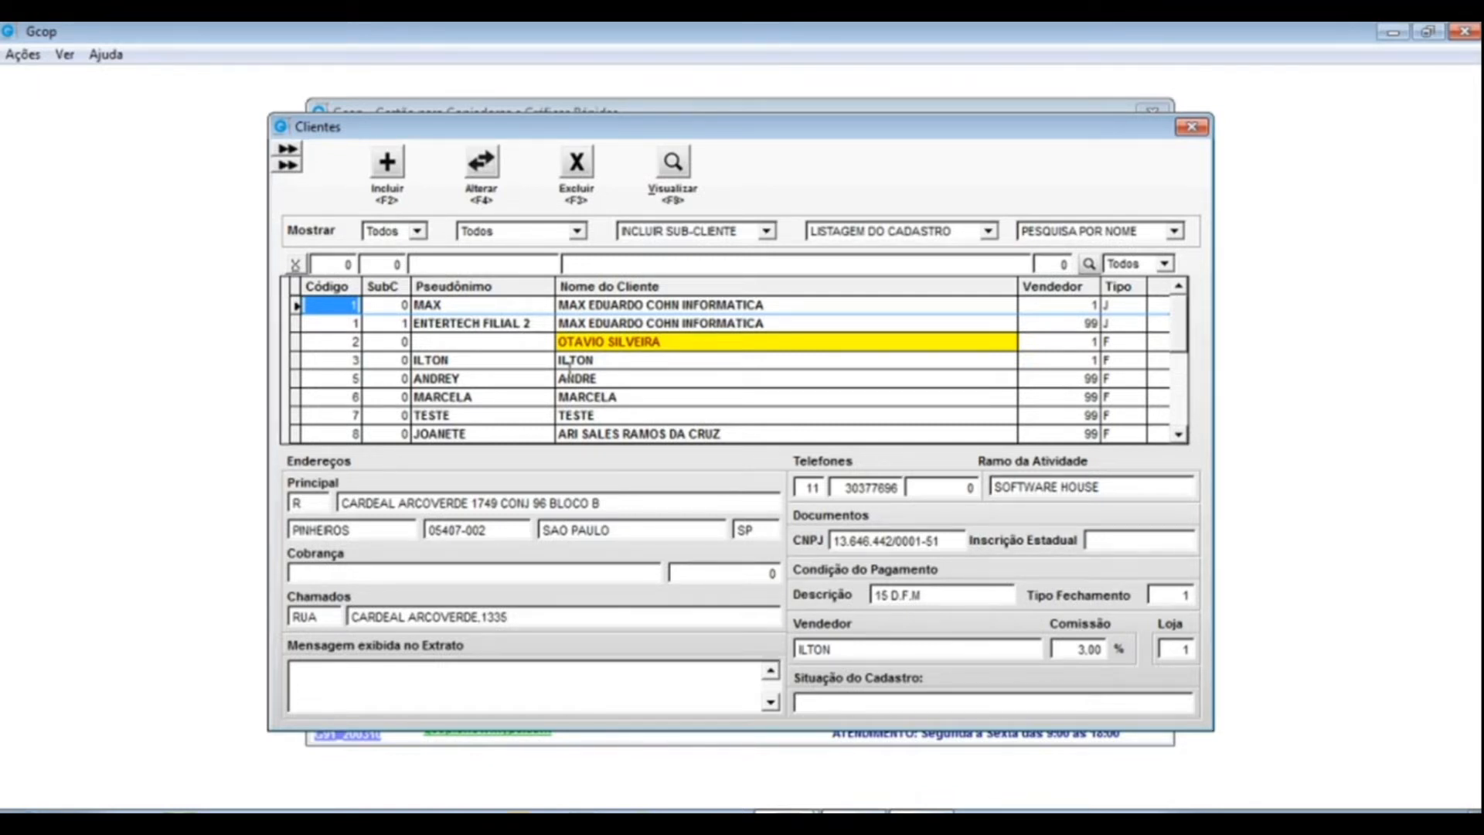
# - Select ENTERTECH FILIAL 2, then select the Código, SubC, Pseudônimo and Nome filter contents
pyautogui.click(452, 323)
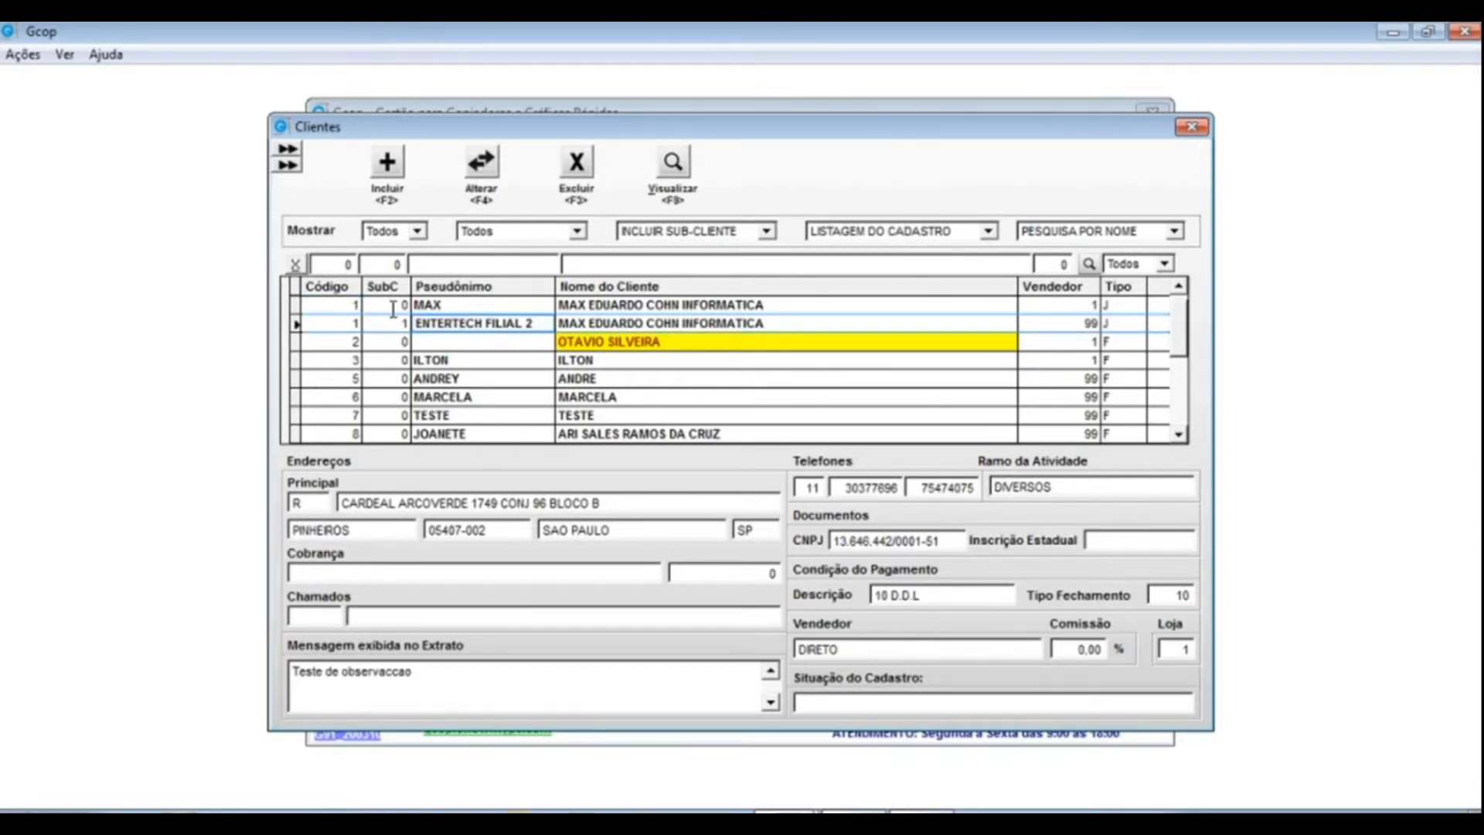
pyautogui.click(336, 263)
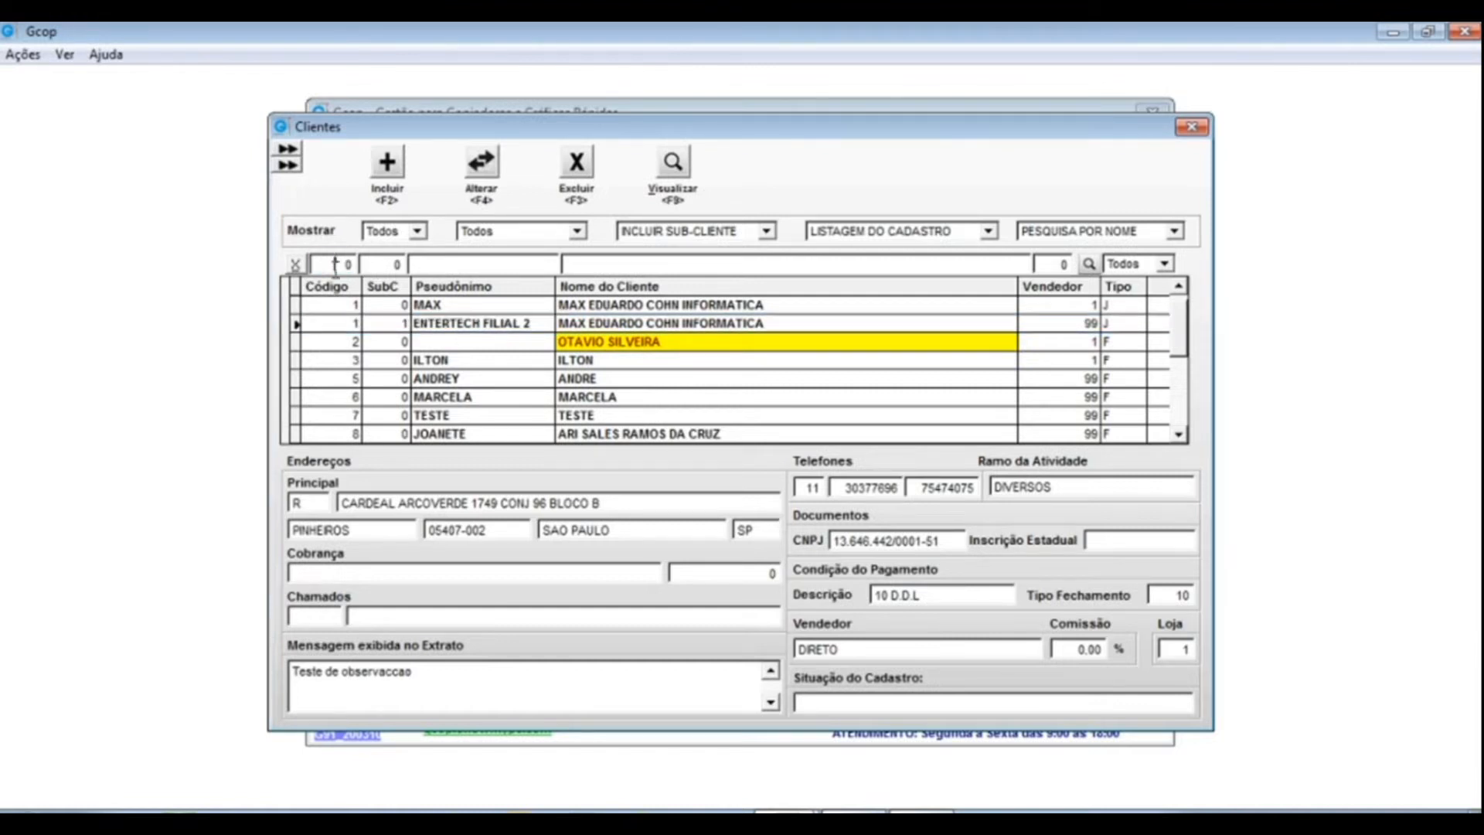
pyautogui.click(380, 263)
pyautogui.click(542, 265)
pyautogui.moveTo(542, 265); pyautogui.dragTo(340, 264)
pyautogui.moveTo(885, 265); pyautogui.dragTo(526, 265)
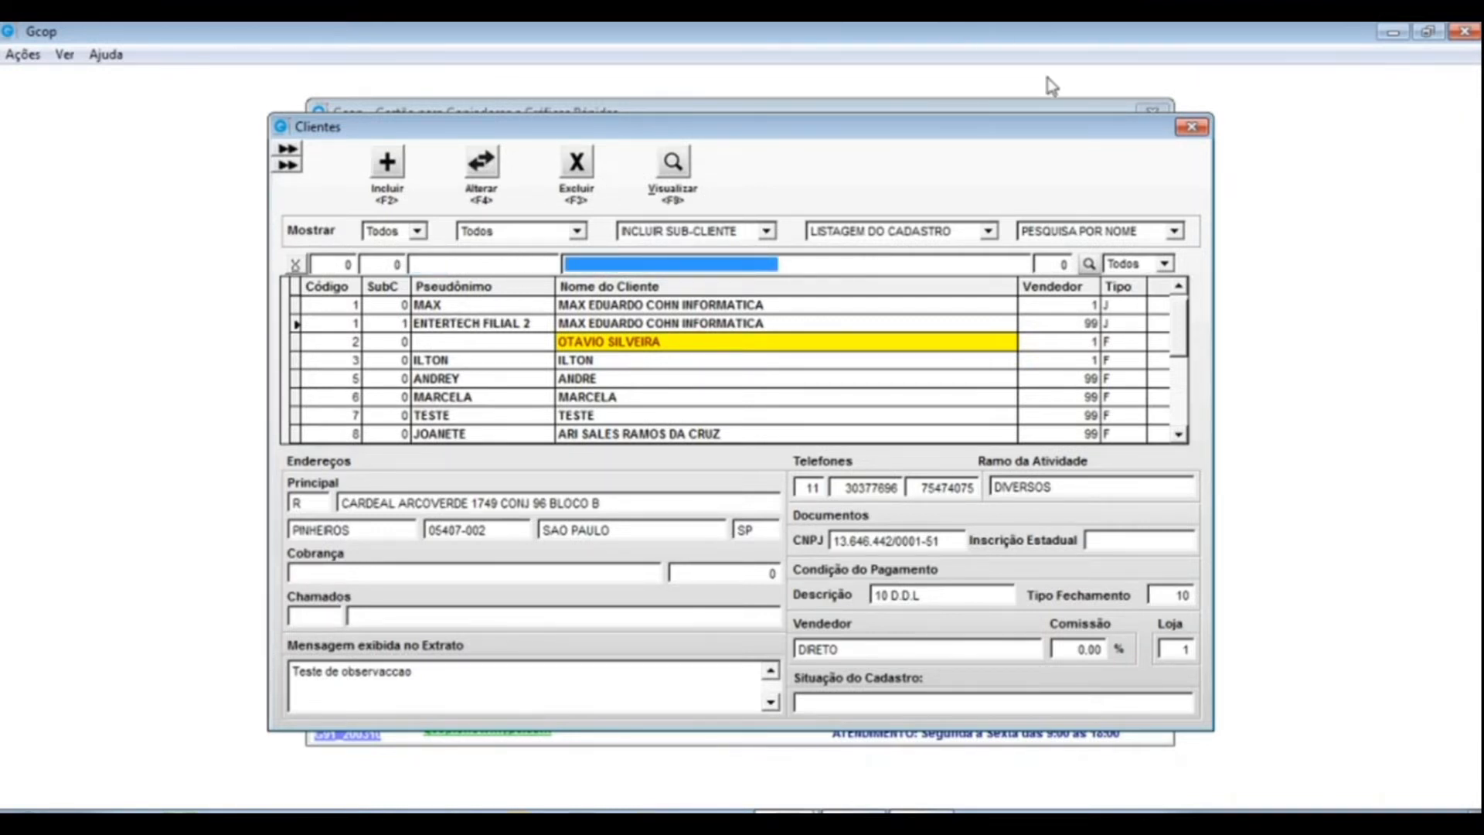
# - Filter the client list by Vendedor 1, then clear it and keep Tipo on Todos
pyautogui.click(1039, 264)
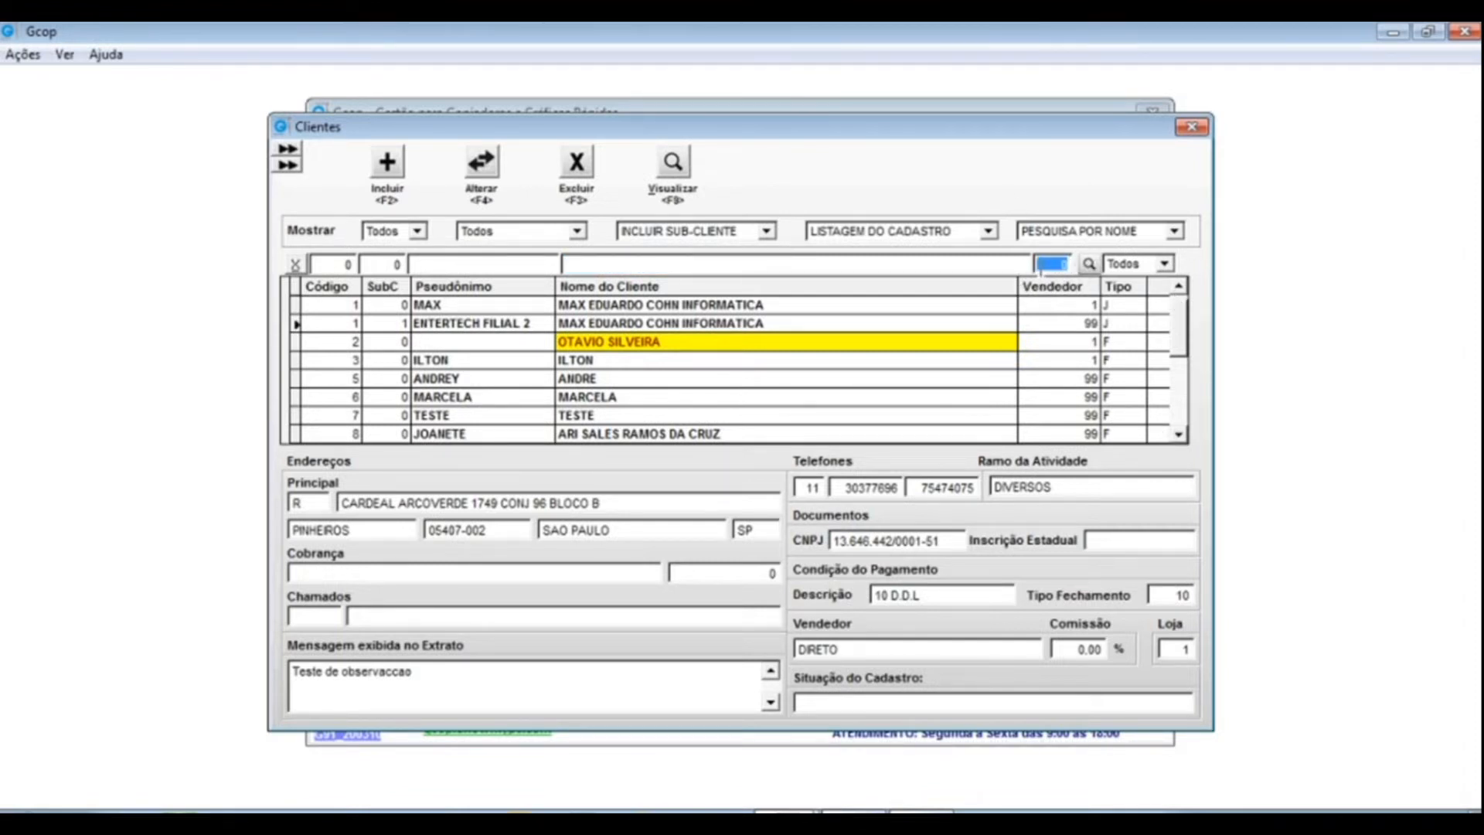
pyautogui.write('1')
pyautogui.click(1089, 264)
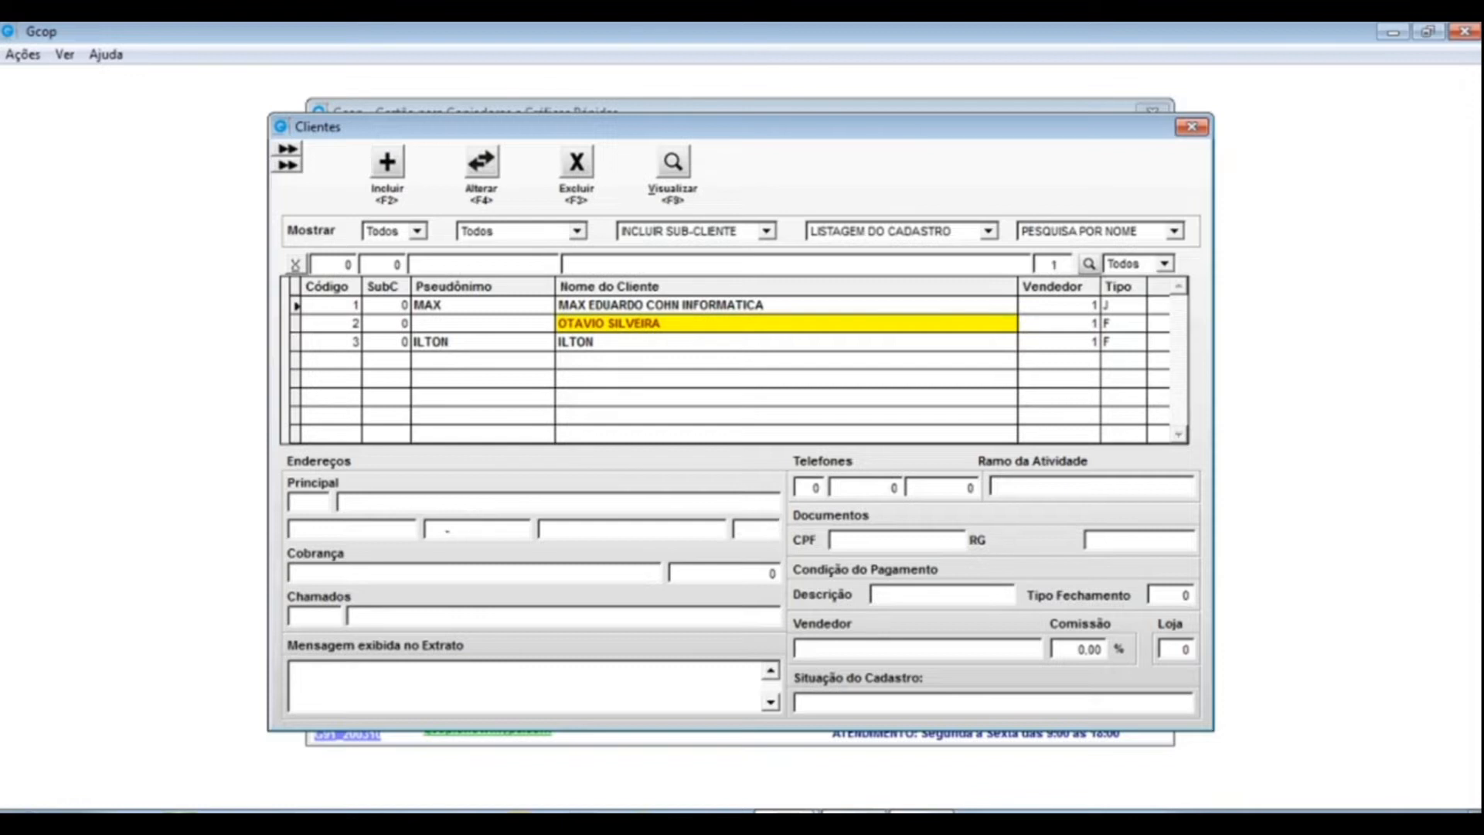
pyautogui.press('BackSpace')
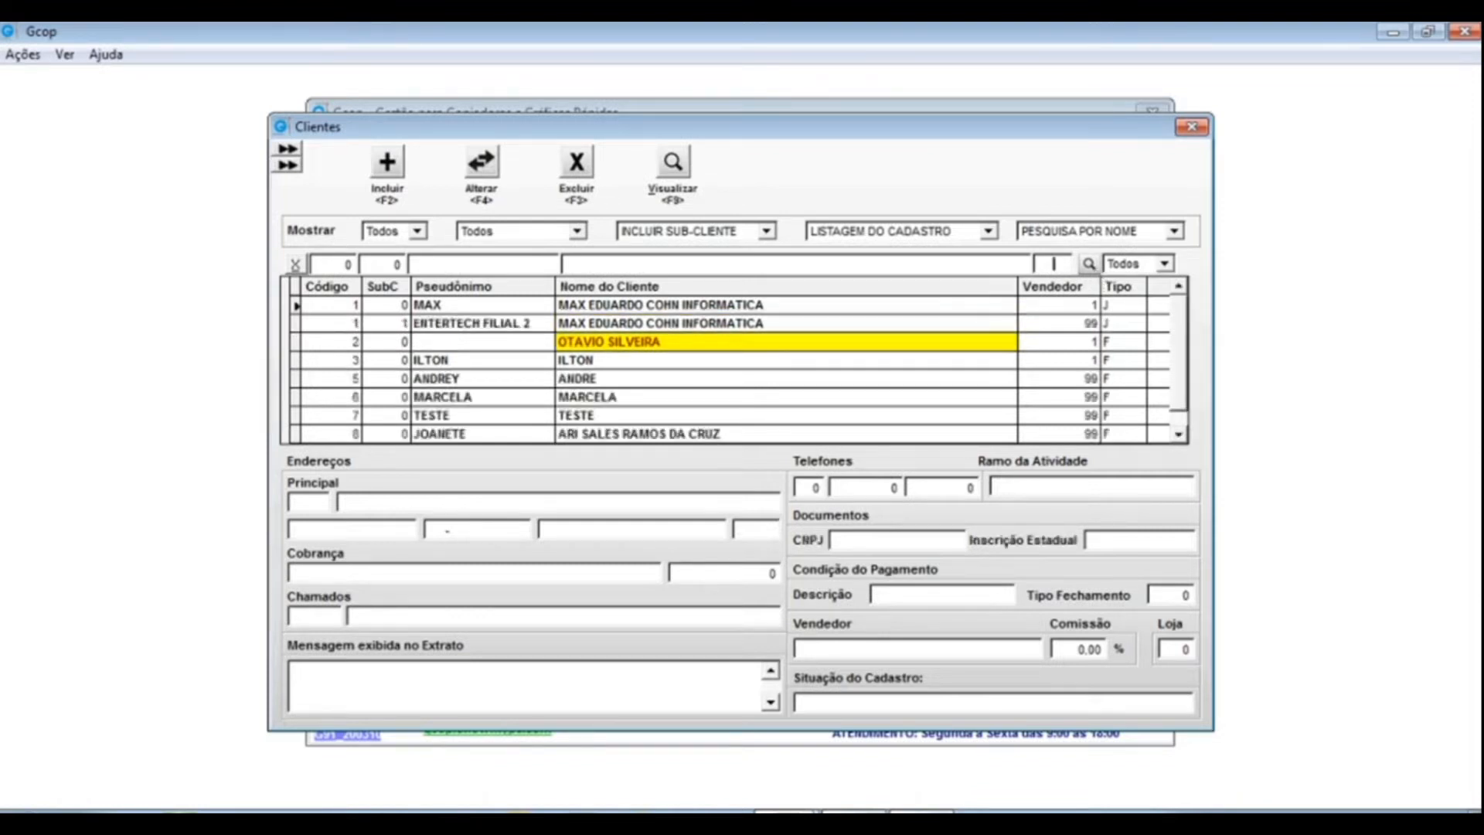
pyautogui.click(1165, 264)
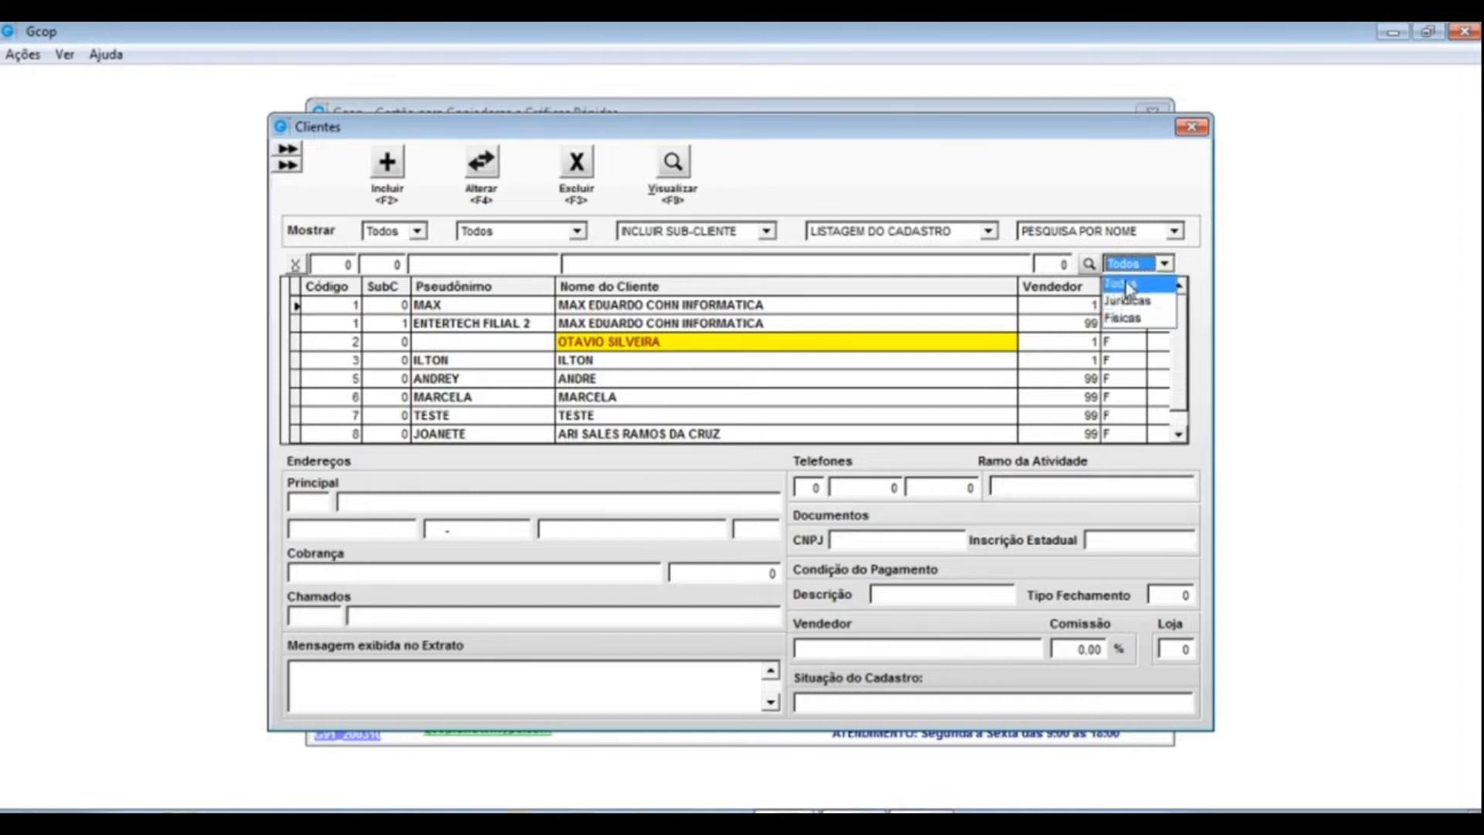
pyautogui.click(1002, 271)
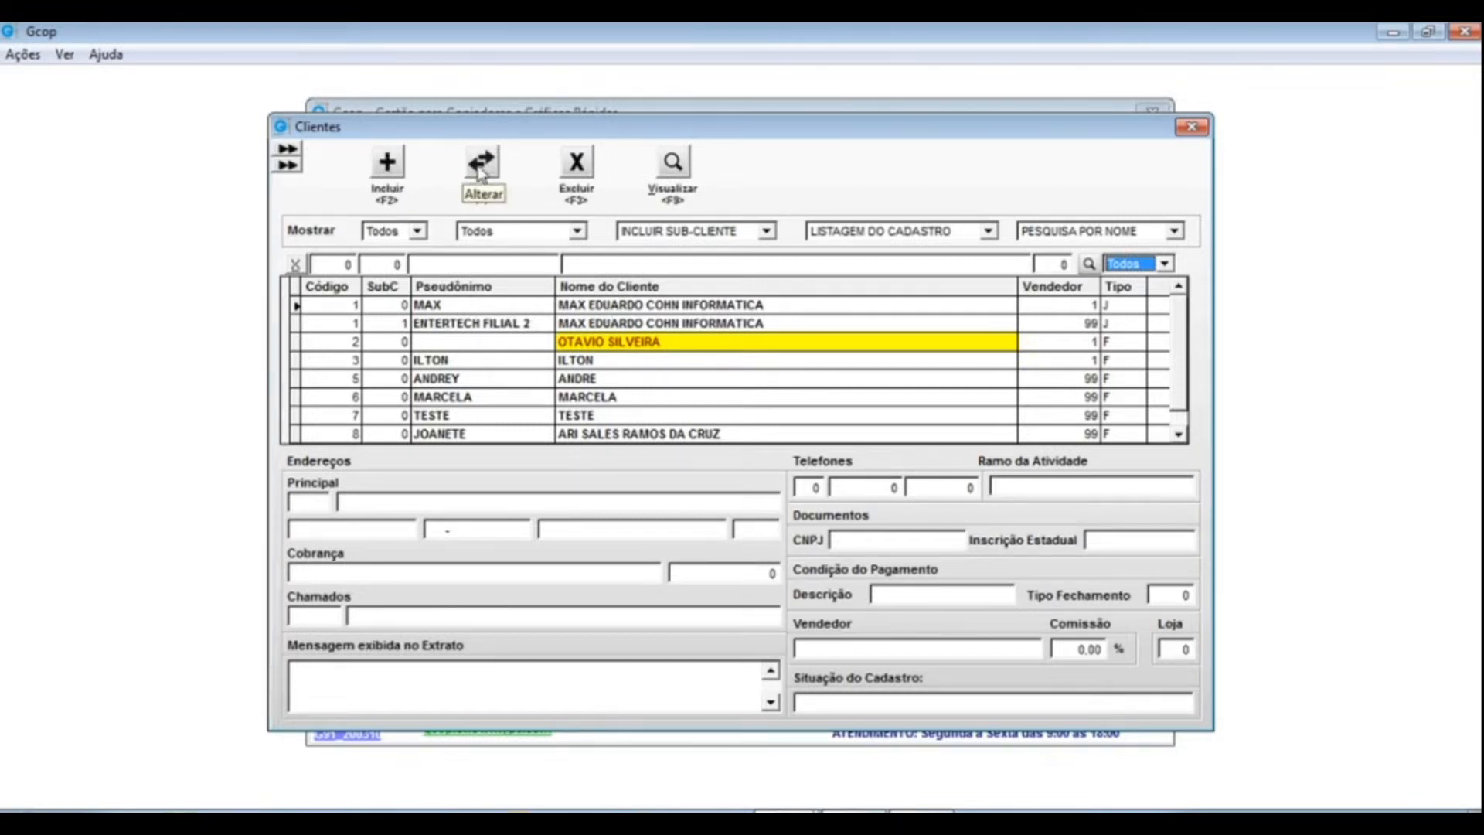
# - Attempt a new client, dismiss the client-code and system-parameters warnings, then select MAX
pyautogui.click(387, 164)
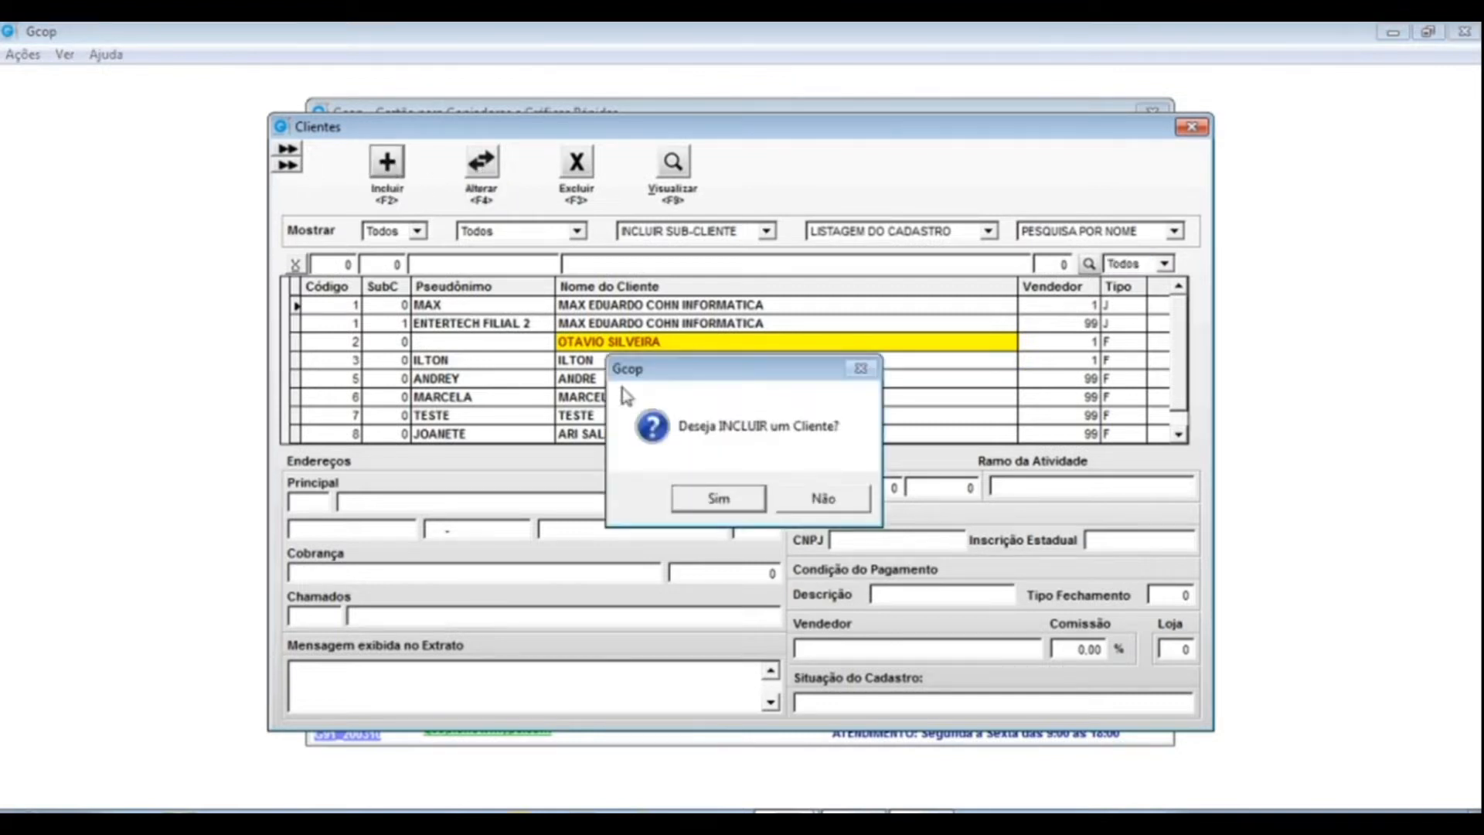
pyautogui.click(742, 498)
pyautogui.click(873, 500)
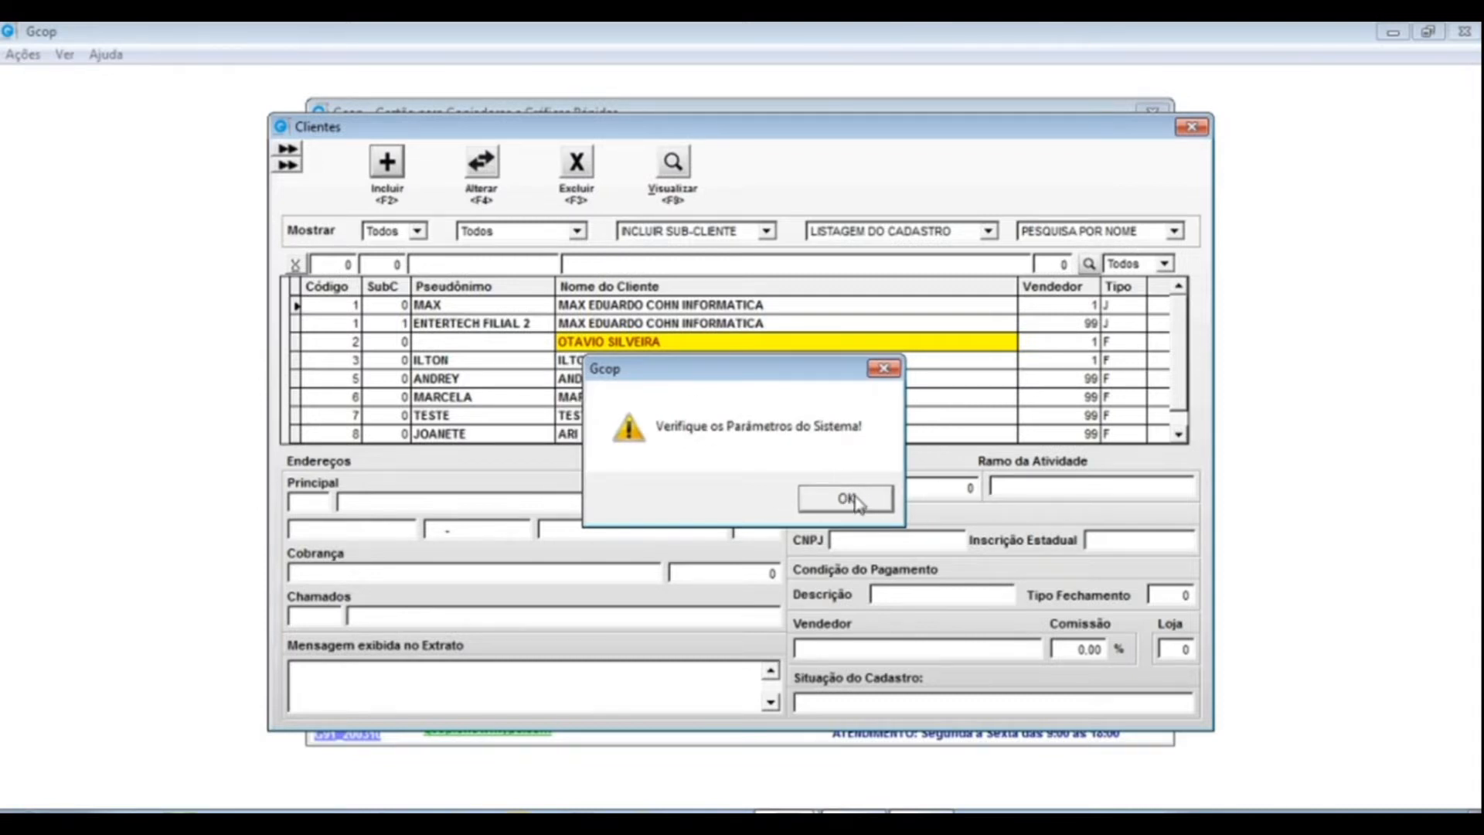
pyautogui.click(845, 498)
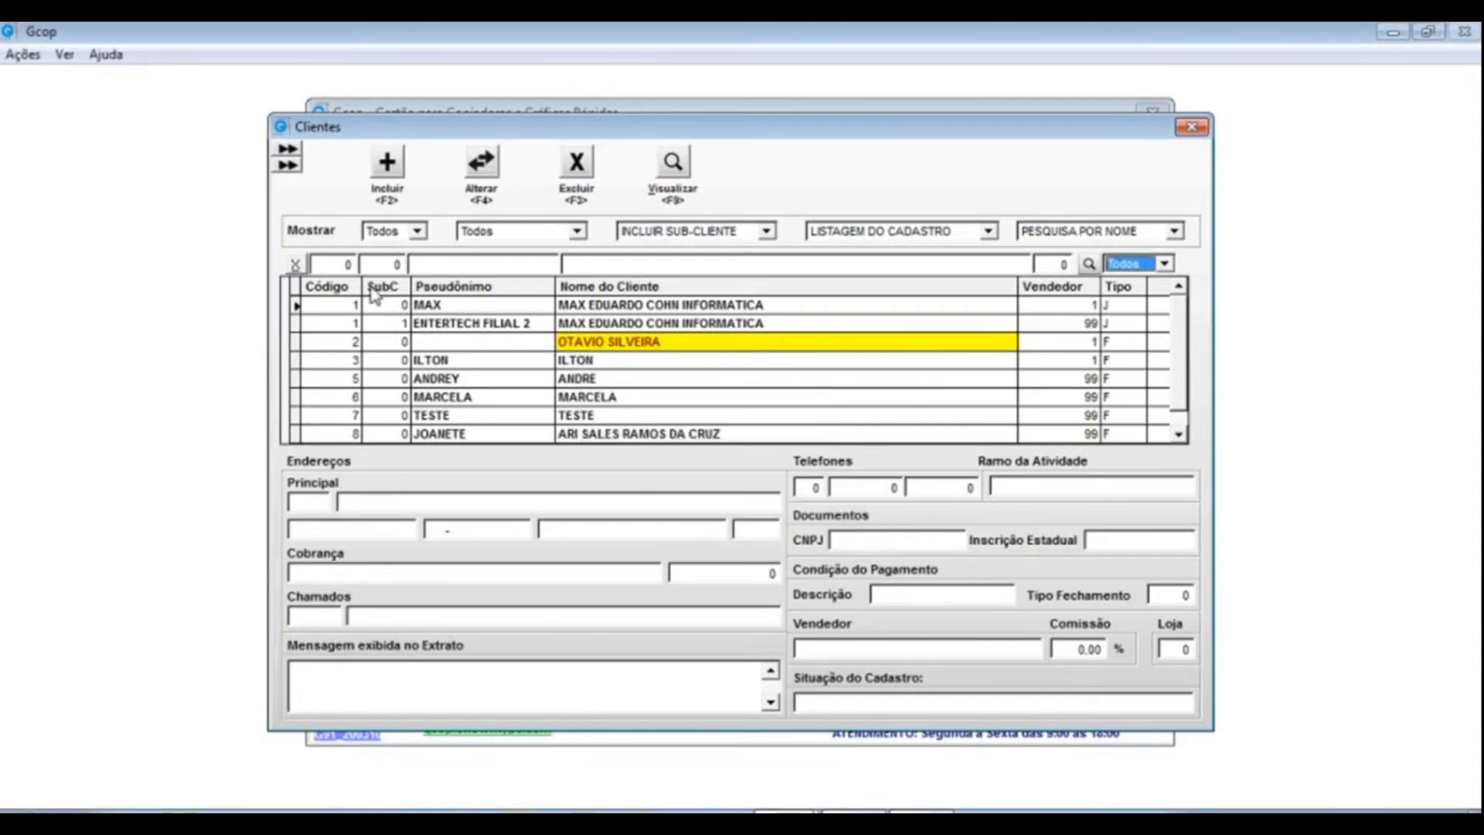
pyautogui.click(346, 362)
pyautogui.click(346, 304)
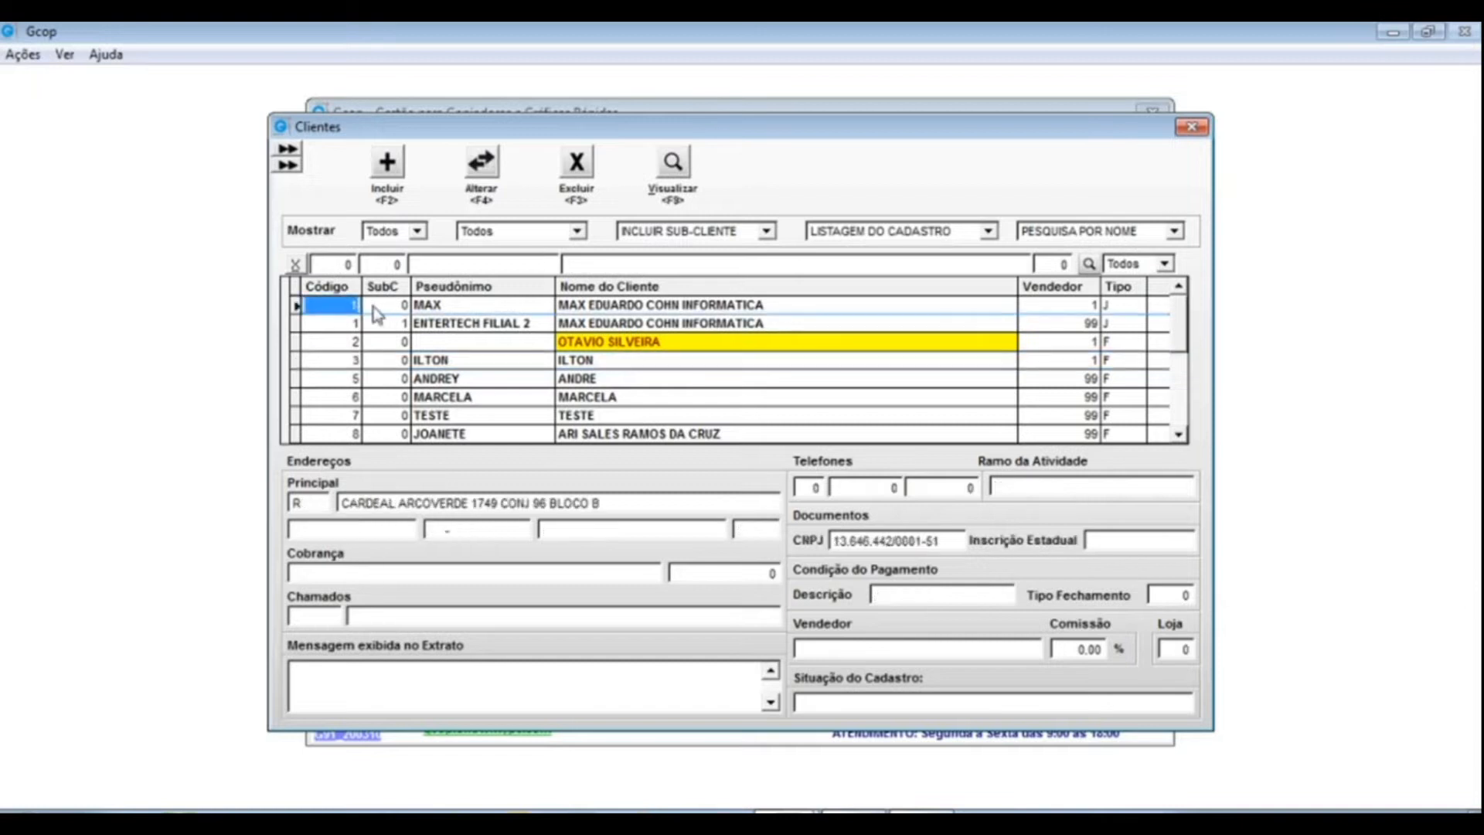
# - Edit client 1 and change its extended pseudonym from MAX to ENTERTECH
pyautogui.click(485, 206)
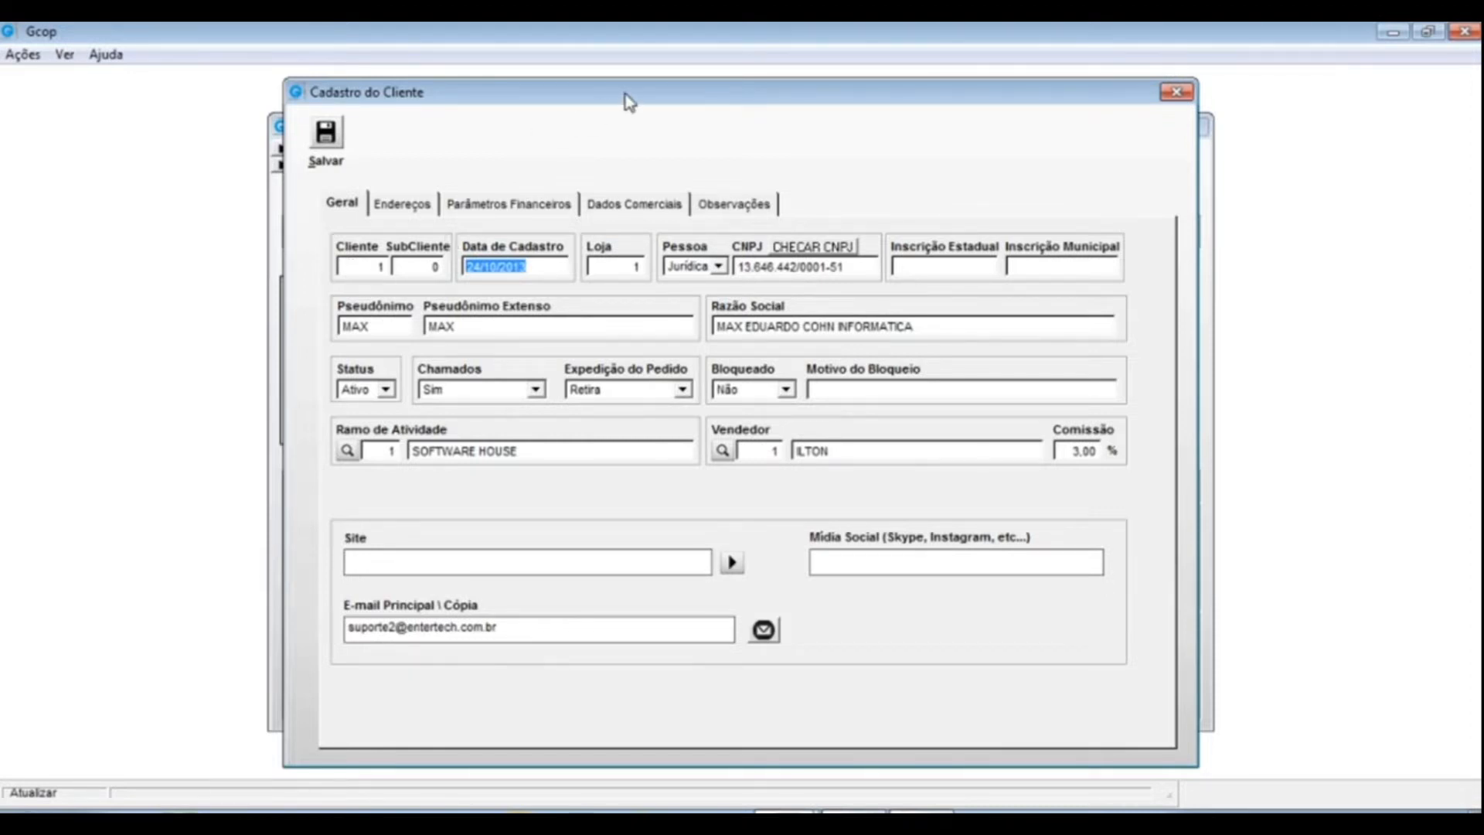
pyautogui.moveTo(471, 326); pyautogui.dragTo(431, 326)
pyautogui.write('ENTERTECH')
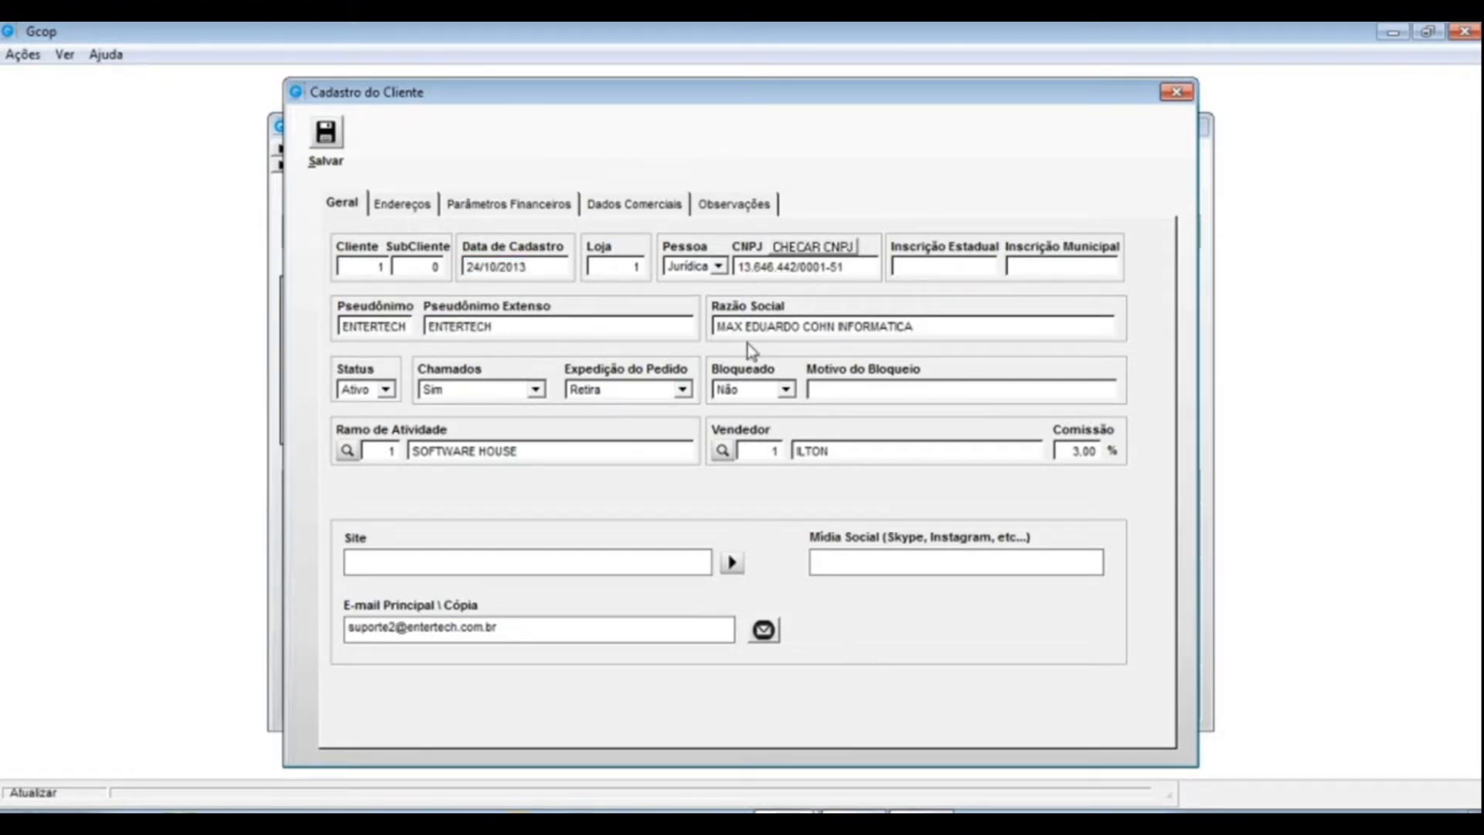
pyautogui.press('Tab')
pyautogui.press('Tab')
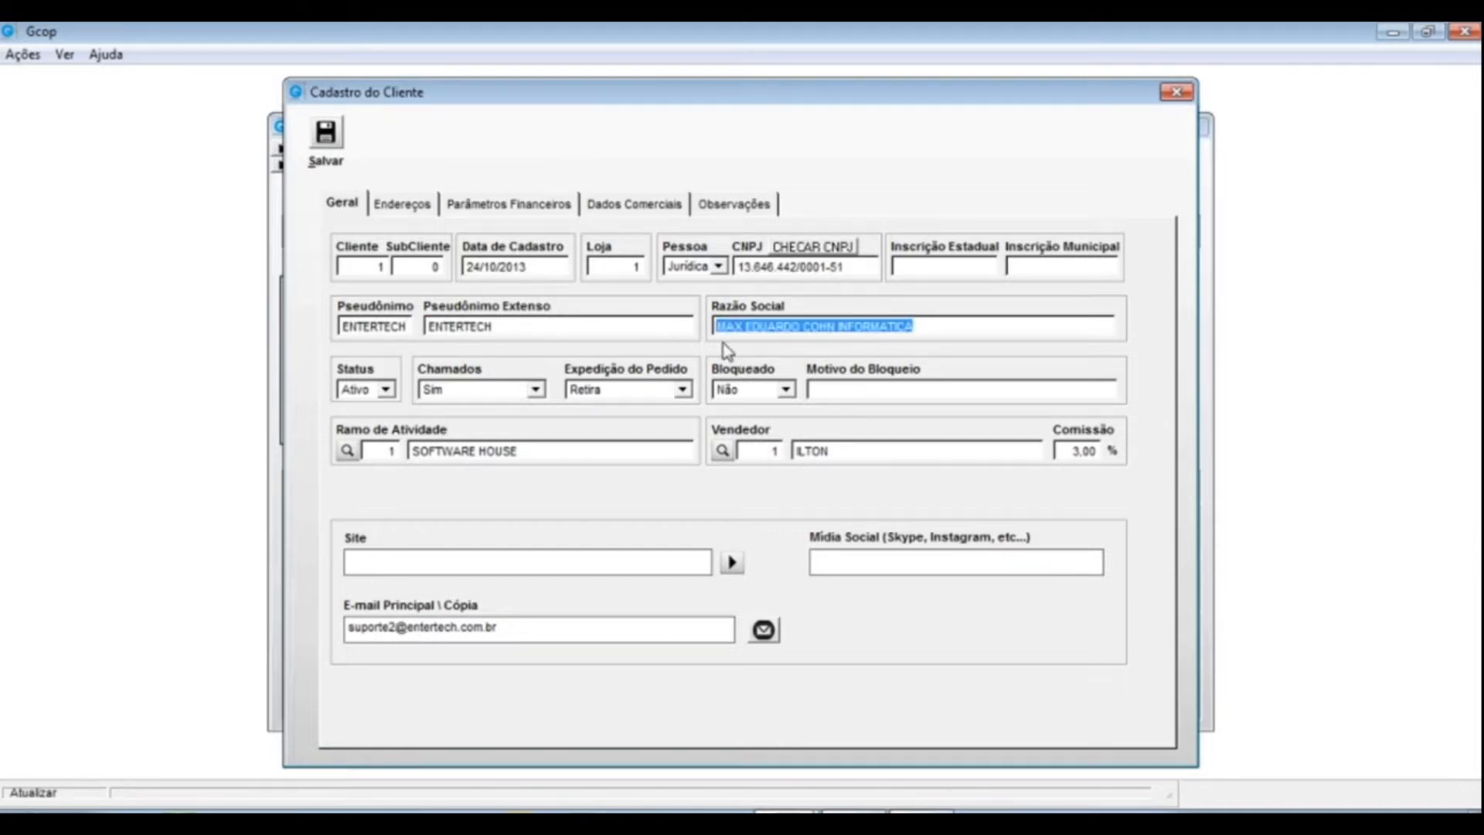
# - Close the Cadastro do Cliente form and reselect the ENTERTECH row in the list
pyautogui.click(357, 267)
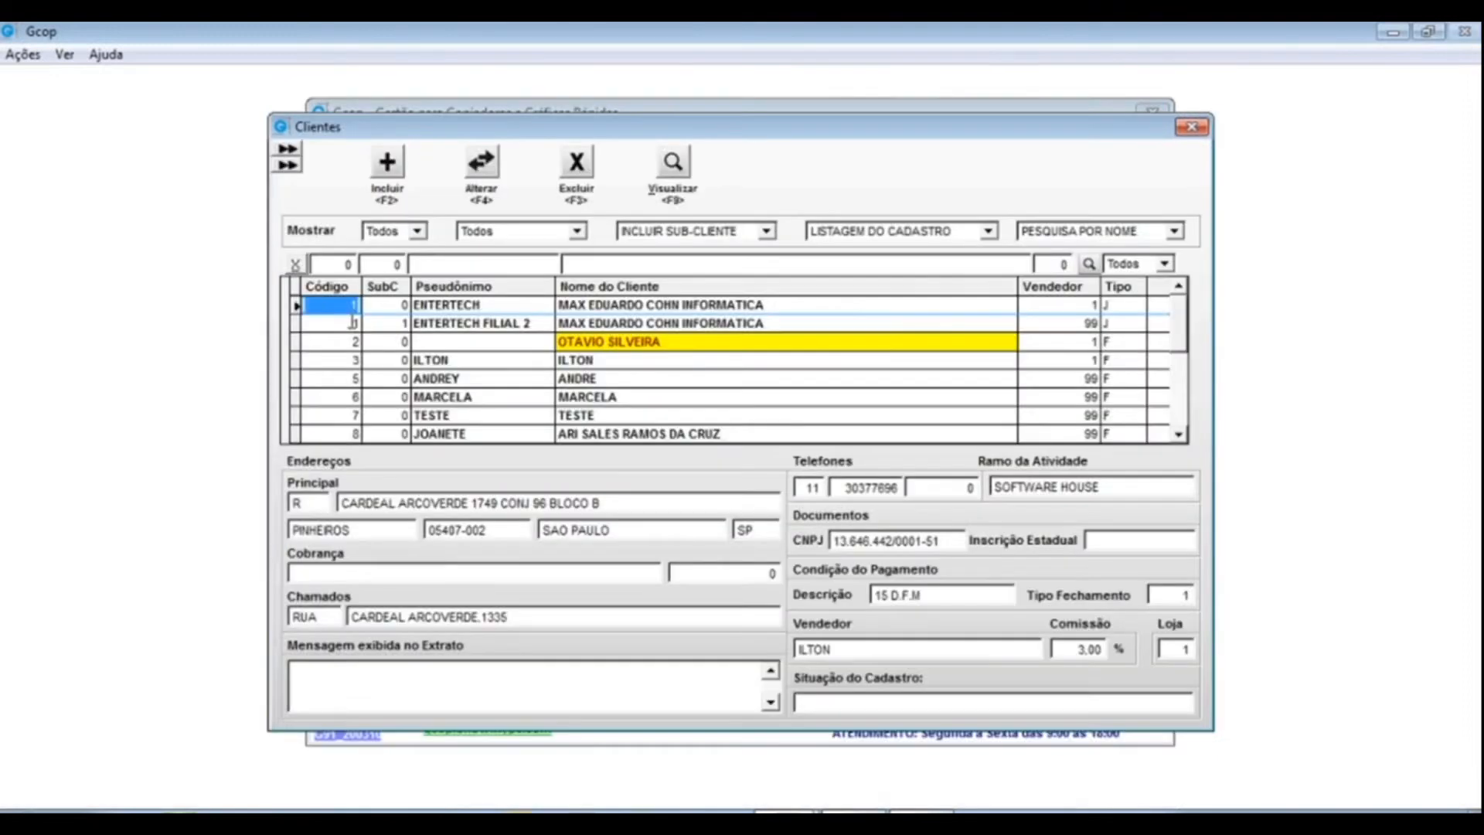
pyautogui.press('Escape')
pyautogui.click(371, 323)
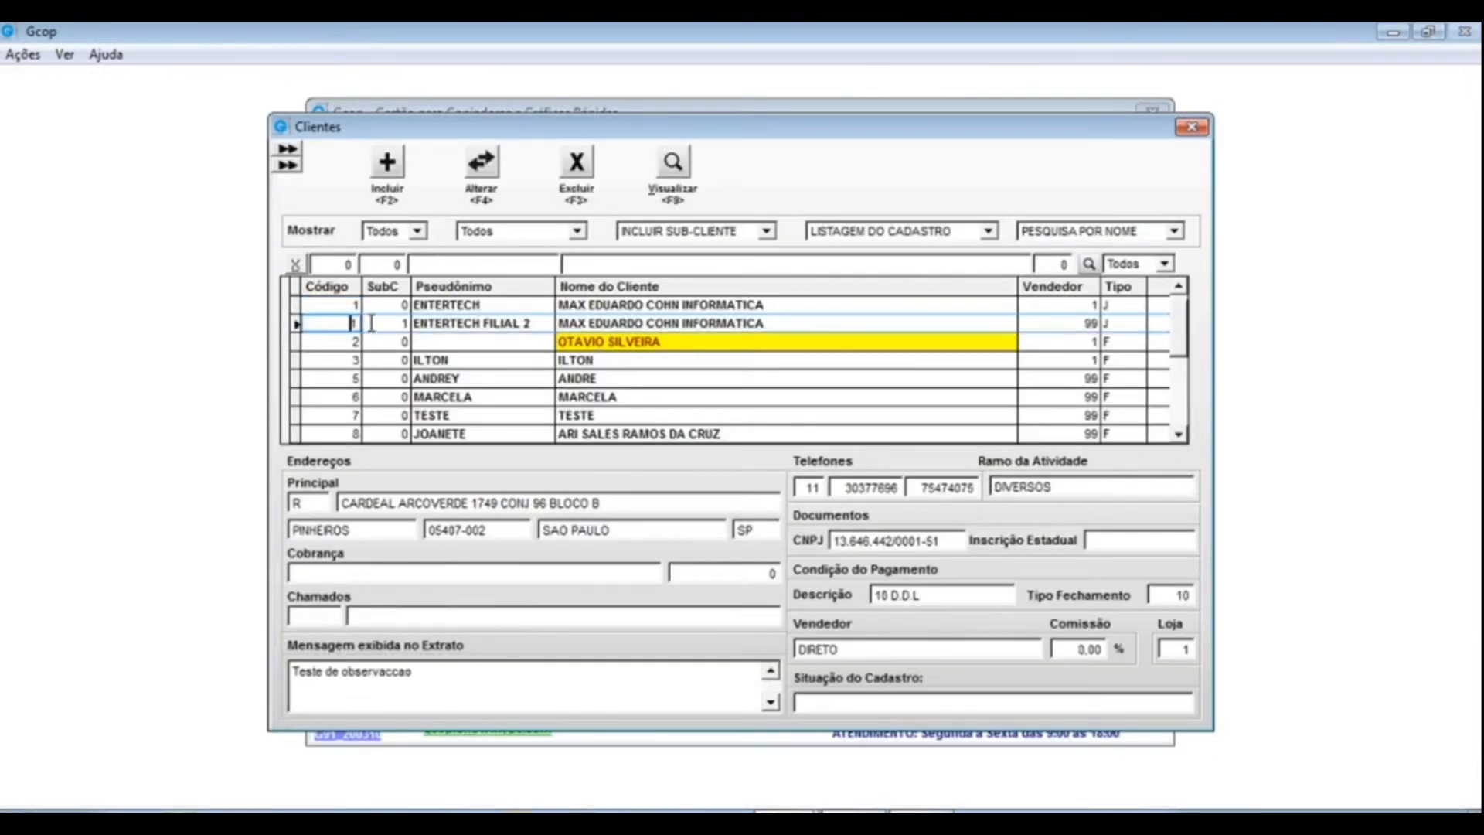
pyautogui.press('Up')
pyautogui.press('Down')
# - Select ENTERTECH in the Clientes grid, open it with Alterar, and move the form aside
pyautogui.click(340, 305)
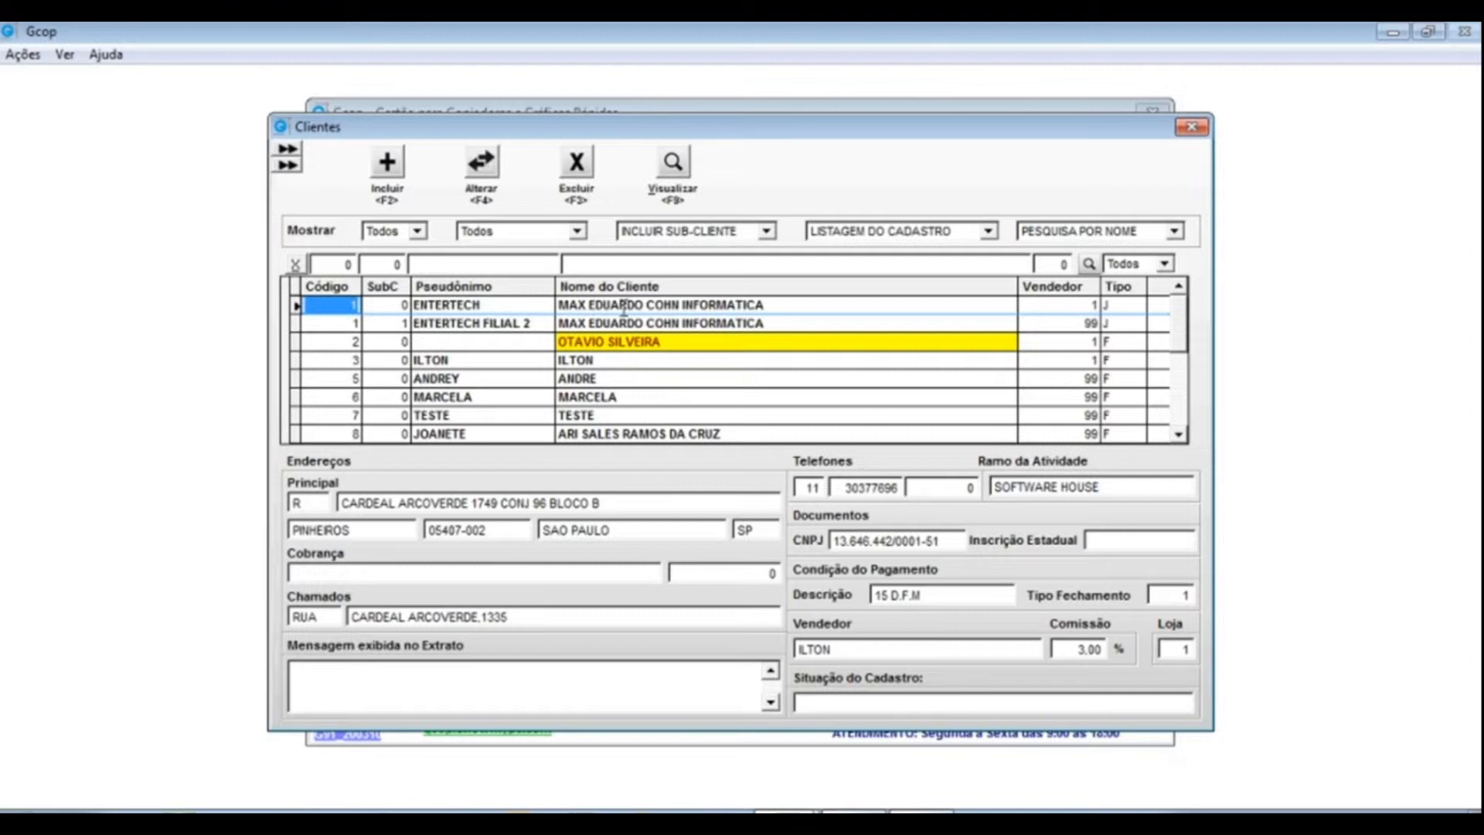
pyautogui.click(440, 304)
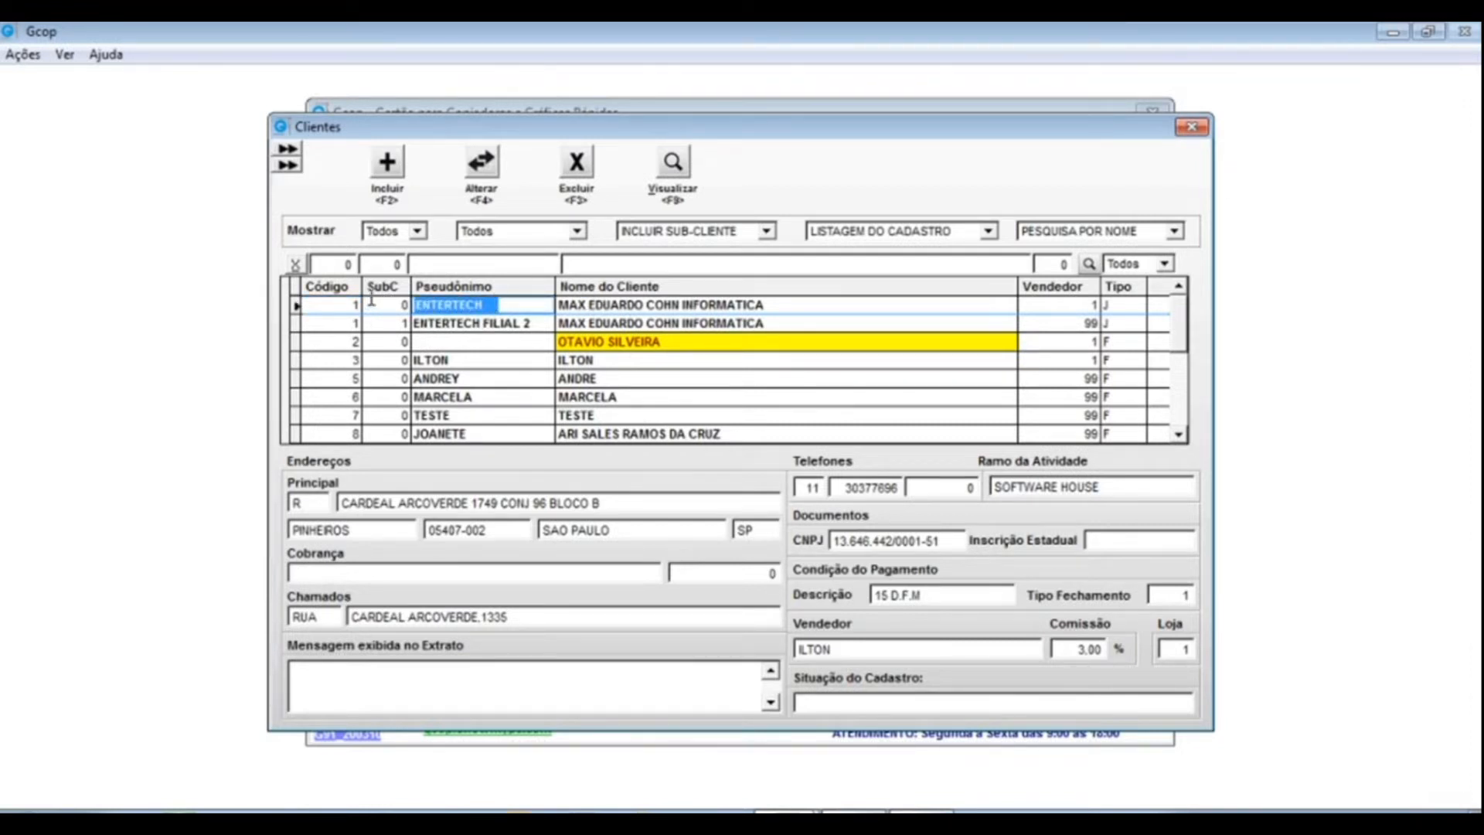
pyautogui.click(481, 164)
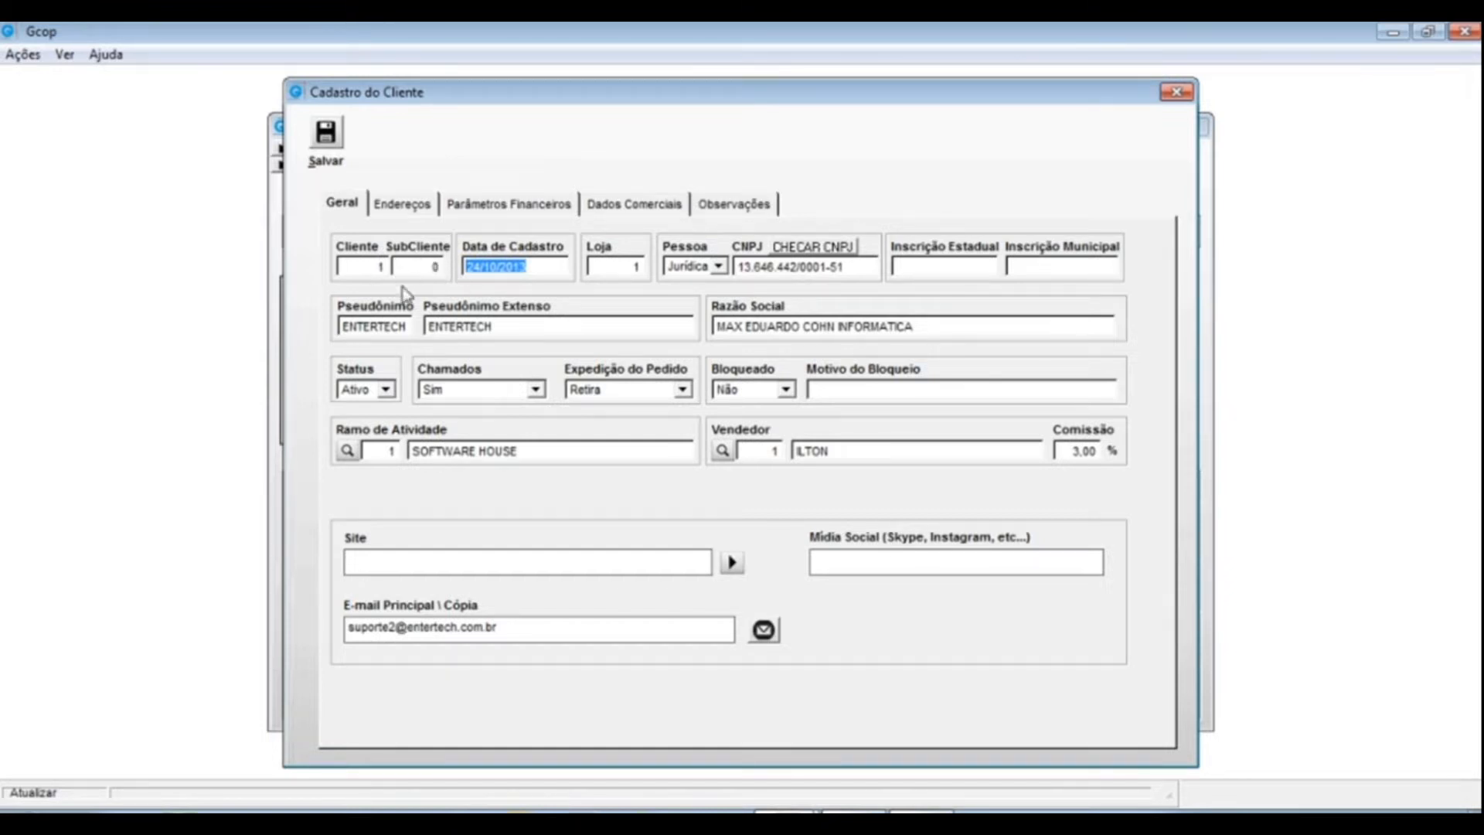
pyautogui.moveTo(613, 100); pyautogui.dragTo(600, 354)
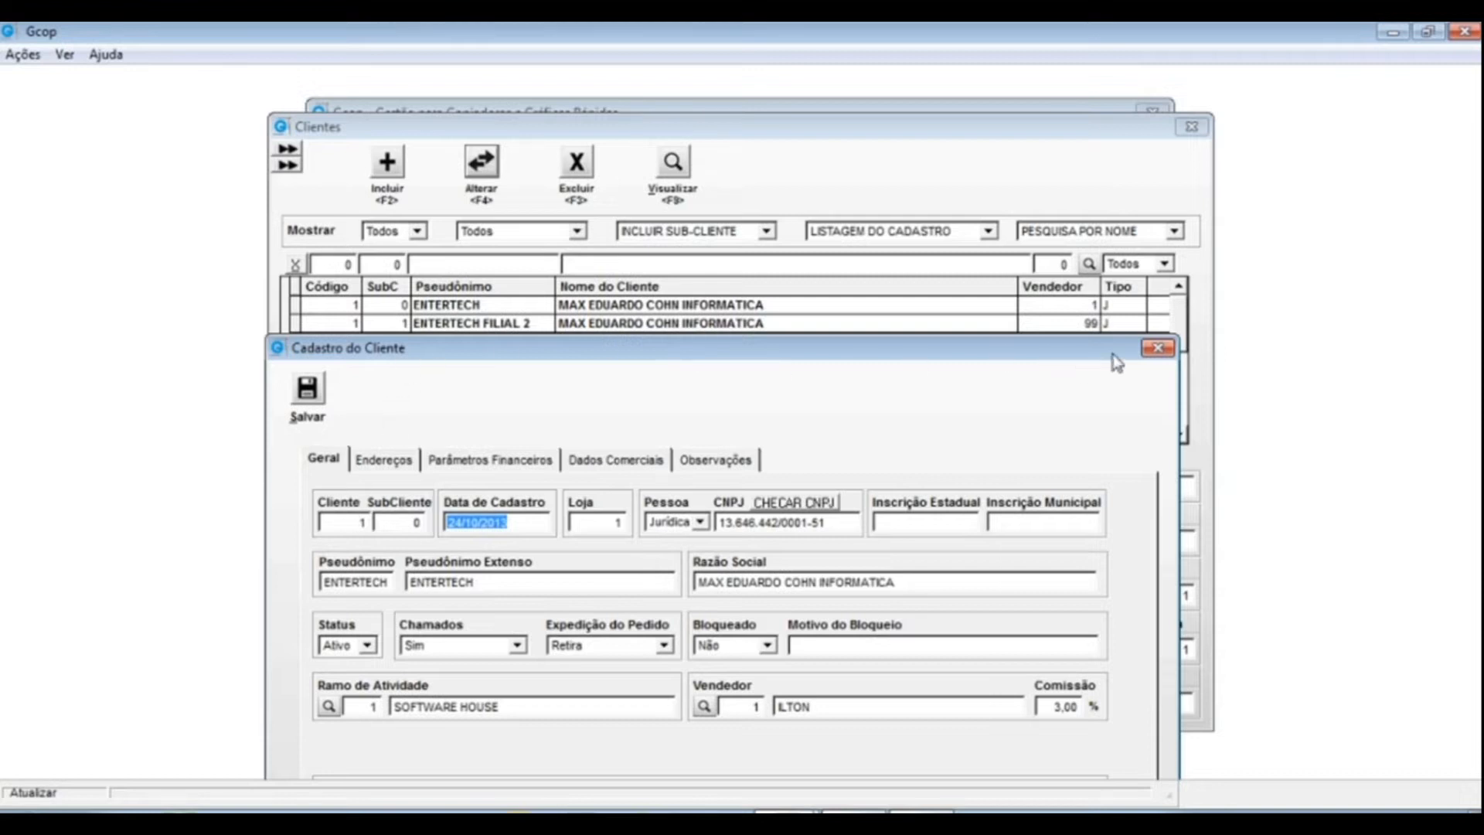
pyautogui.click(1157, 347)
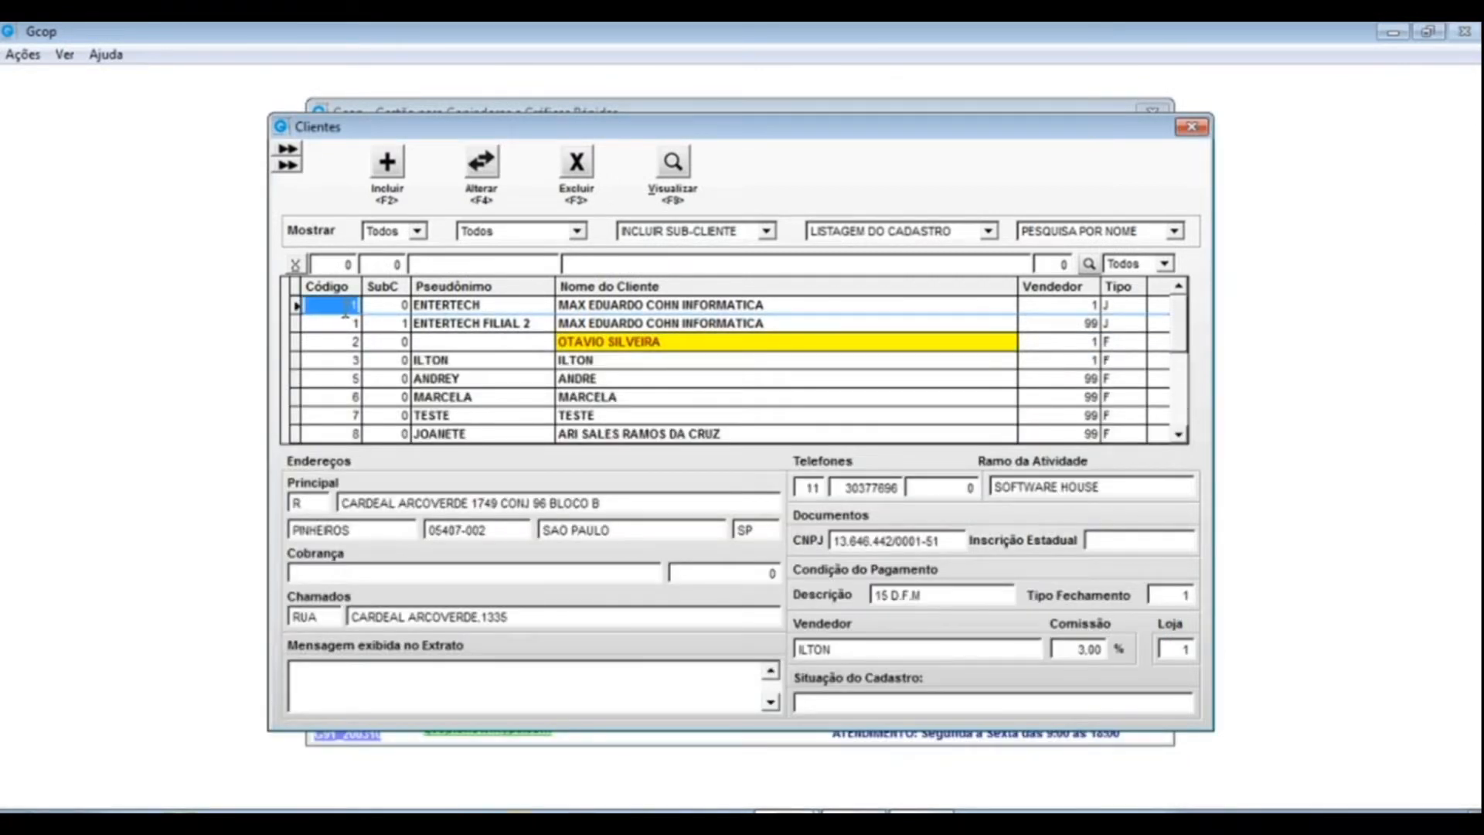
pyautogui.click(392, 309)
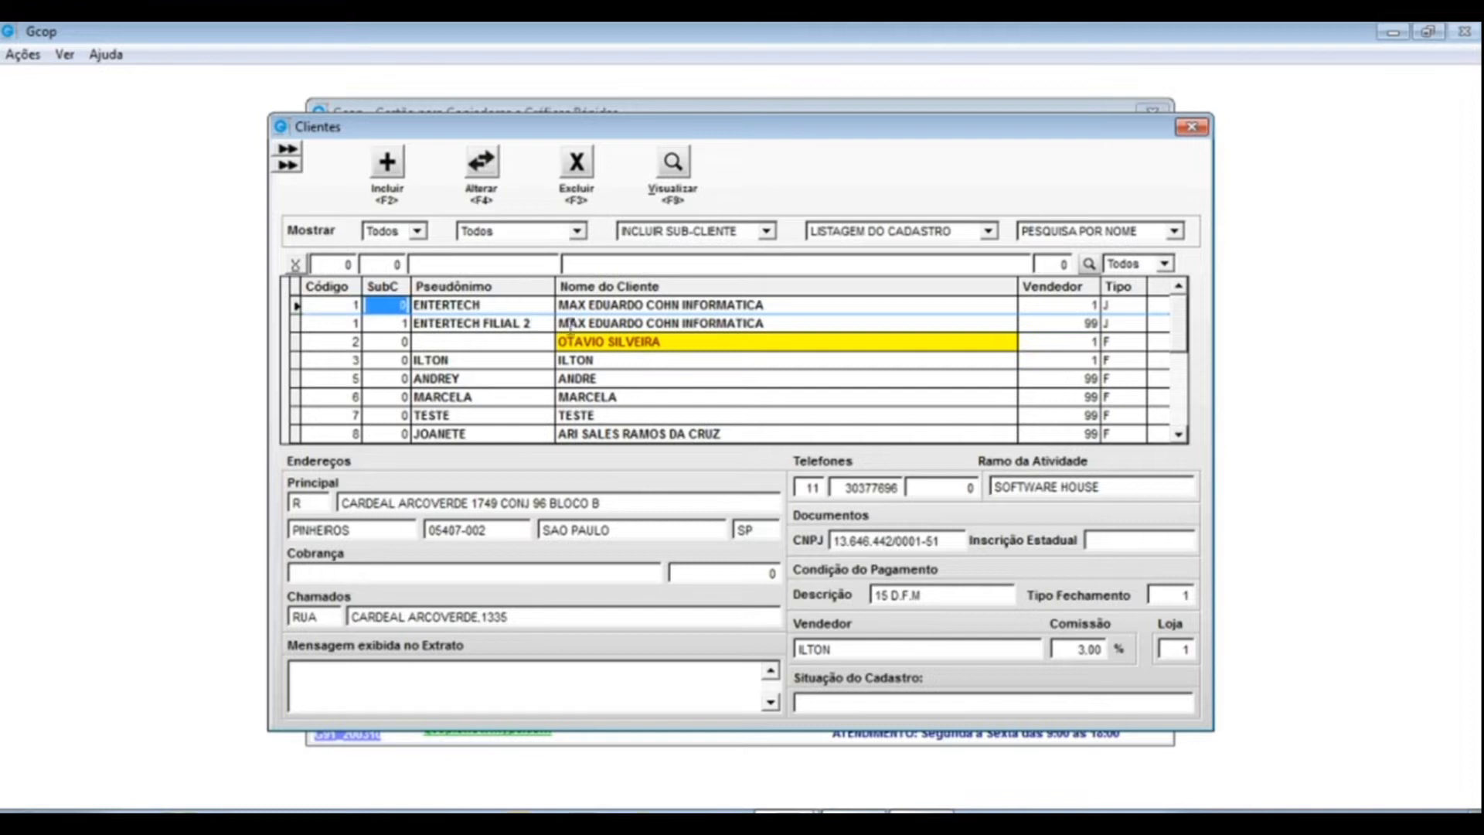
pyautogui.click(354, 325)
pyautogui.click(376, 323)
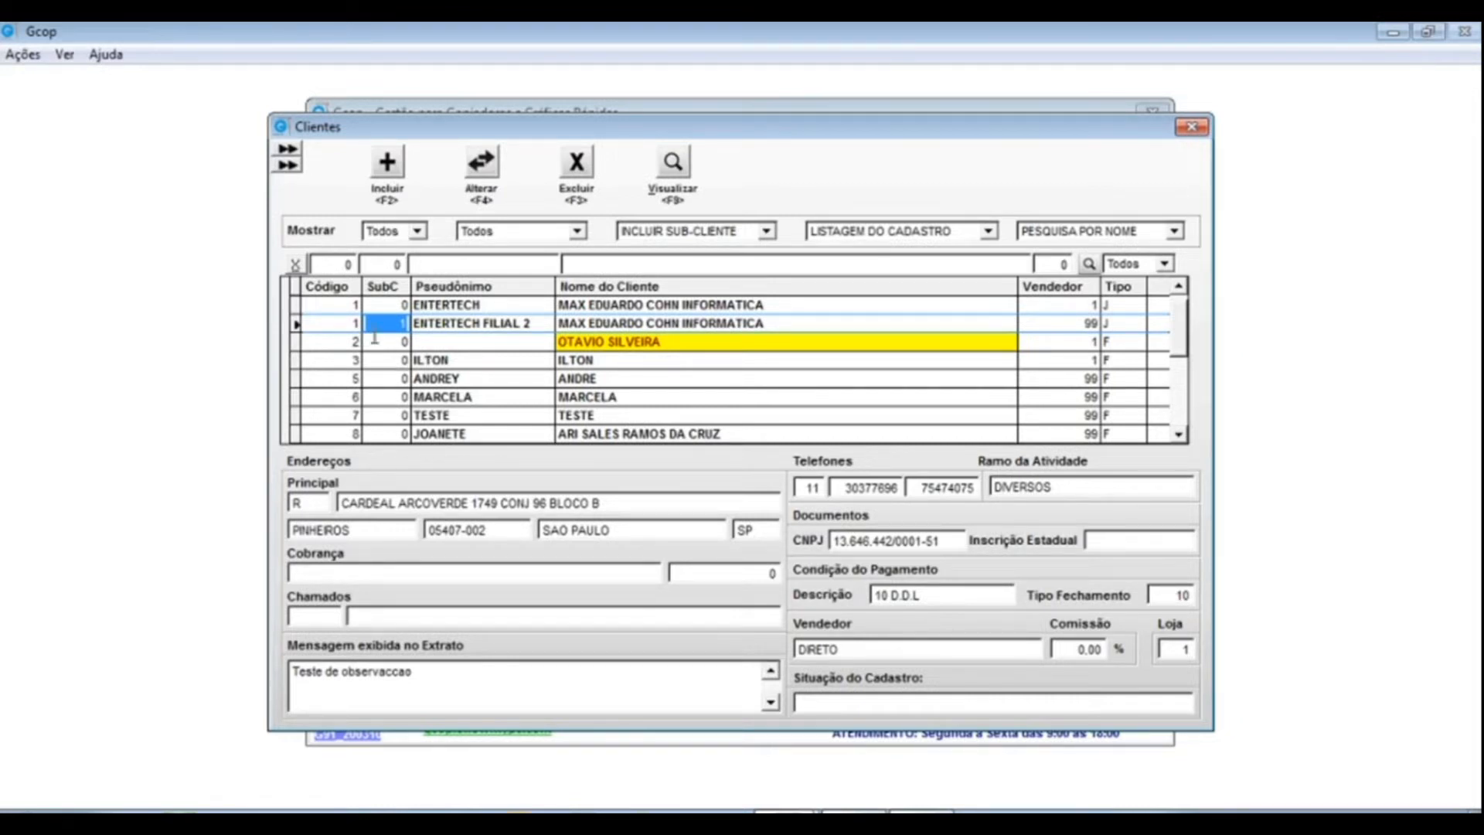
pyautogui.click(389, 305)
pyautogui.click(492, 163)
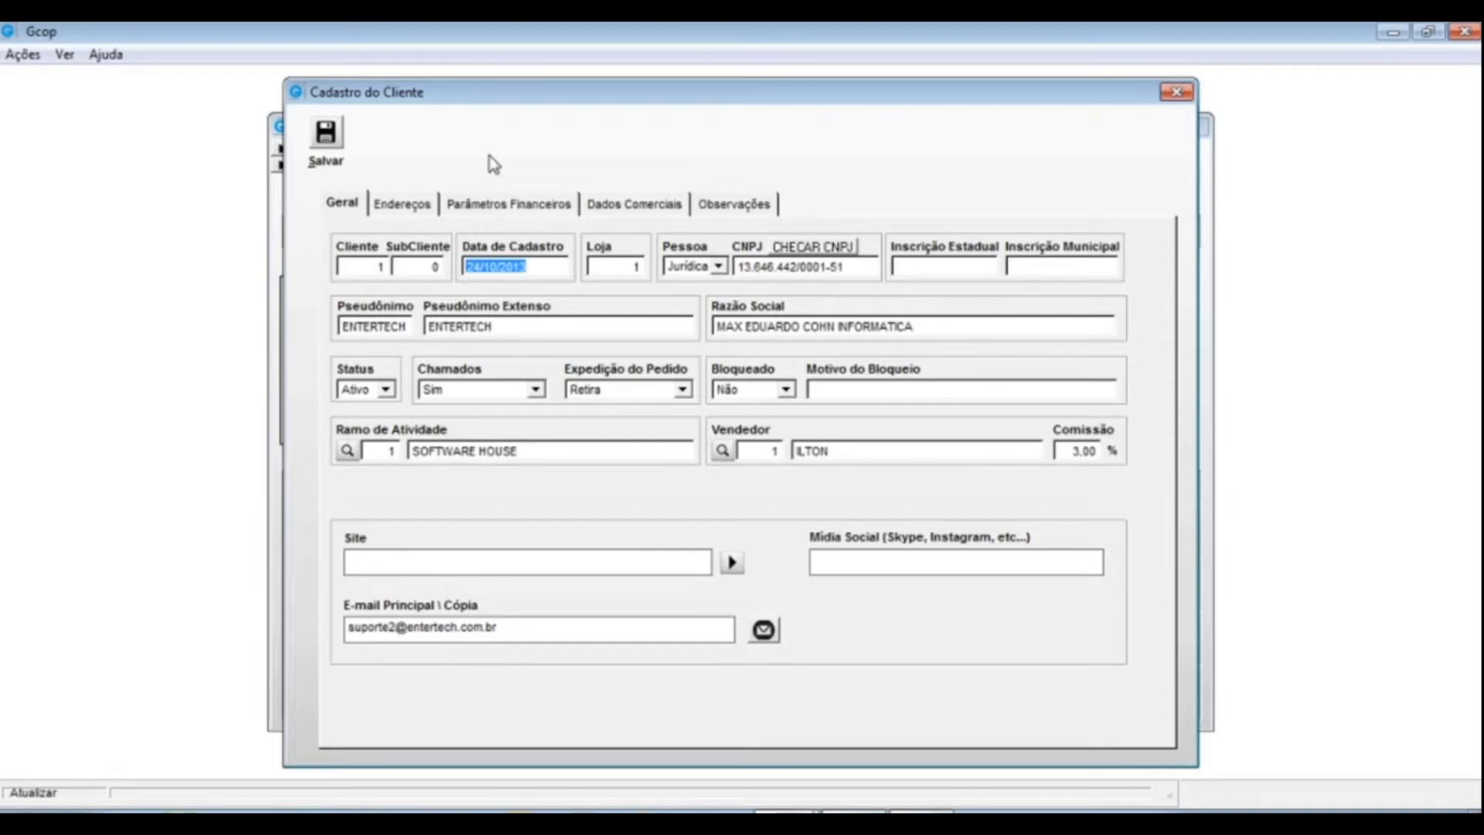
pyautogui.press('Tab')
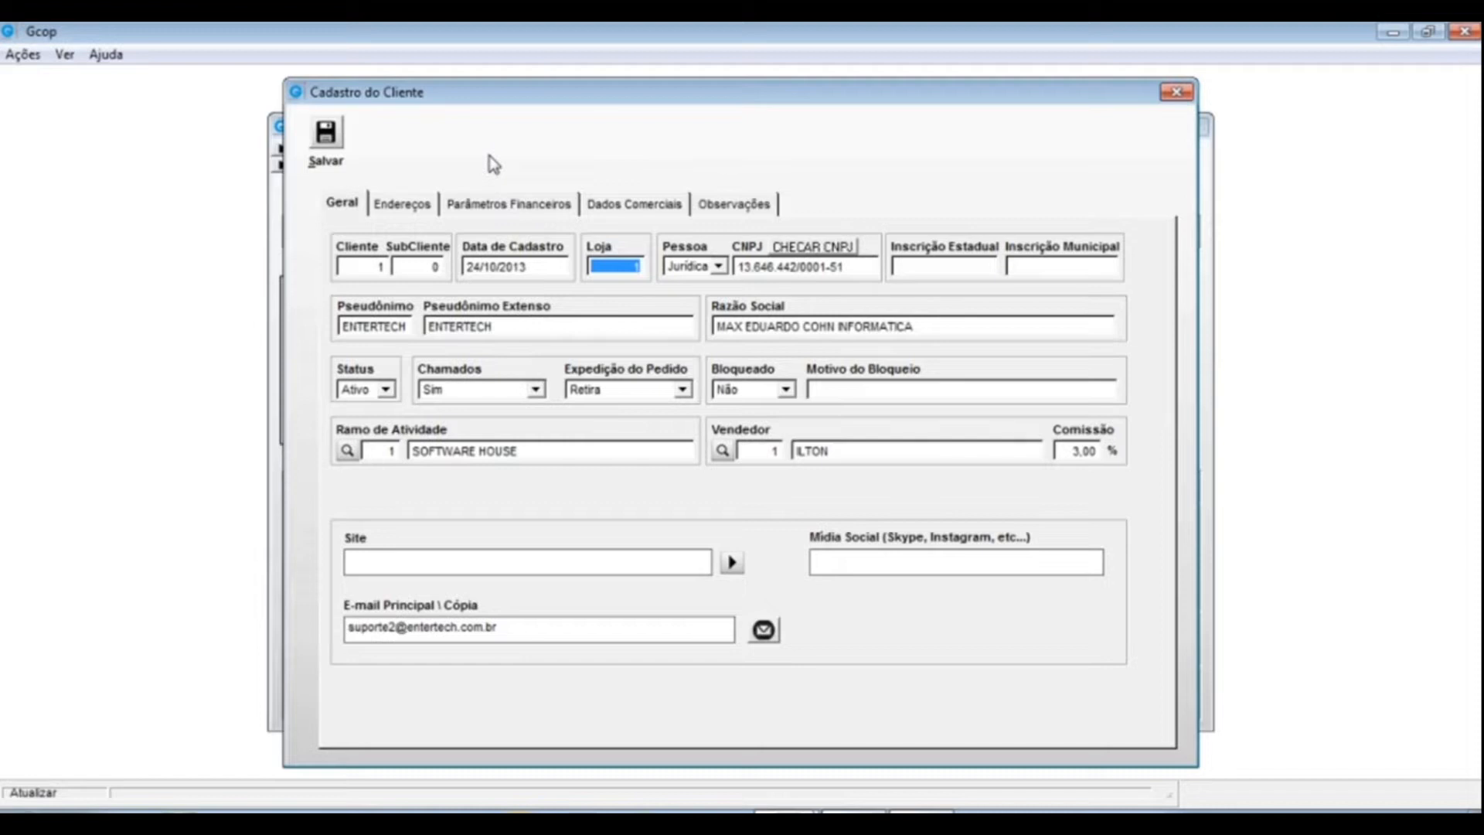
pyautogui.click(718, 266)
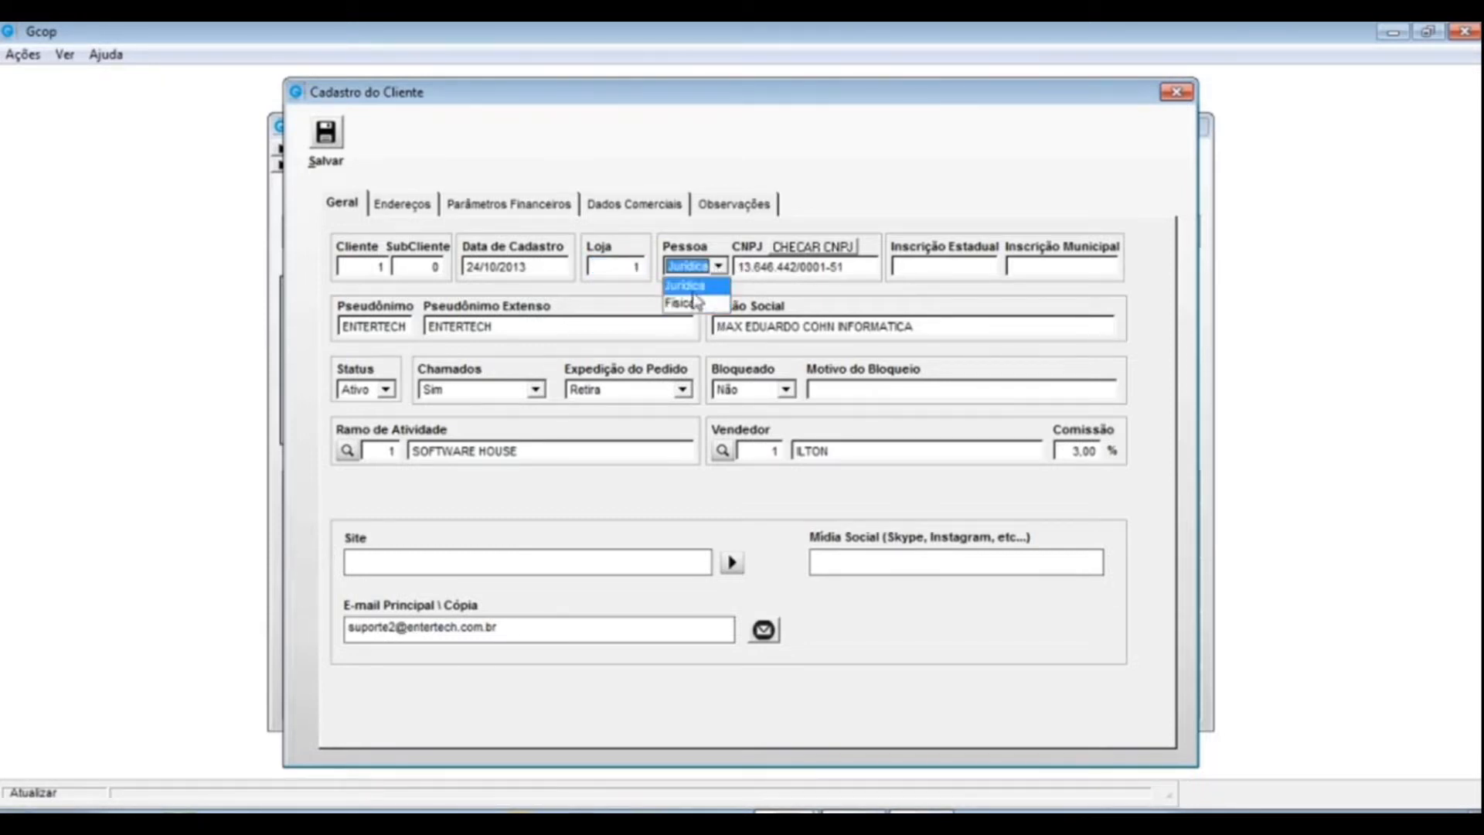
pyautogui.click(726, 238)
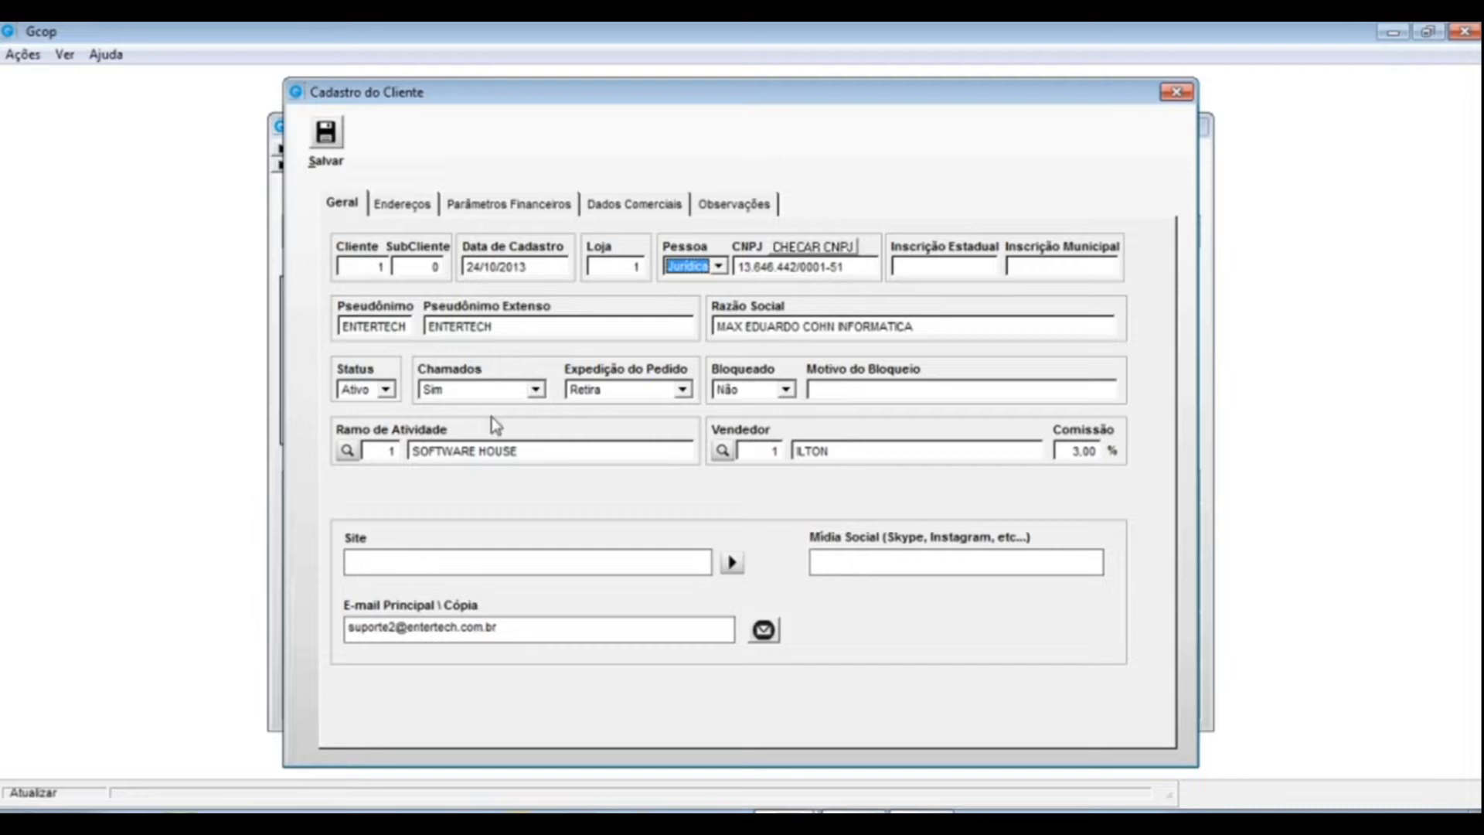
pyautogui.click(897, 266)
pyautogui.click(1013, 268)
pyautogui.press('Tab')
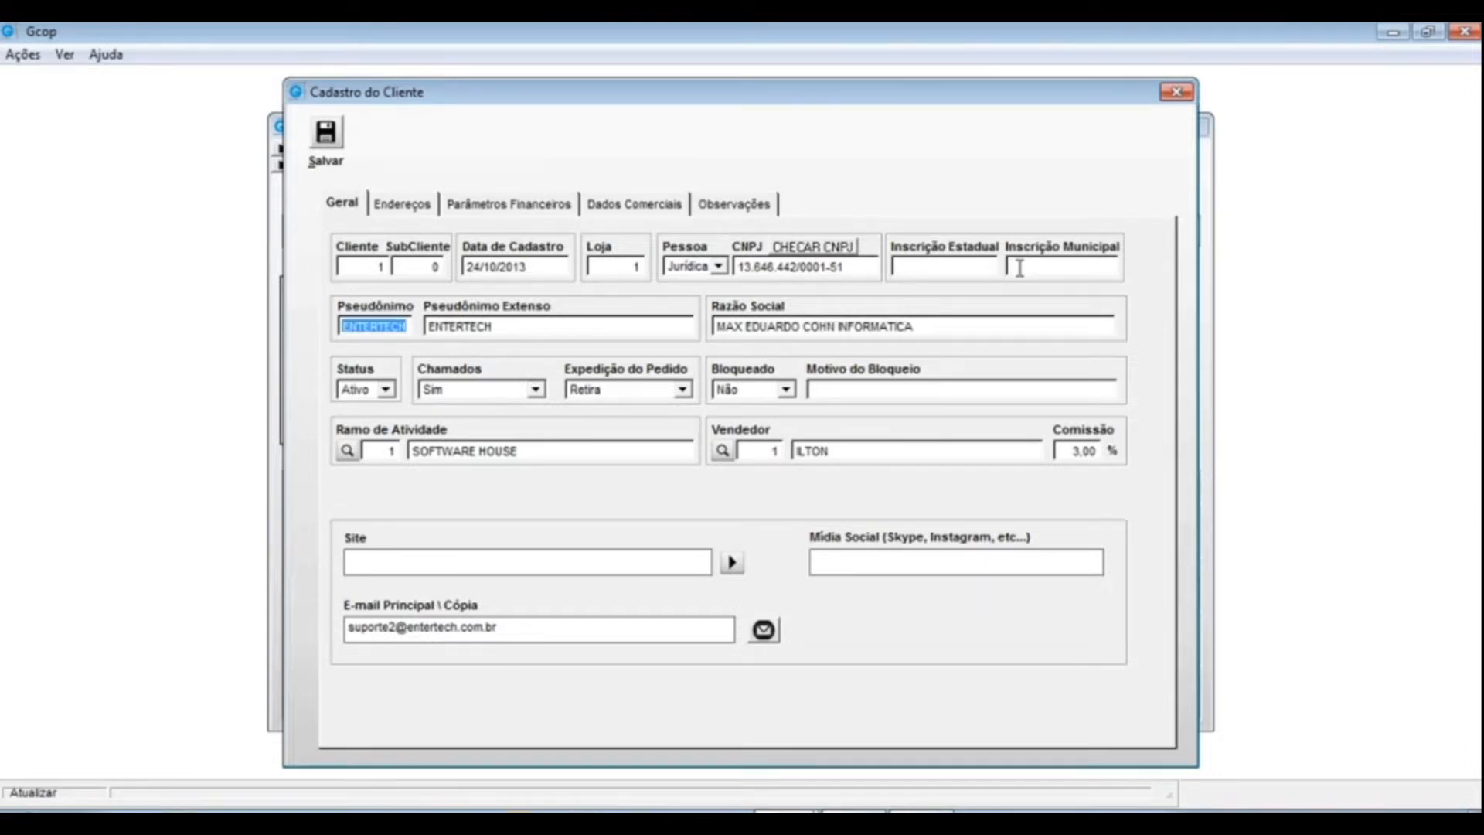
pyautogui.press('Tab')
pyautogui.hotkey('shift', 'Tab')
pyautogui.press('Tab')
pyautogui.hotkey('shift', 'Tab')
pyautogui.press('Tab')
pyautogui.hotkey('shift', 'Tab')
pyautogui.press('Tab')
pyautogui.hotkey('shift', 'Tab')
pyautogui.press('Tab')
pyautogui.hotkey('shift', 'Tab')
pyautogui.press('Tab')
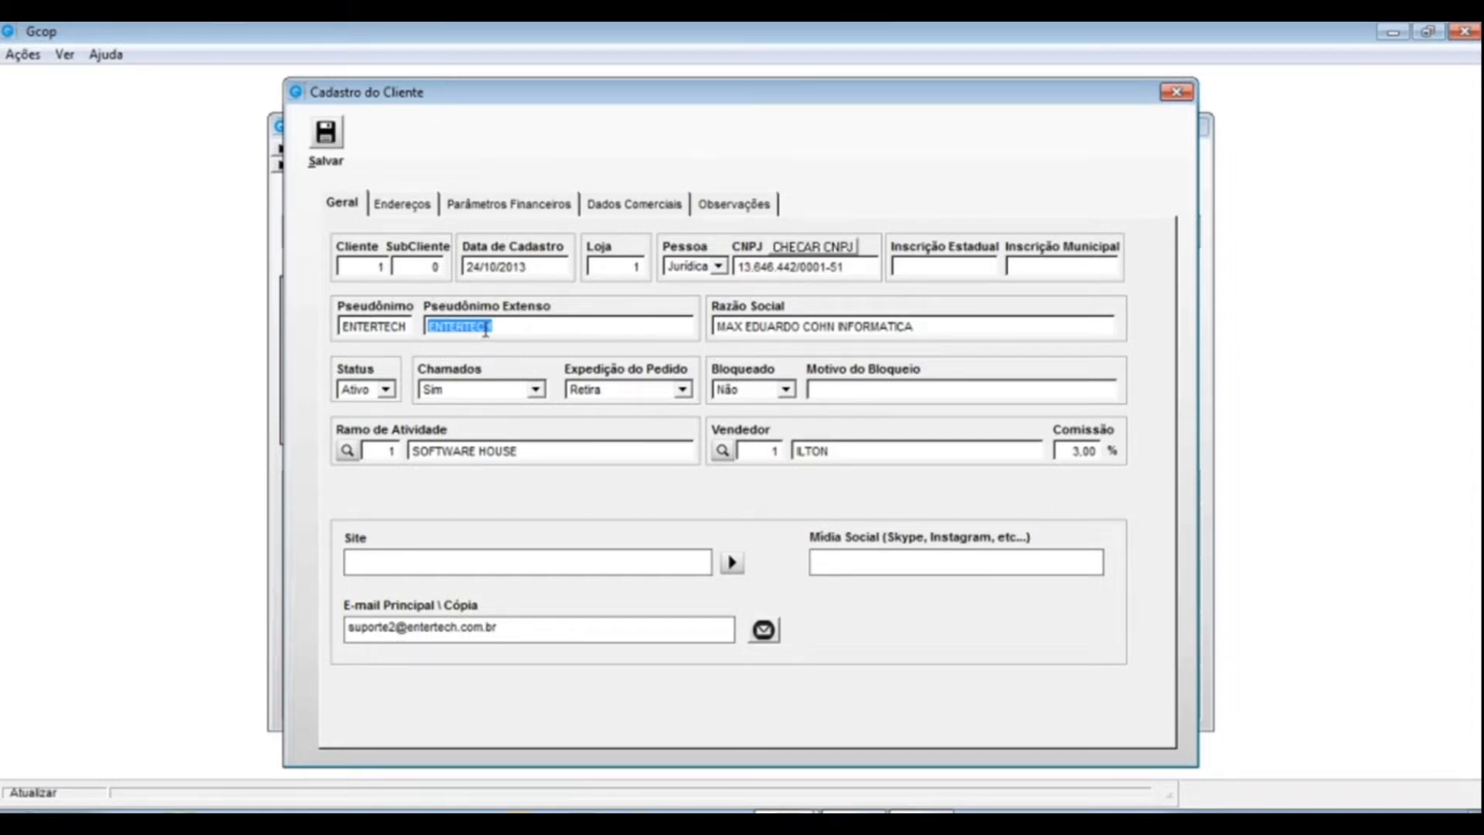
pyautogui.moveTo(681, 329); pyautogui.dragTo(436, 326)
pyautogui.press('Tab')
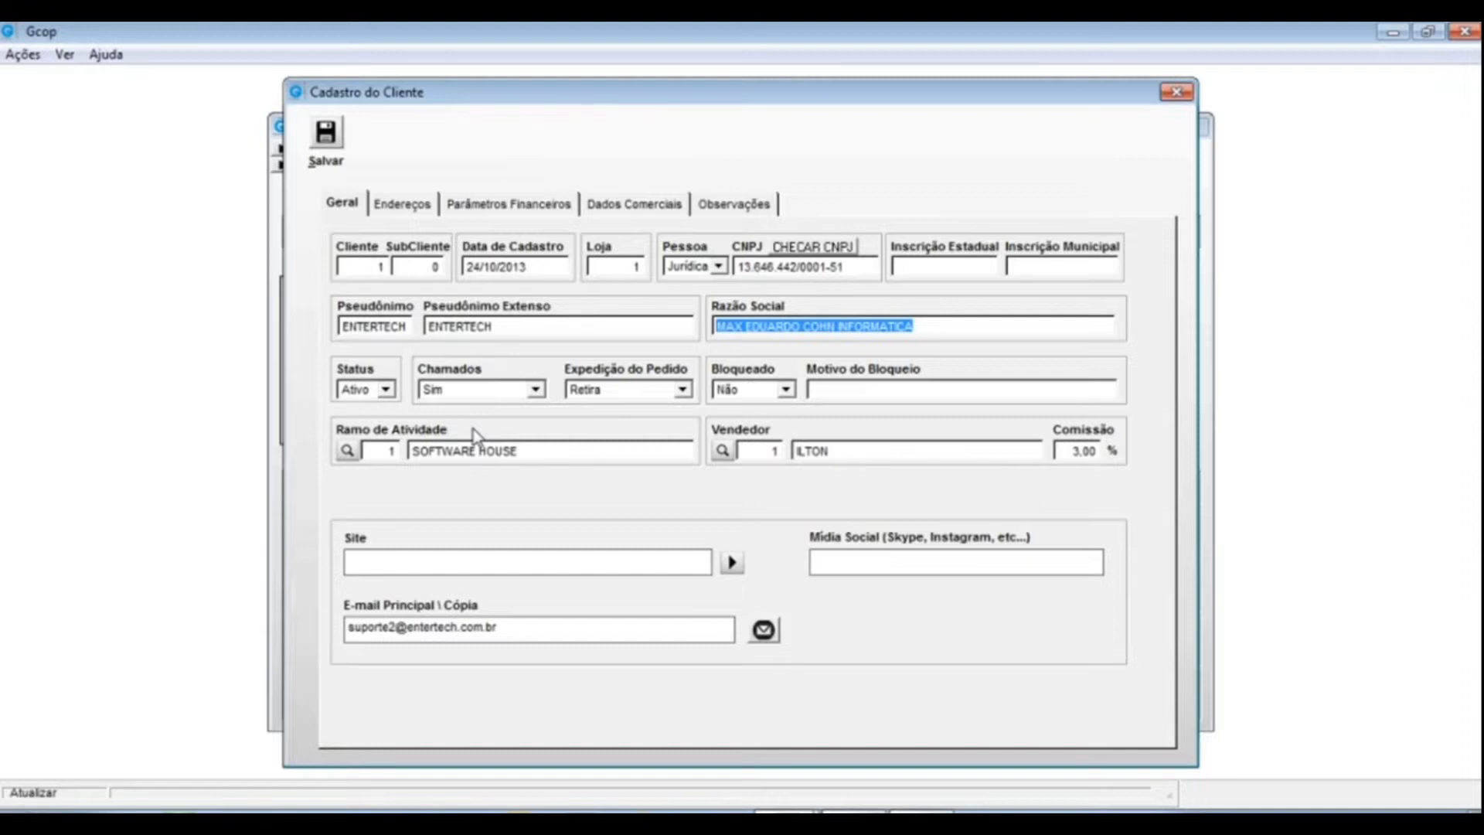
pyautogui.press('Tab')
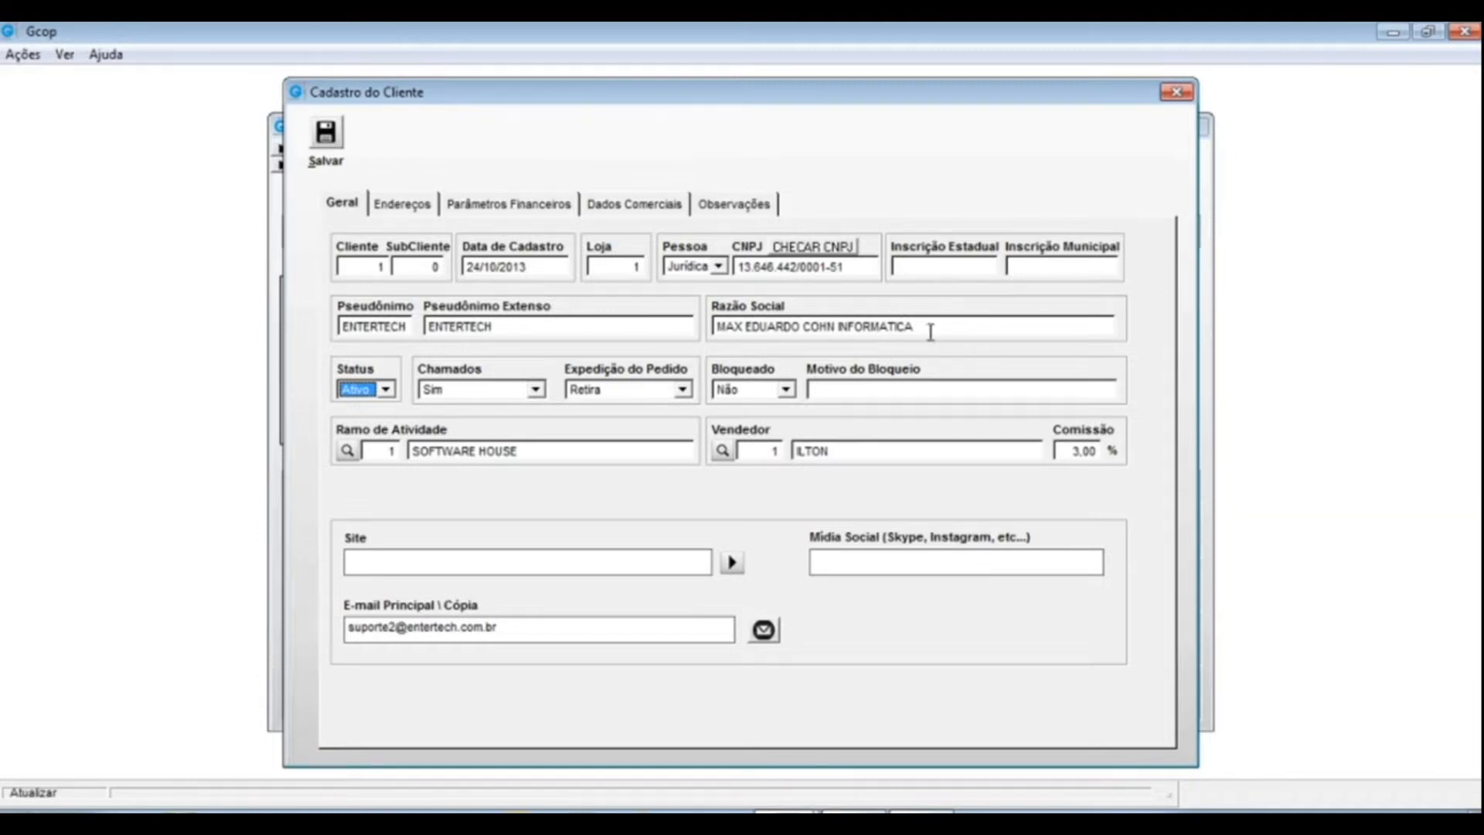
pyautogui.click(385, 389)
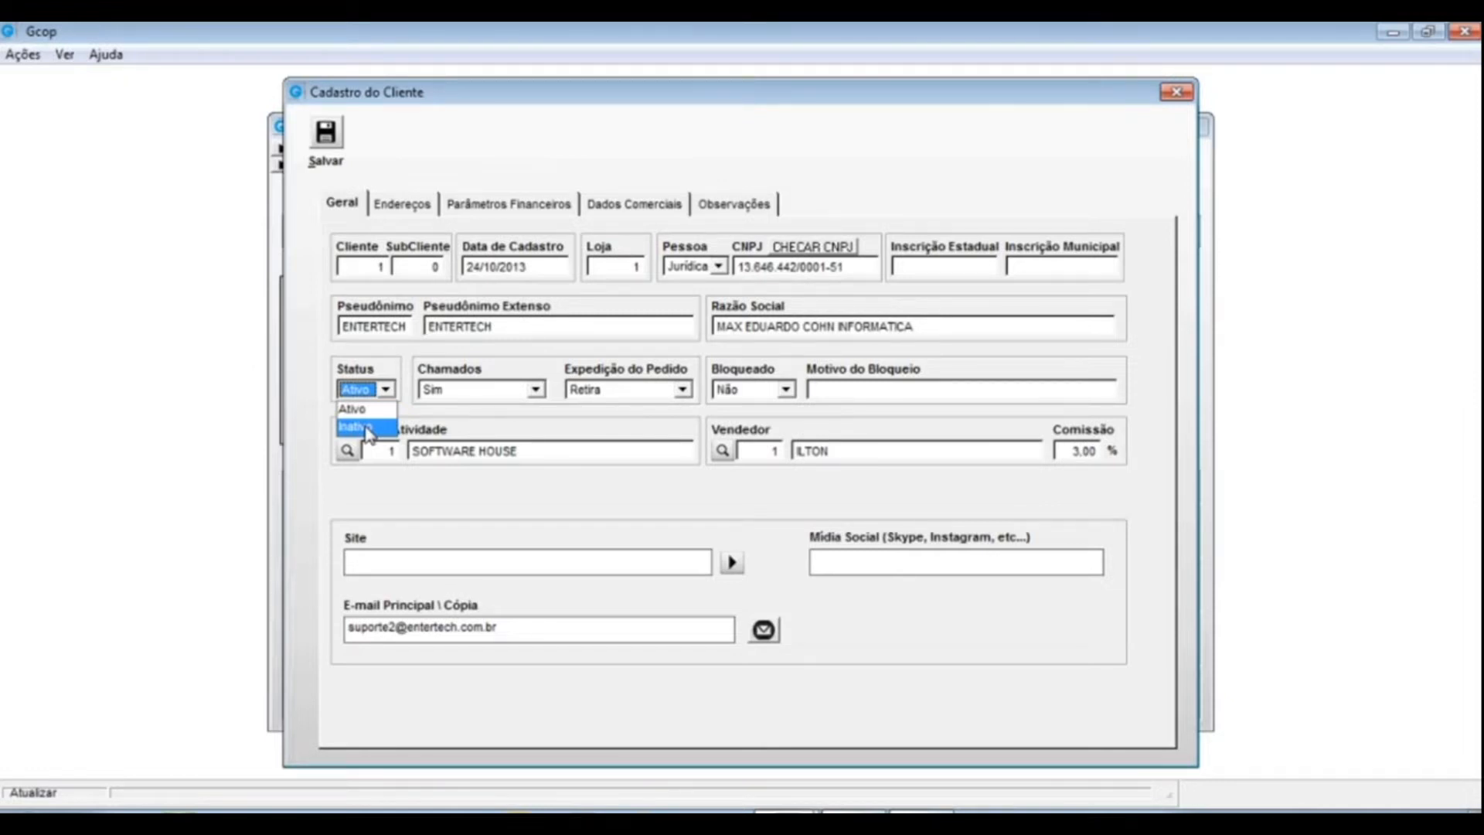
pyautogui.click(440, 359)
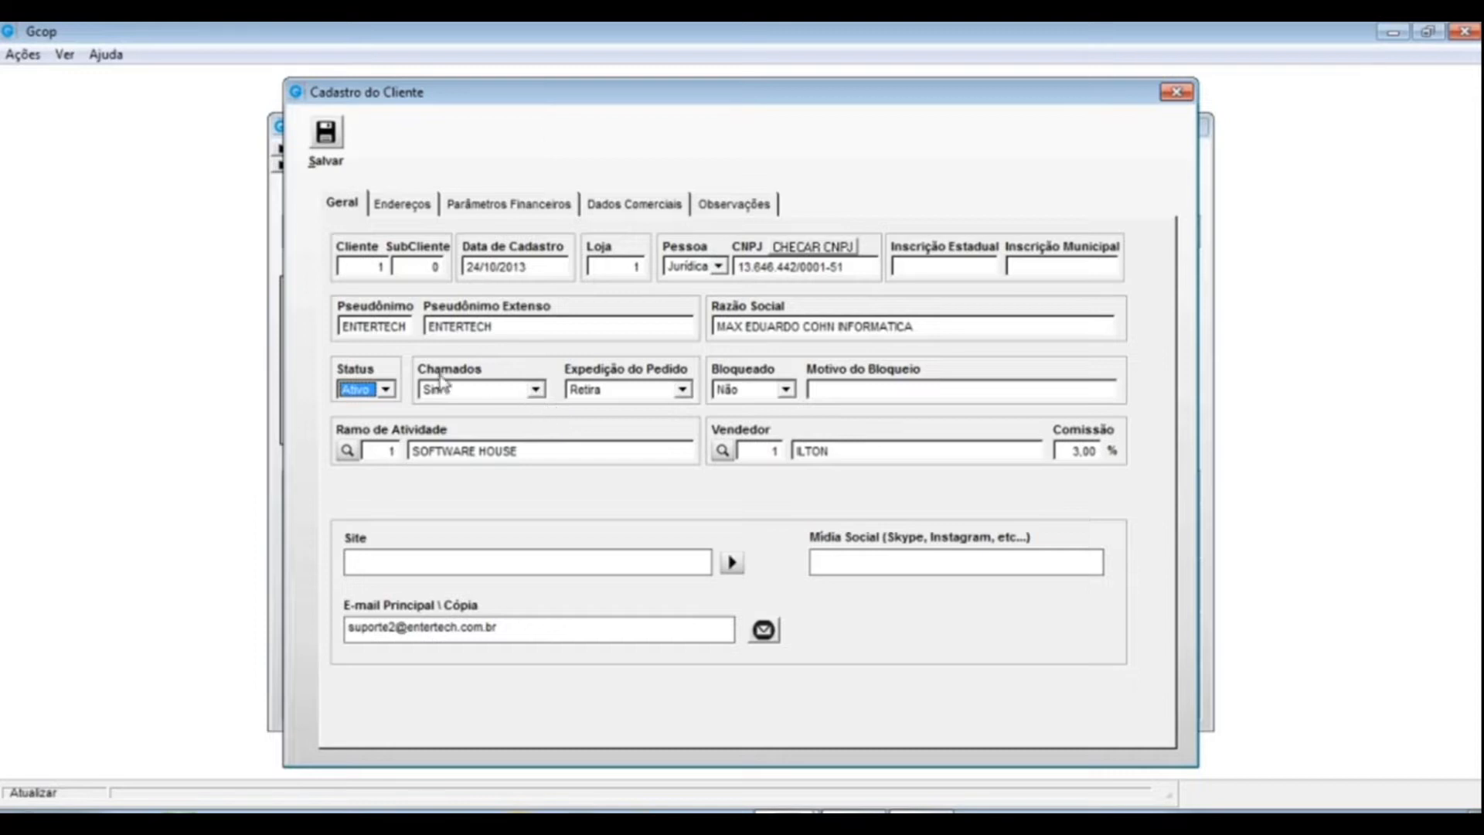
pyautogui.click(538, 390)
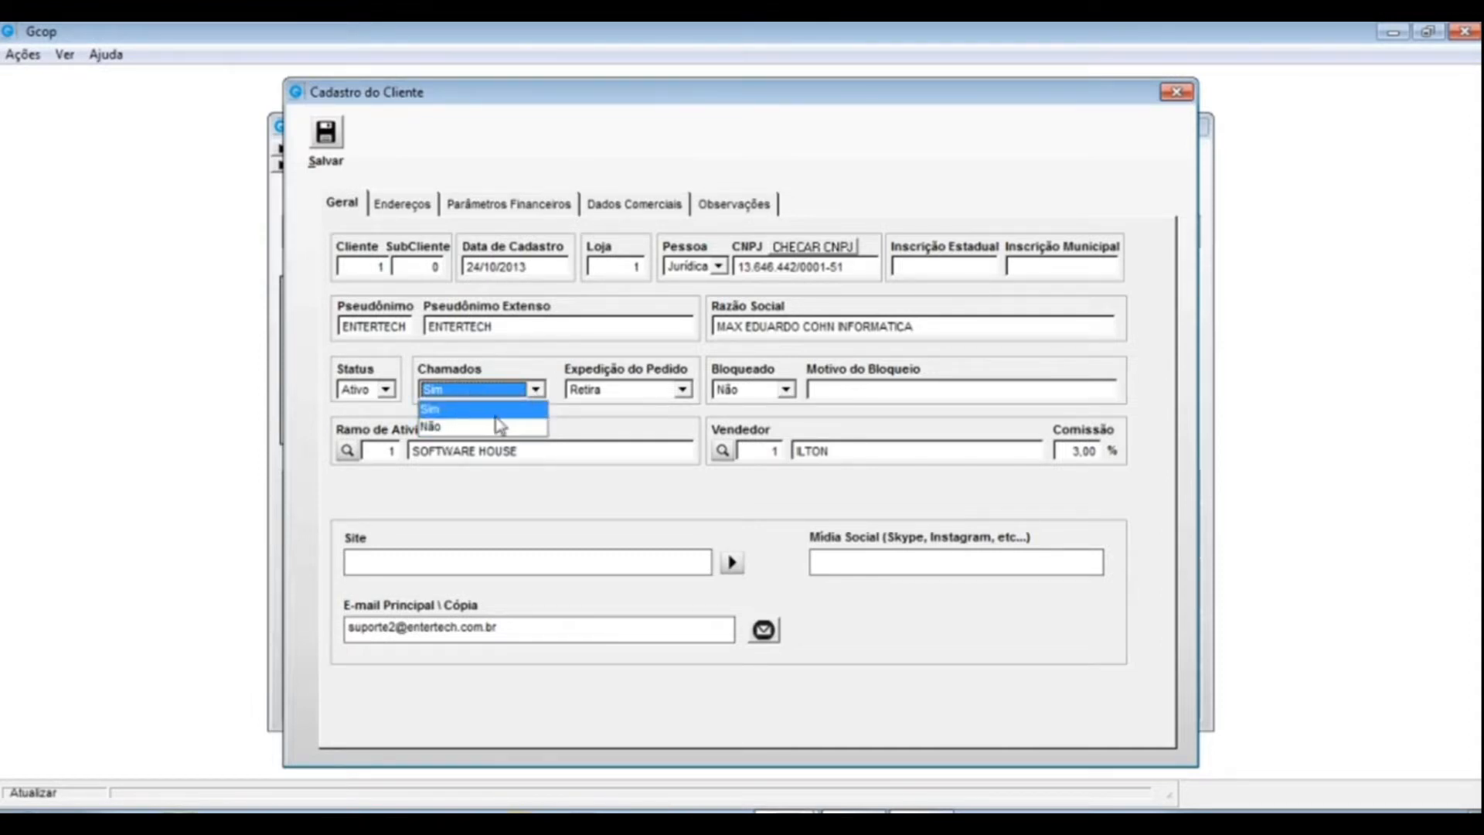
pyautogui.click(437, 409)
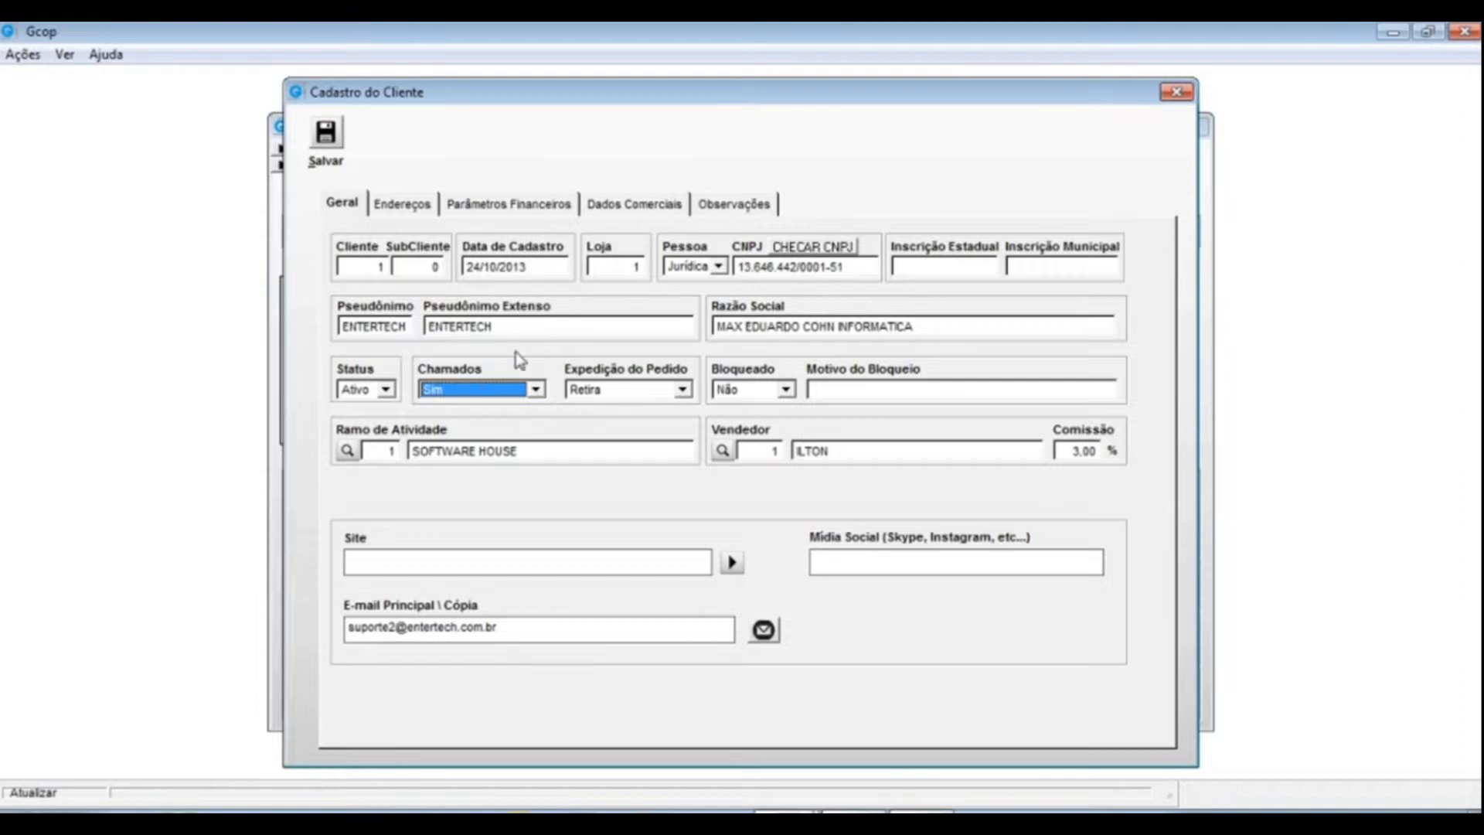
pyautogui.click(533, 392)
# - Toggle Chamados to Não and back to Sim, then close ENTERTECH's client record
pyautogui.click(460, 437)
pyautogui.click(535, 391)
pyautogui.click(464, 409)
pyautogui.click(682, 390)
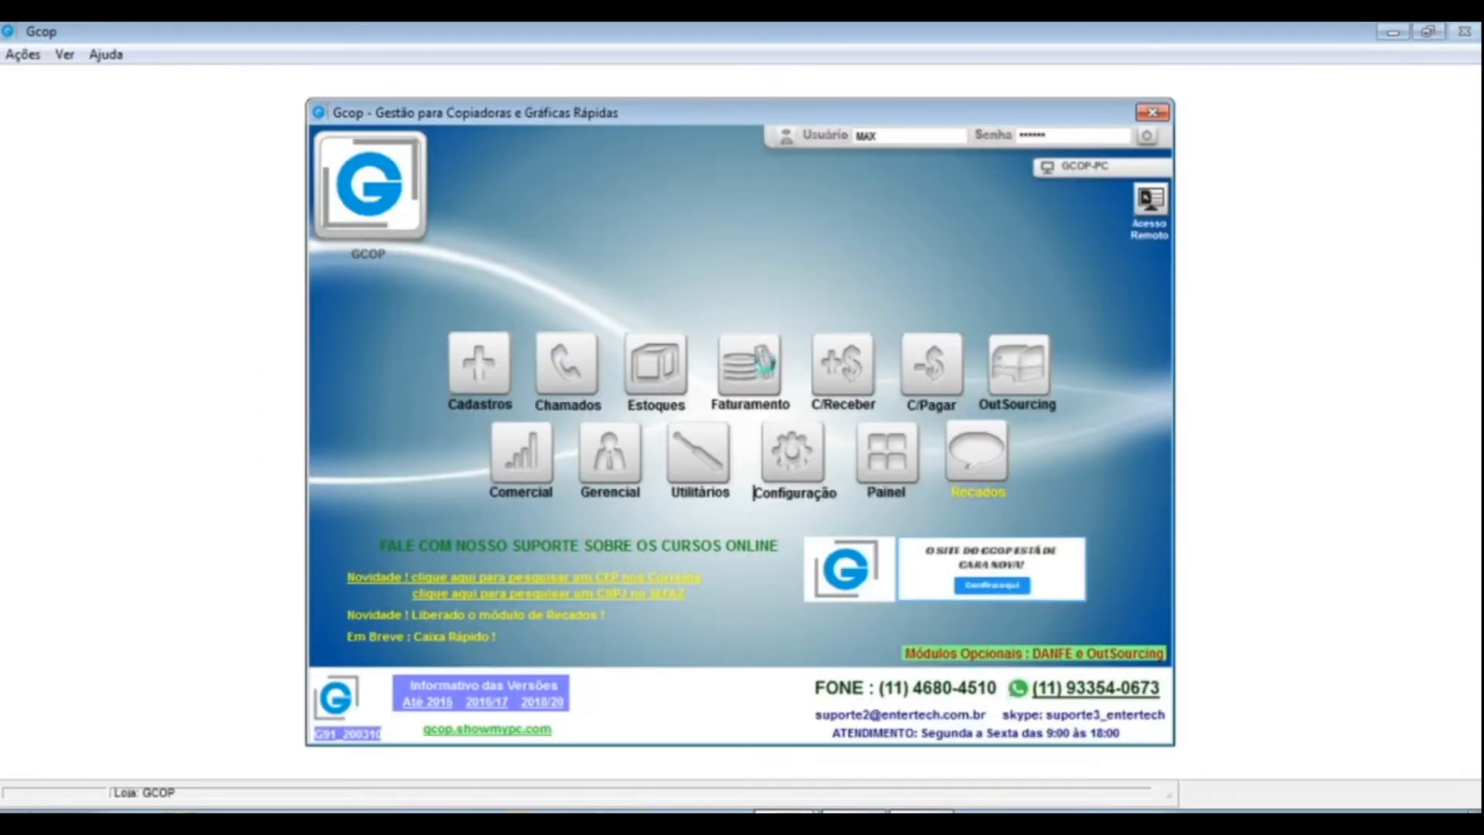
pyautogui.click(765, 371)
# - Open a new Balcão order ticket and enter the identification password
pyautogui.click(361, 442)
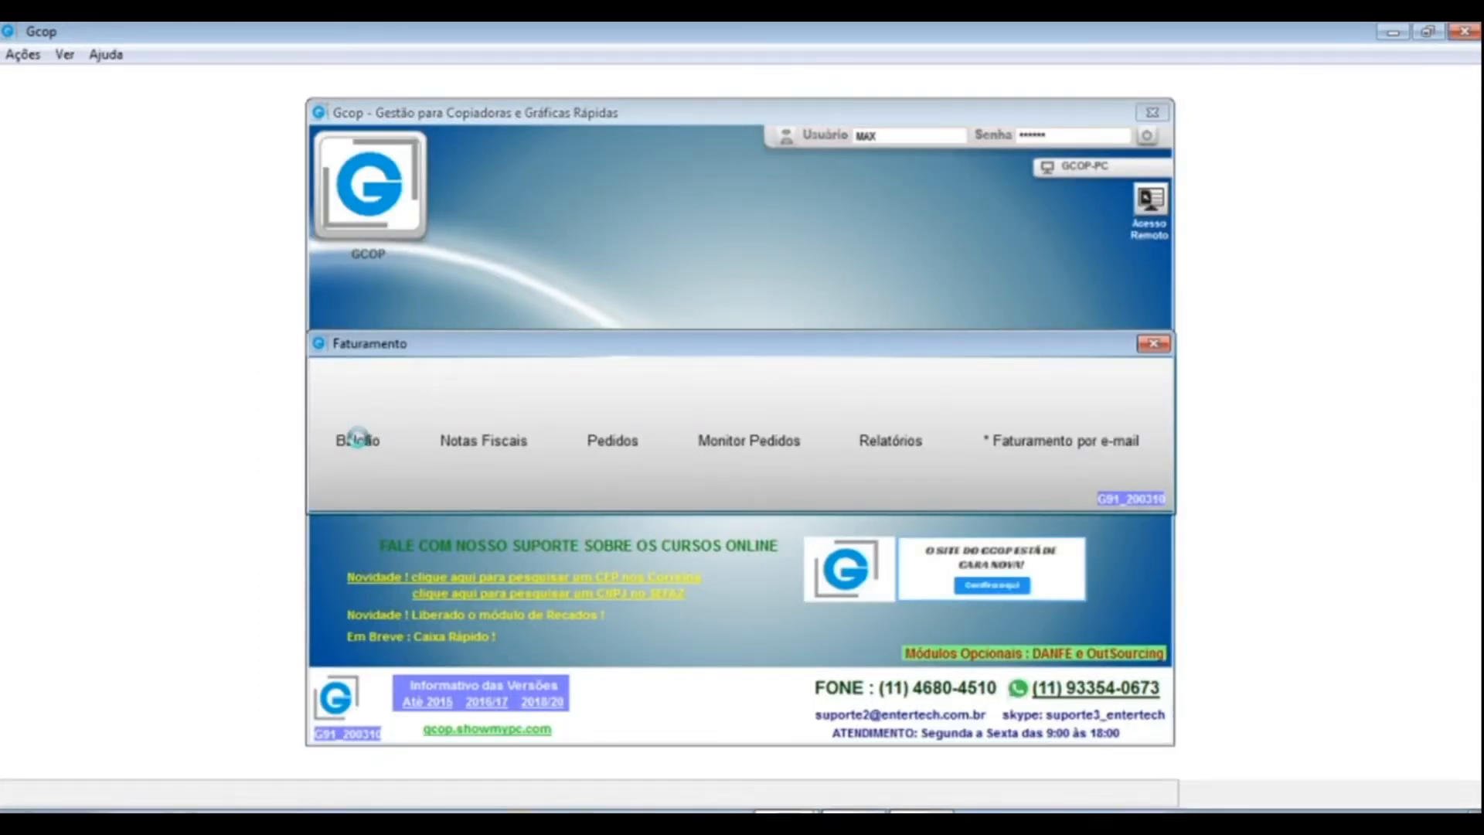
pyautogui.click(370, 387)
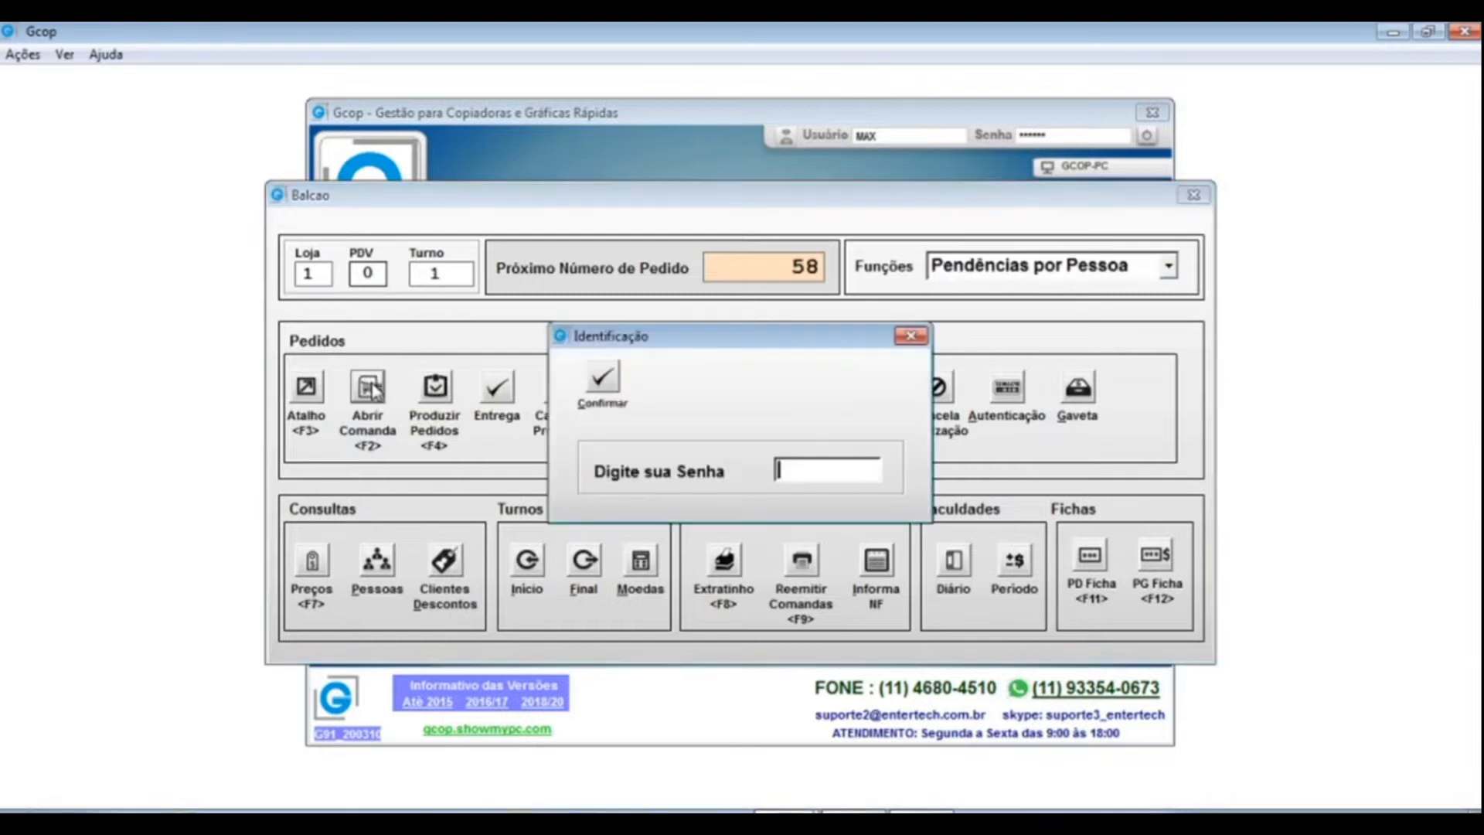
pyautogui.write('1')
pyautogui.press('Return')
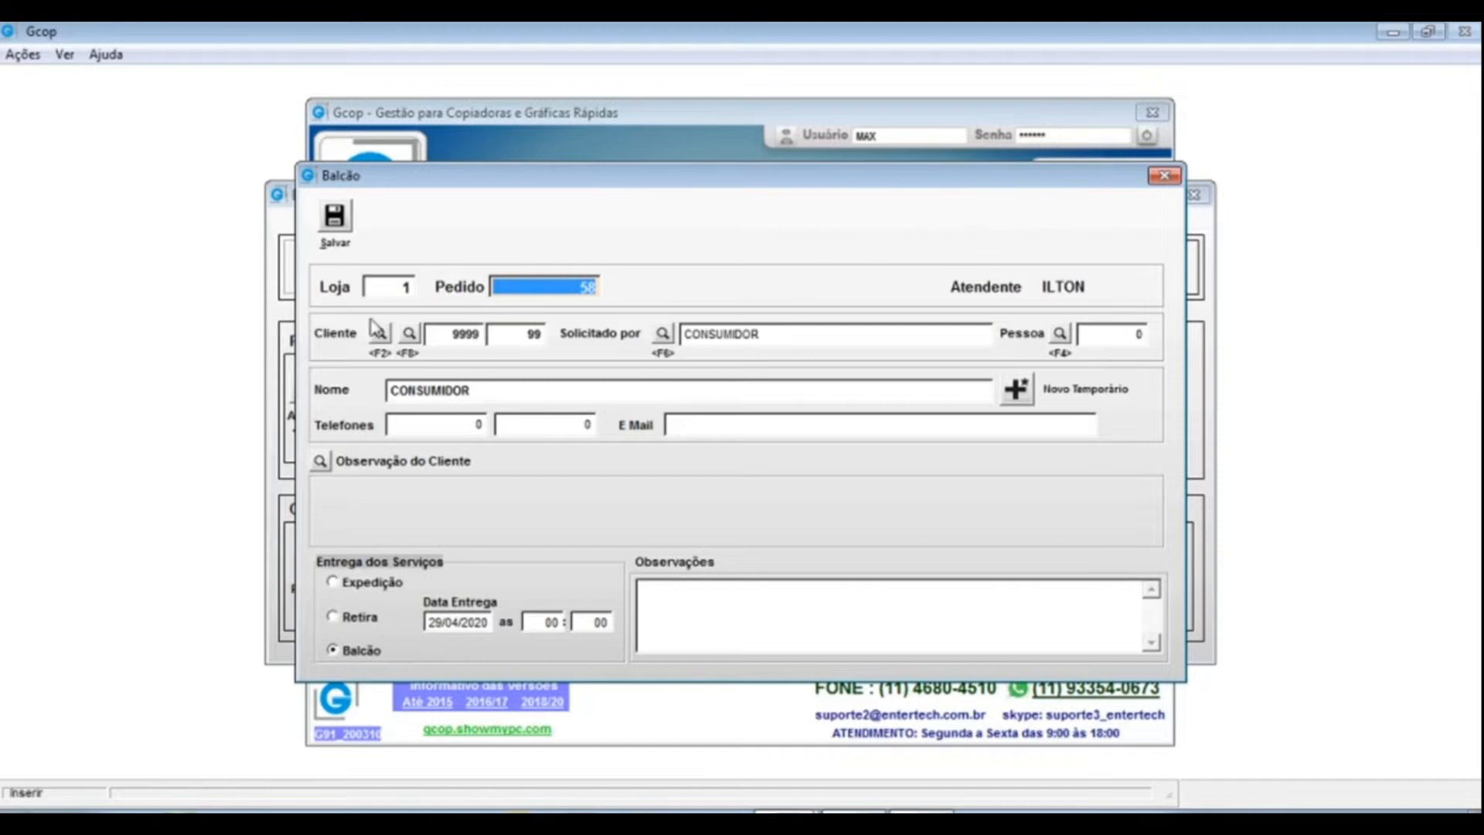
# - Load client 1 into order 58 and dismiss its full observation message
pyautogui.press('Return')
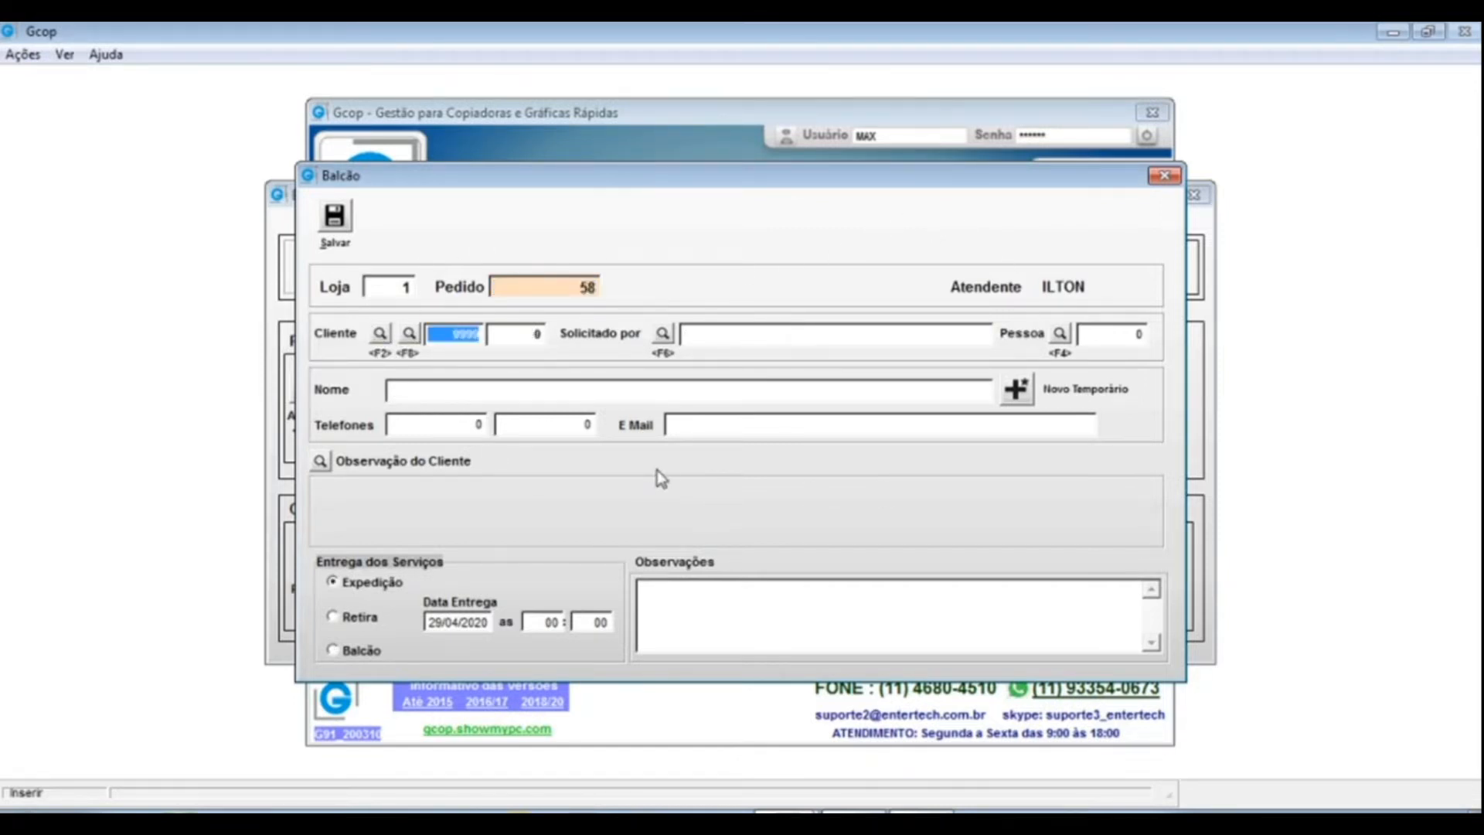
pyautogui.write('1')
pyautogui.press('Return')
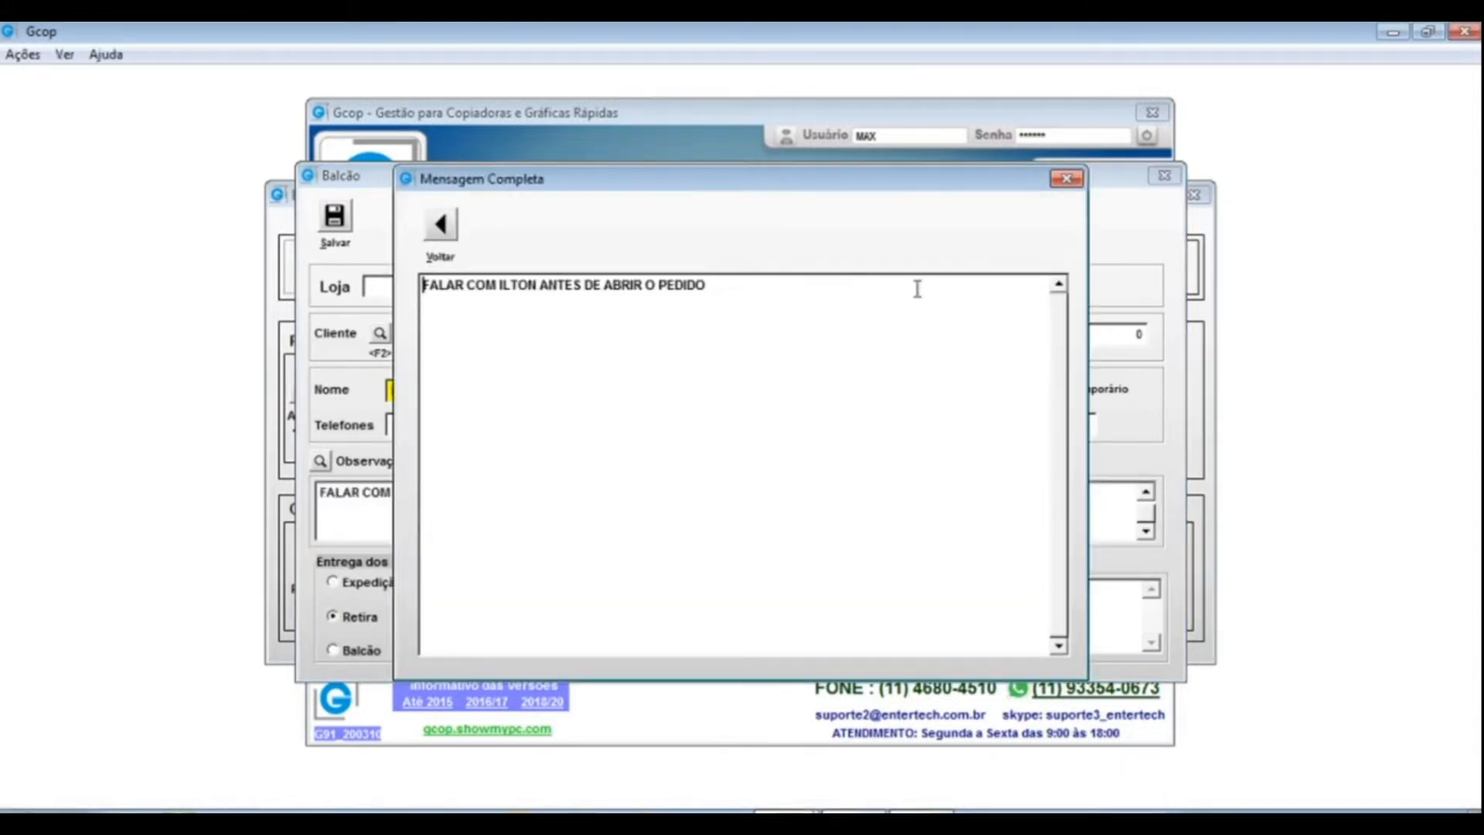
pyautogui.click(1066, 179)
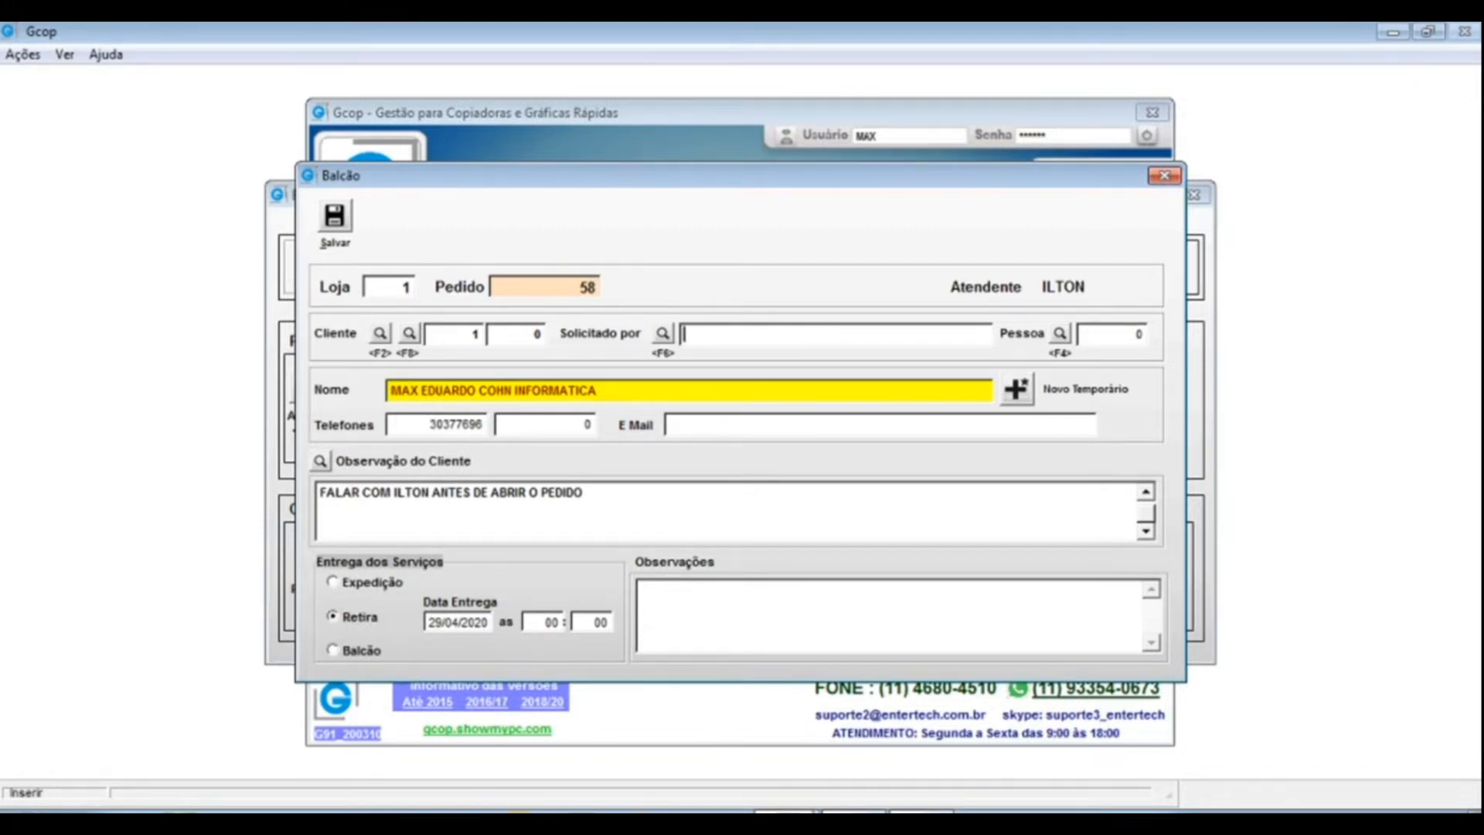
pyautogui.click(779, 812)
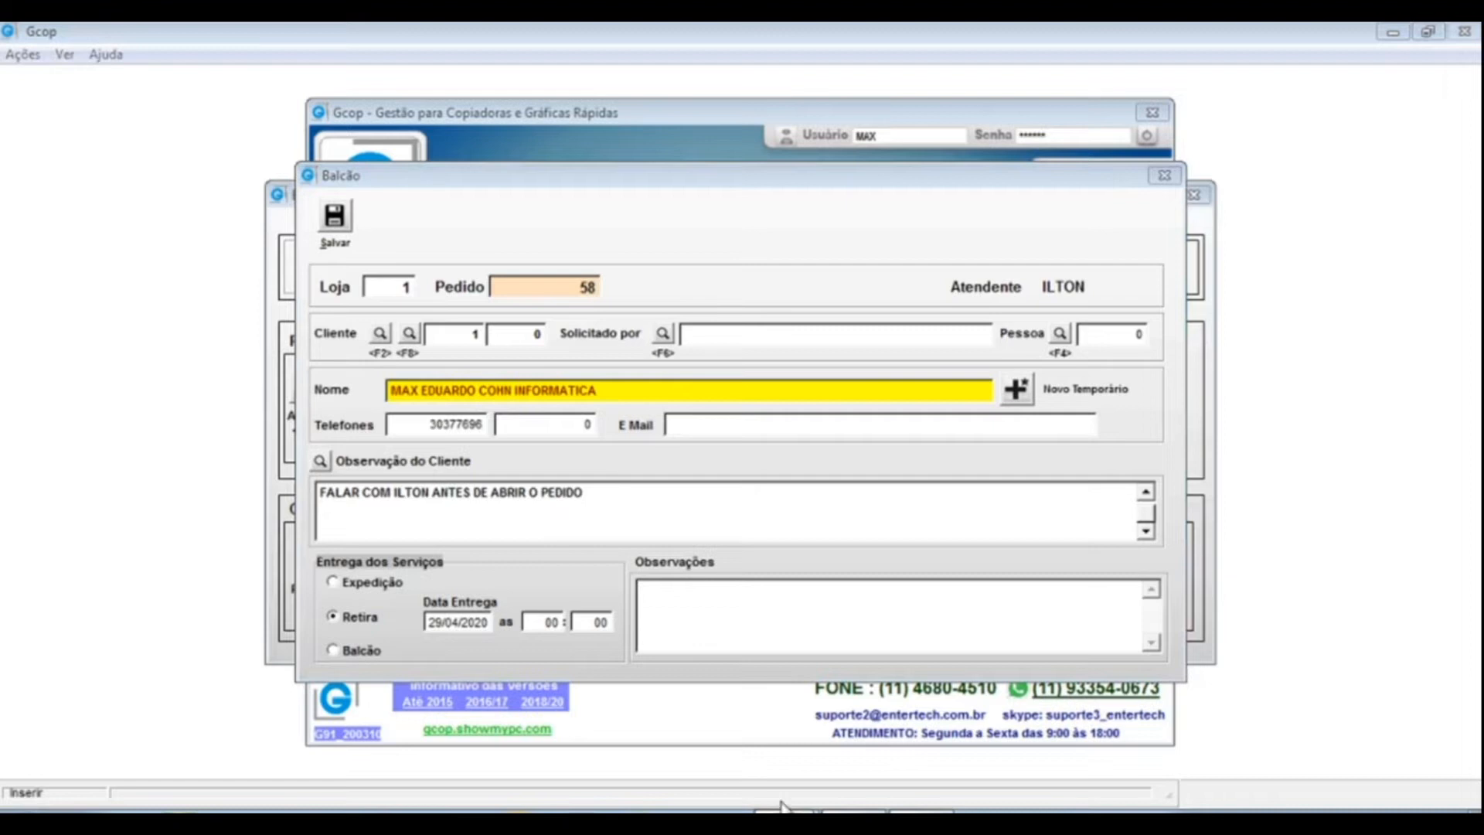
# - Return to ENTERTECH's client record and change Expedição do Pedido from Retira to Expedição
pyautogui.click(777, 750)
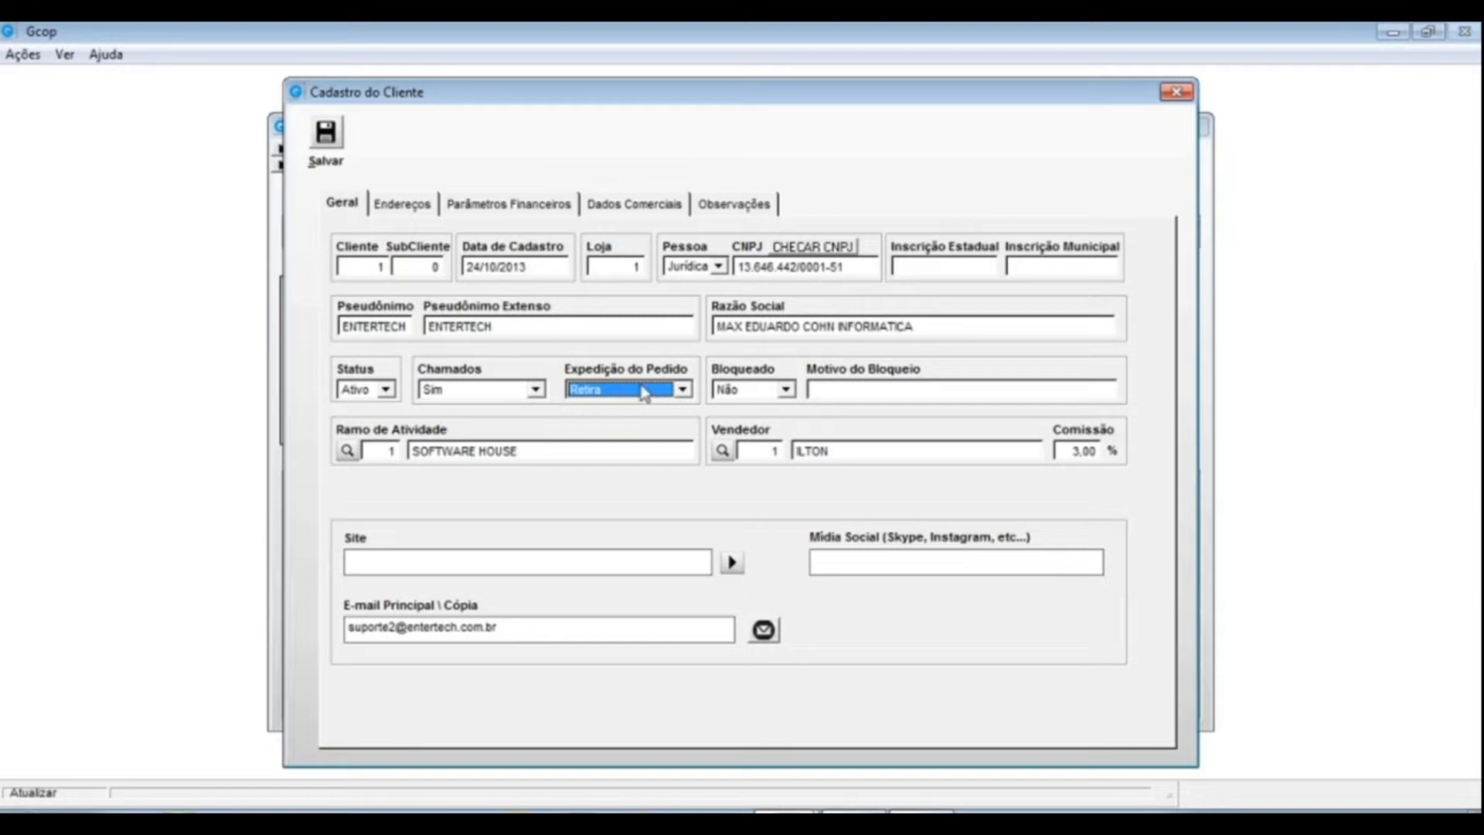
pyautogui.click(681, 389)
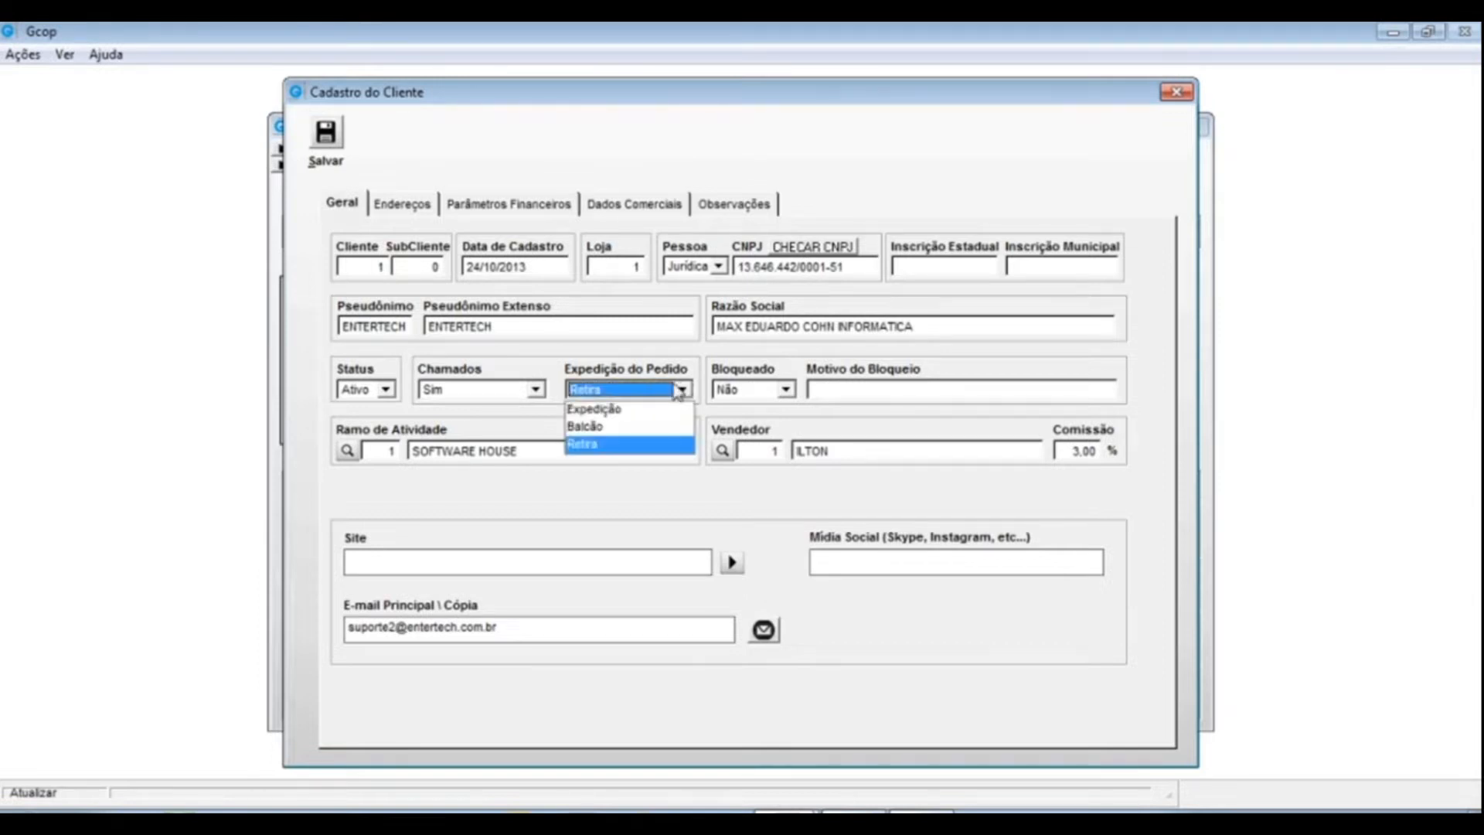
pyautogui.click(592, 409)
pyautogui.press('Tab')
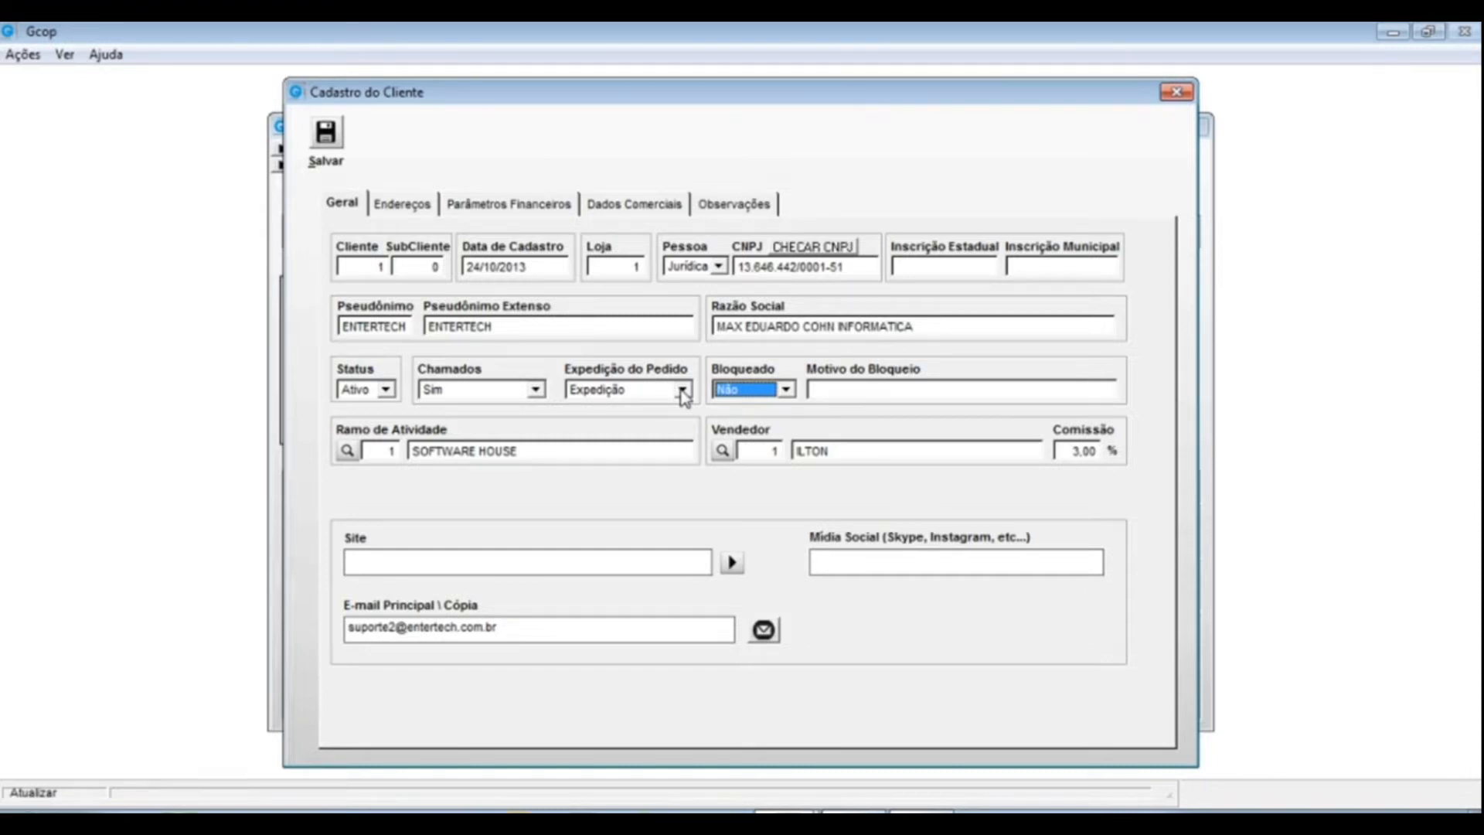
pyautogui.press('Tab')
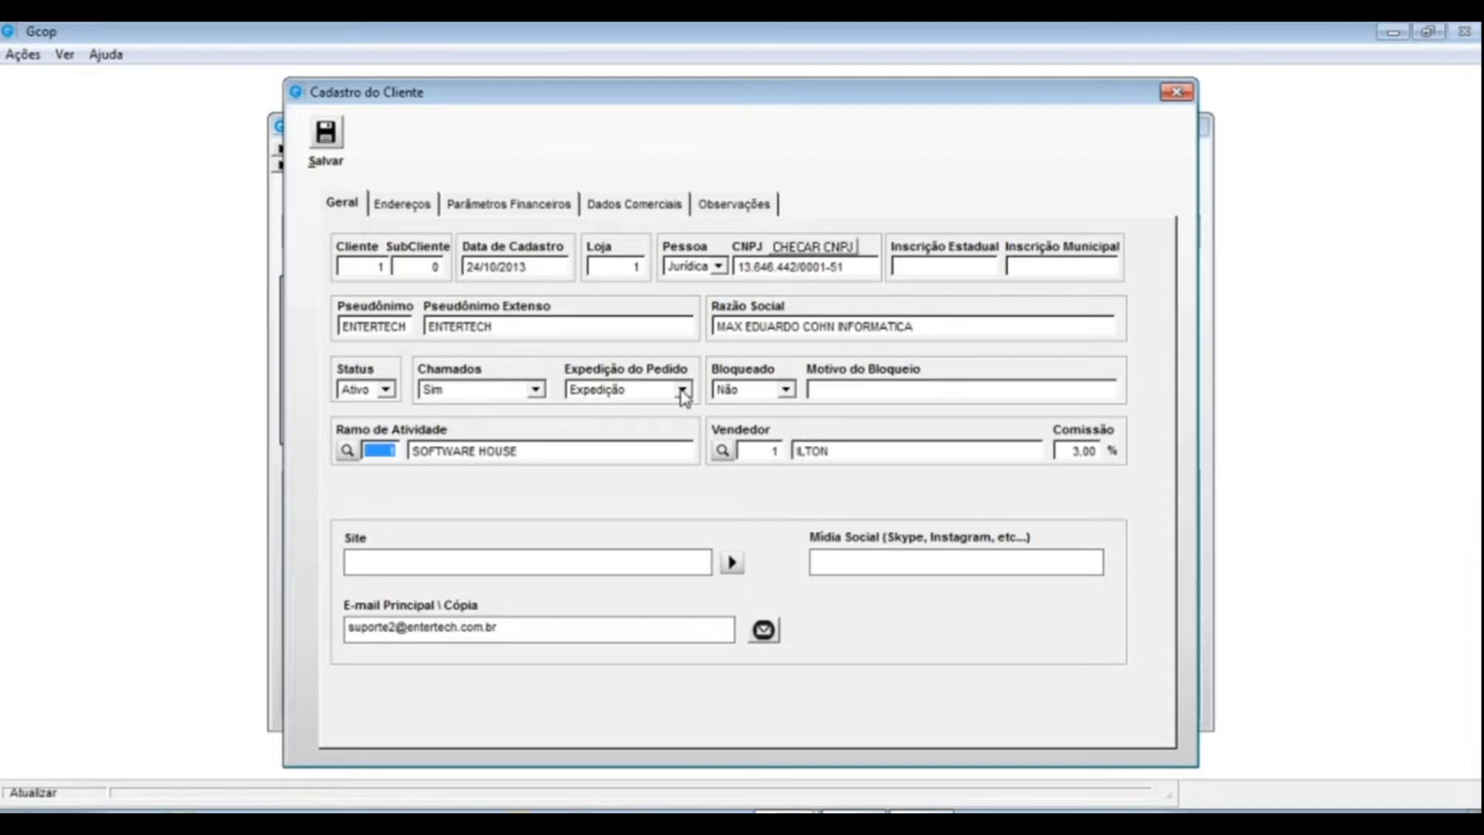
# - Set Bloqueado to Sim with blocking reason PENDECIA FINANCEIRA
pyautogui.click(840, 385)
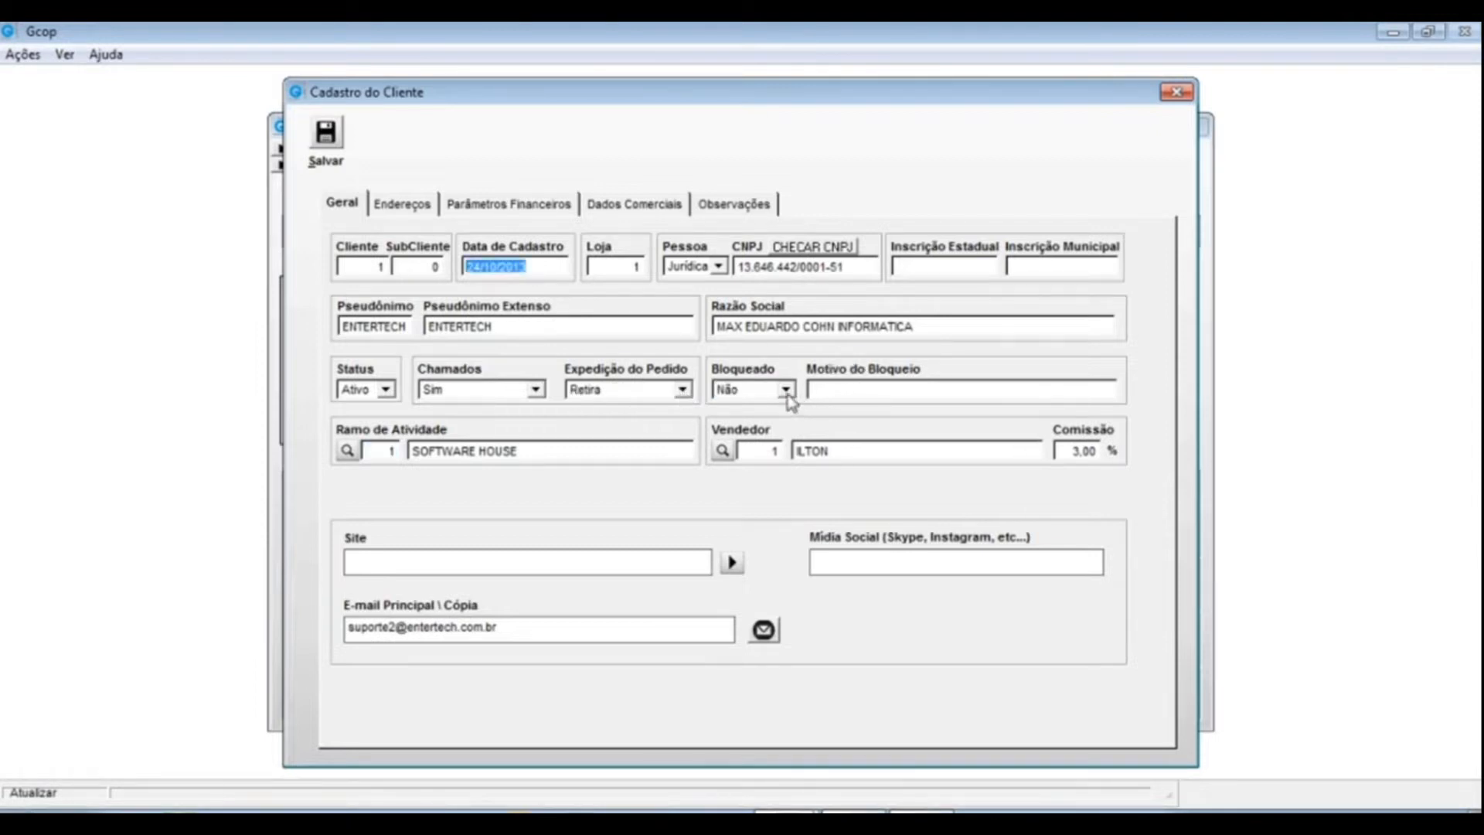
pyautogui.click(785, 389)
pyautogui.click(725, 417)
pyautogui.click(825, 391)
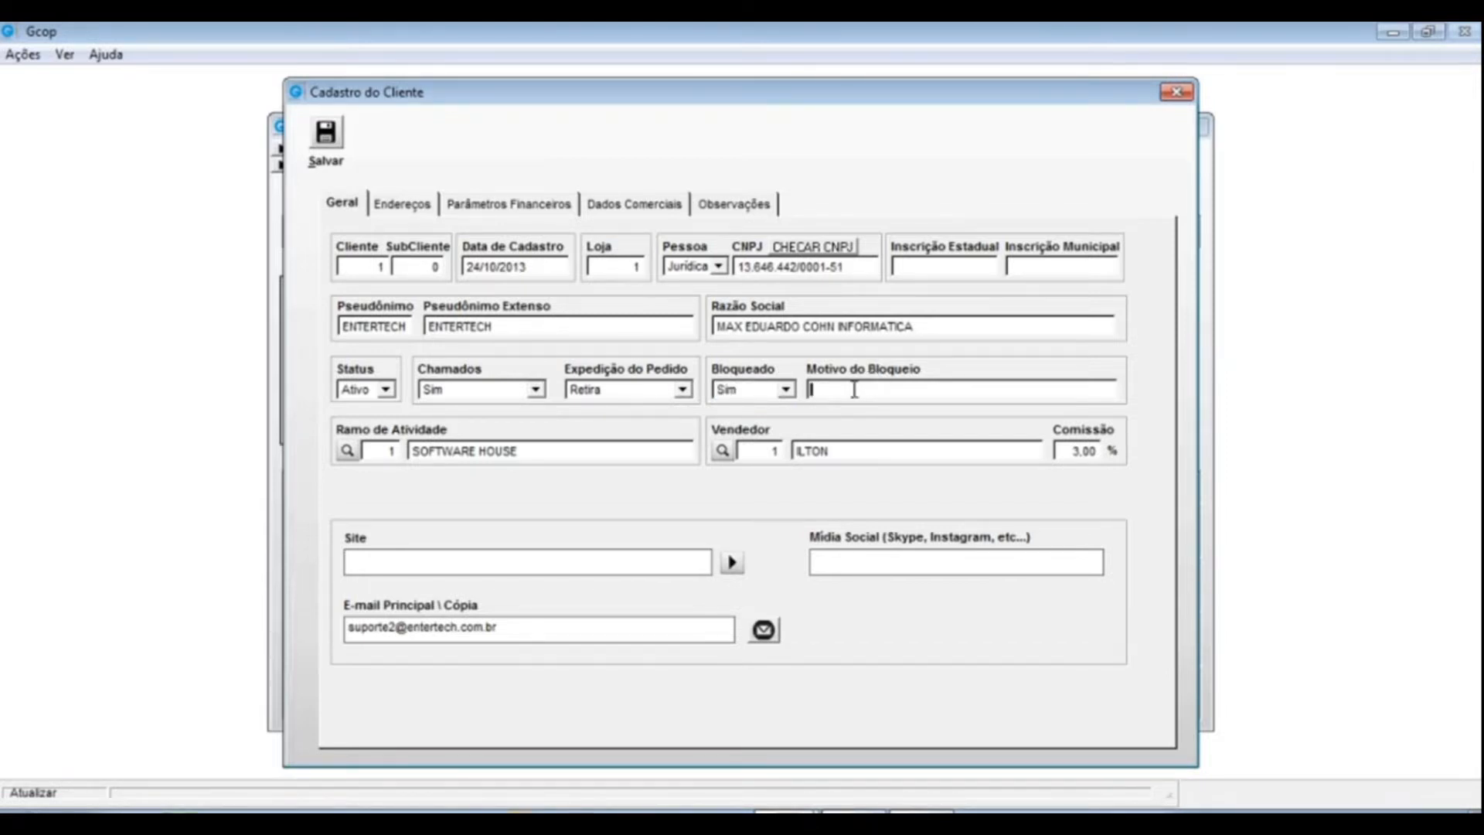
pyautogui.write('PENDECIA FINANCEIRA')
# - From the Ramo de Atividade lookup, create business line code 2 described ENGENHARIA
pyautogui.click(347, 450)
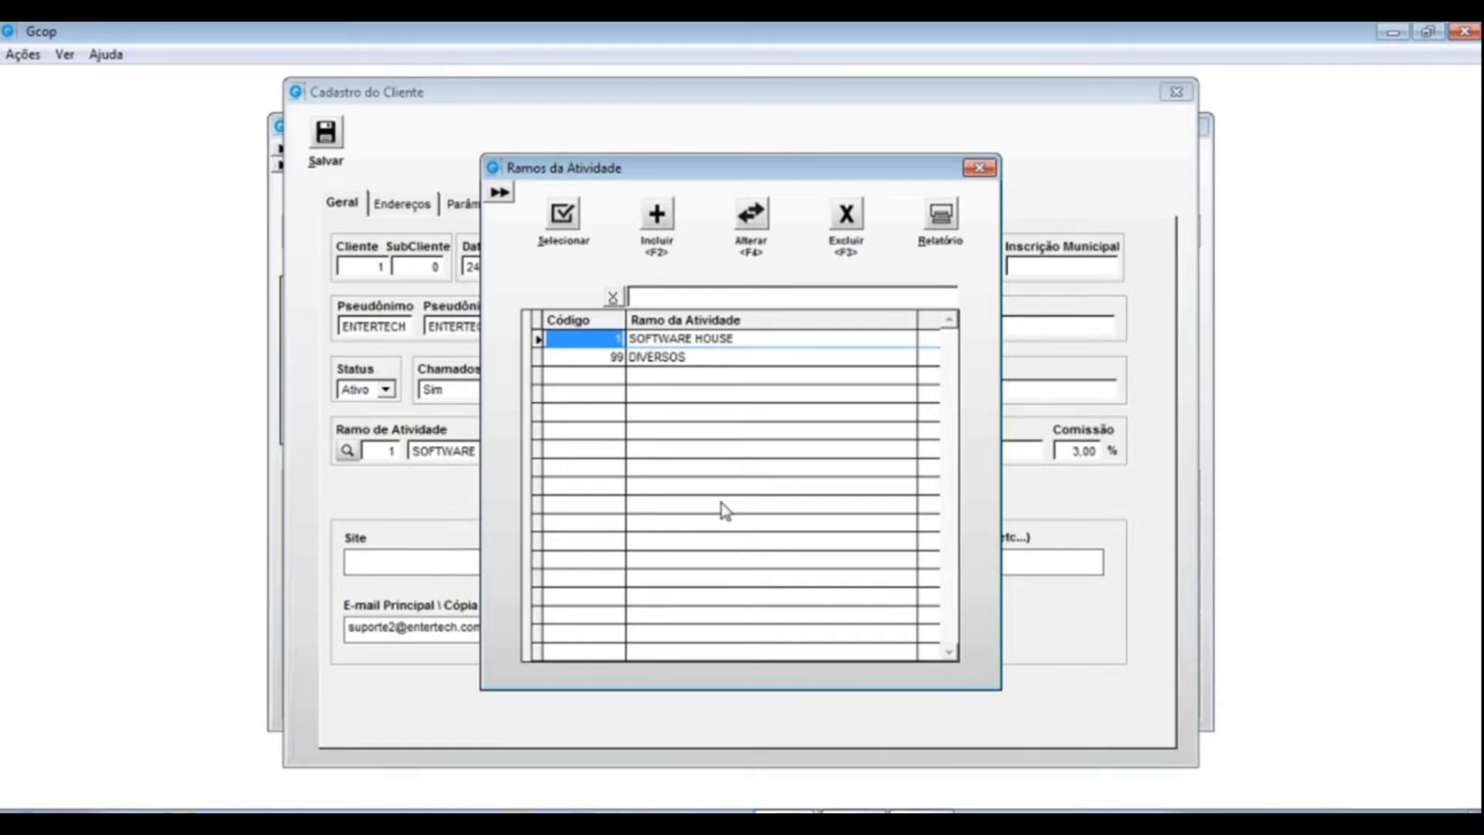
pyautogui.click(653, 216)
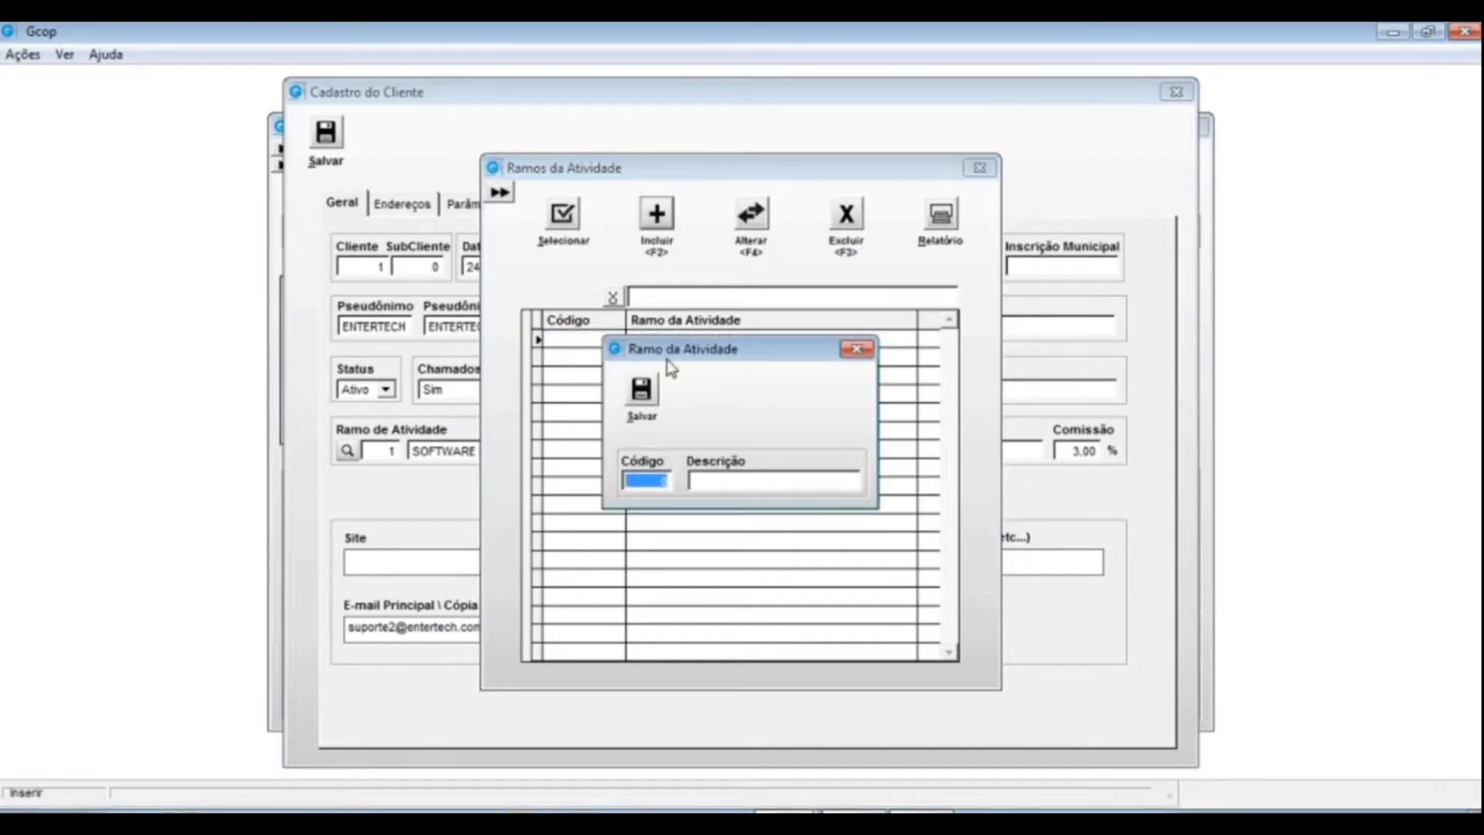
pyautogui.write('2')
pyautogui.press('Return')
pyautogui.write('ENGENHARIA')
pyautogui.press('Return')
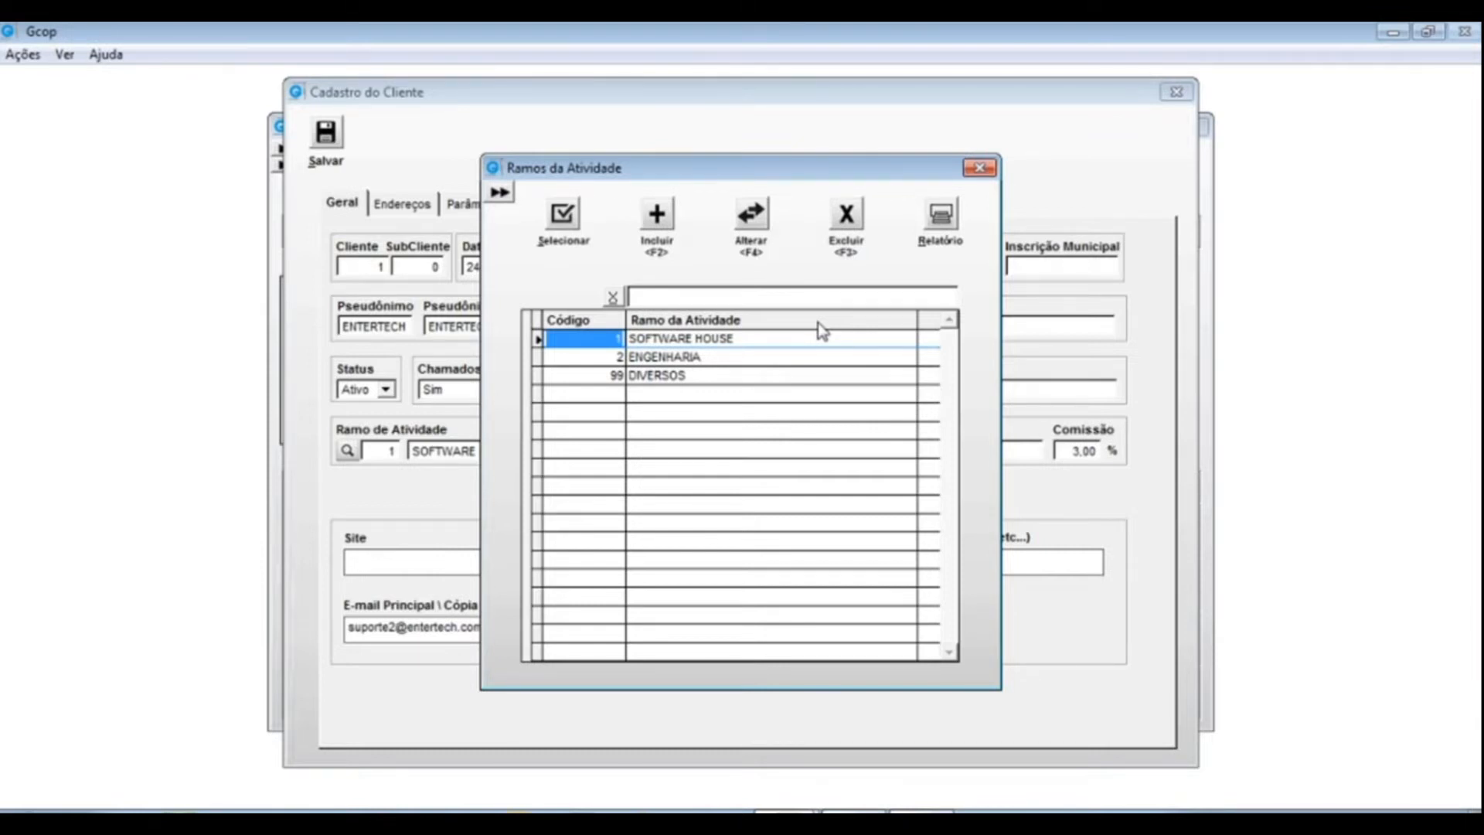
# - Leave SOFTWARE HOUSE unedited, then re-pick it from Ramos da Atividade as ENTERTECH's business line
pyautogui.click(761, 214)
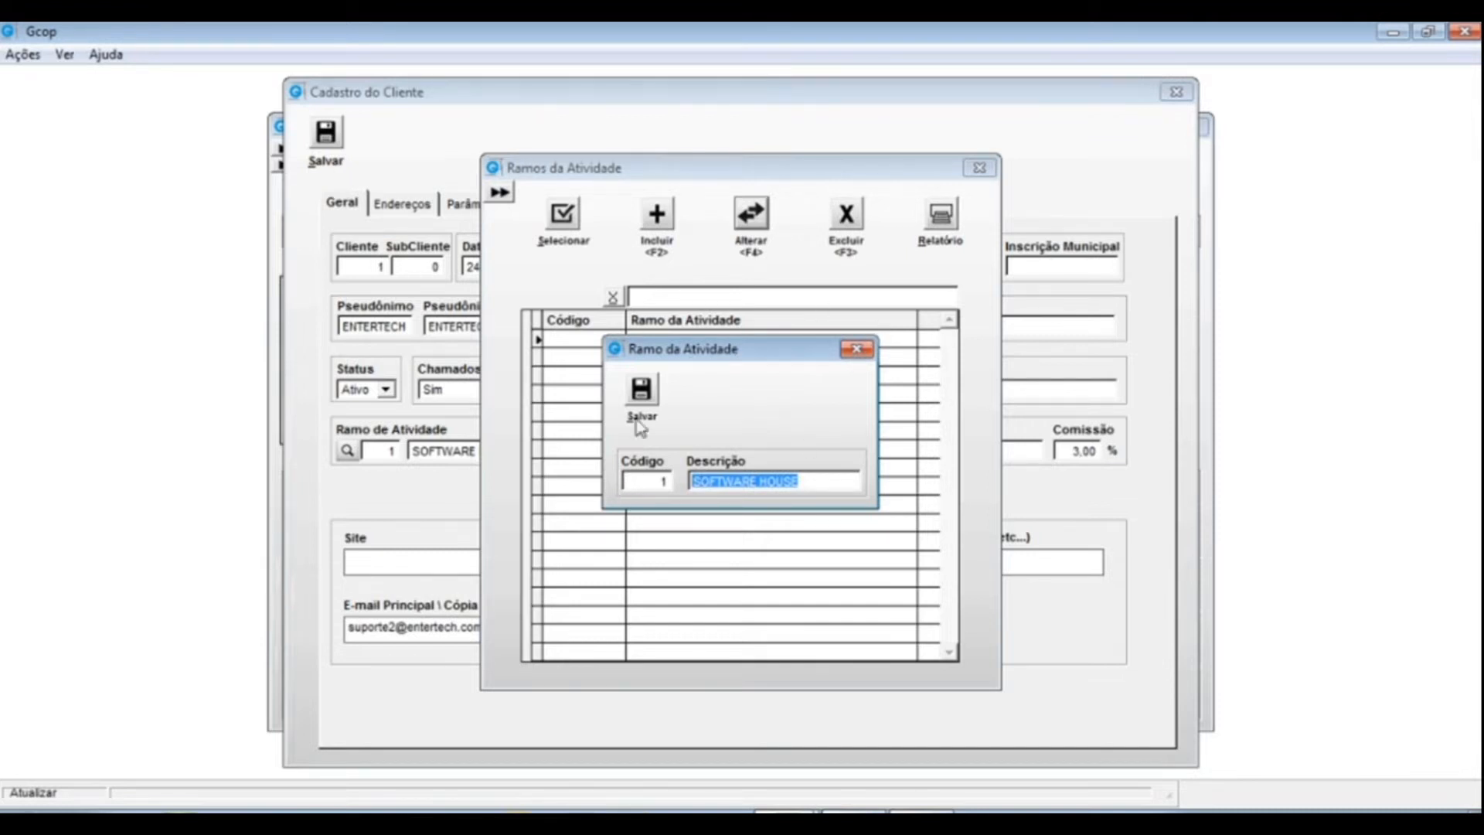
pyautogui.click(862, 352)
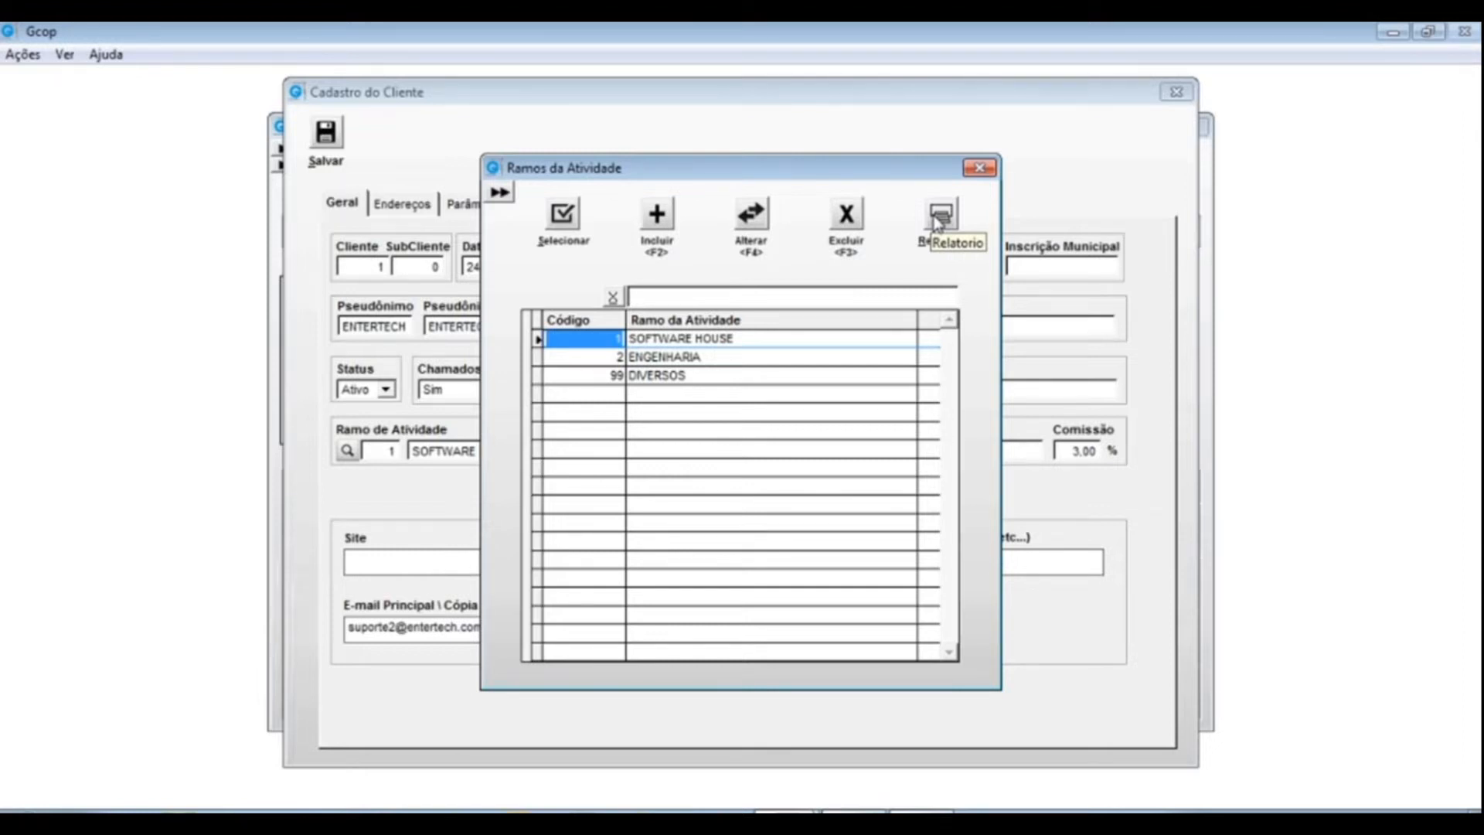
pyautogui.click(979, 168)
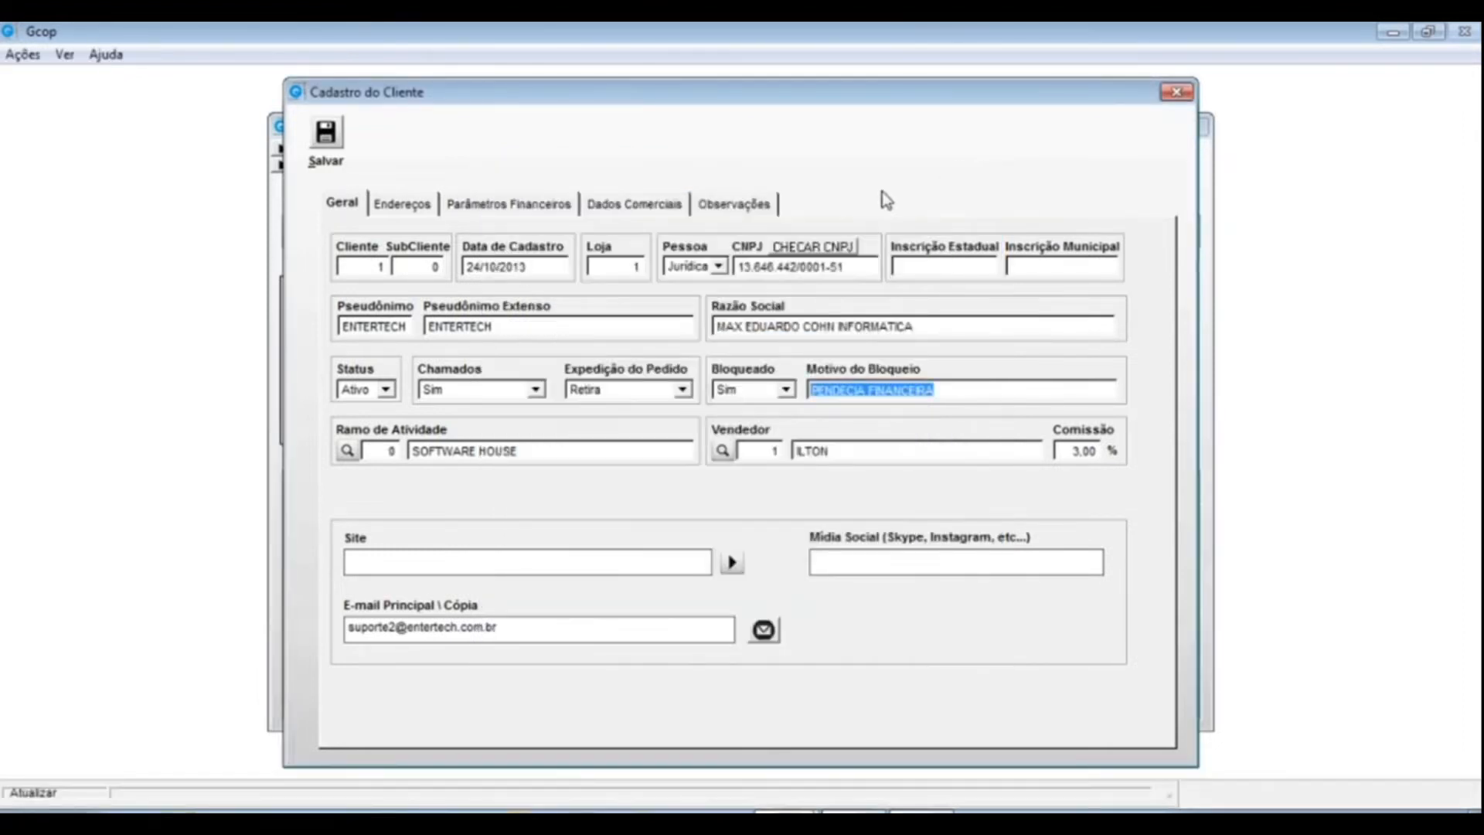
pyautogui.click(347, 451)
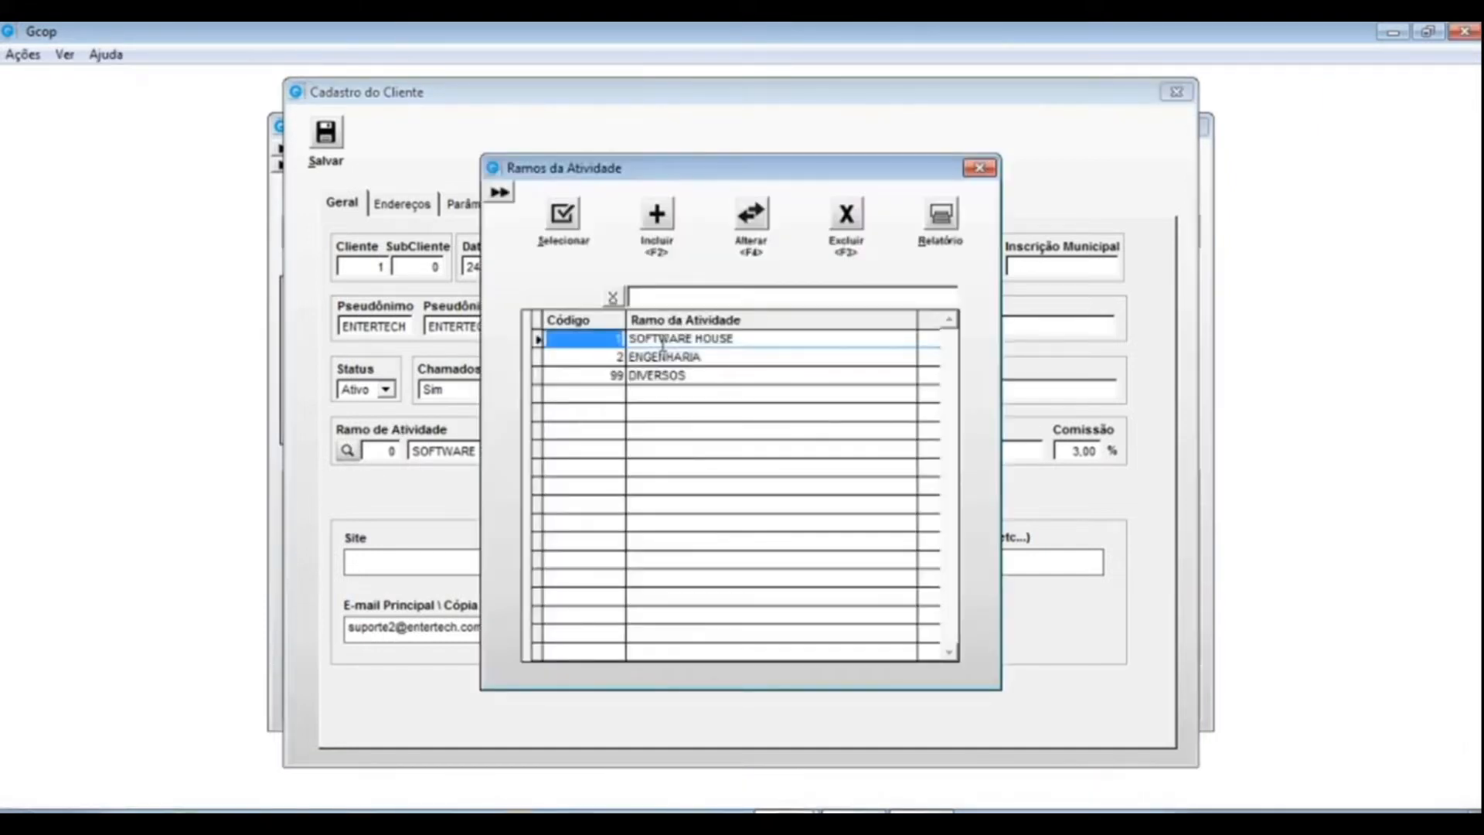
pyautogui.doubleClick(661, 344)
pyautogui.press('Tab')
pyautogui.press('Tab')
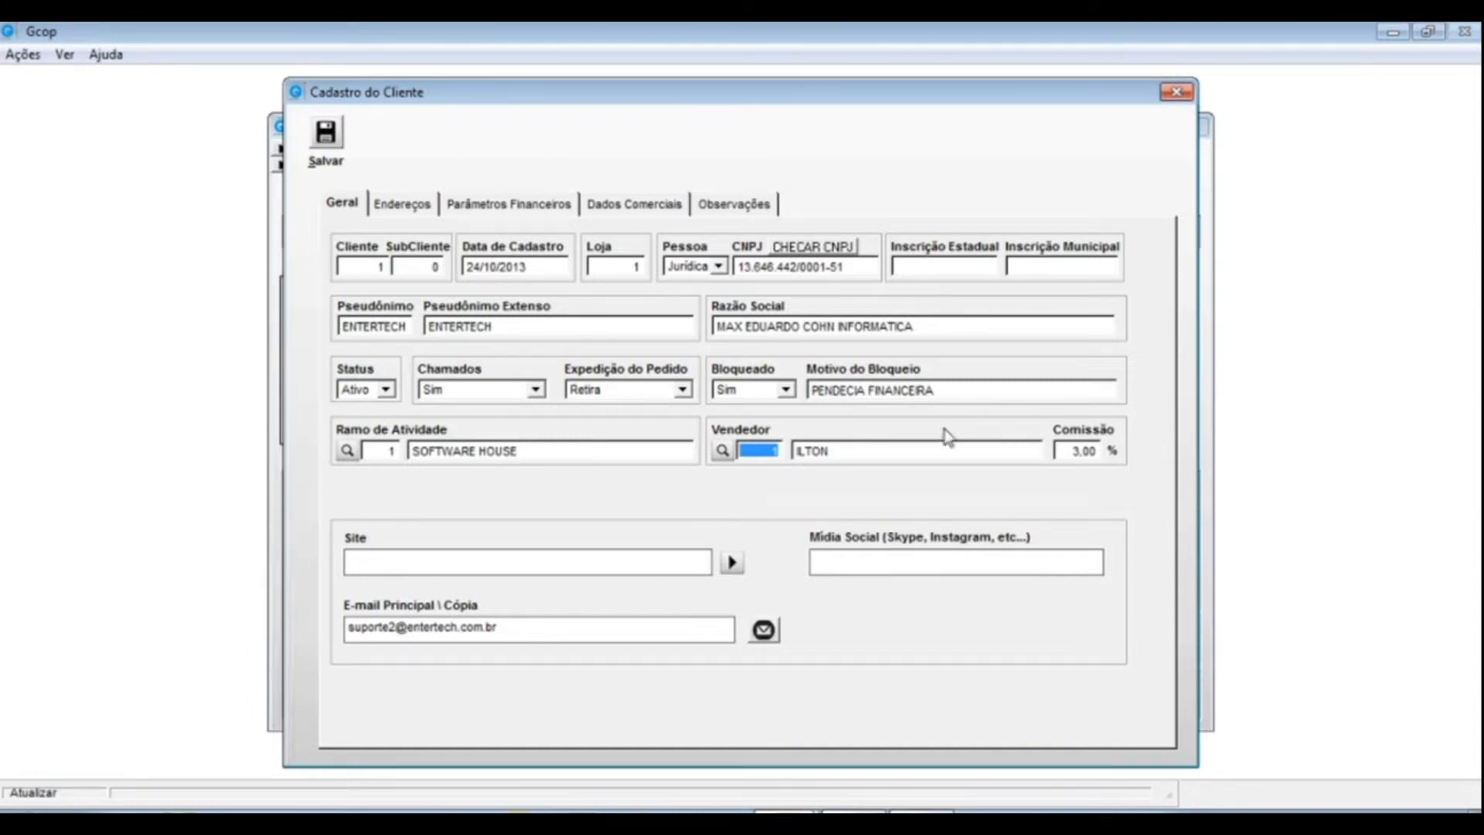
# - Choose ILTON (code 1) in the Vendedores lookup and confirm it with Selecionar
pyautogui.click(722, 451)
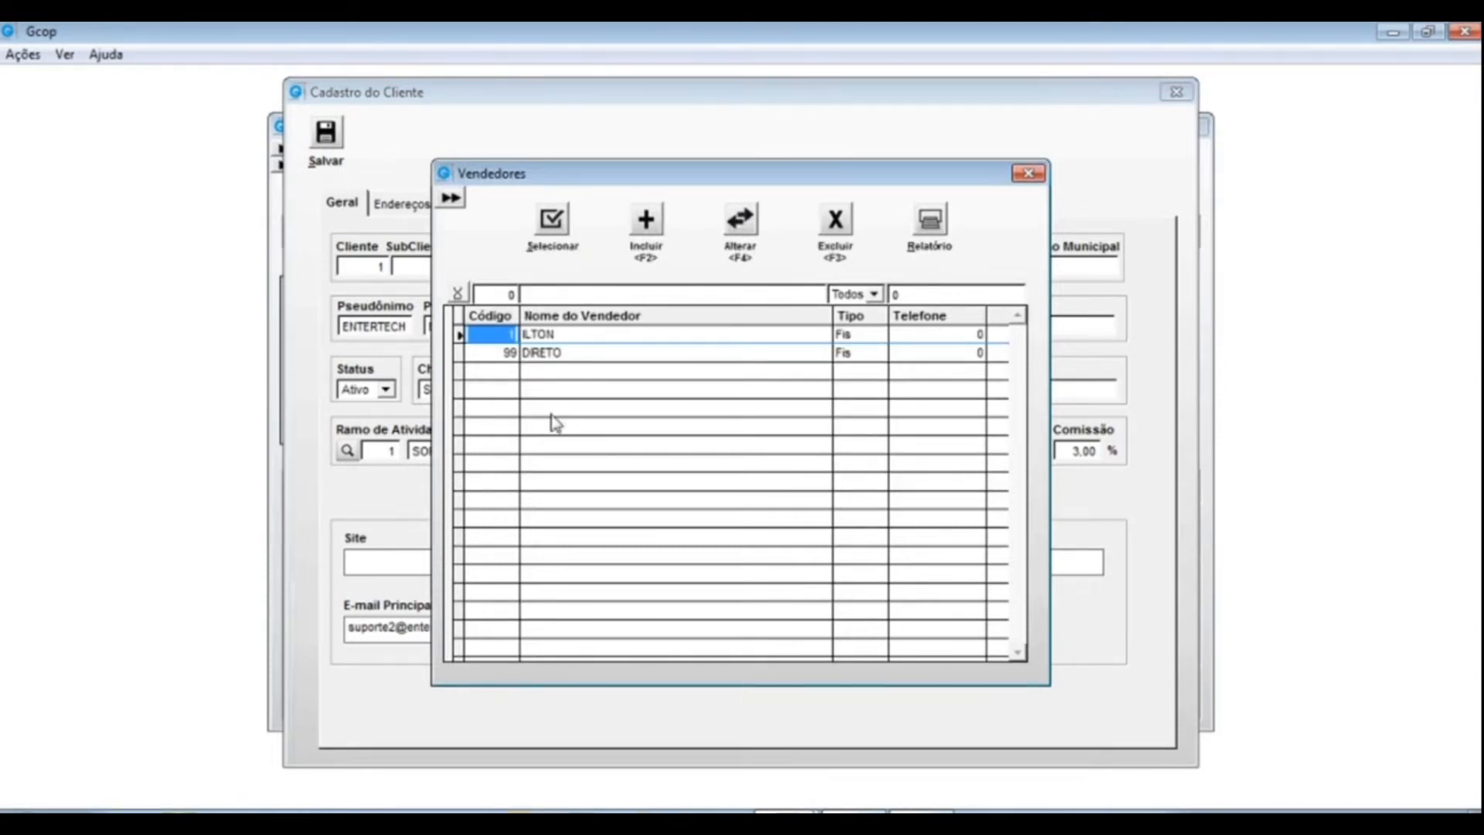
pyautogui.click(550, 334)
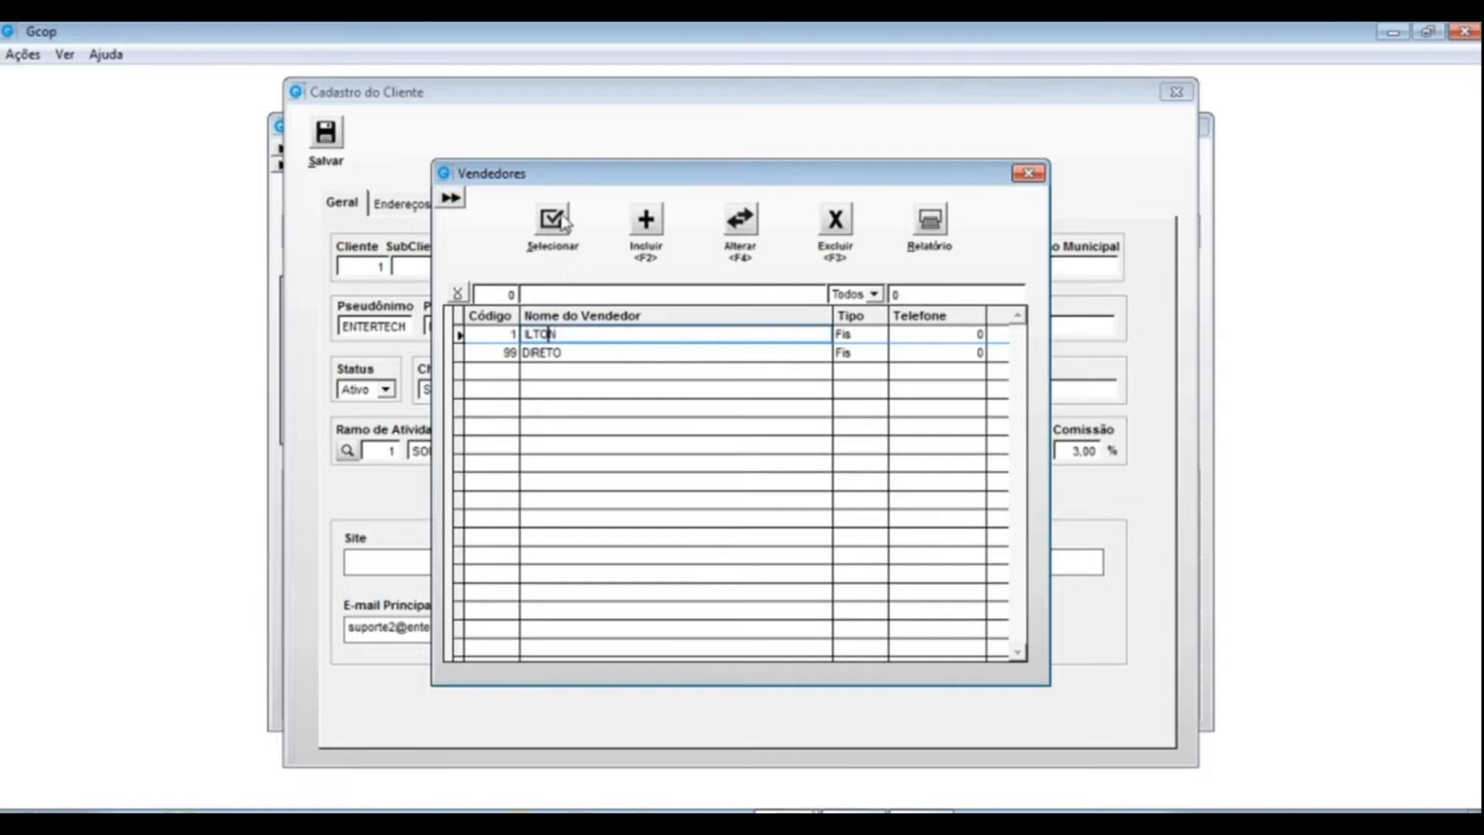
pyautogui.click(552, 223)
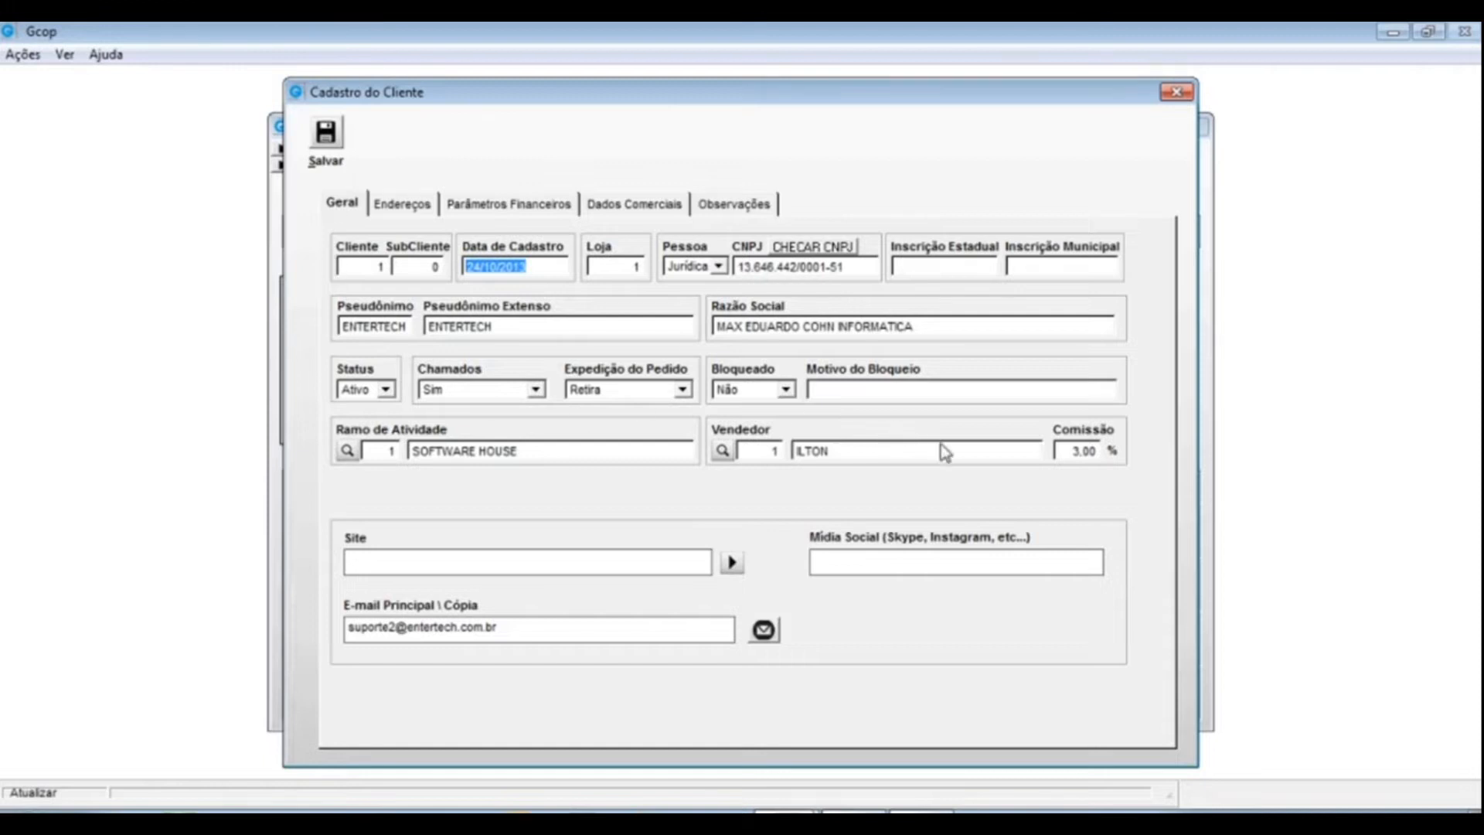
# - Focus the 3,00% commission field, then bring up the Vendedores lookup
pyautogui.click(1092, 447)
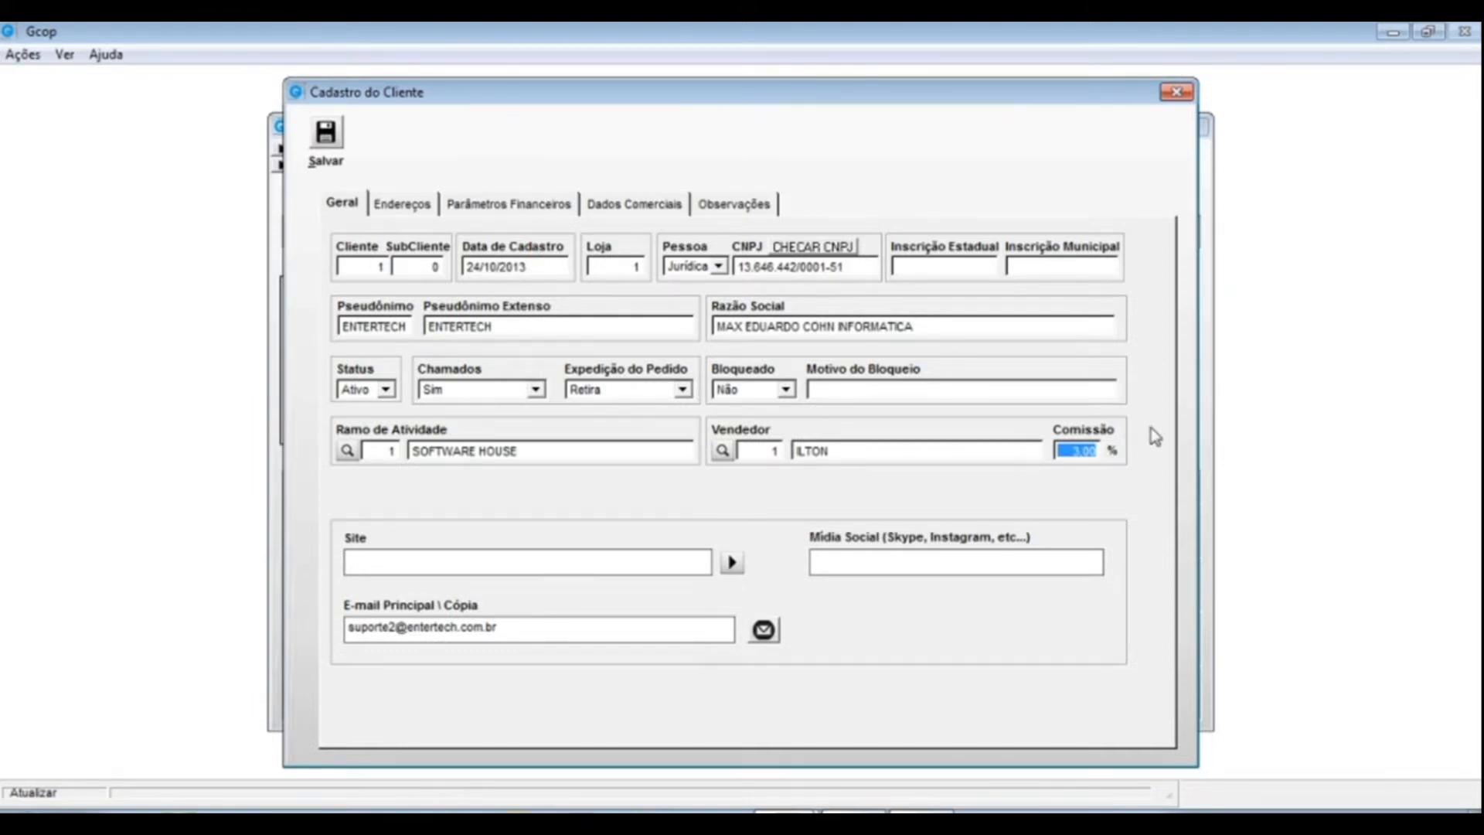
pyautogui.click(723, 451)
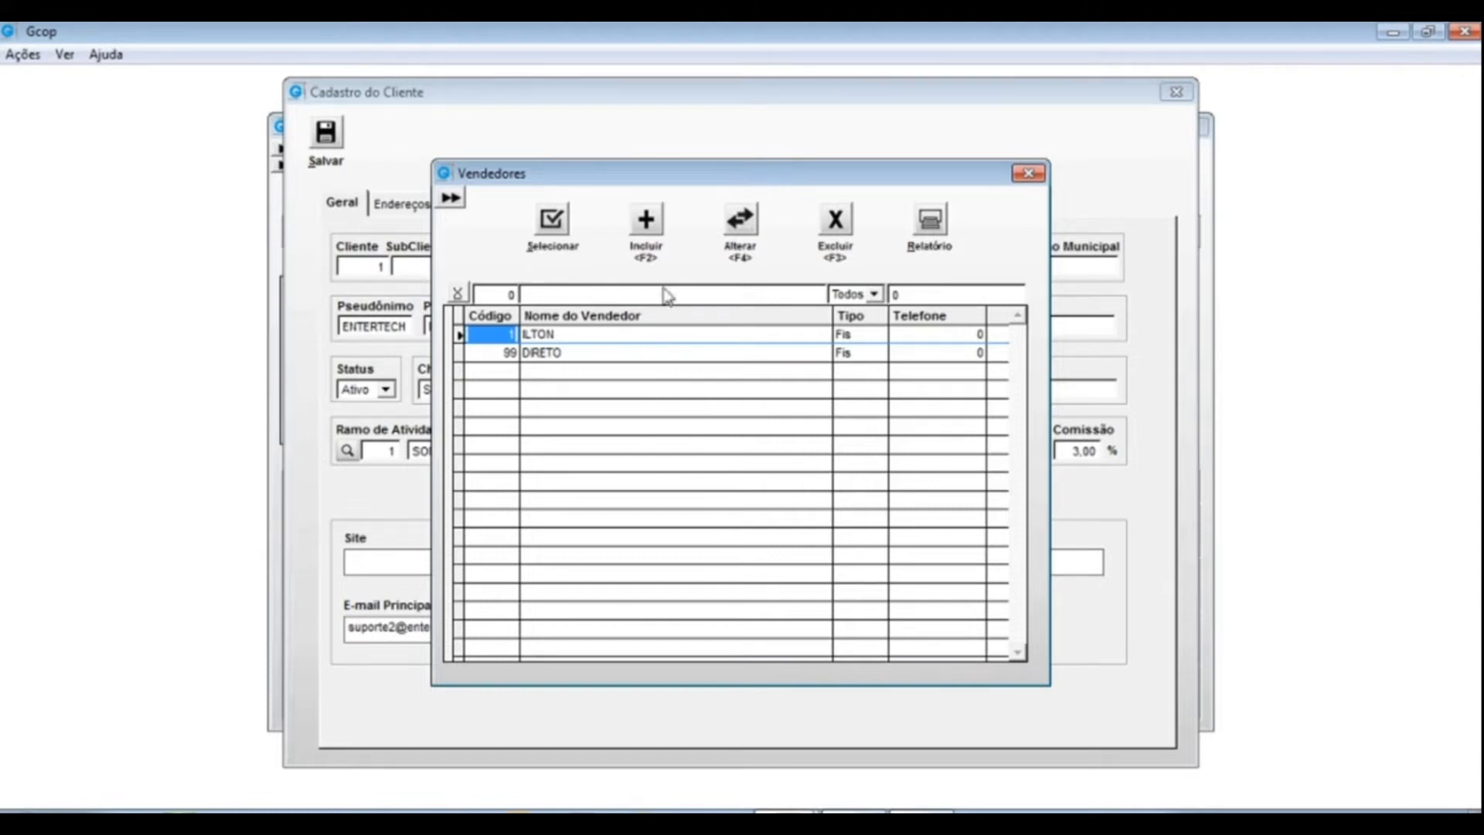
# - Select ILTON in Vendedores and open his Vendedor record with Alterar (F4)
pyautogui.click(555, 333)
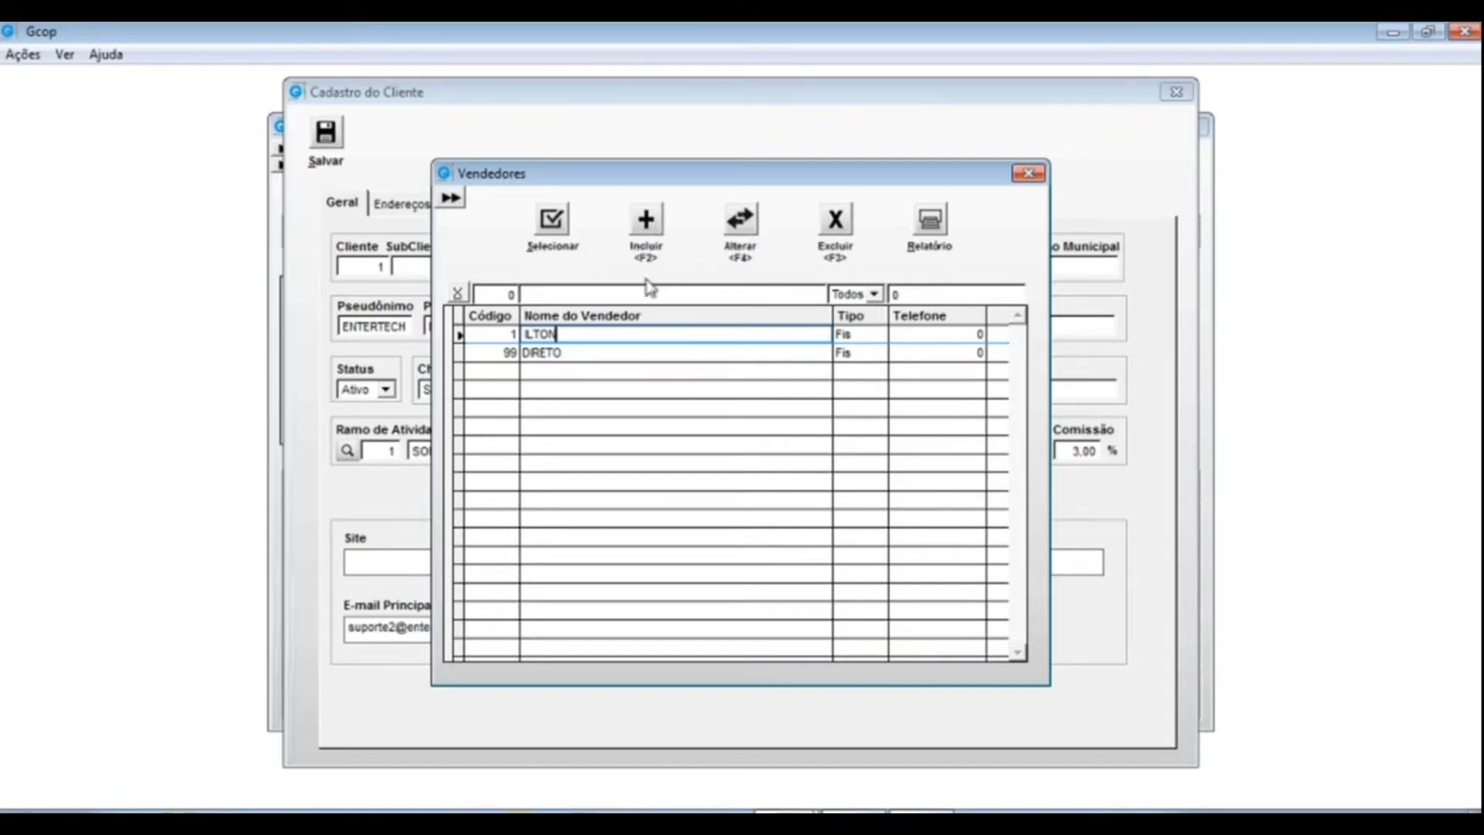
pyautogui.click(740, 223)
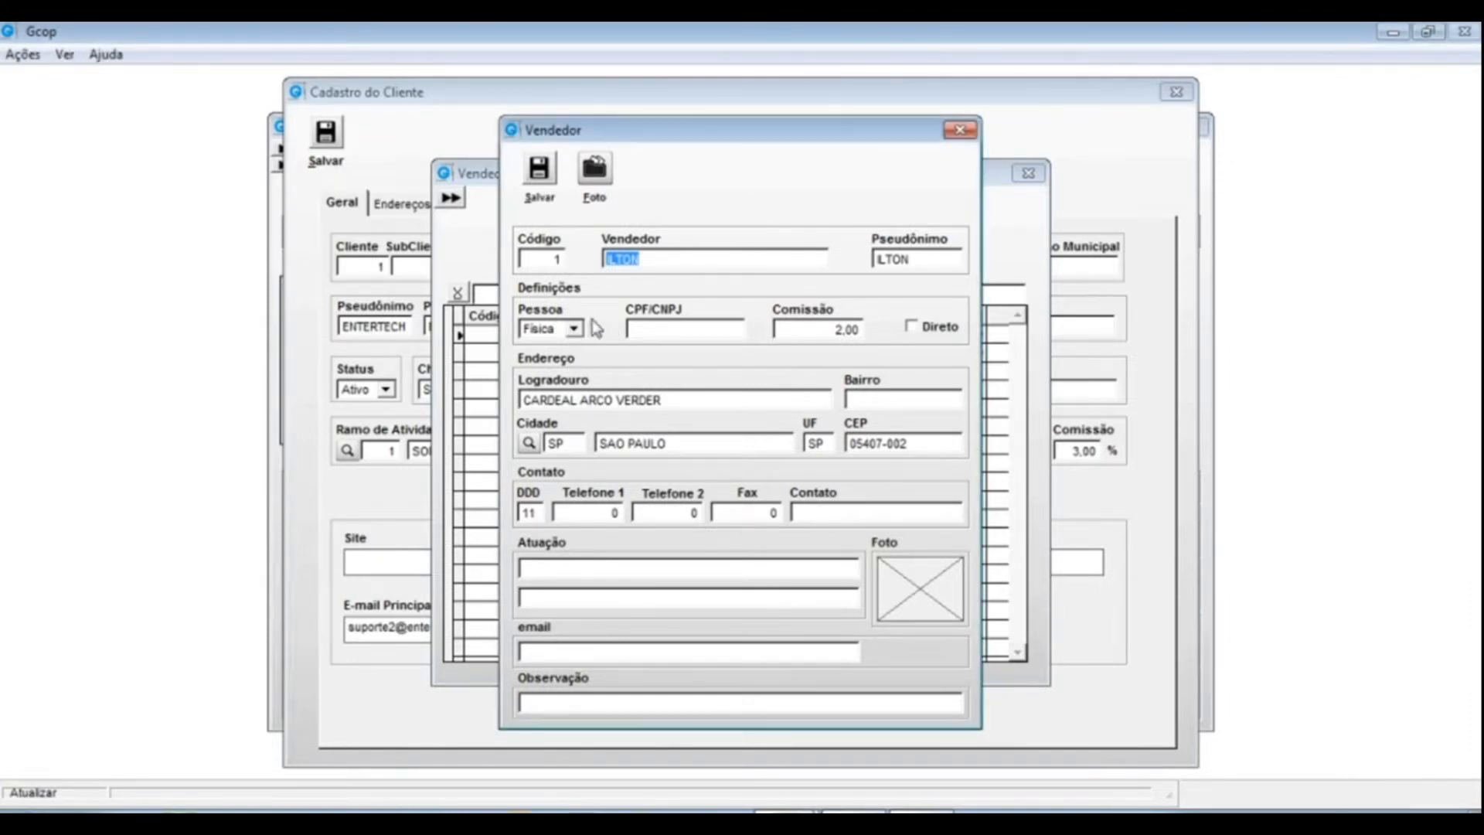
pyautogui.click(802, 327)
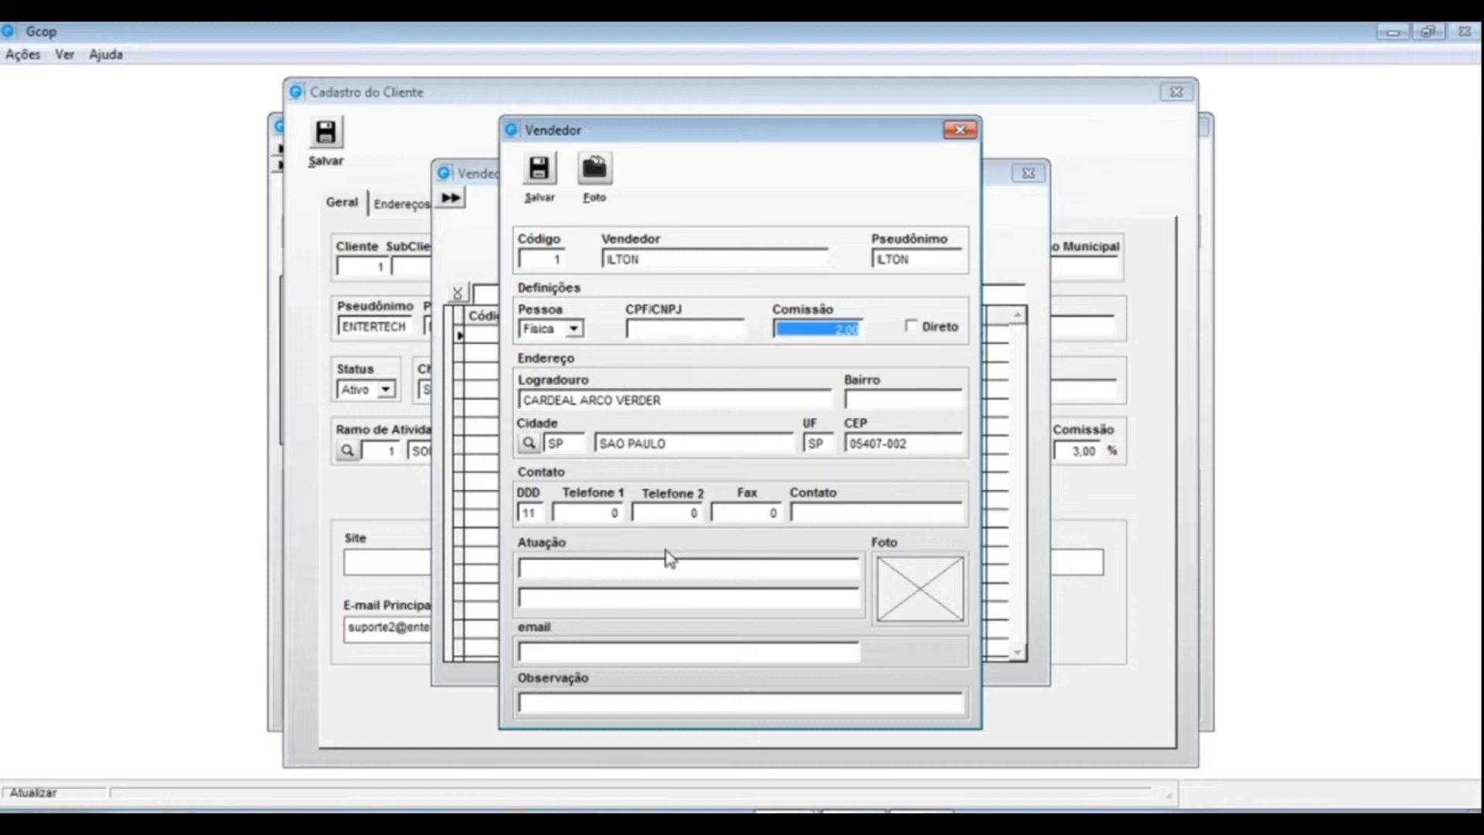
pyautogui.click(539, 168)
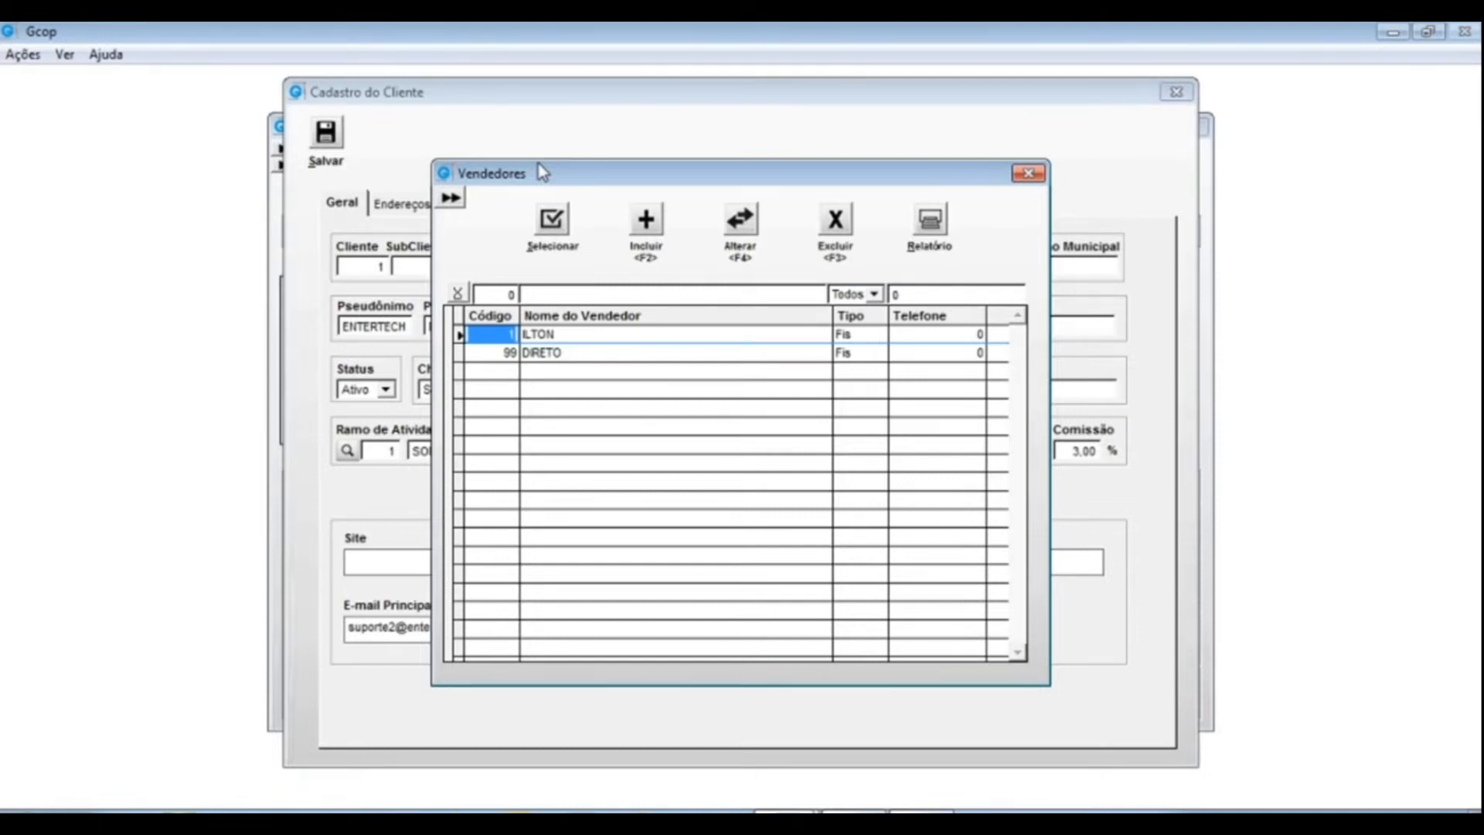
# - Open and save the DIRETO salesperson record unchanged, then reassign ILTON as the client's salesperson
pyautogui.click(495, 353)
pyautogui.click(585, 352)
pyautogui.click(492, 353)
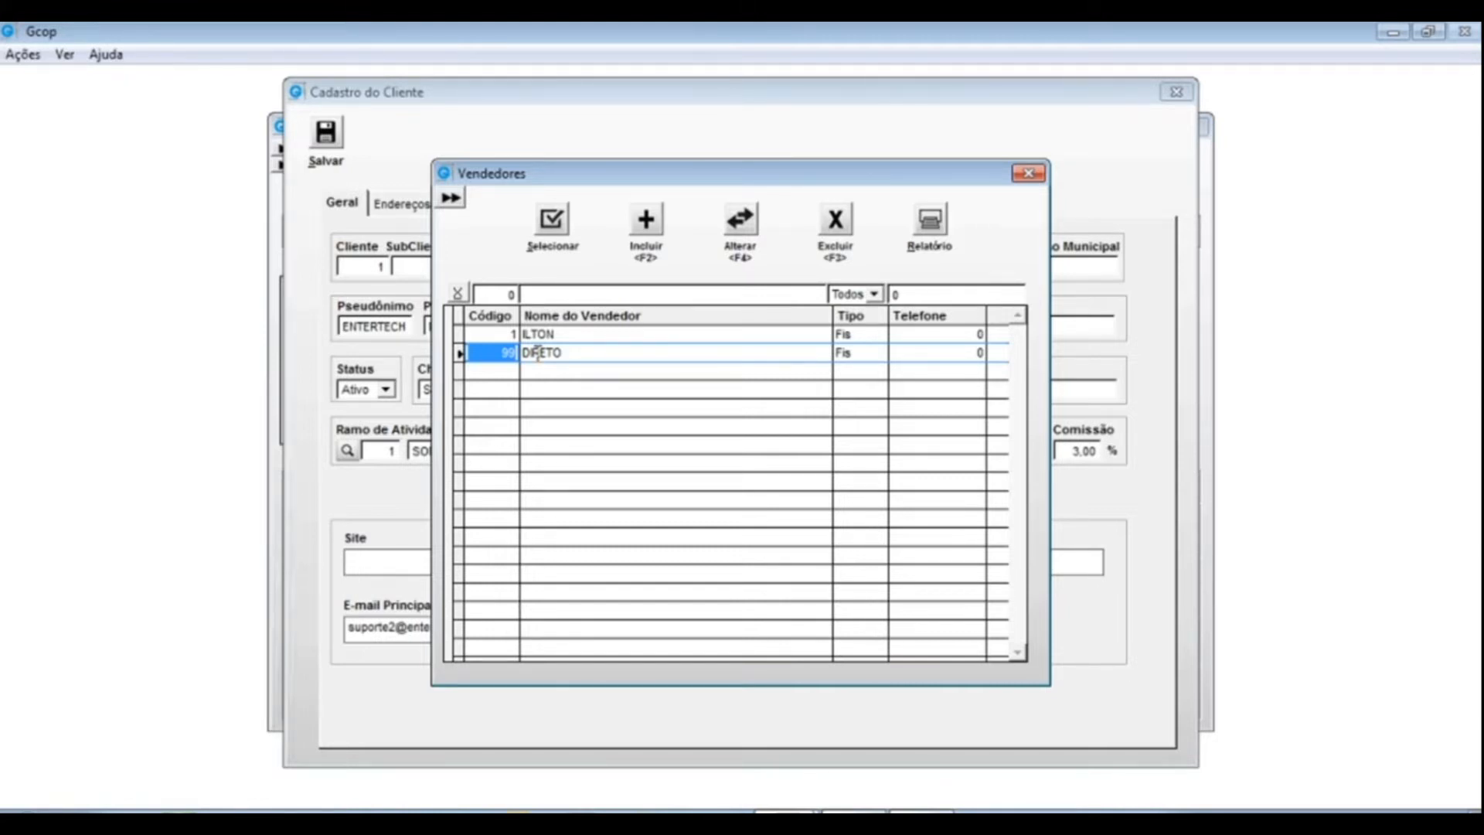
pyautogui.click(538, 354)
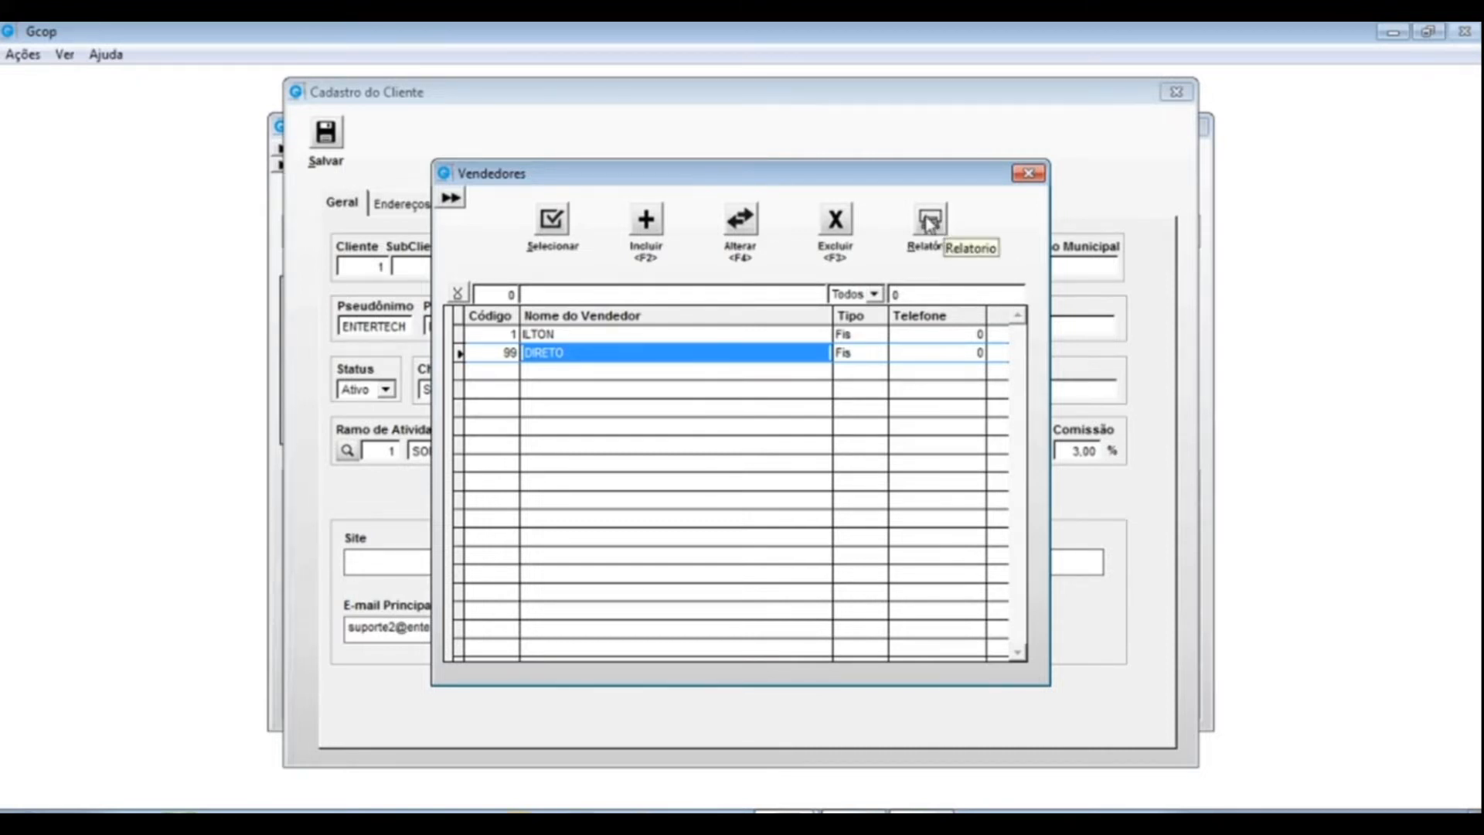
pyautogui.click(739, 220)
pyautogui.click(539, 169)
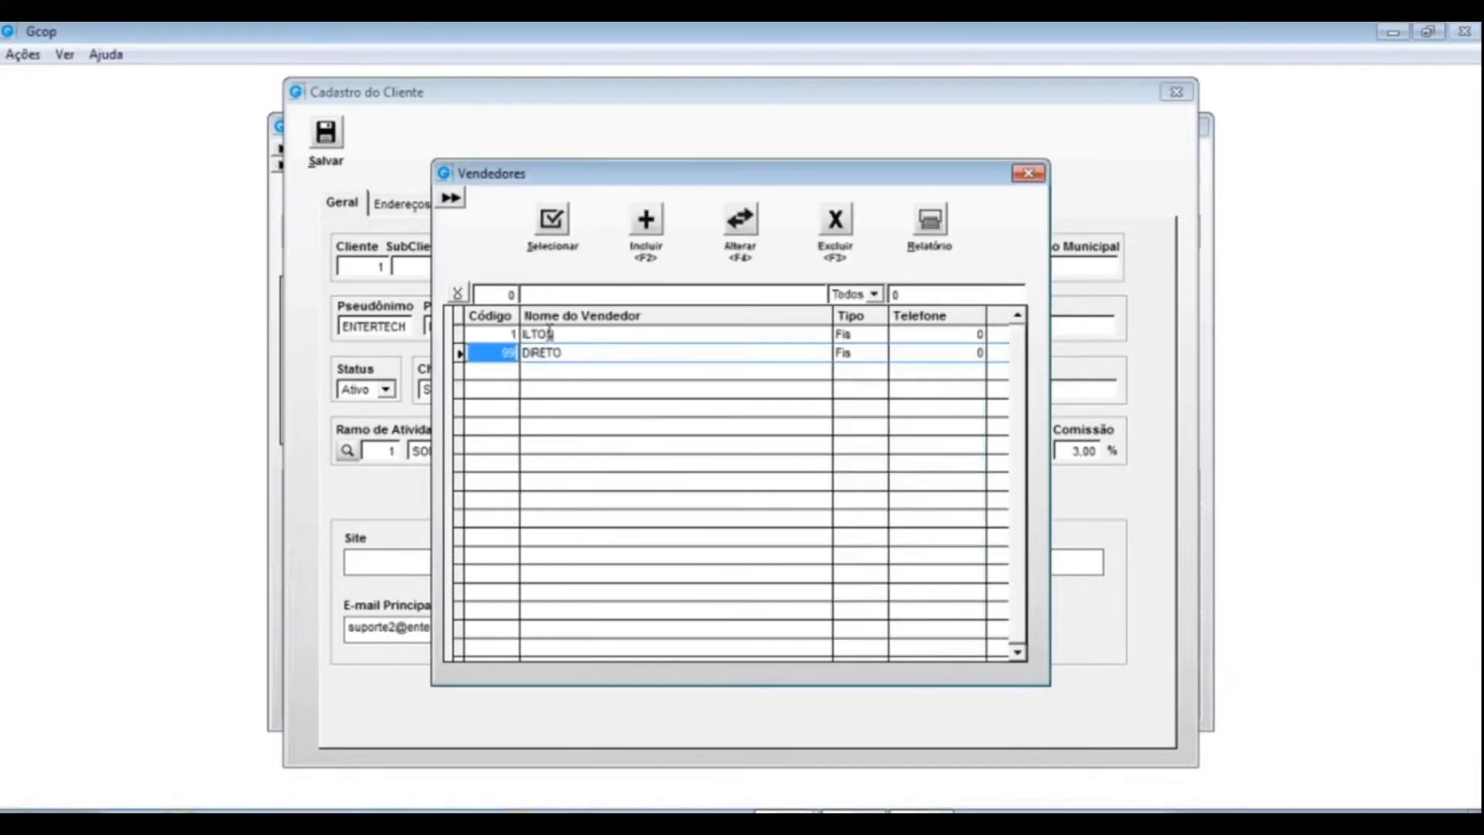
pyautogui.click(550, 333)
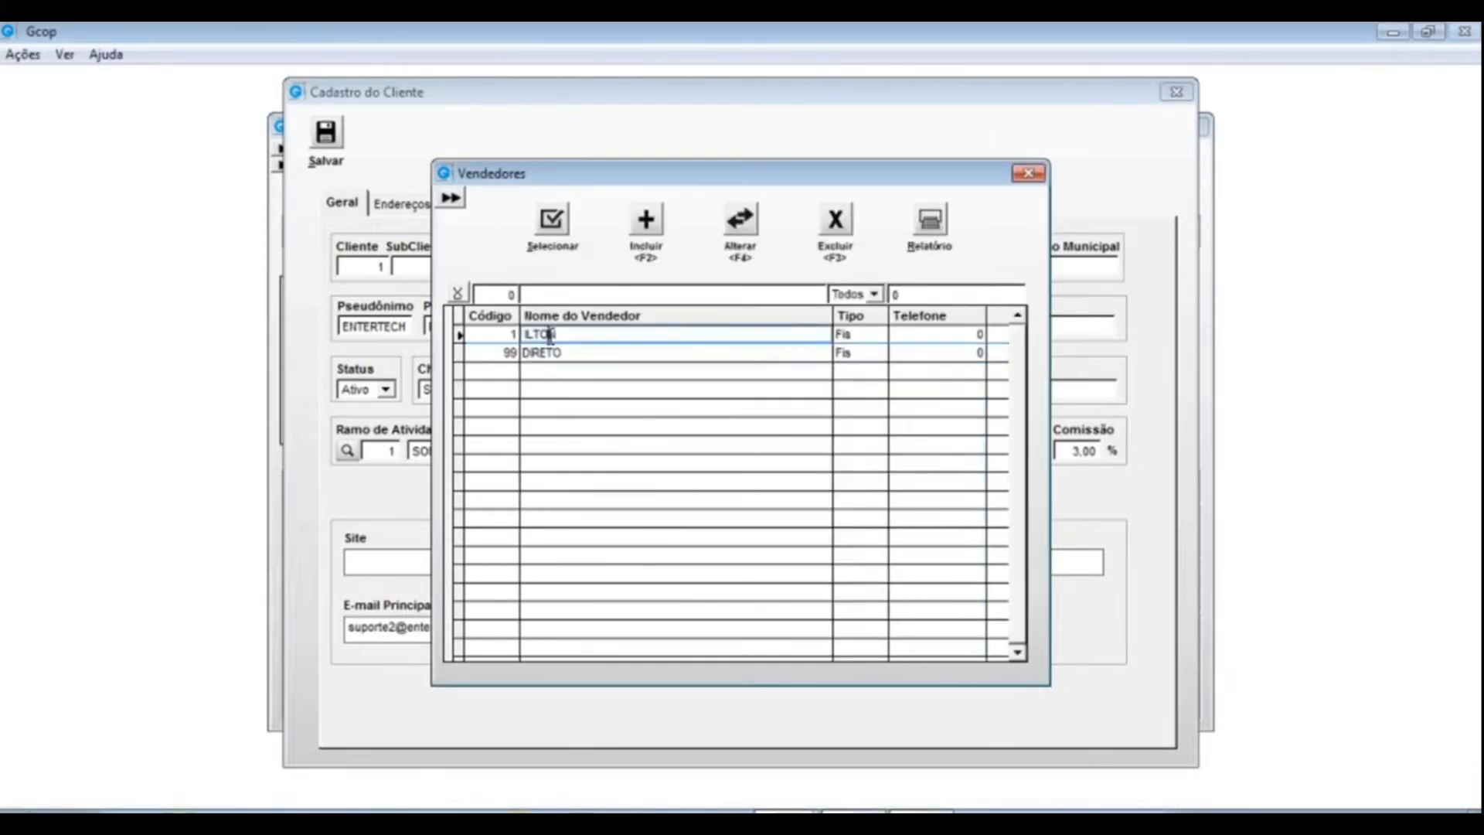
pyautogui.click(553, 222)
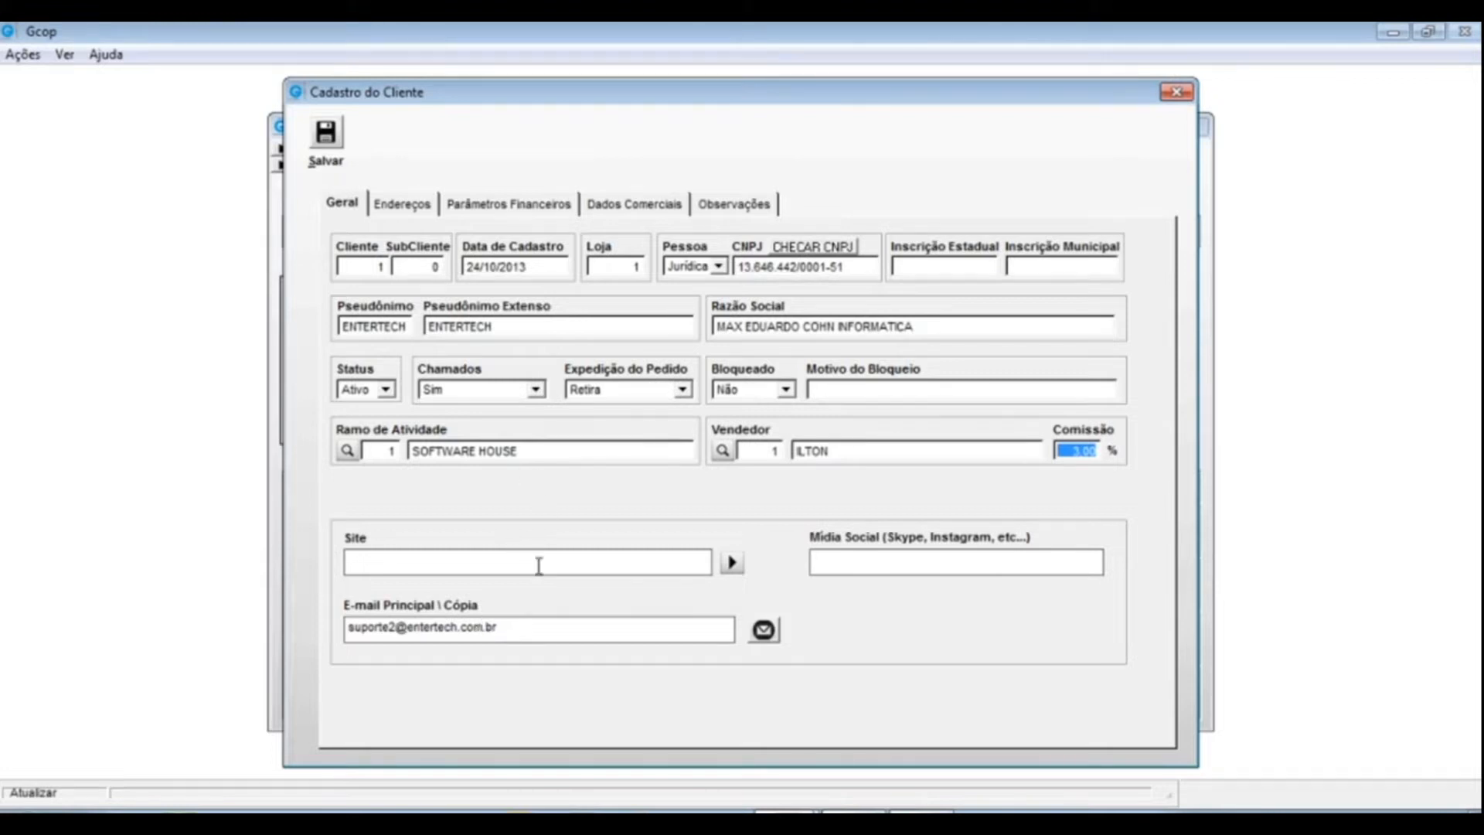
# - Edit E-mail Principal, appending a second support address and removing the stray trailing characters
pyautogui.moveTo(524, 626); pyautogui.dragTo(323, 626)
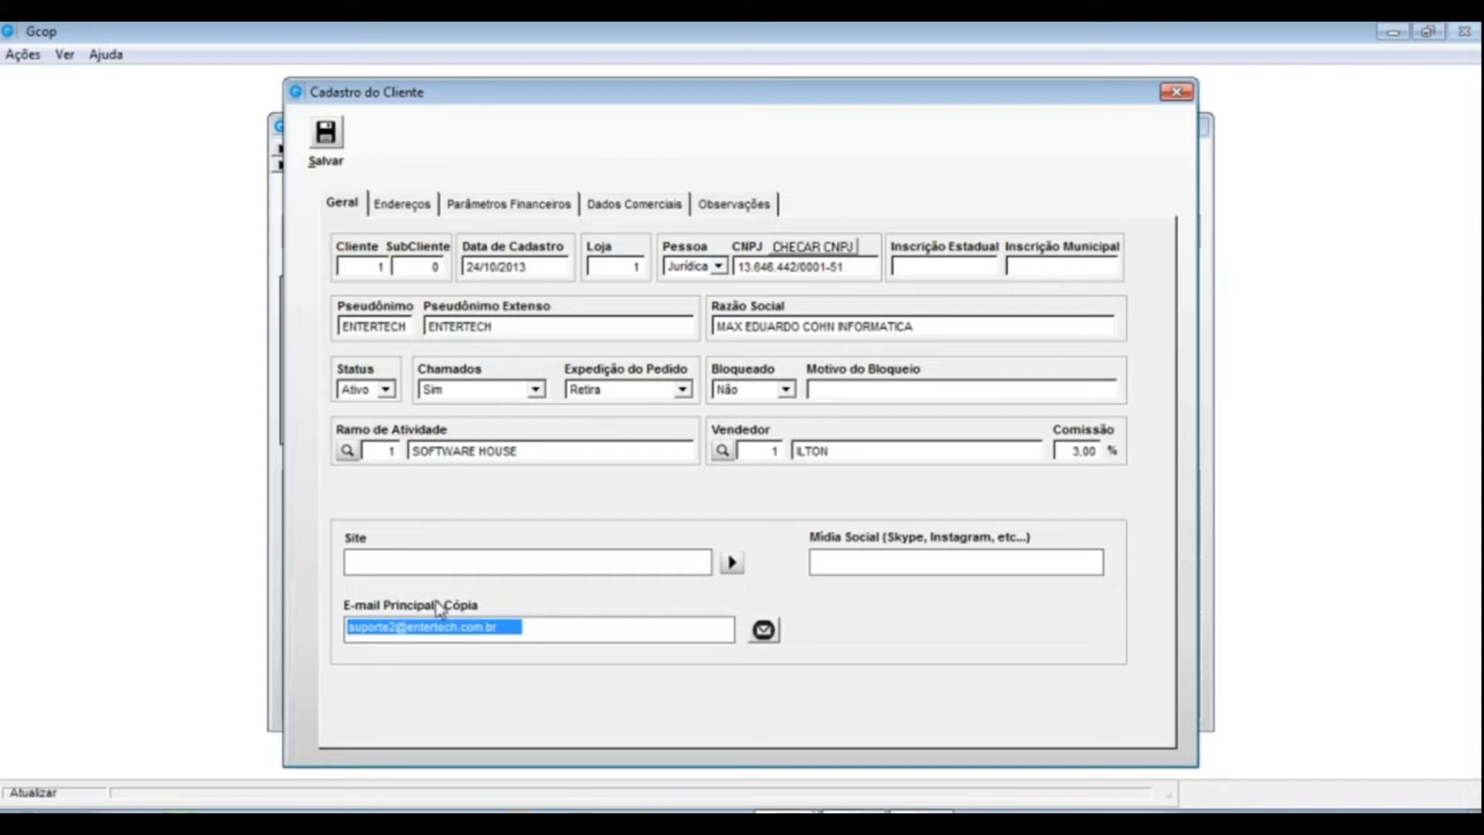
pyautogui.click(499, 635)
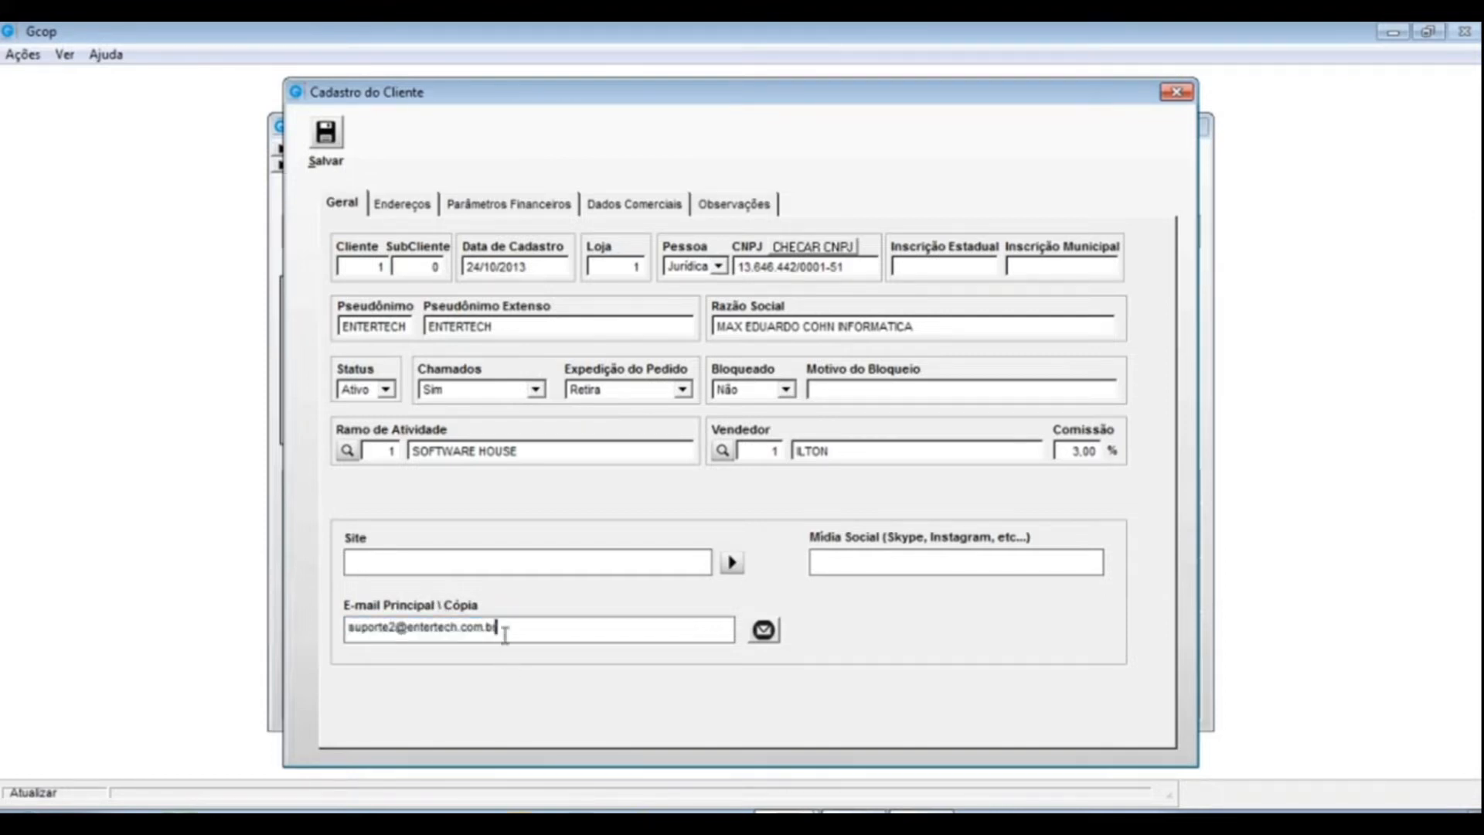
pyautogui.moveTo(726, 631); pyautogui.dragTo(340, 629)
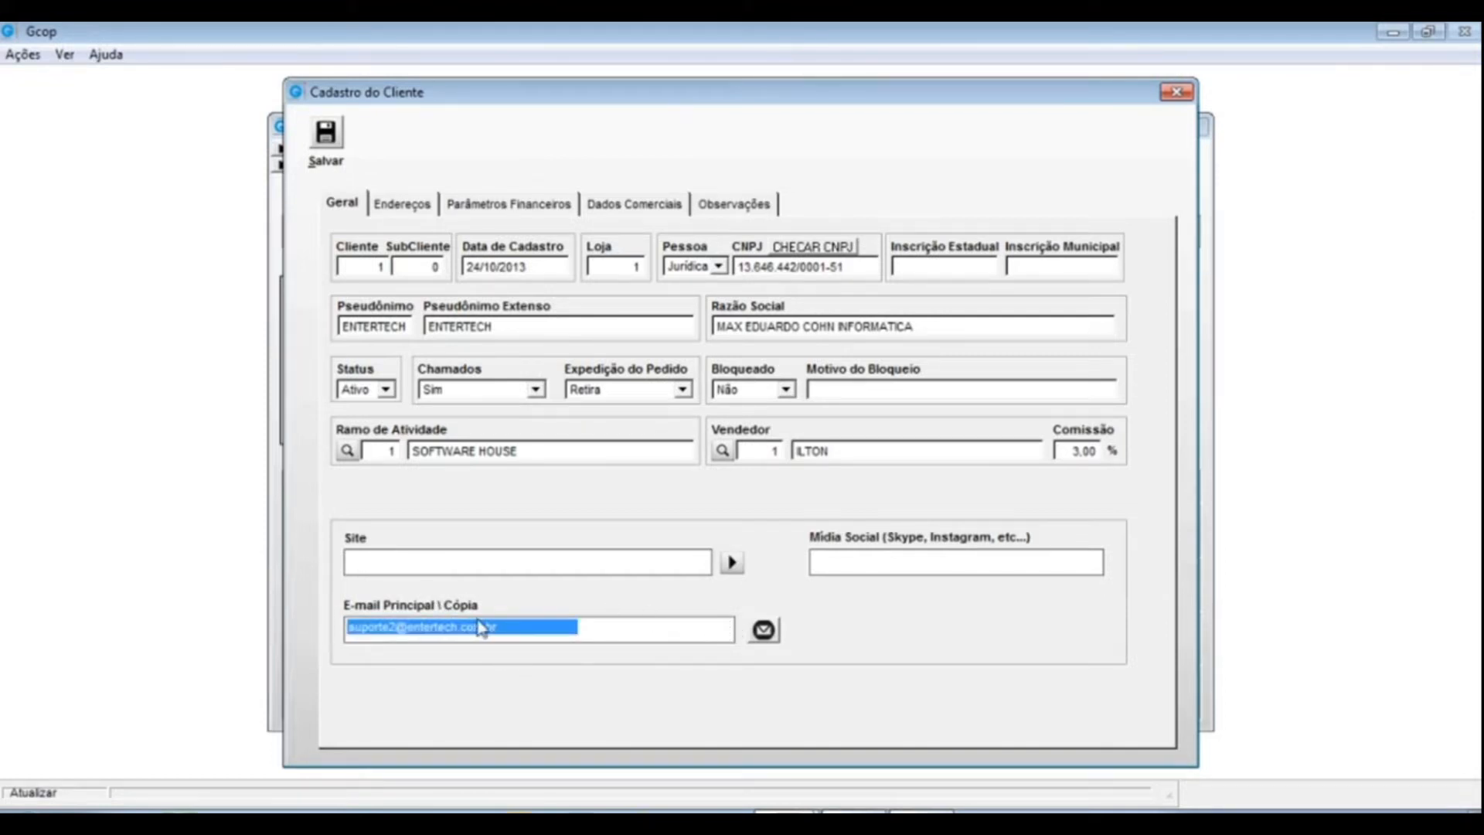
pyautogui.click(510, 628)
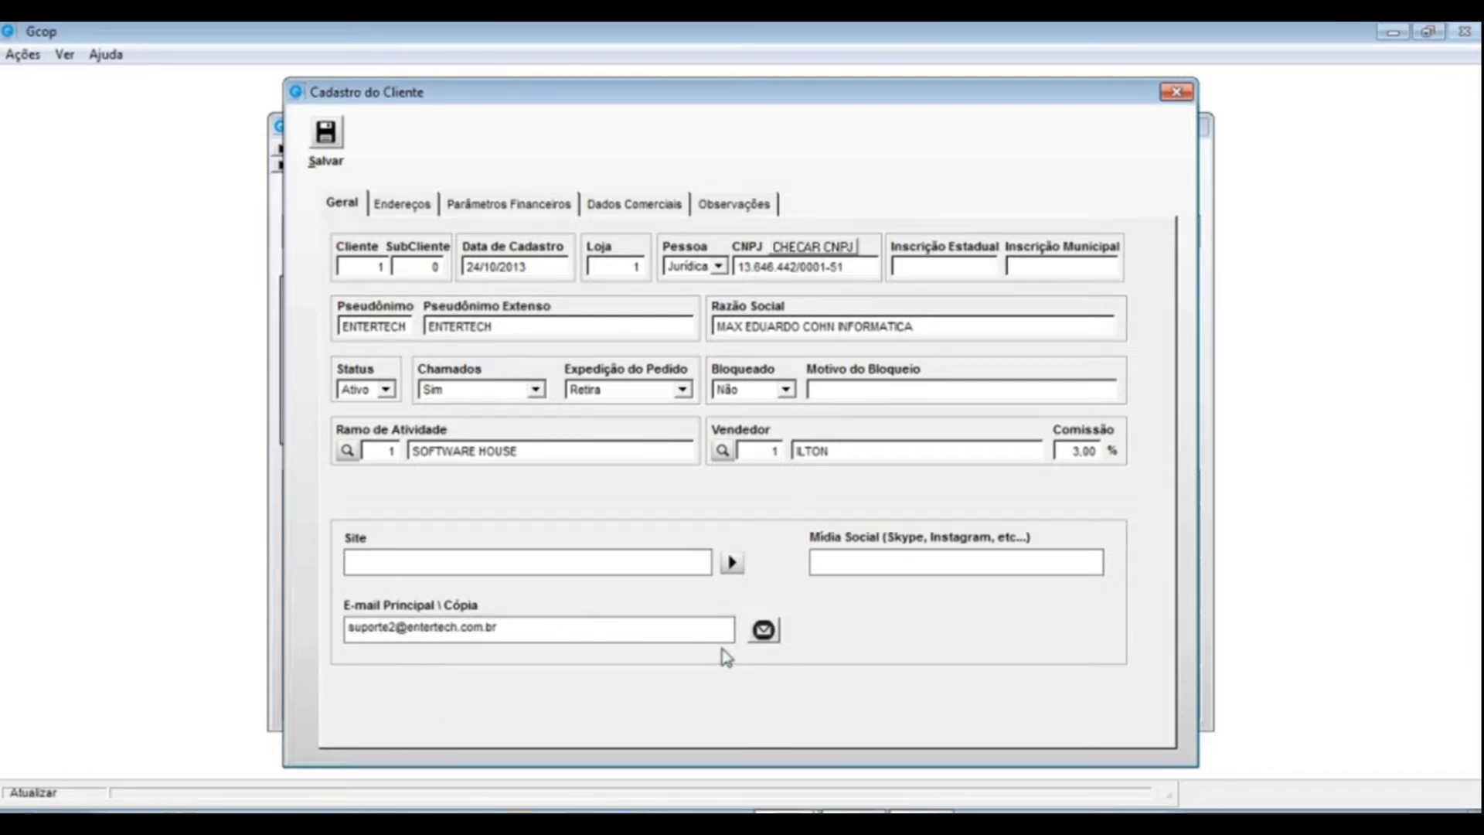
pyautogui.moveTo(496, 631); pyautogui.dragTo(333, 622)
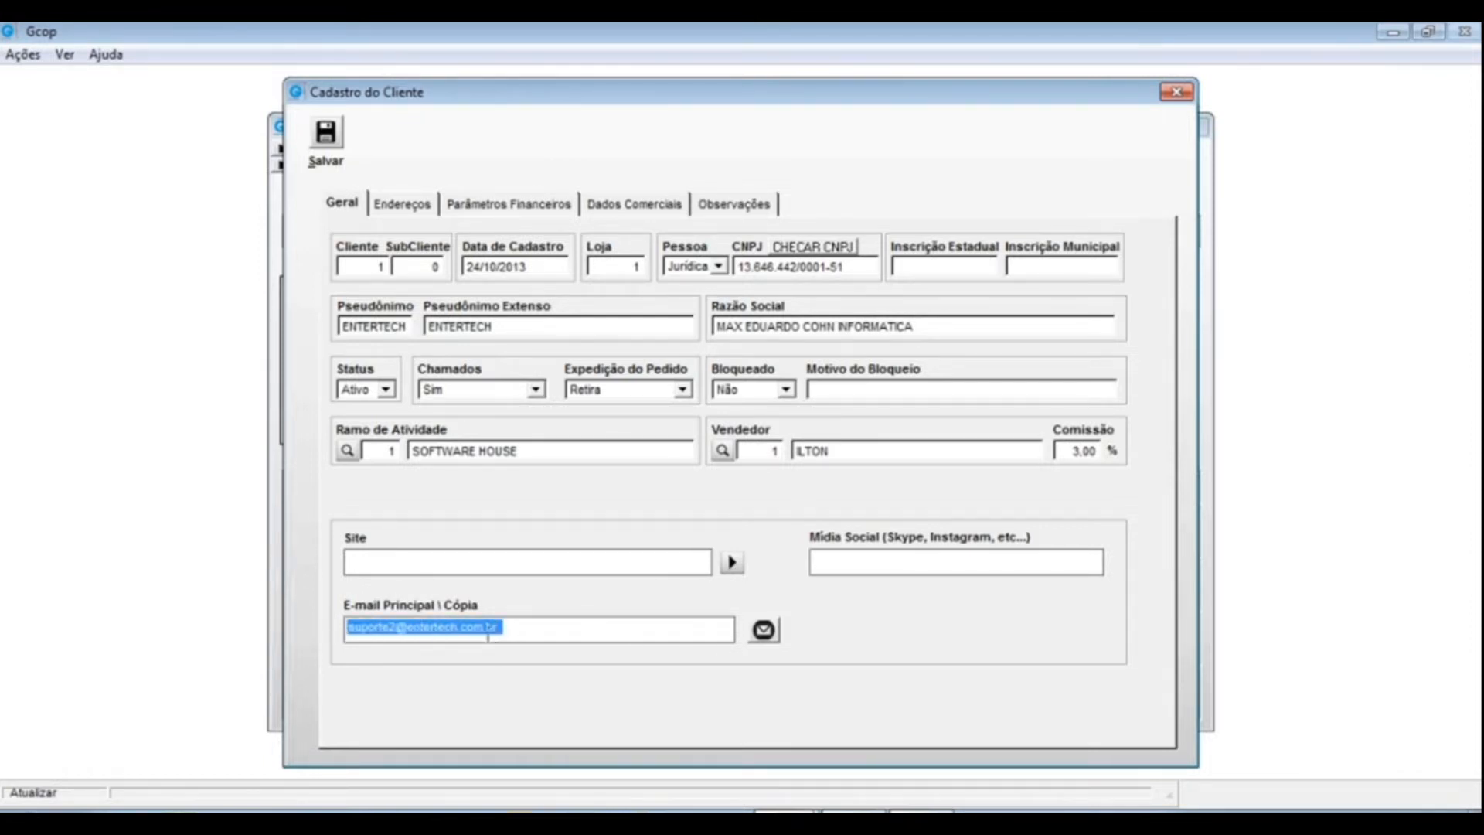
pyautogui.click(497, 631)
pyautogui.write(';')
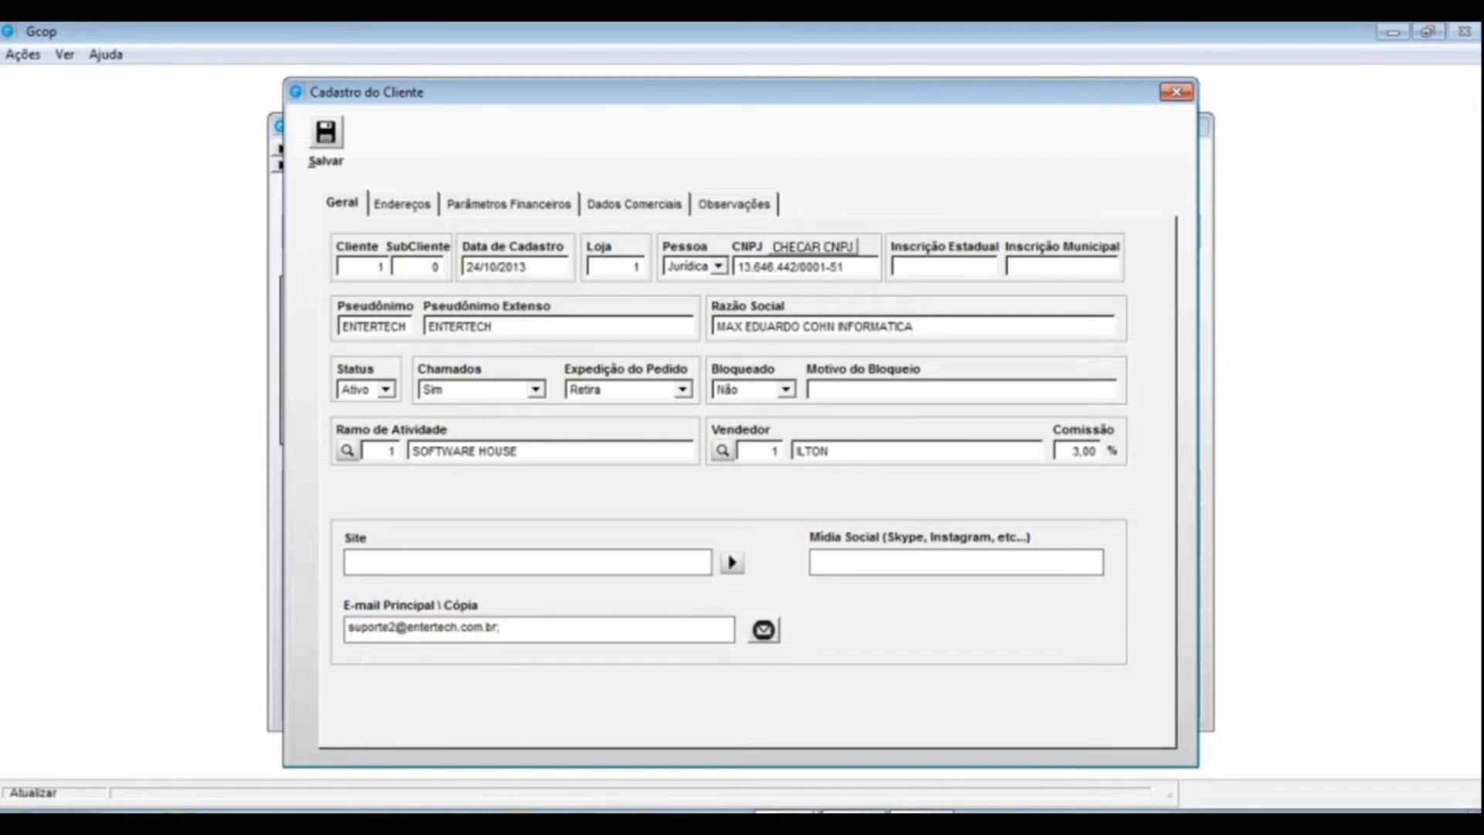
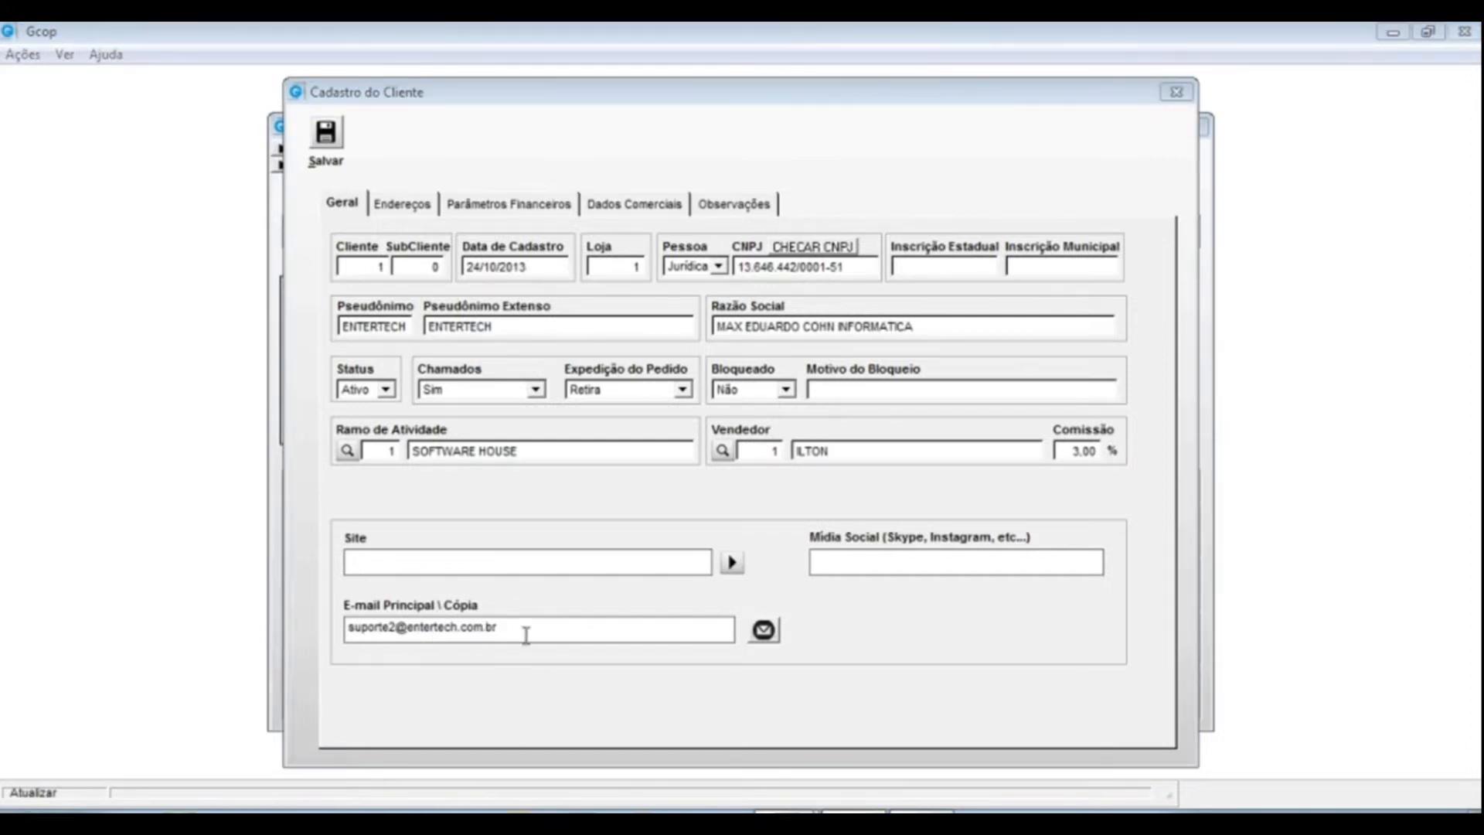
pyautogui.moveTo(512, 632); pyautogui.dragTo(291, 623)
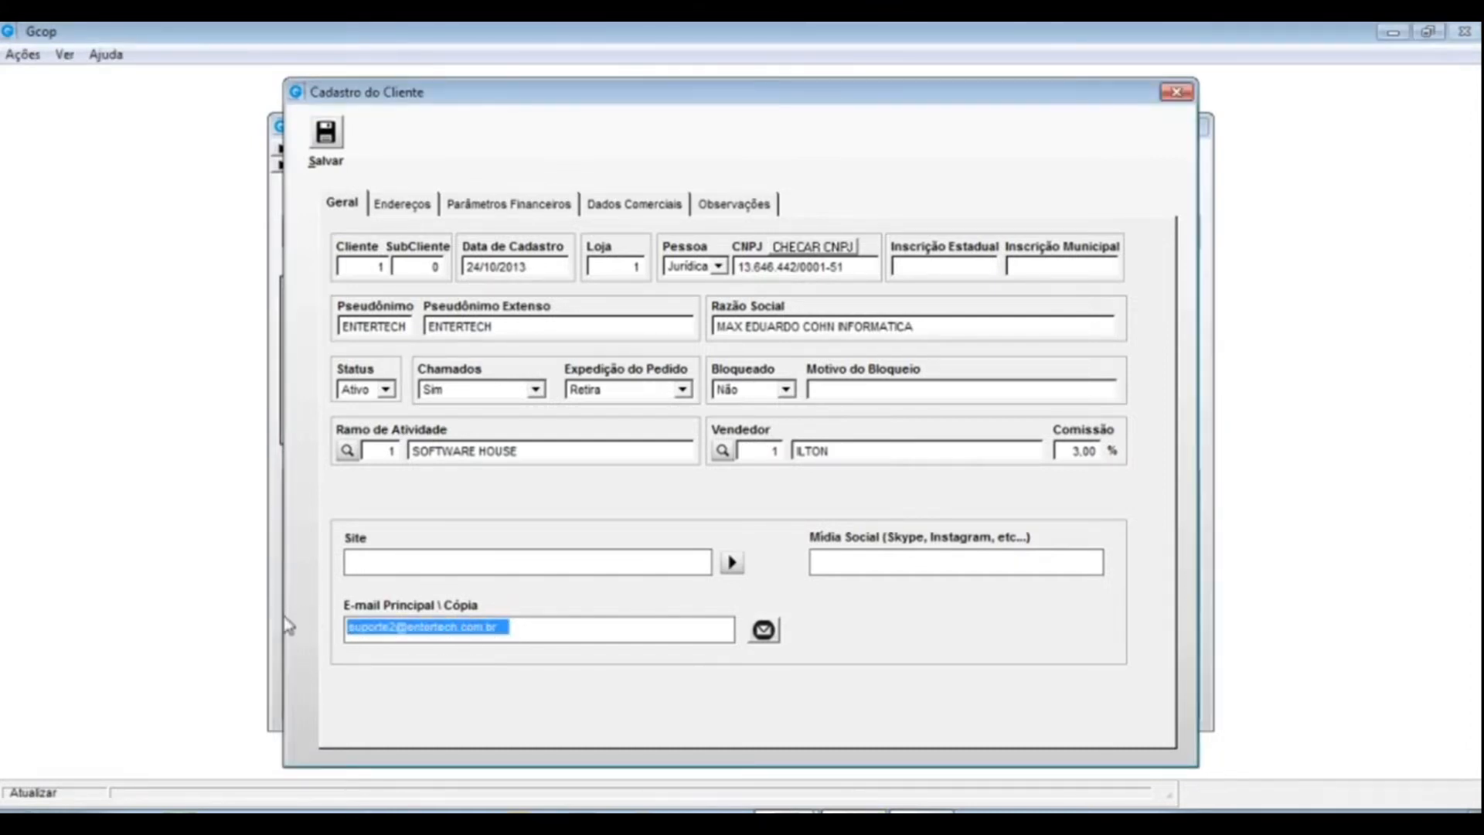
pyautogui.click(501, 627)
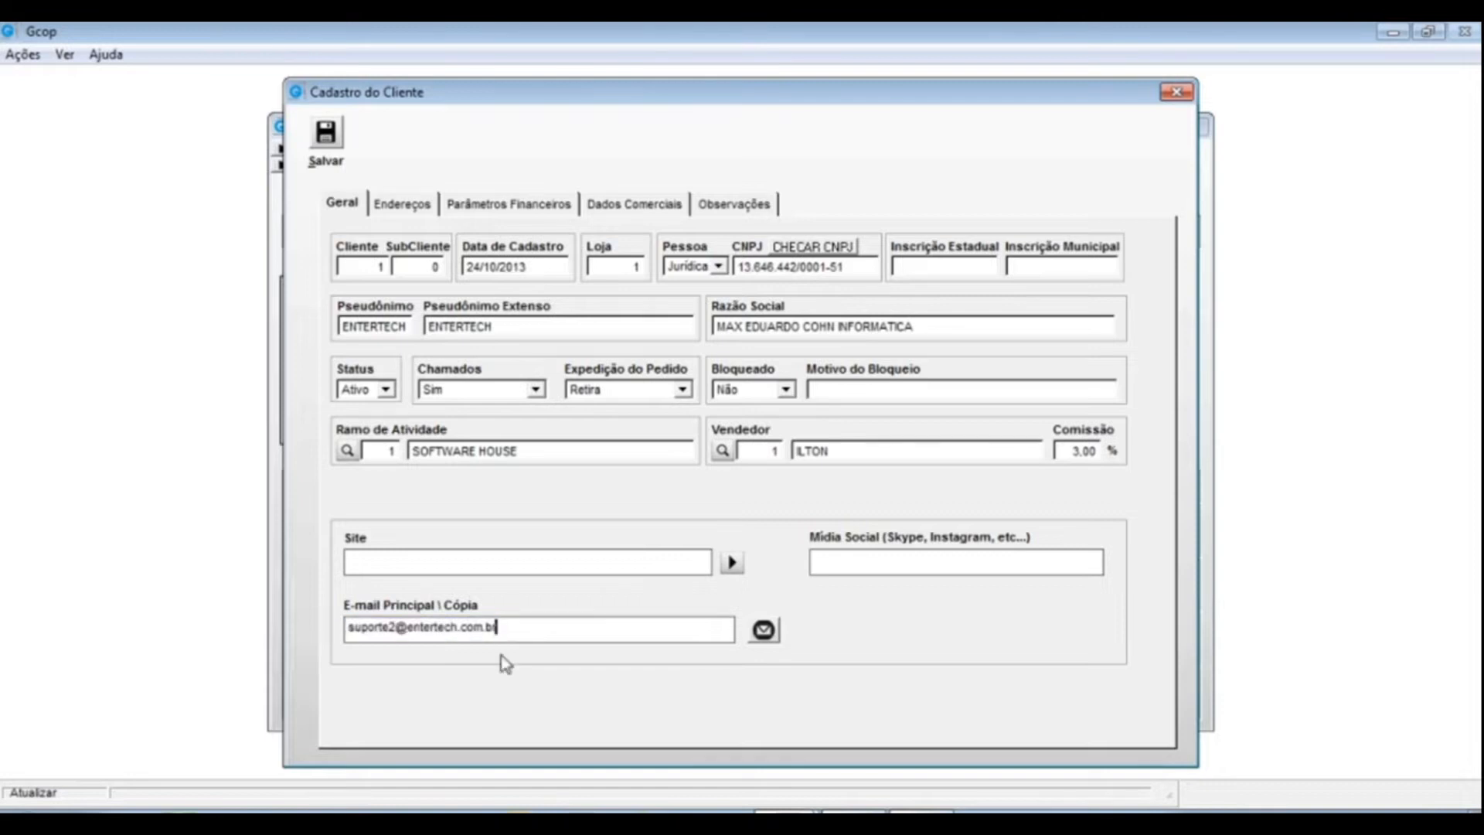
pyautogui.click(841, 39)
# - Switch to the Endereços tab and select the house number in the Chamado street
pyautogui.click(402, 205)
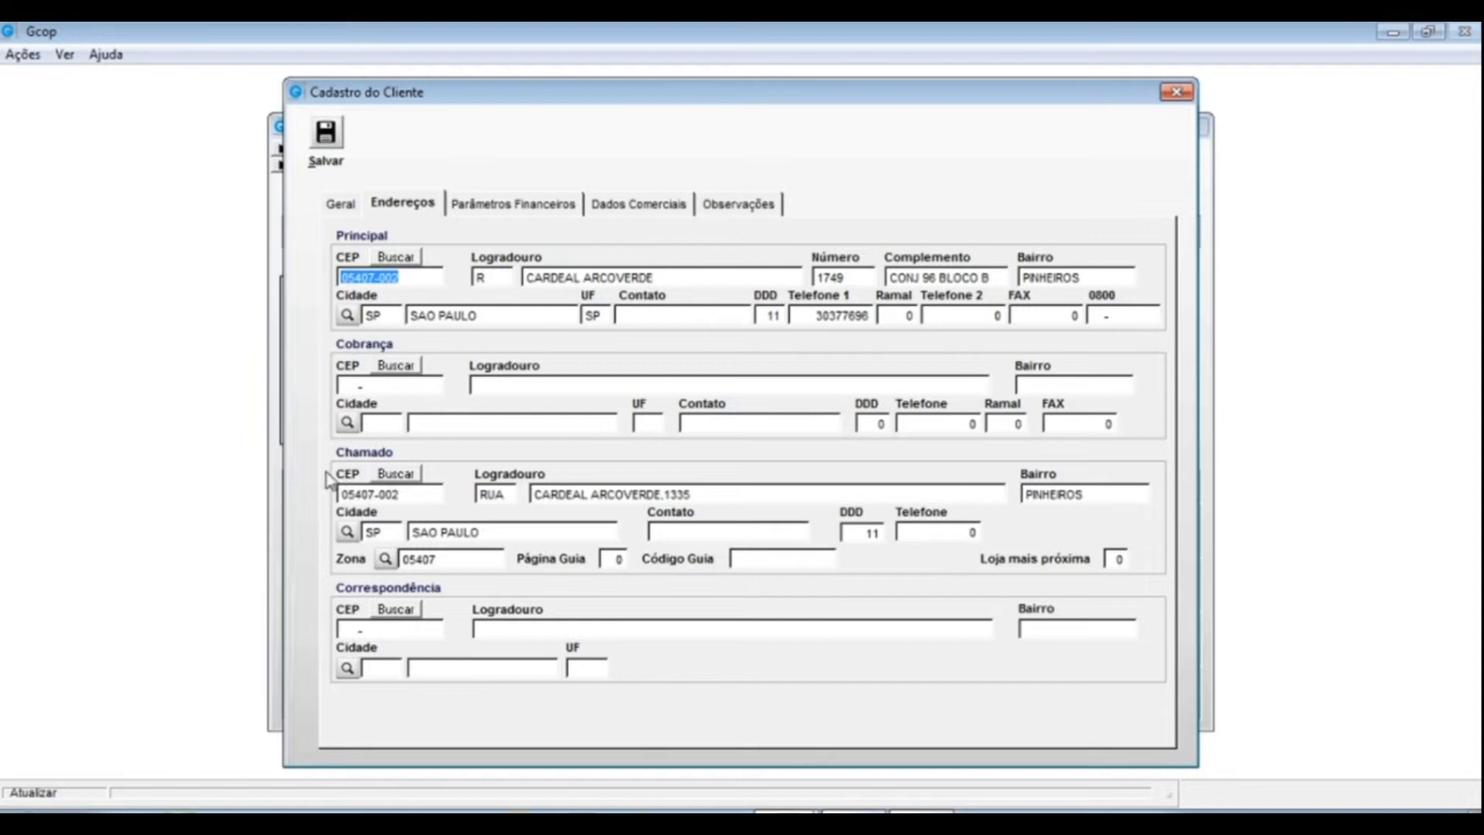
pyautogui.doubleClick(677, 495)
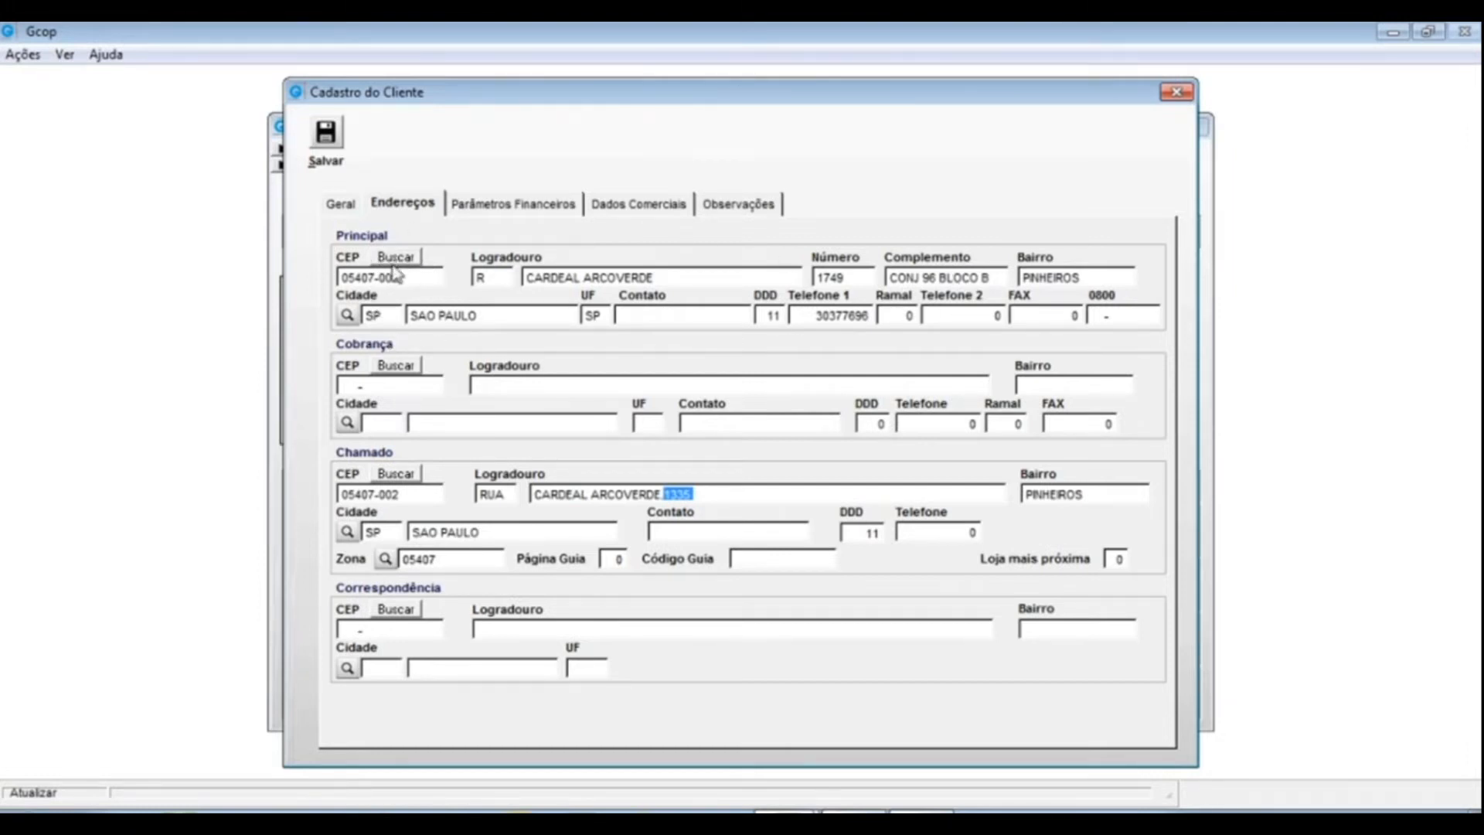
# - Reload the Principal address from its CEP with Buscar, then select the Complemento value
pyautogui.moveTo(406, 277); pyautogui.dragTo(323, 290)
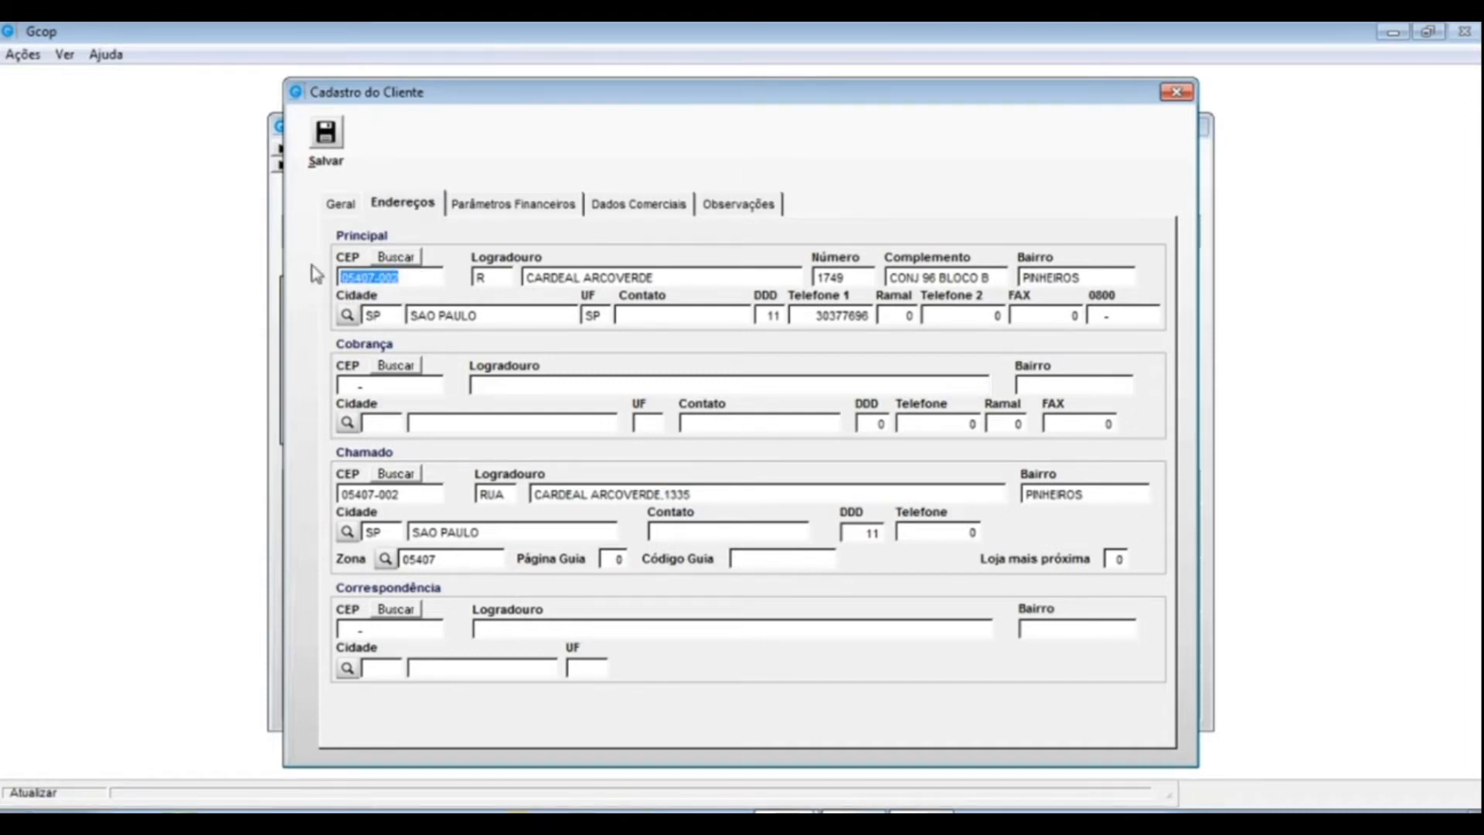
pyautogui.click(394, 257)
pyautogui.click(997, 276)
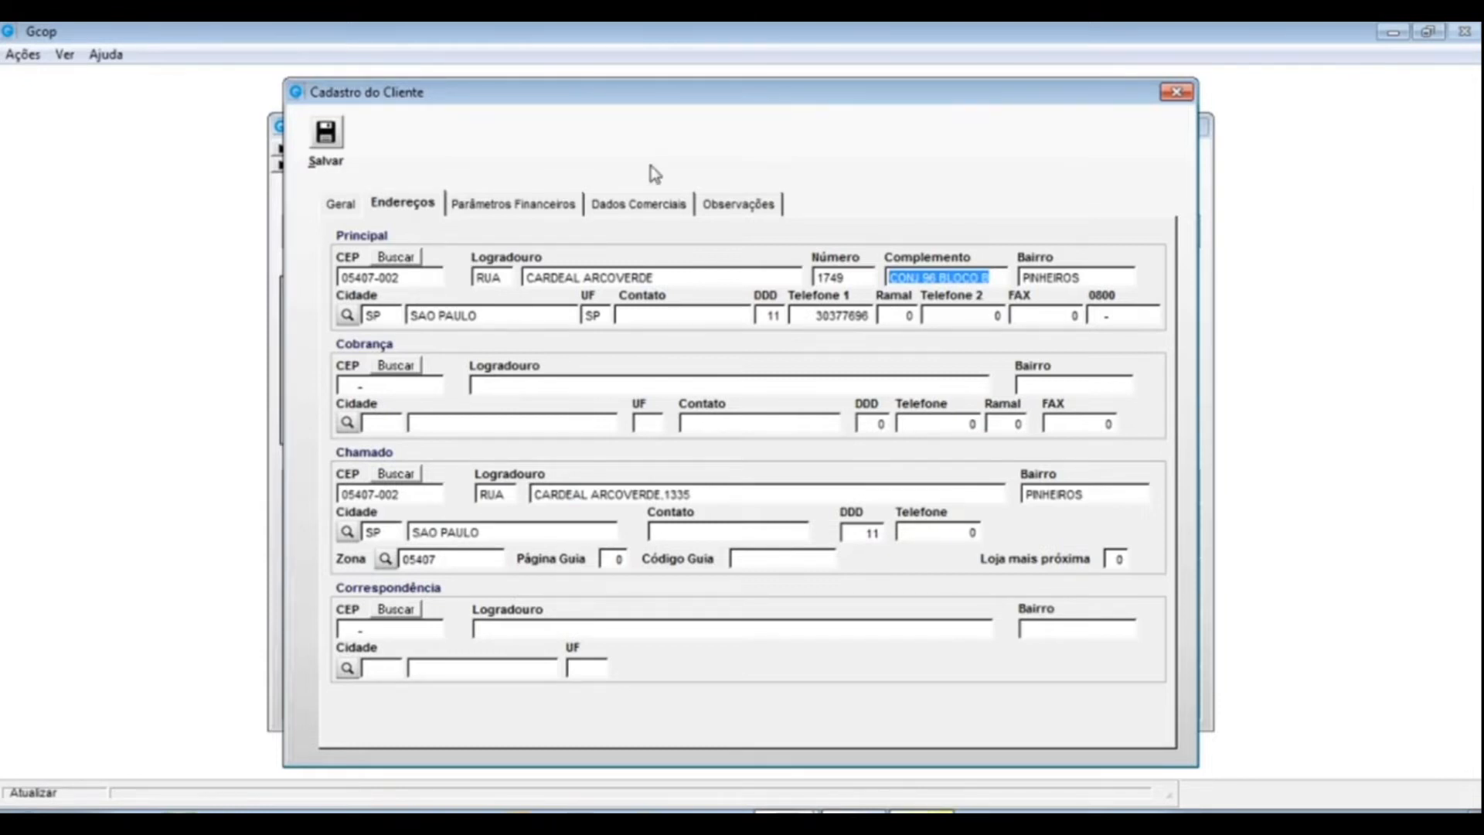
pyautogui.click(832, 31)
# - Go to Parâmetros Financeiros and bring up the Condições de Pagamento lookup
pyautogui.click(521, 203)
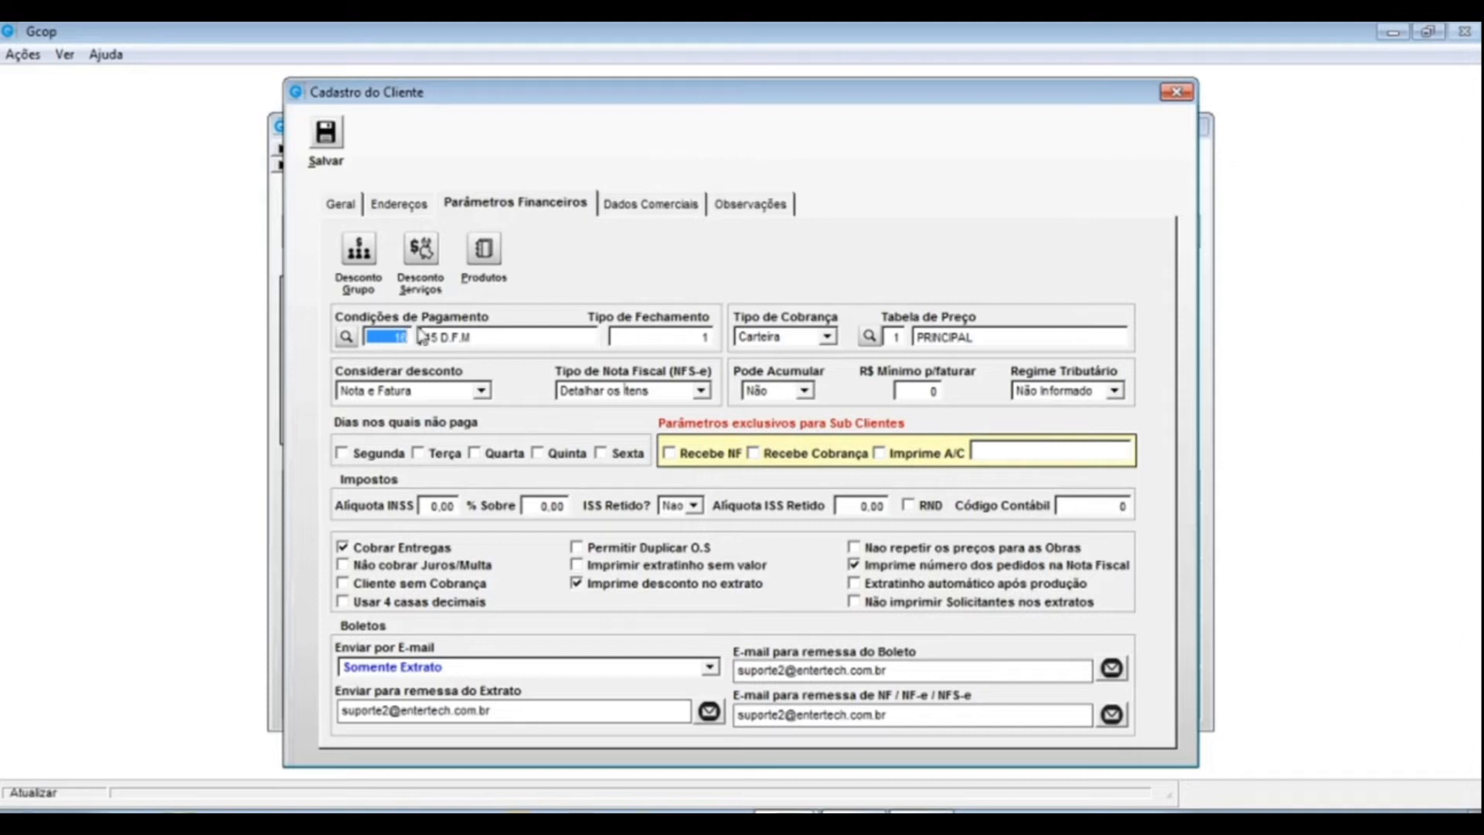
pyautogui.click(346, 337)
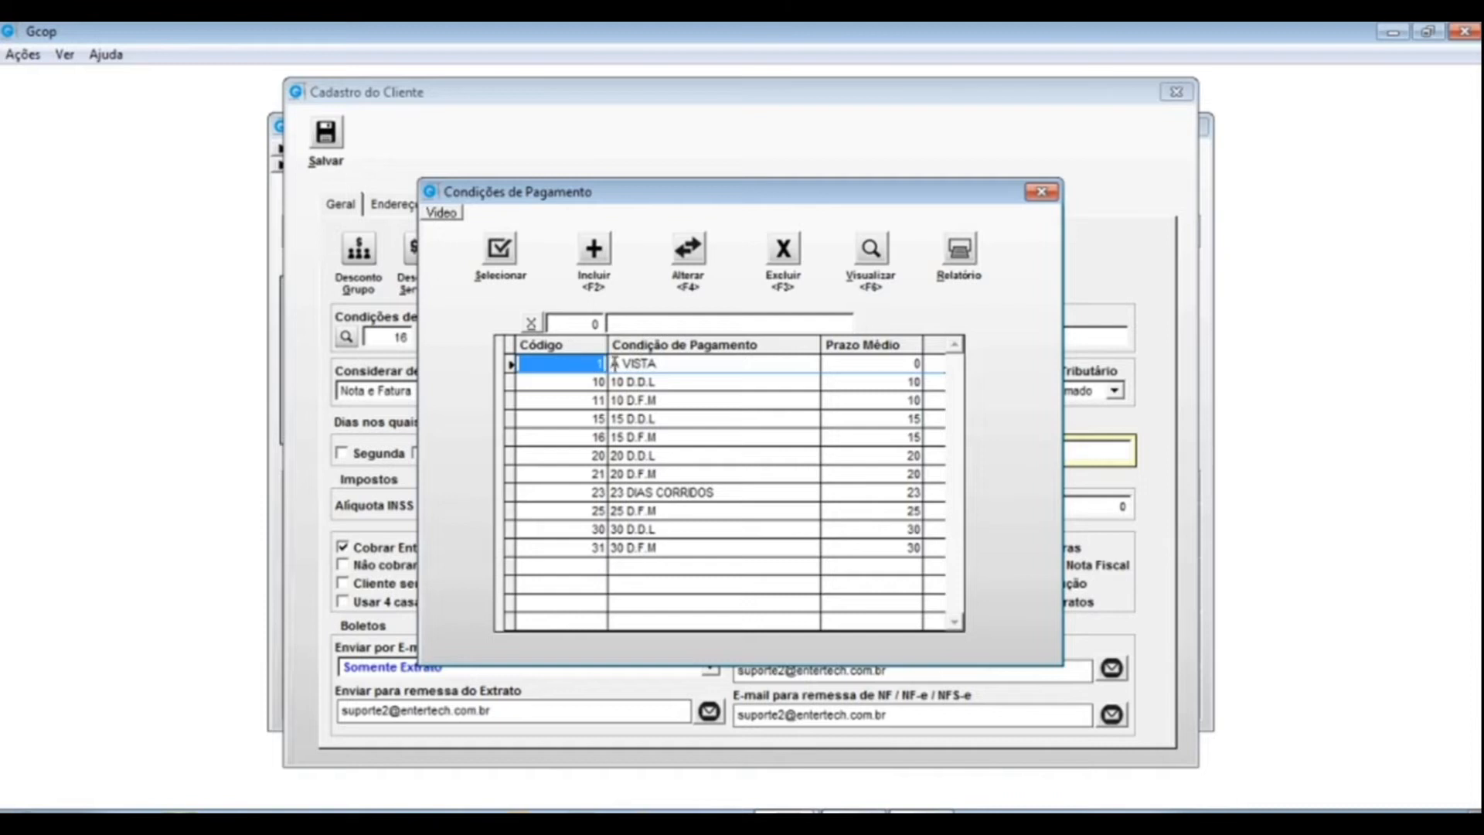
pyautogui.click(670, 362)
pyautogui.moveTo(669, 363); pyautogui.dragTo(525, 357)
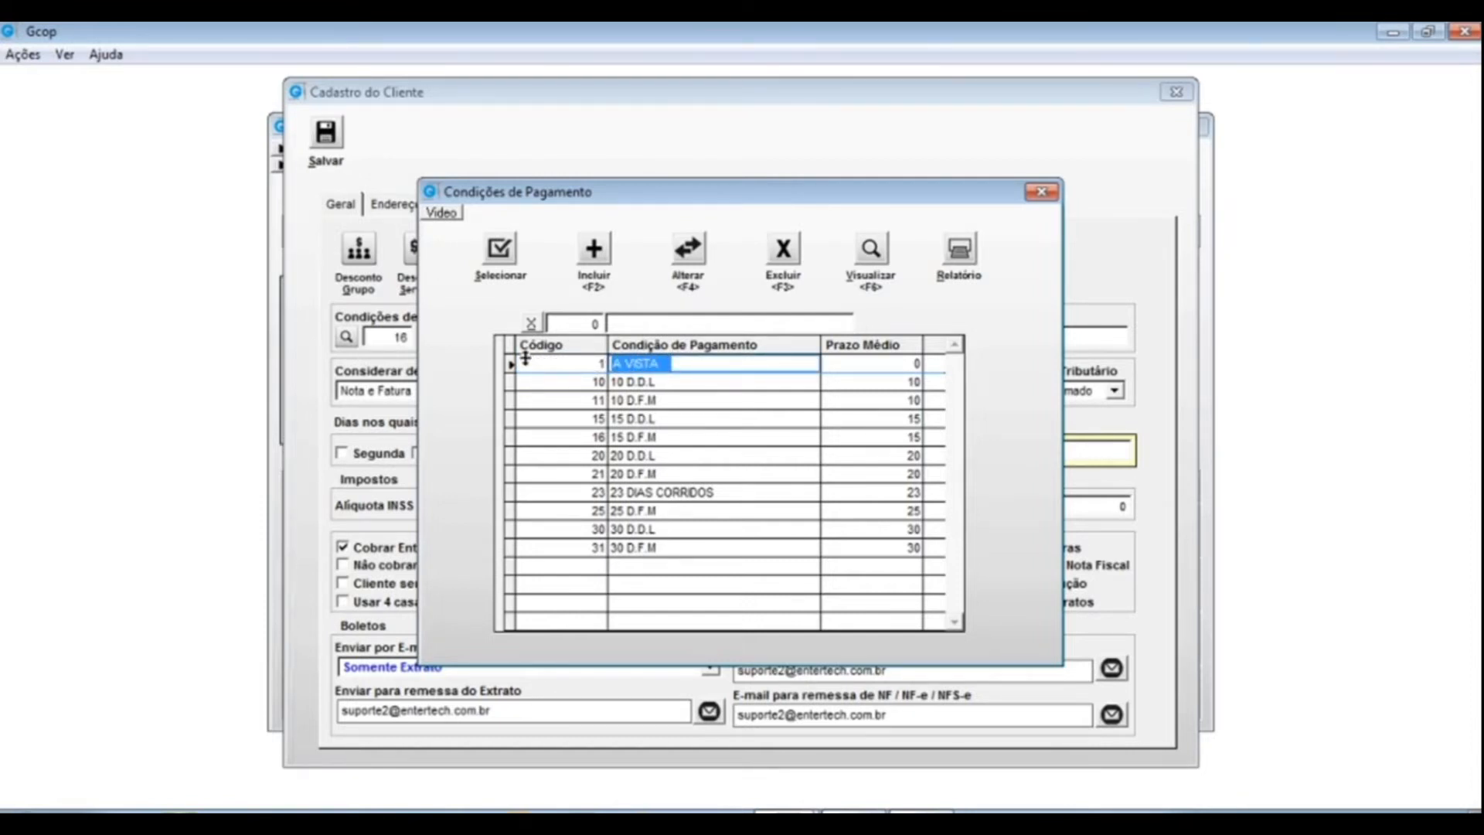
pyautogui.click(627, 381)
pyautogui.moveTo(628, 382); pyautogui.dragTo(661, 400)
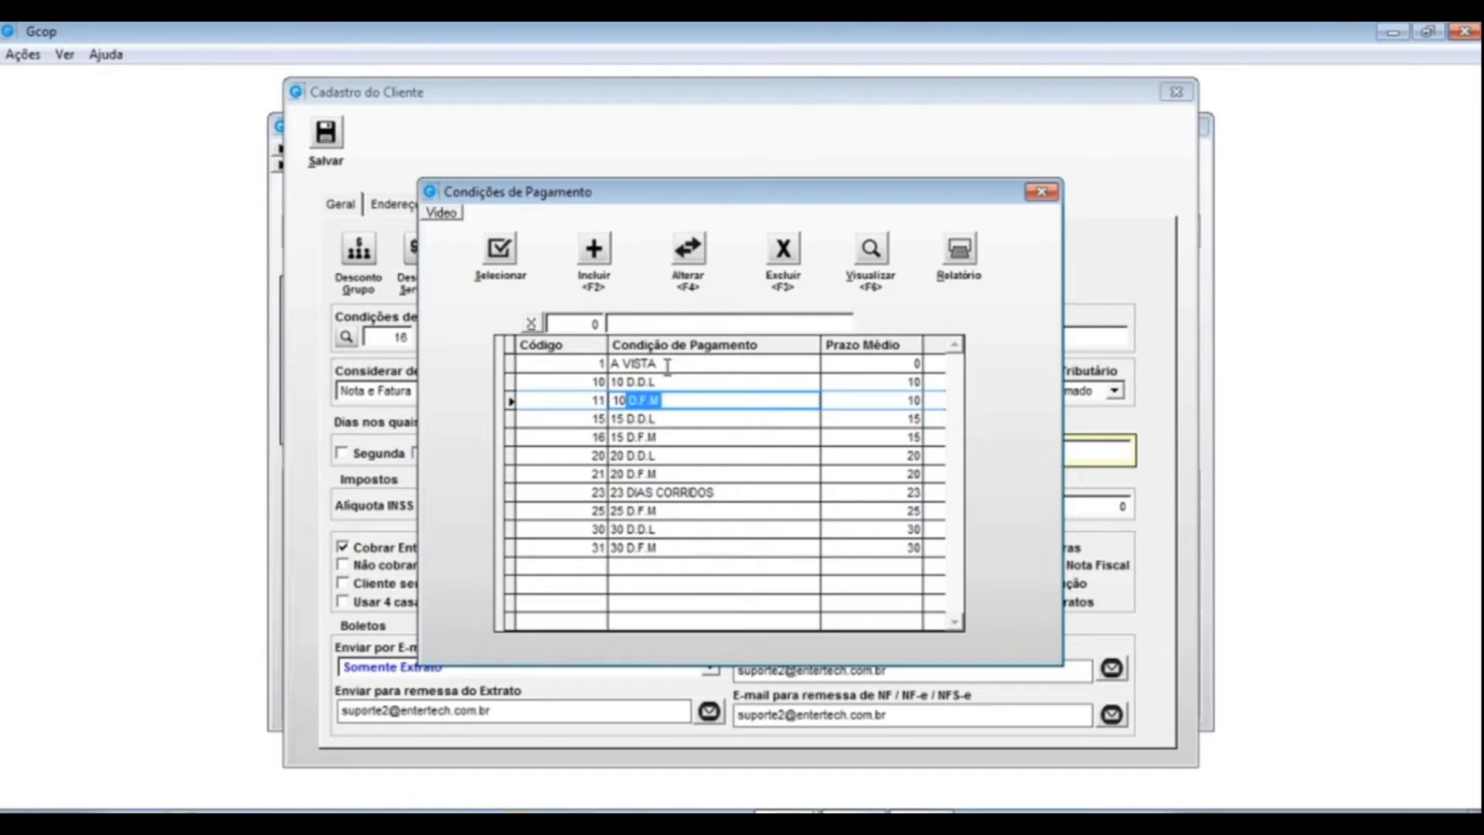
pyautogui.moveTo(664, 363); pyautogui.dragTo(578, 363)
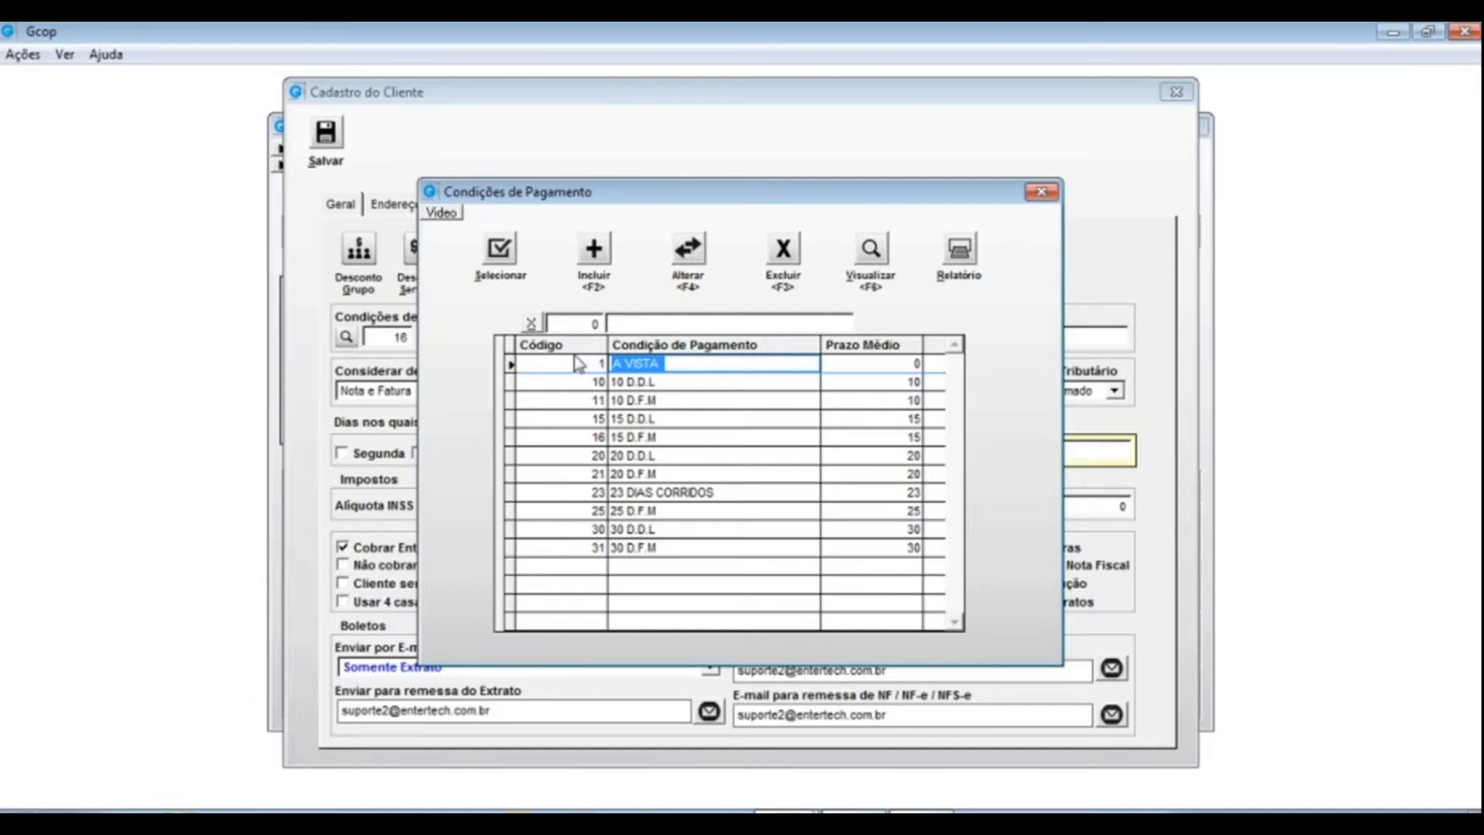
pyautogui.click(916, 363)
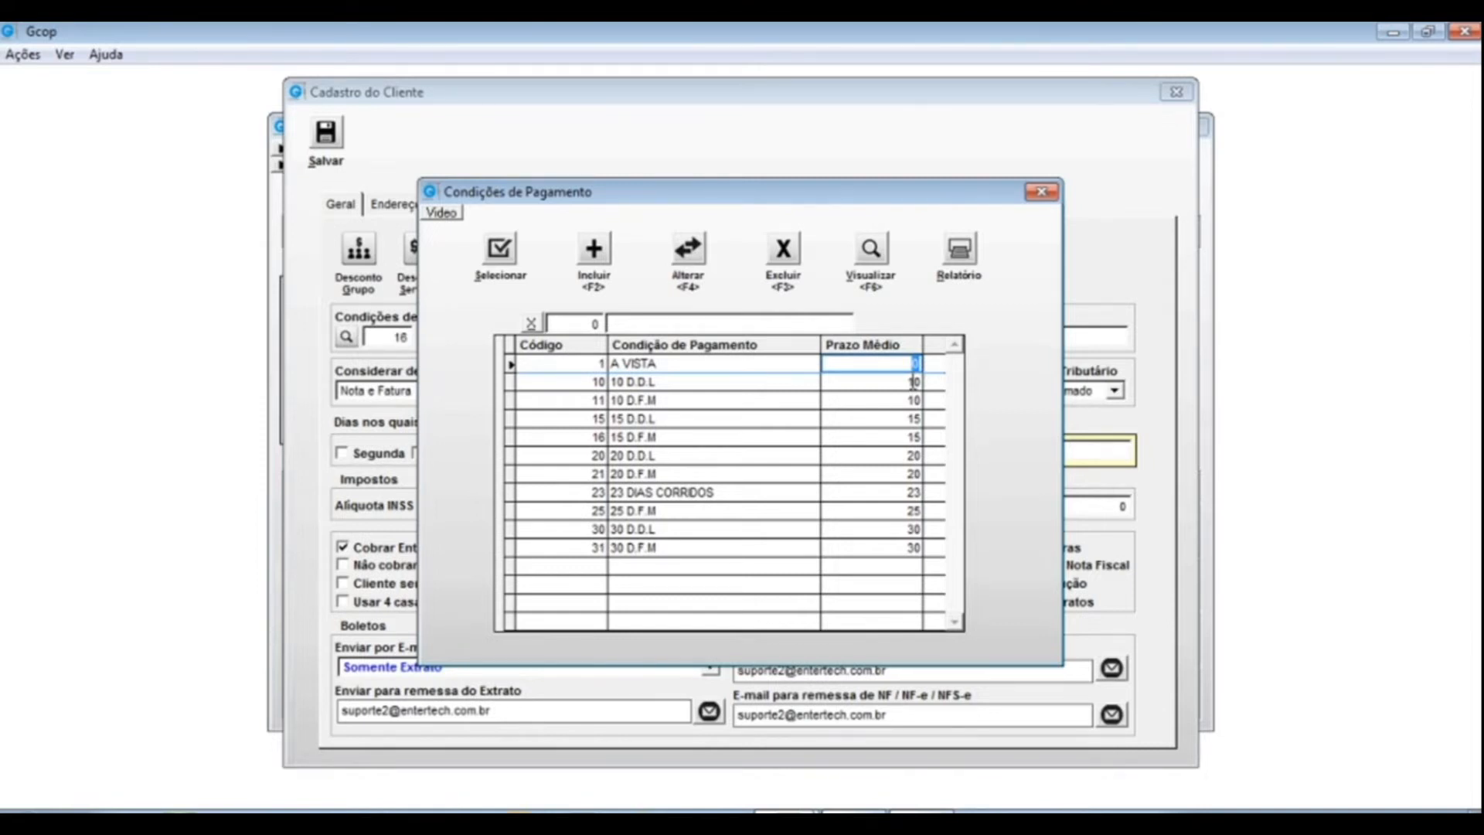
pyautogui.click(666, 384)
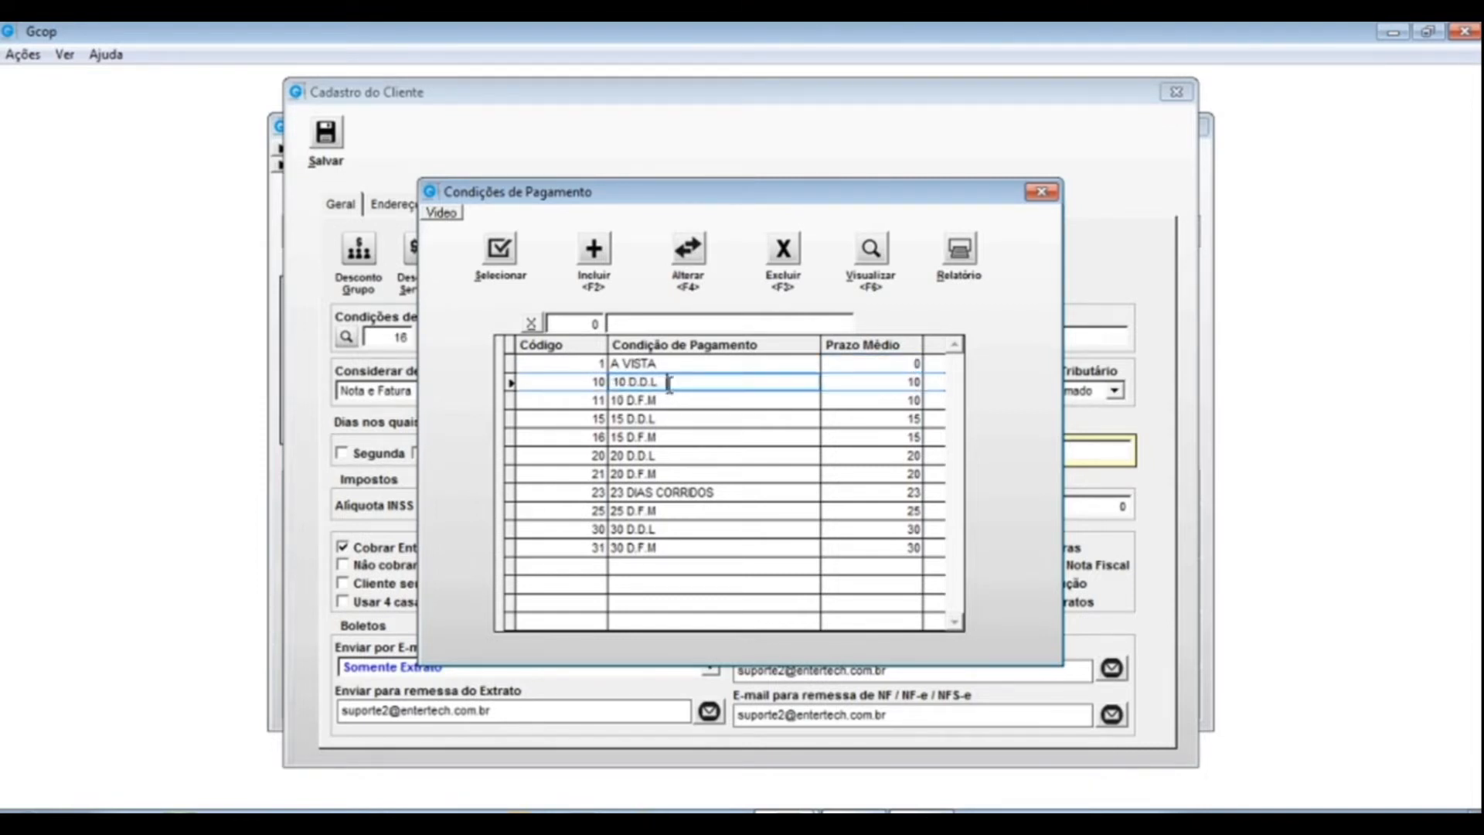
pyautogui.moveTo(657, 382); pyautogui.dragTo(607, 384)
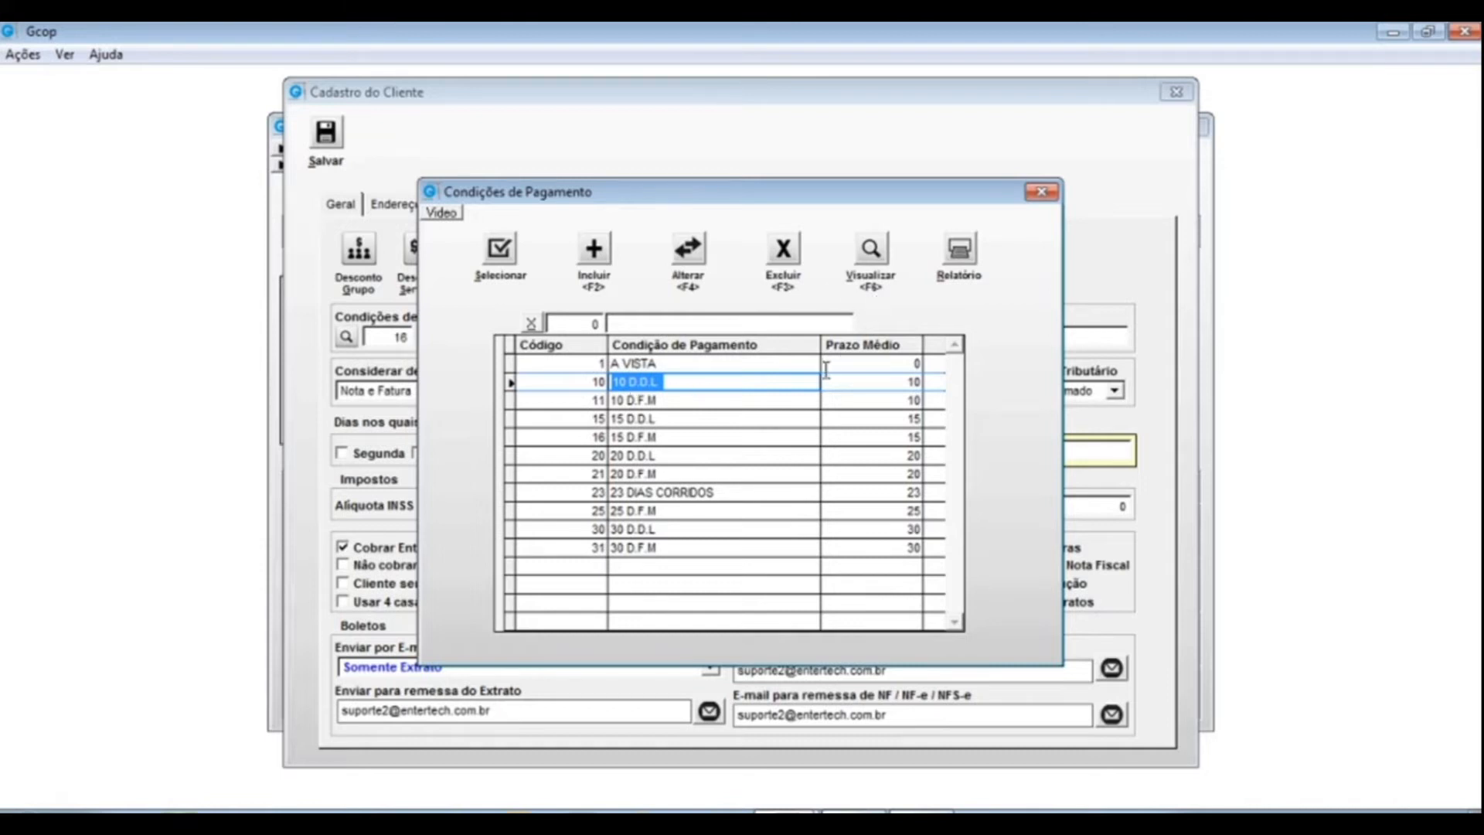
# - Inspect the 10 D.D.L row's description and average term, then open it for editing
pyautogui.click(902, 381)
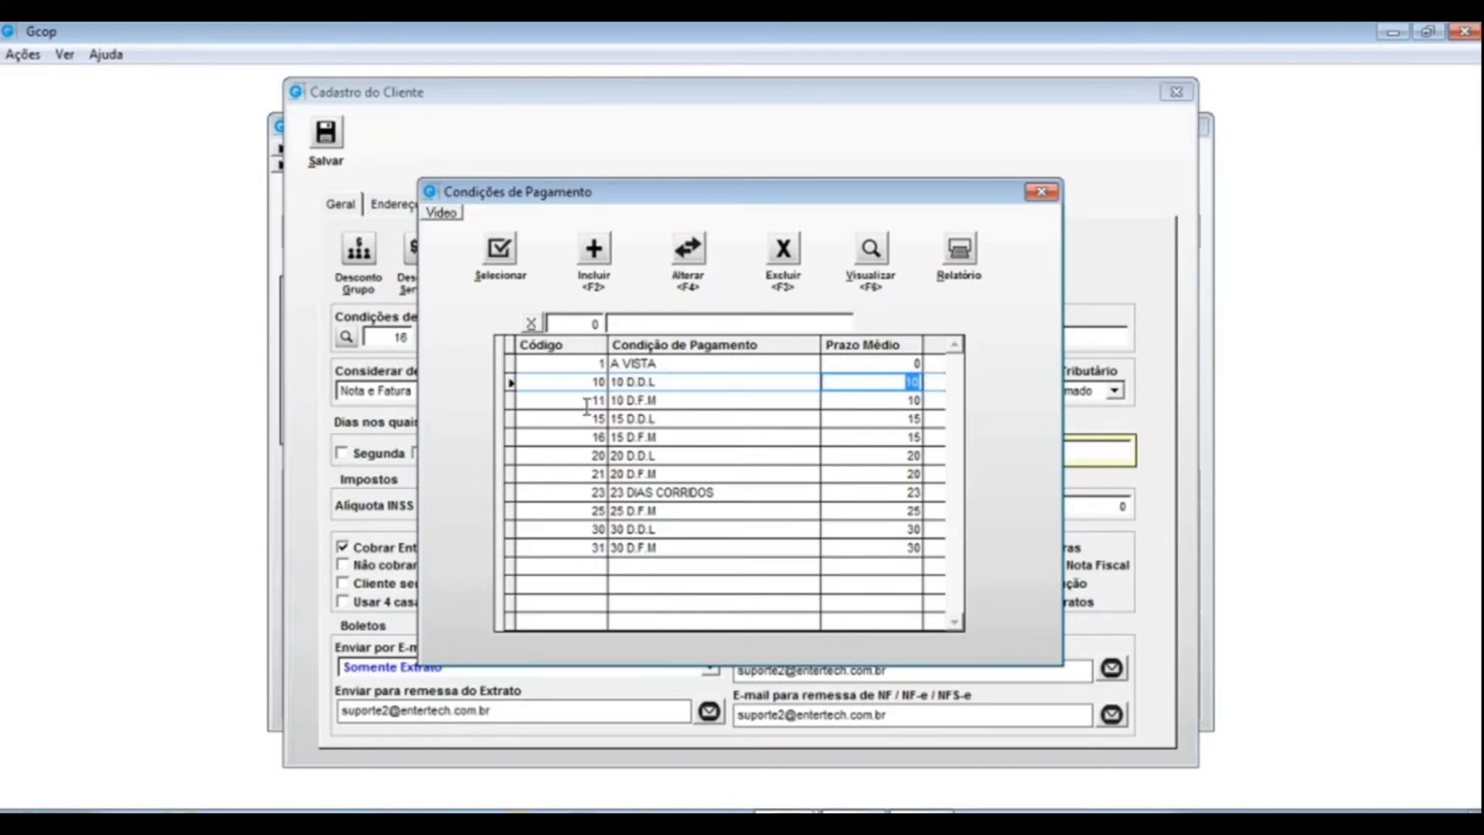
pyautogui.click(673, 379)
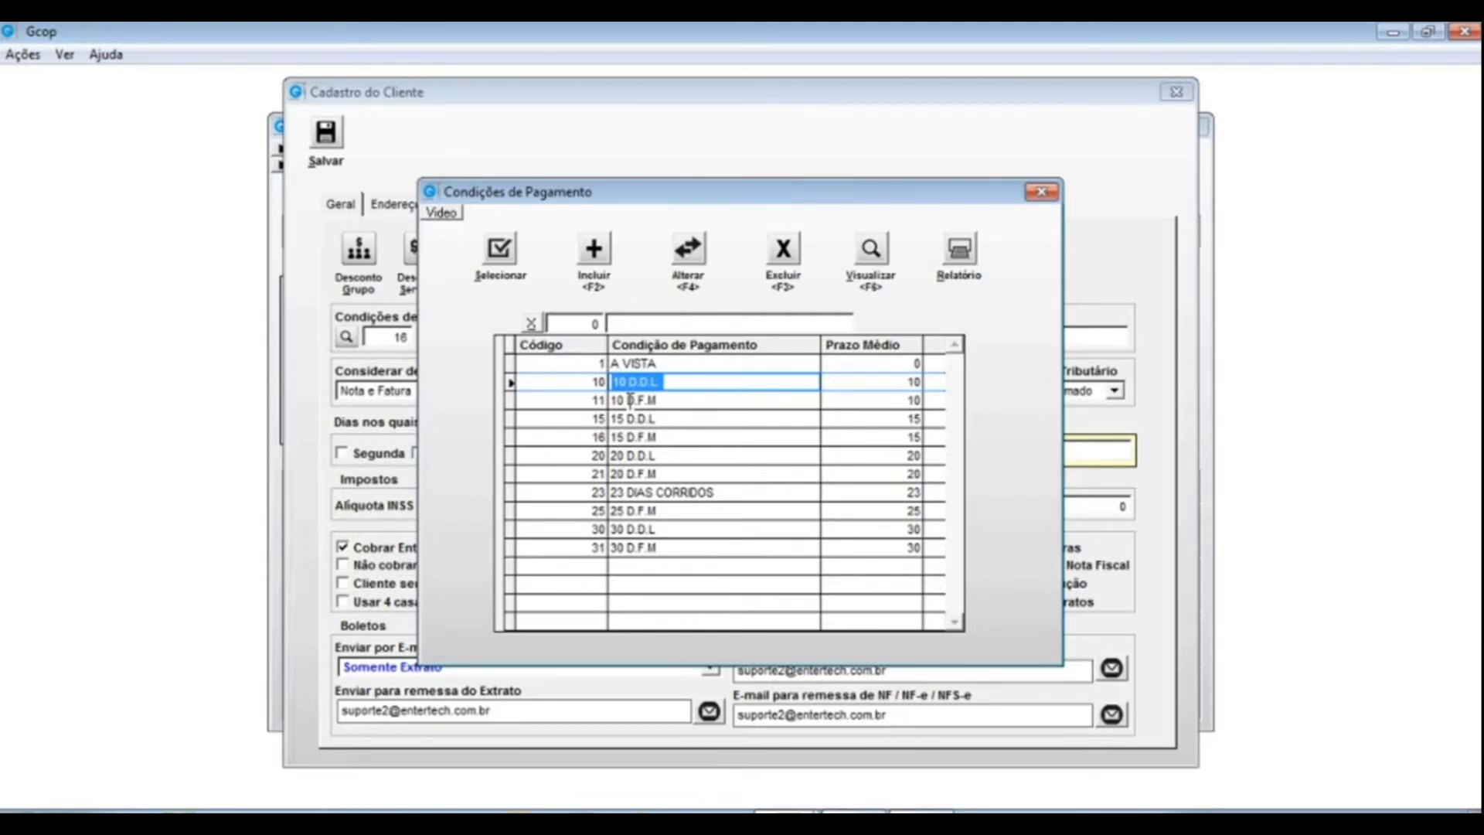
pyautogui.doubleClick(620, 381)
pyautogui.click(639, 383)
pyautogui.moveTo(629, 383); pyautogui.dragTo(684, 384)
pyautogui.click(659, 382)
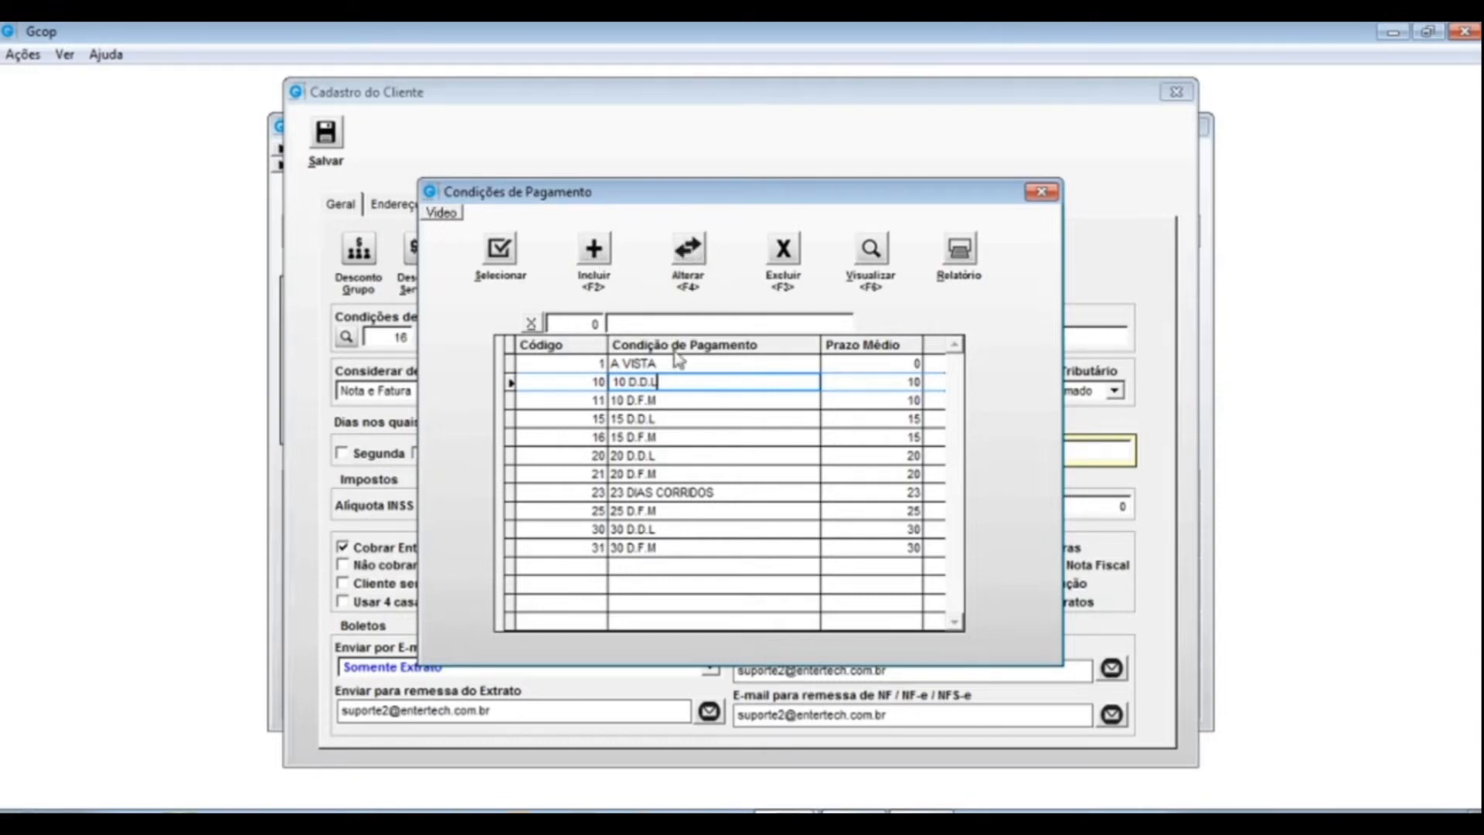
pyautogui.click(687, 250)
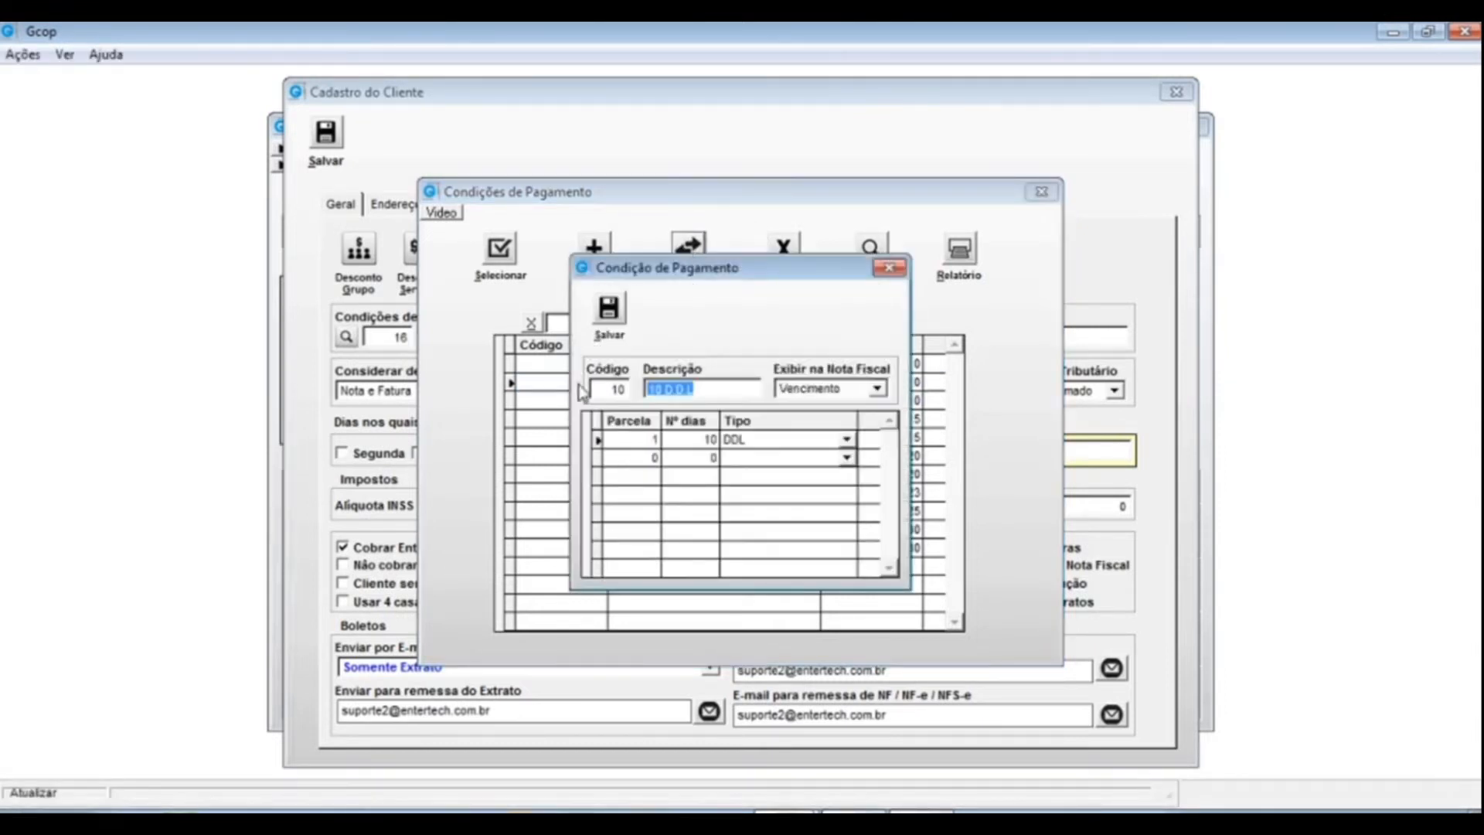
# - Replace D.D.L with DIAS CORRIDOS in condition 10's description
pyautogui.click(663, 389)
pyautogui.moveTo(665, 389); pyautogui.dragTo(737, 386)
pyautogui.moveTo(754, 276); pyautogui.dragTo(917, 295)
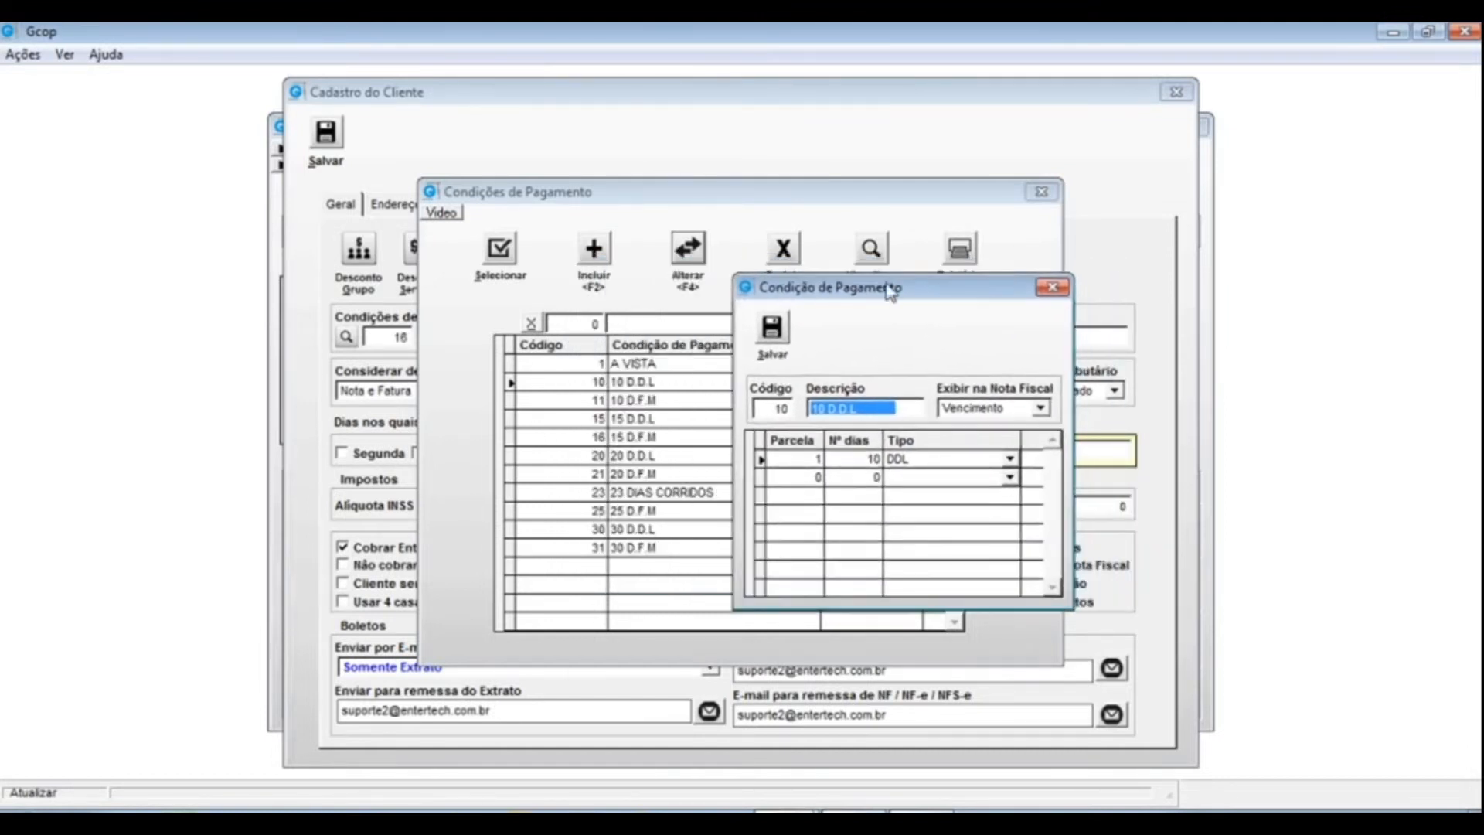
pyautogui.click(871, 407)
pyautogui.moveTo(826, 409); pyautogui.dragTo(873, 421)
pyautogui.write('DIAS')
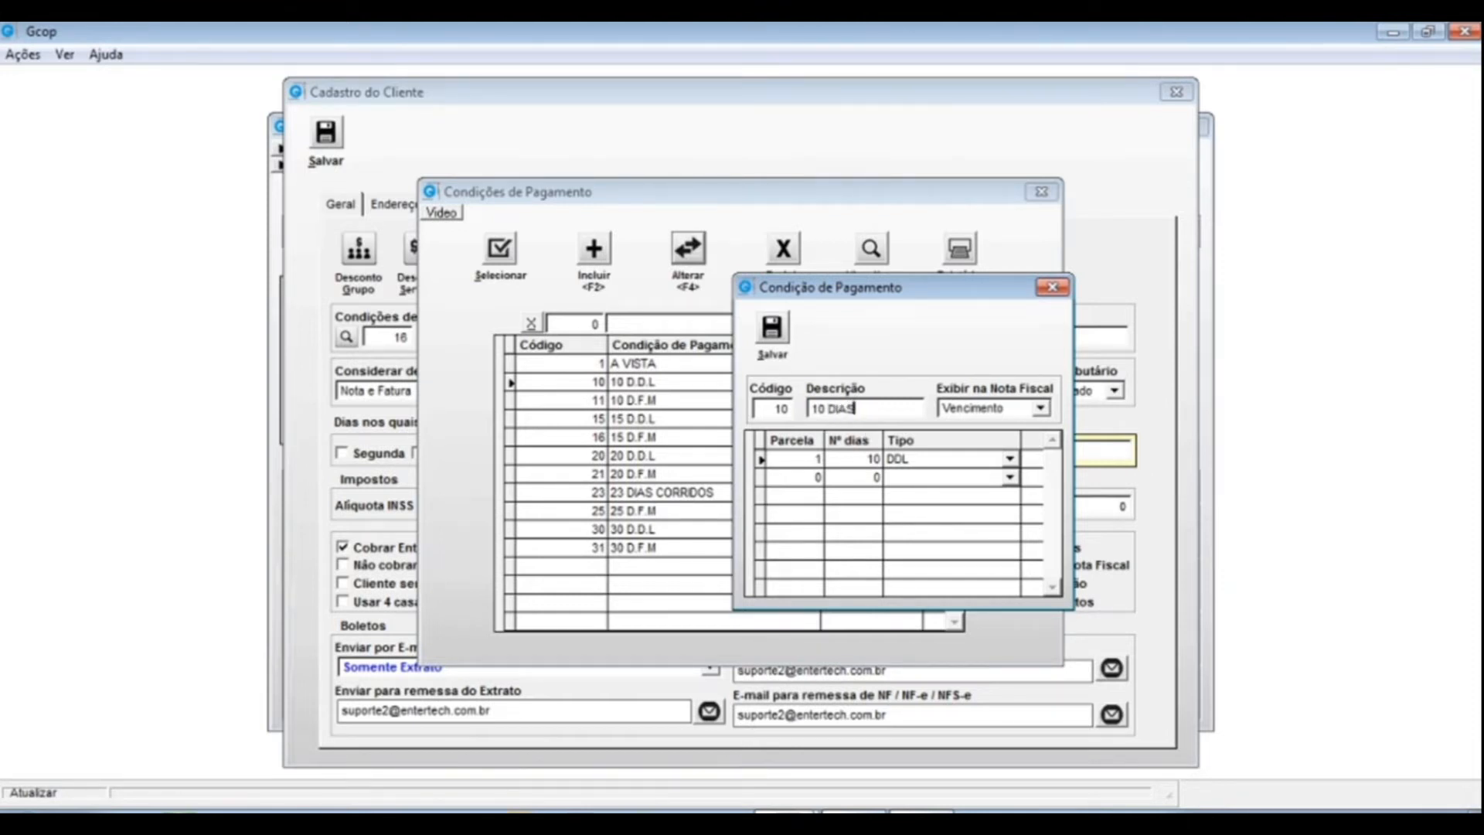
pyautogui.write(' CORRIDOS')
pyautogui.press('Tab')
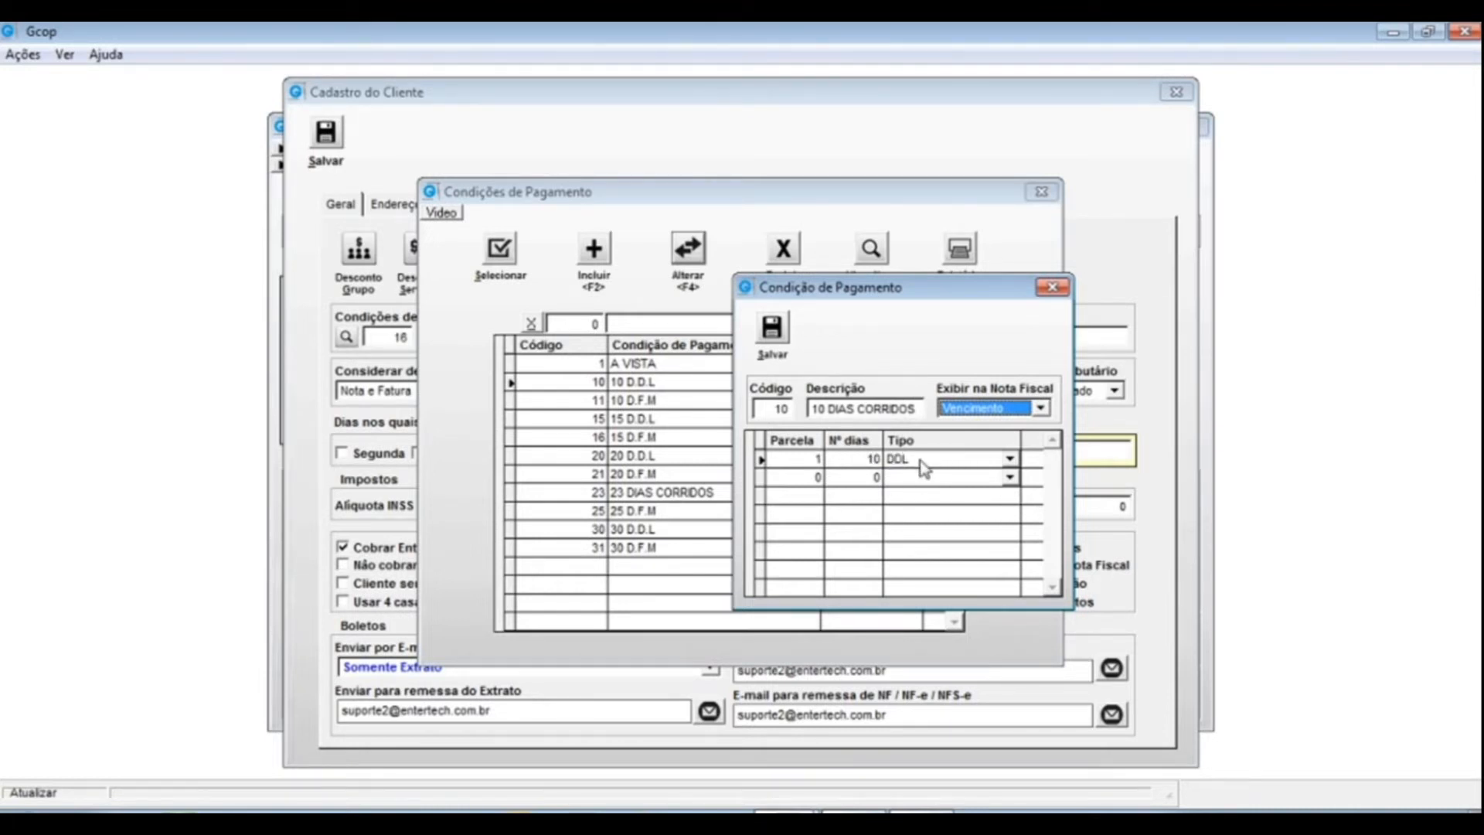
# - Keep installment 1 at 10 days with type DDL and save the condition
pyautogui.click(867, 458)
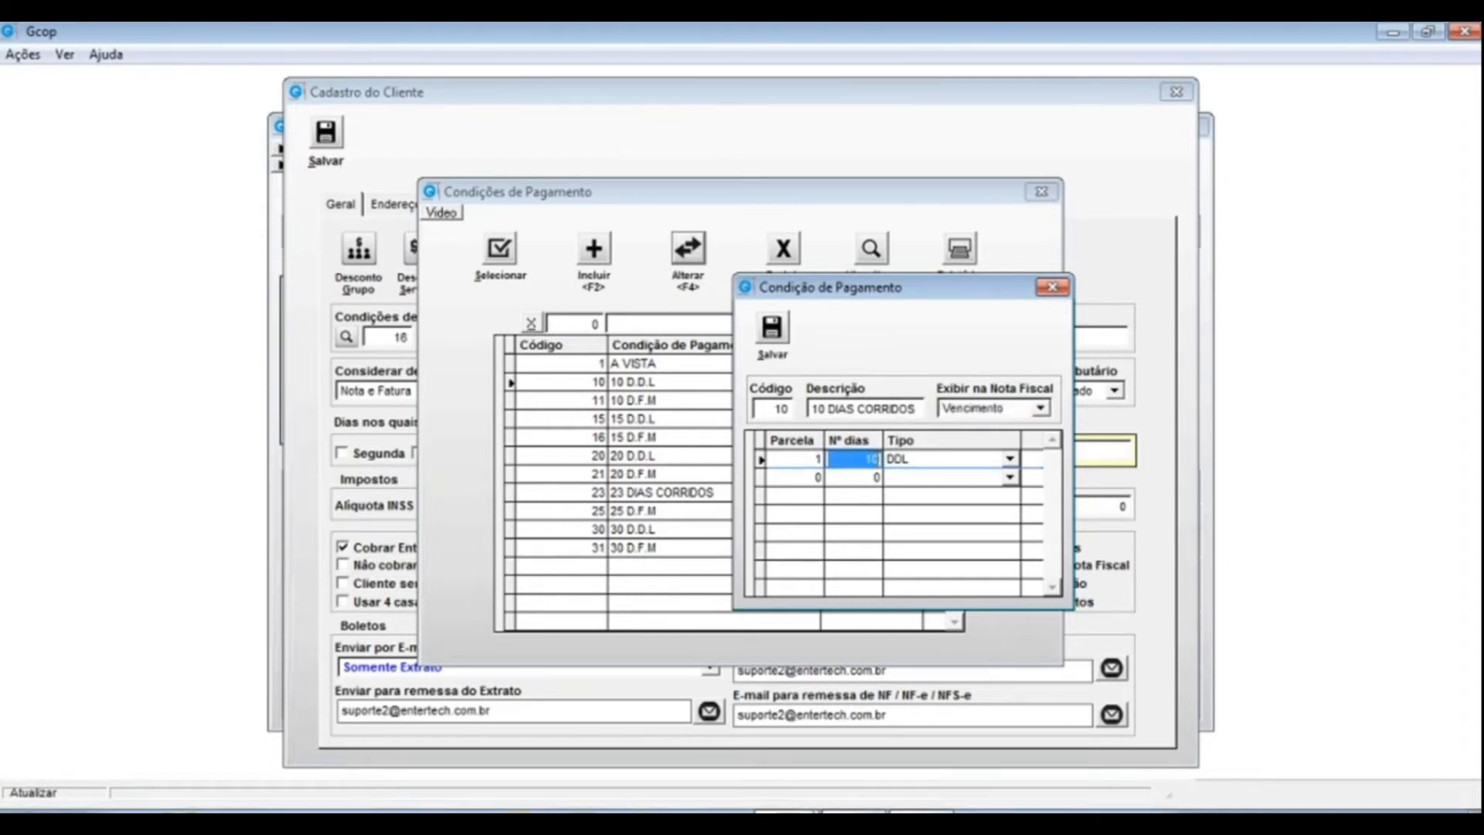
pyautogui.click(982, 464)
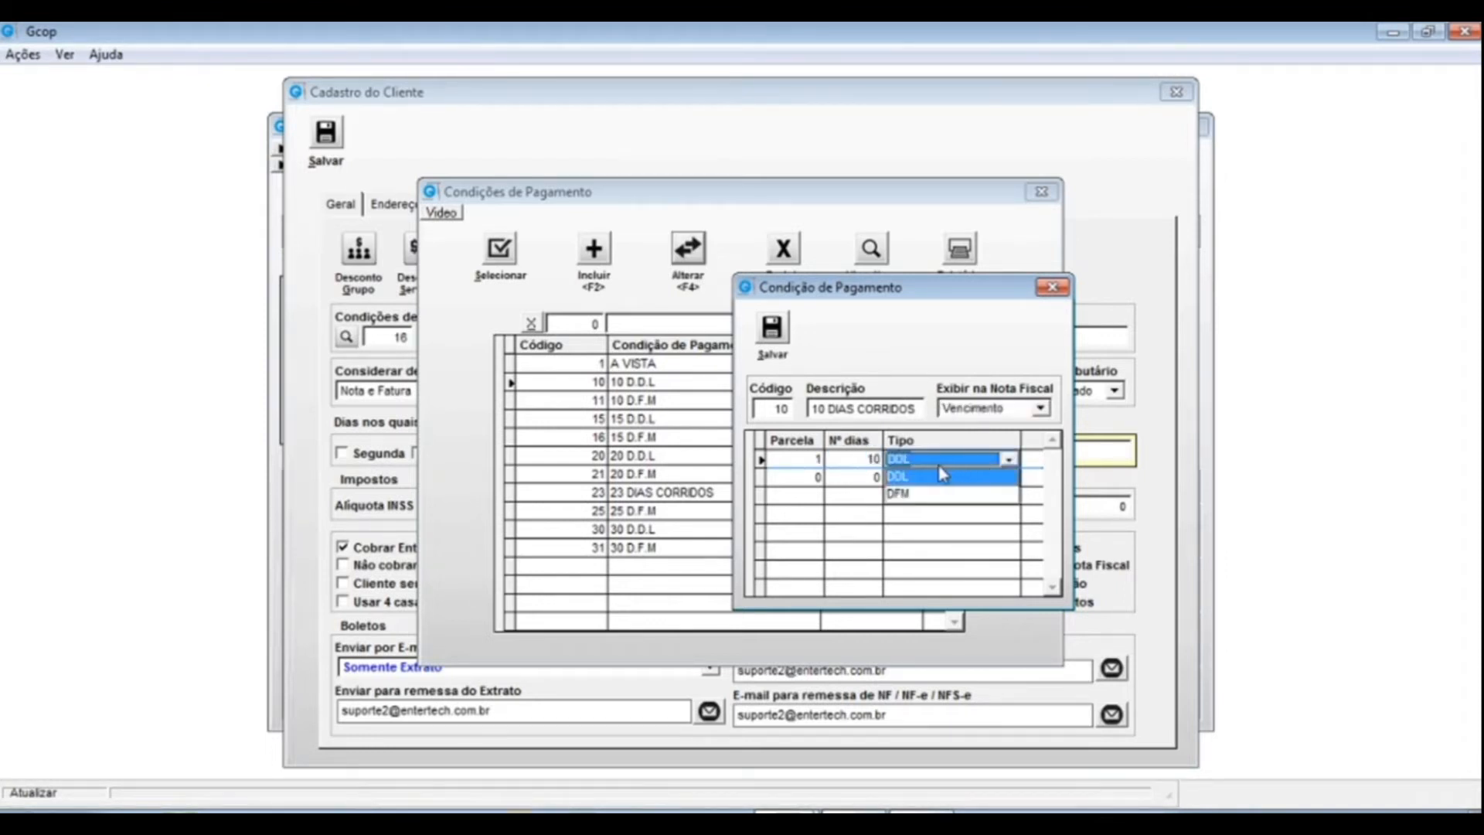
pyautogui.click(901, 477)
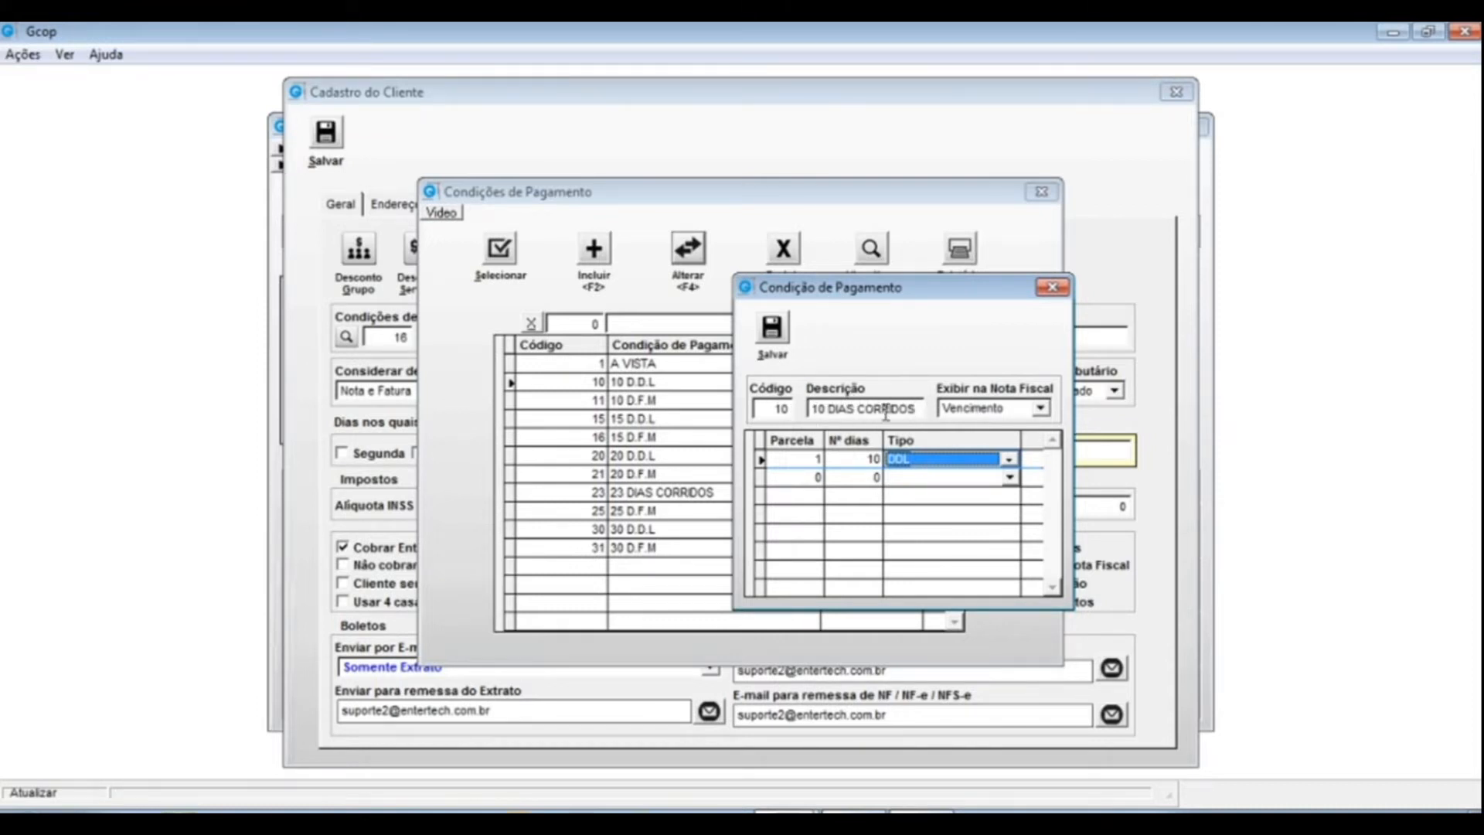
pyautogui.hotkey('alt', 's')
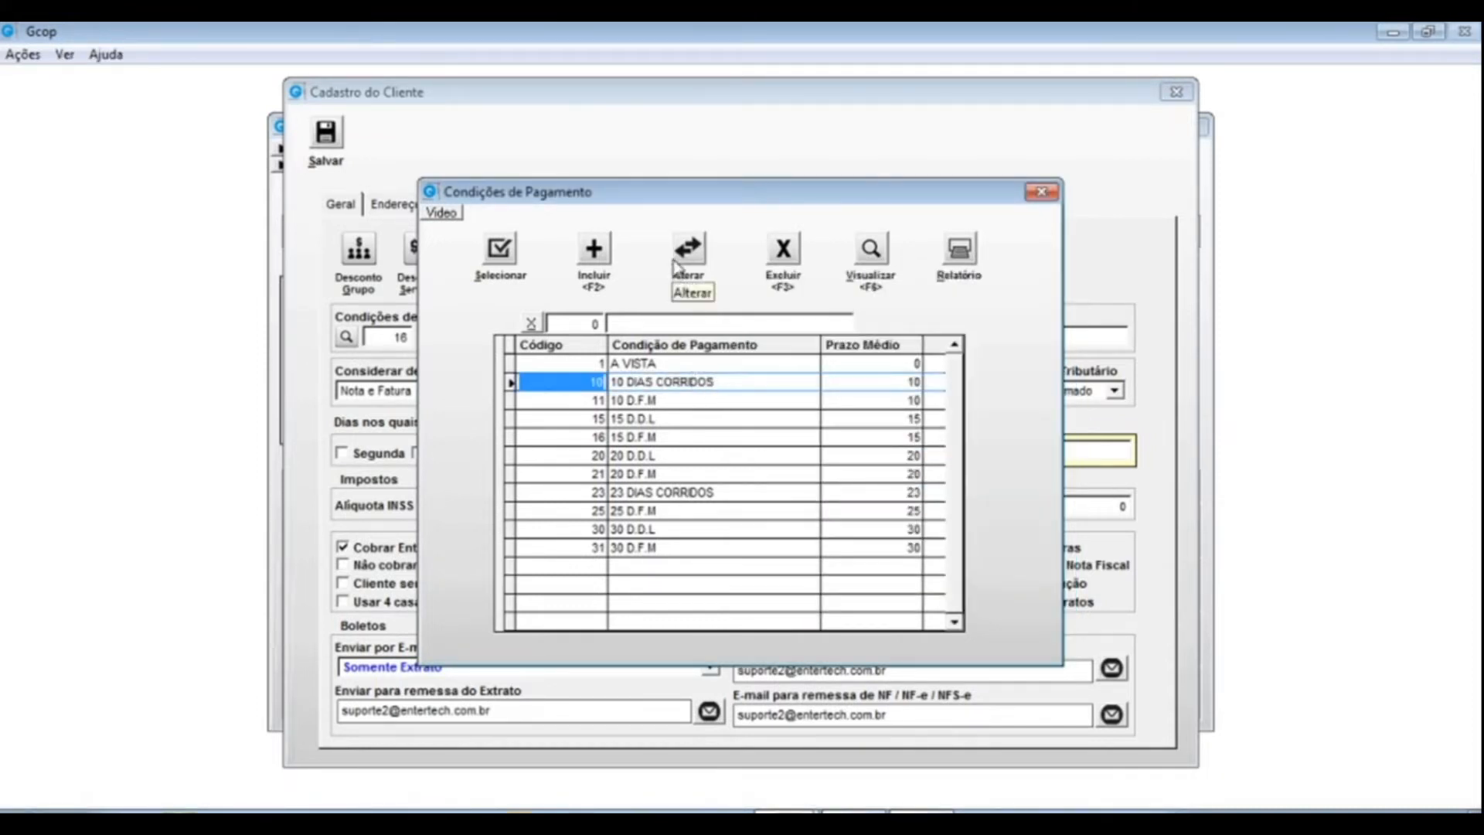
pyautogui.click(690, 251)
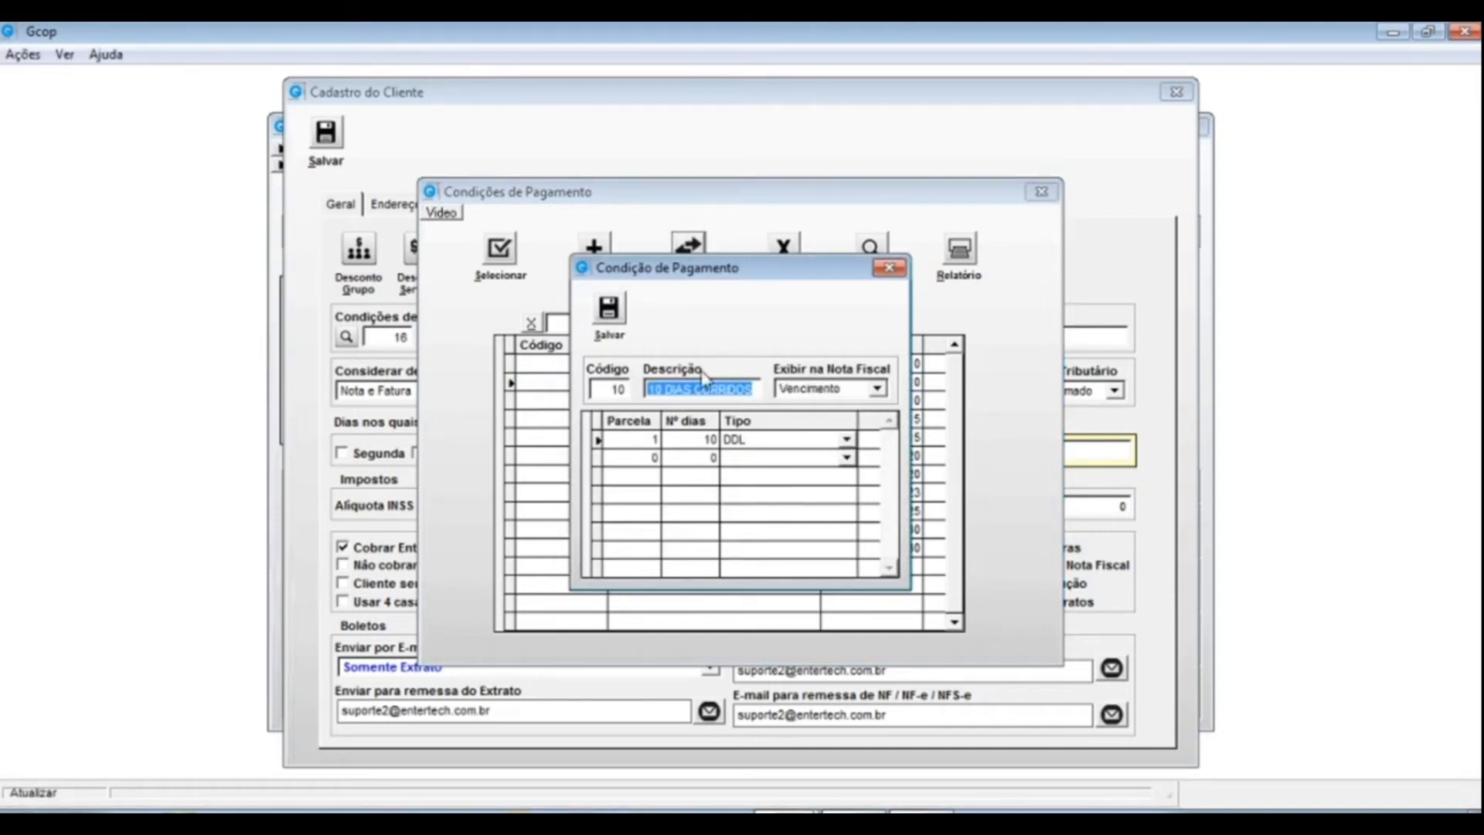
pyautogui.click(877, 388)
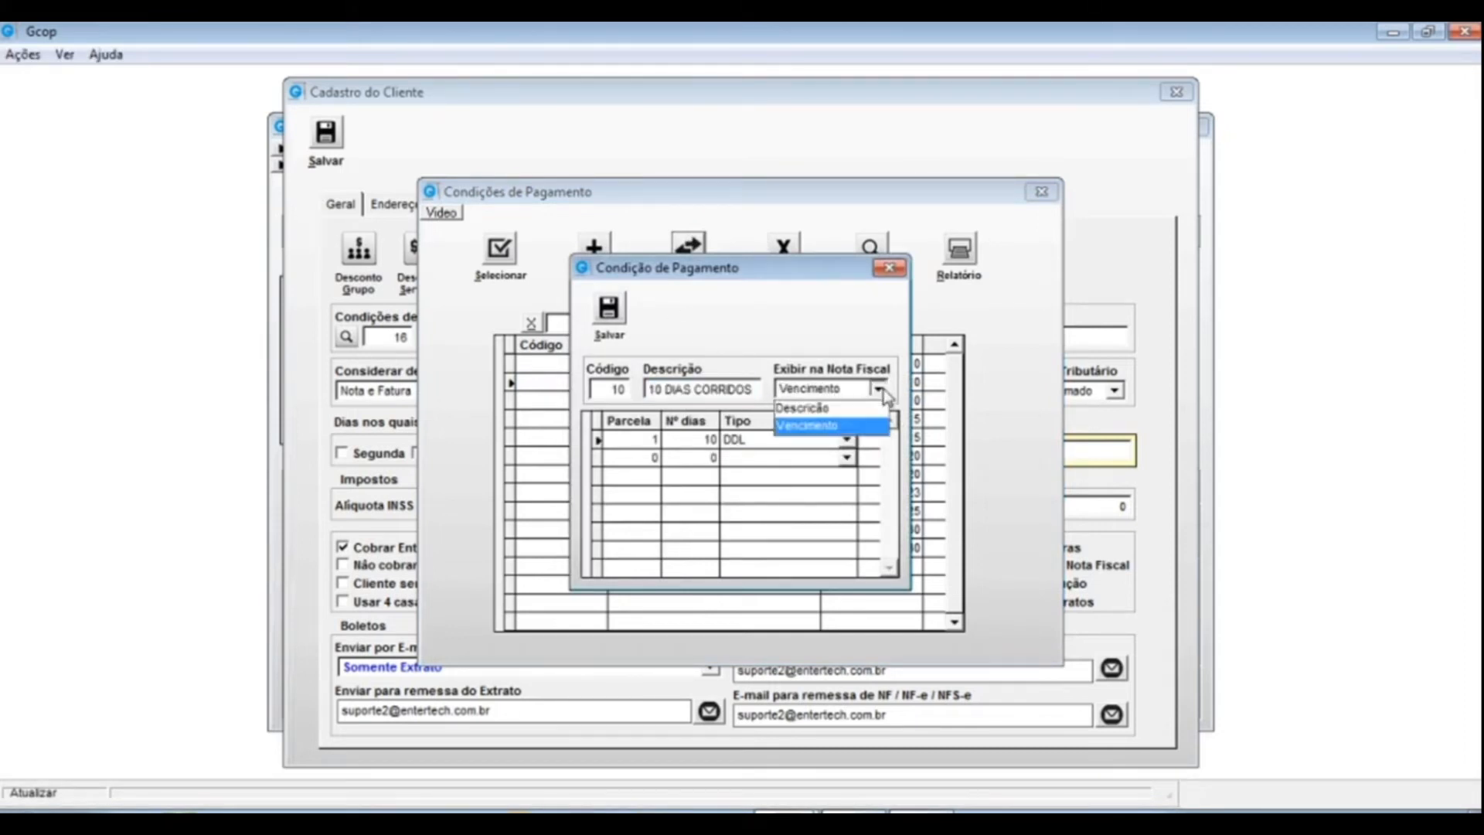
pyautogui.click(812, 409)
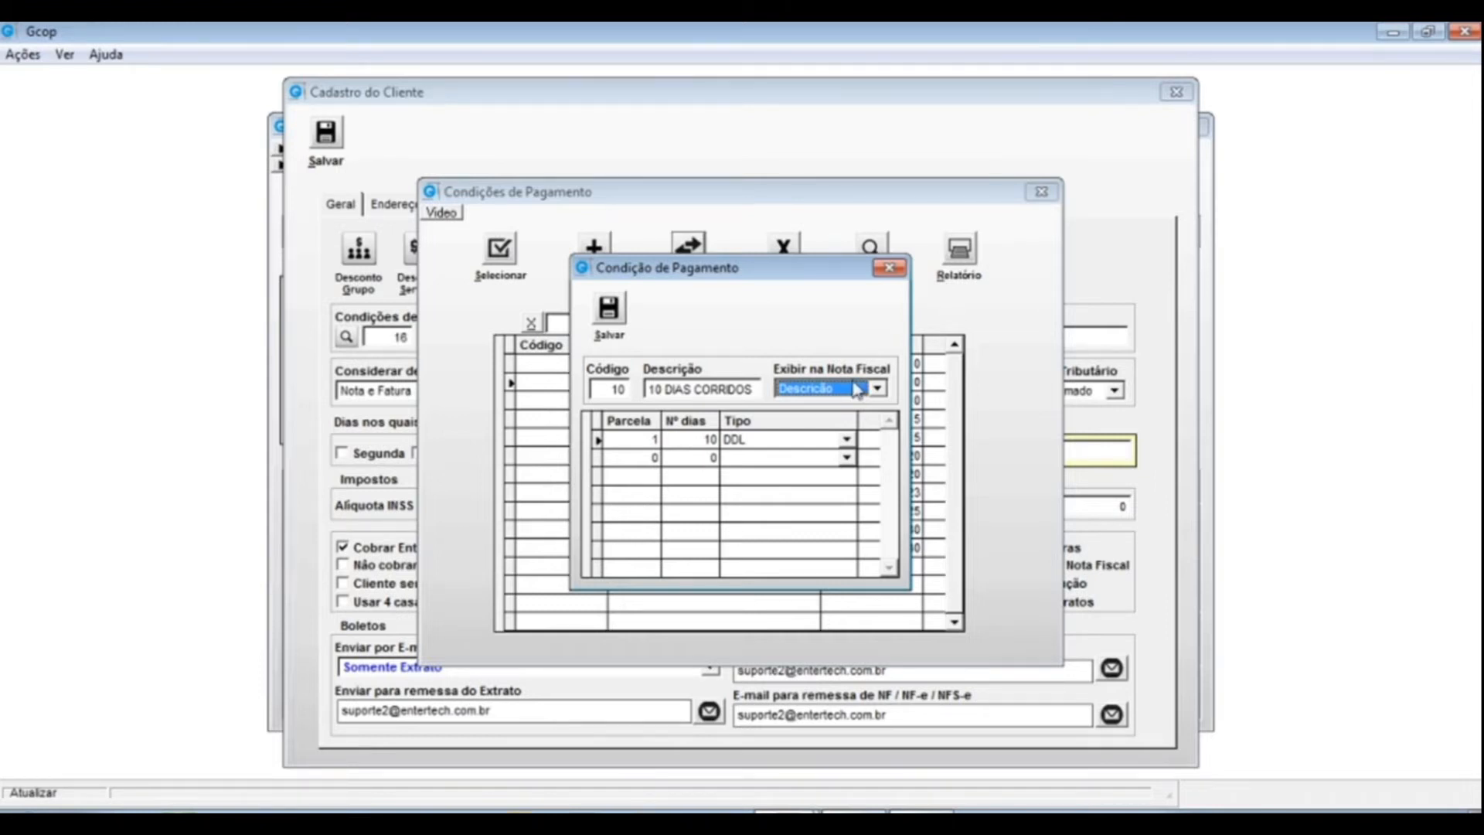
pyautogui.click(877, 388)
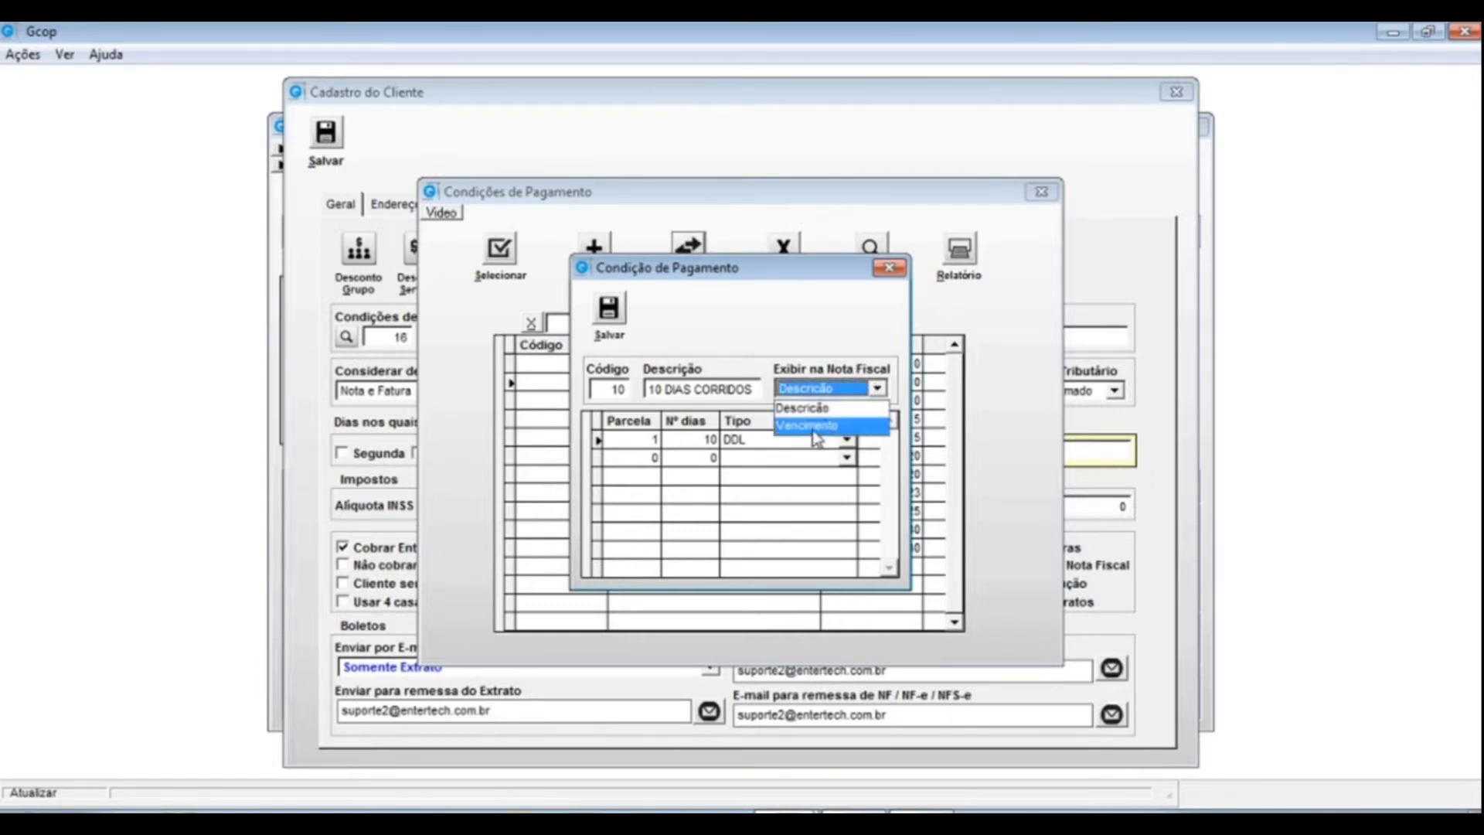
pyautogui.click(815, 427)
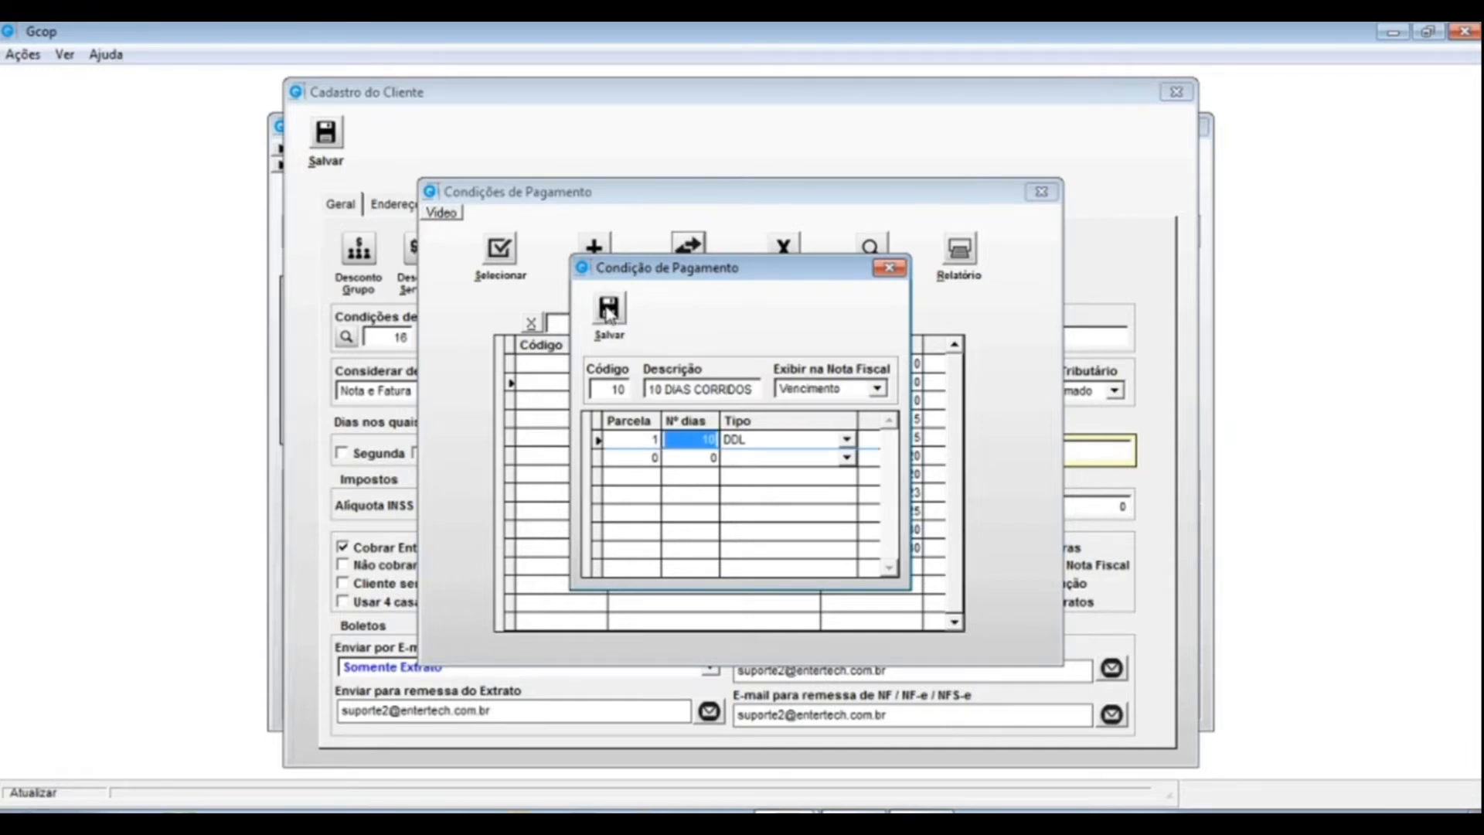
pyautogui.click(888, 268)
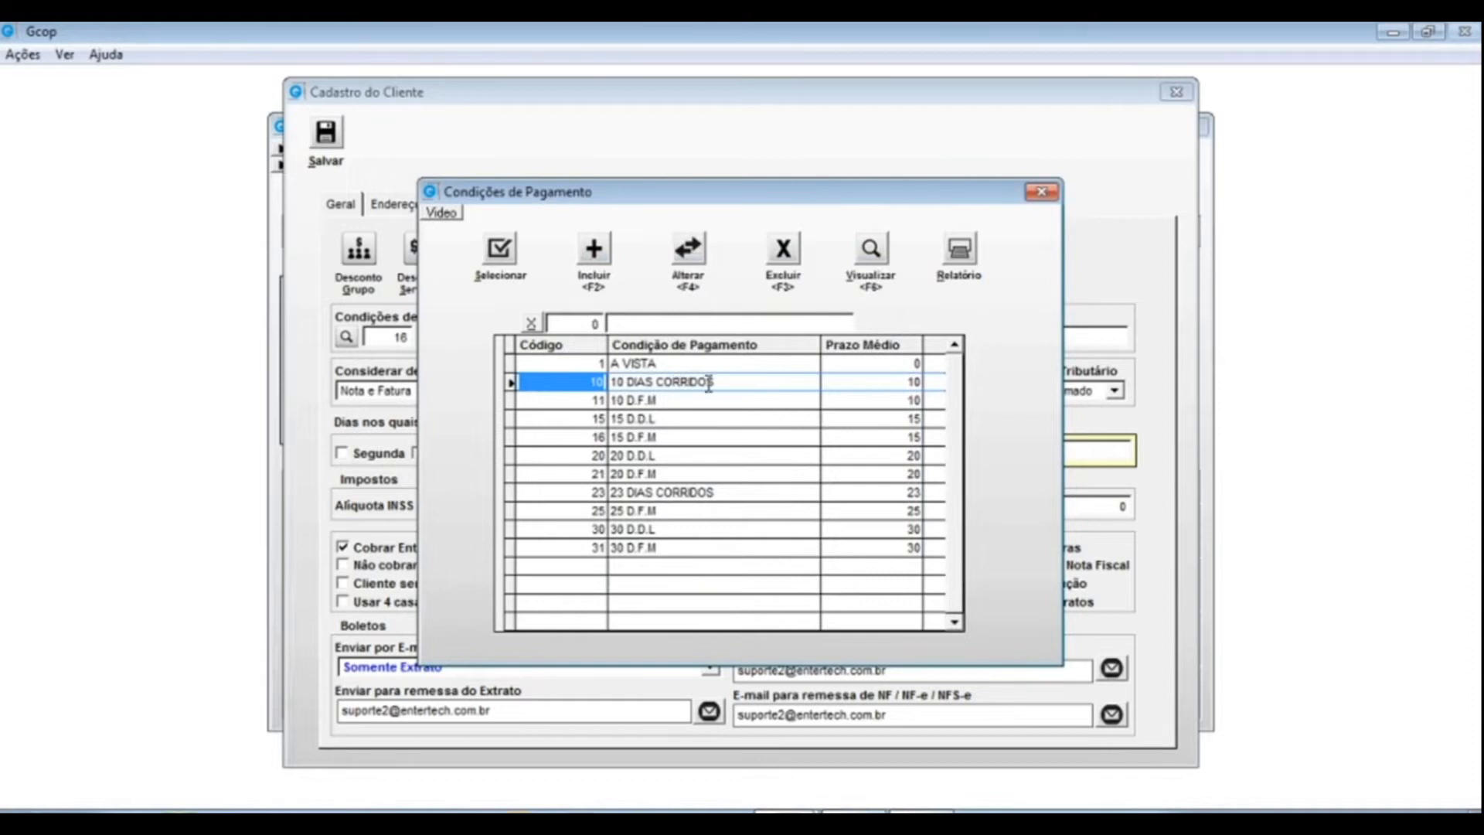
# - Review the 10 DIAS CORRIDOS and 10 D.F.M rows, checking 10 D.F.M's average term
pyautogui.click(725, 381)
pyautogui.moveTo(724, 381); pyautogui.dragTo(585, 384)
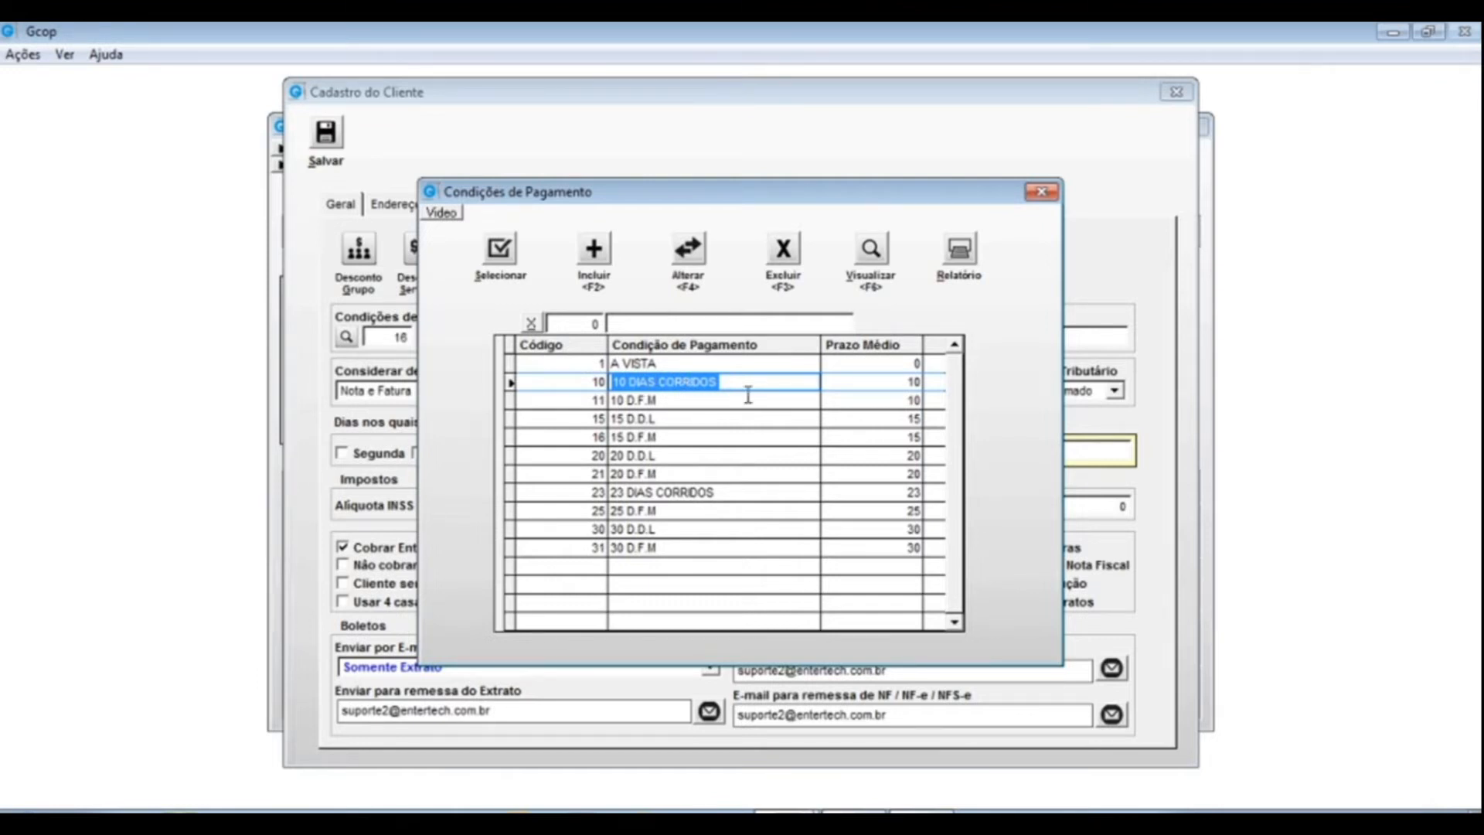
pyautogui.moveTo(627, 384); pyautogui.dragTo(702, 384)
pyautogui.click(628, 401)
pyautogui.moveTo(628, 400); pyautogui.dragTo(663, 421)
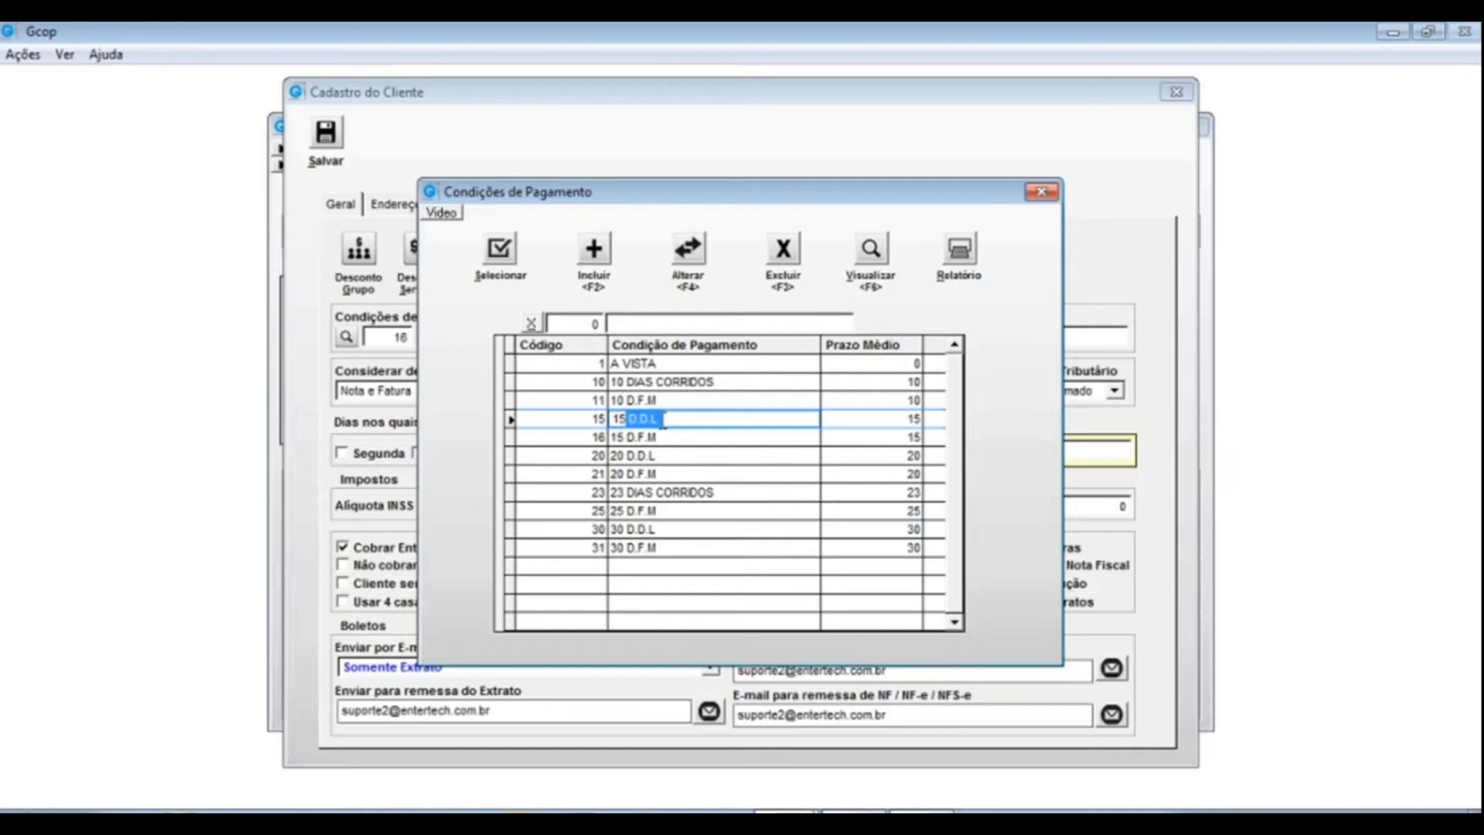
pyautogui.click(659, 401)
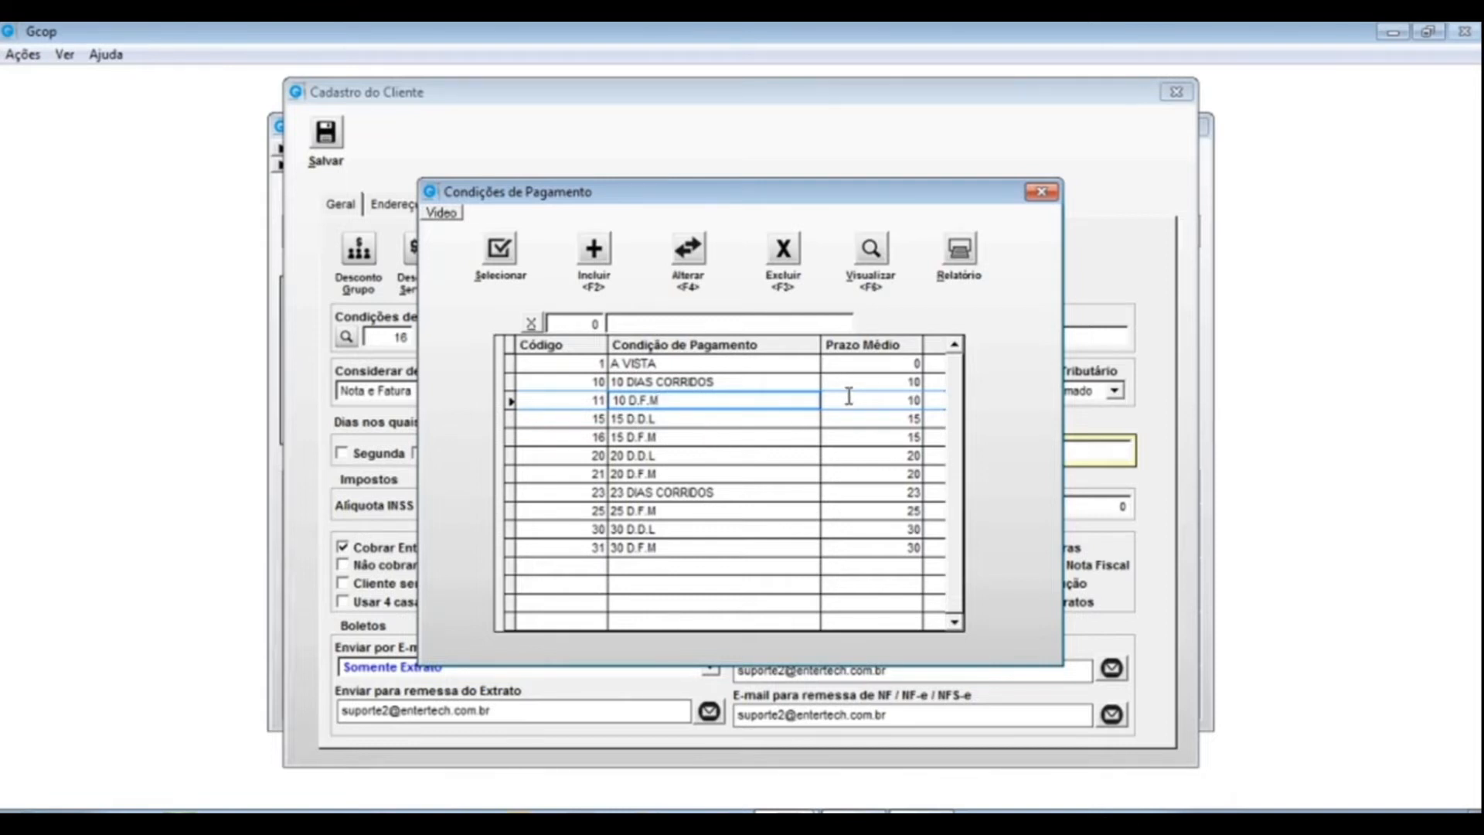
pyautogui.click(898, 401)
pyautogui.moveTo(898, 401); pyautogui.dragTo(930, 404)
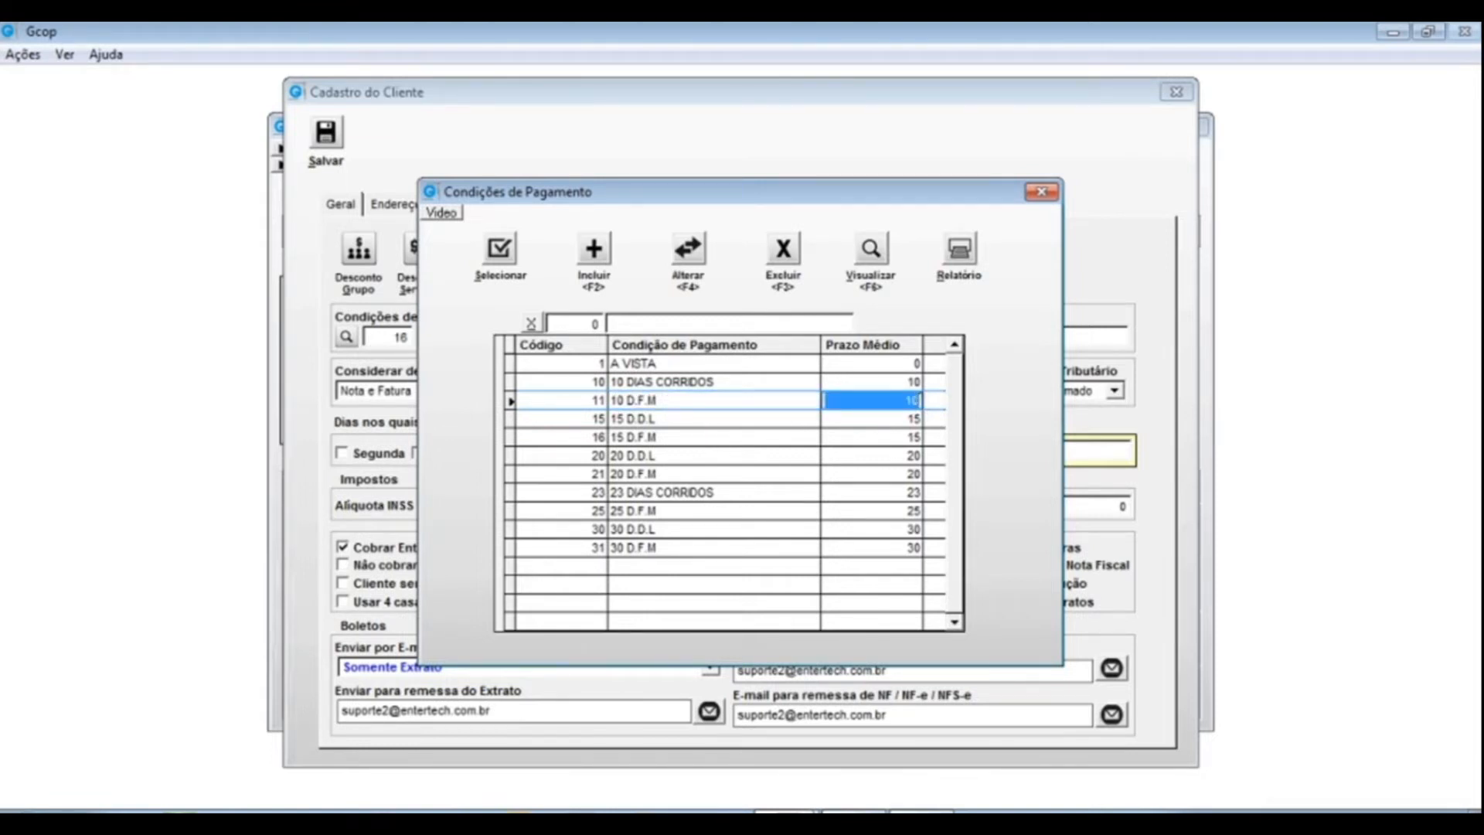
pyautogui.click(851, 401)
pyautogui.moveTo(837, 400); pyautogui.dragTo(915, 403)
# - Pick 10 D.F.M as the client's payment condition and reopen the conditions list
pyautogui.doubleClick(914, 406)
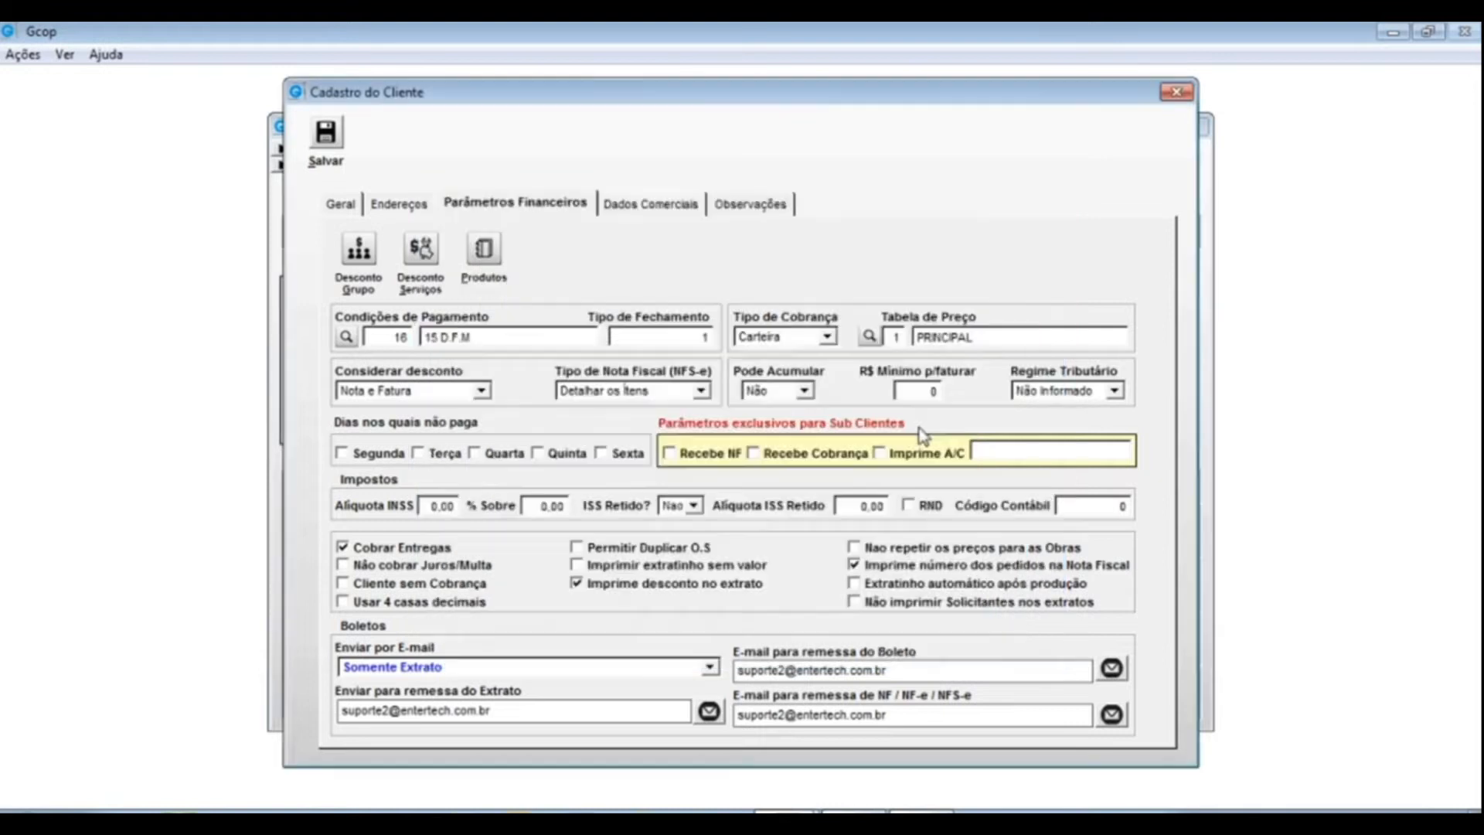
pyautogui.click(346, 338)
pyautogui.moveTo(900, 400); pyautogui.dragTo(923, 401)
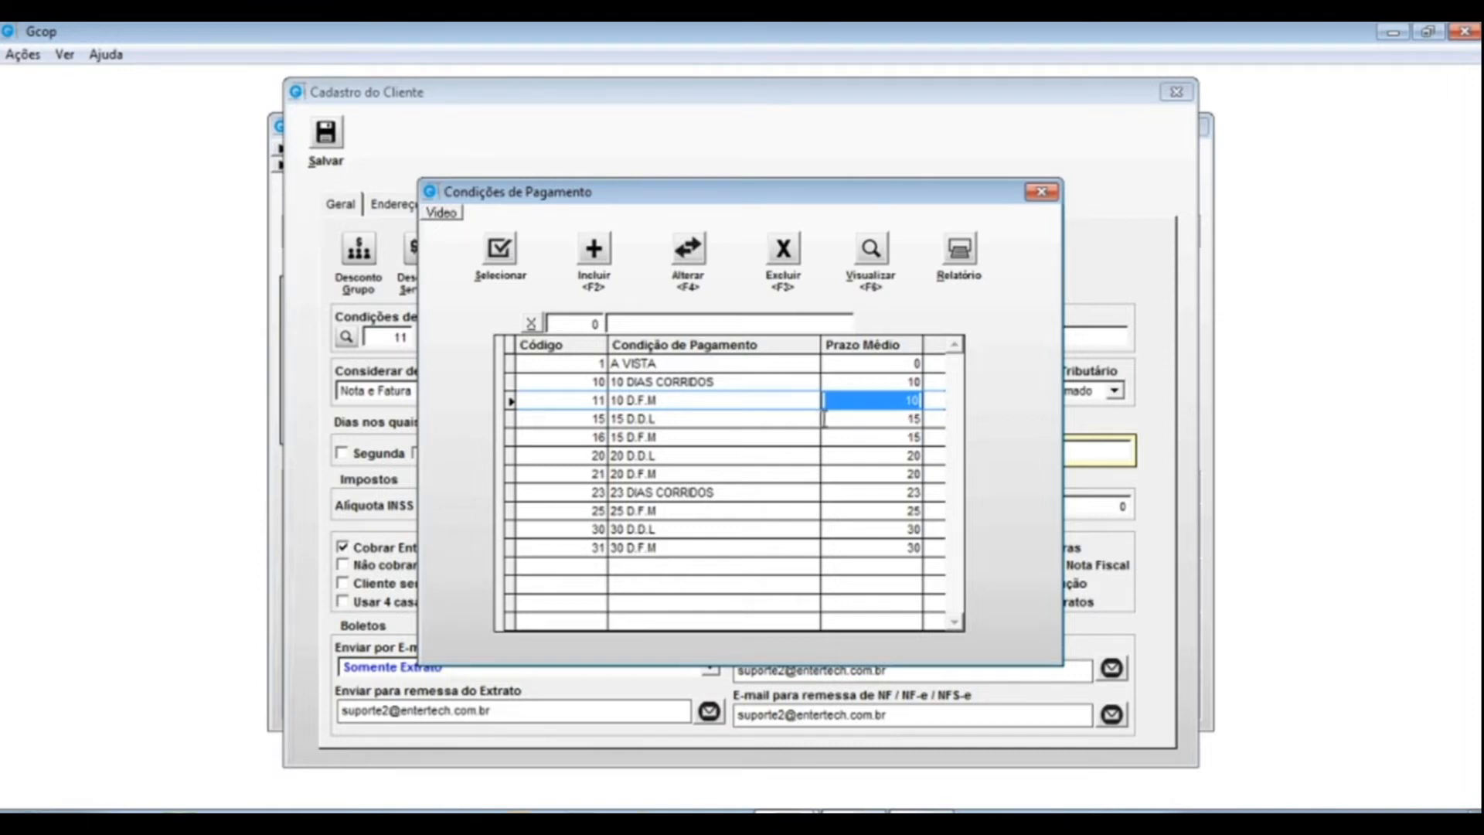
# - Review row 11's D.F.M name and average term of 10, then confirm condition 11
pyautogui.click(636, 401)
pyautogui.moveTo(635, 401); pyautogui.dragTo(661, 403)
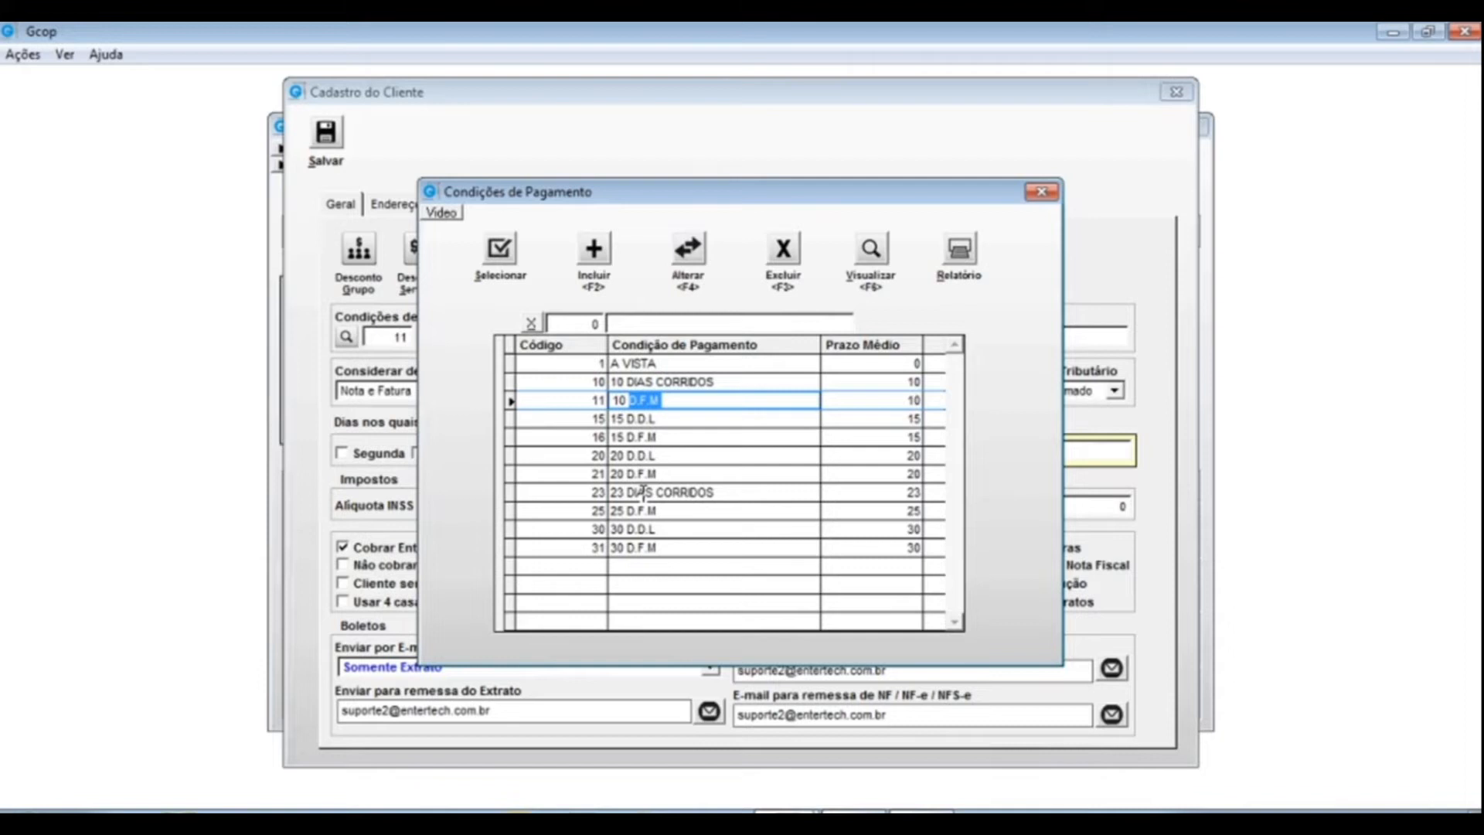
pyautogui.click(632, 399)
pyautogui.moveTo(631, 399); pyautogui.dragTo(658, 401)
pyautogui.click(885, 400)
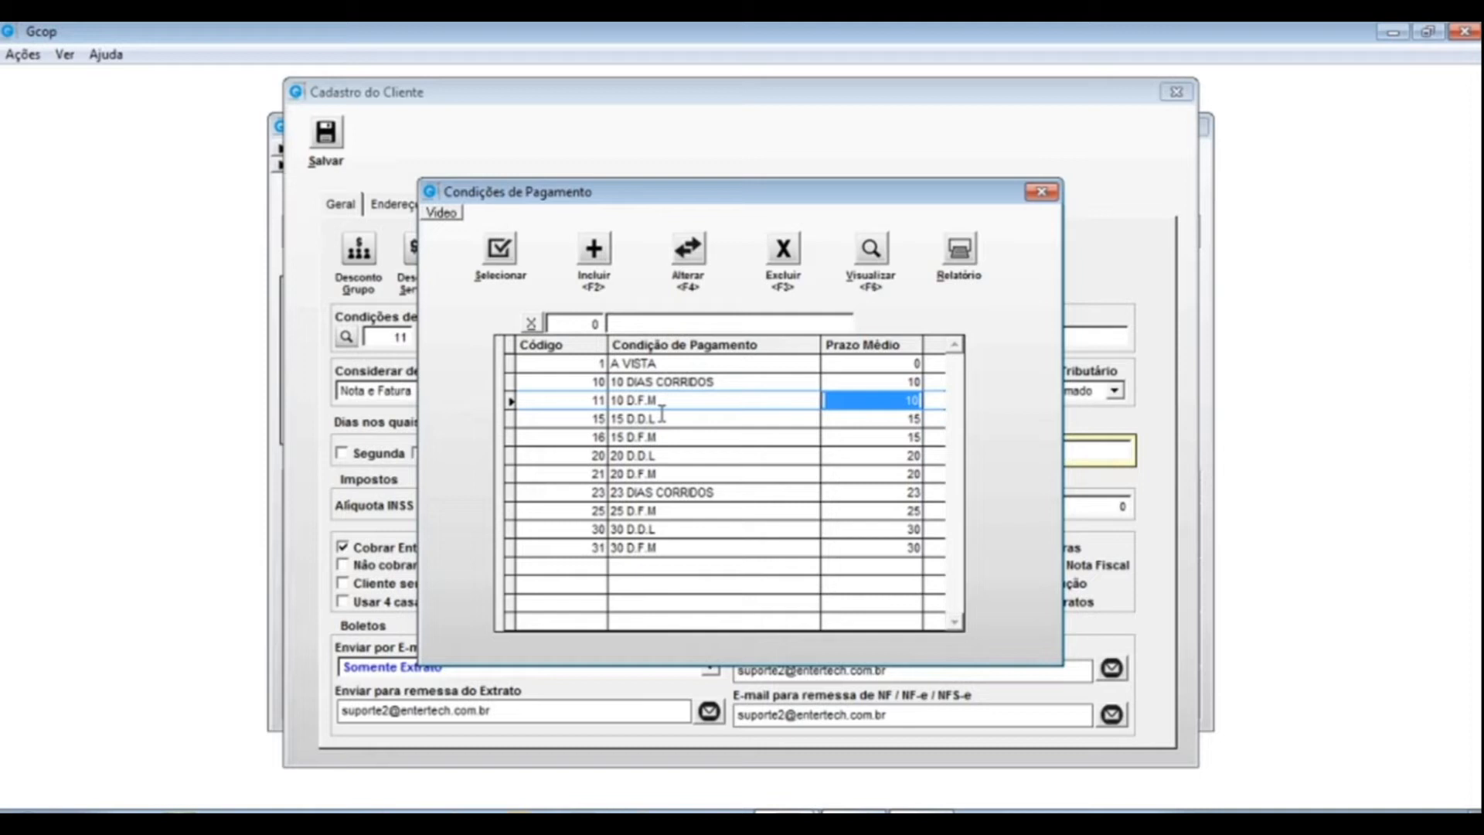
pyautogui.click(689, 400)
pyautogui.click(499, 252)
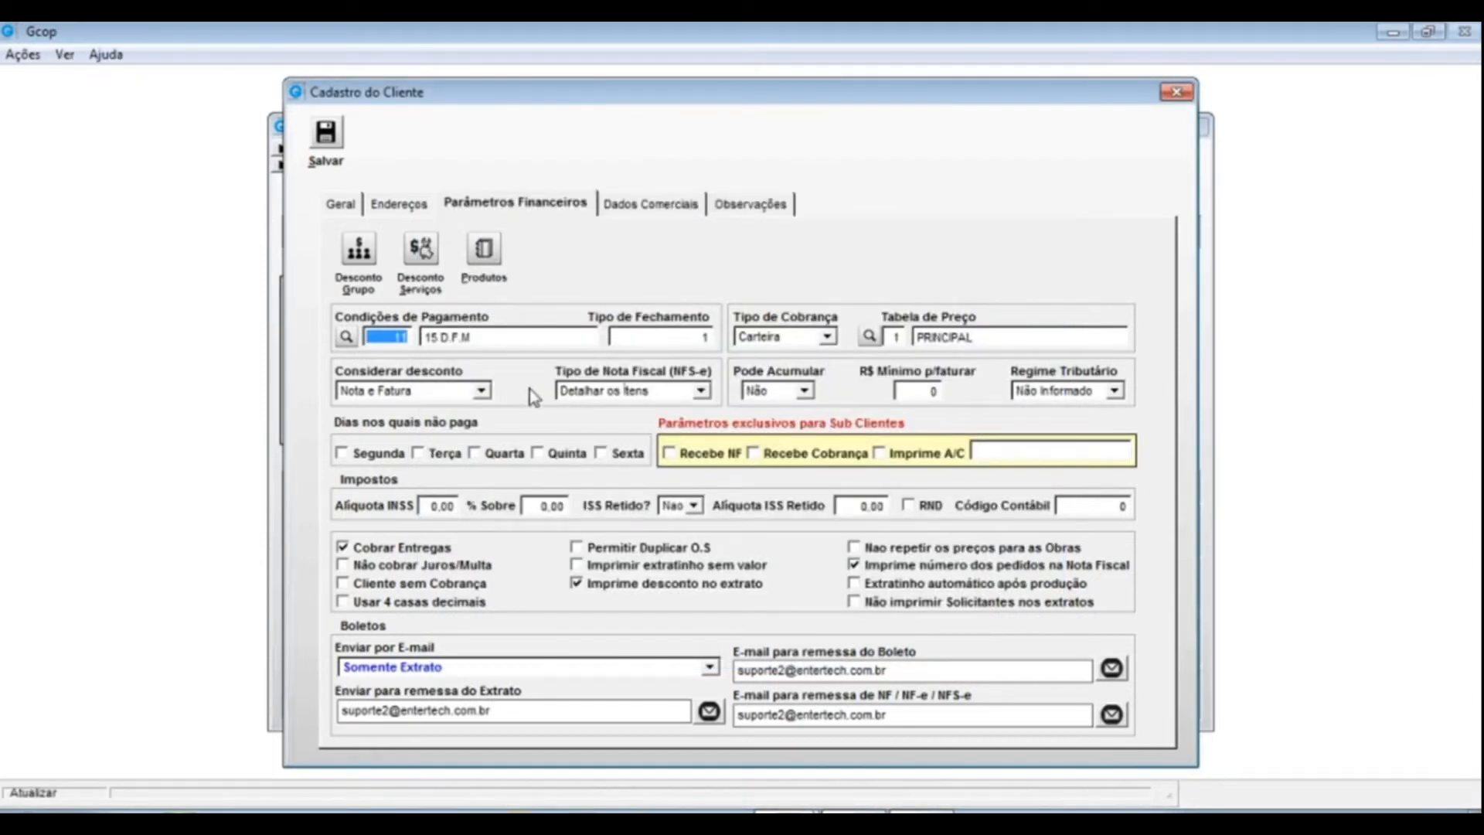
# - Refresh the payment description to 10 D.F.M and put the cursor in Tipo de Fechamento
pyautogui.press('Tab')
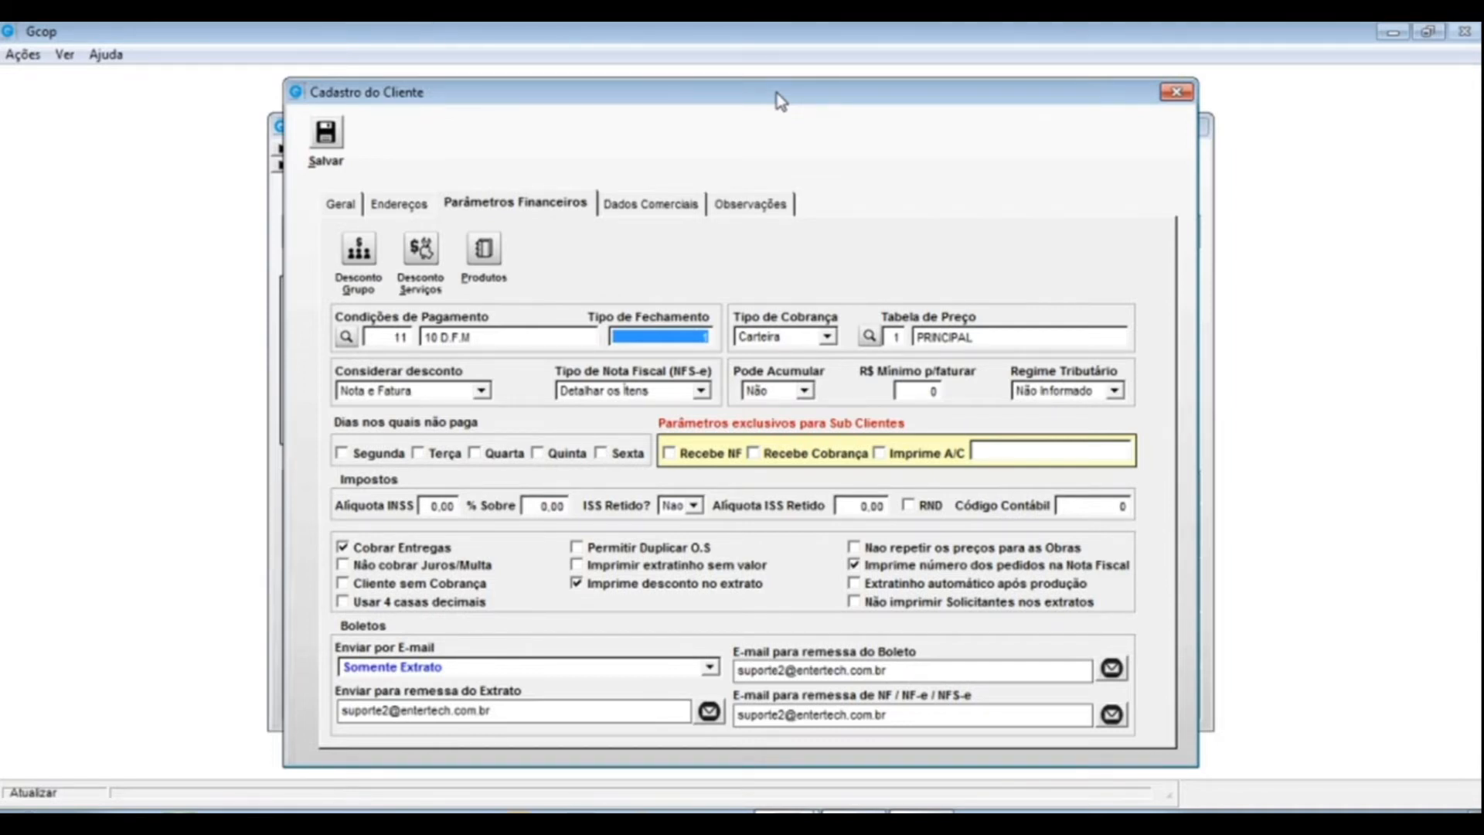
pyautogui.click(700, 336)
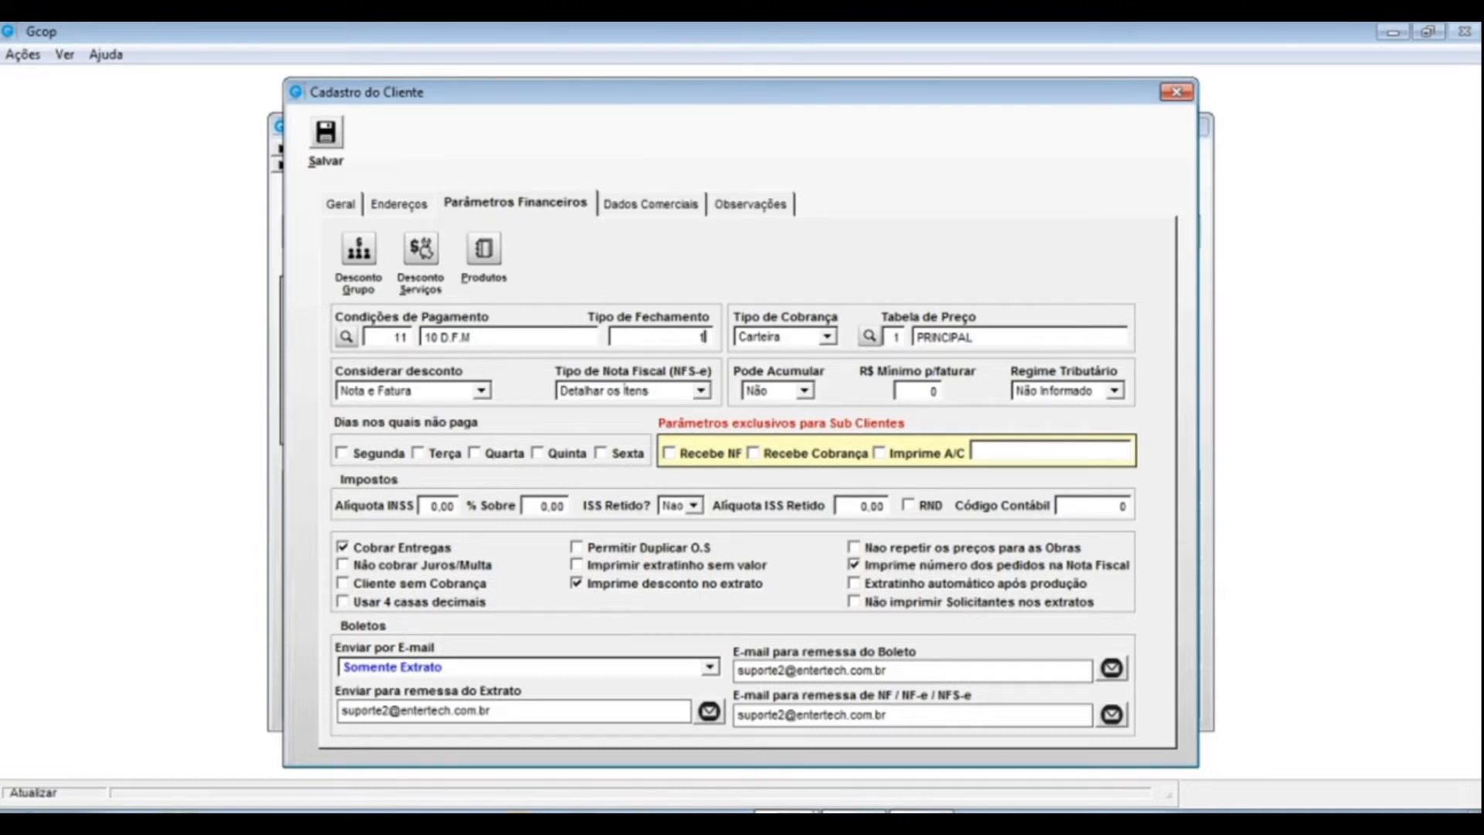
# - Leave Tipo de Fechamento at 1 after briefly entering 2, and list the Tipo de Cobrança options
pyautogui.press('BackSpace')
pyautogui.write('2')
pyautogui.press('BackSpace')
pyautogui.write('1')
pyautogui.click(828, 339)
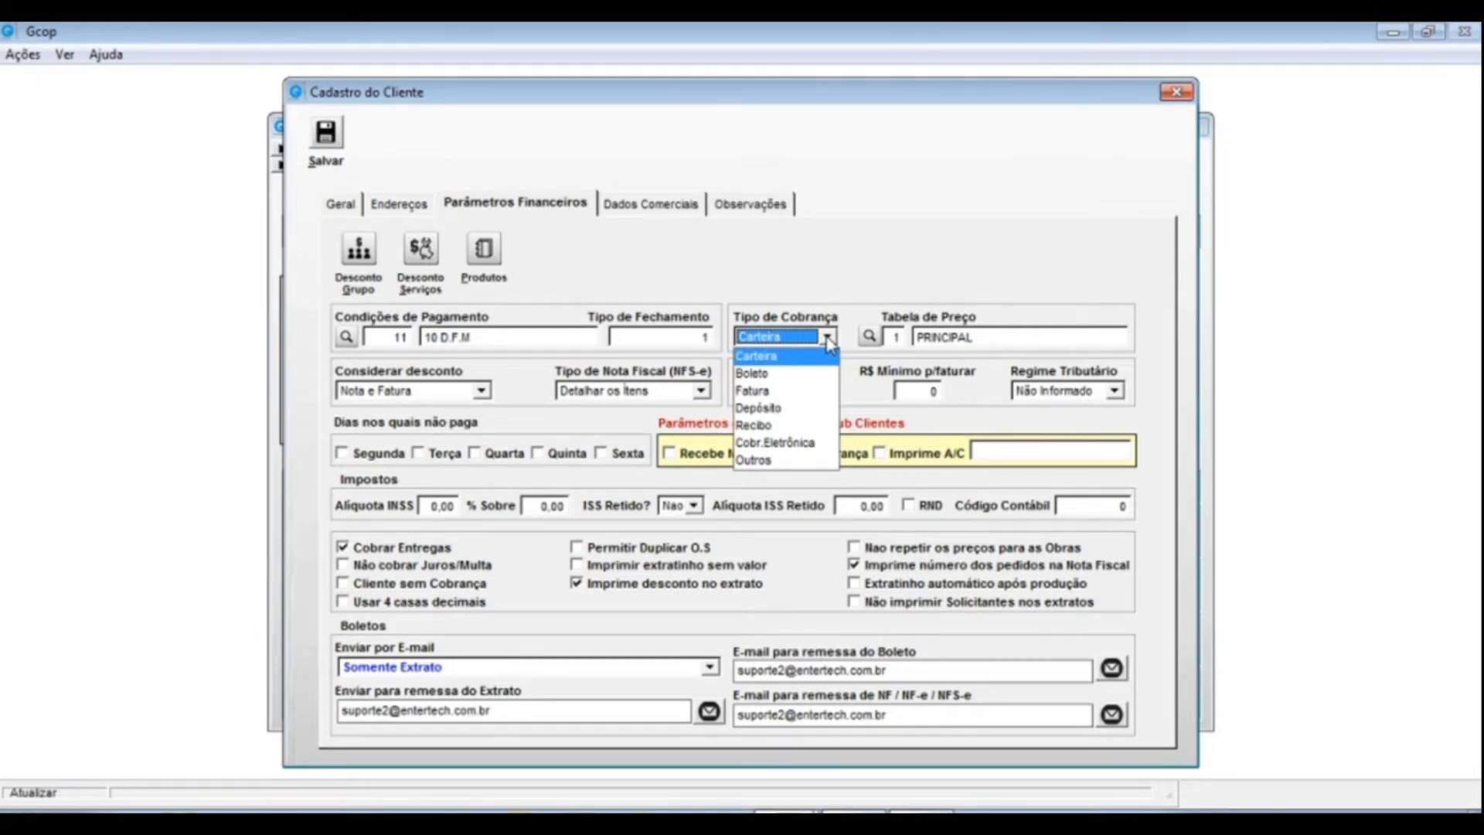
# - Set Tipo de Cobrança to Boleto, reconfirming it, and open the price tables list
pyautogui.click(755, 374)
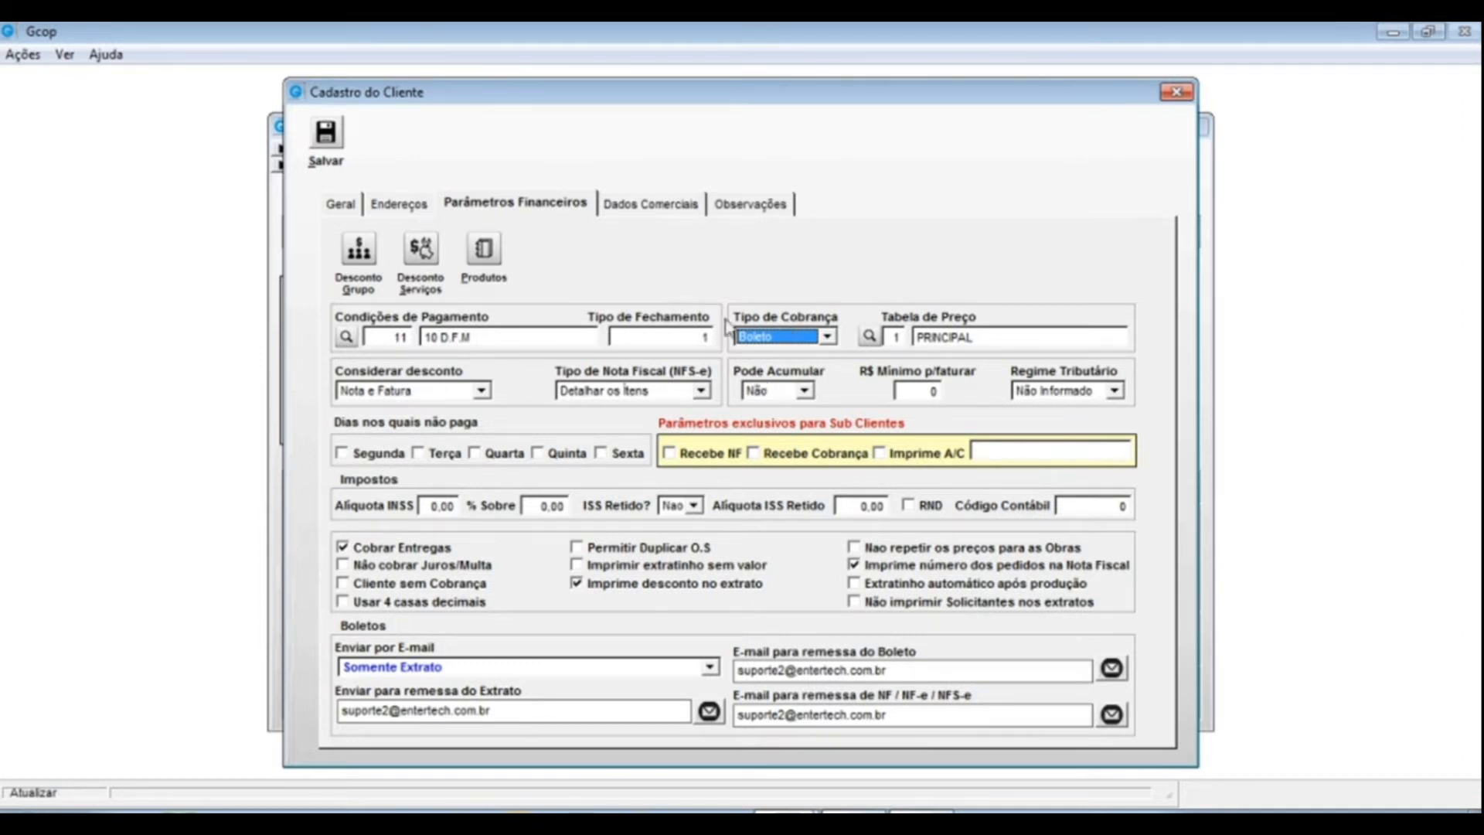
pyautogui.click(828, 337)
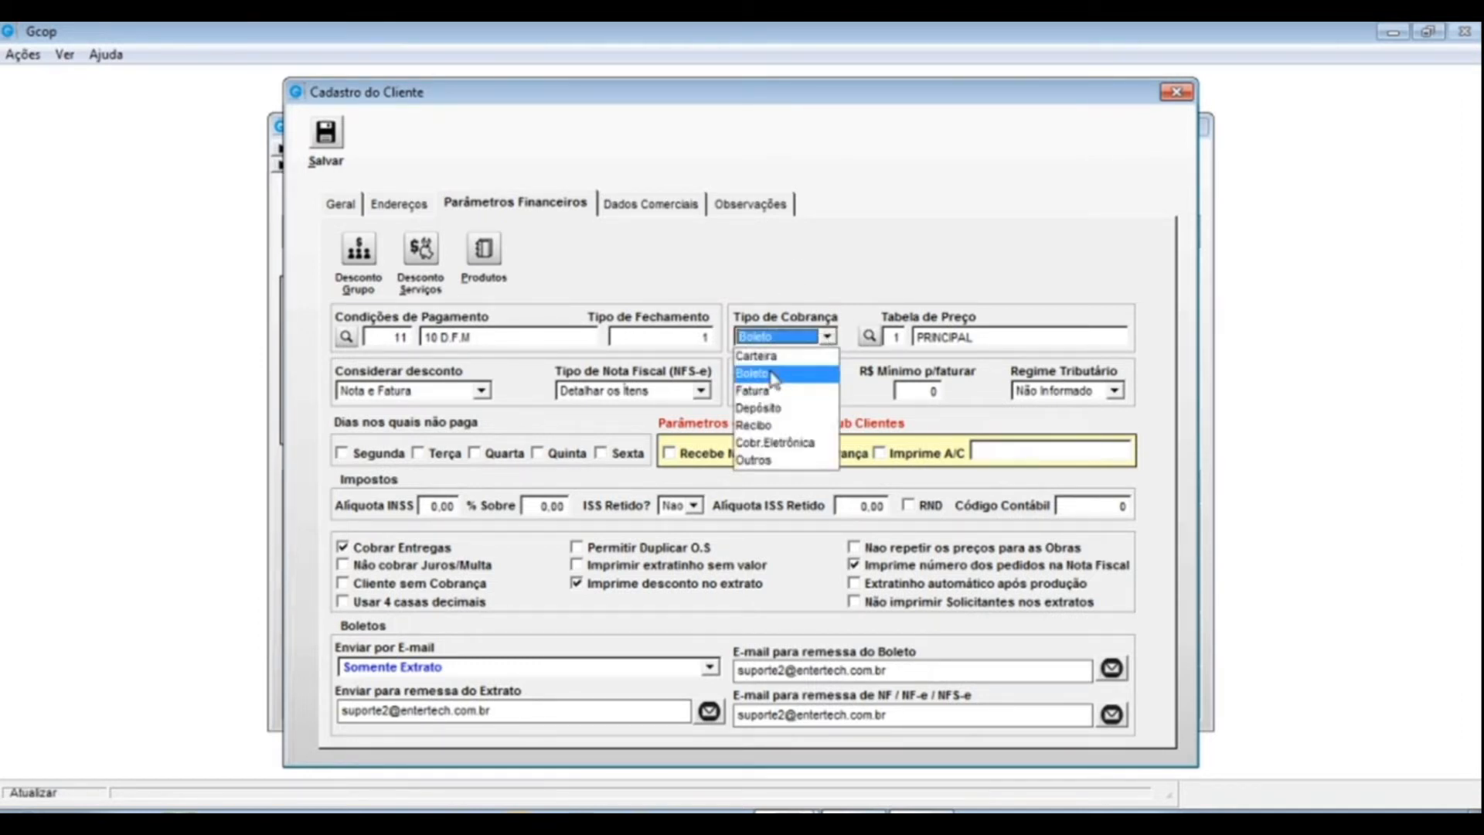
pyautogui.click(840, 278)
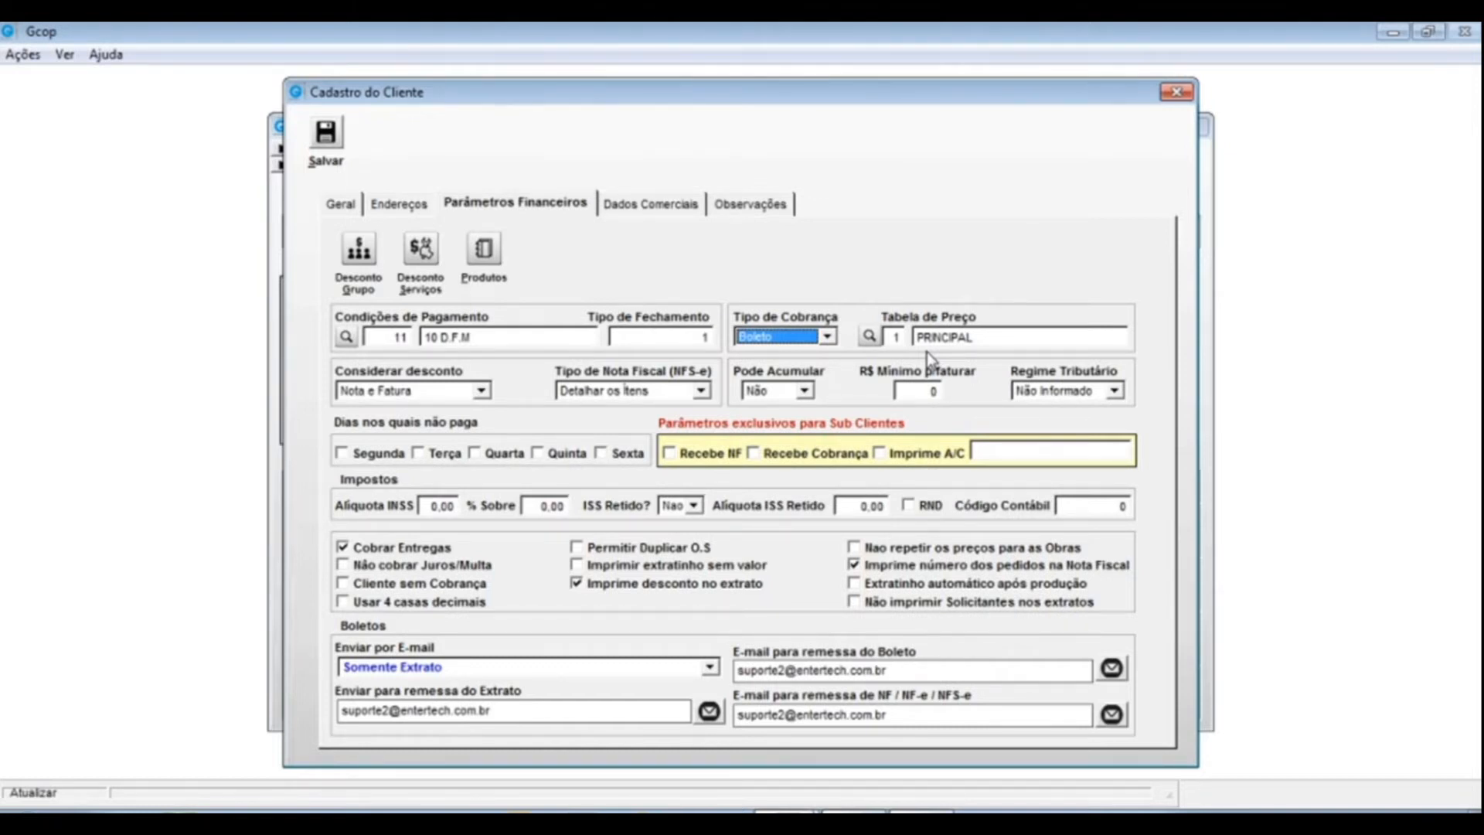
pyautogui.click(871, 337)
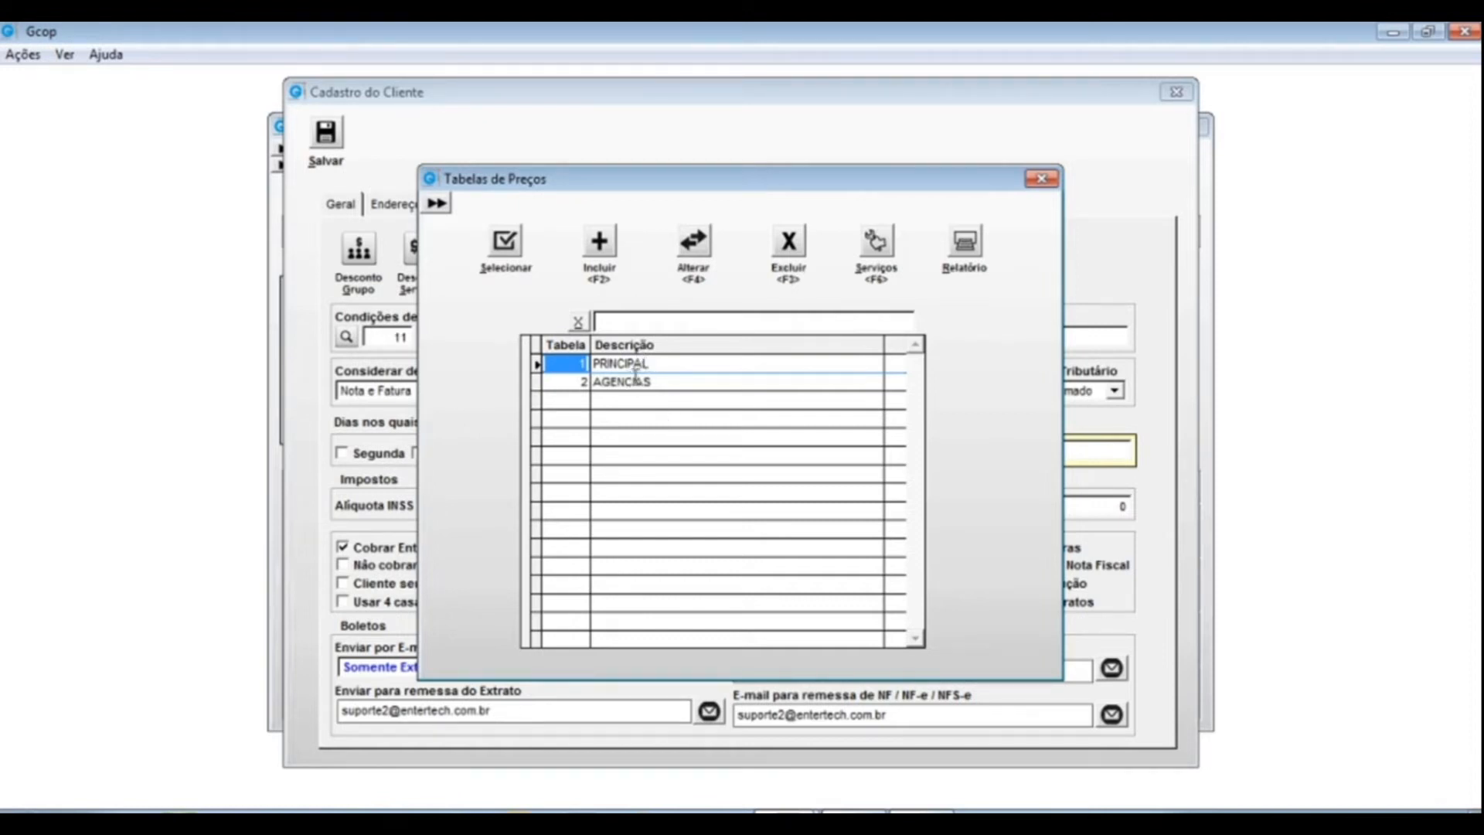
# - Browse the PRINCIPAL and AGENCIAS price tables, then start a new price table
pyautogui.click(643, 363)
pyautogui.click(644, 383)
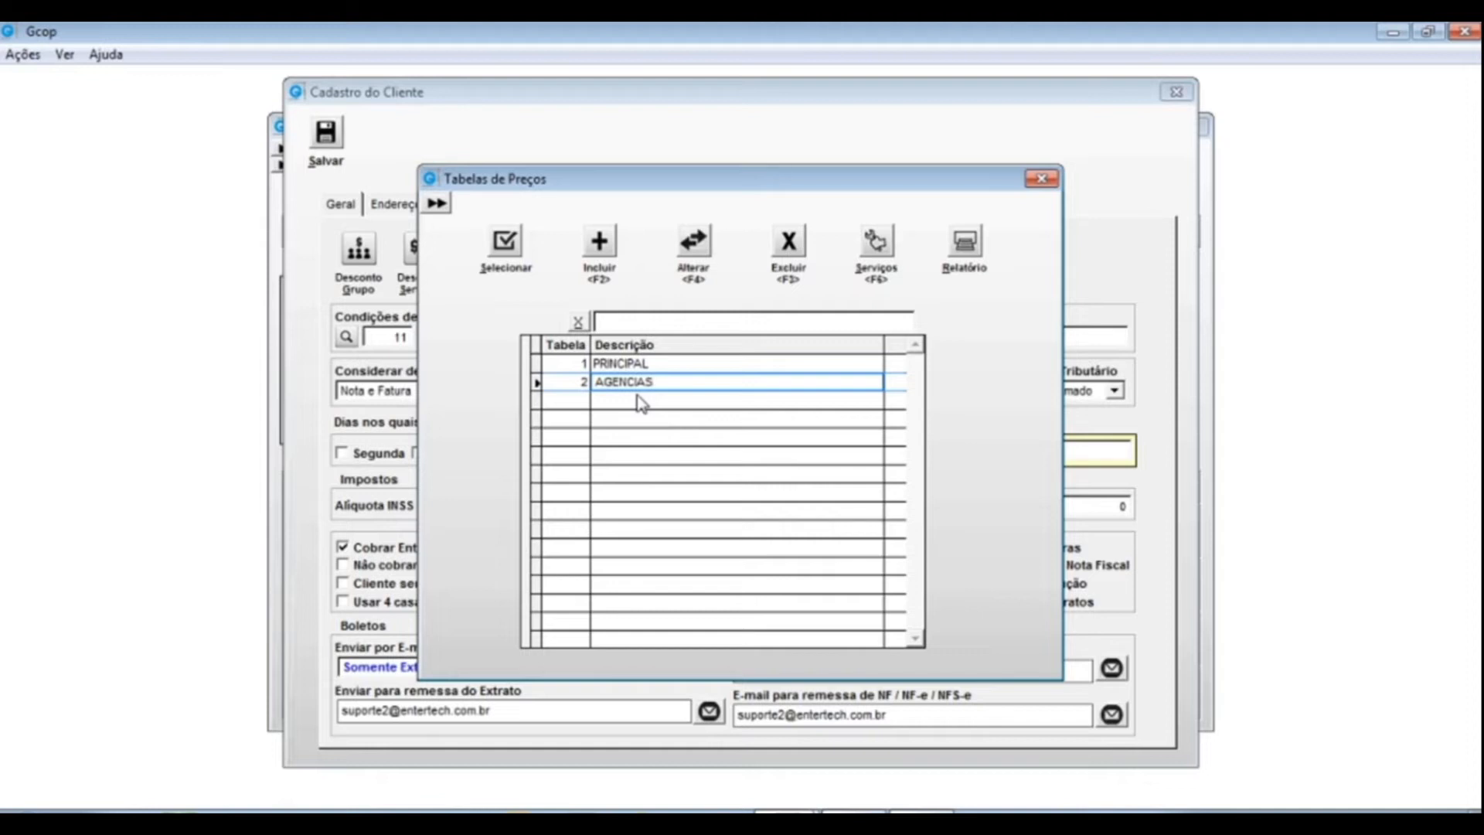
pyautogui.click(665, 363)
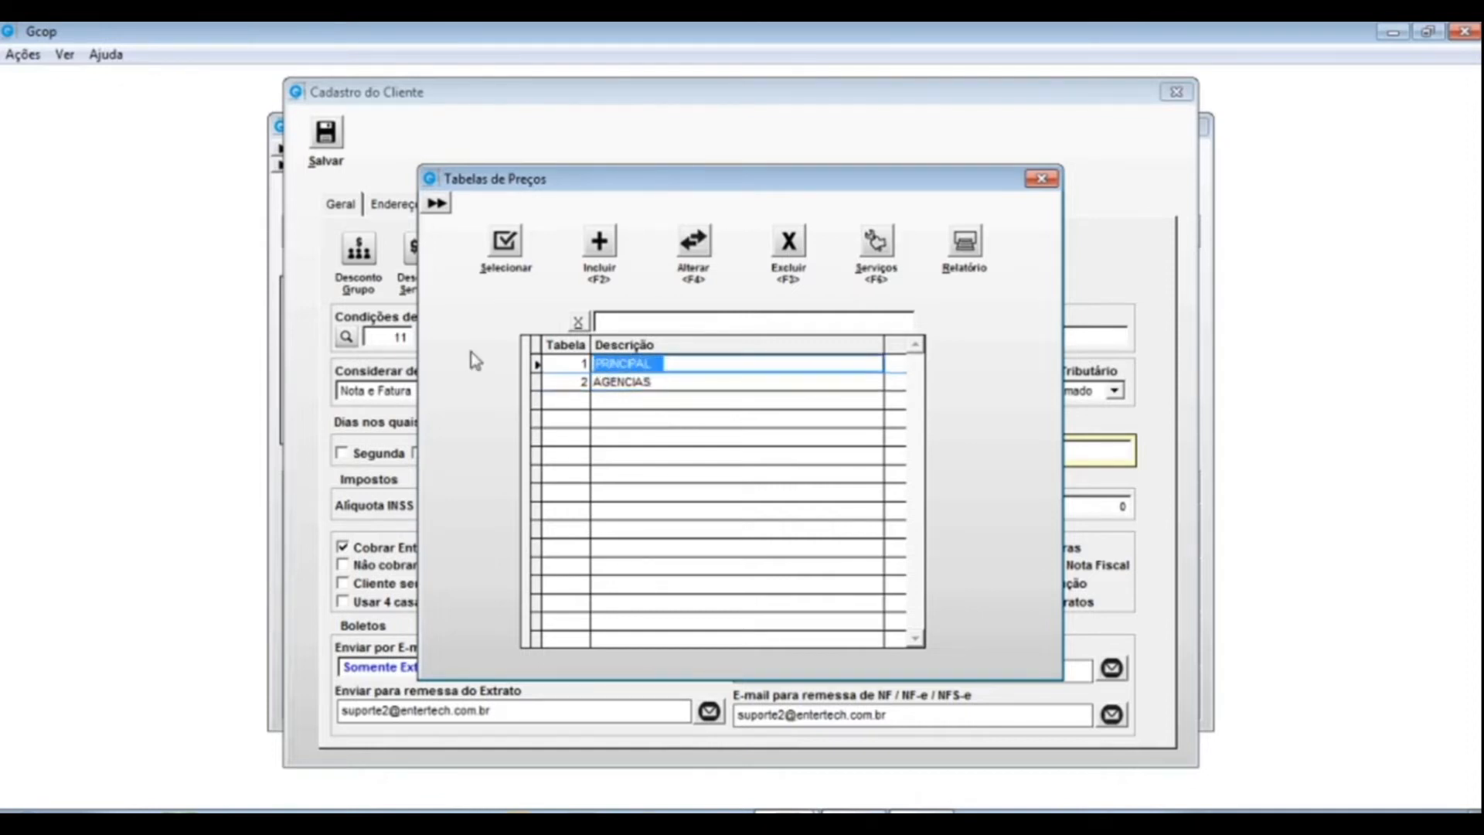
pyautogui.click(699, 383)
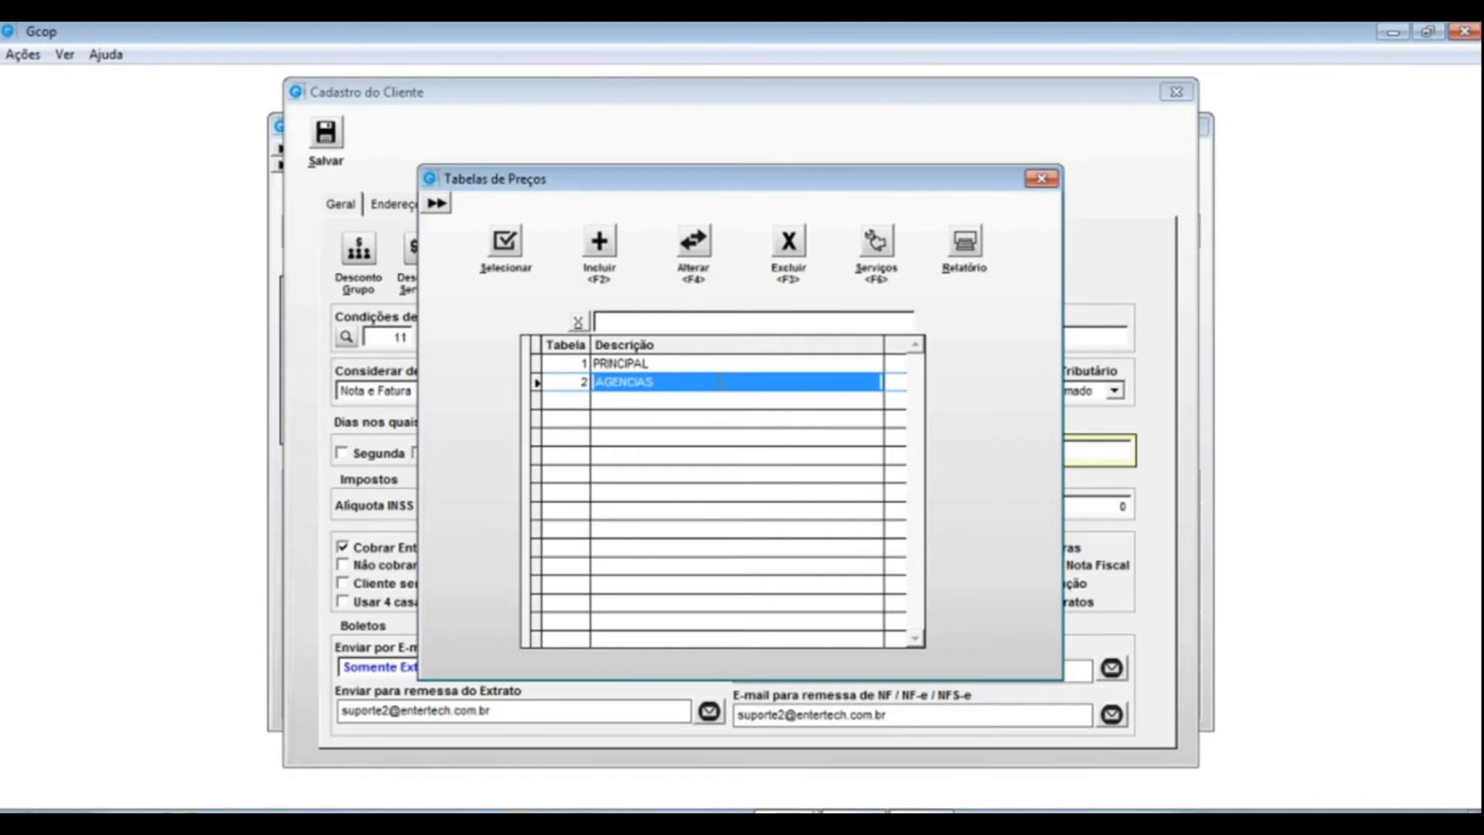
pyautogui.click(667, 362)
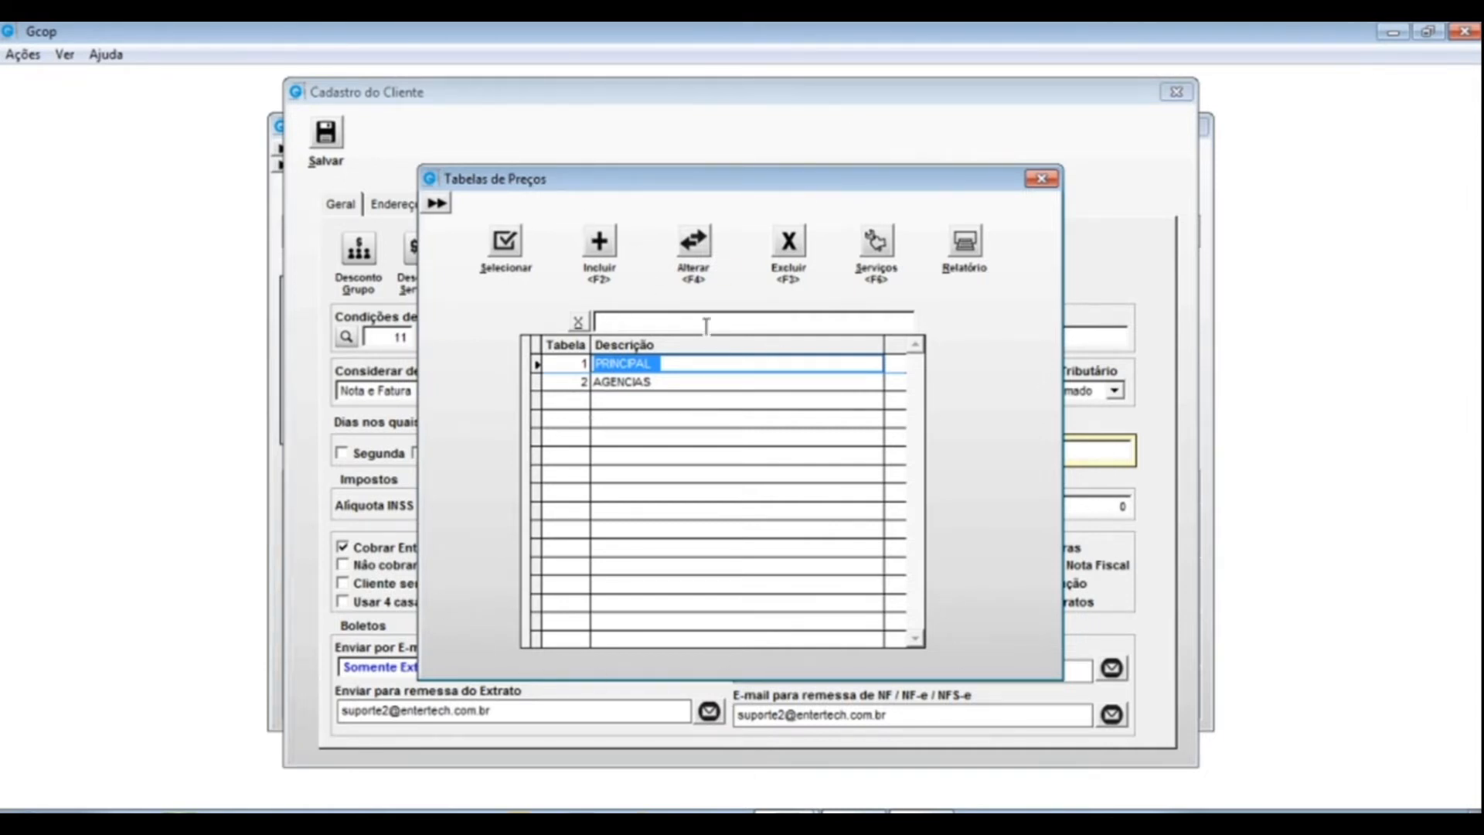
pyautogui.click(601, 243)
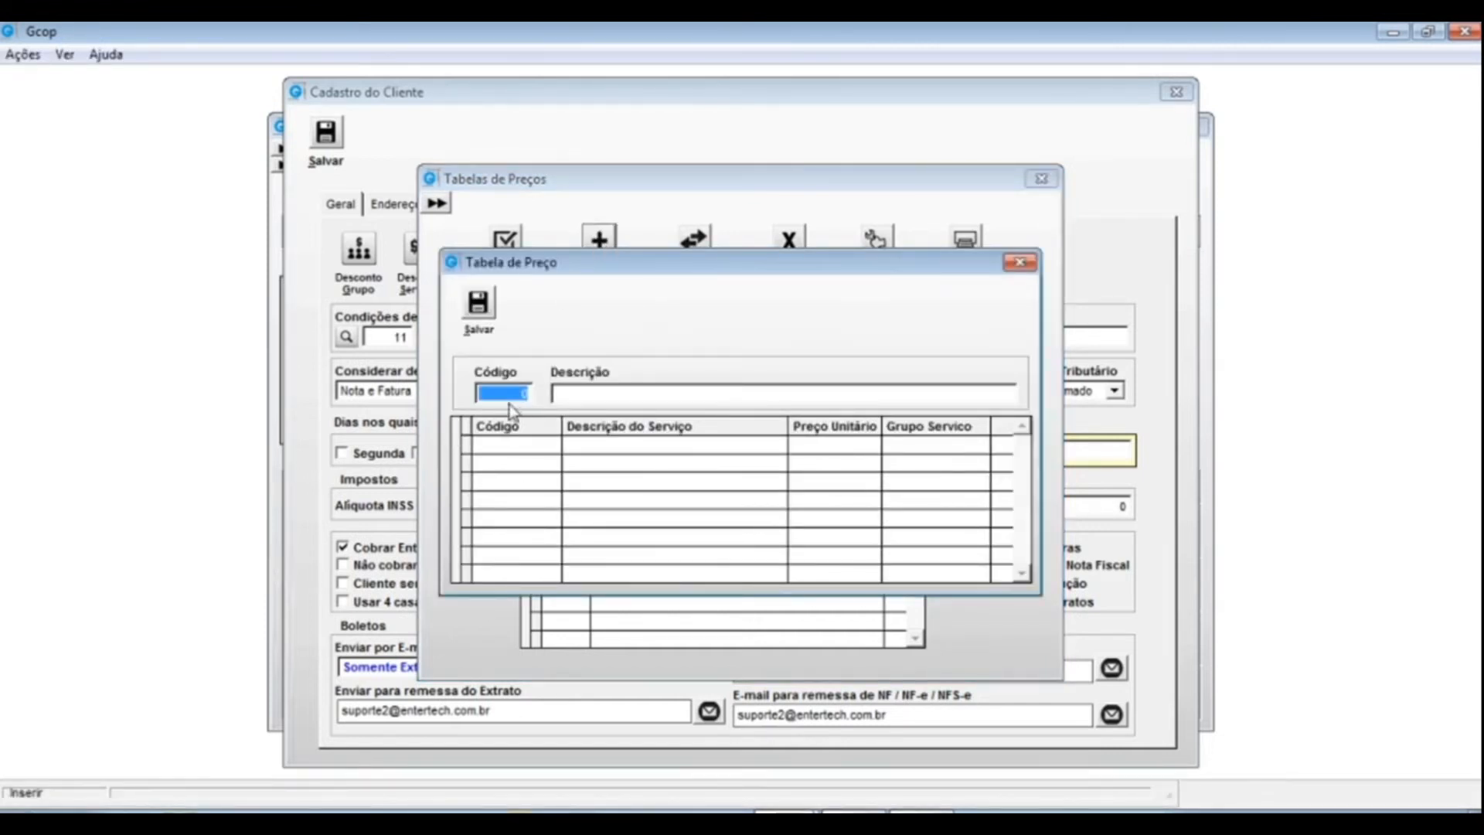
# - Create price table code 3 named MENSALISTAS, save it, and select its new row
pyautogui.moveTo(711, 267); pyautogui.dragTo(660, 437)
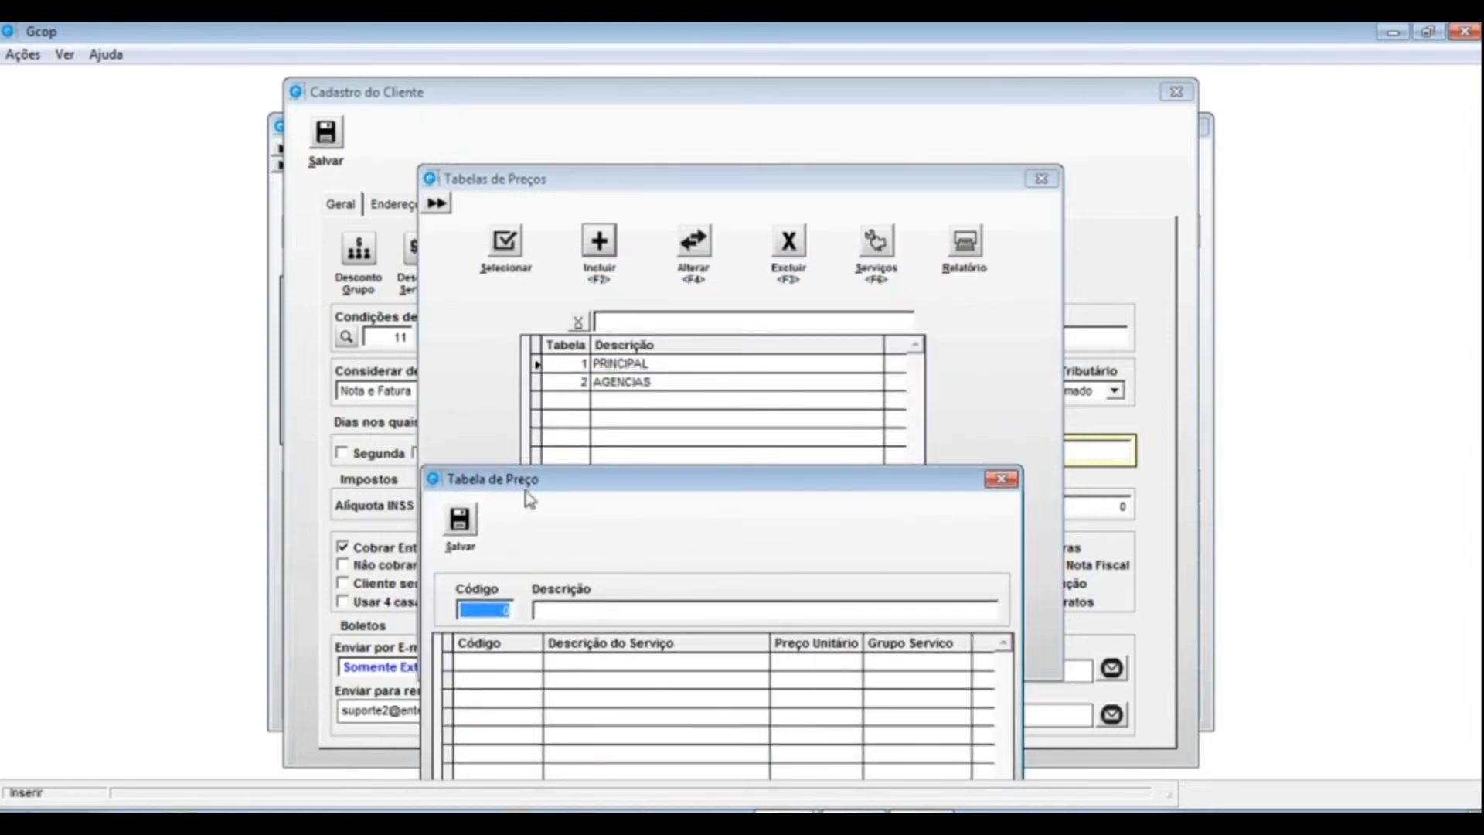
pyautogui.moveTo(641, 473); pyautogui.dragTo(645, 418)
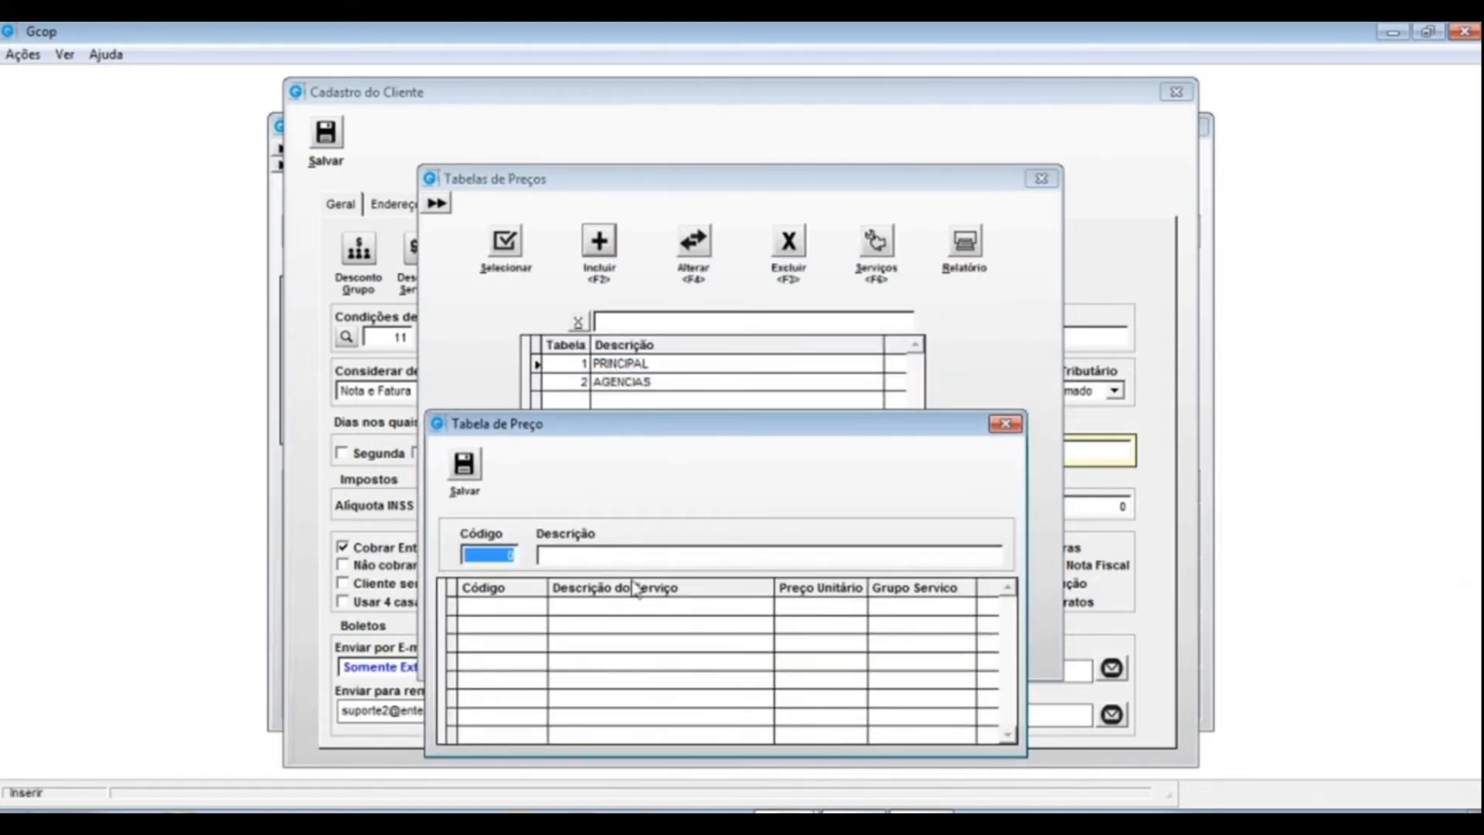
pyautogui.write('3')
pyautogui.press('Tab')
pyautogui.write('MENSALISTAS')
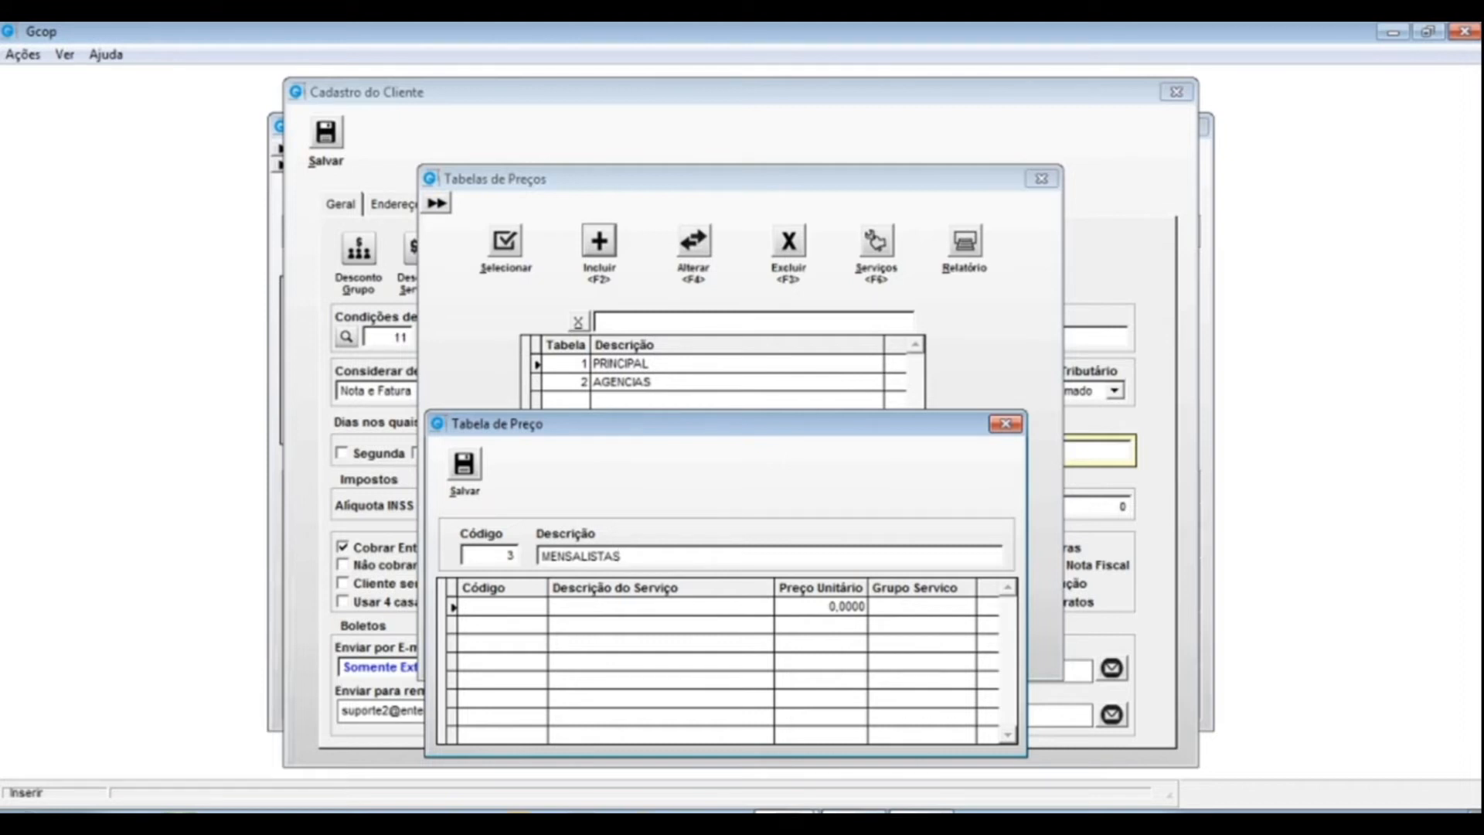
pyautogui.click(464, 473)
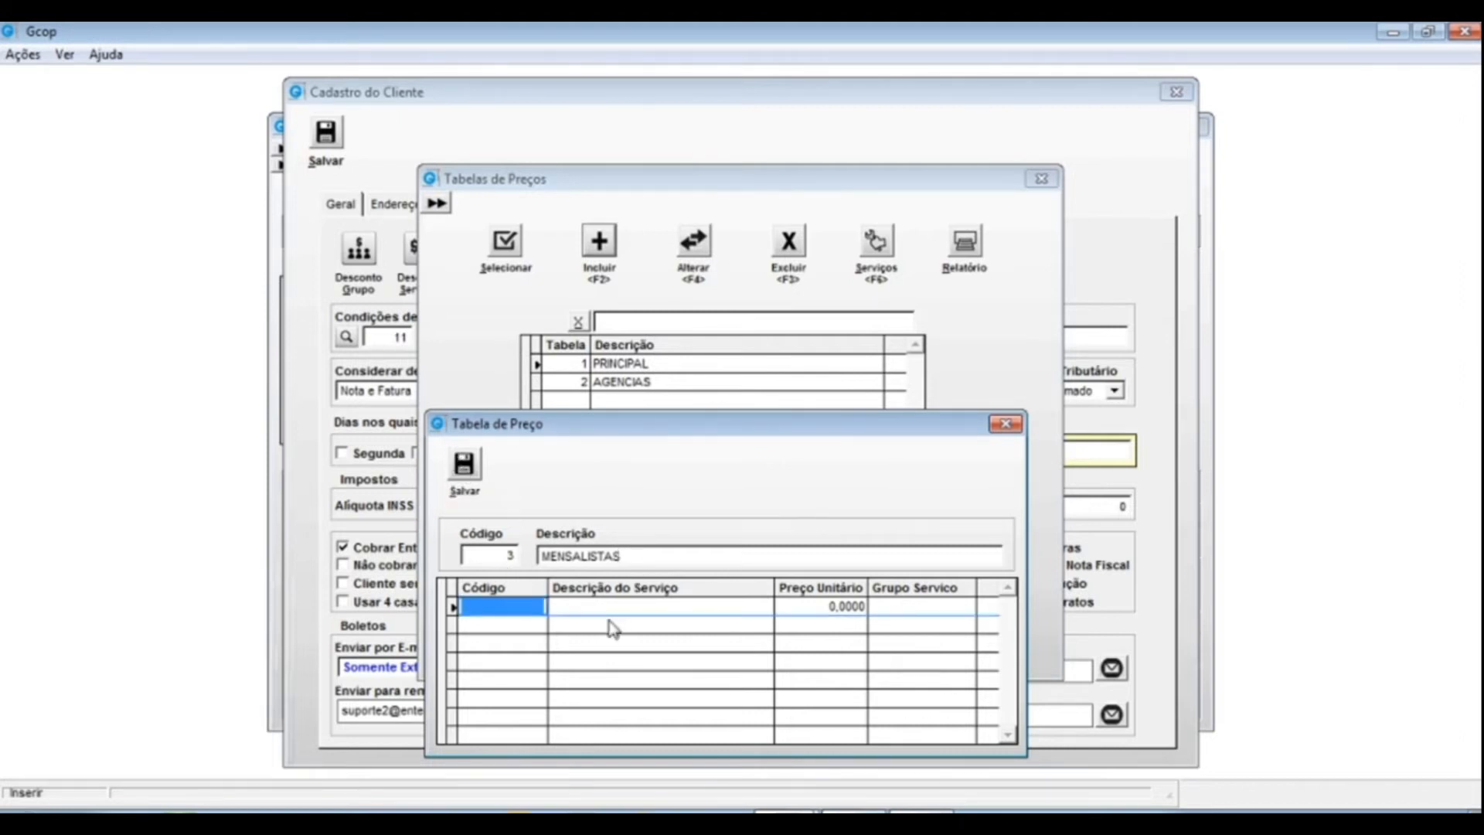
pyautogui.click(1005, 424)
pyautogui.click(634, 399)
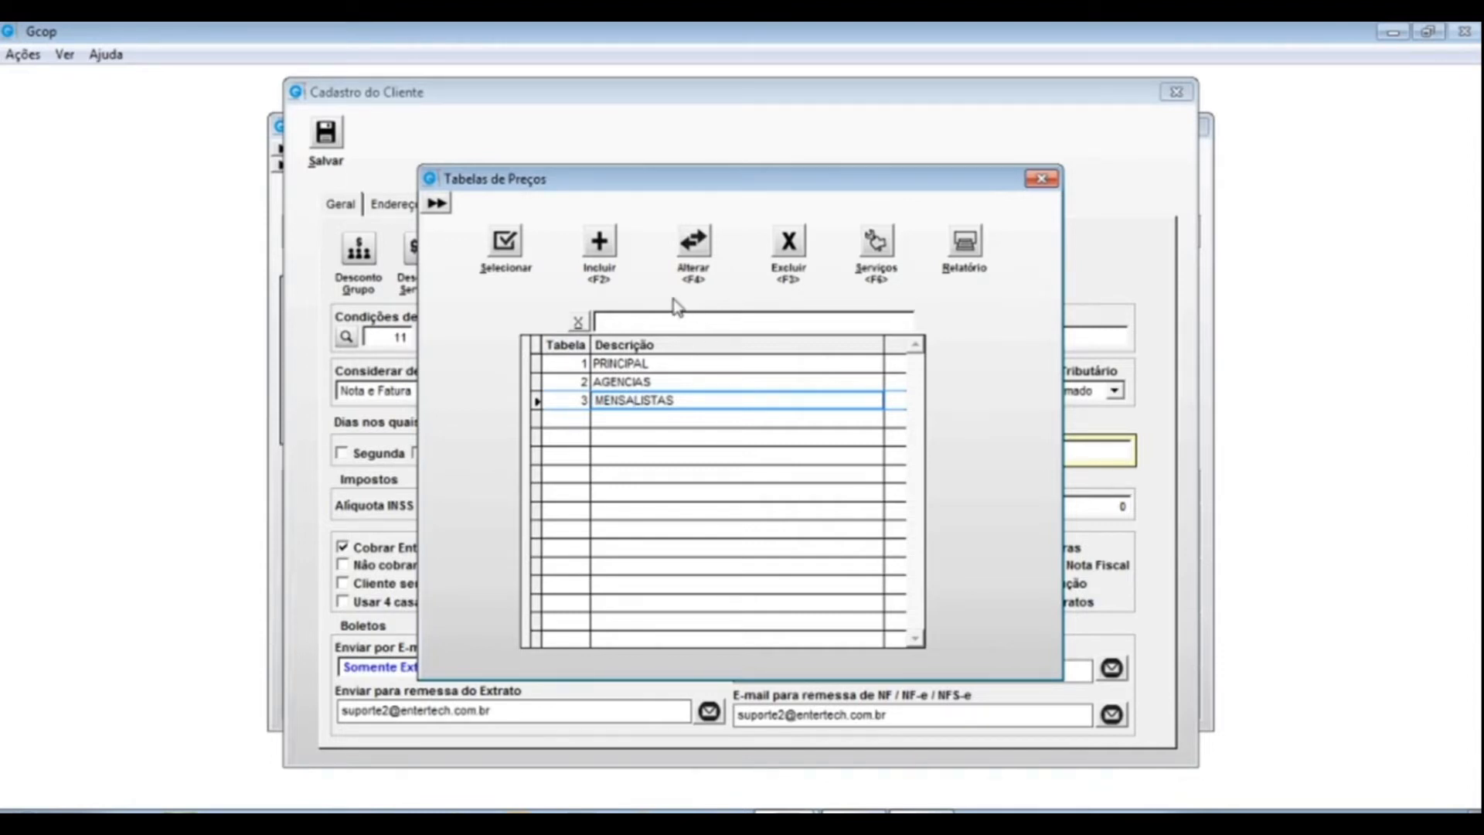
pyautogui.moveTo(683, 402); pyautogui.dragTo(520, 406)
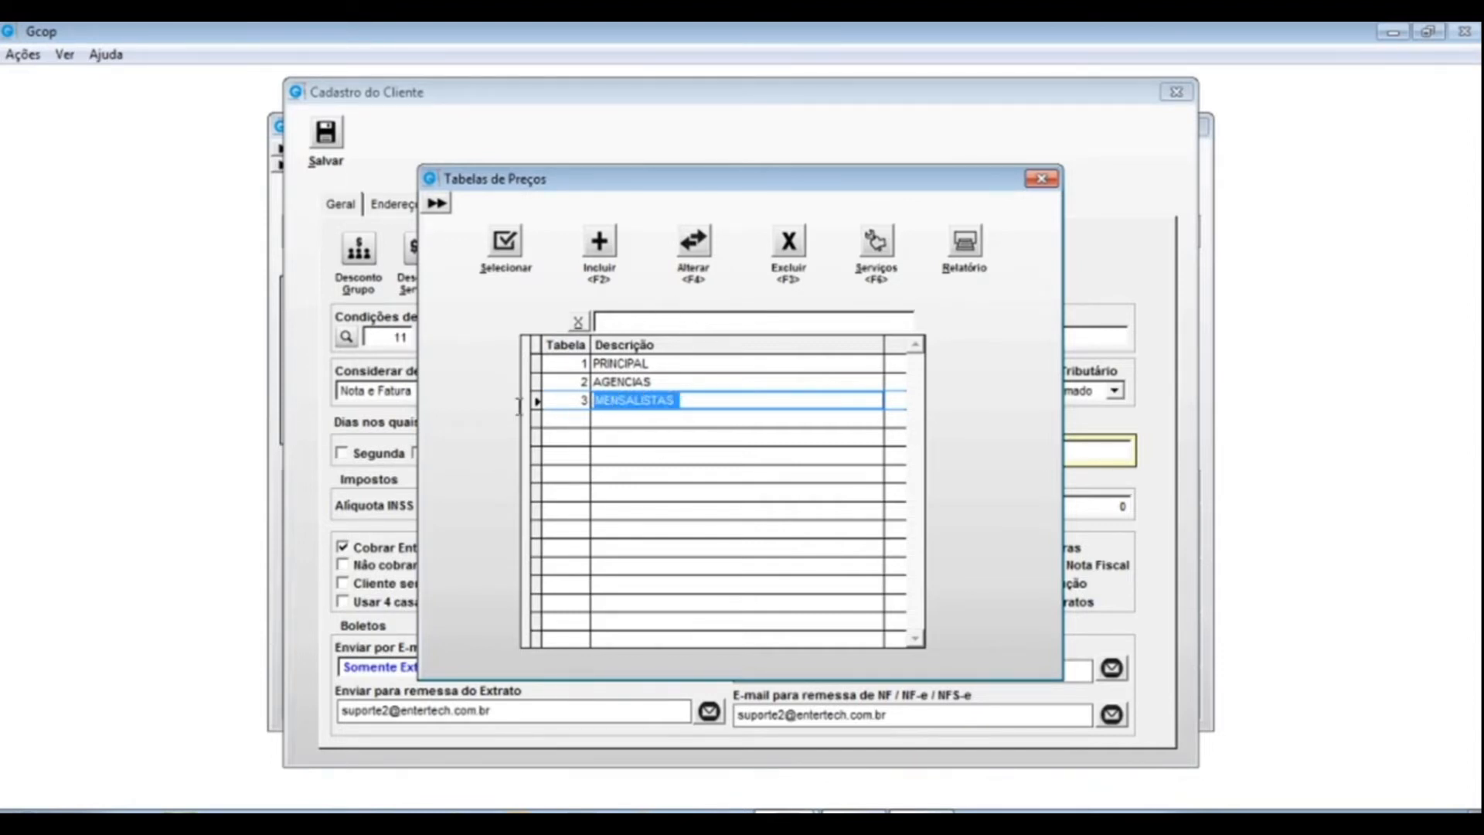
# - Edit MENSALISTAS and add service 01001 (IMPRESSAO COPIA PB A4 75GR) at unit price 1,2000
pyautogui.click(693, 245)
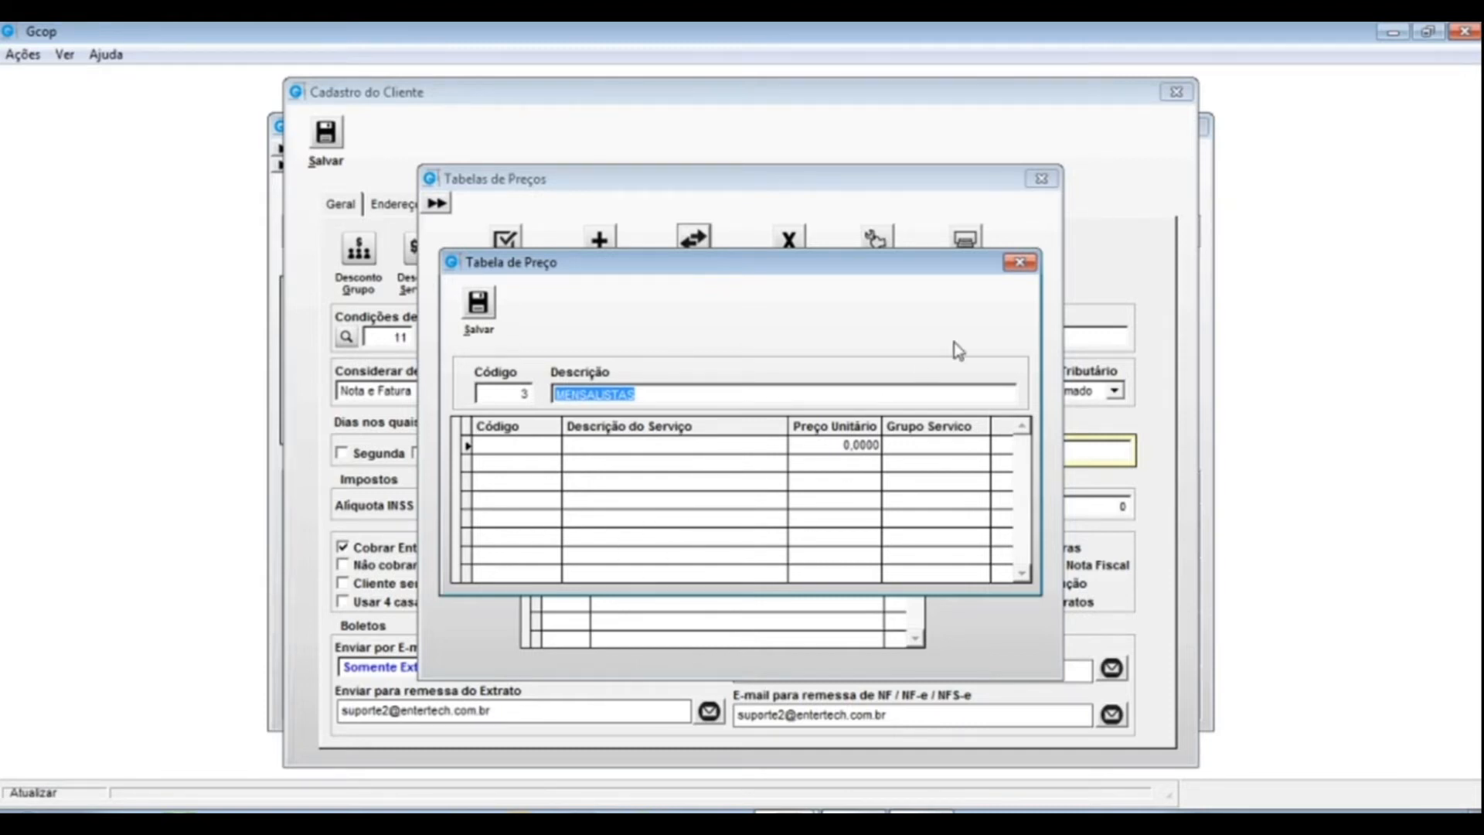
pyautogui.click(501, 445)
pyautogui.write('01001')
pyautogui.press('Return')
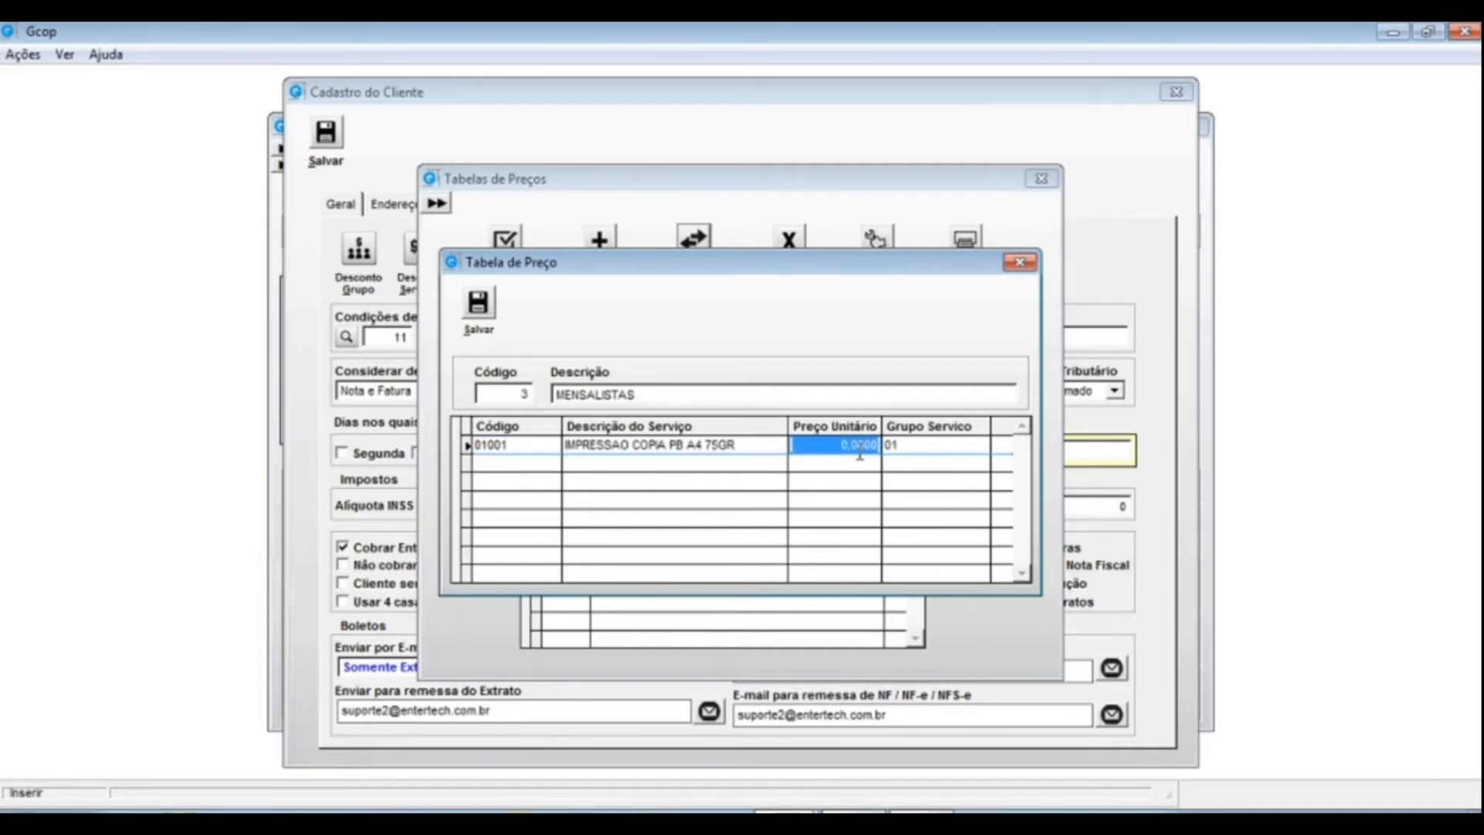
pyautogui.write('1,2')
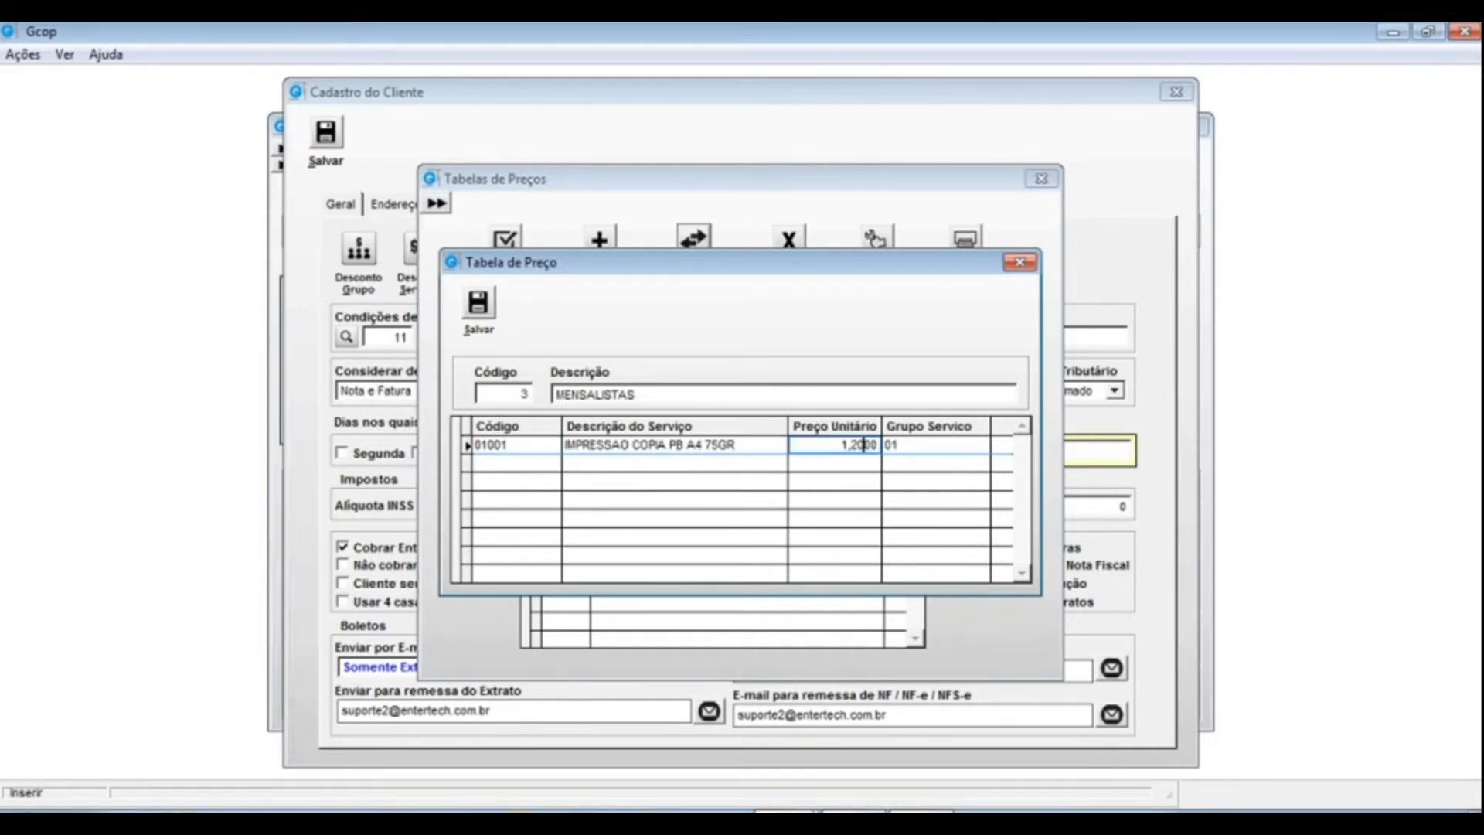
pyautogui.press('Return')
pyautogui.press('Return')
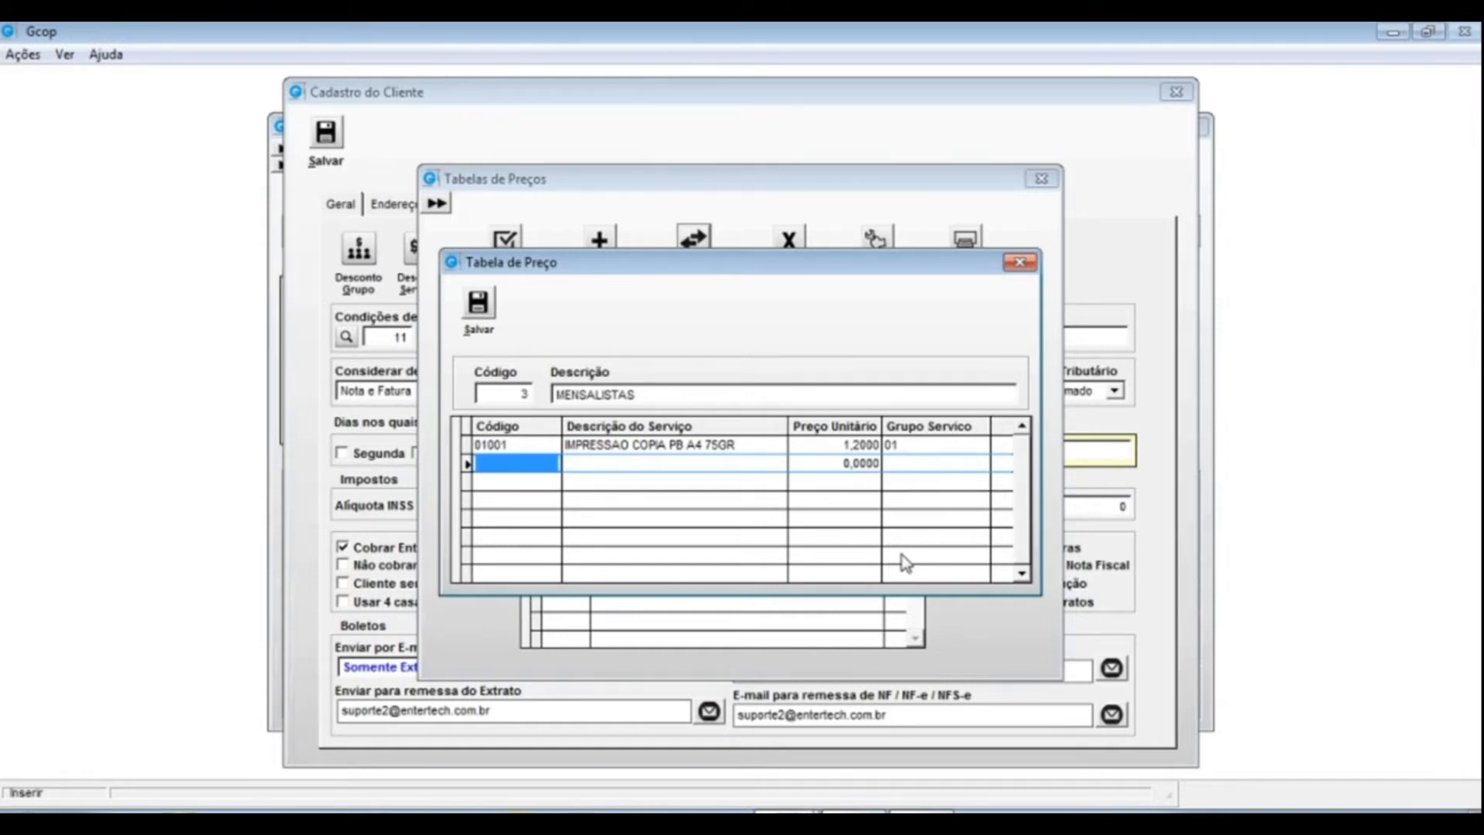
pyautogui.click(766, 445)
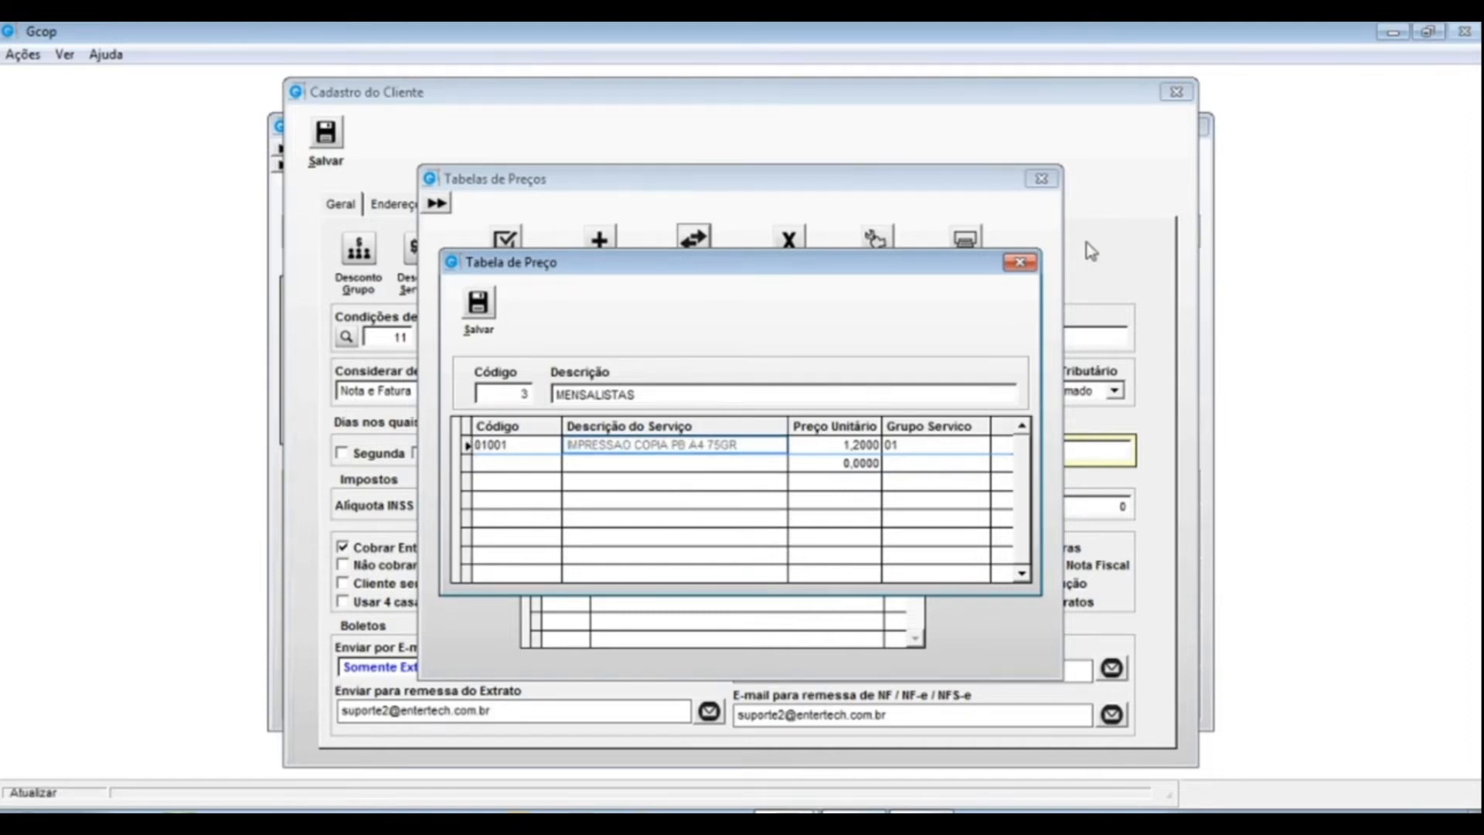
pyautogui.moveTo(742, 263); pyautogui.dragTo(729, 400)
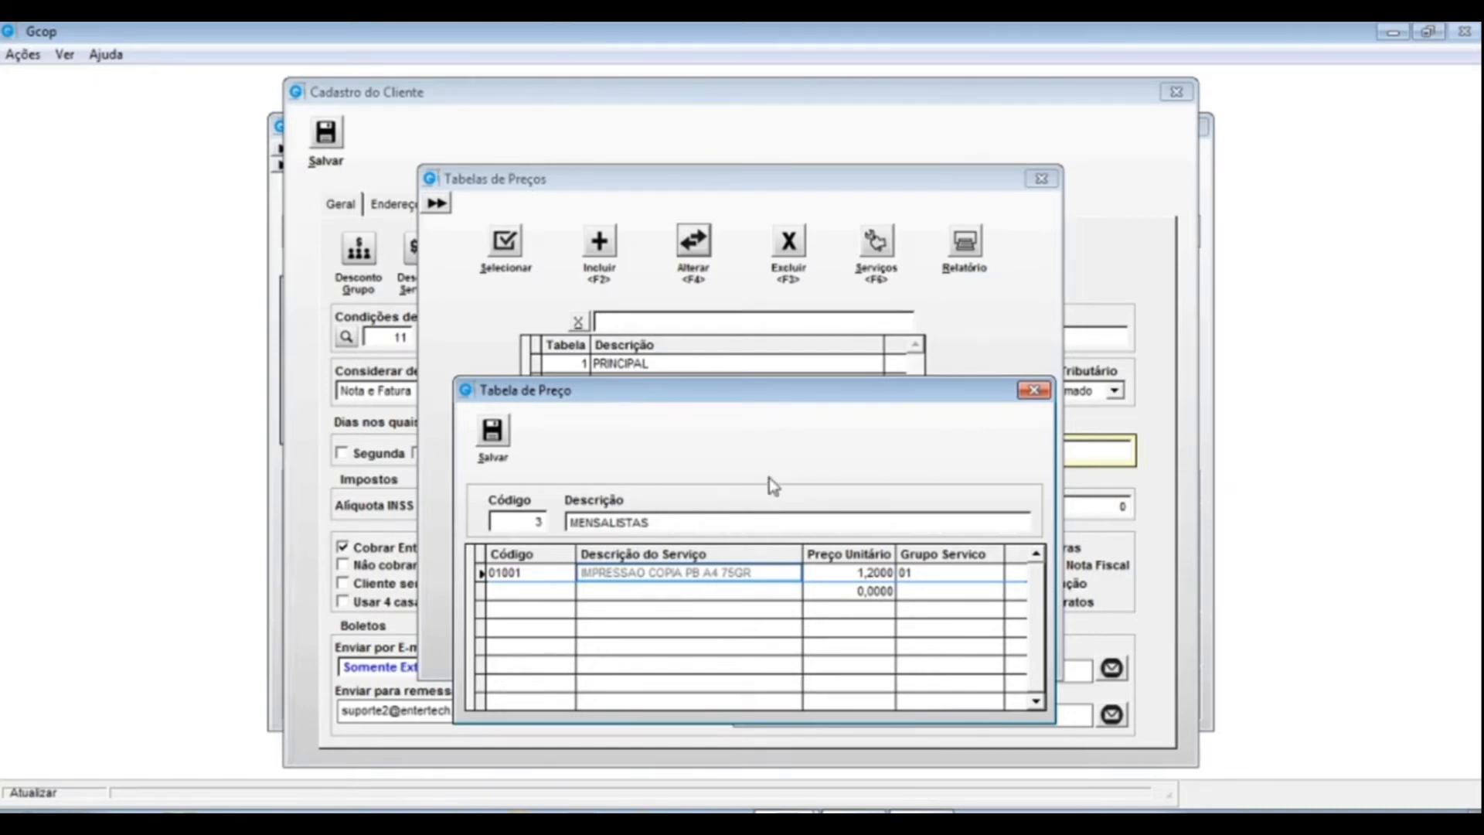
# - Try to delete the MENSALISTAS price table and dismiss the error that it still holds prices
pyautogui.click(1028, 389)
pyautogui.click(643, 382)
pyautogui.click(642, 399)
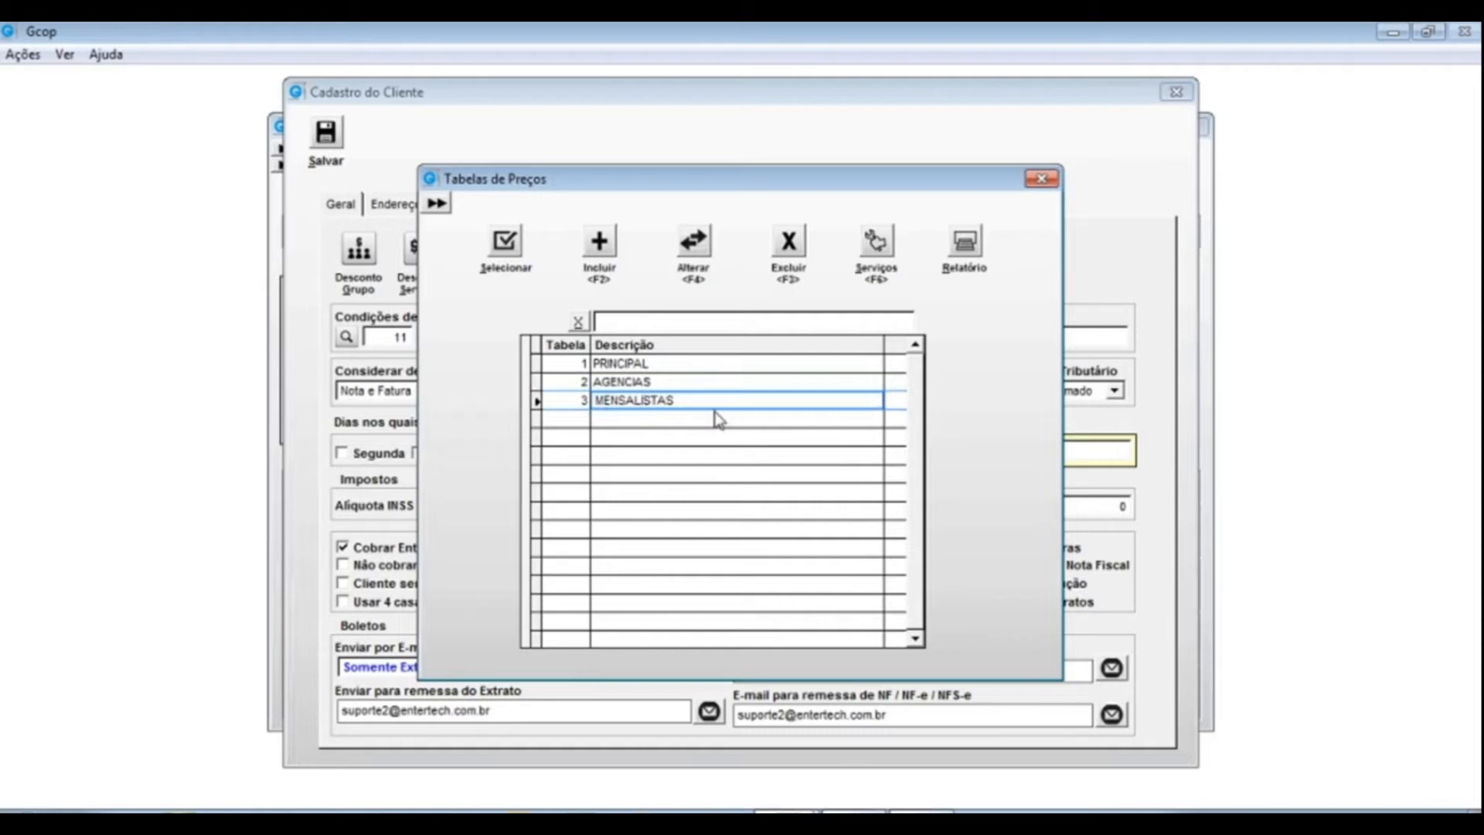
pyautogui.doubleClick(690, 398)
pyautogui.click(804, 243)
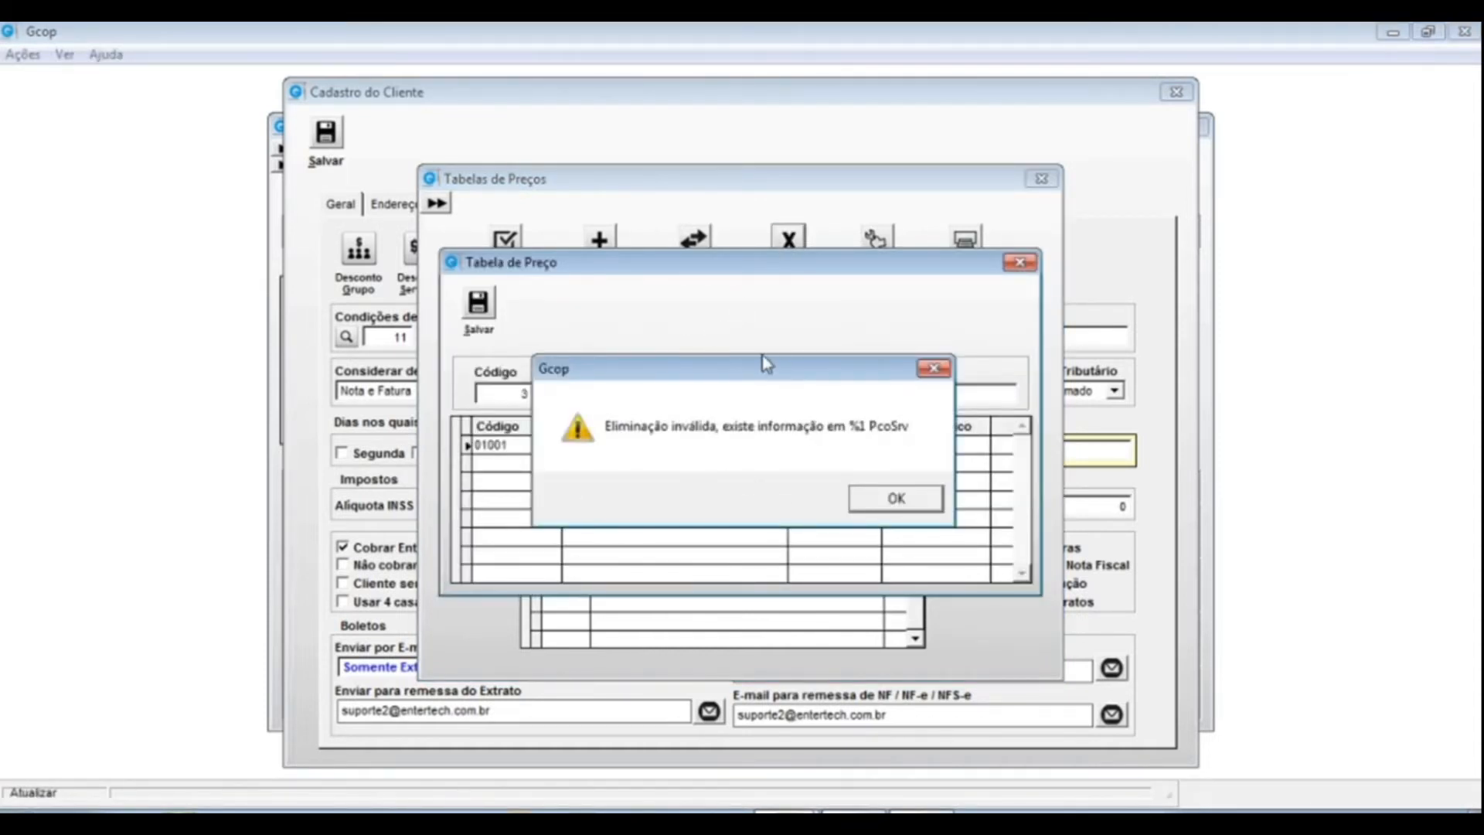
pyautogui.moveTo(758, 375); pyautogui.dragTo(735, 211)
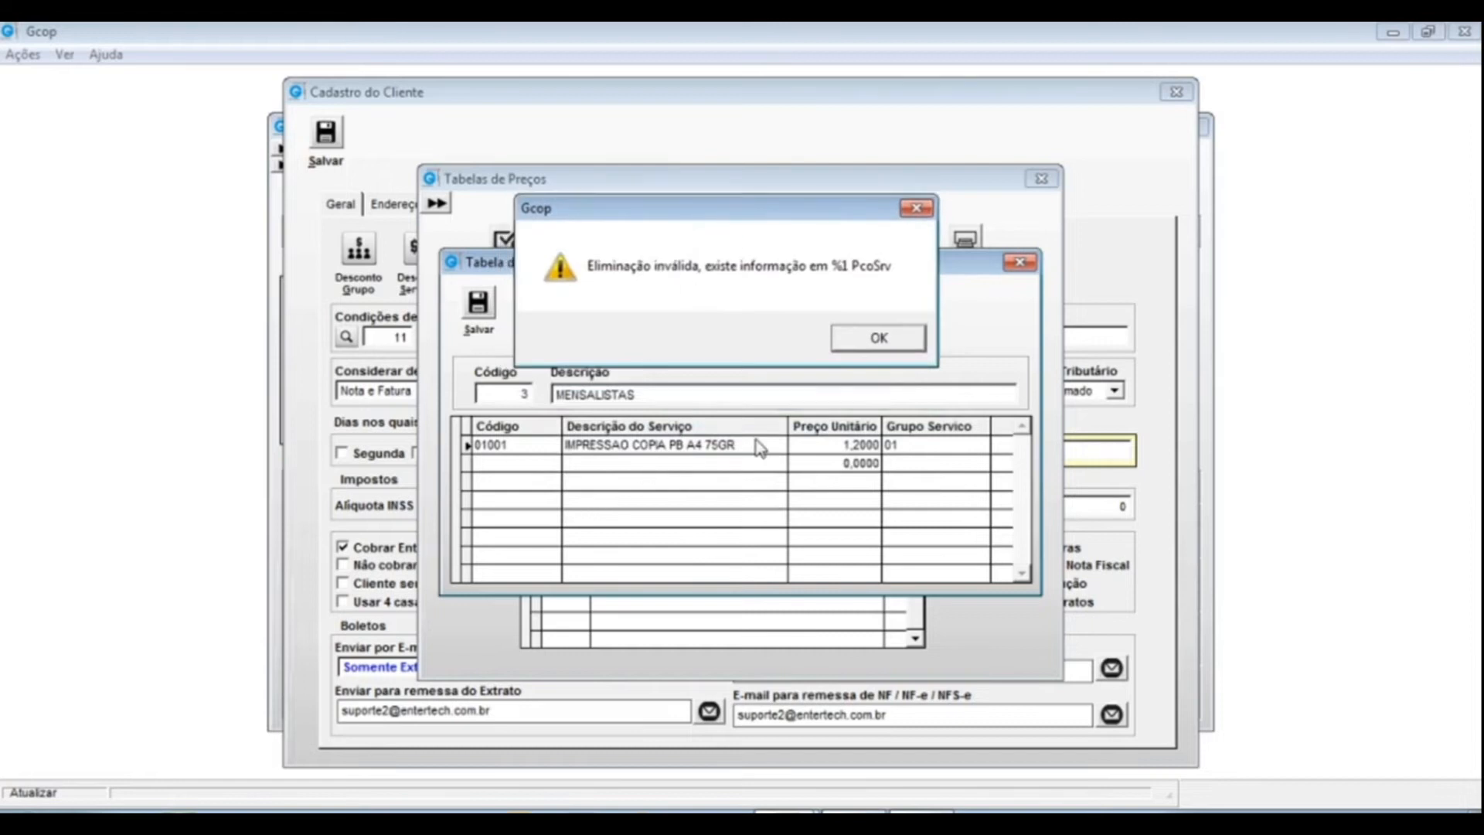
pyautogui.click(867, 337)
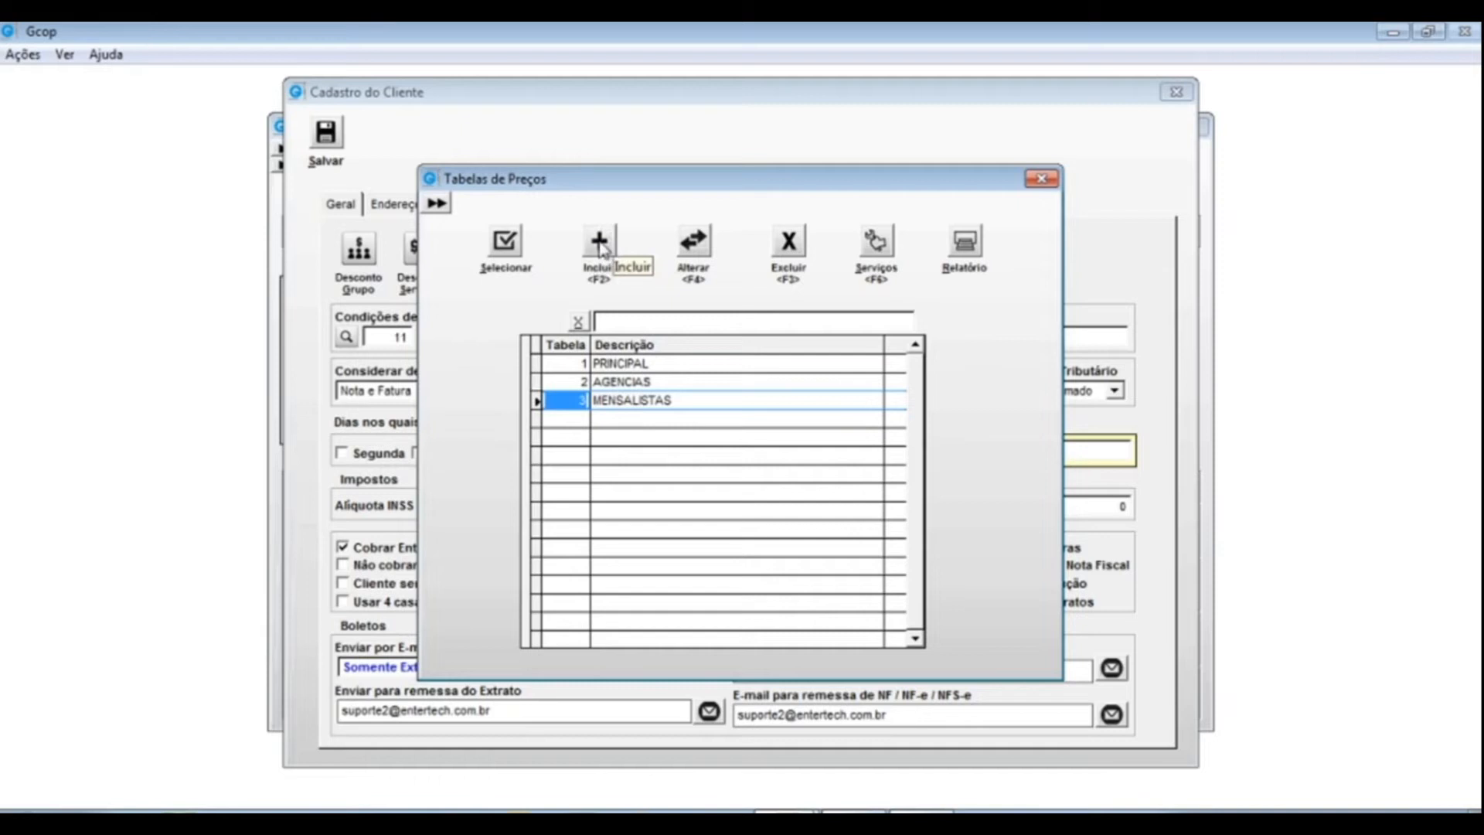
# - Show the services priced in the MENSALISTAS table
pyautogui.click(693, 243)
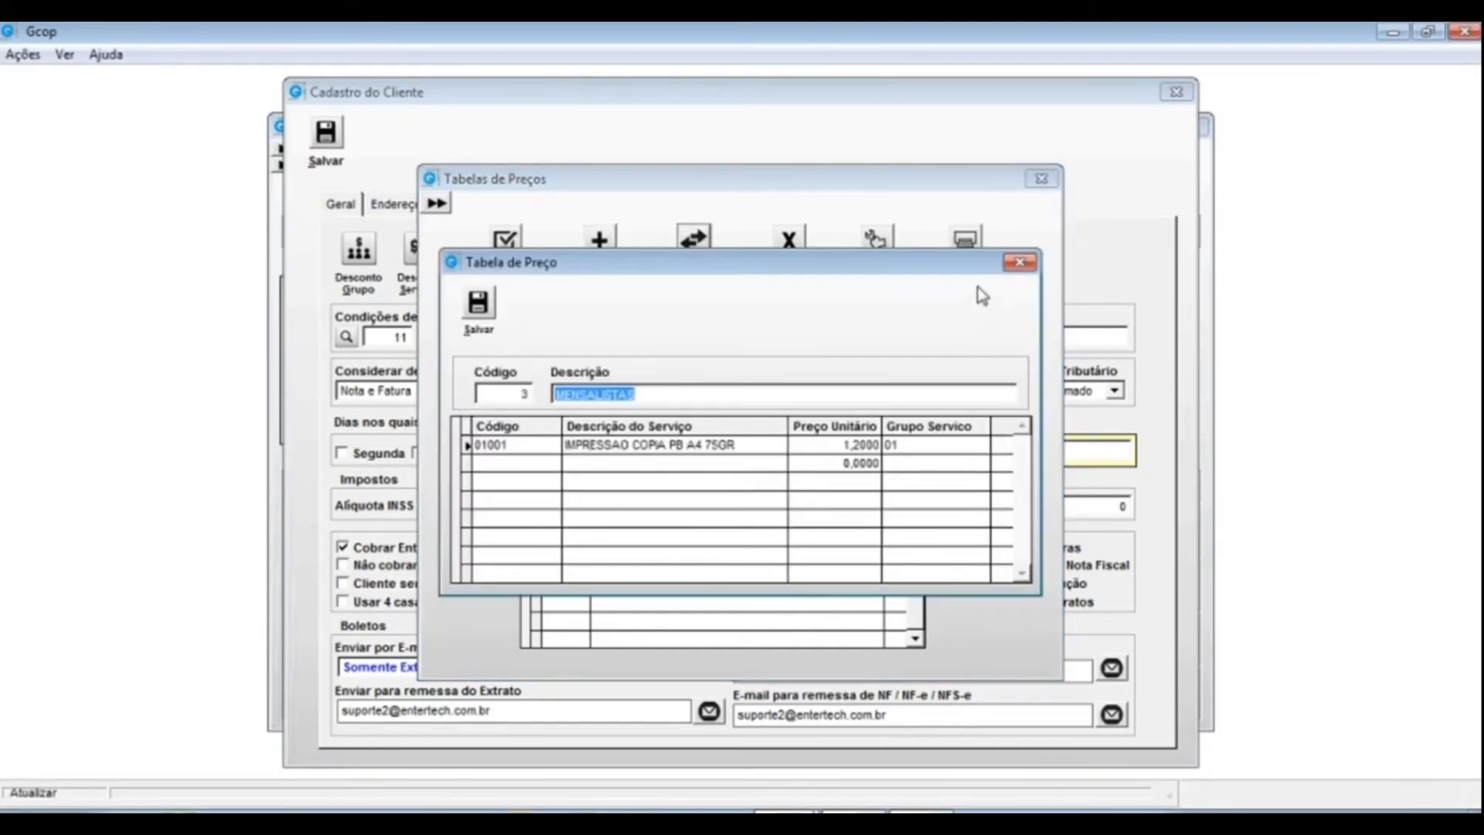
pyautogui.click(1016, 266)
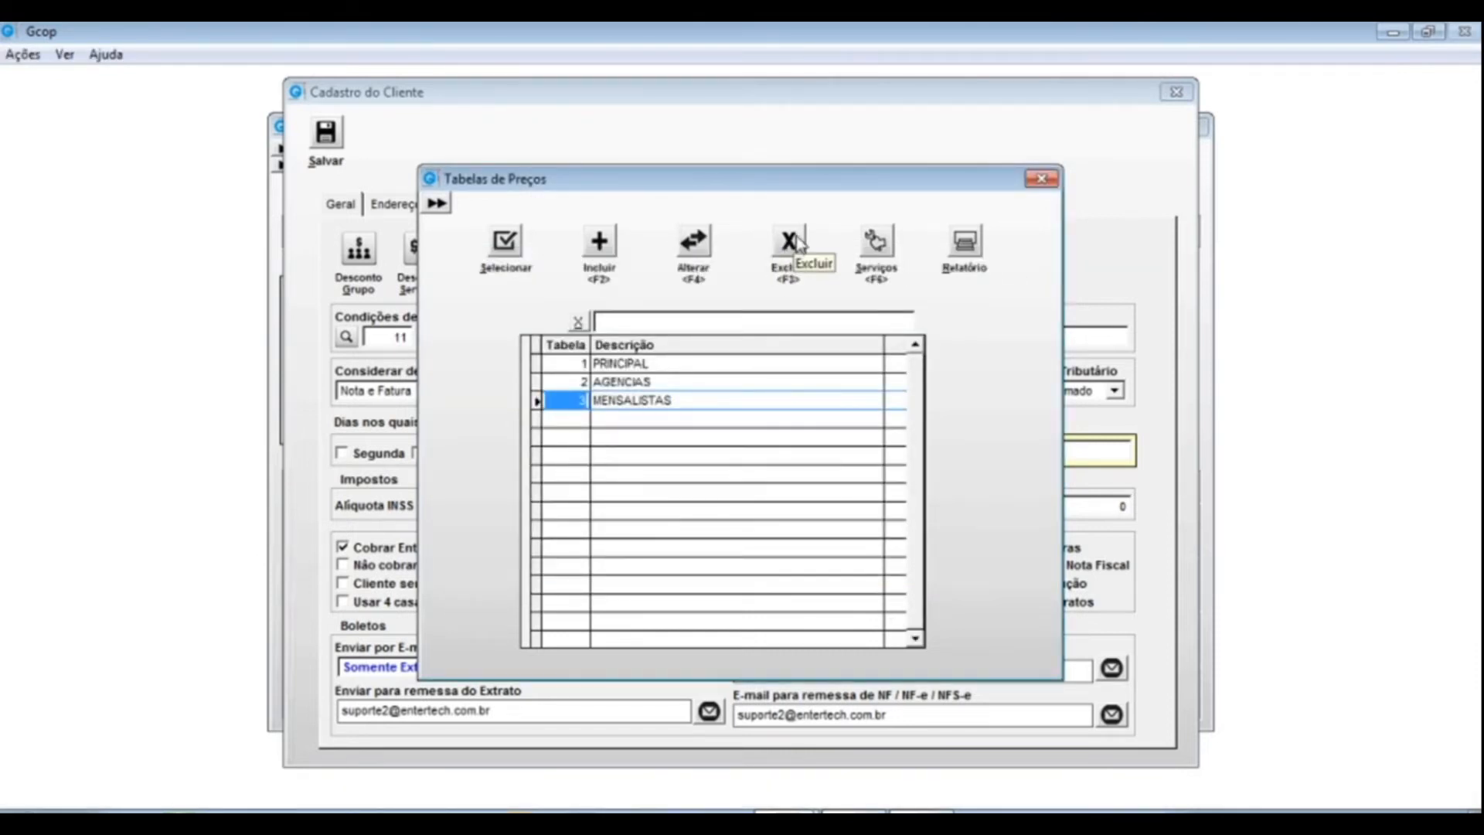
pyautogui.click(875, 246)
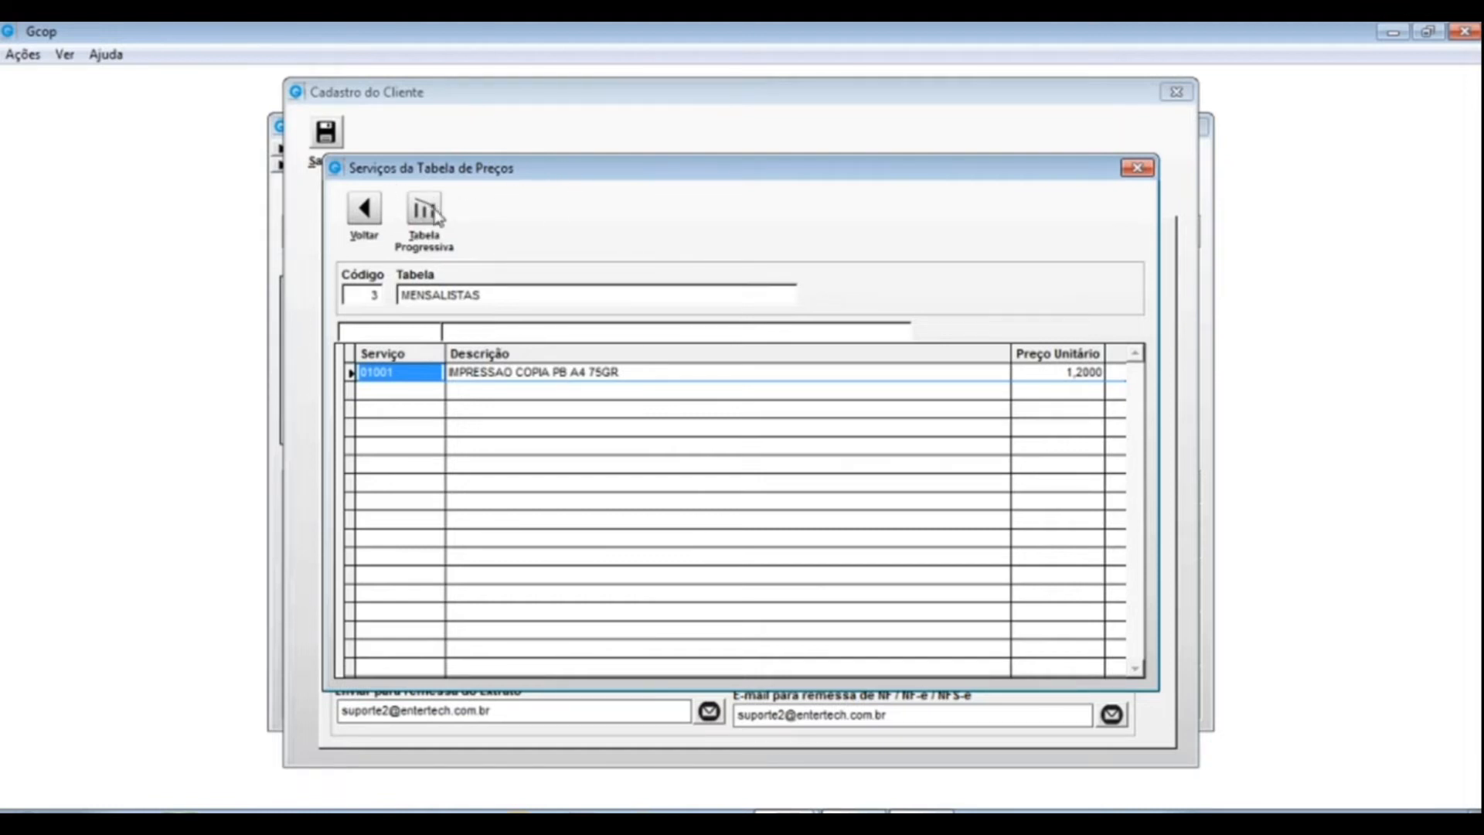
# - Open the progressive pricing for service 01001, priced at 1,2000
pyautogui.click(1043, 374)
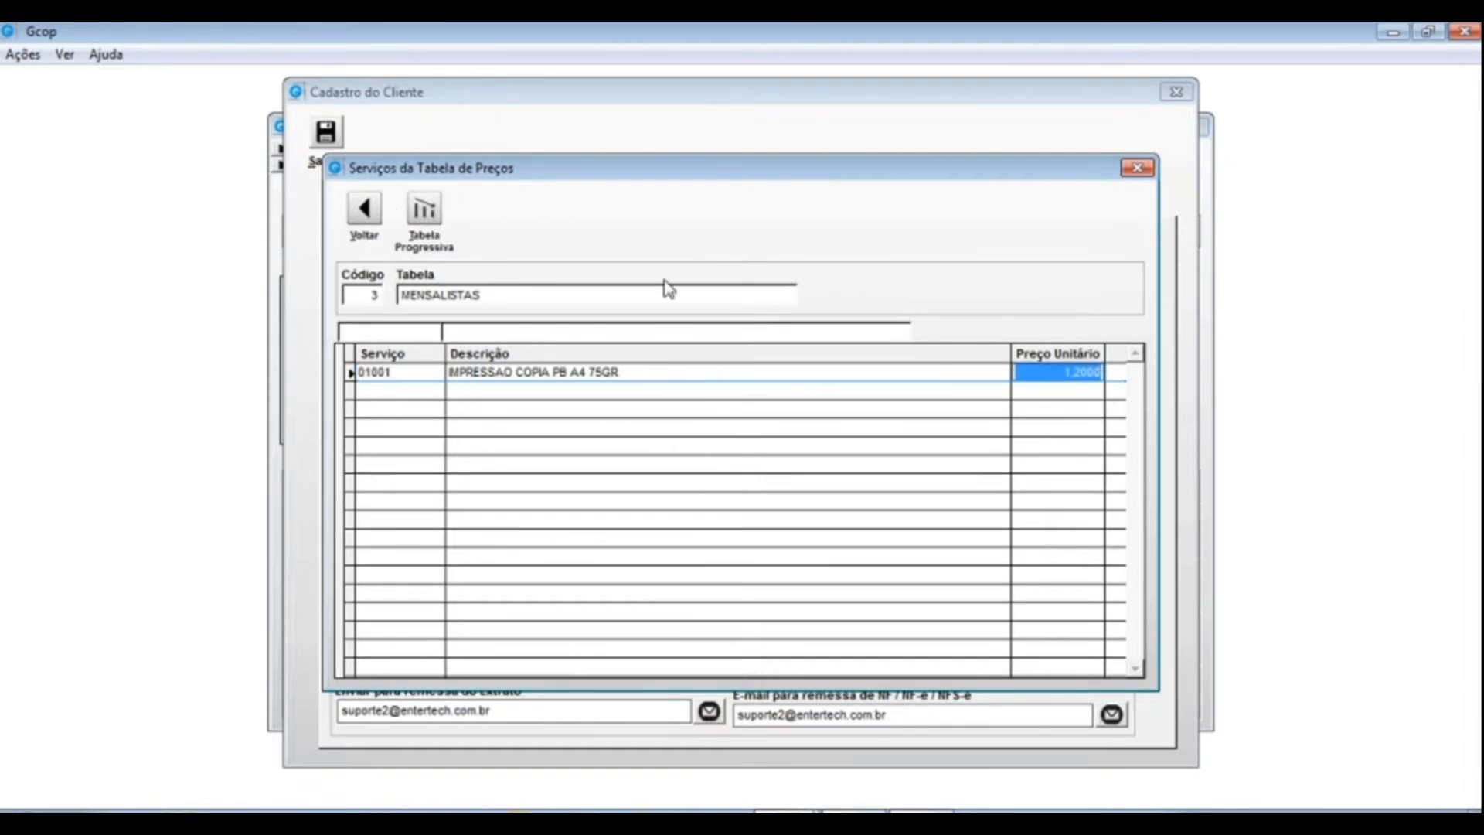
pyautogui.click(639, 379)
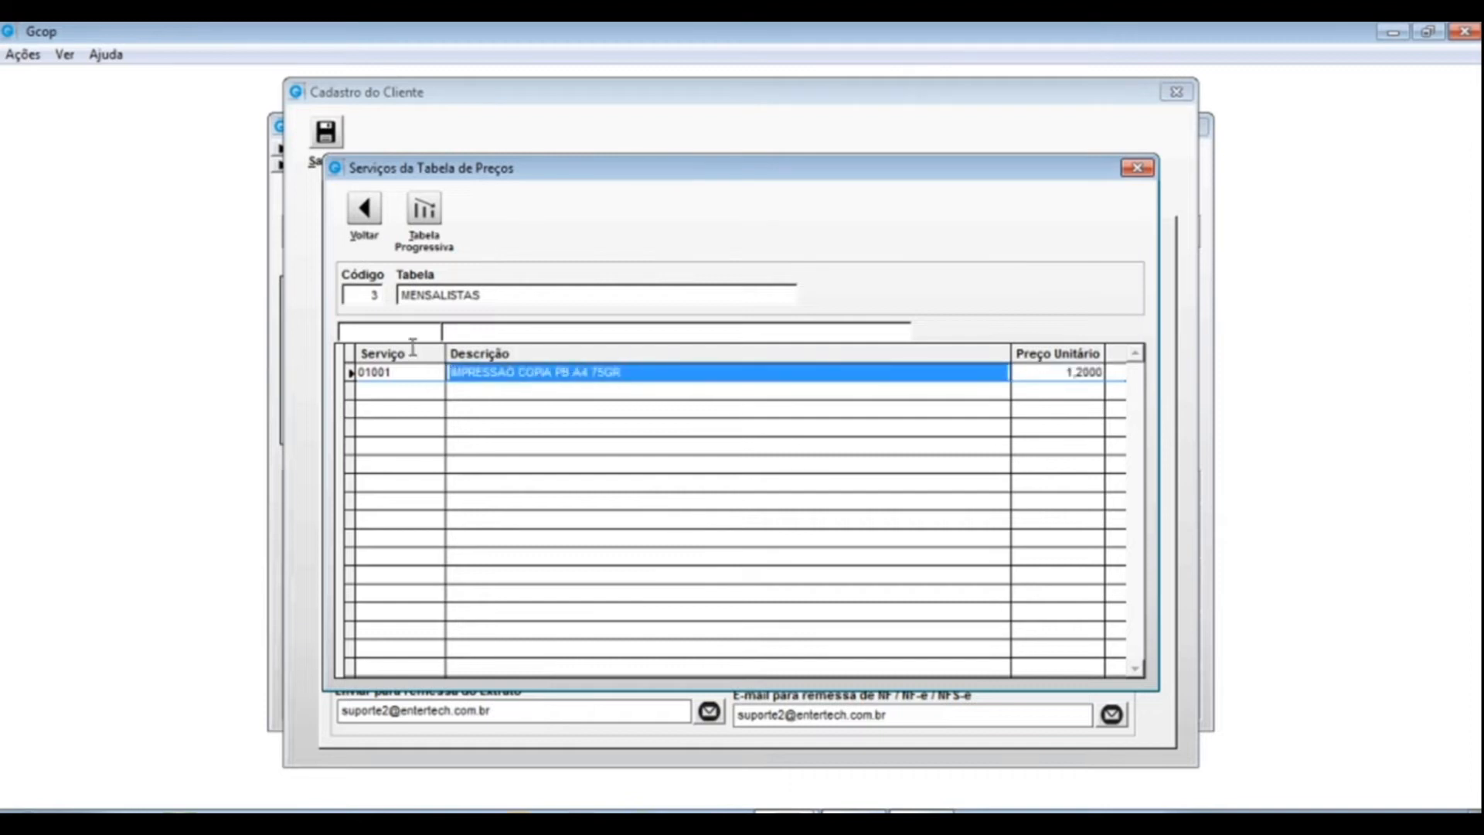
pyautogui.click(425, 210)
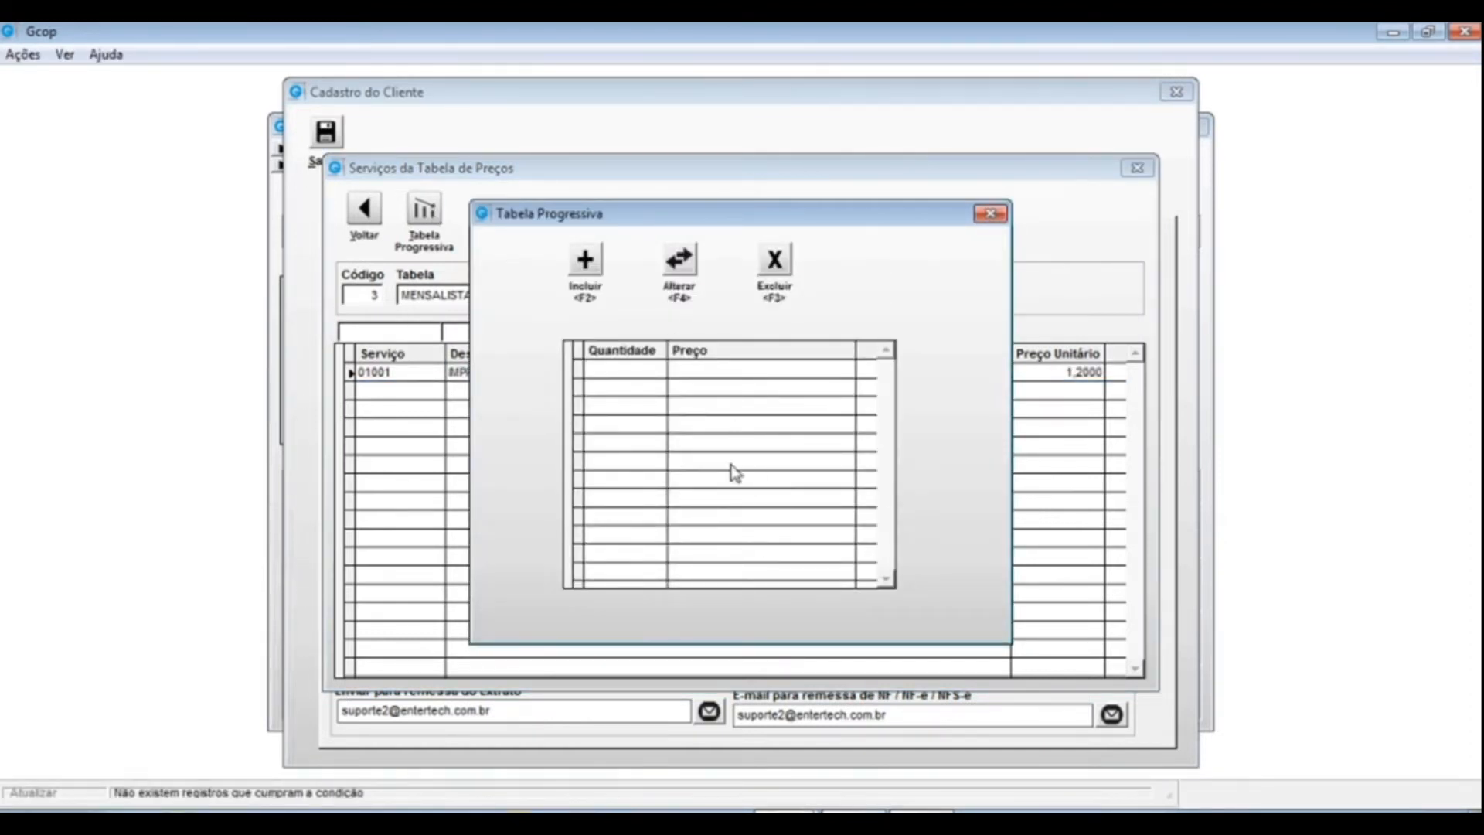
pyautogui.click(989, 214)
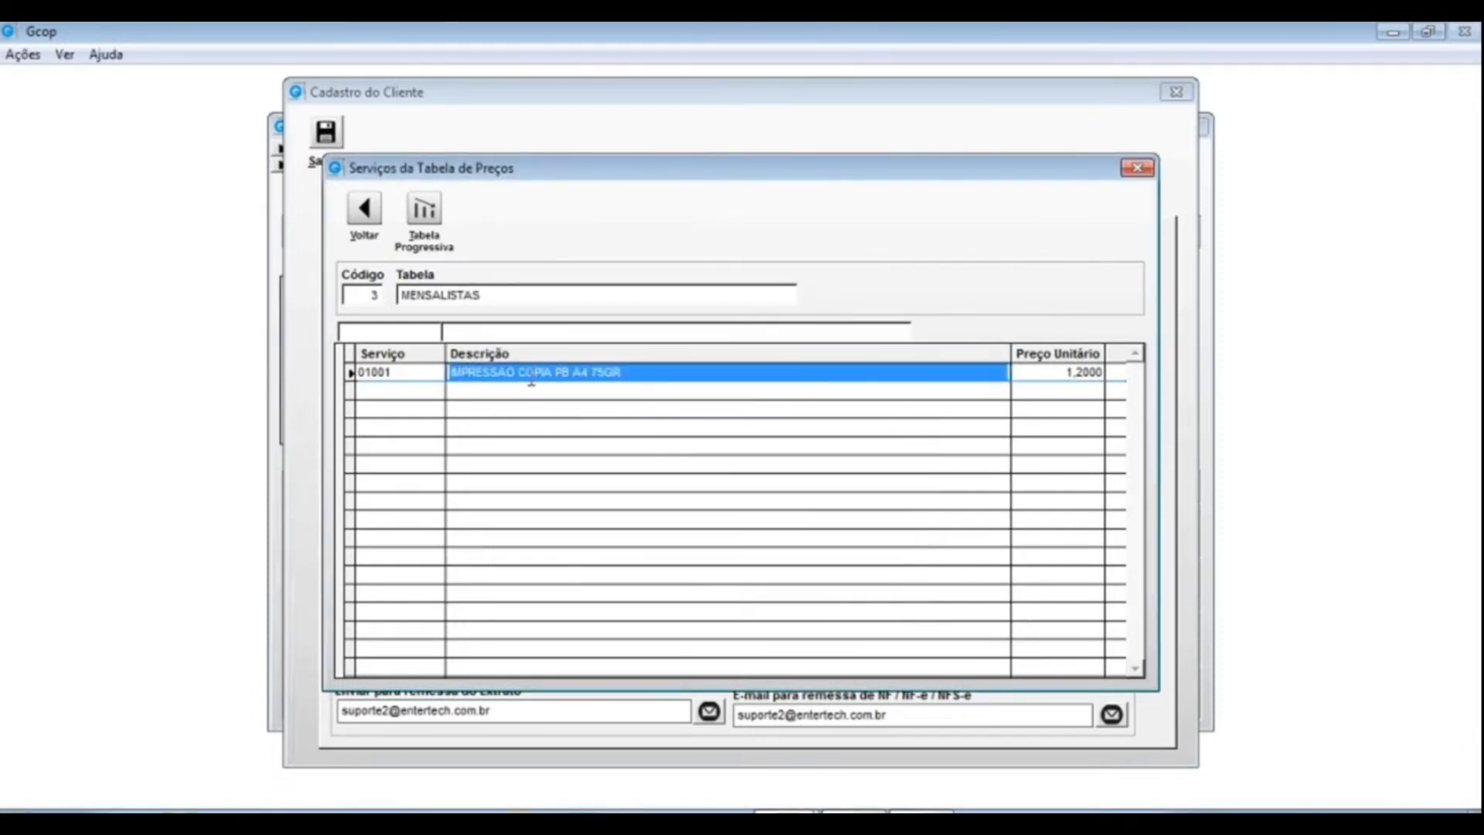
pyautogui.click(1043, 371)
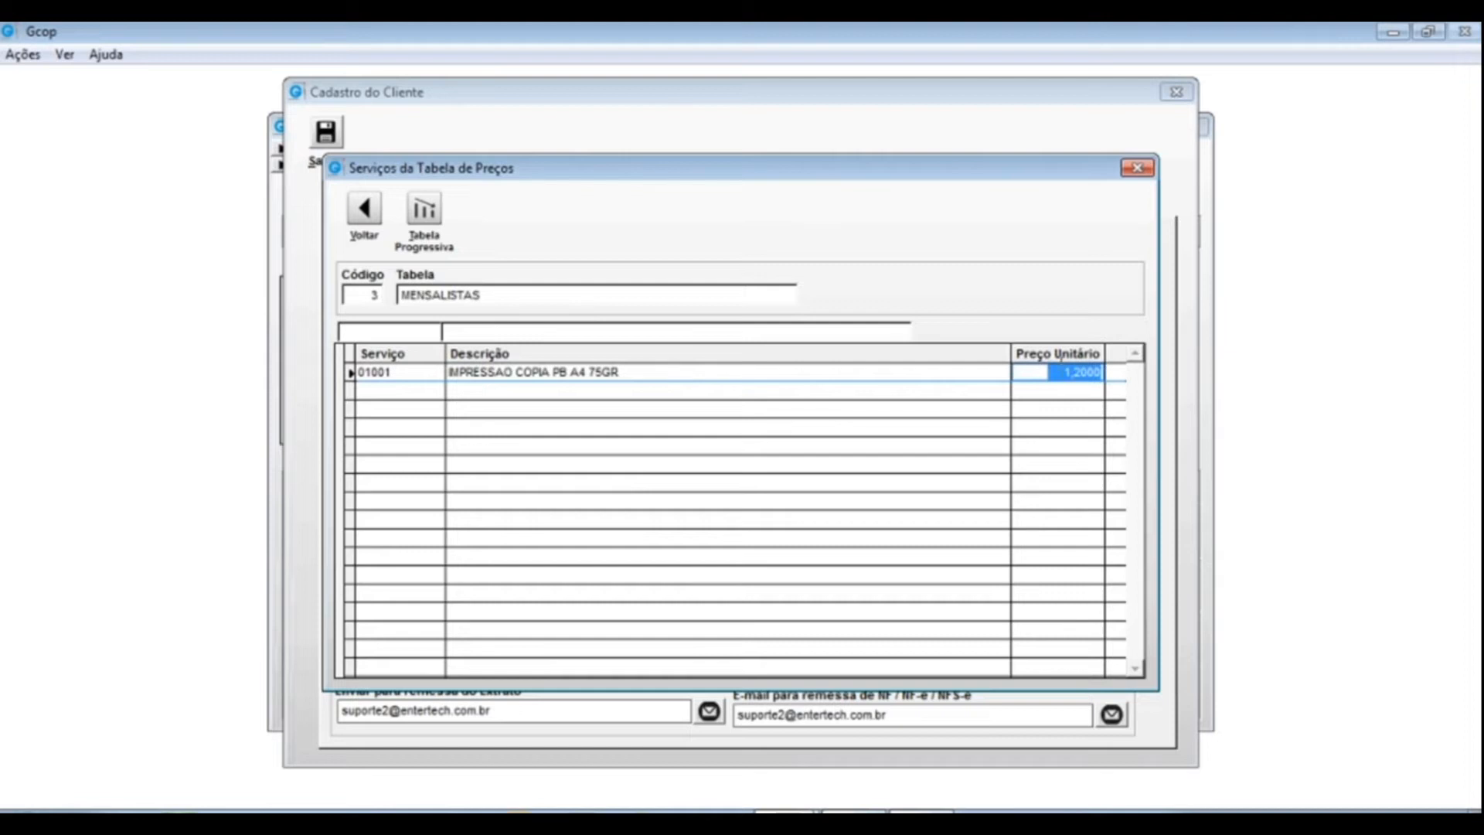
pyautogui.click(424, 211)
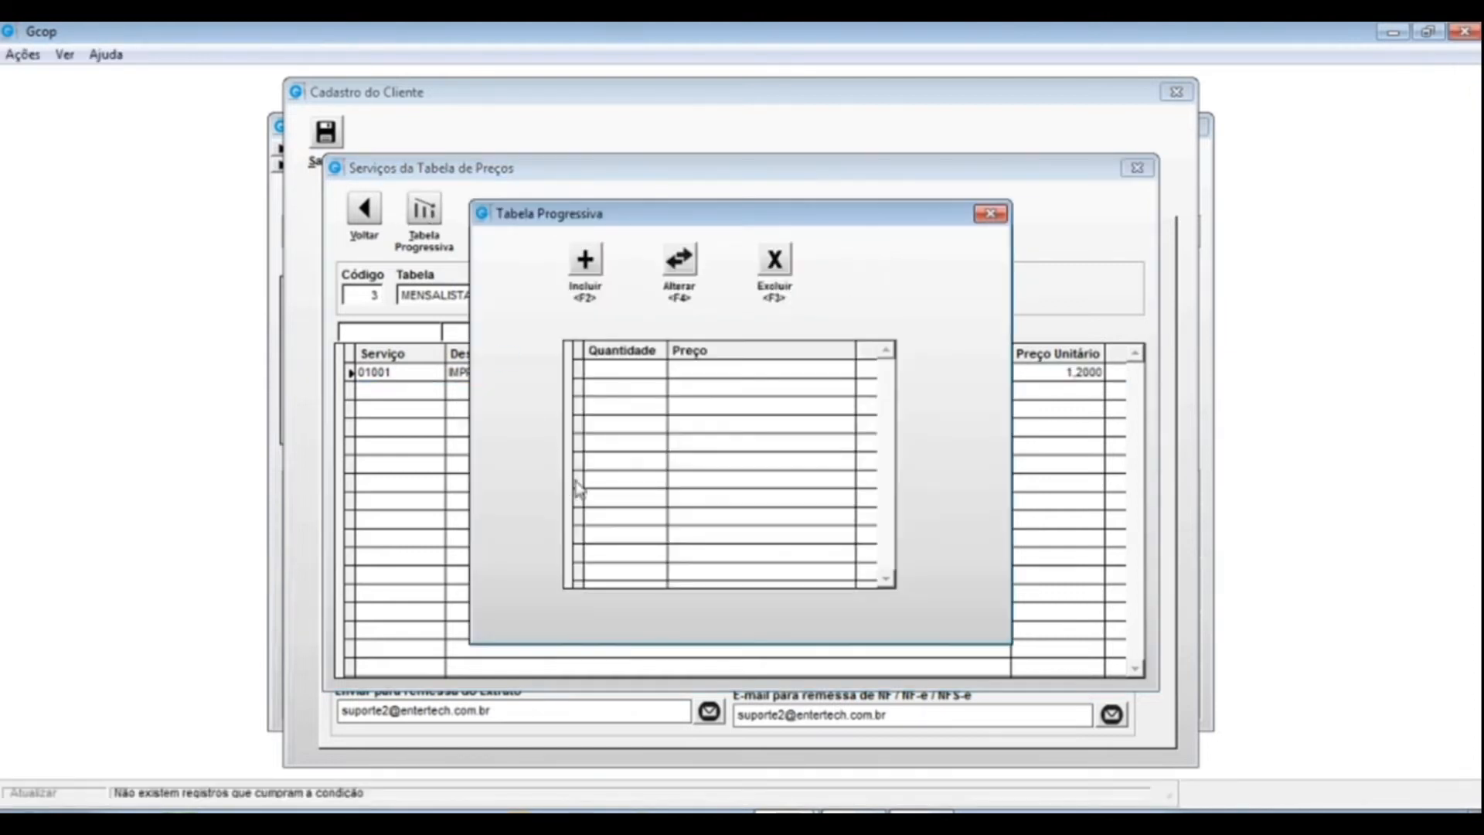
pyautogui.moveTo(753, 221); pyautogui.dragTo(600, 260)
# - Add a progressive tier of quantity 100 at unit price 1,1000
pyautogui.click(431, 297)
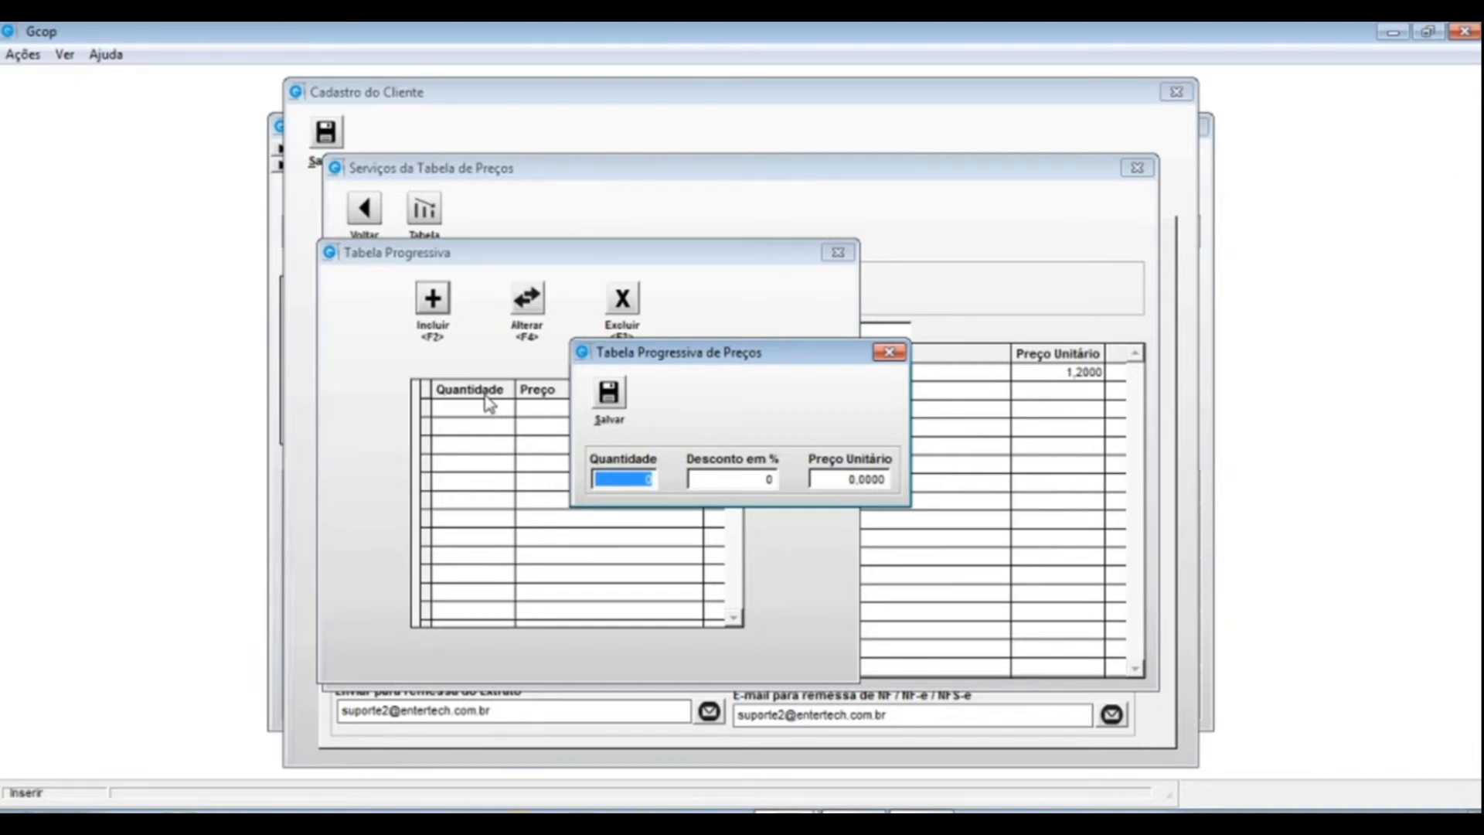
pyautogui.write('100')
pyautogui.press('Tab')
pyautogui.press('Tab')
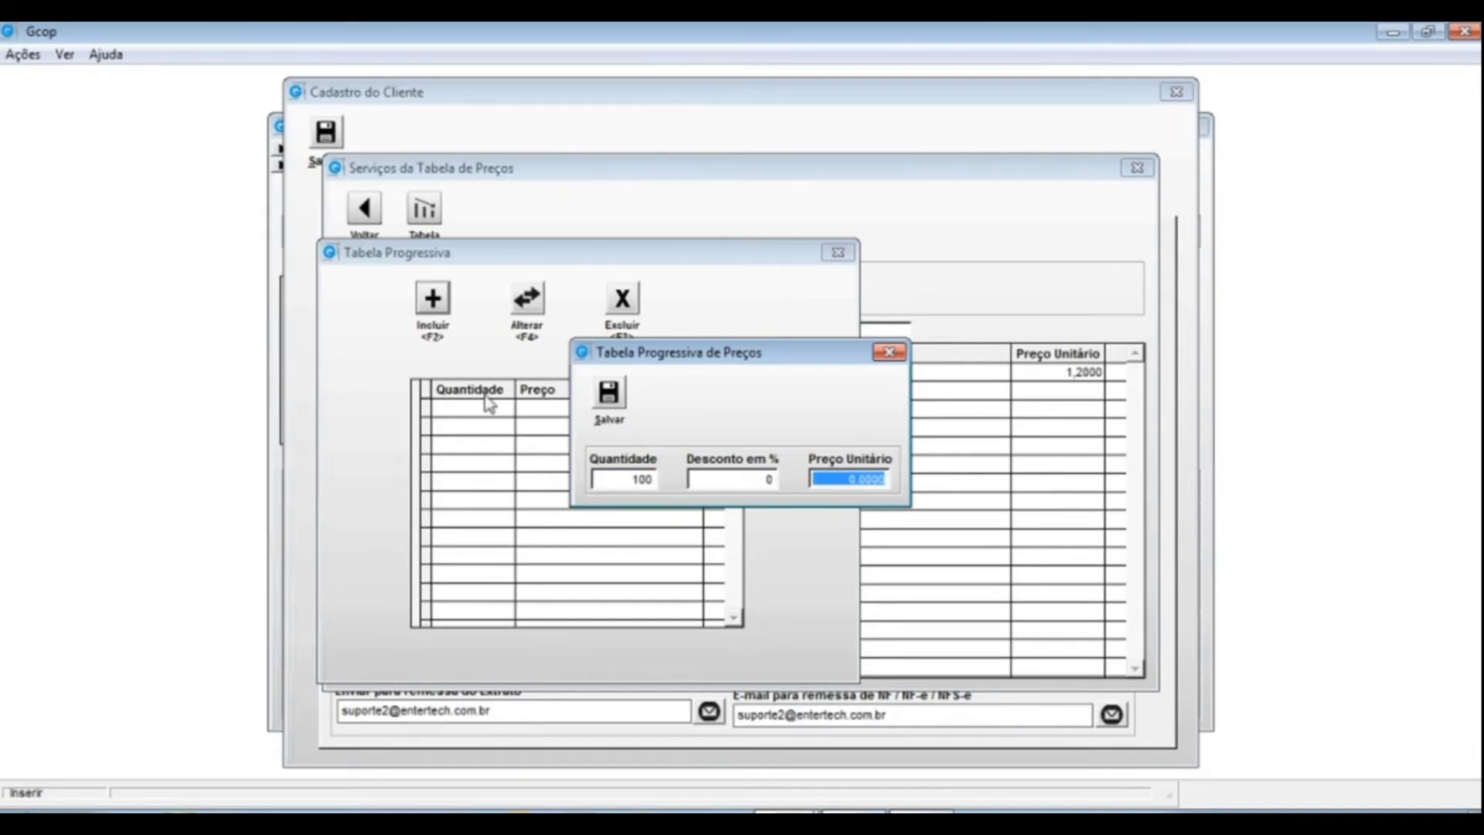
pyautogui.write('1,')
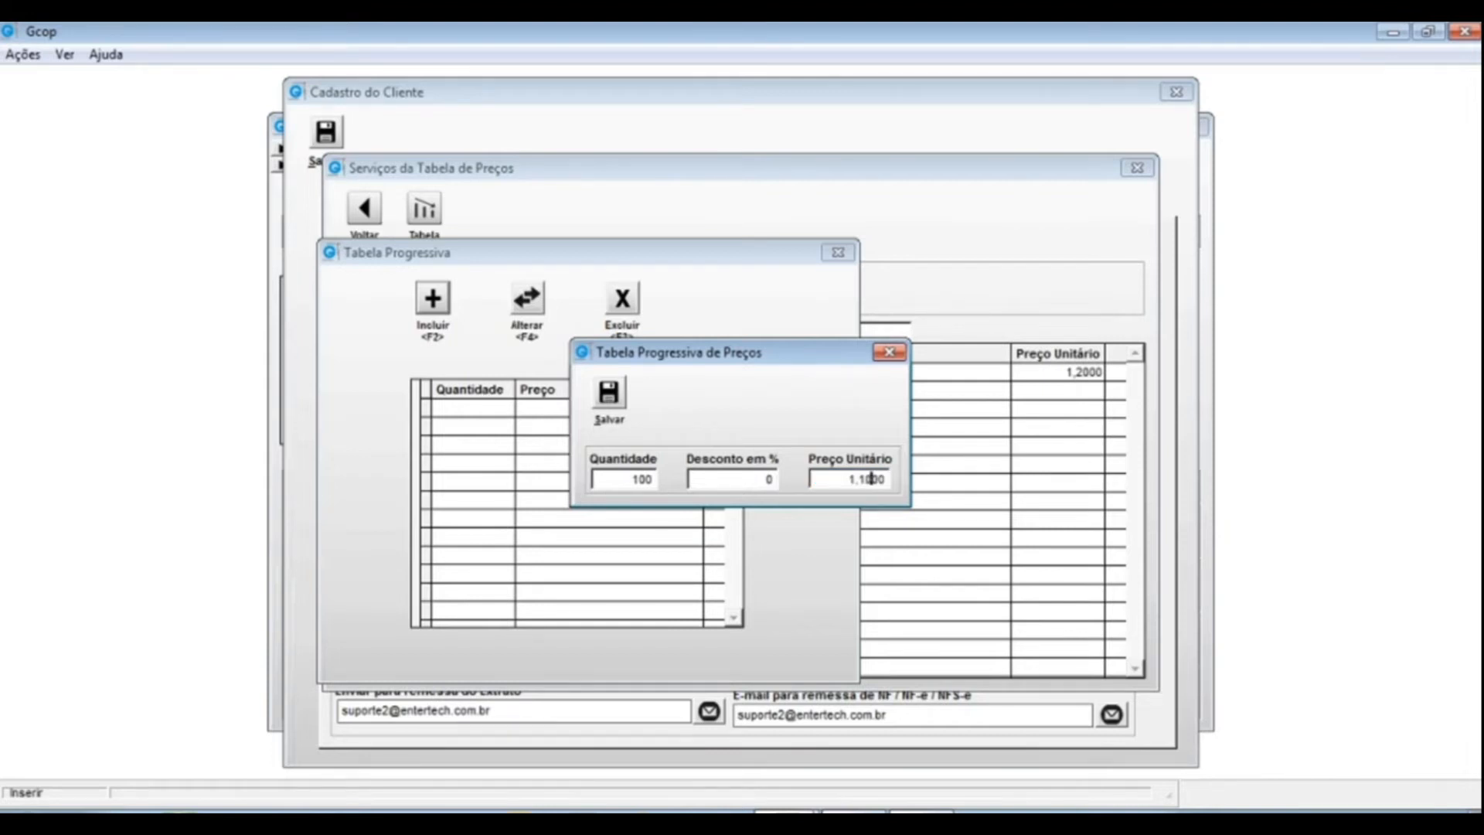
pyautogui.write('1')
pyautogui.hotkey('alt', 's')
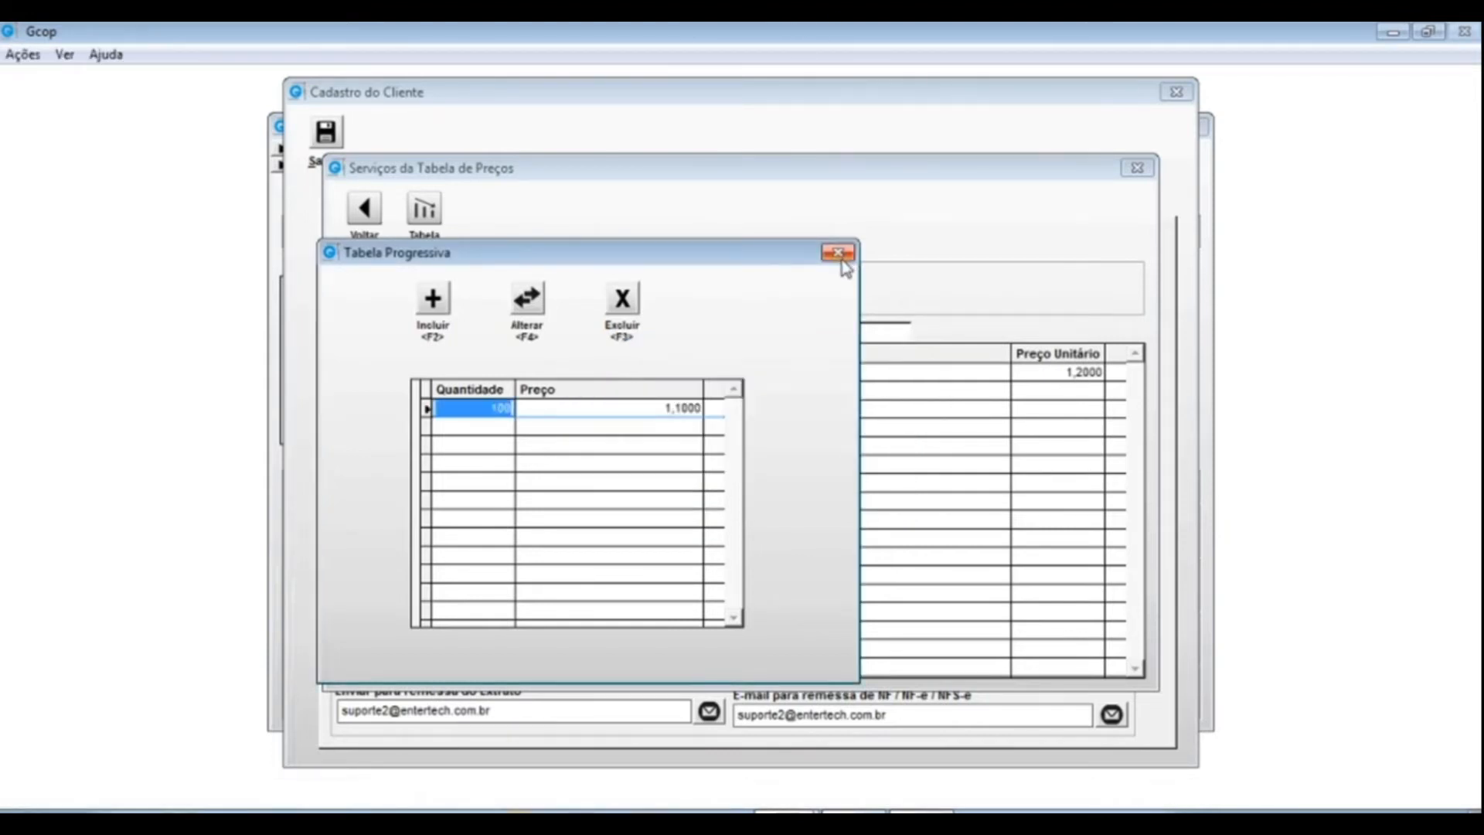
# - Add a second tier of quantity 200 at unit price 1,0000
pyautogui.click(435, 305)
pyautogui.write('200')
pyautogui.press('Tab')
pyautogui.press('Tab')
pyautogui.write('1')
pyautogui.press('Return')
pyautogui.click(838, 252)
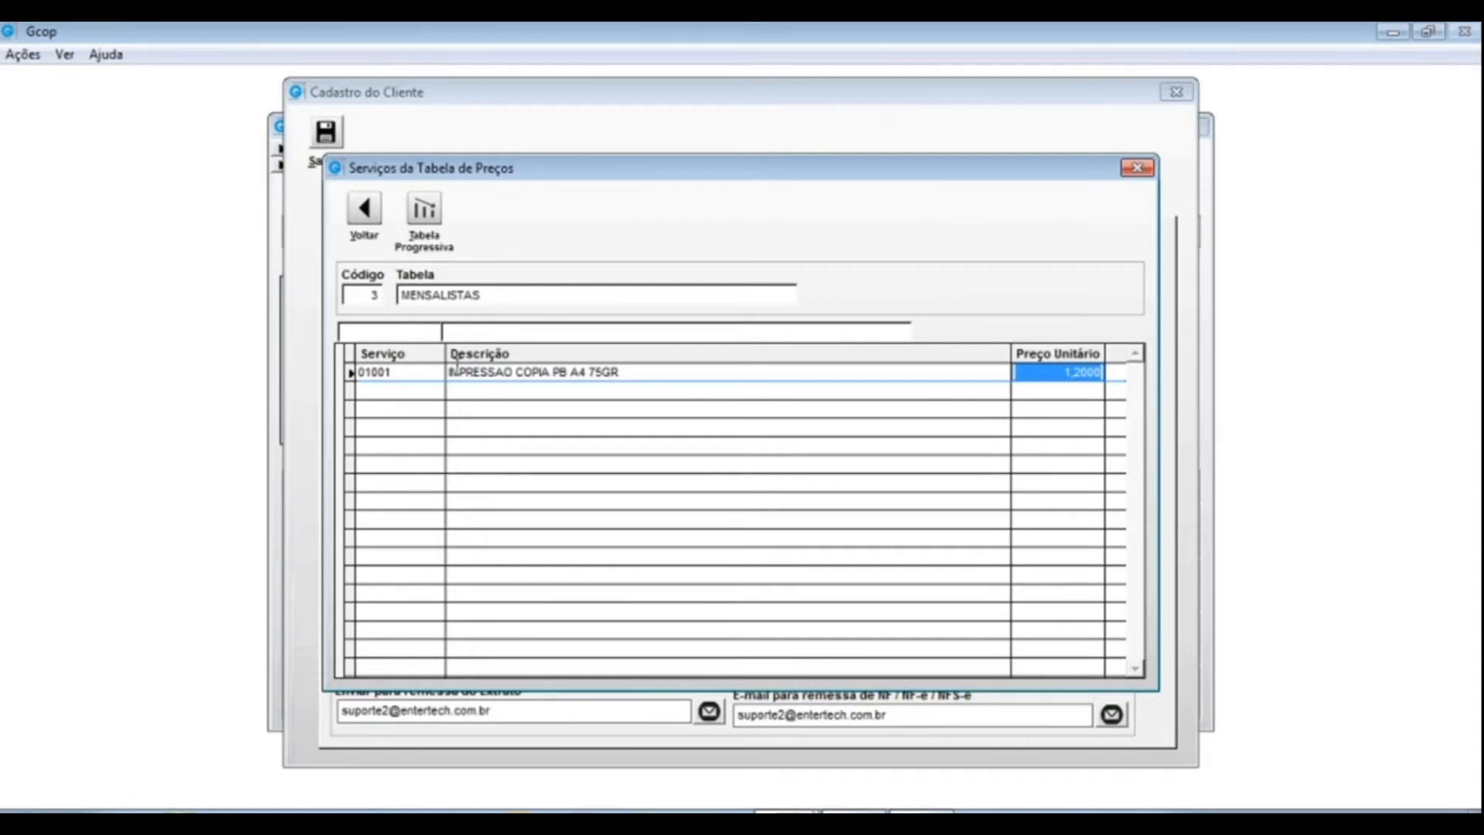
# - Delete the 200 quantity tier from service 01001's progressive pricing
pyautogui.click(433, 209)
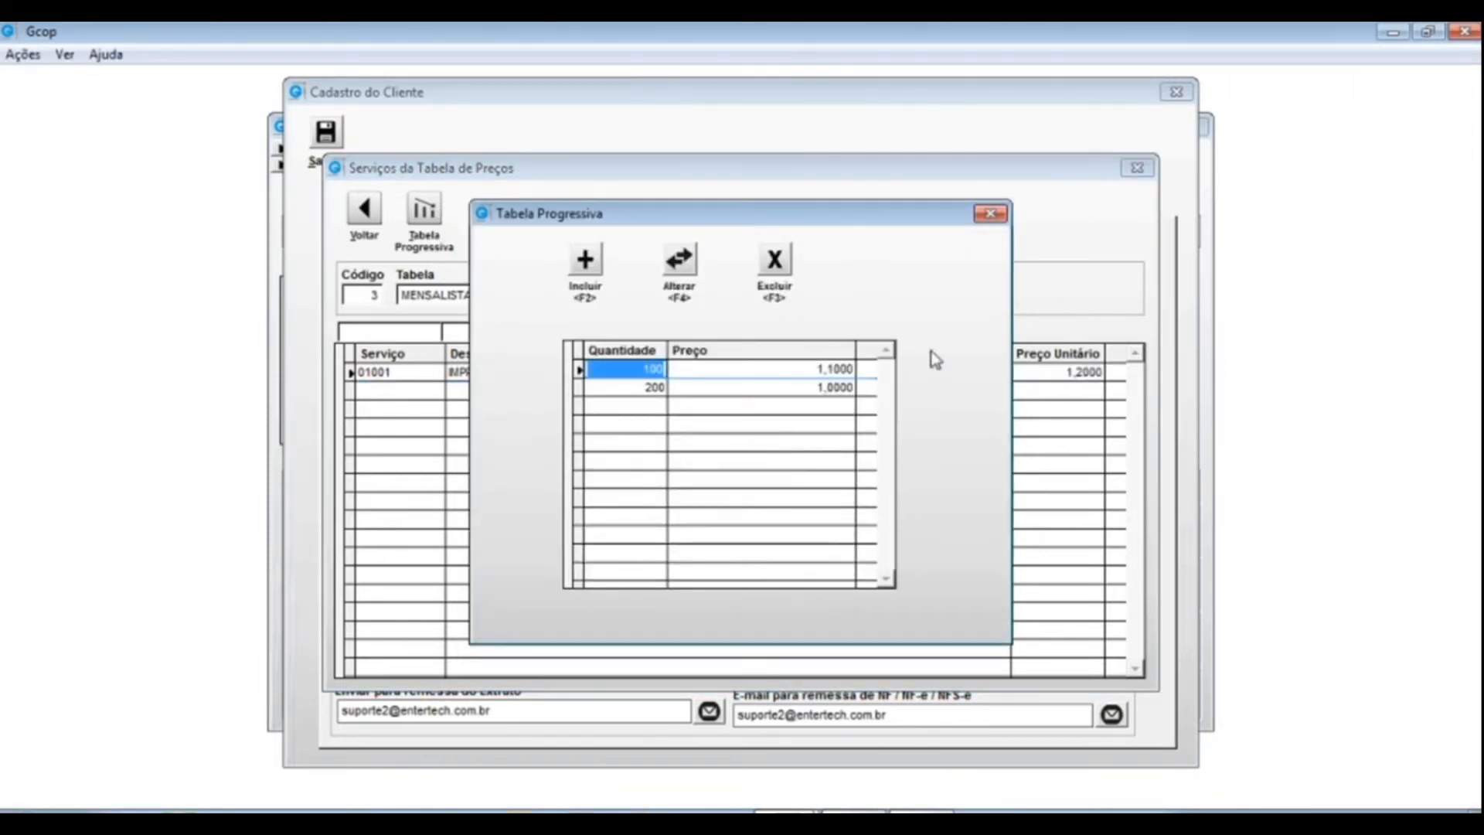
pyautogui.click(725, 386)
pyautogui.click(775, 261)
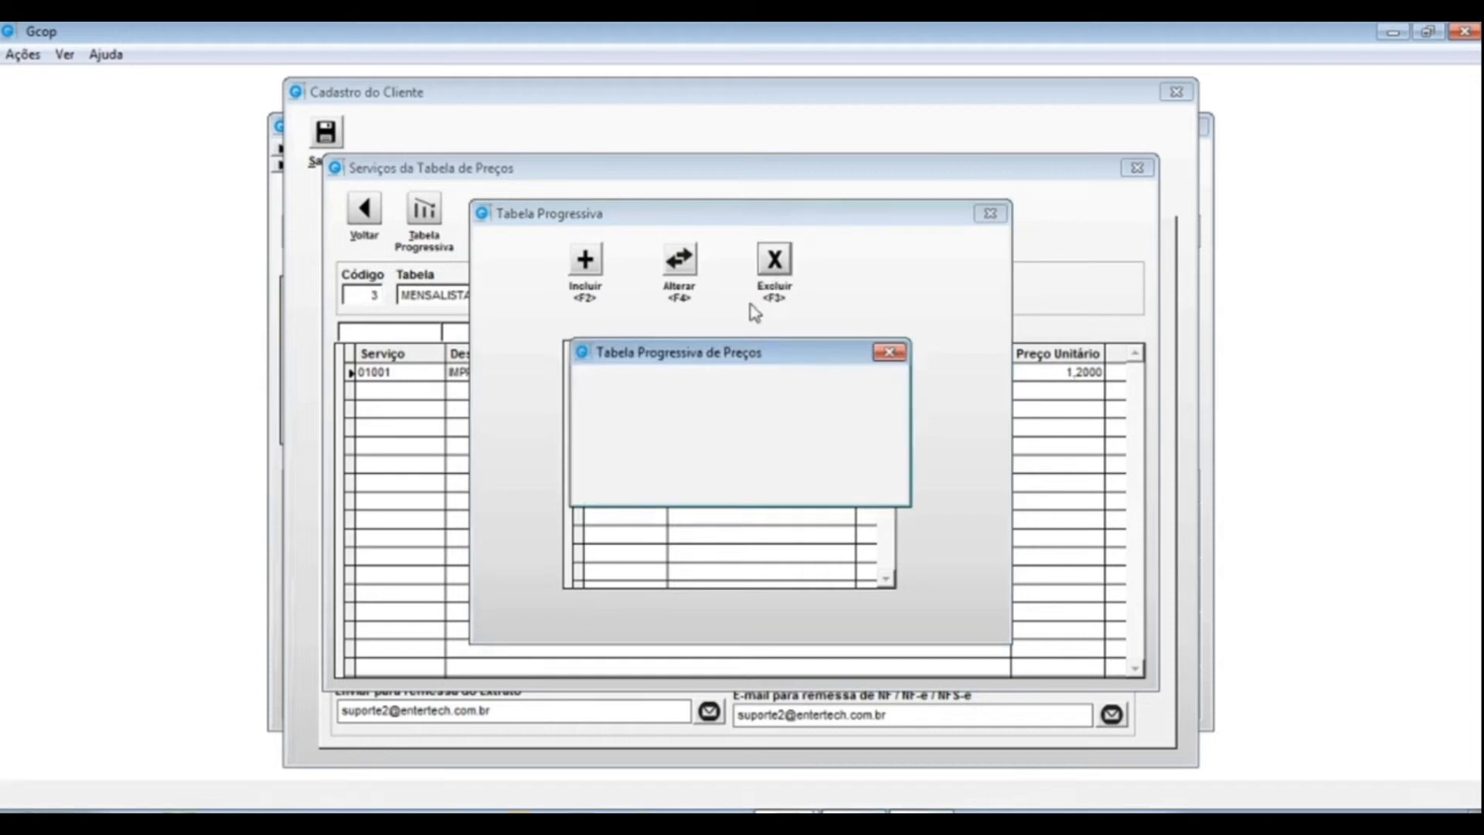
pyautogui.click(788, 510)
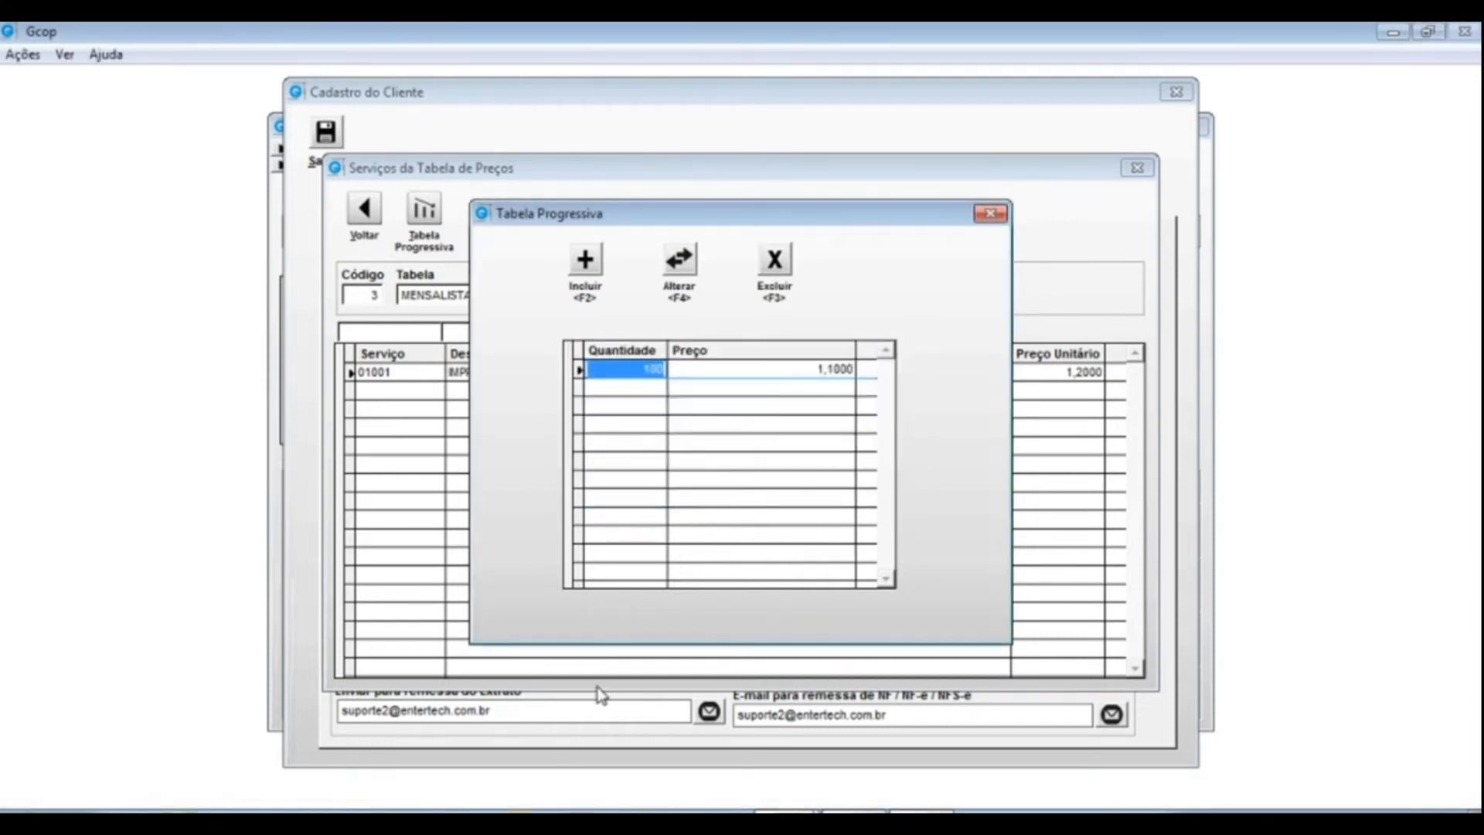
# - Check the remaining 100 tier at 1,1000 unchanged and return to the price tables list
pyautogui.click(680, 261)
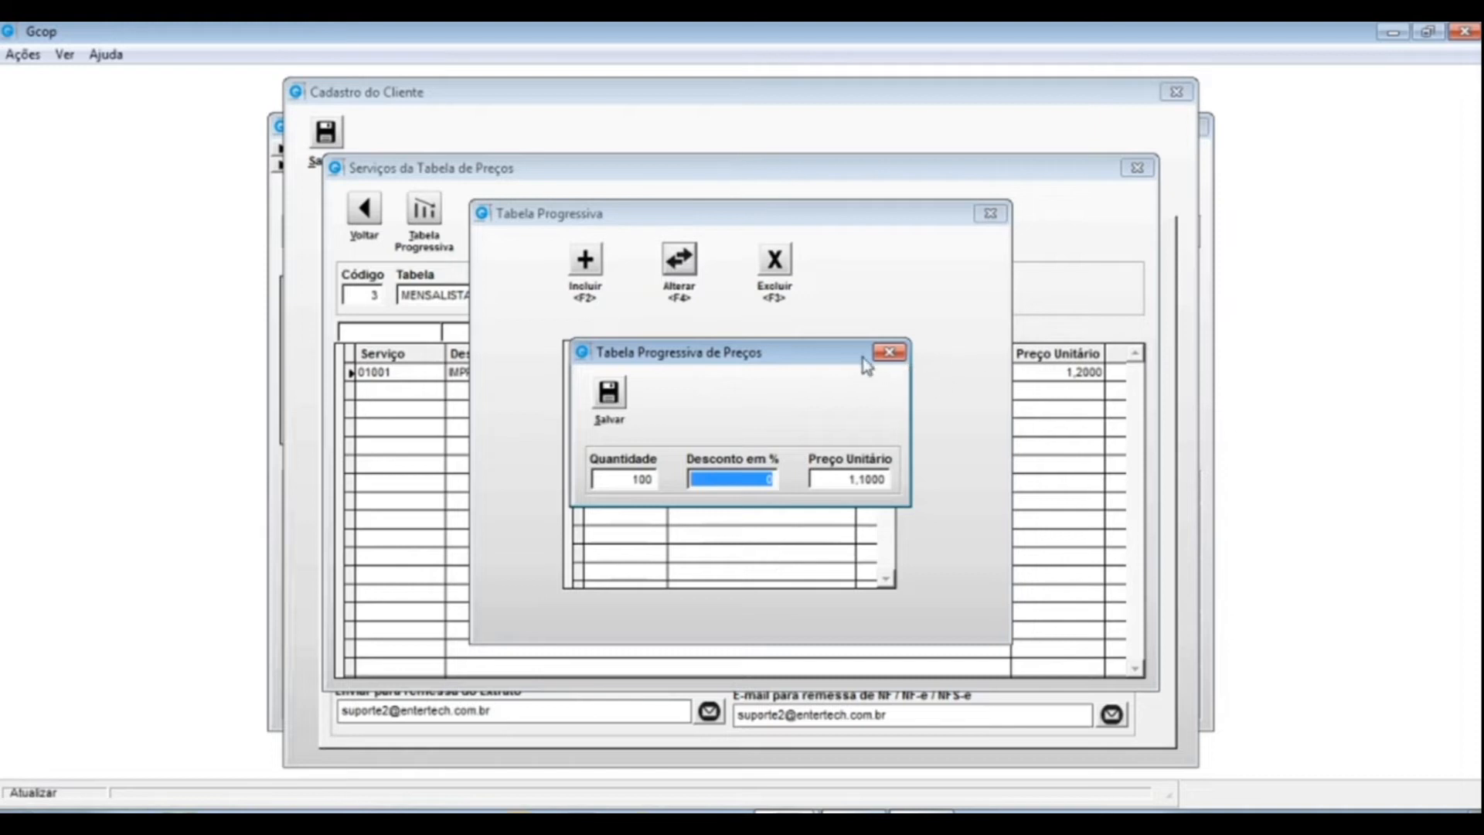
pyautogui.click(890, 353)
pyautogui.click(990, 213)
pyautogui.click(1136, 168)
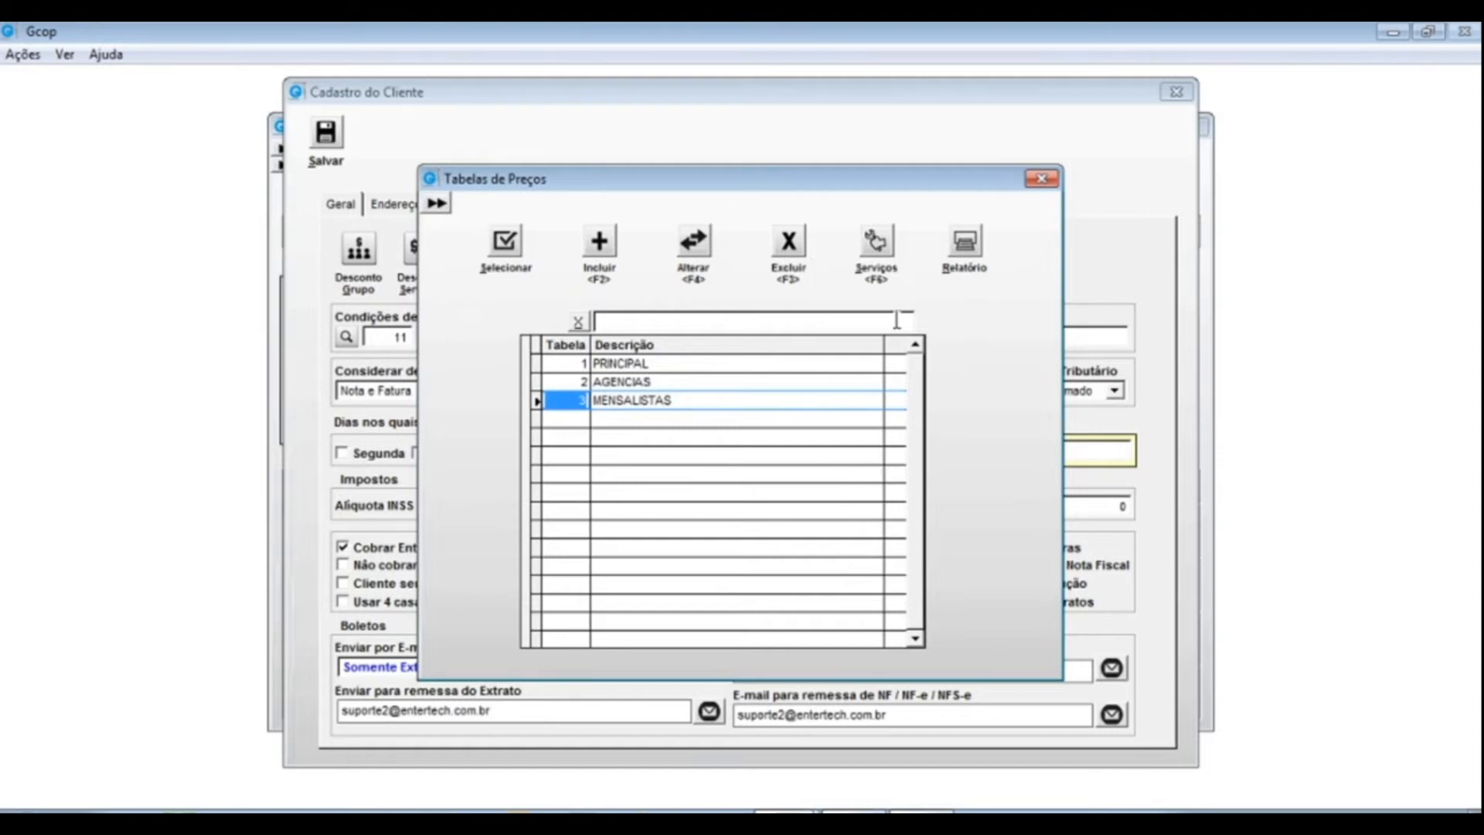
# - Preview the MENSALISTAS price table report on screen with Listar Tabela Progressiva ticked
pyautogui.click(969, 255)
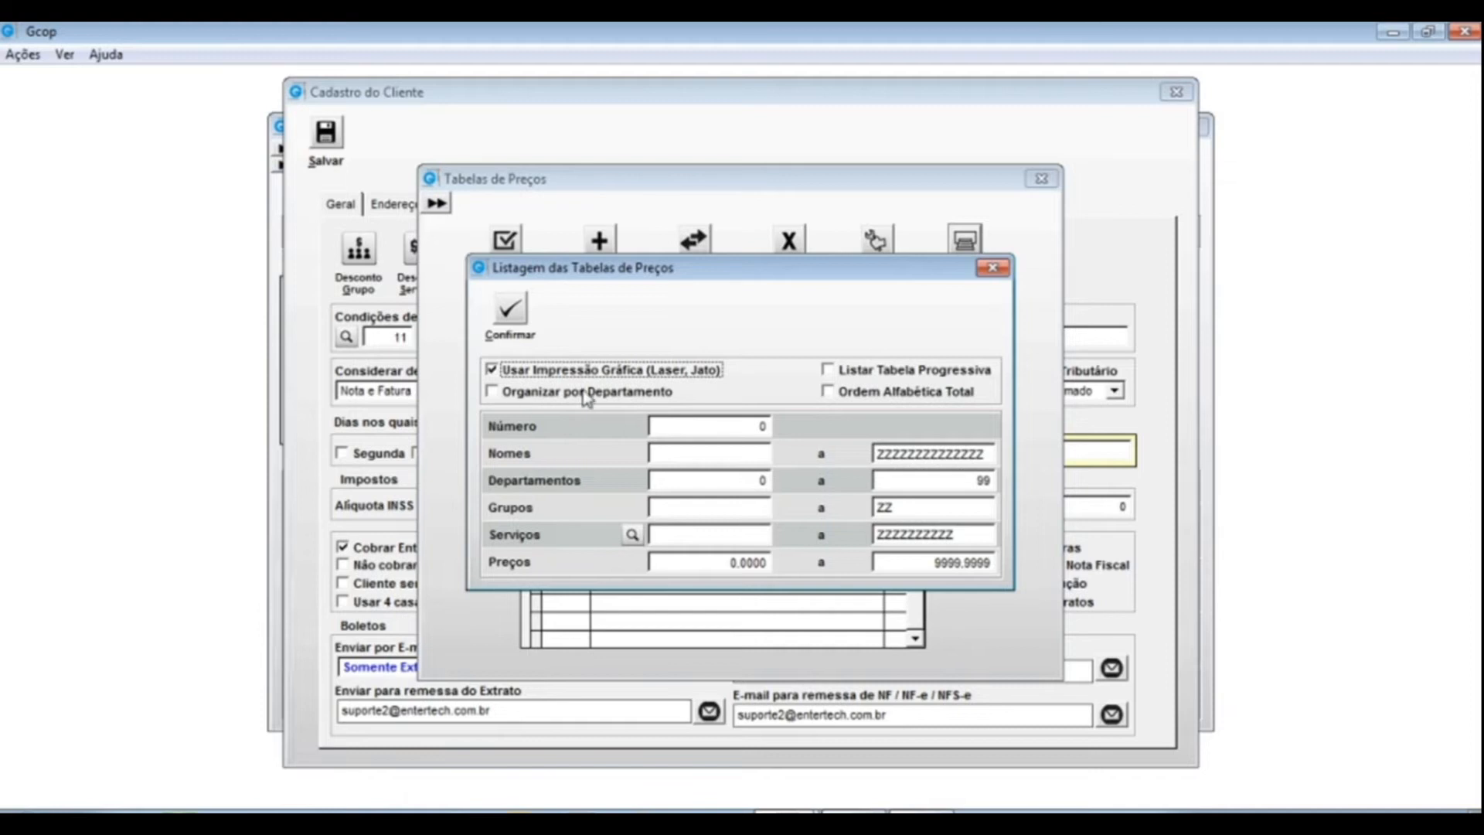
pyautogui.click(734, 429)
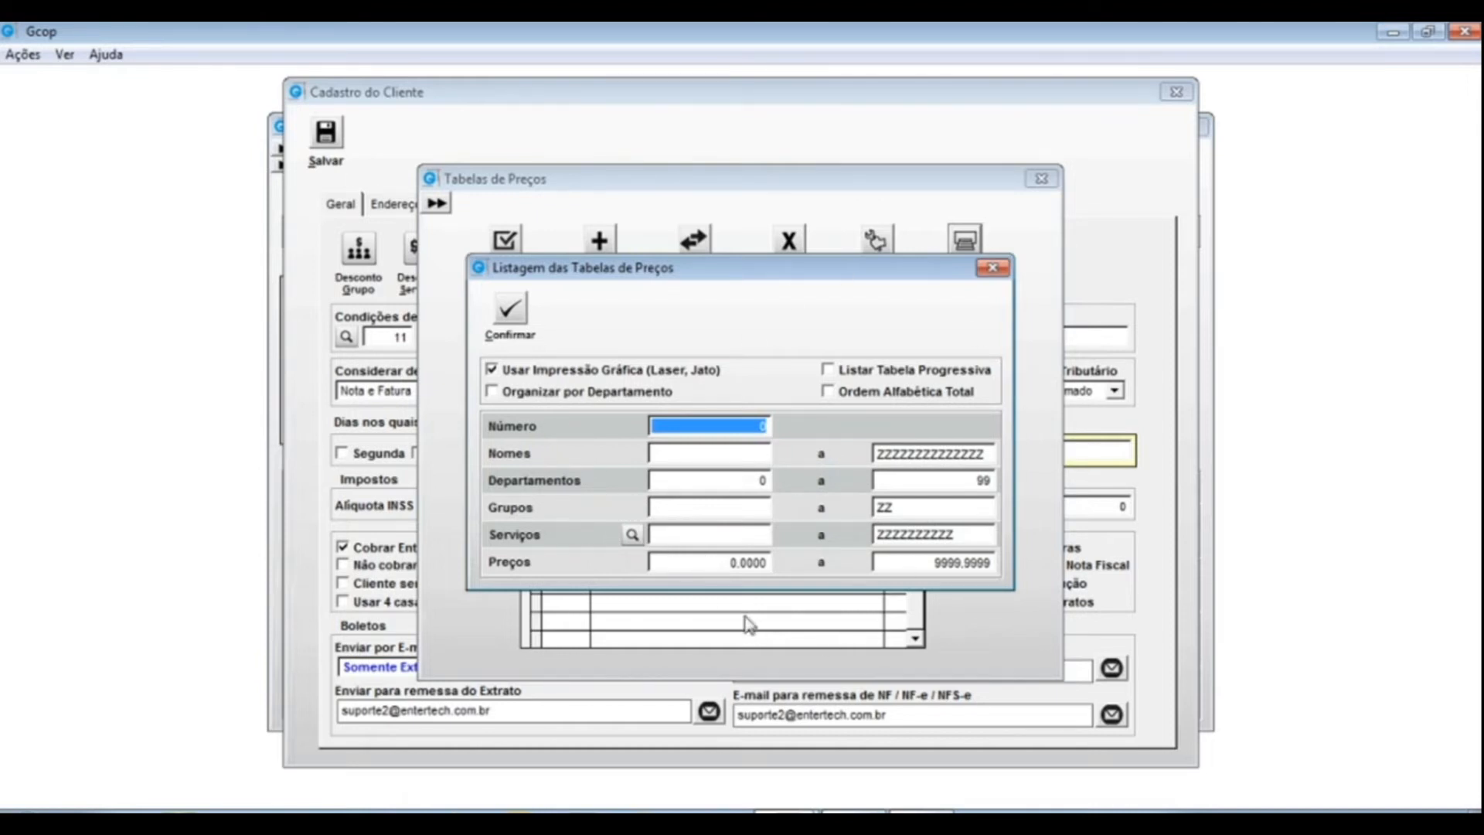
pyautogui.click(828, 370)
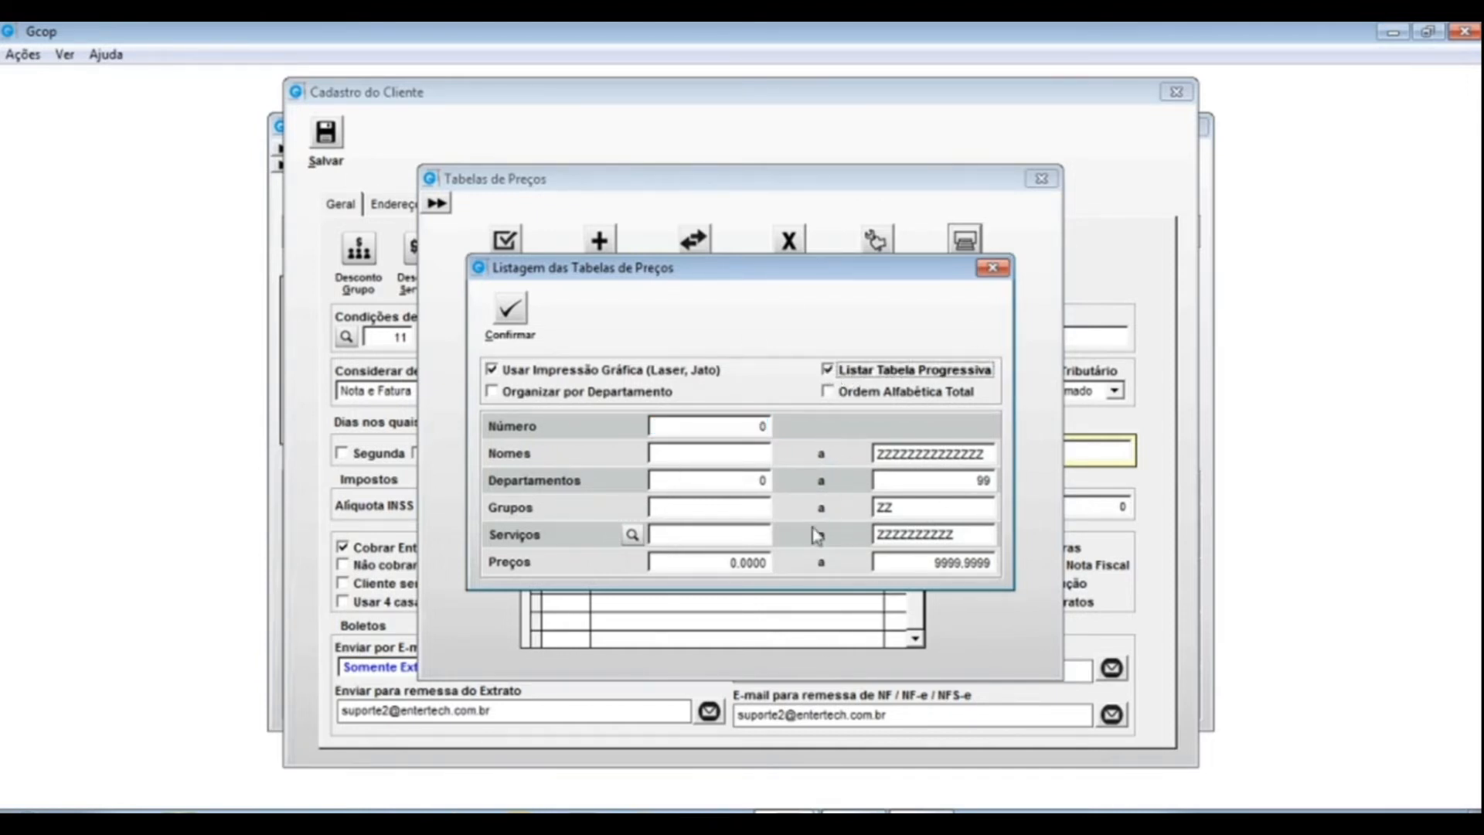
pyautogui.click(735, 426)
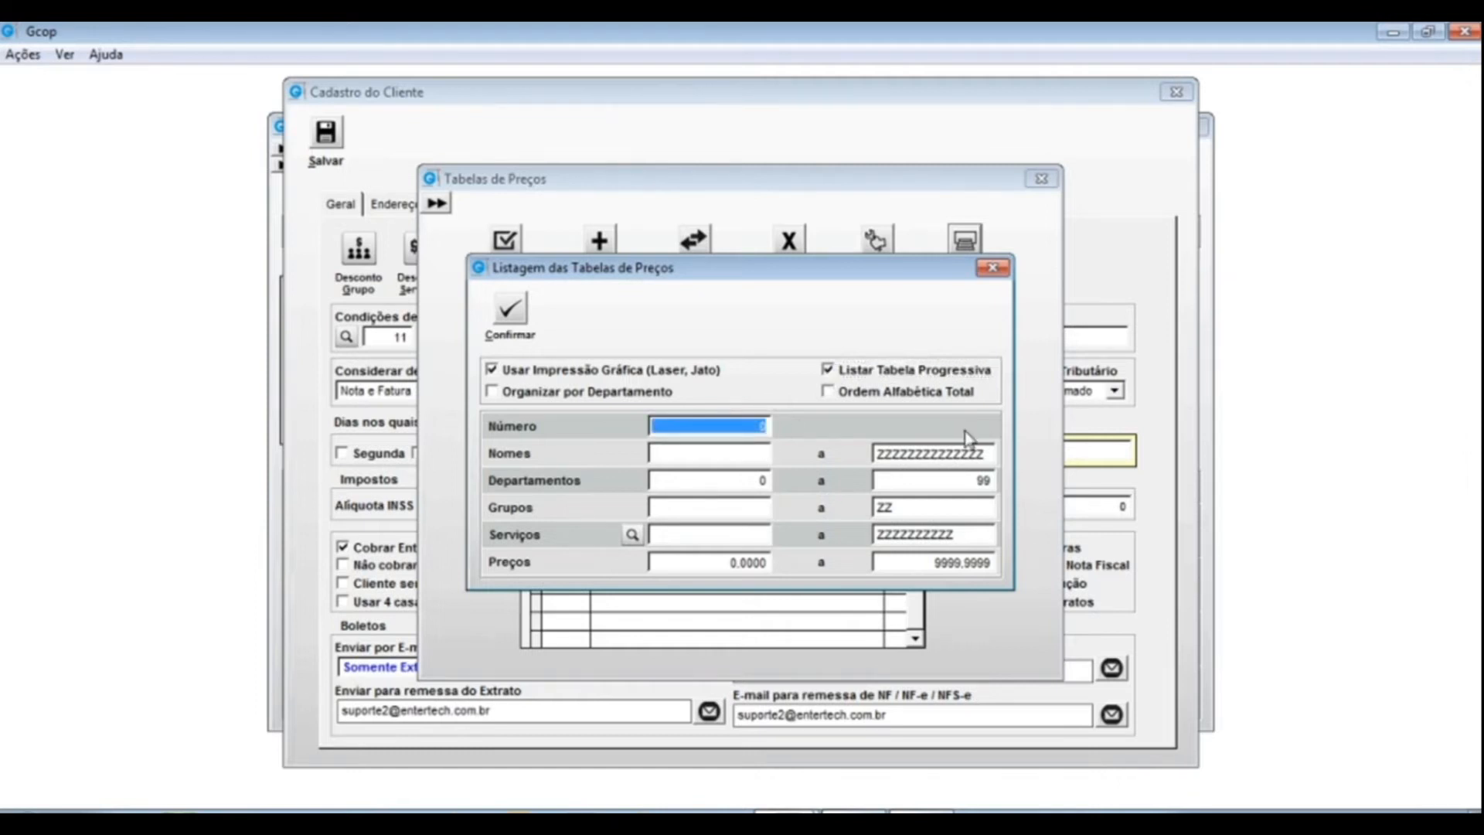
pyautogui.write('1')
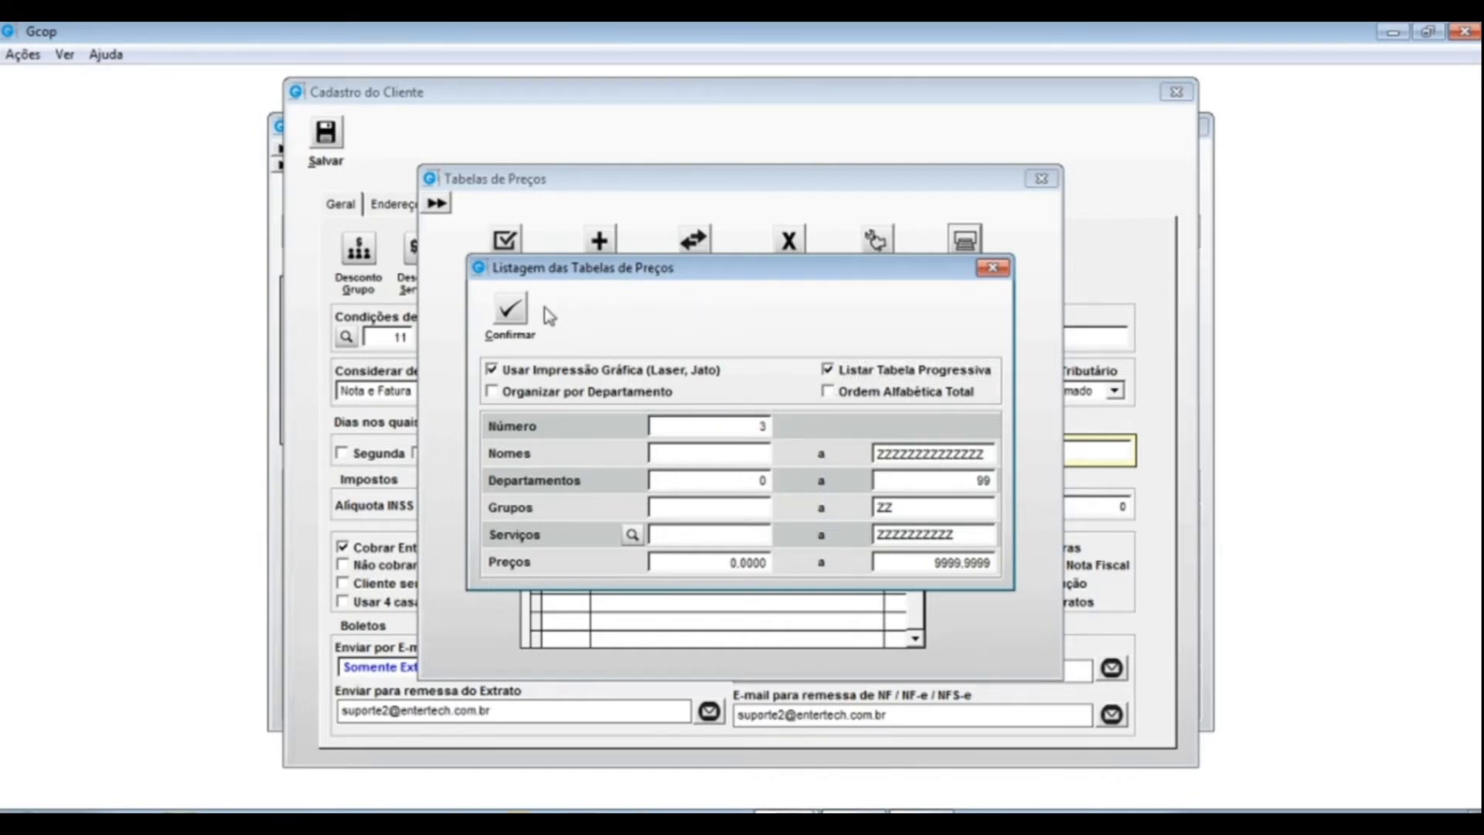
pyautogui.click(510, 309)
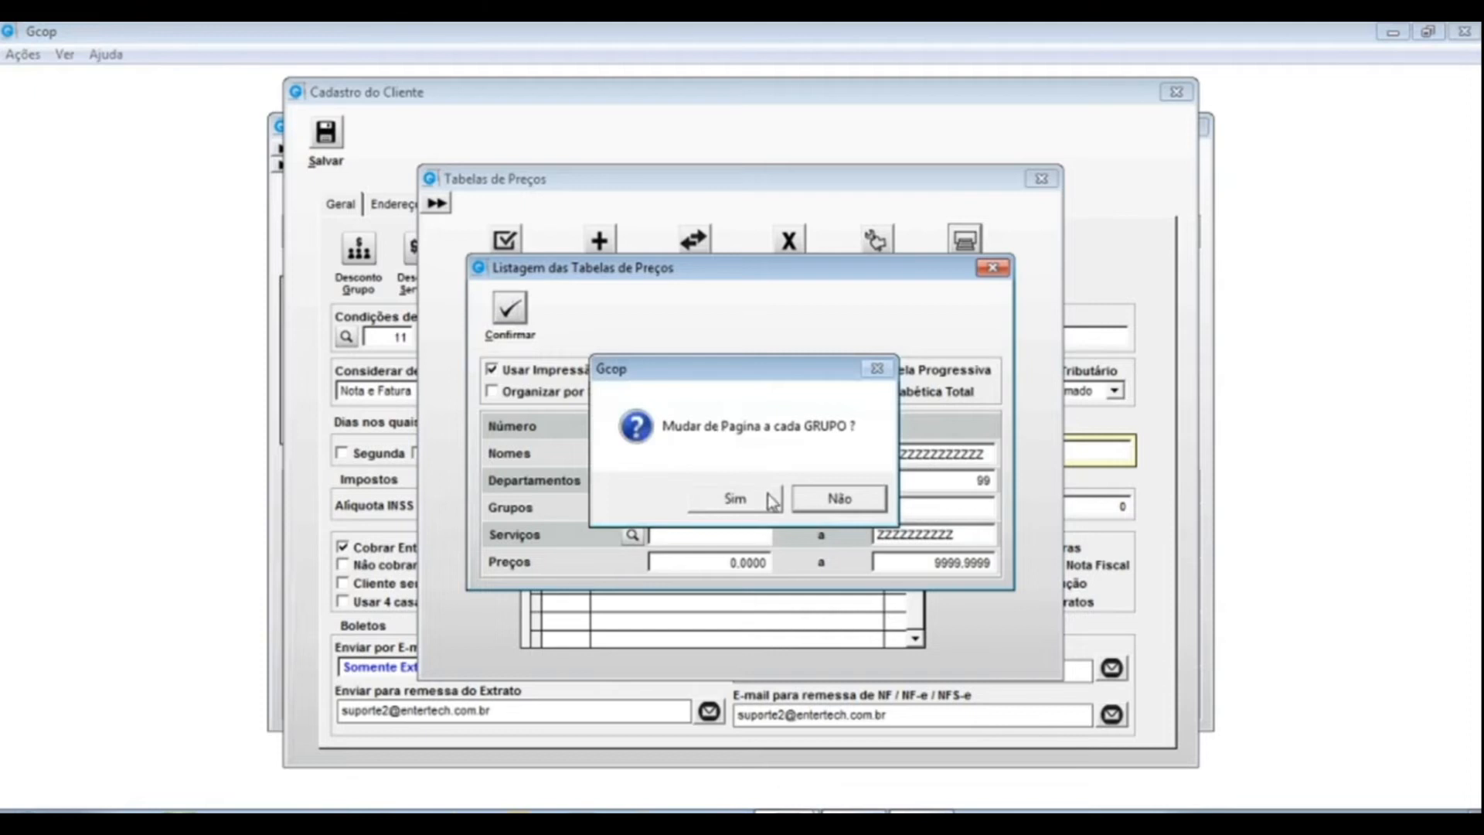
pyautogui.click(829, 500)
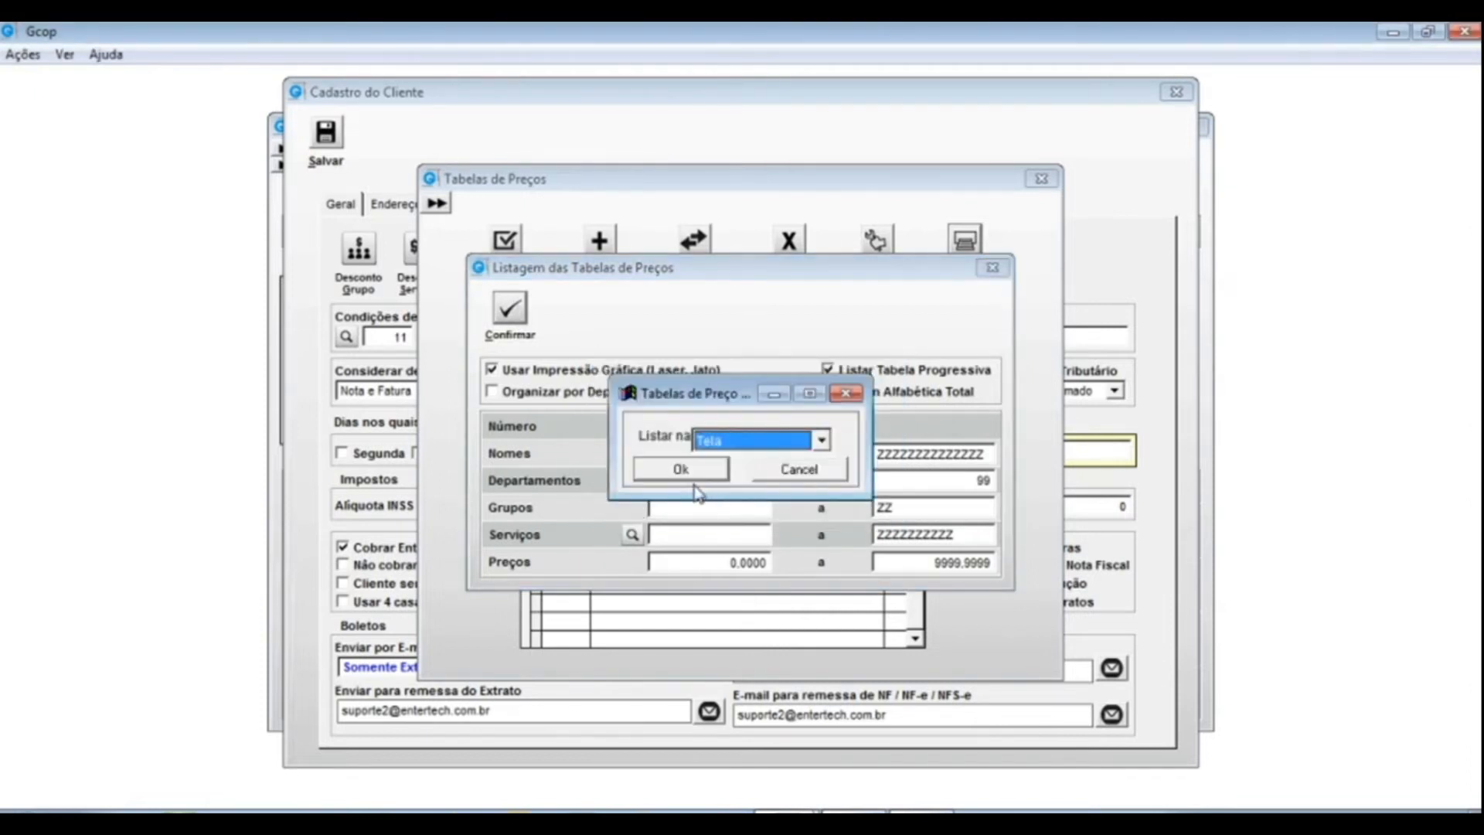
pyautogui.click(677, 470)
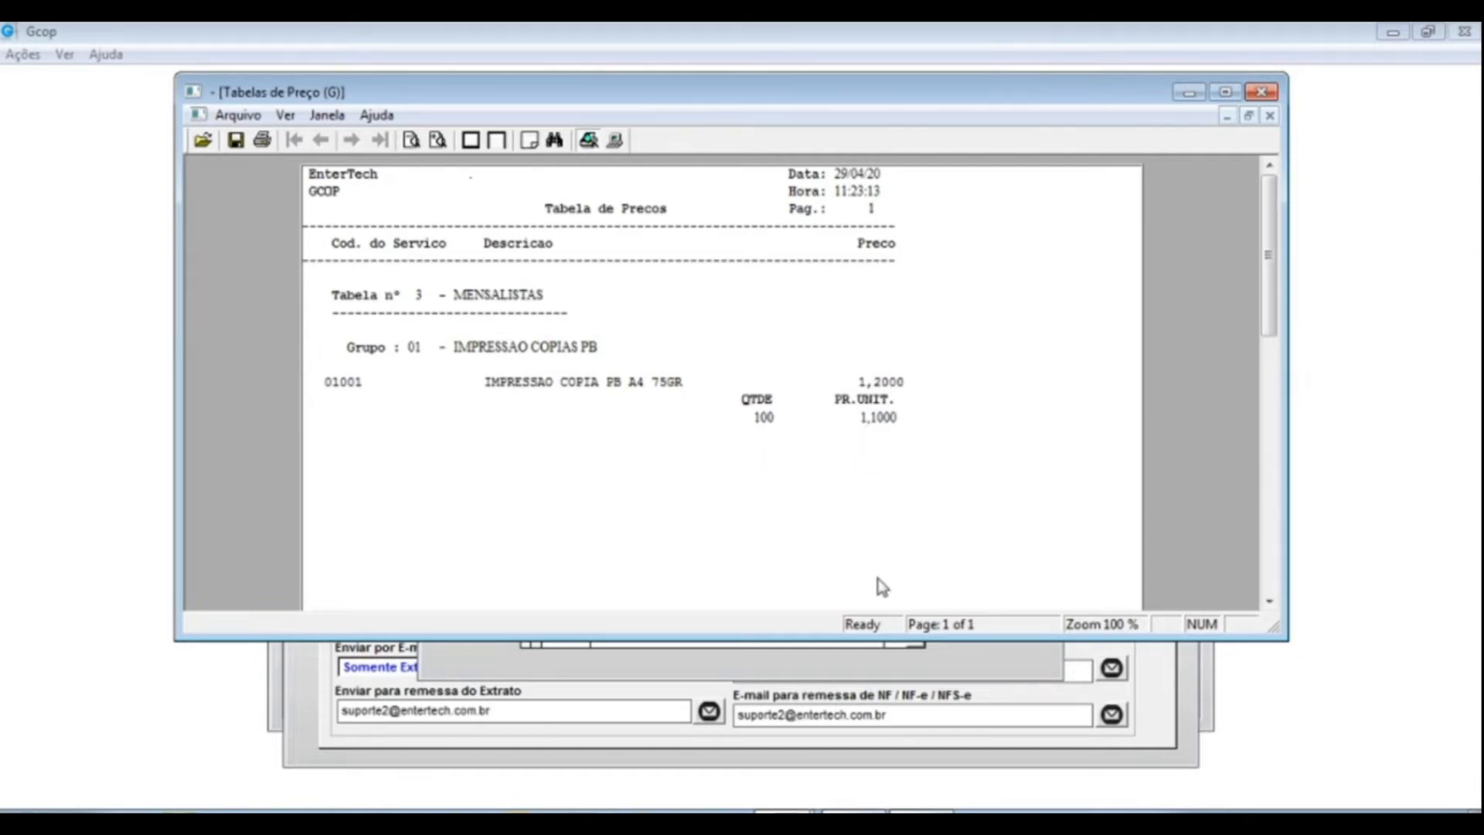
pyautogui.press('Escape')
# - Assign price table 1 PRINCIPAL to the client
pyautogui.click(997, 268)
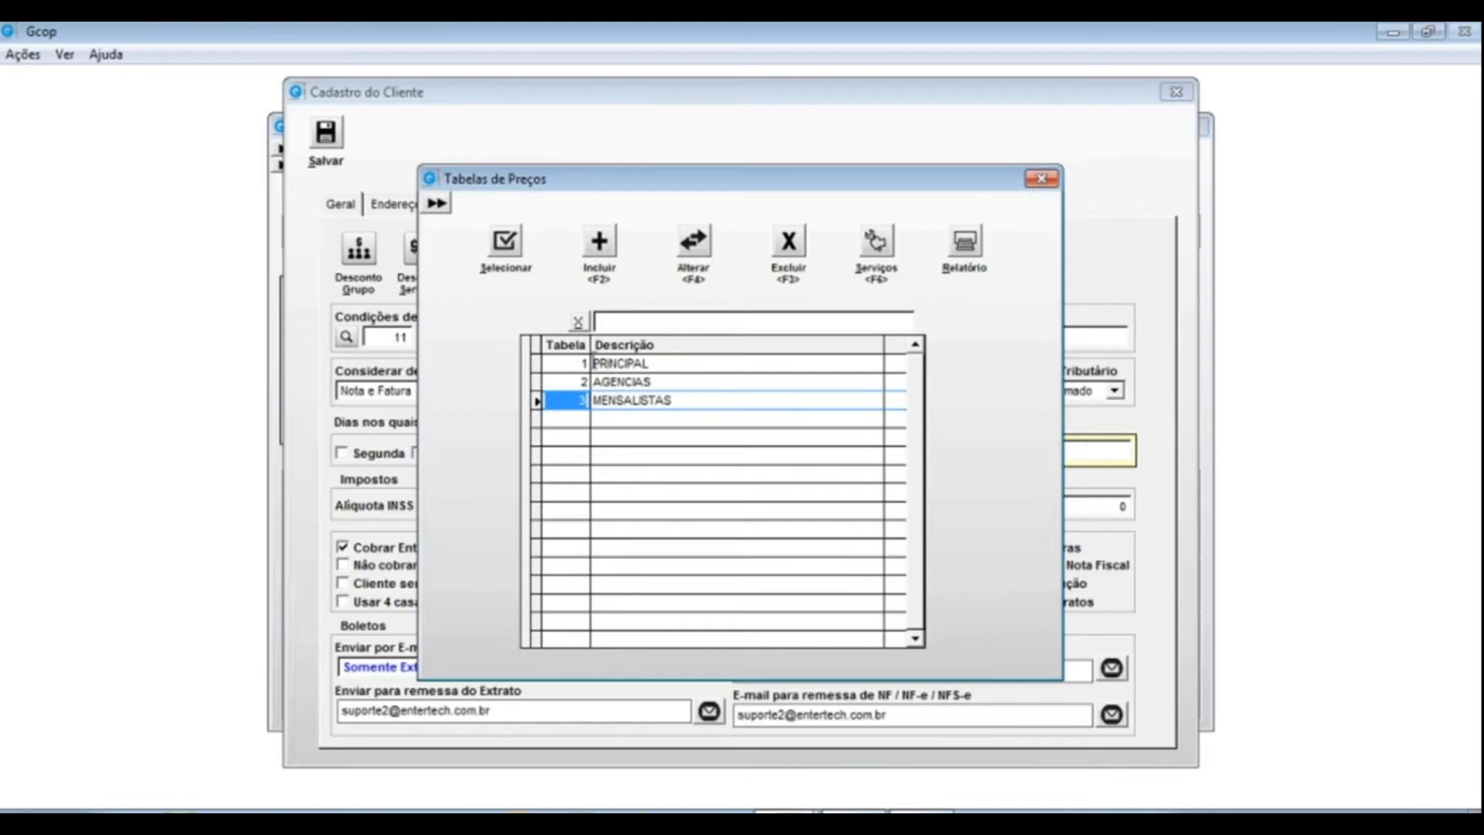
pyautogui.click(609, 363)
pyautogui.click(503, 243)
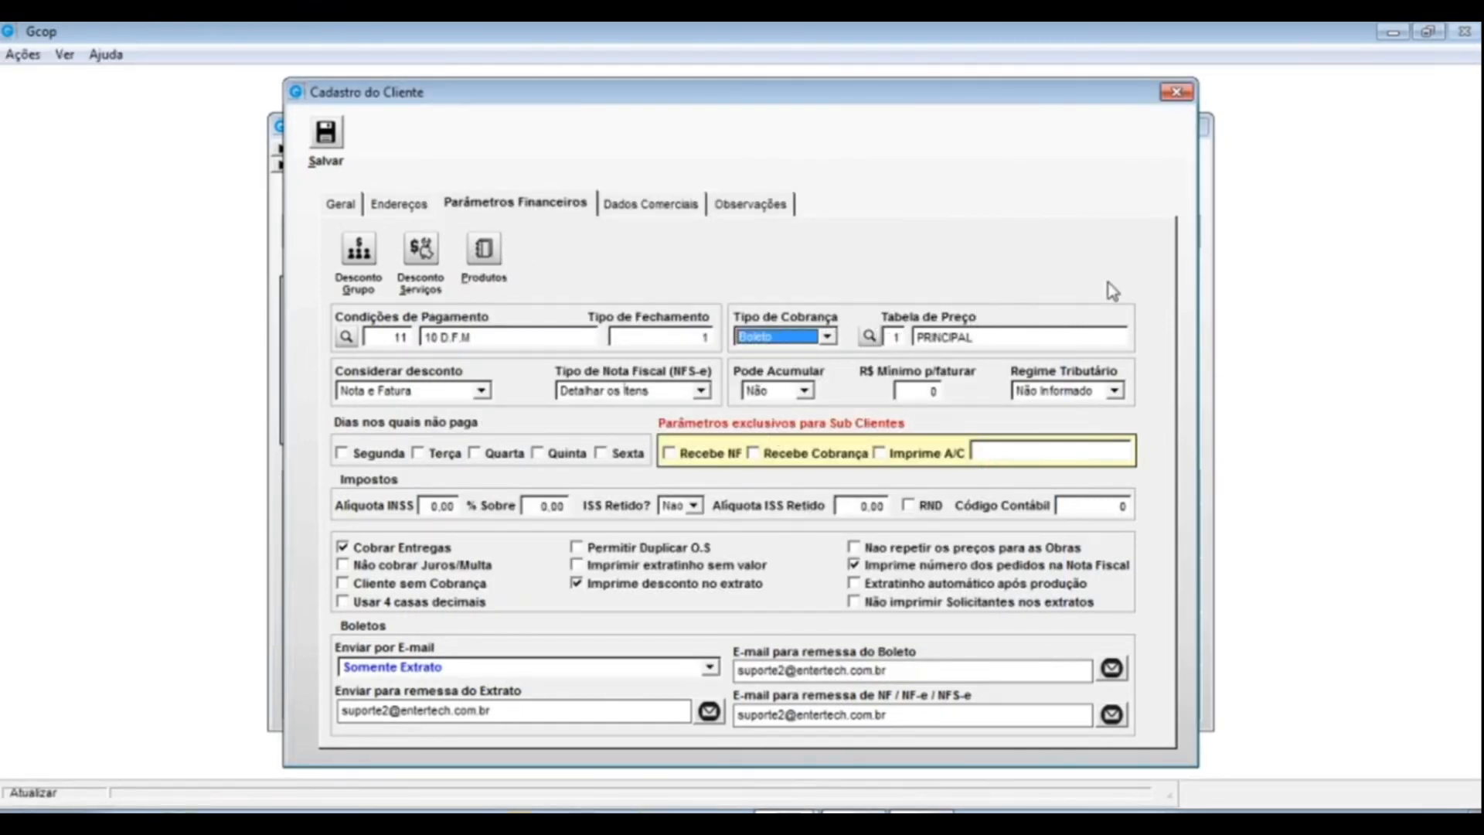
pyautogui.click(889, 338)
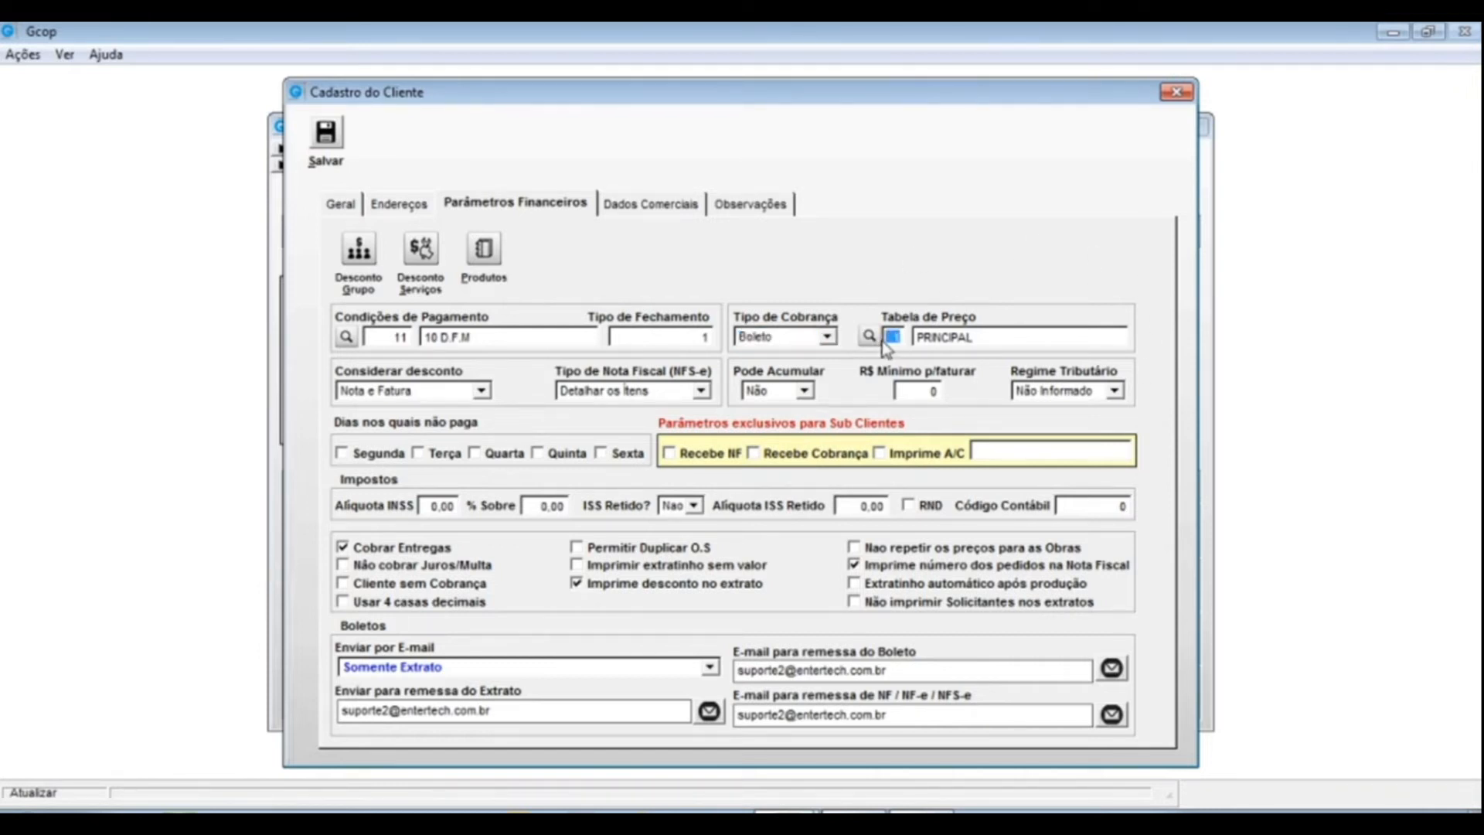
pyautogui.press('Tab')
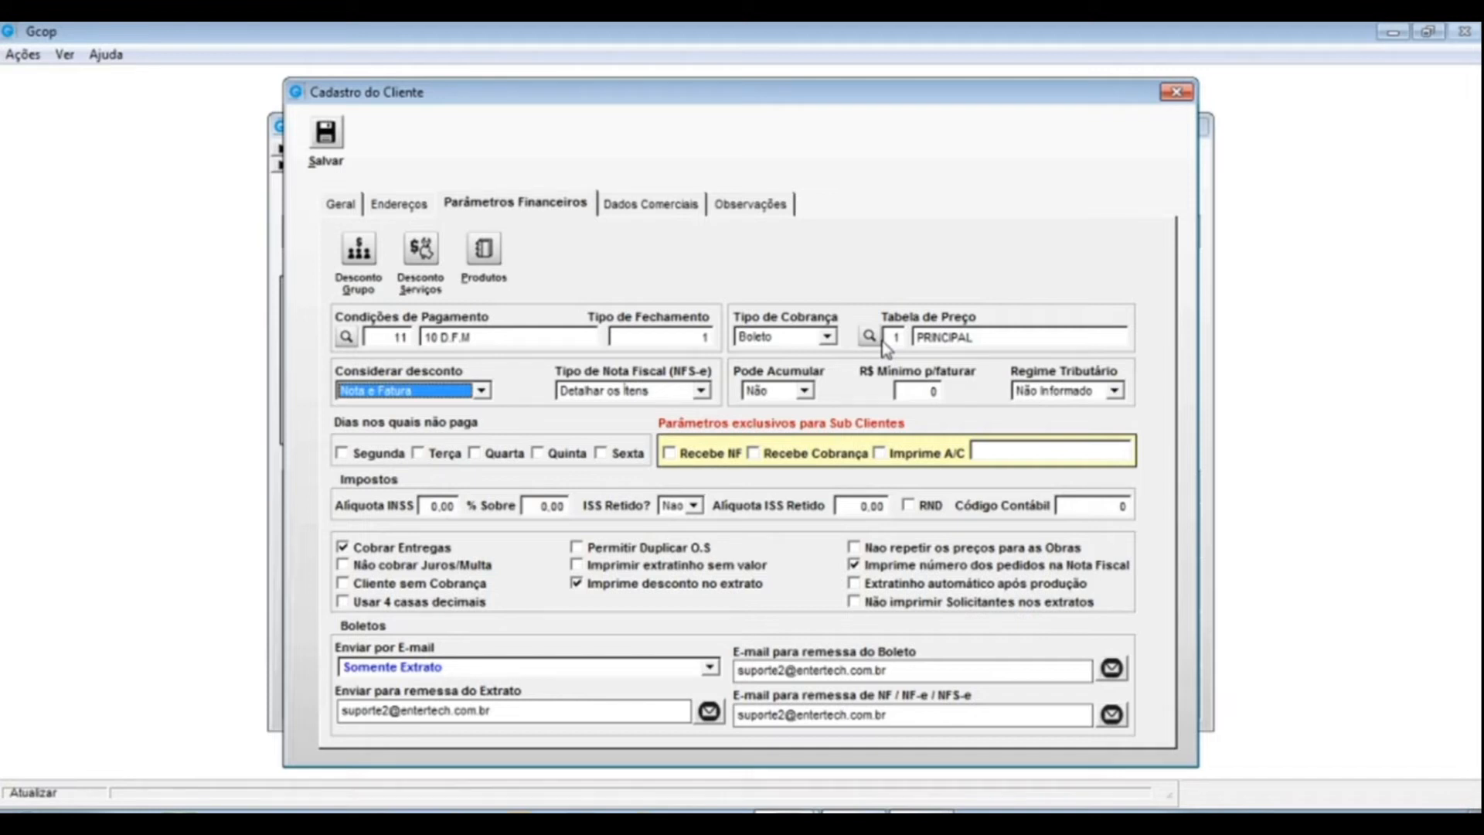
# - Keep discounts applied to Nota e Fatura and list the NFS-e invoice type choices
pyautogui.click(440, 391)
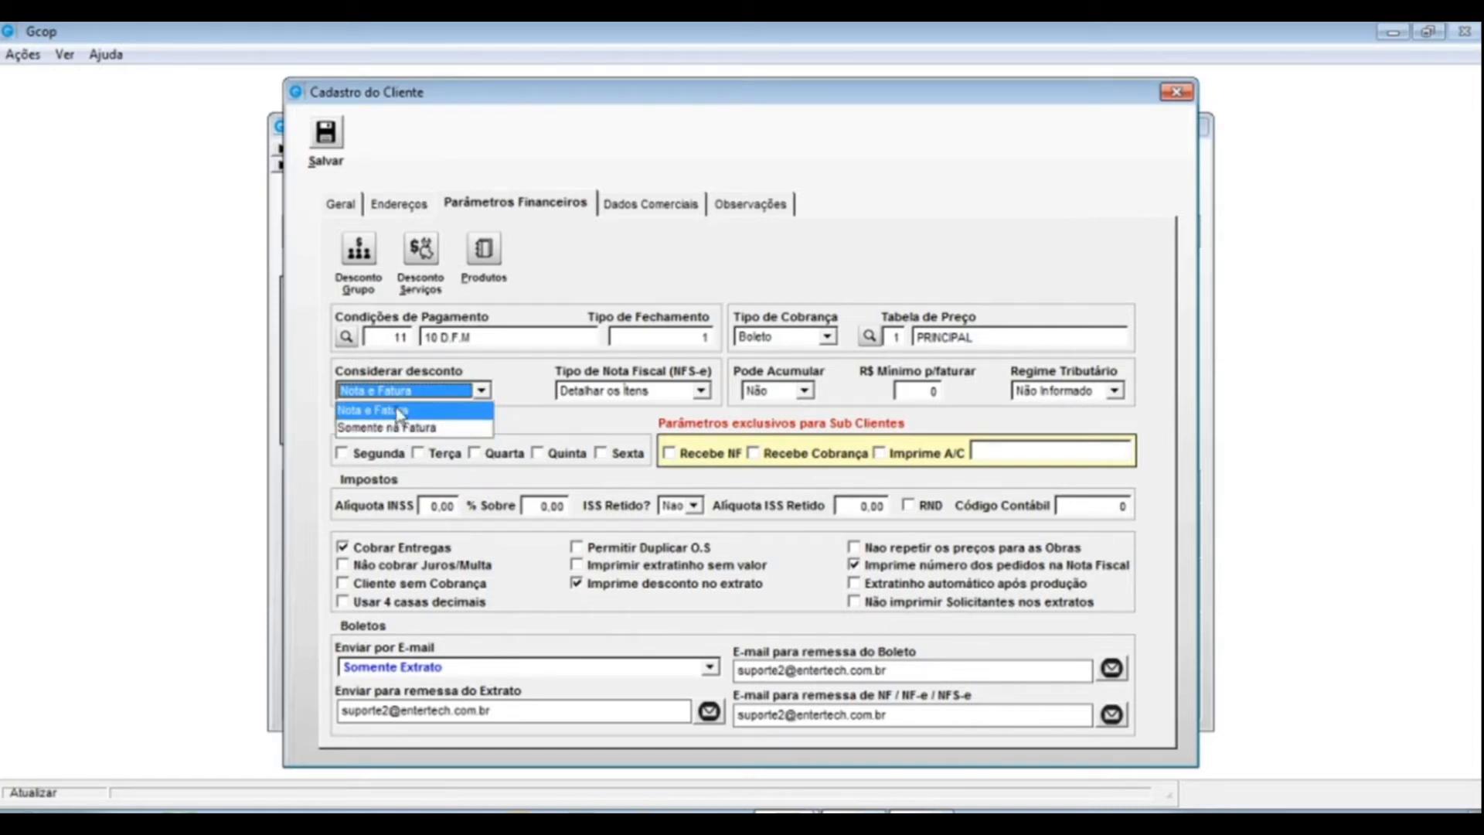
pyautogui.click(376, 411)
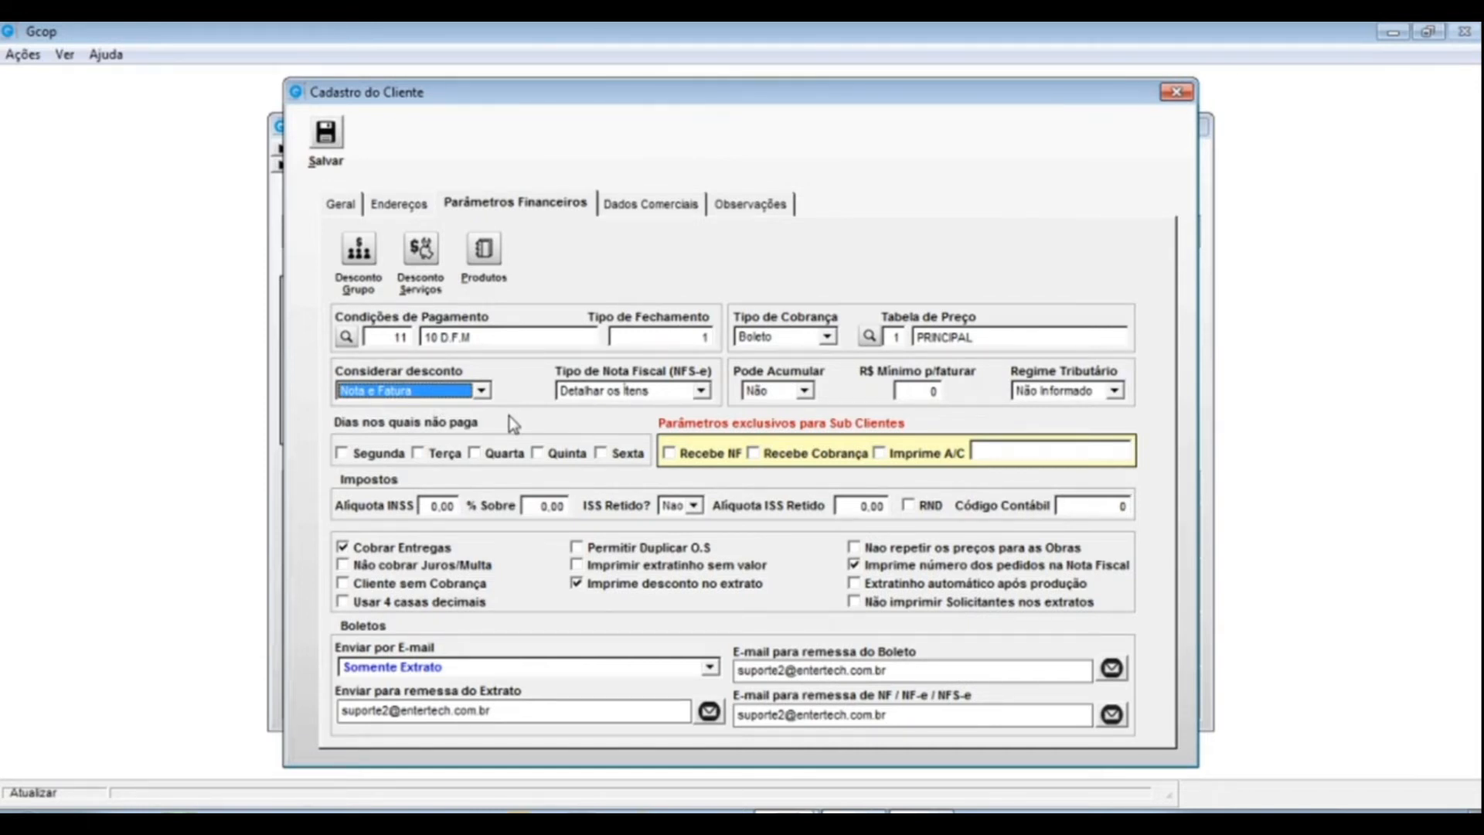
pyautogui.press('Tab')
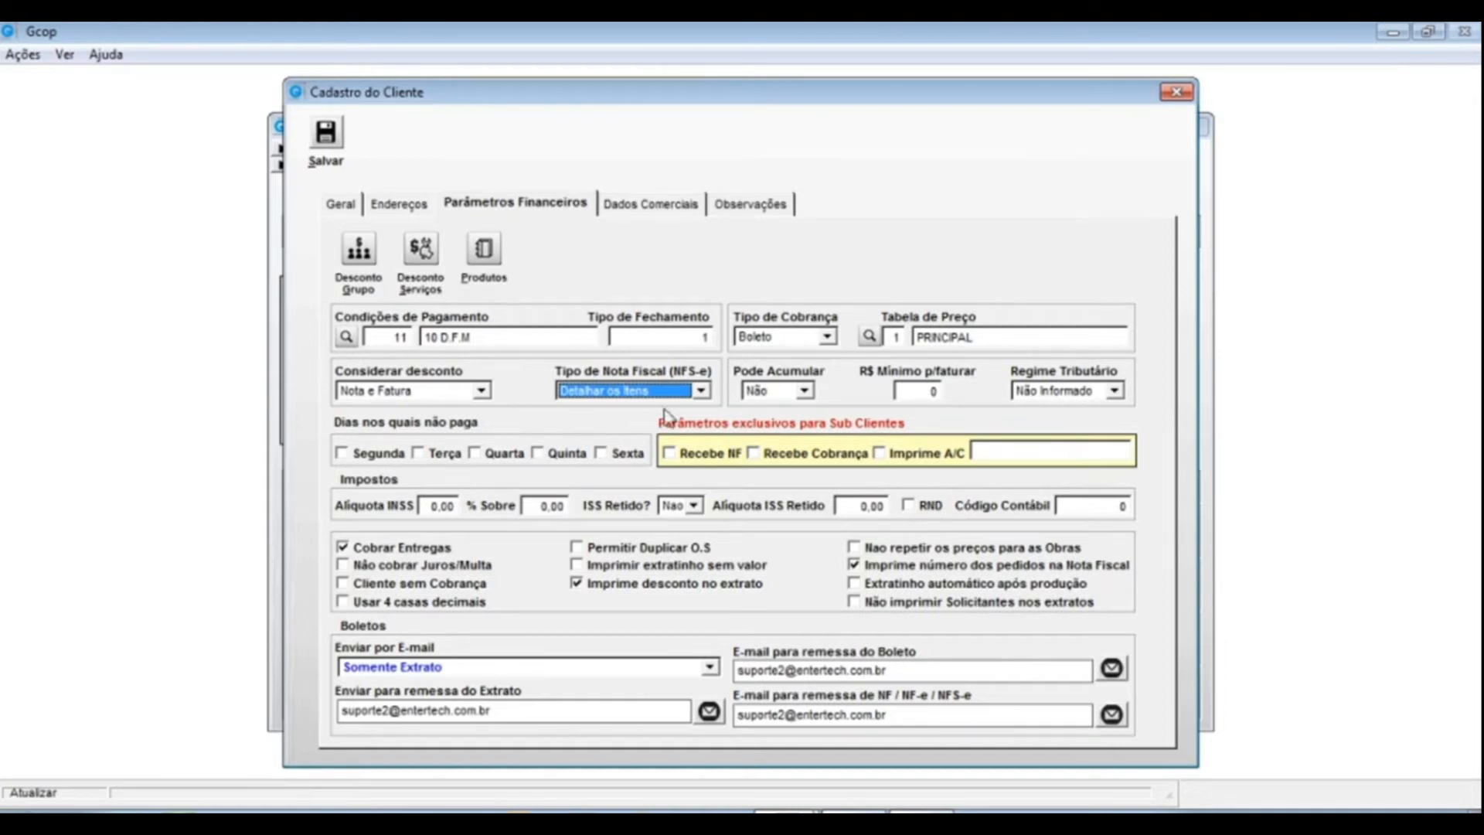
pyautogui.click(700, 391)
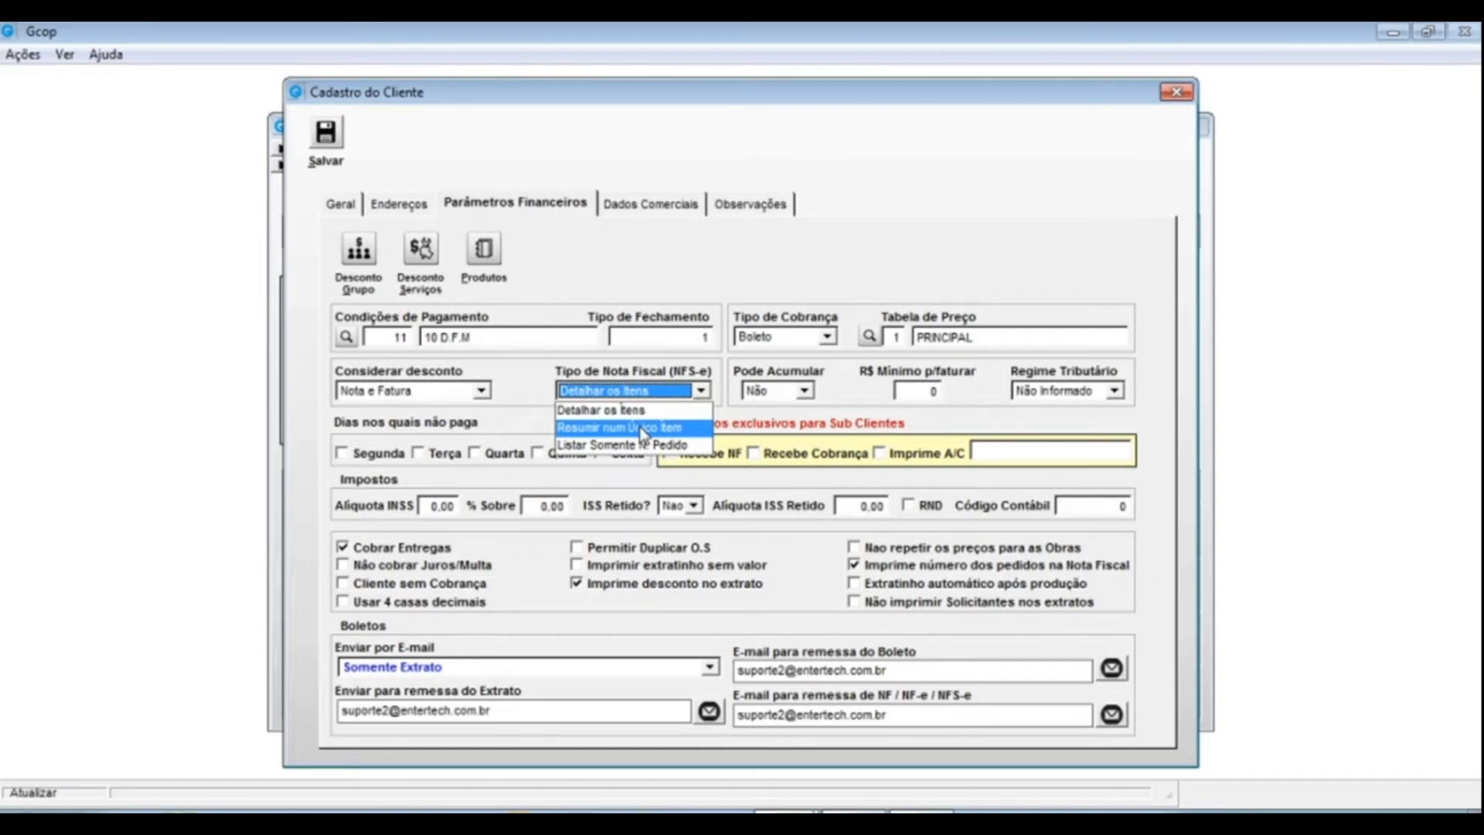
# - Set Tipo de Nota Fiscal (NFS-e) to Resumir num Unico Item
pyautogui.click(642, 430)
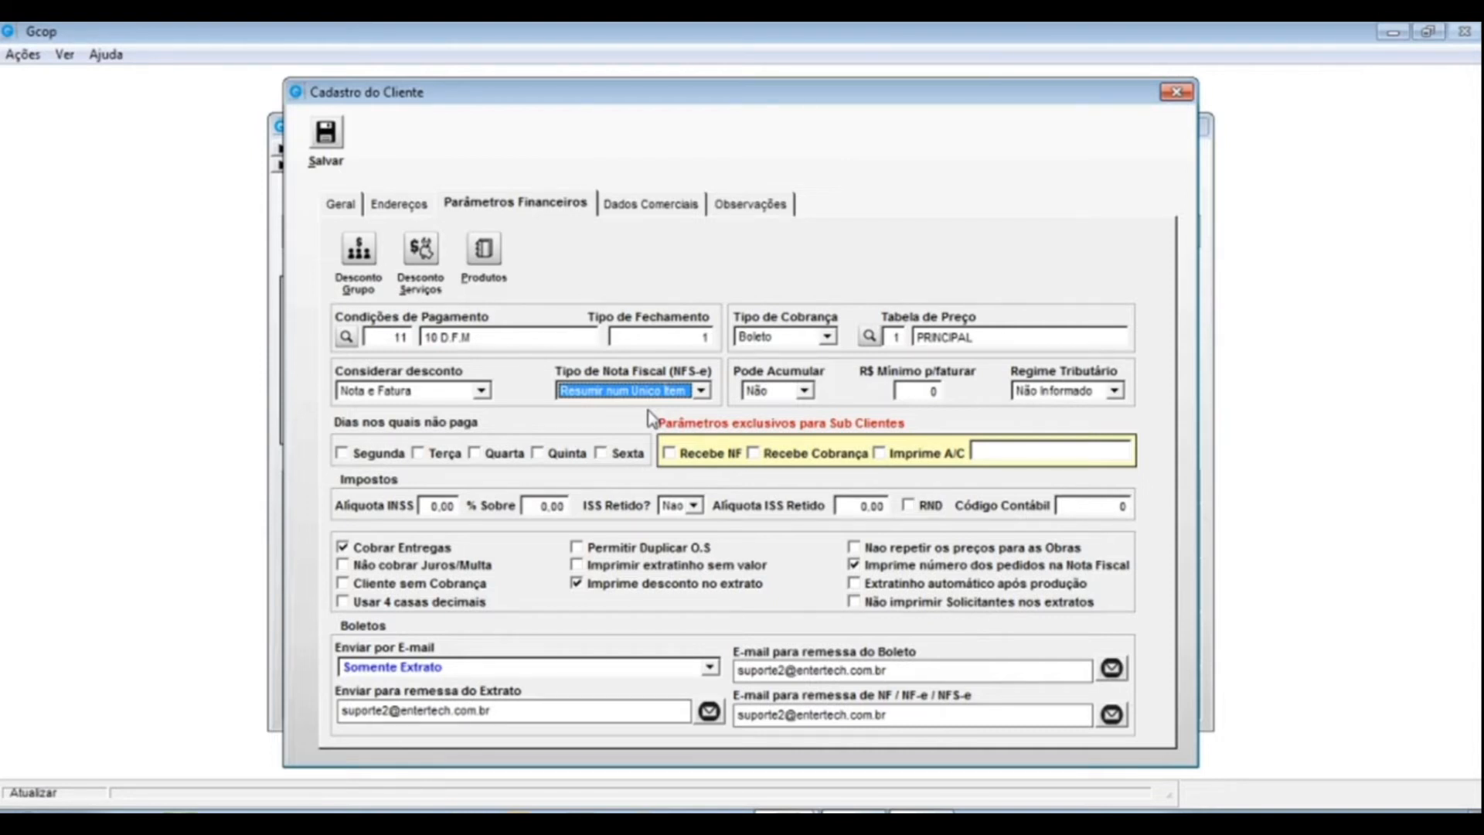
pyautogui.click(653, 391)
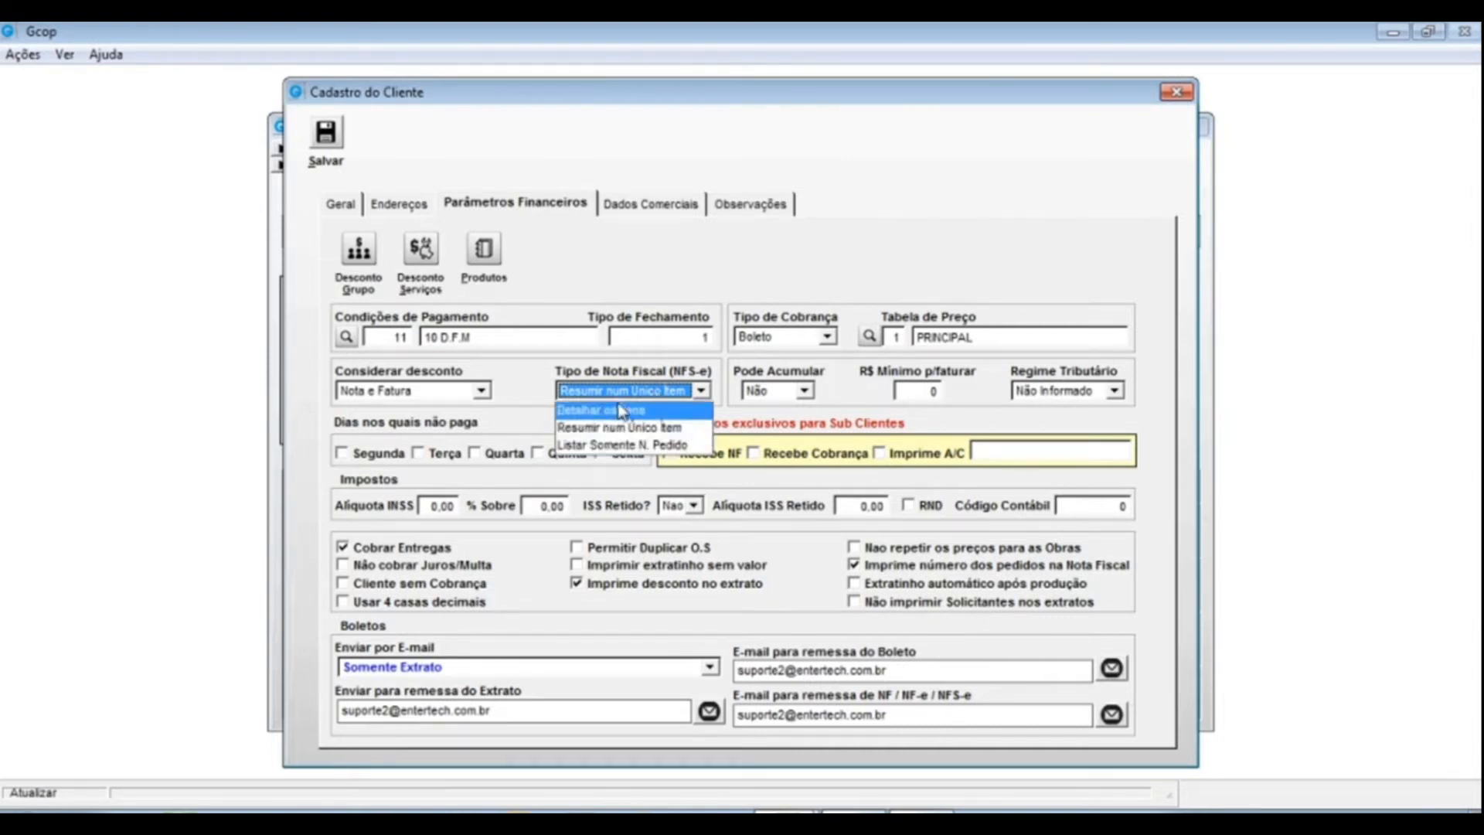
pyautogui.click(627, 427)
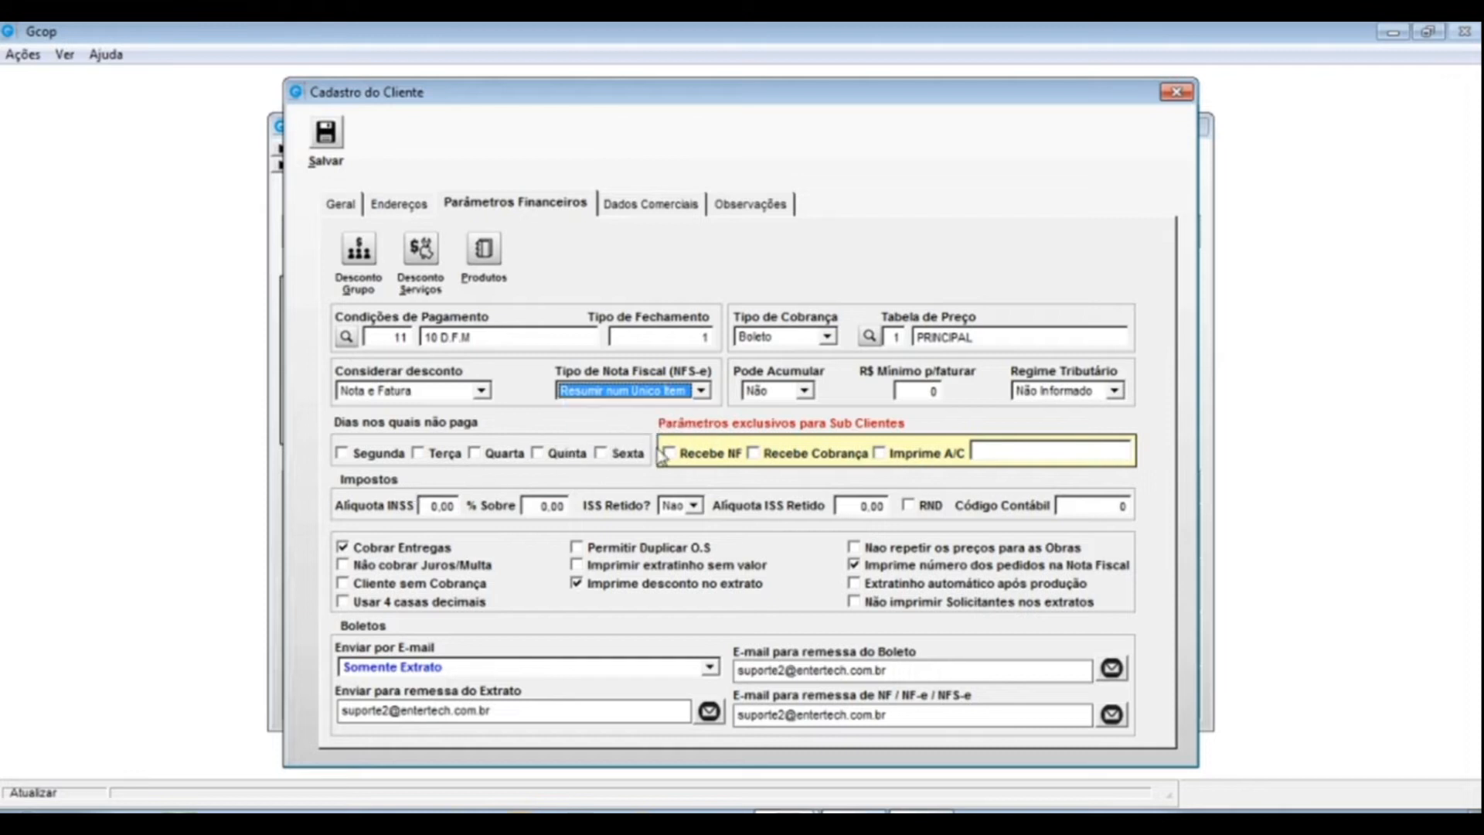
pyautogui.press('Tab')
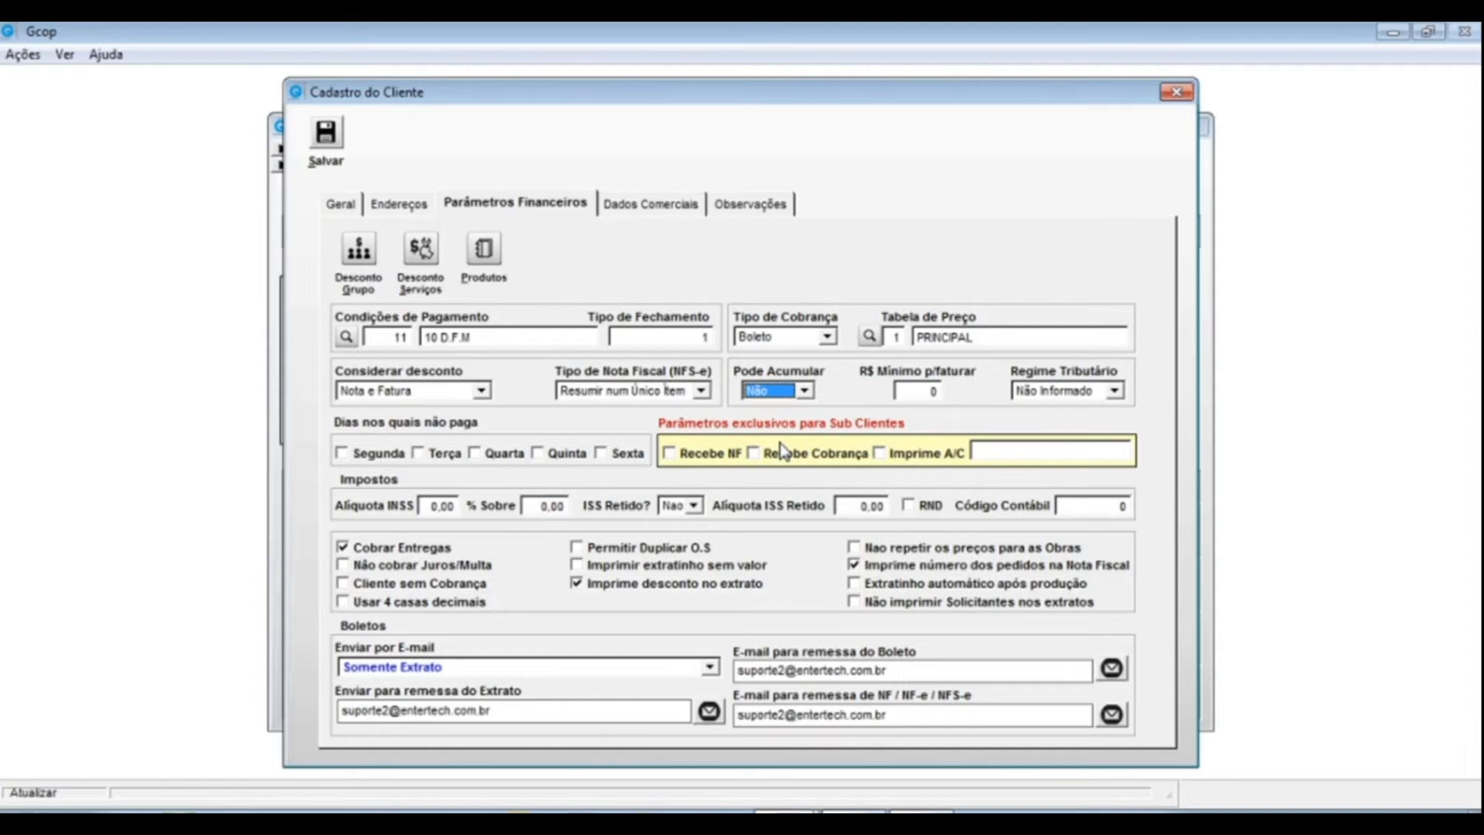
pyautogui.click(804, 390)
pyautogui.click(785, 432)
pyautogui.click(806, 390)
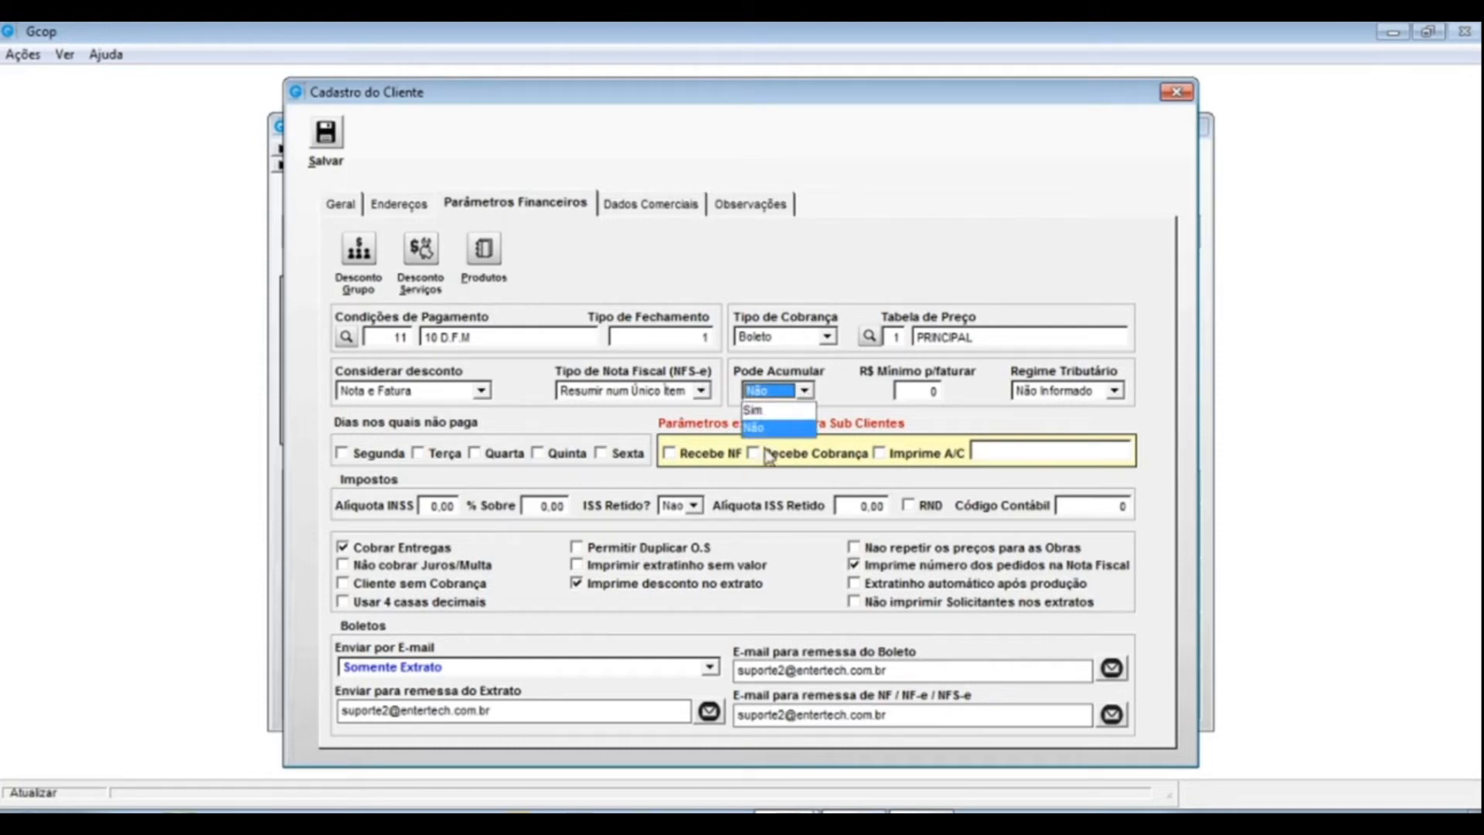
pyautogui.click(756, 427)
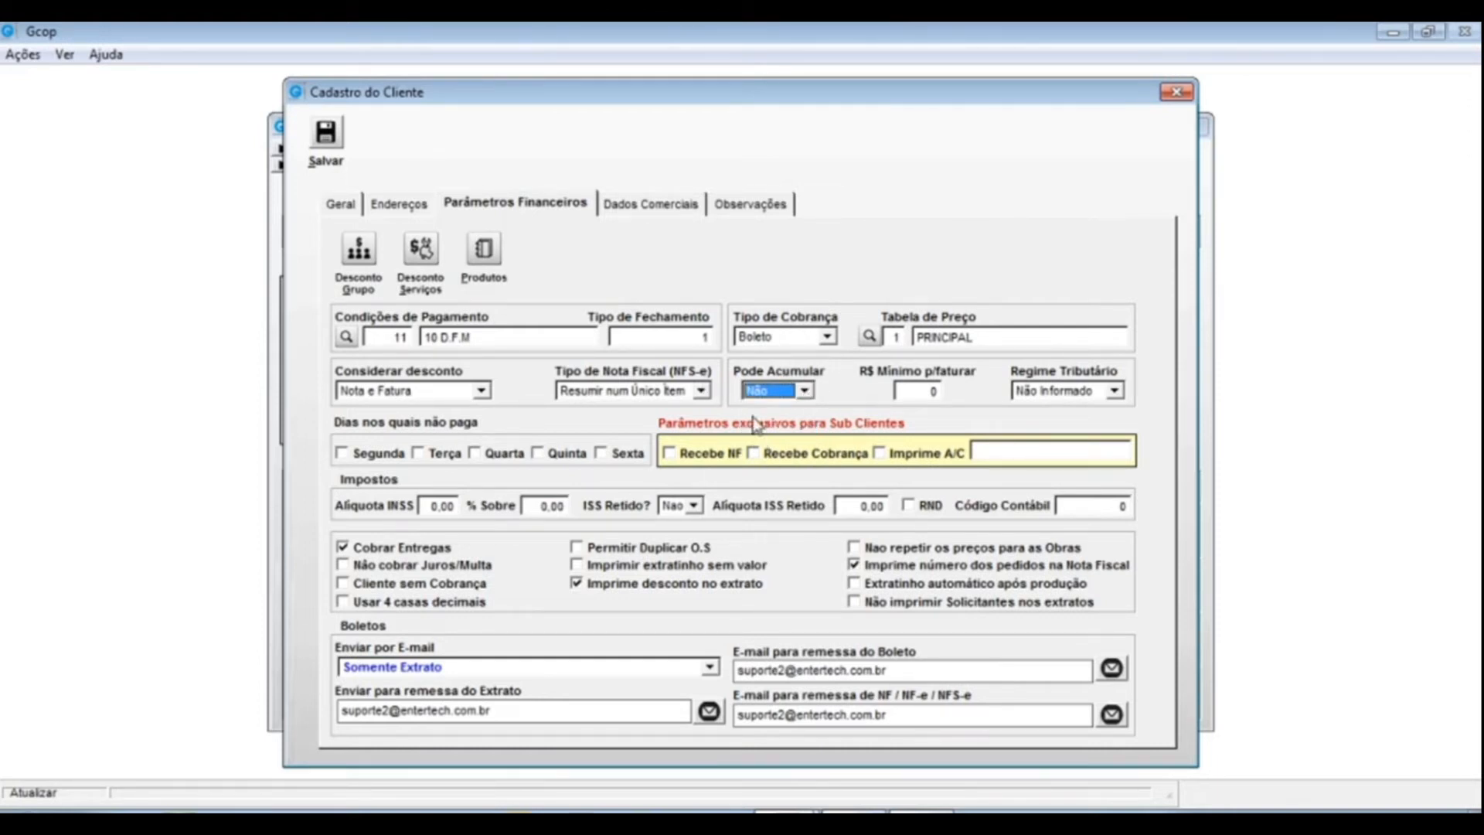
pyautogui.click(913, 392)
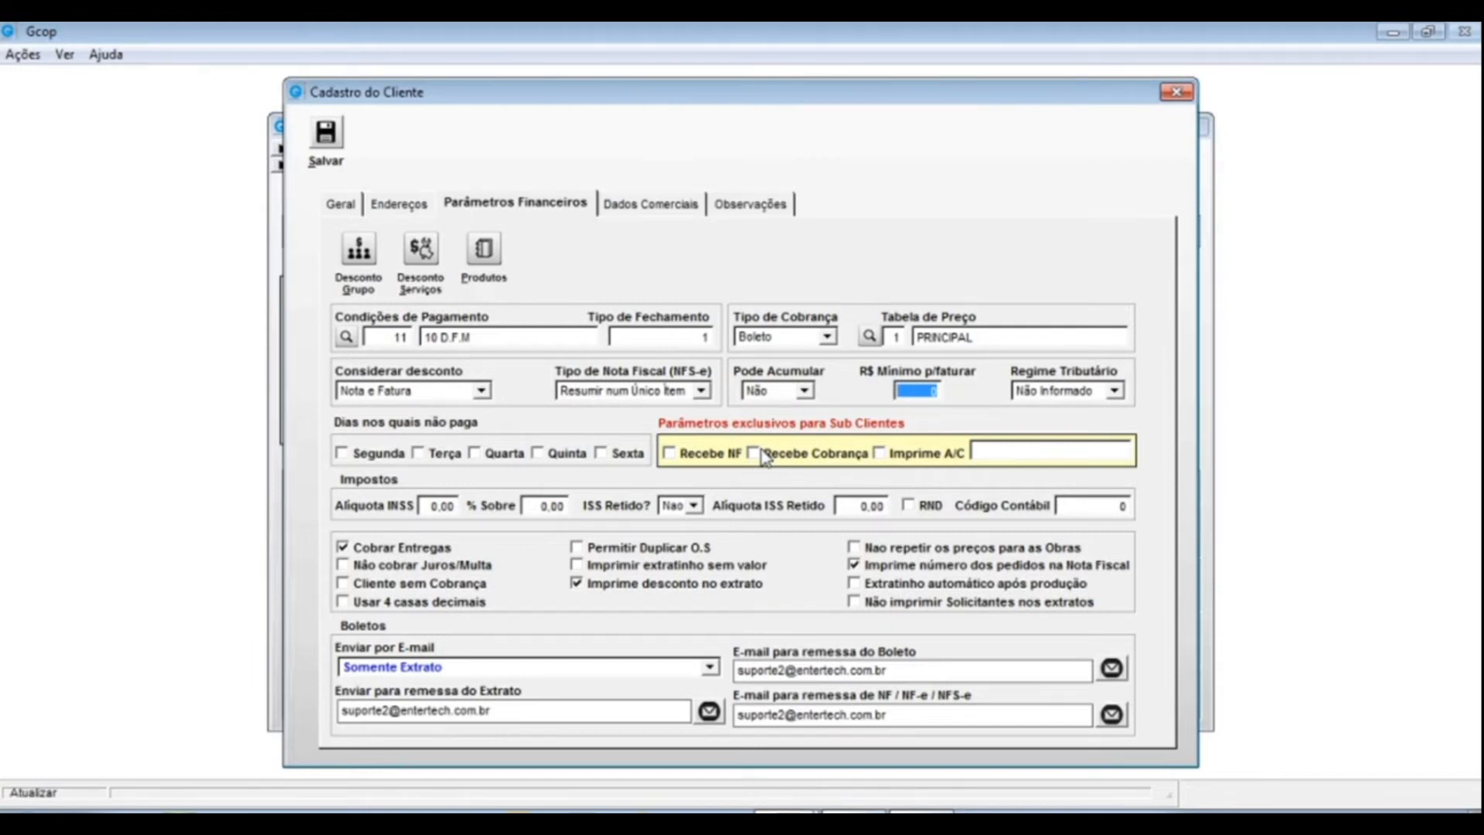
pyautogui.press('Tab')
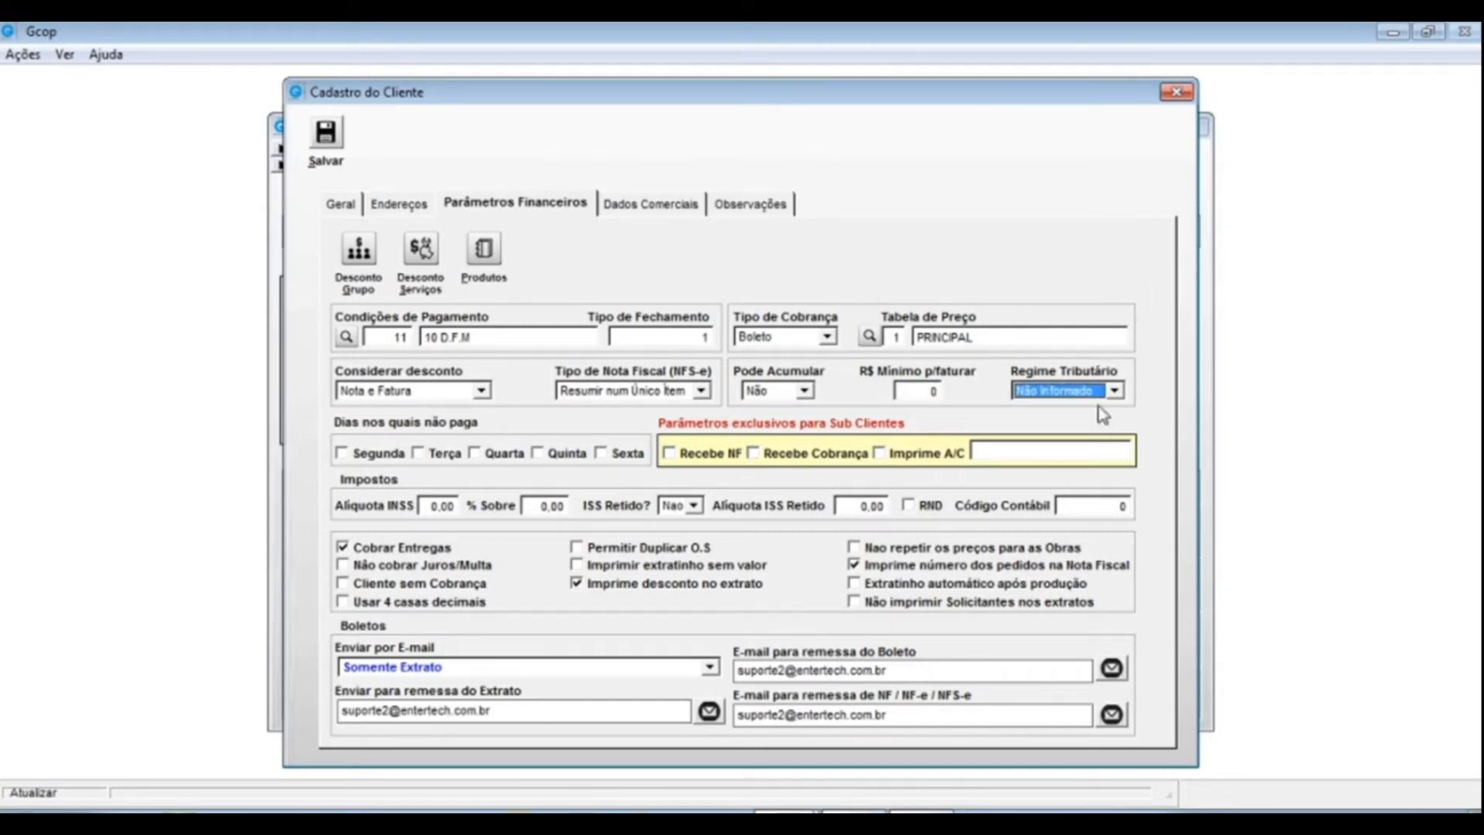
pyautogui.click(1116, 392)
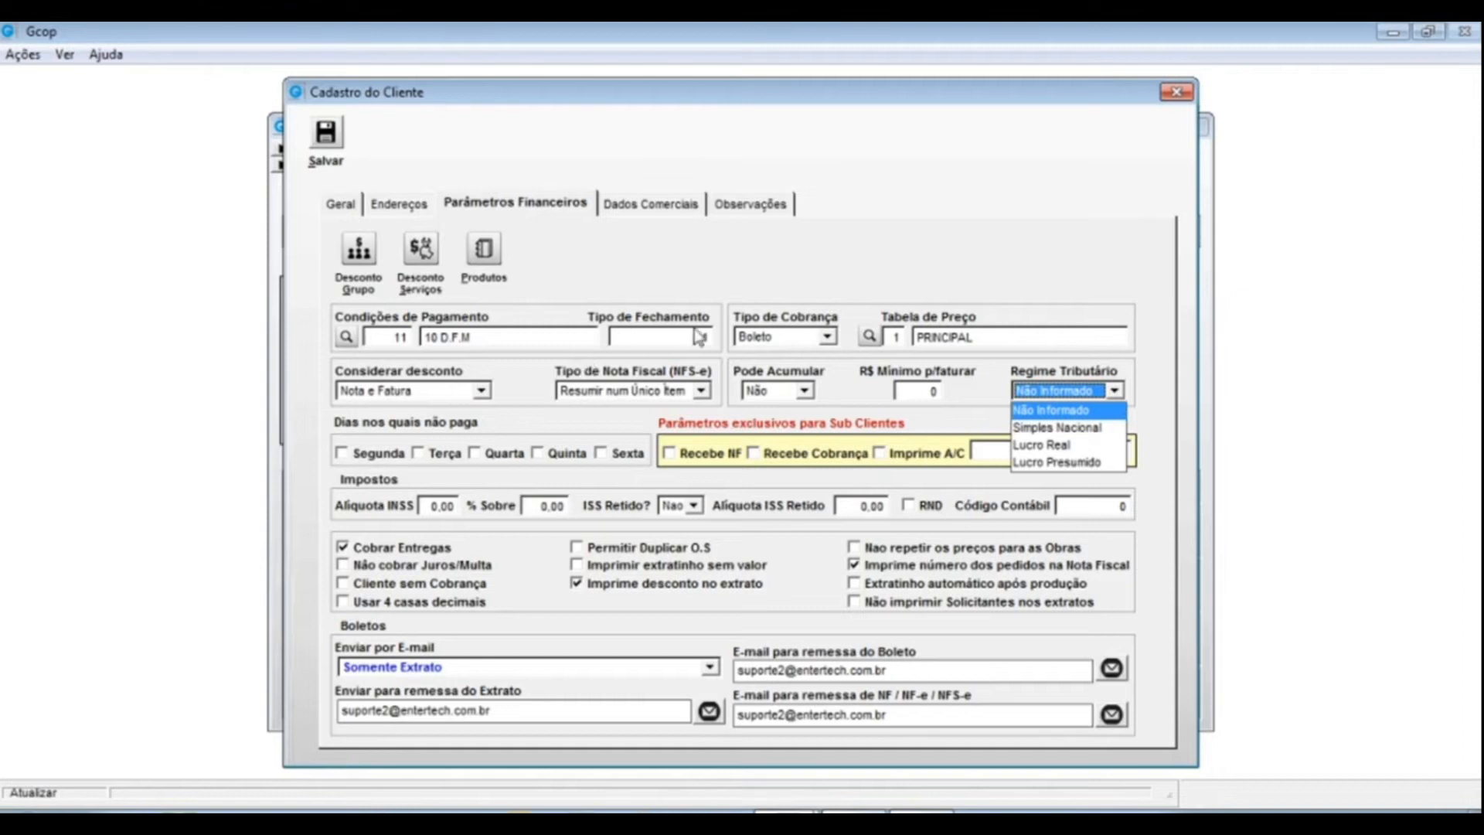
pyautogui.click(1066, 414)
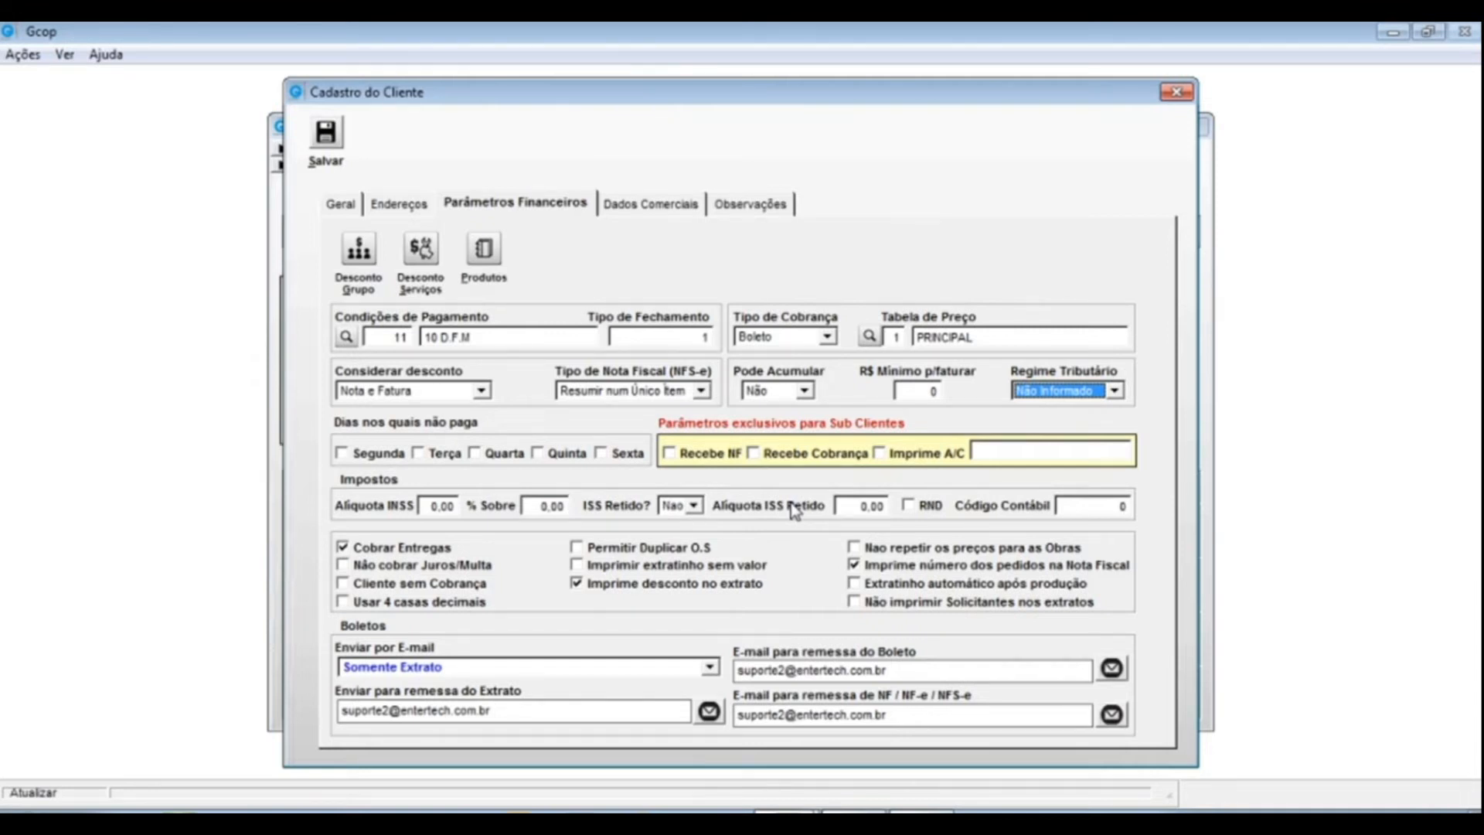
pyautogui.click(692, 506)
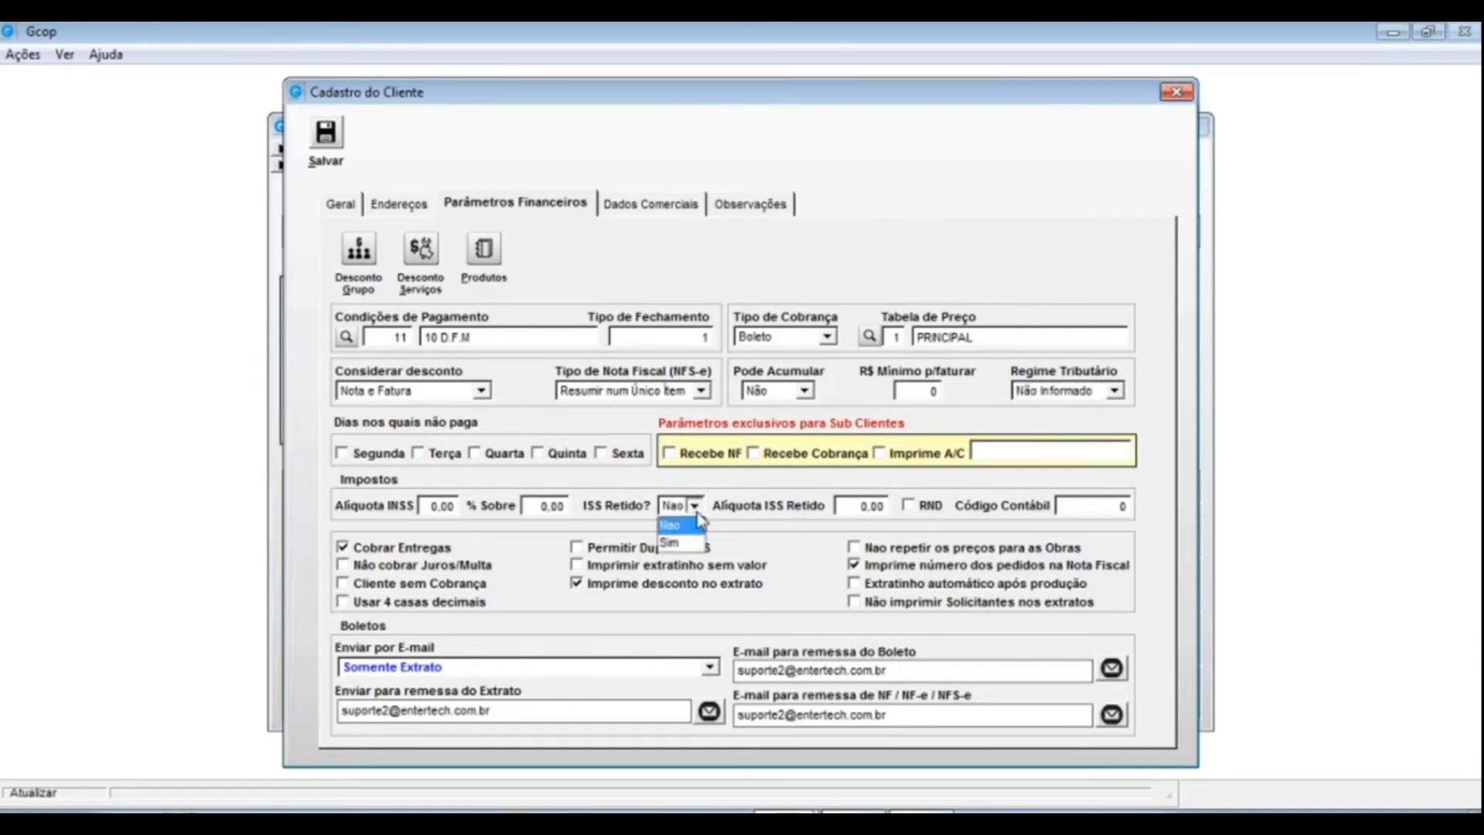
pyautogui.click(765, 501)
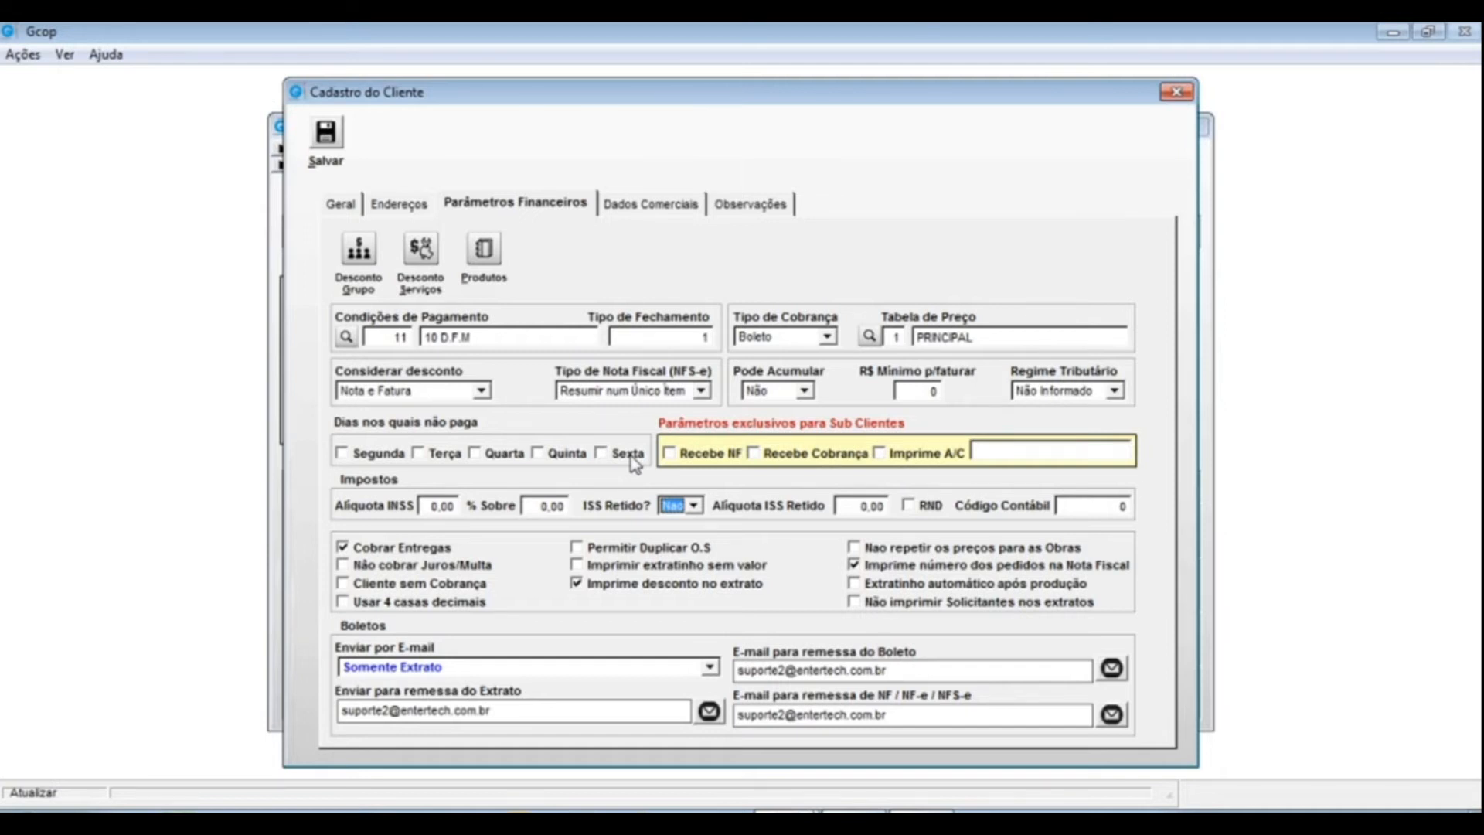
pyautogui.click(343, 456)
pyautogui.click(421, 454)
pyautogui.click(494, 454)
pyautogui.click(537, 454)
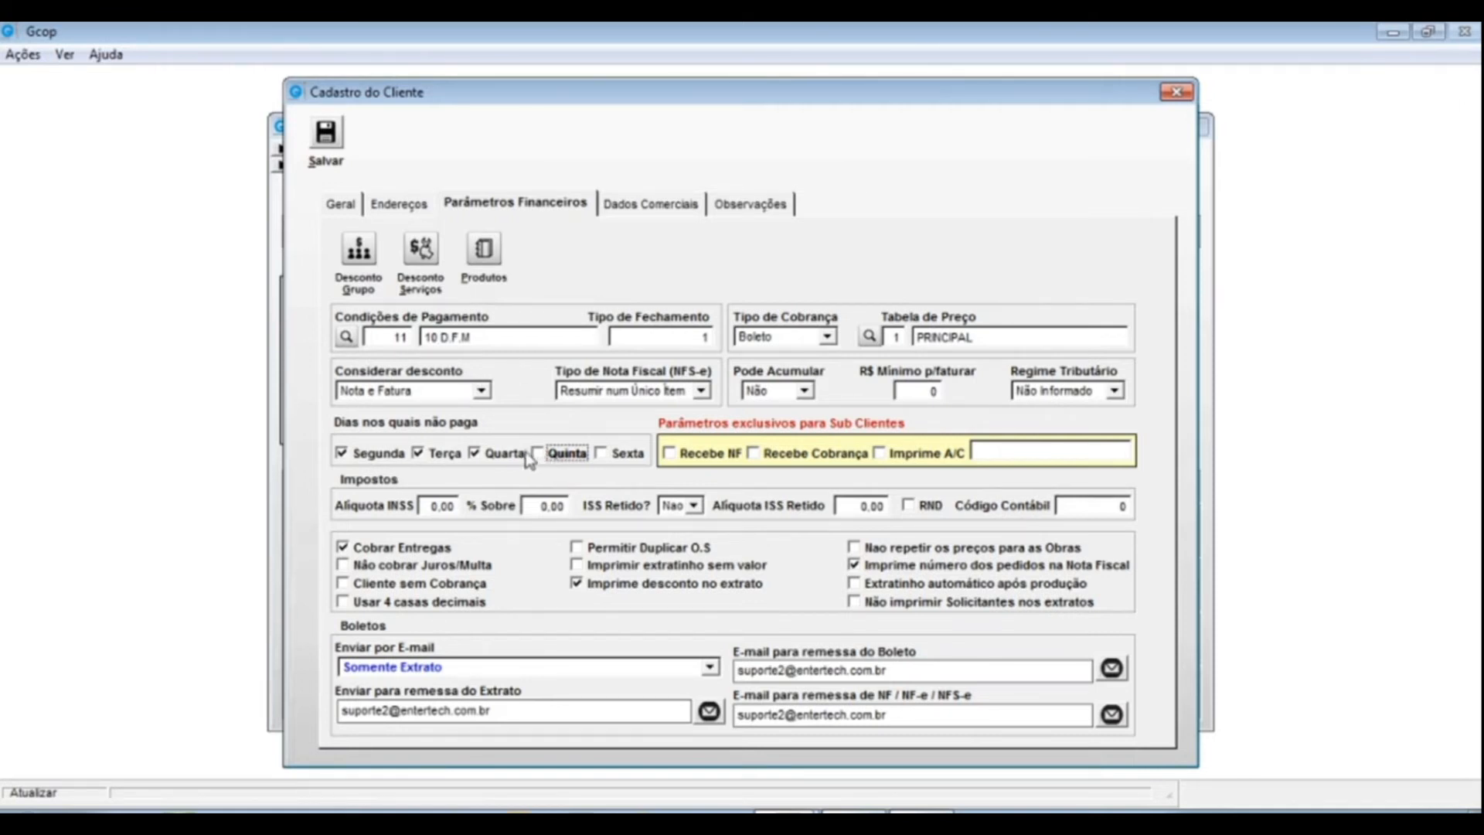
pyautogui.click(485, 452)
pyautogui.click(442, 453)
pyautogui.click(379, 453)
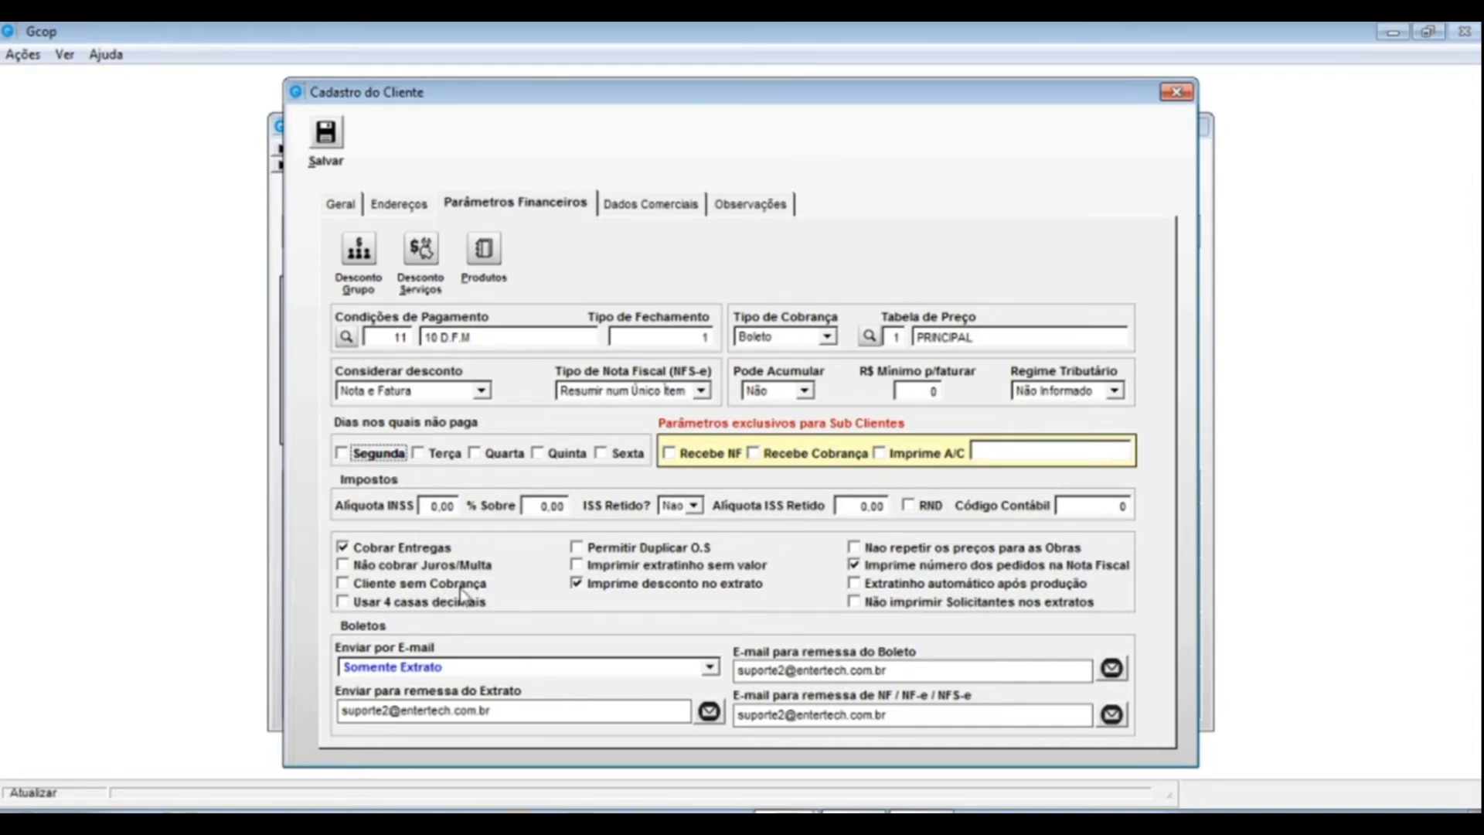
pyautogui.click(576, 566)
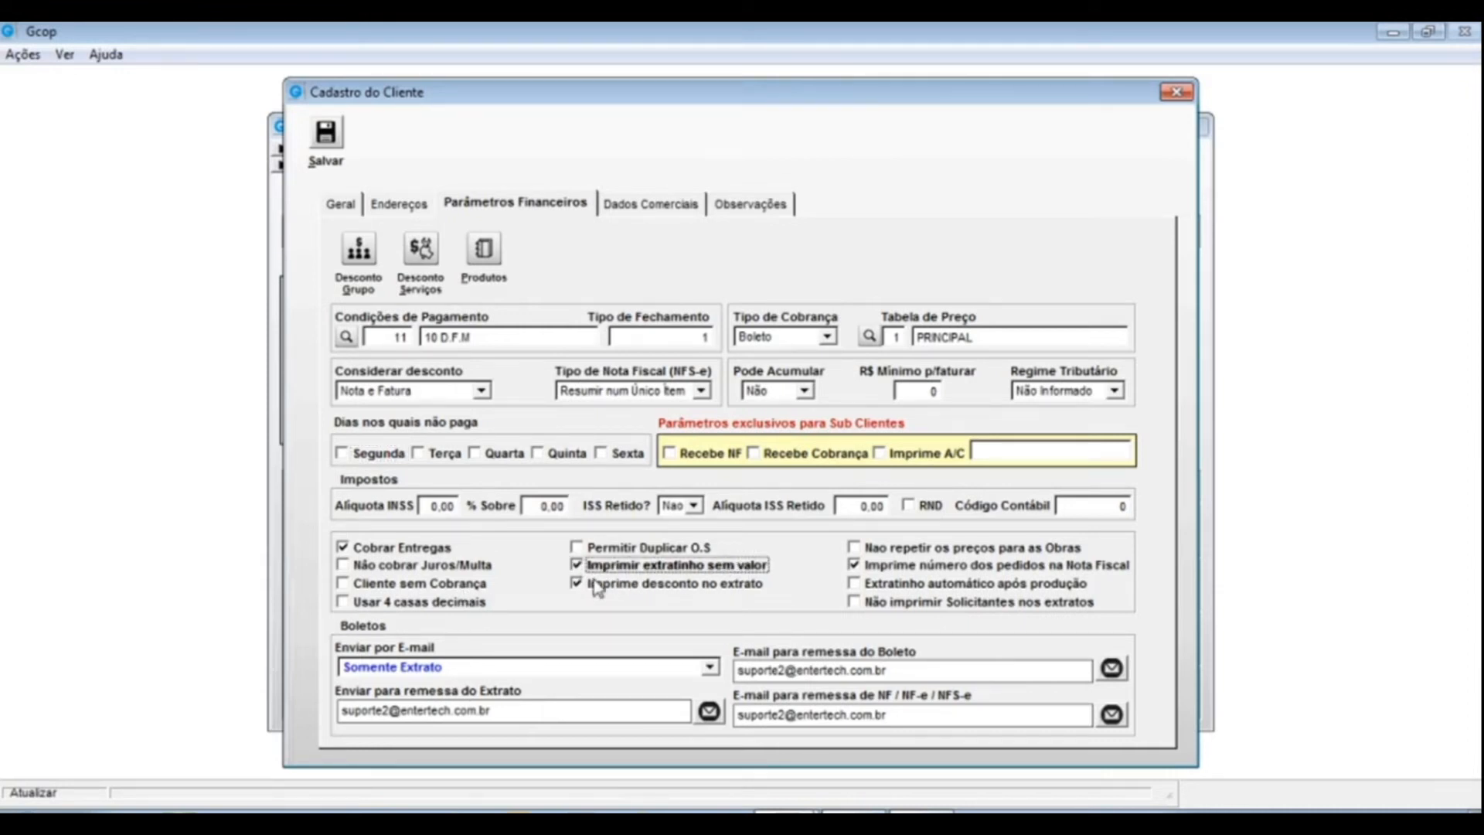
pyautogui.click(577, 566)
pyautogui.click(577, 568)
pyautogui.click(577, 568)
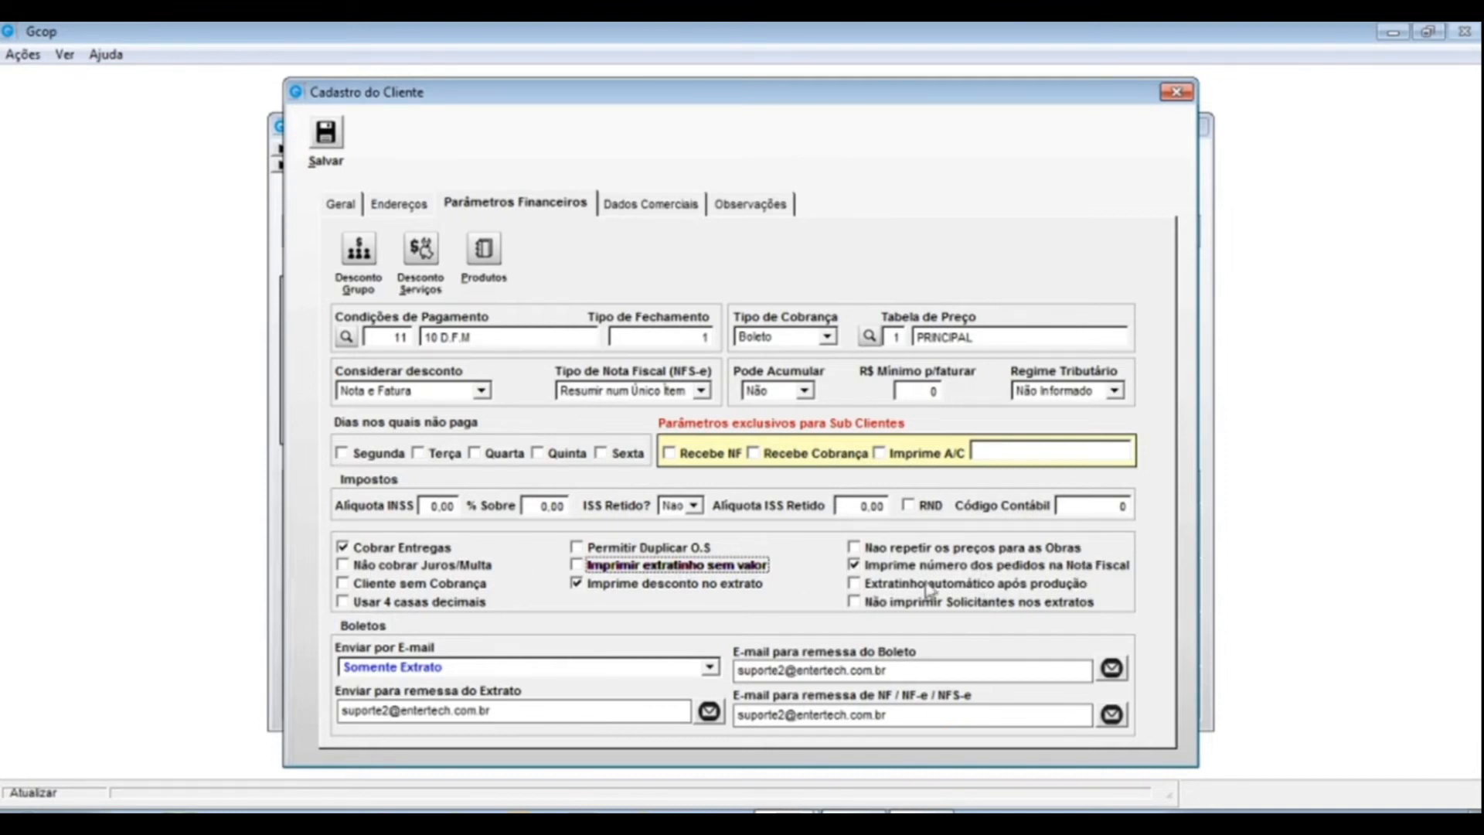
pyautogui.click(855, 602)
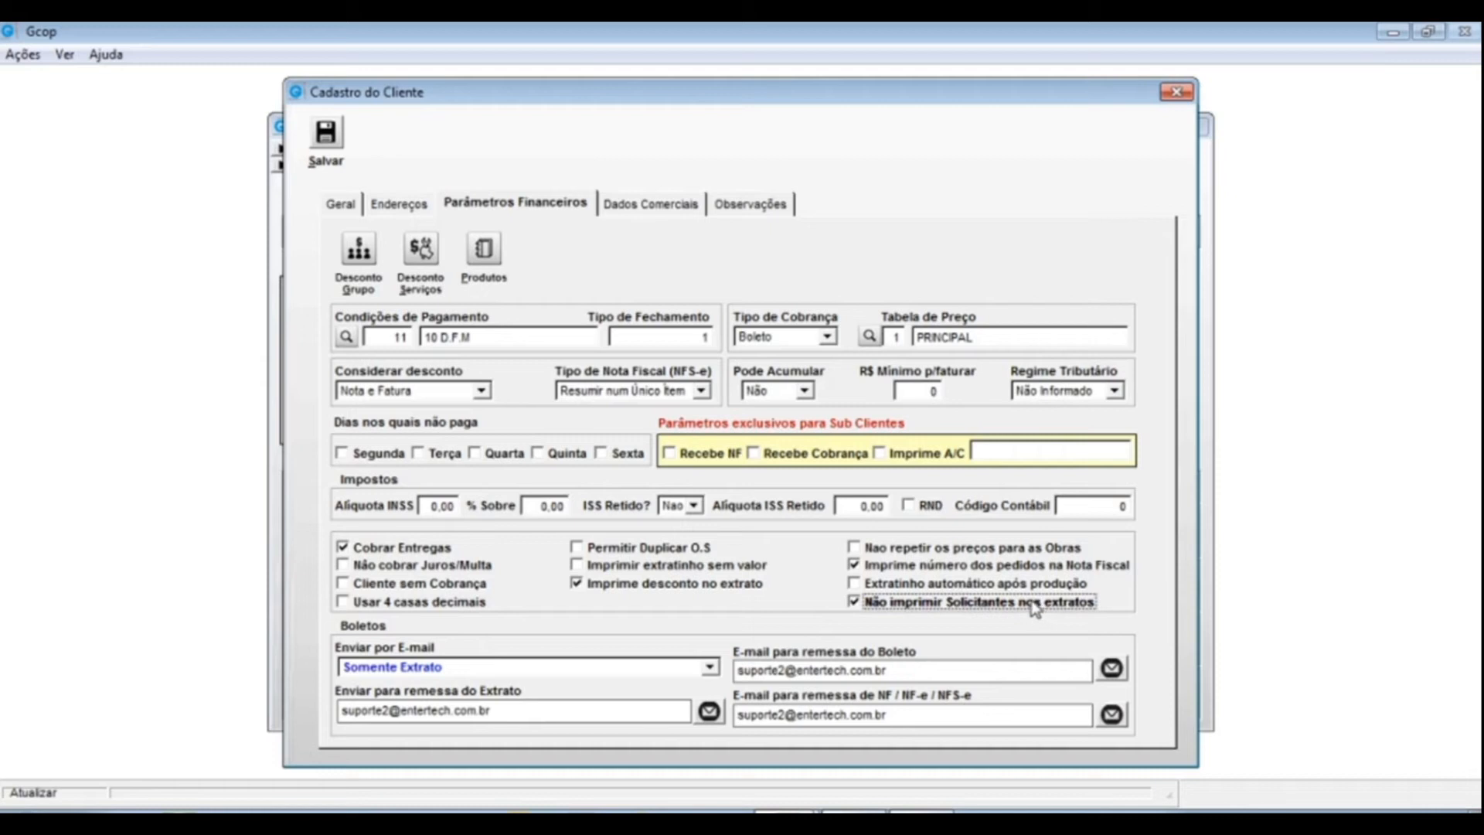
pyautogui.click(857, 602)
# - Choose Extrato + Boleto após Boleto in the Boletos Enviar por E-mail list
pyautogui.click(710, 670)
pyautogui.click(711, 686)
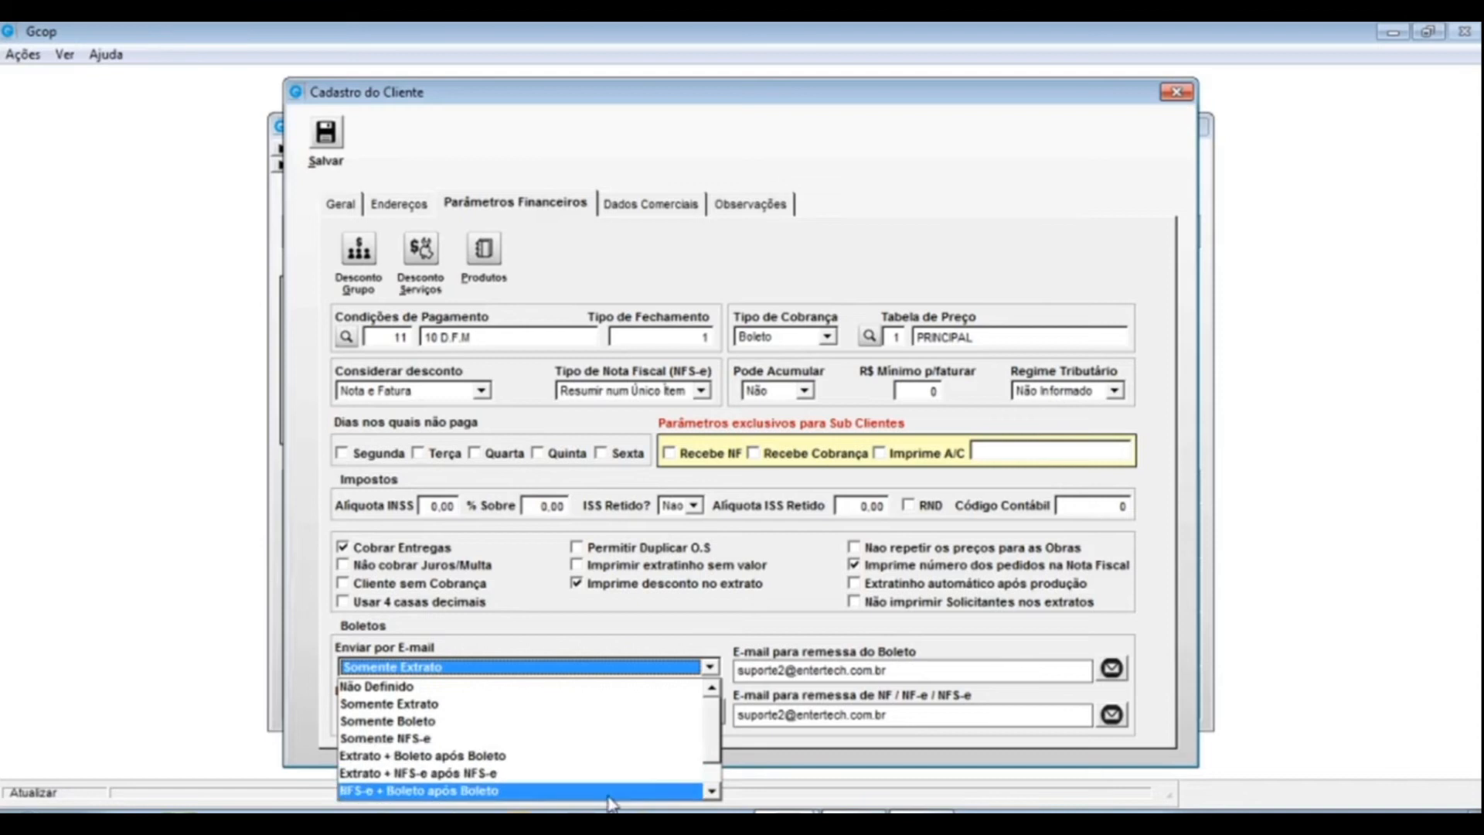
pyautogui.scroll(-2, 348, 761)
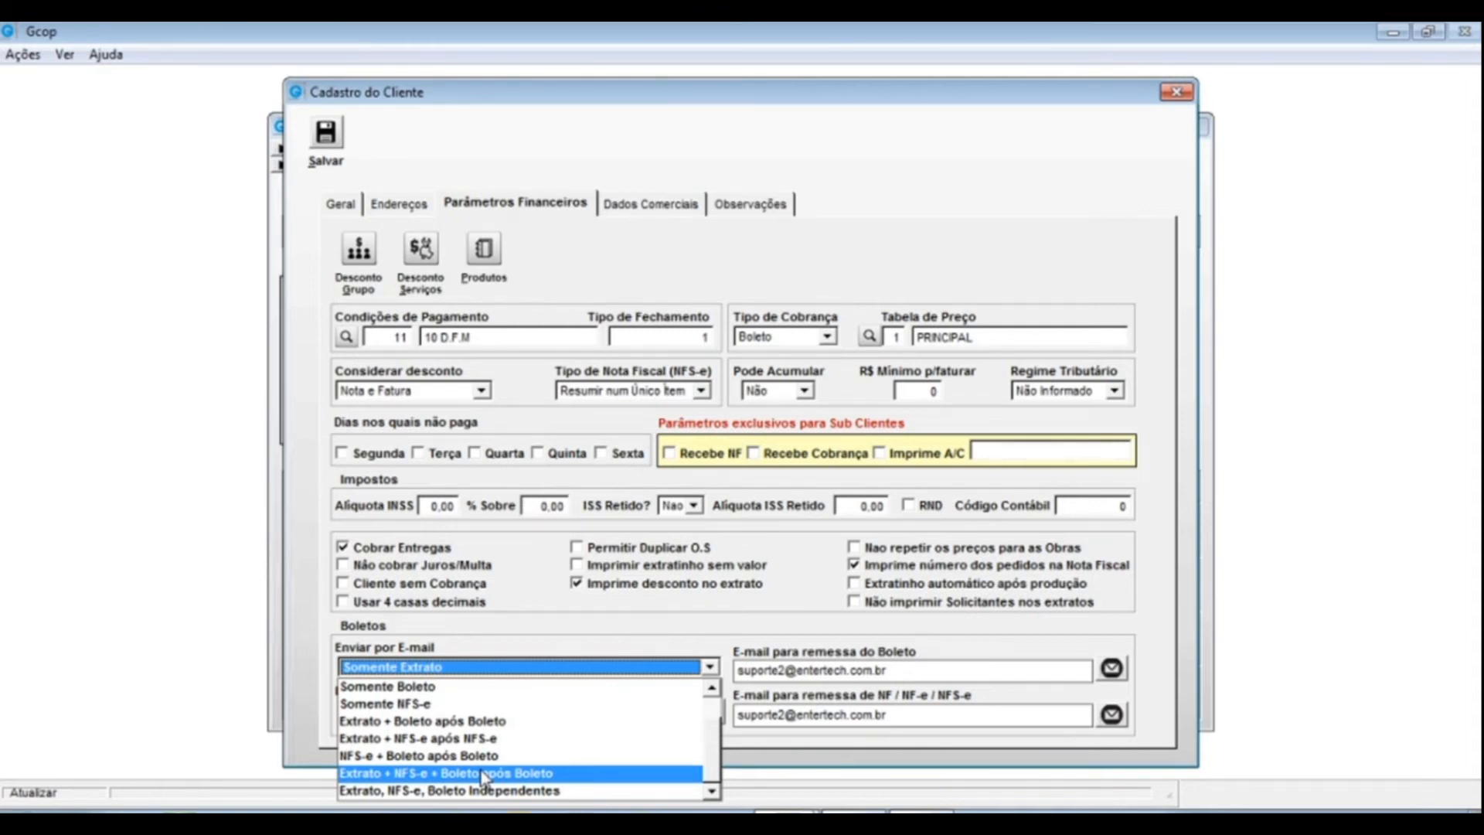
pyautogui.click(452, 721)
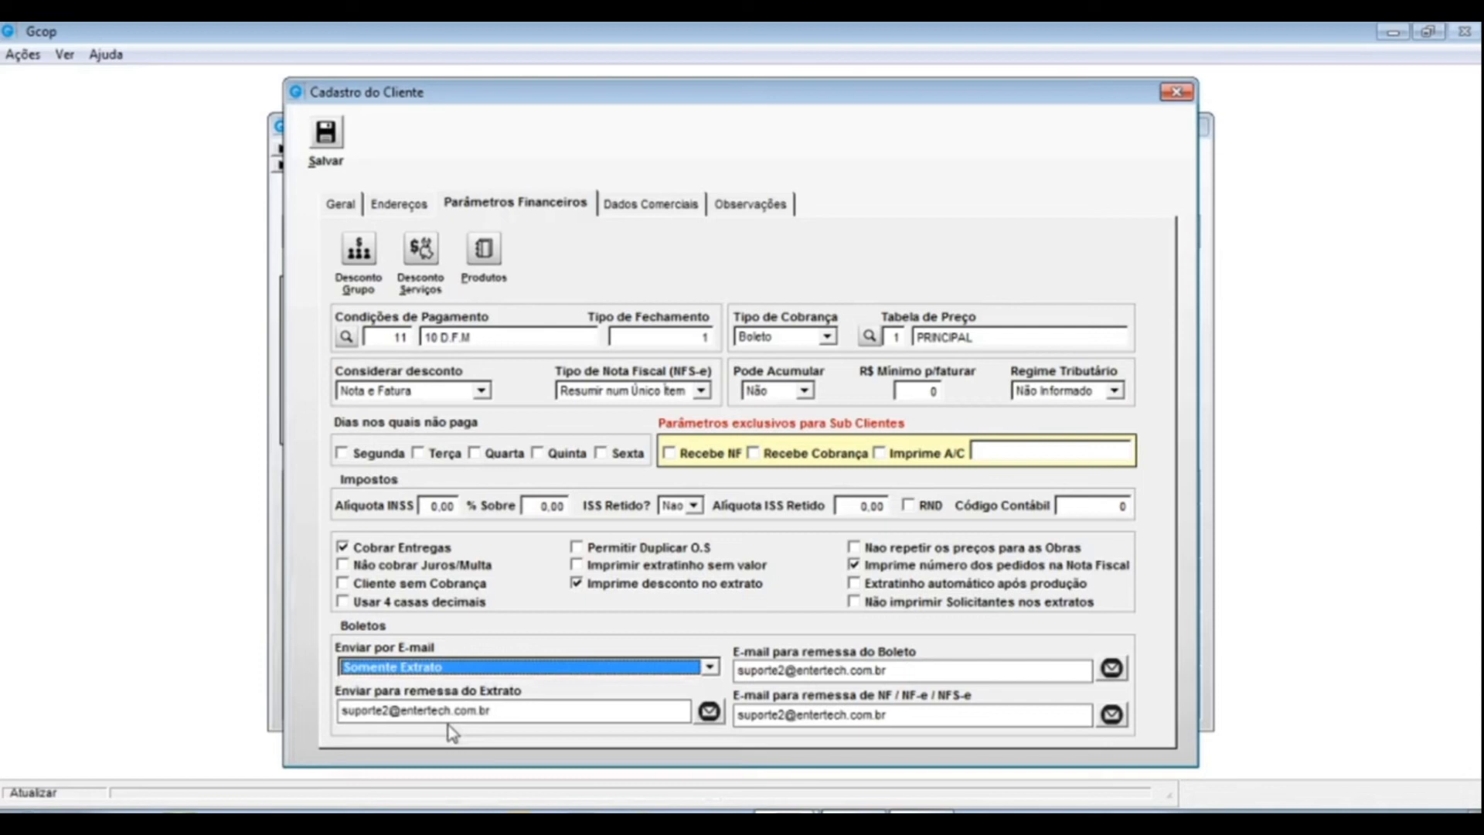
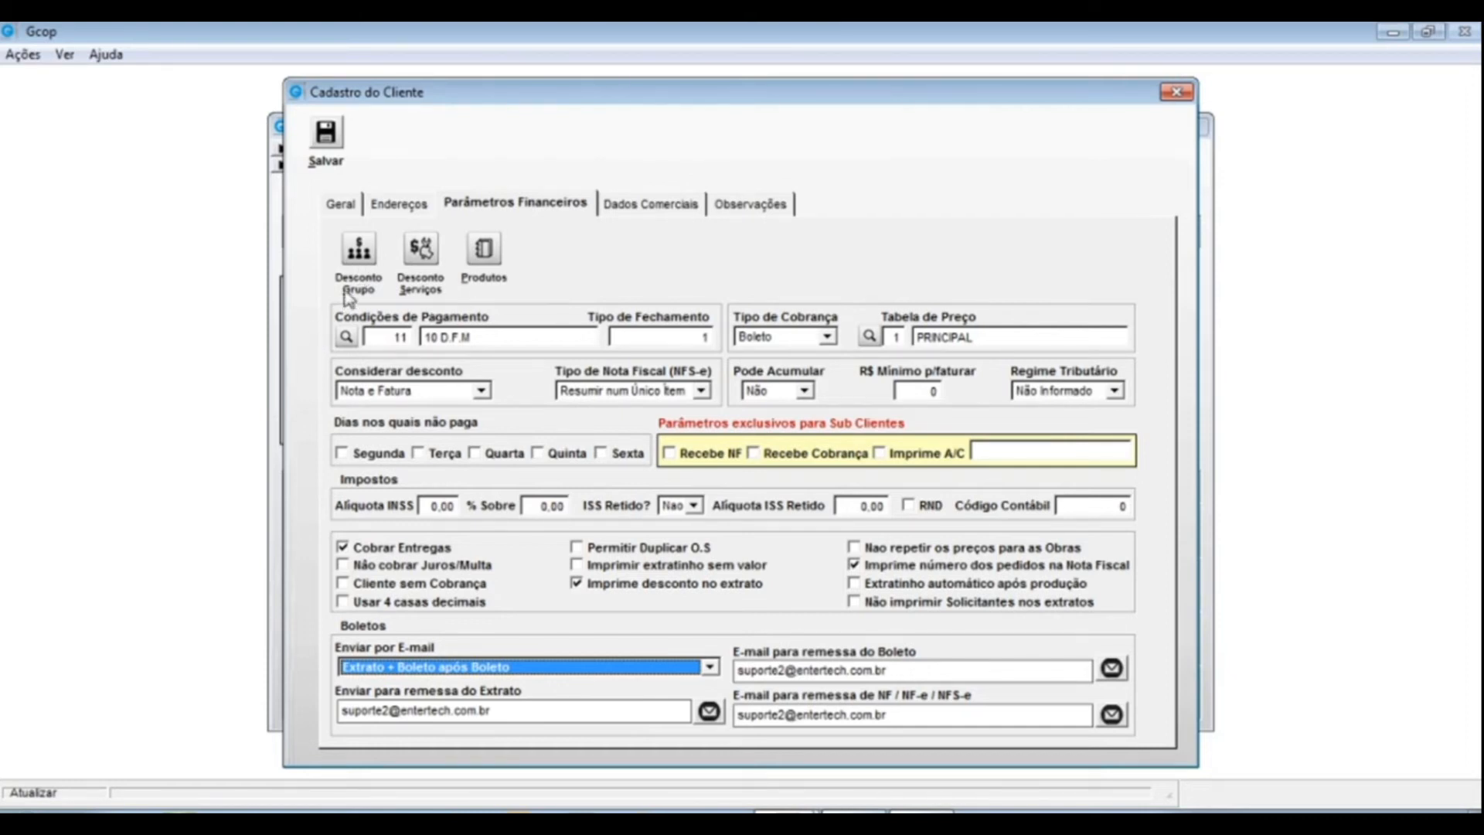
# - Add a 15% group discount for service group 01 to the client
pyautogui.click(359, 249)
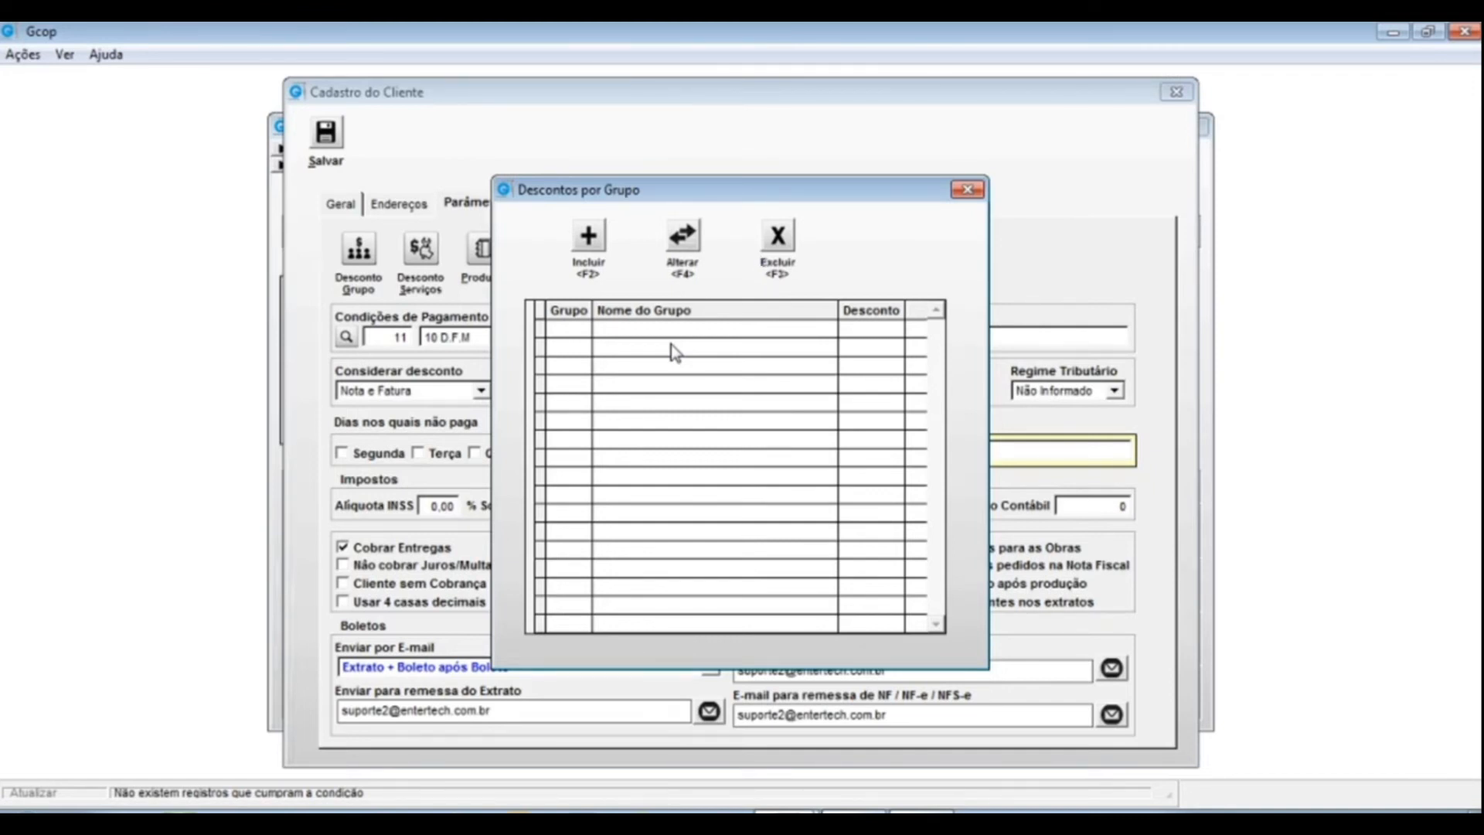
pyautogui.click(587, 238)
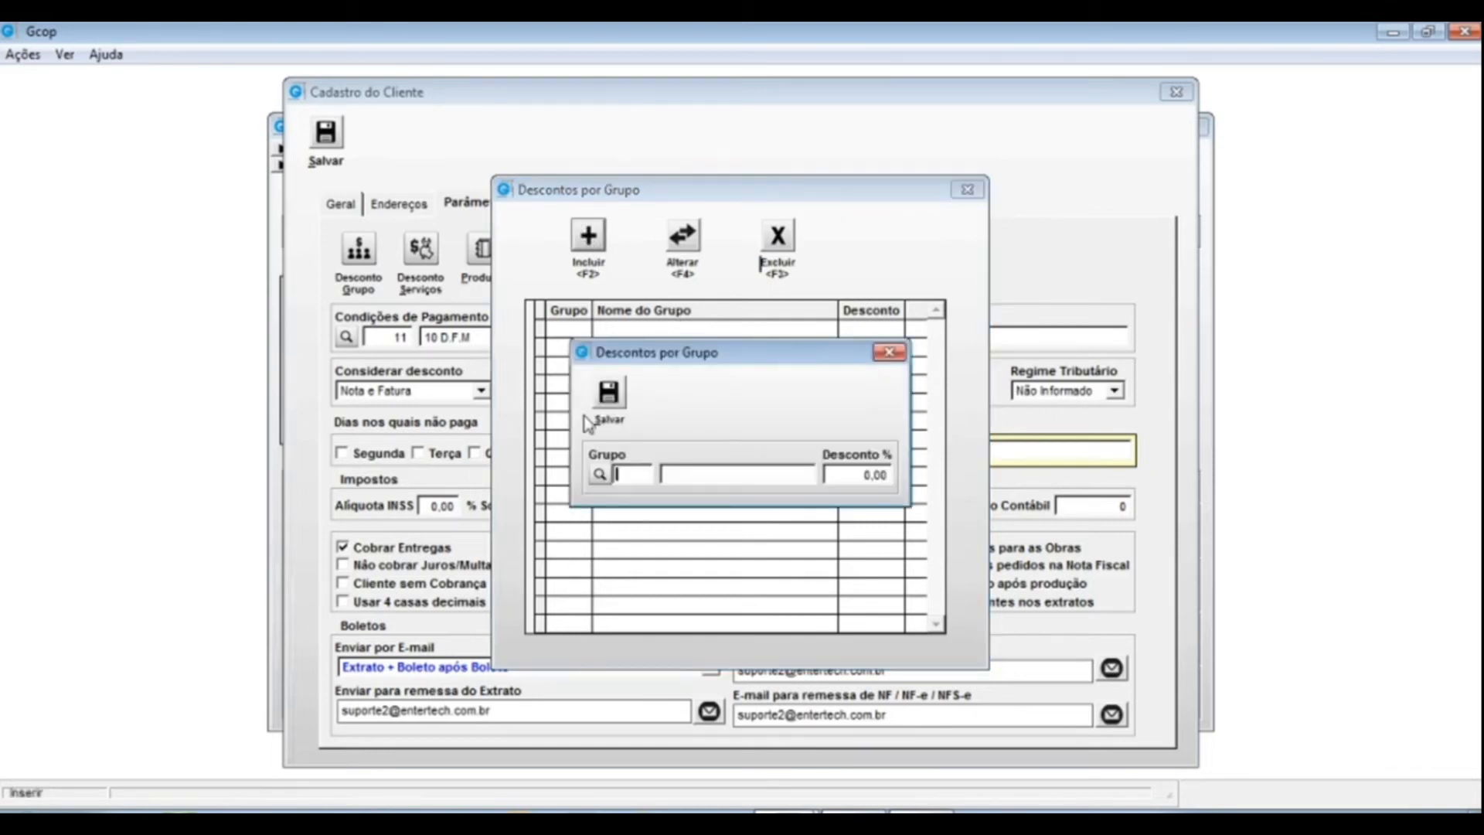
pyautogui.click(600, 475)
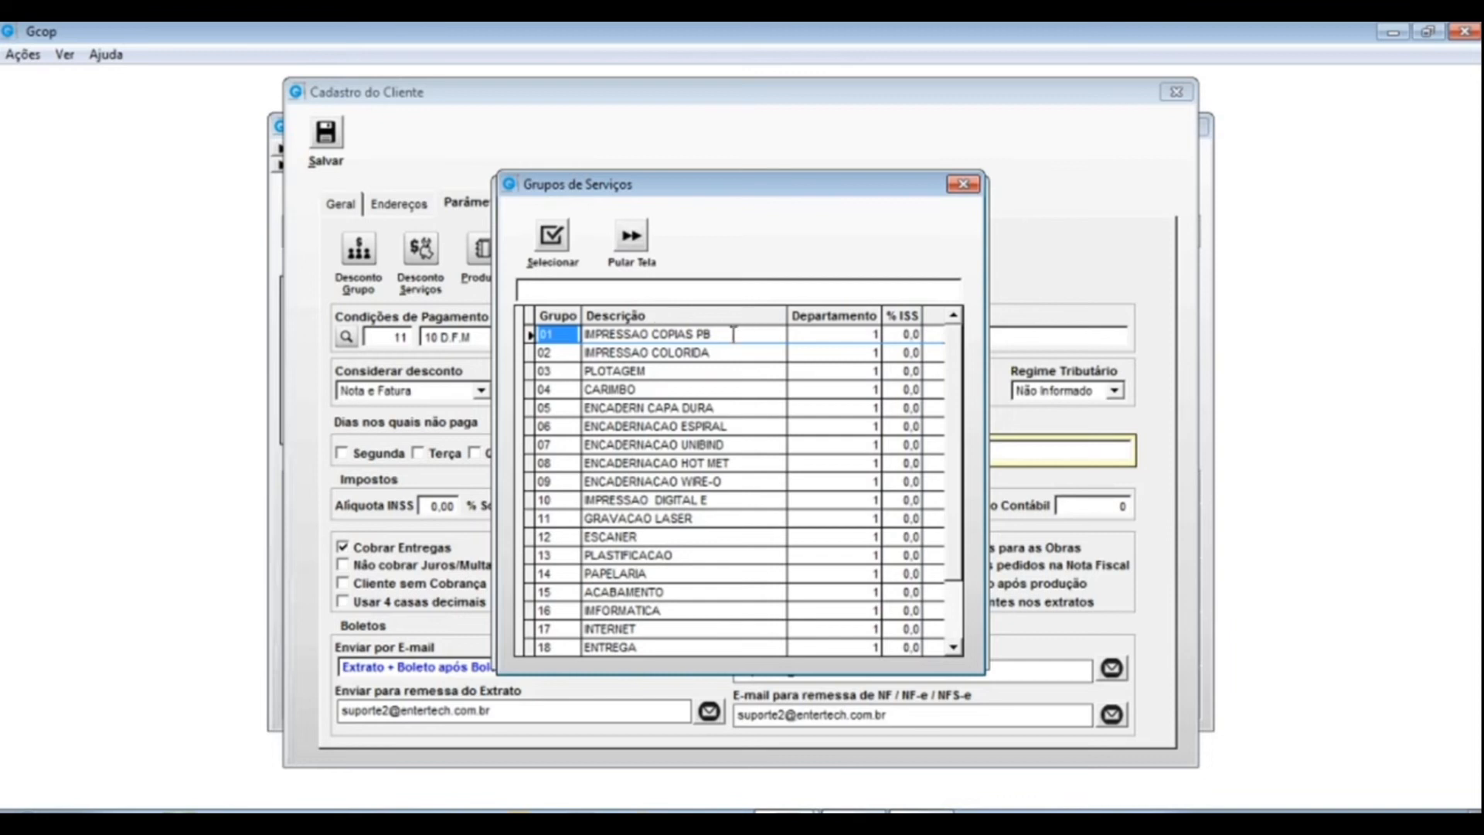
pyautogui.doubleClick(732, 334)
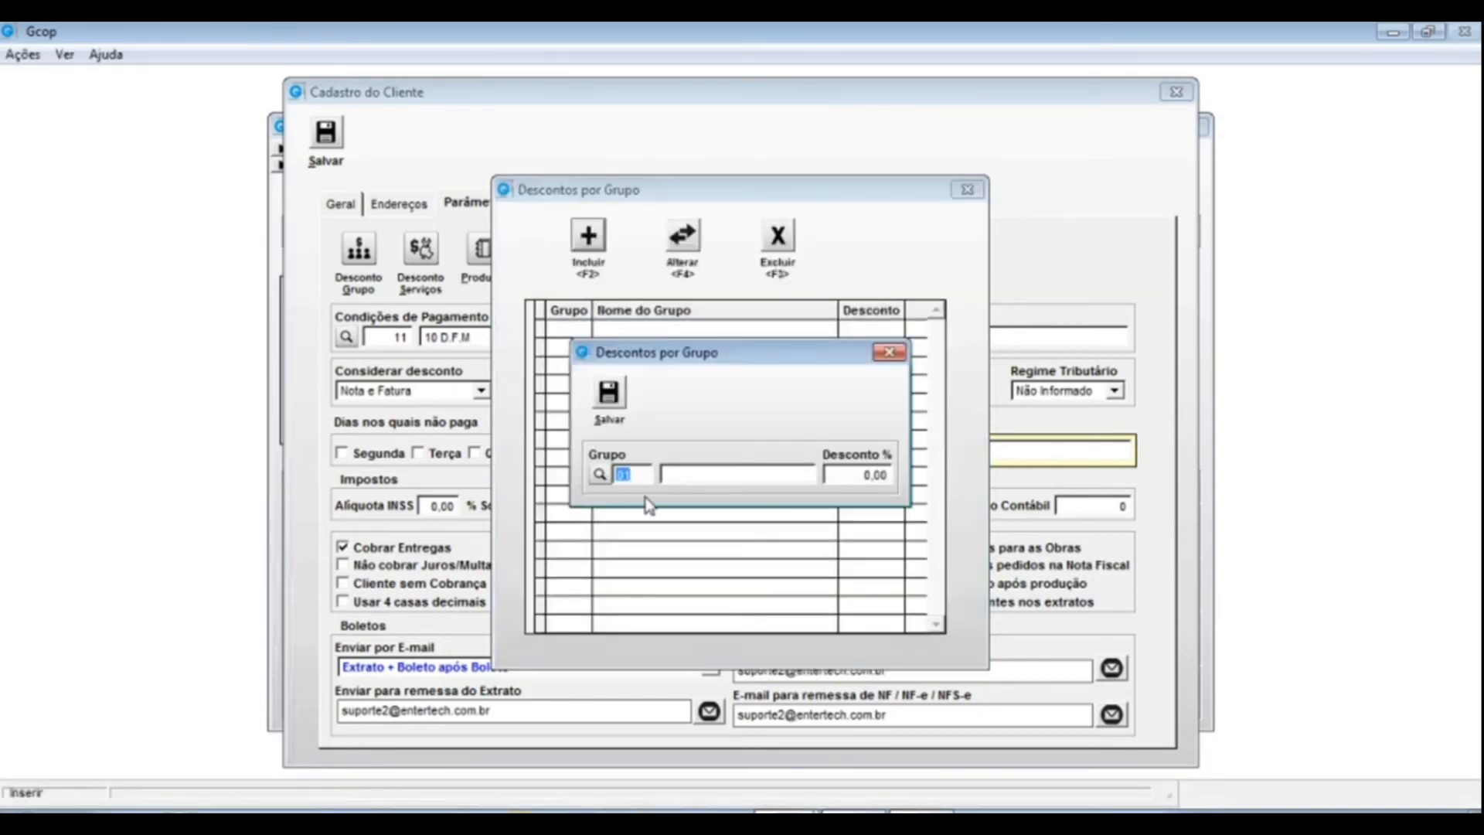
pyautogui.press('Return')
pyautogui.write('15')
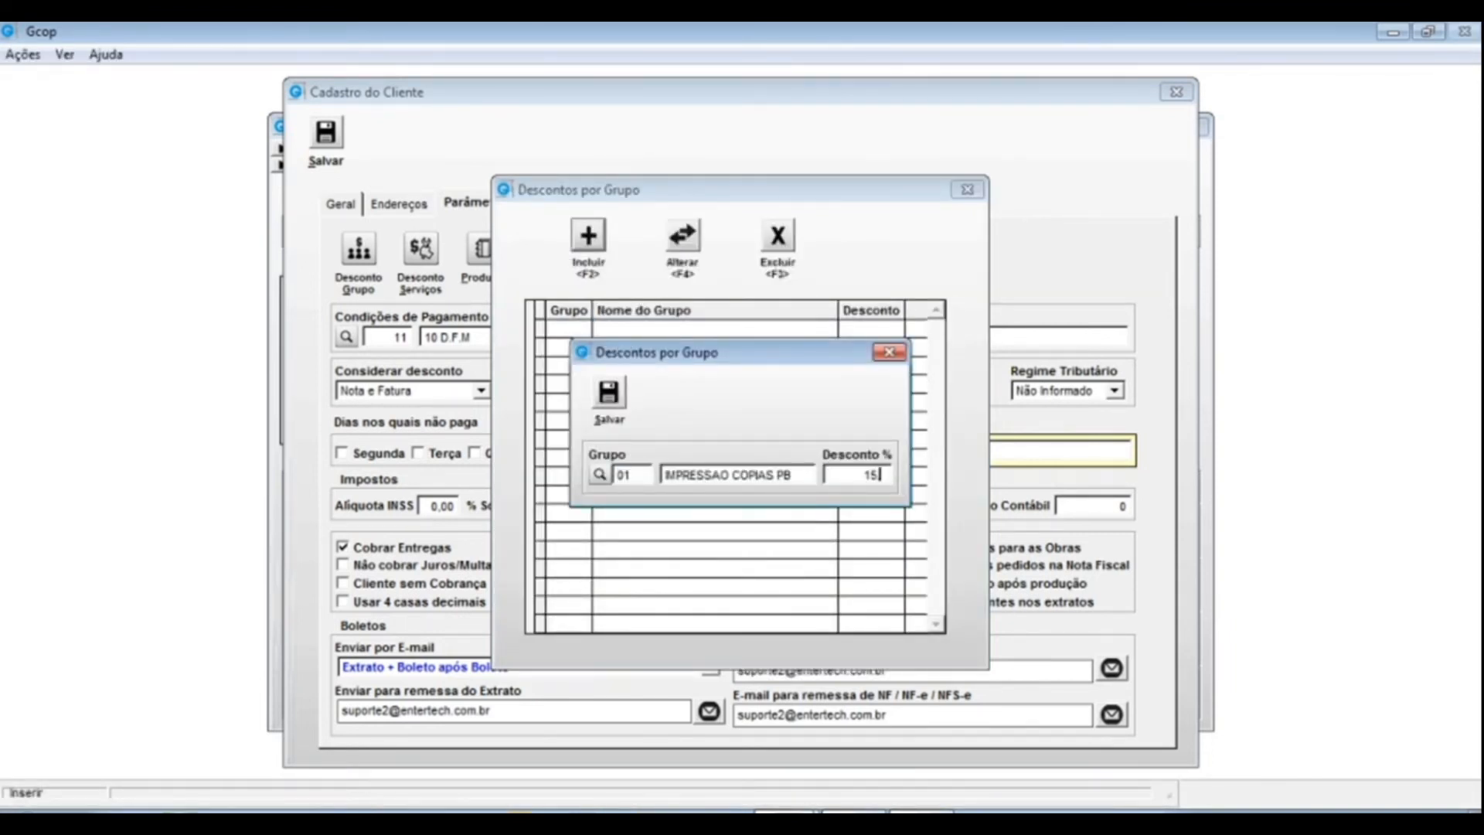
pyautogui.press('Return')
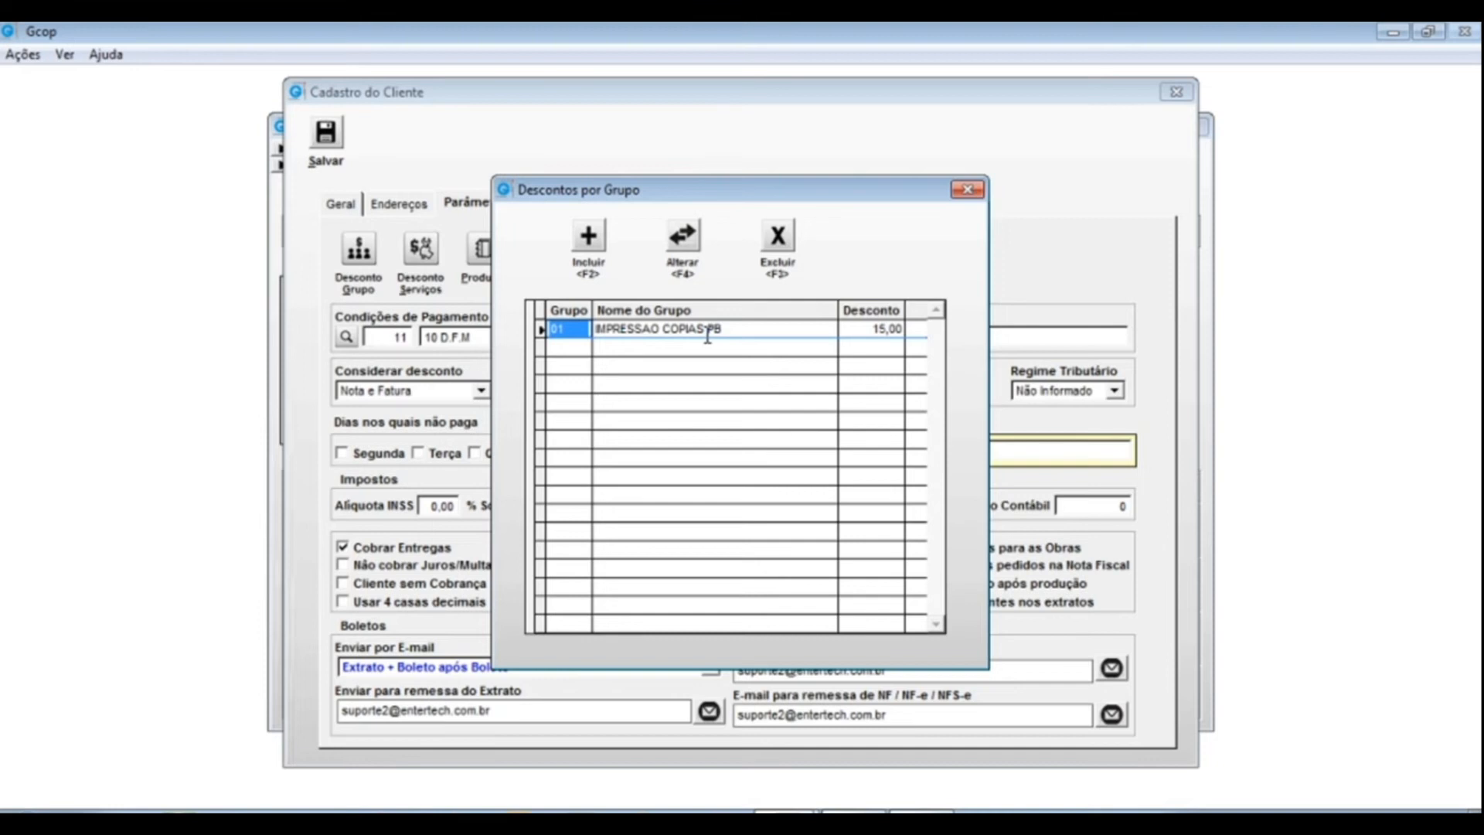
# - Delete the IMPRESSAO COPIAS PB group discount and close the group discount list
pyautogui.click(672, 329)
pyautogui.click(787, 234)
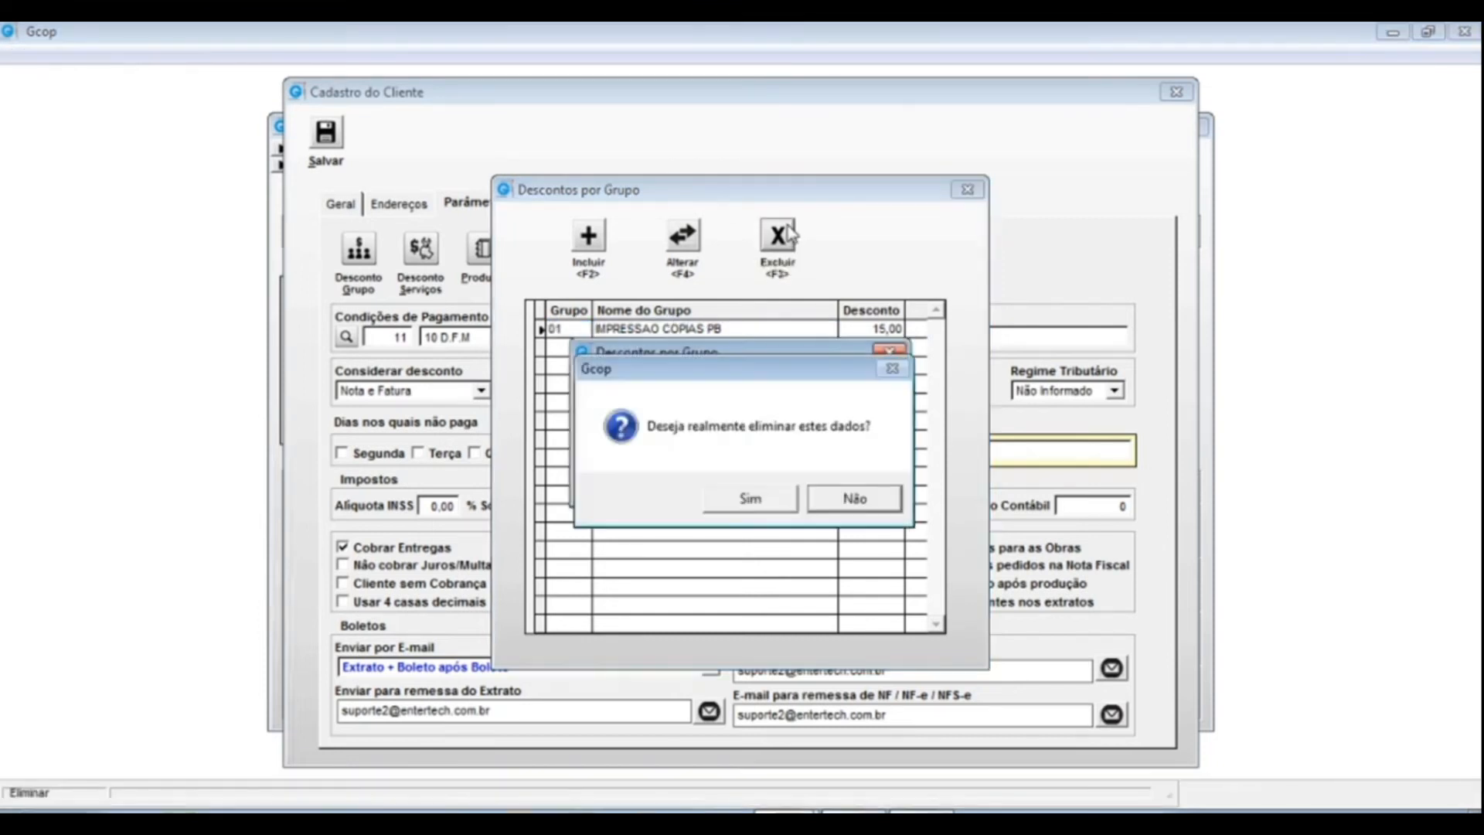
pyautogui.click(756, 502)
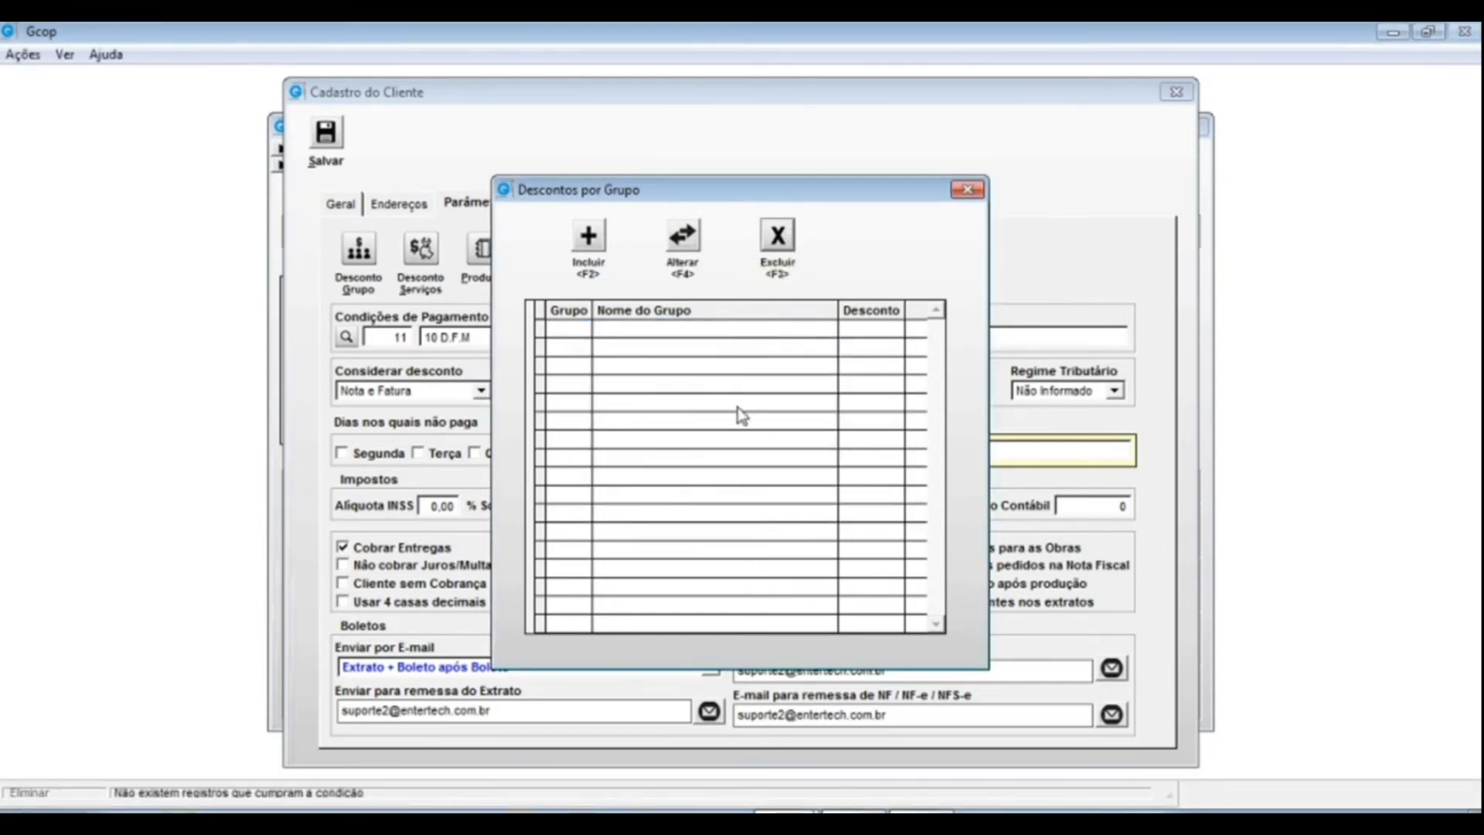
pyautogui.click(968, 189)
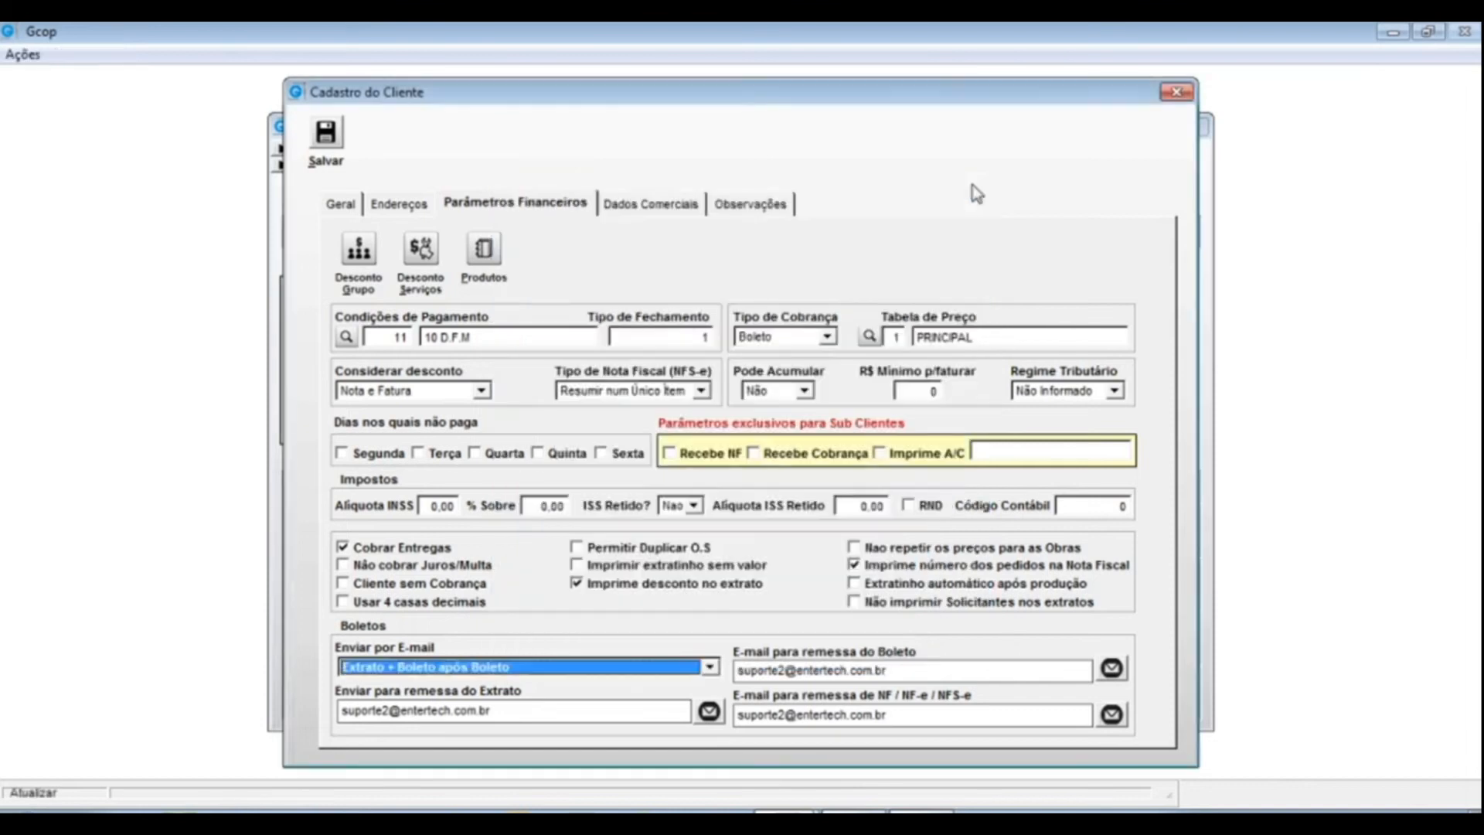
# - Open the empty Descontos/Preços por Serviço list and move it aside to reveal the form
pyautogui.click(422, 251)
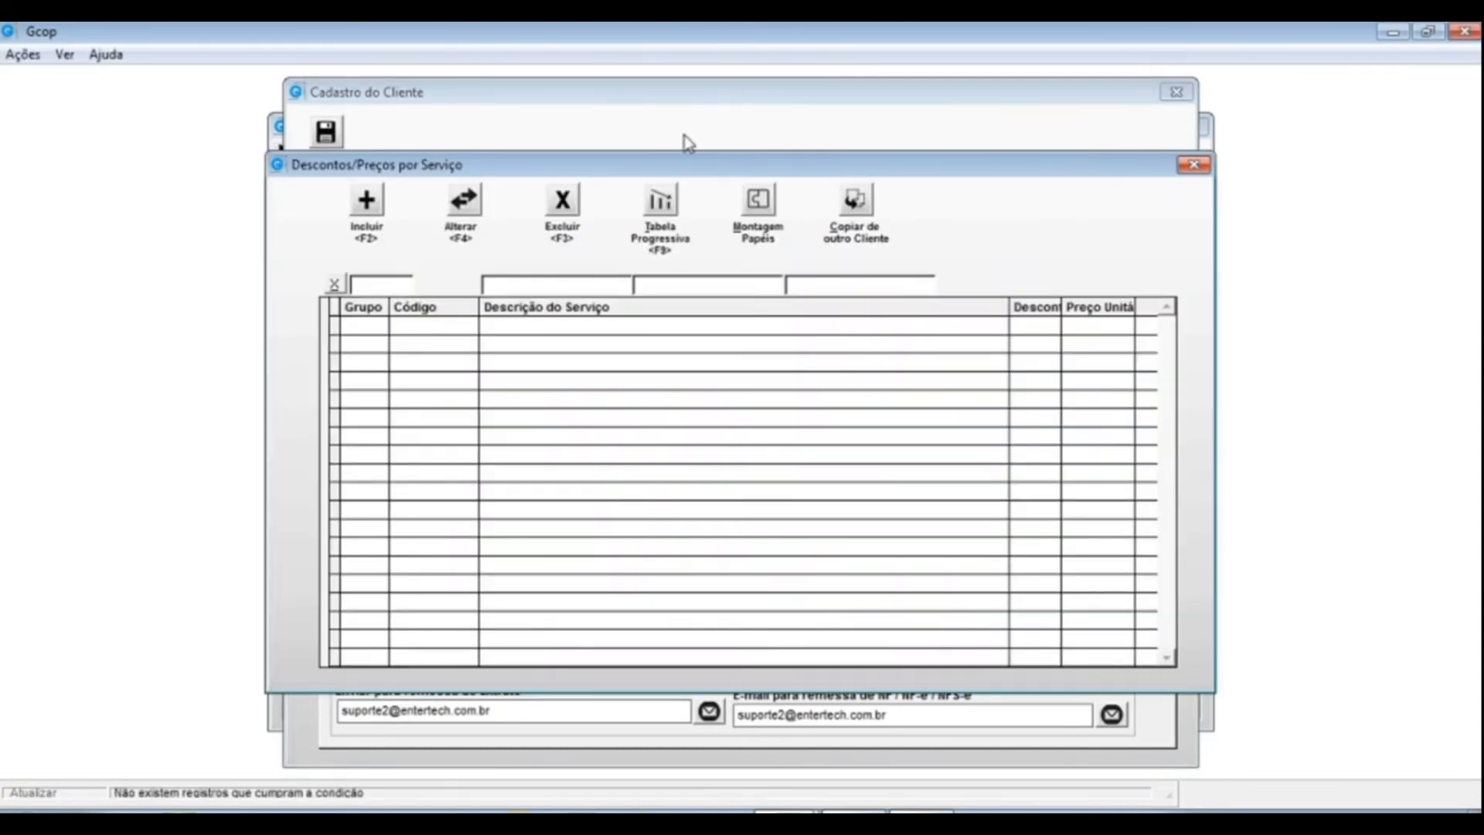
pyautogui.moveTo(662, 164)
pyautogui.mouseDown()
pyautogui.moveTo(629, 308)
pyautogui.moveTo(785, 308)
pyautogui.moveTo(712, 265)
pyautogui.moveTo(663, 126)
pyautogui.moveTo(662, 161)
pyautogui.mouseUp()
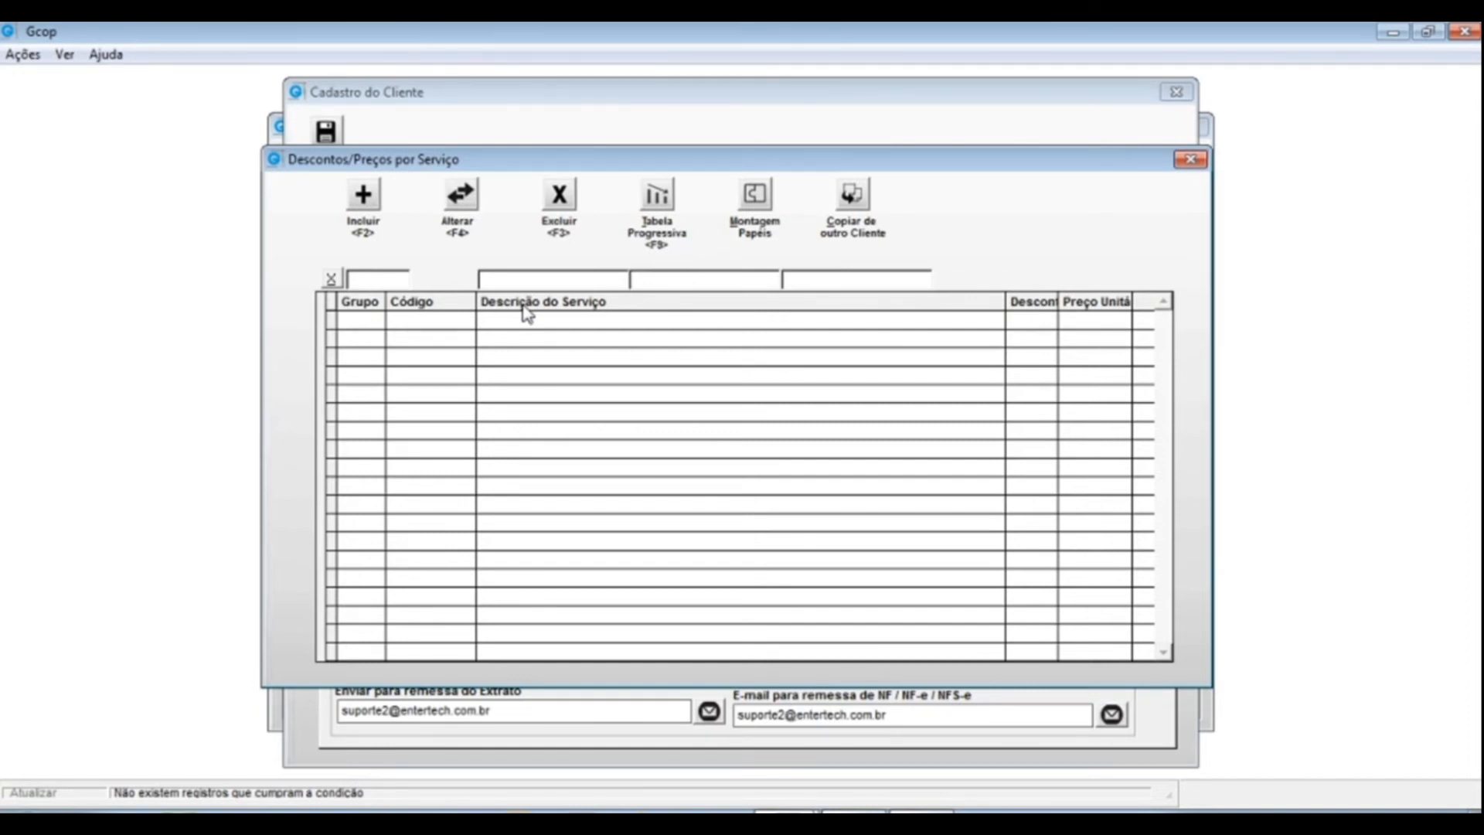
pyautogui.moveTo(801, 169); pyautogui.dragTo(776, 153)
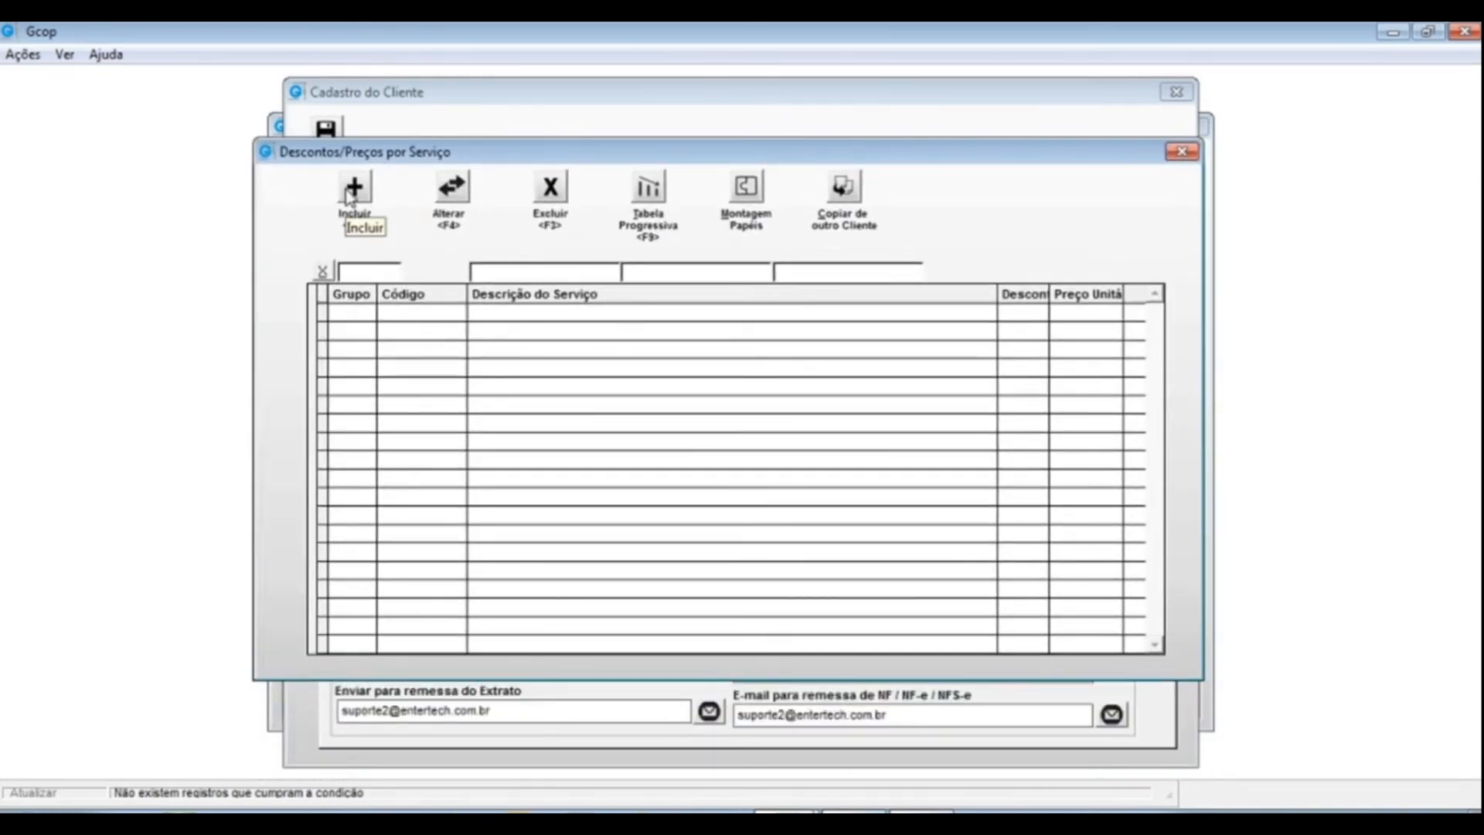
# - Add service 01001 to the per-service list with alternative description IMPRESSOES
pyautogui.click(353, 191)
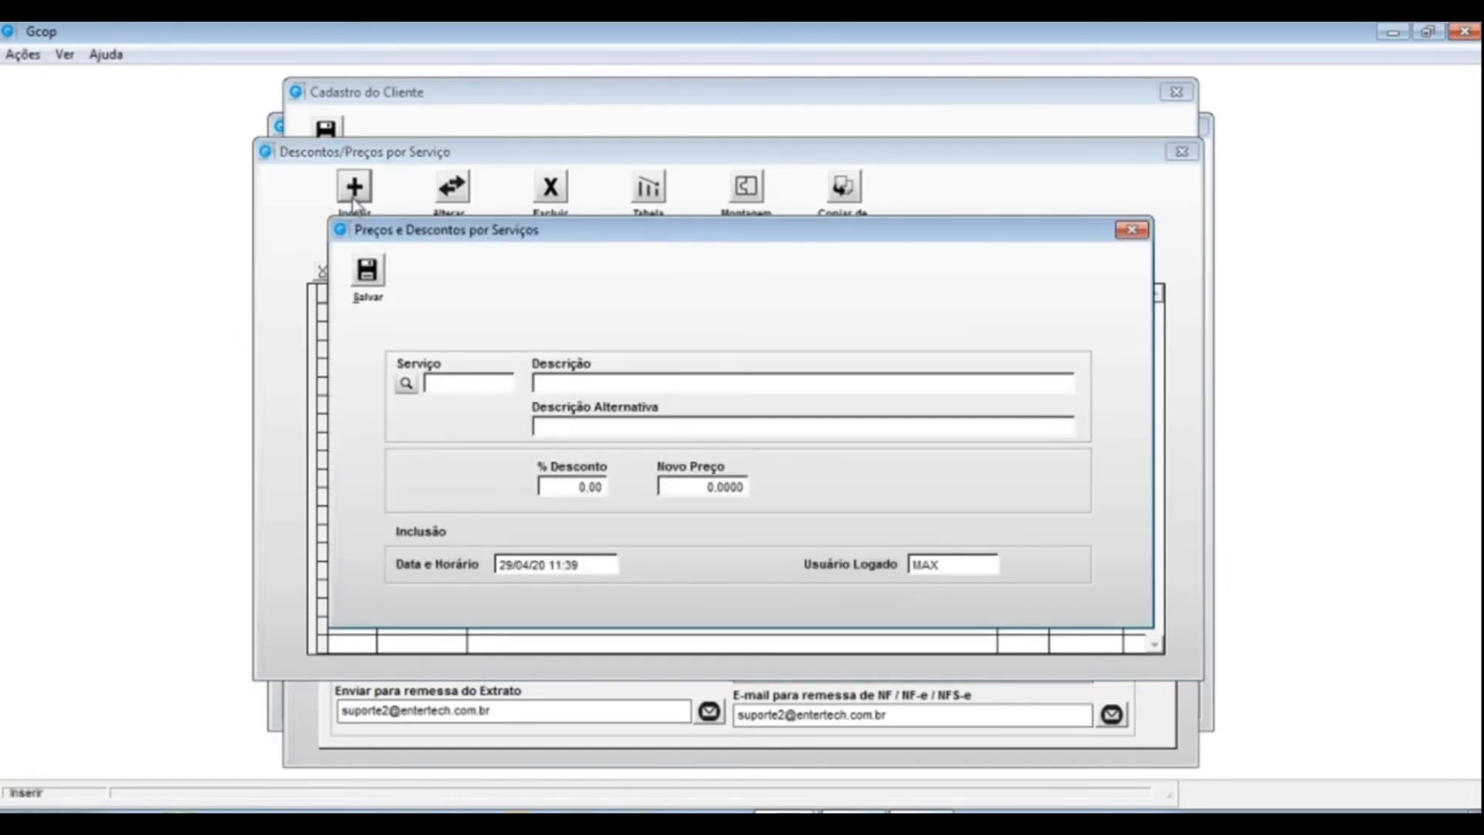
pyautogui.click(405, 383)
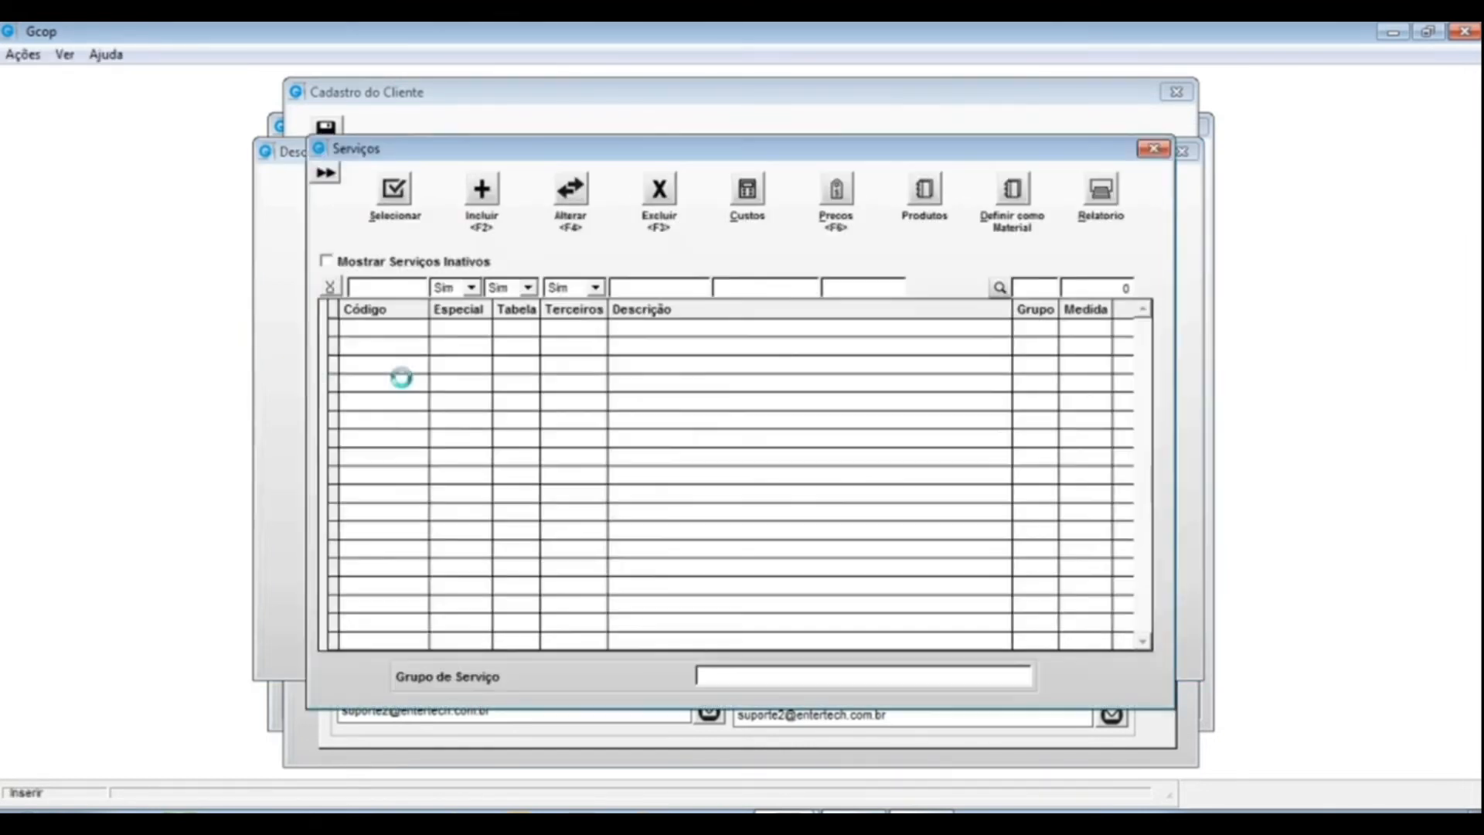
pyautogui.doubleClick(669, 325)
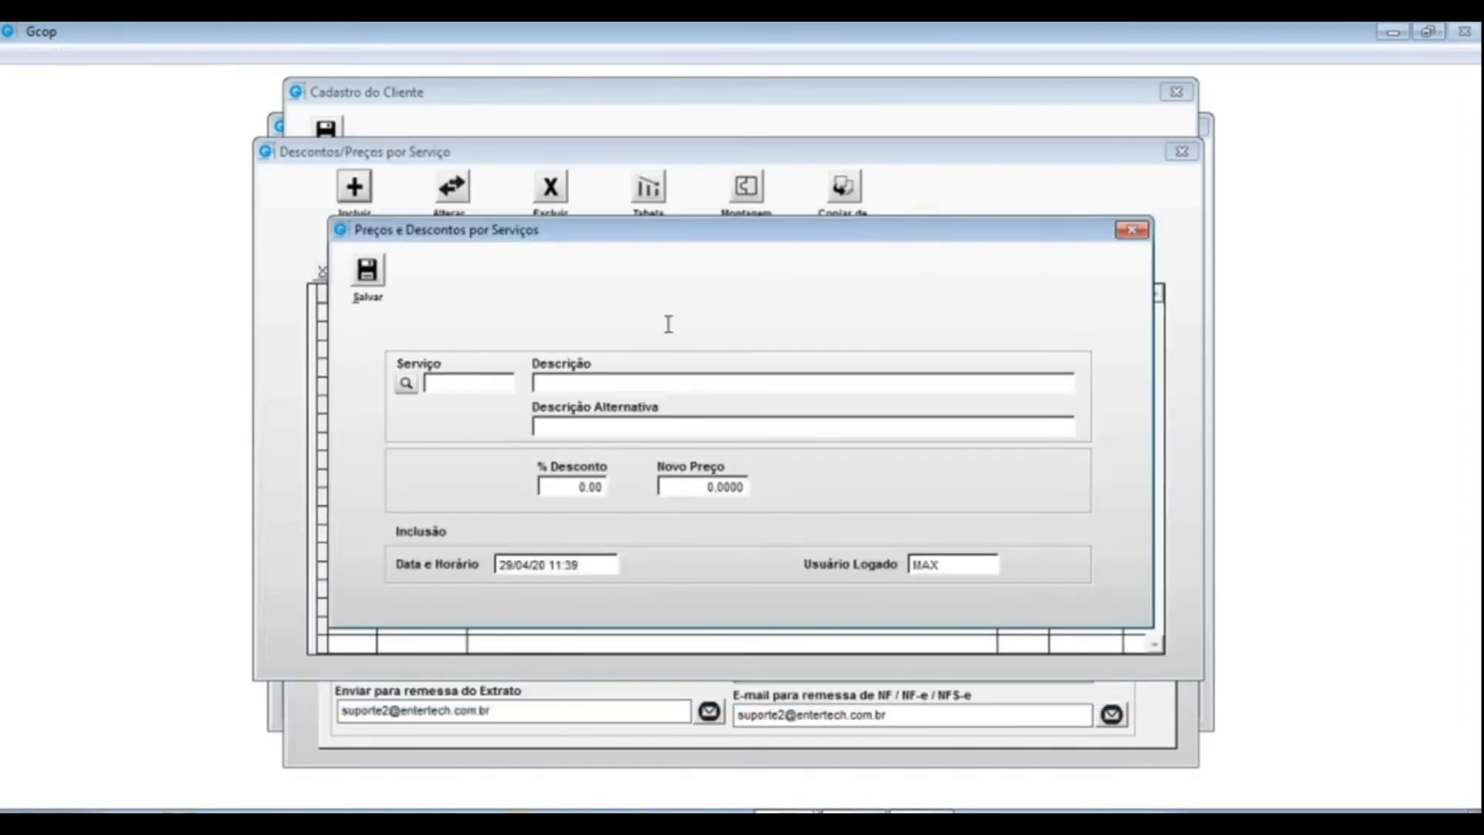
pyautogui.press('Tab')
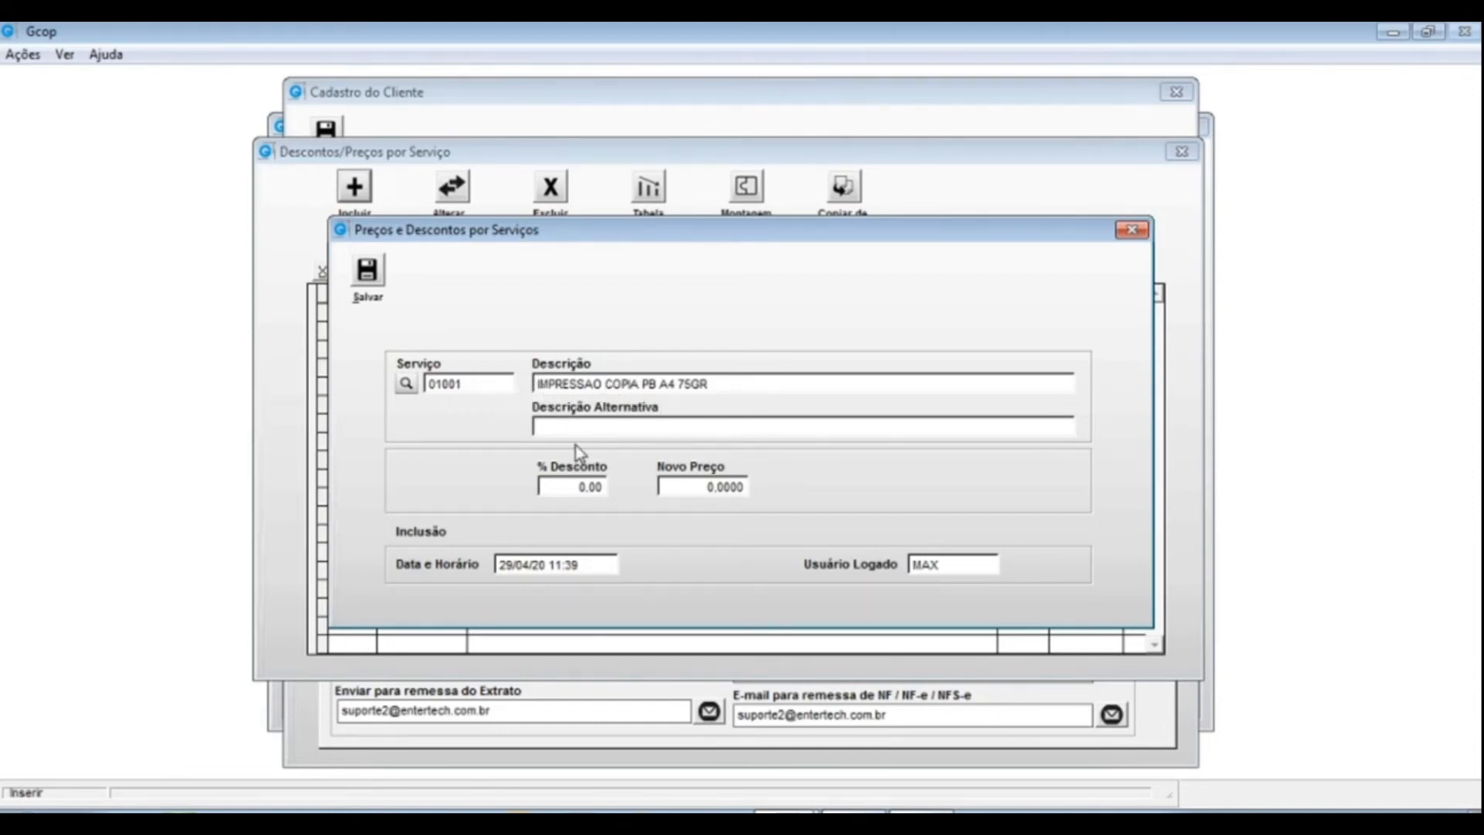
pyautogui.write('IMPRESSOES')
pyautogui.moveTo(646, 426); pyautogui.dragTo(534, 426)
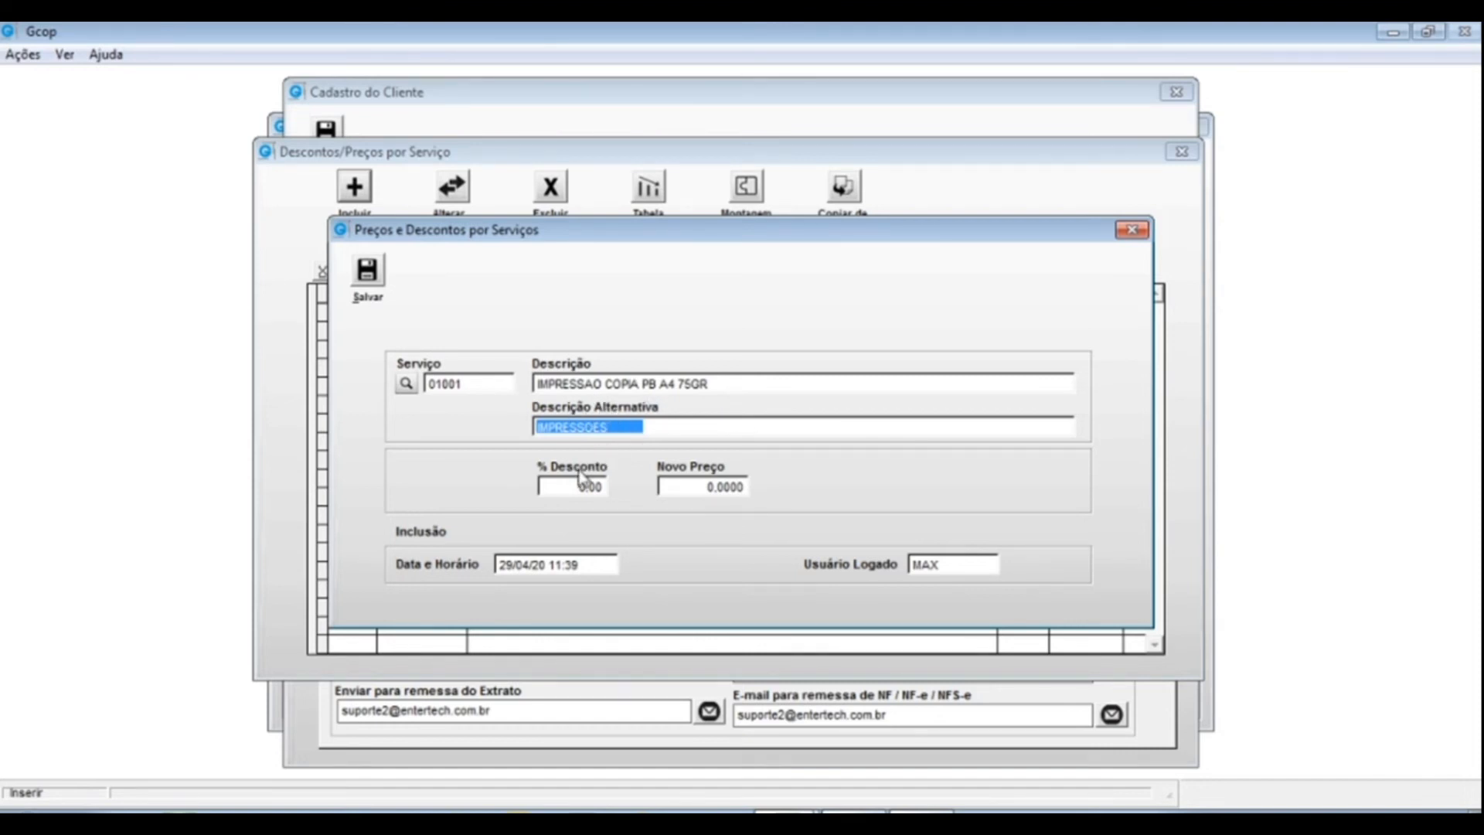
# - Leave the discount at 0,00 and save a 0,8000 unit price for service 01001
pyautogui.click(557, 485)
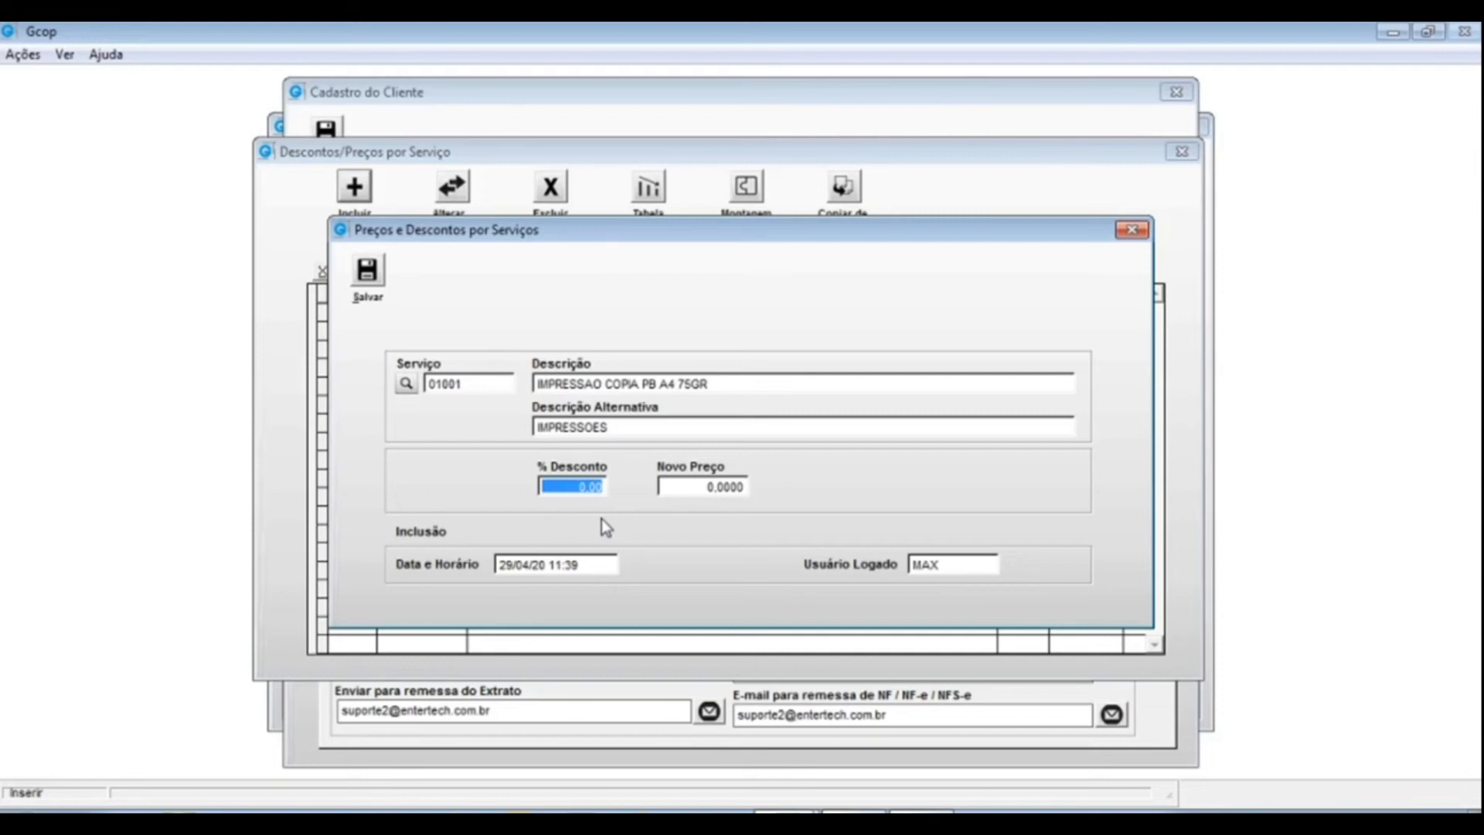
pyautogui.press('Tab')
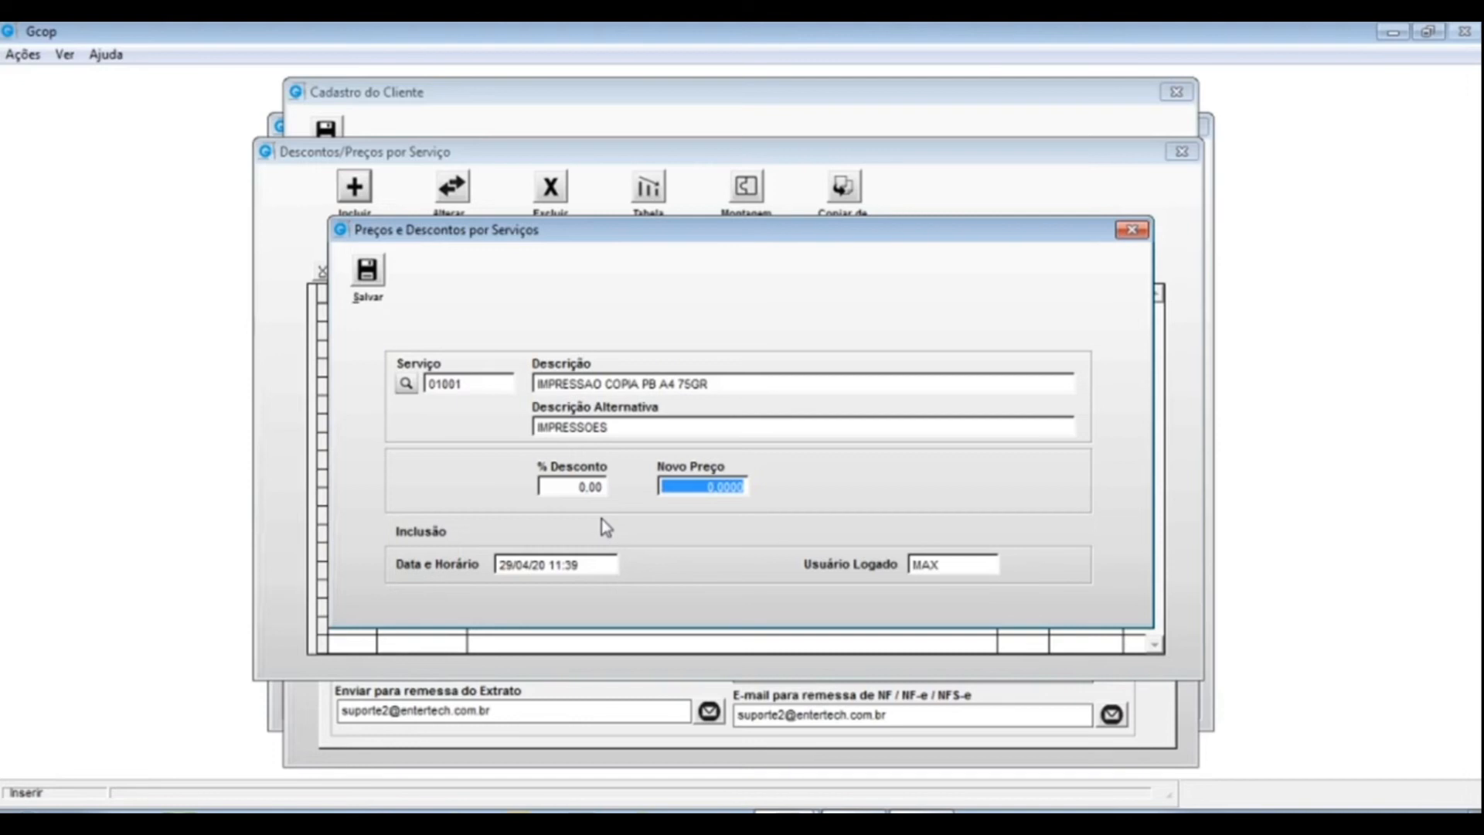
pyautogui.write('0,8')
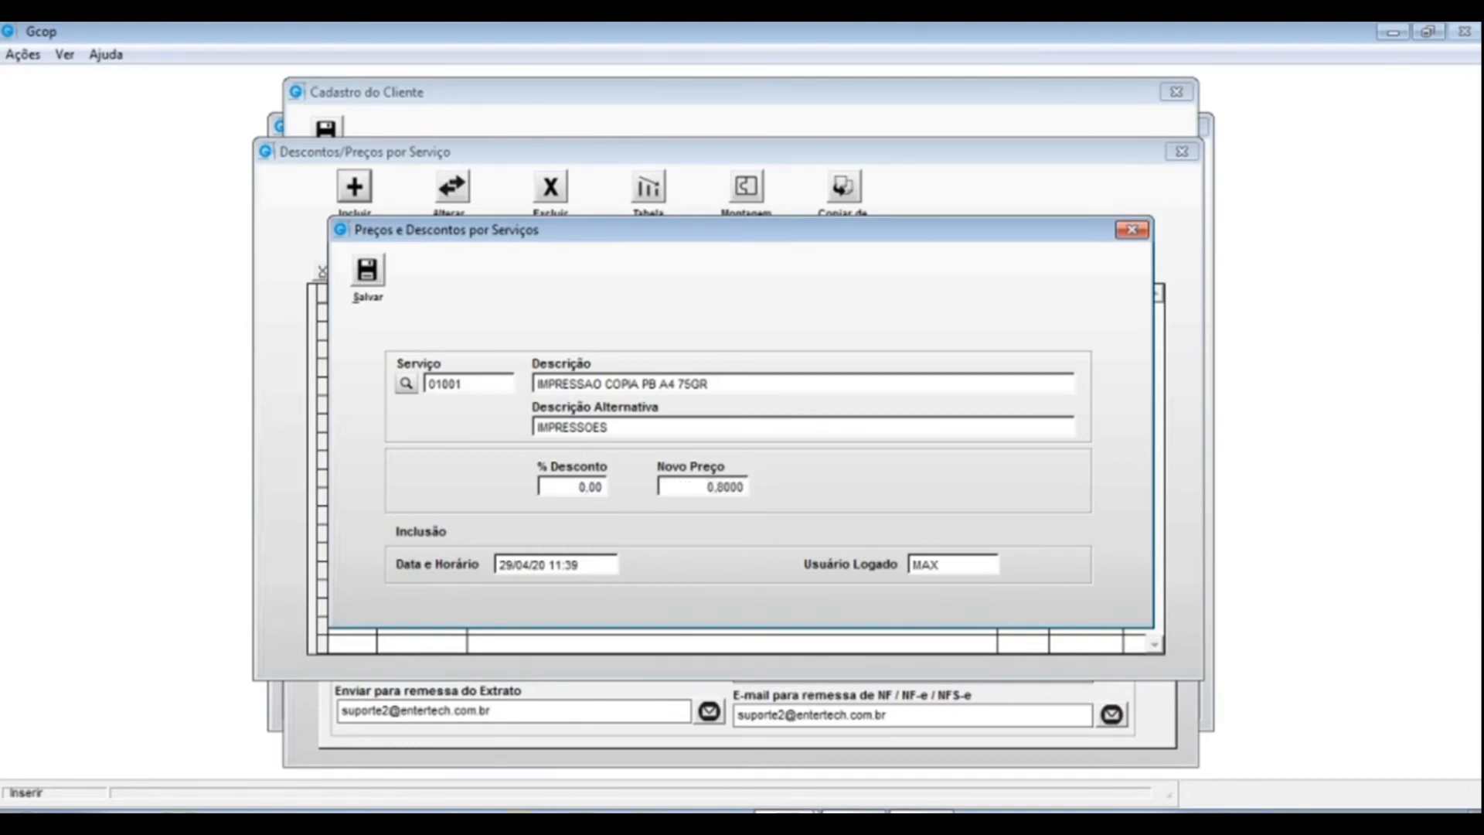
pyautogui.hotkey('alt', 's')
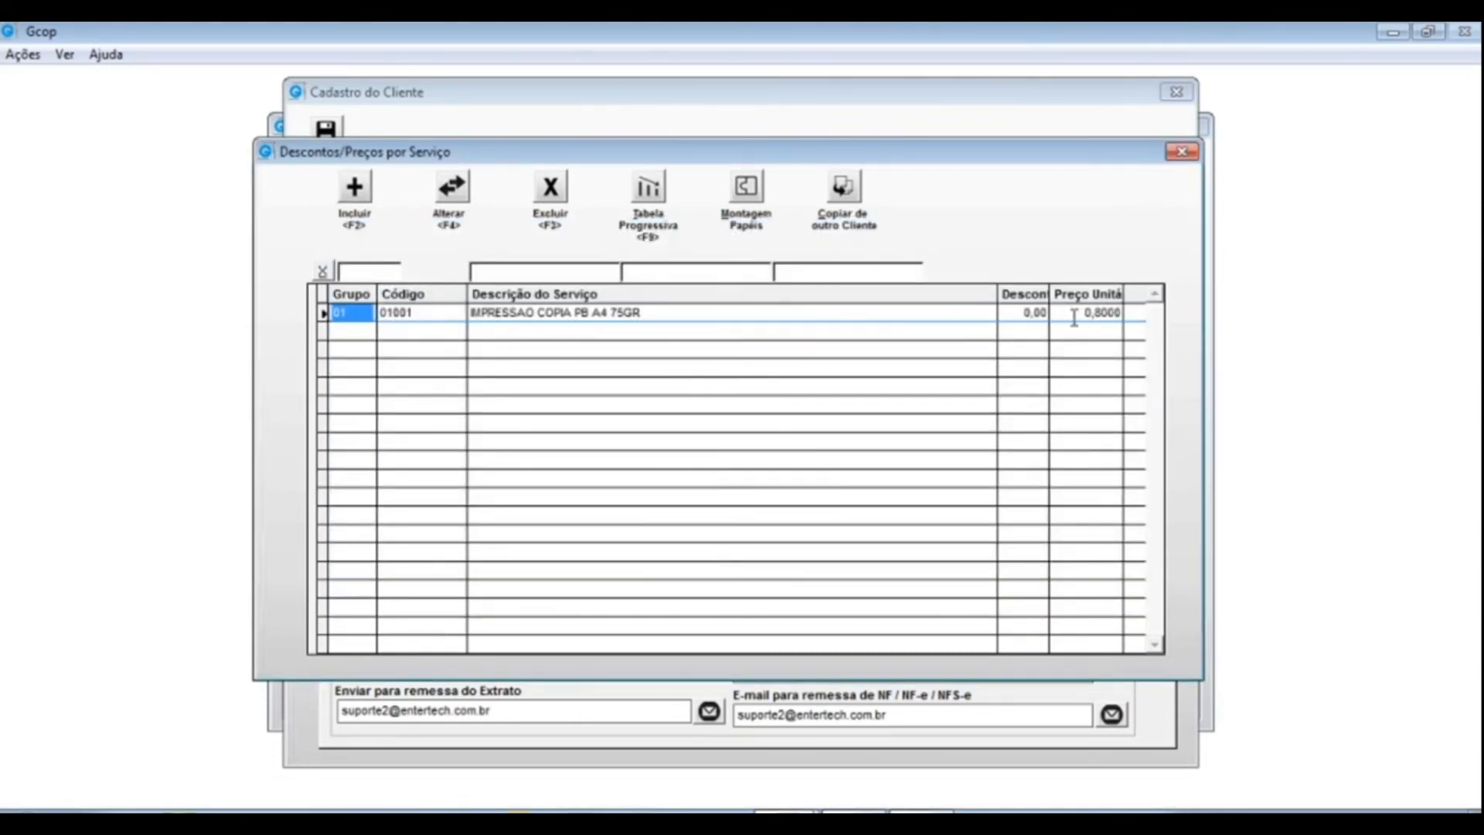
# - Select service 01001's price row and bring up its Tabela Progressiva
pyautogui.click(1074, 315)
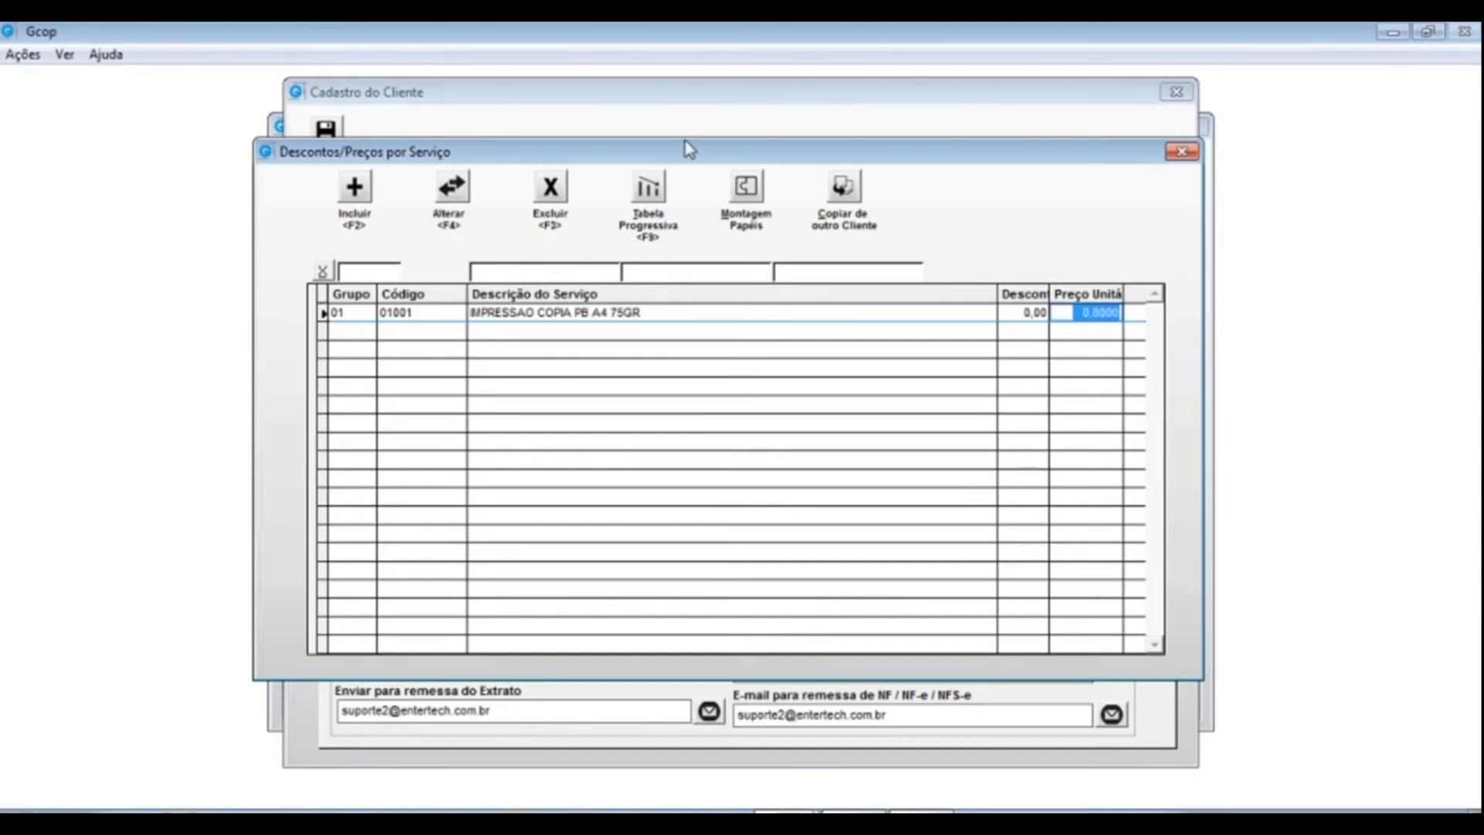
pyautogui.moveTo(671, 147); pyautogui.dragTo(692, 460)
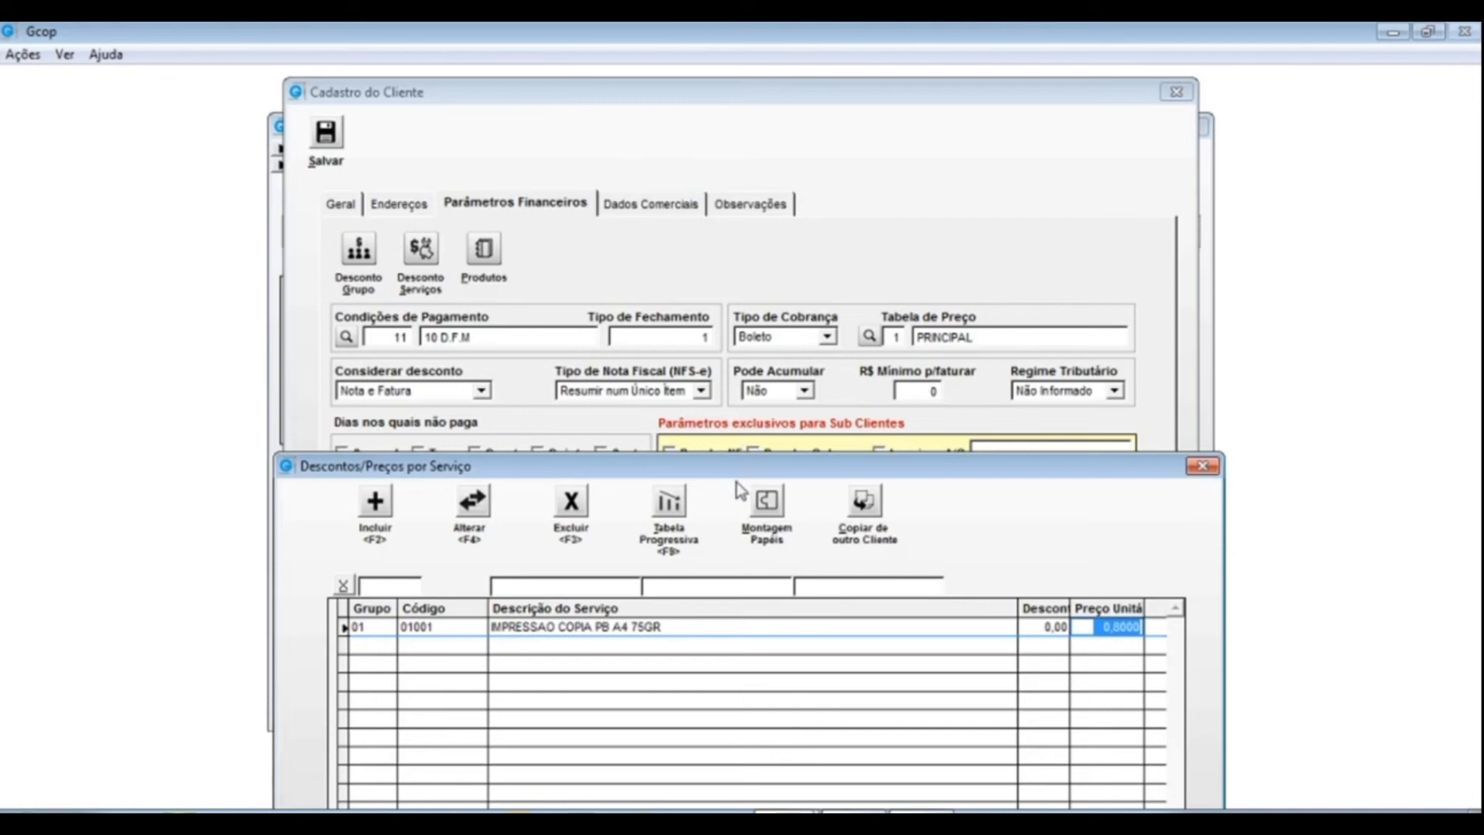
pyautogui.moveTo(718, 478); pyautogui.dragTo(704, 201)
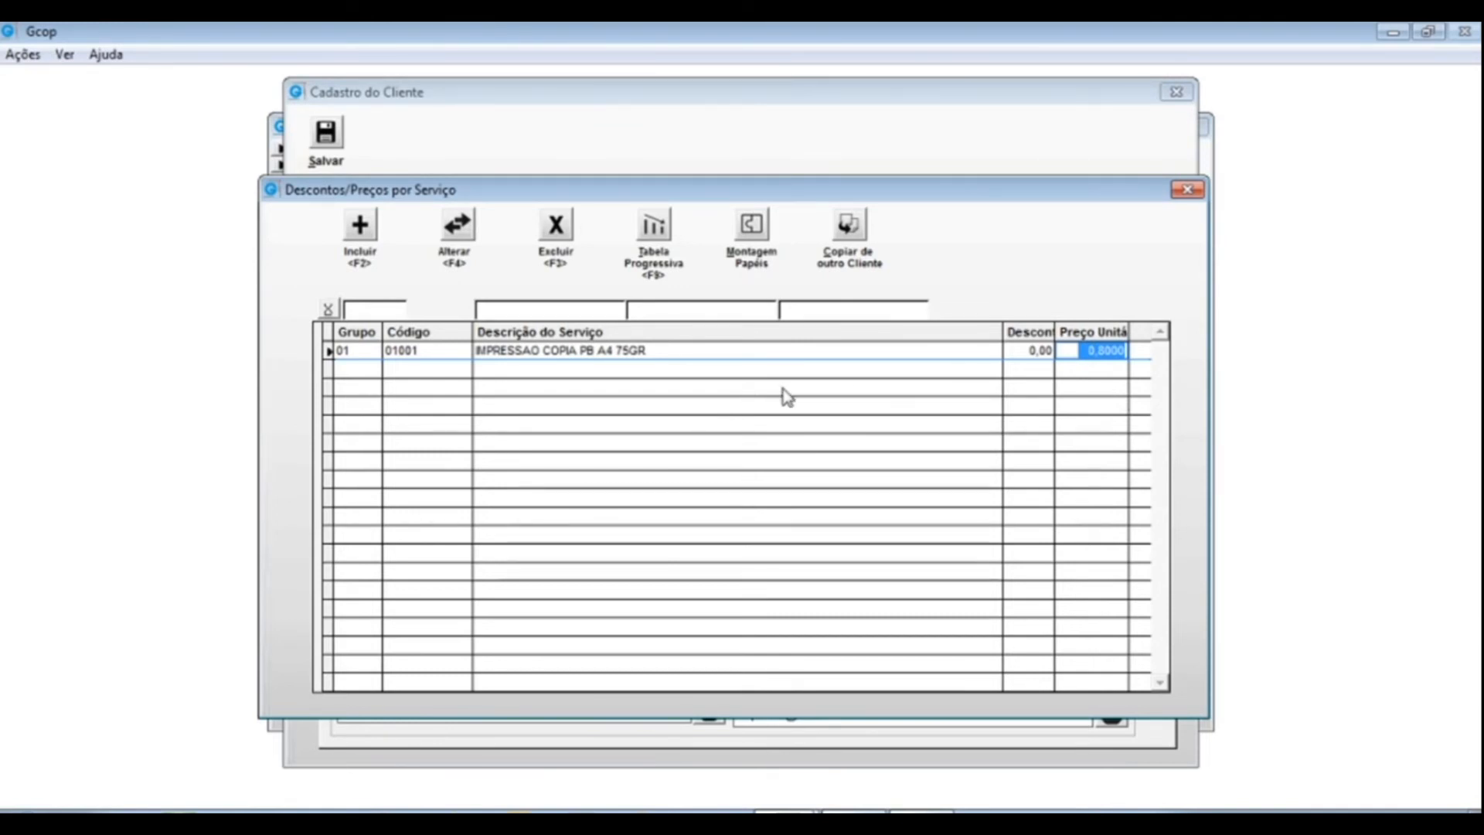
pyautogui.click(569, 350)
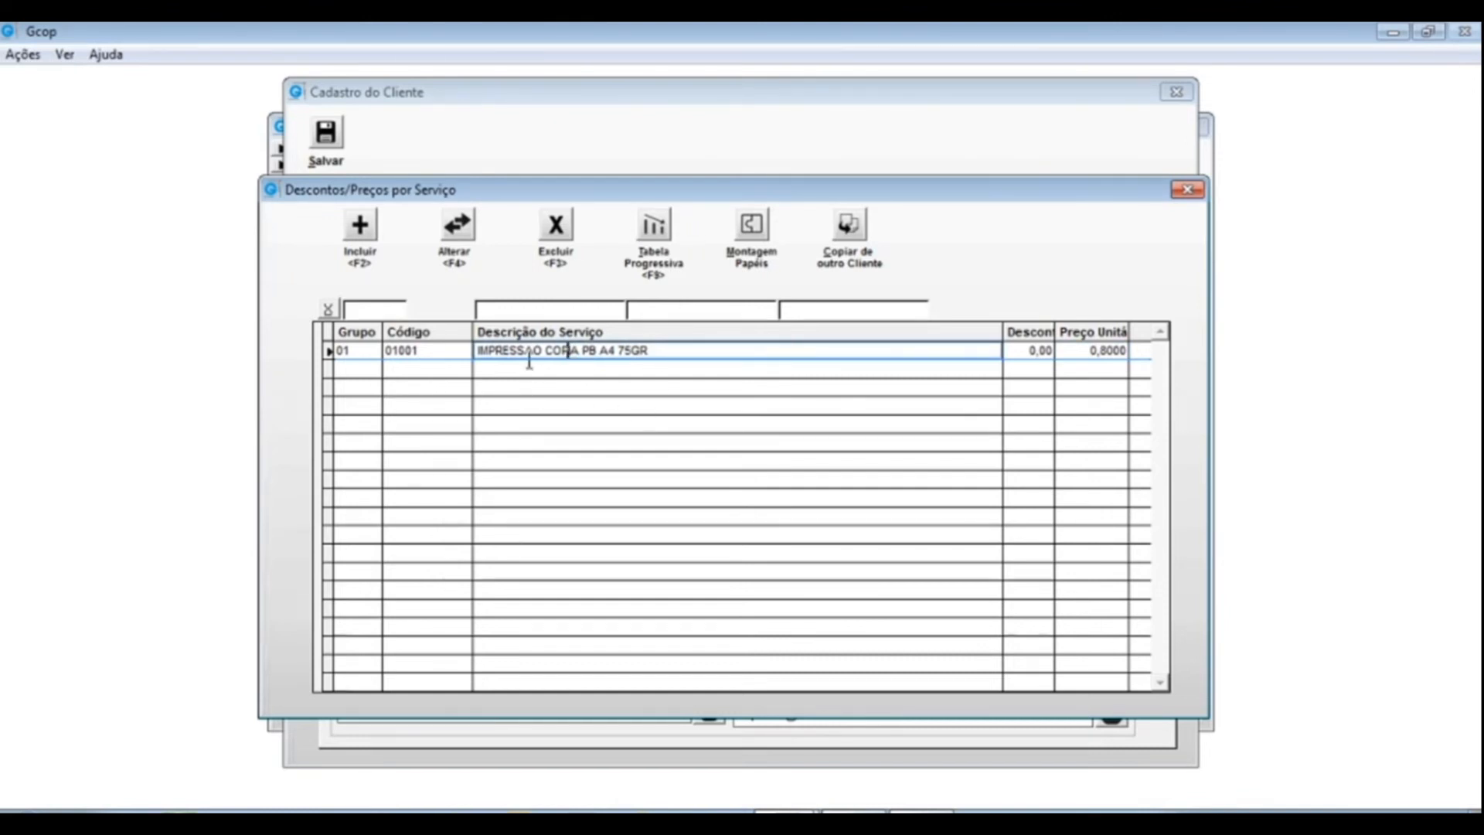
pyautogui.click(1063, 350)
pyautogui.click(656, 225)
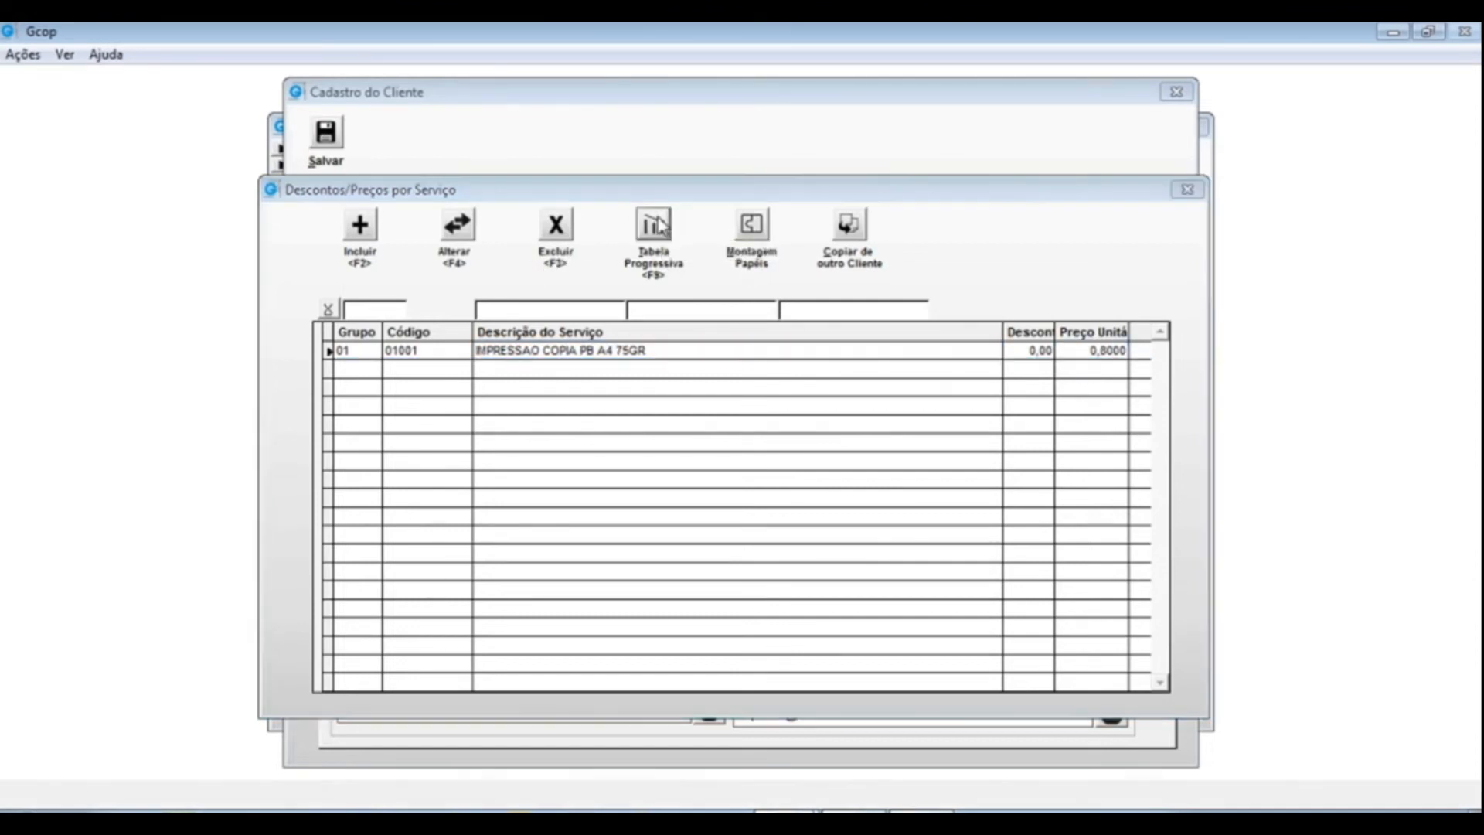
# - Add a progressive price tier of 0,7800 starting at 100 copies
pyautogui.moveTo(742, 163); pyautogui.dragTo(756, 165)
pyautogui.moveTo(1080, 164); pyautogui.dragTo(394, 168)
pyautogui.click(281, 215)
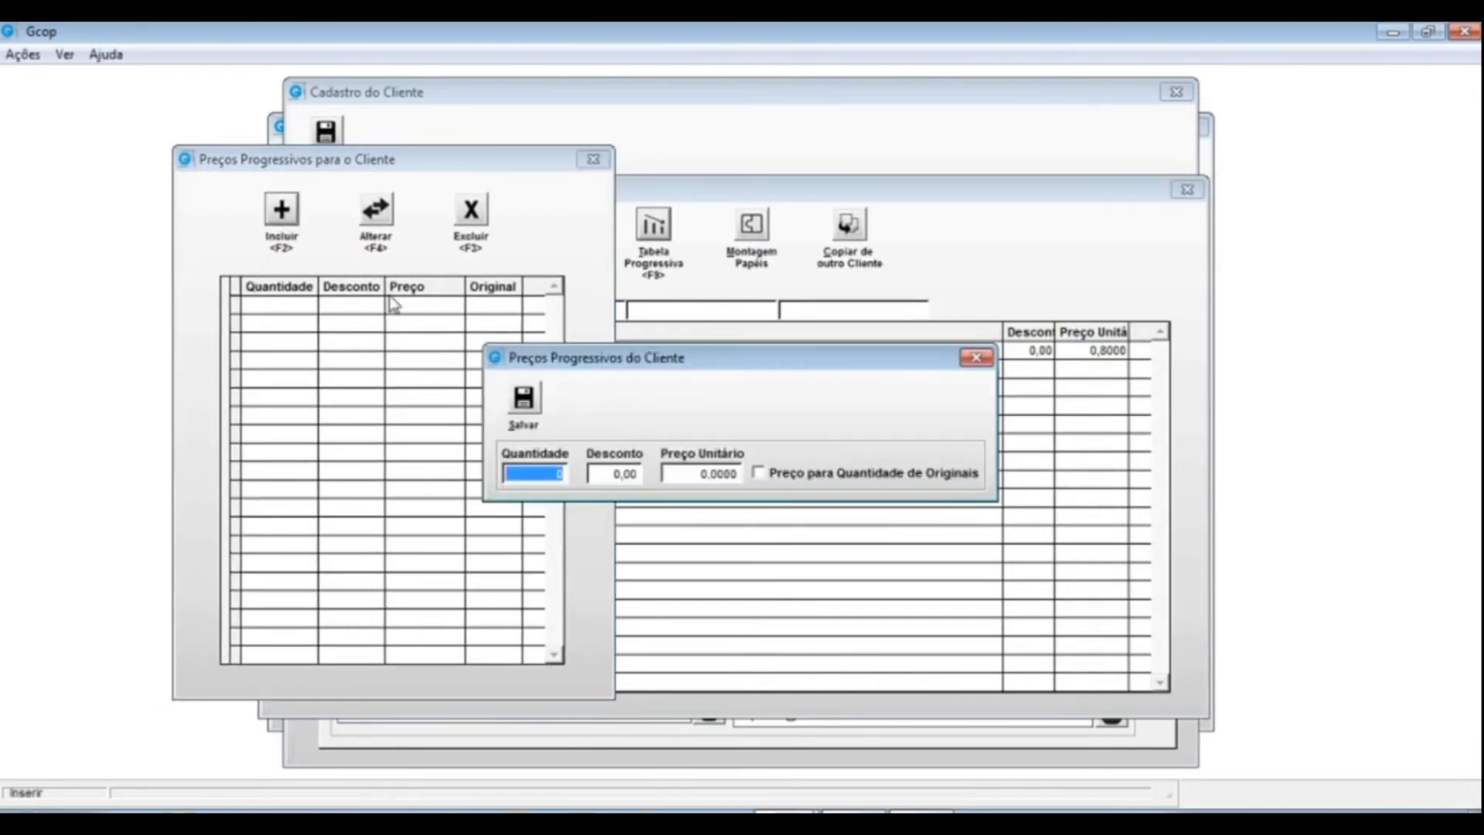
pyautogui.write('100')
pyautogui.press('Tab')
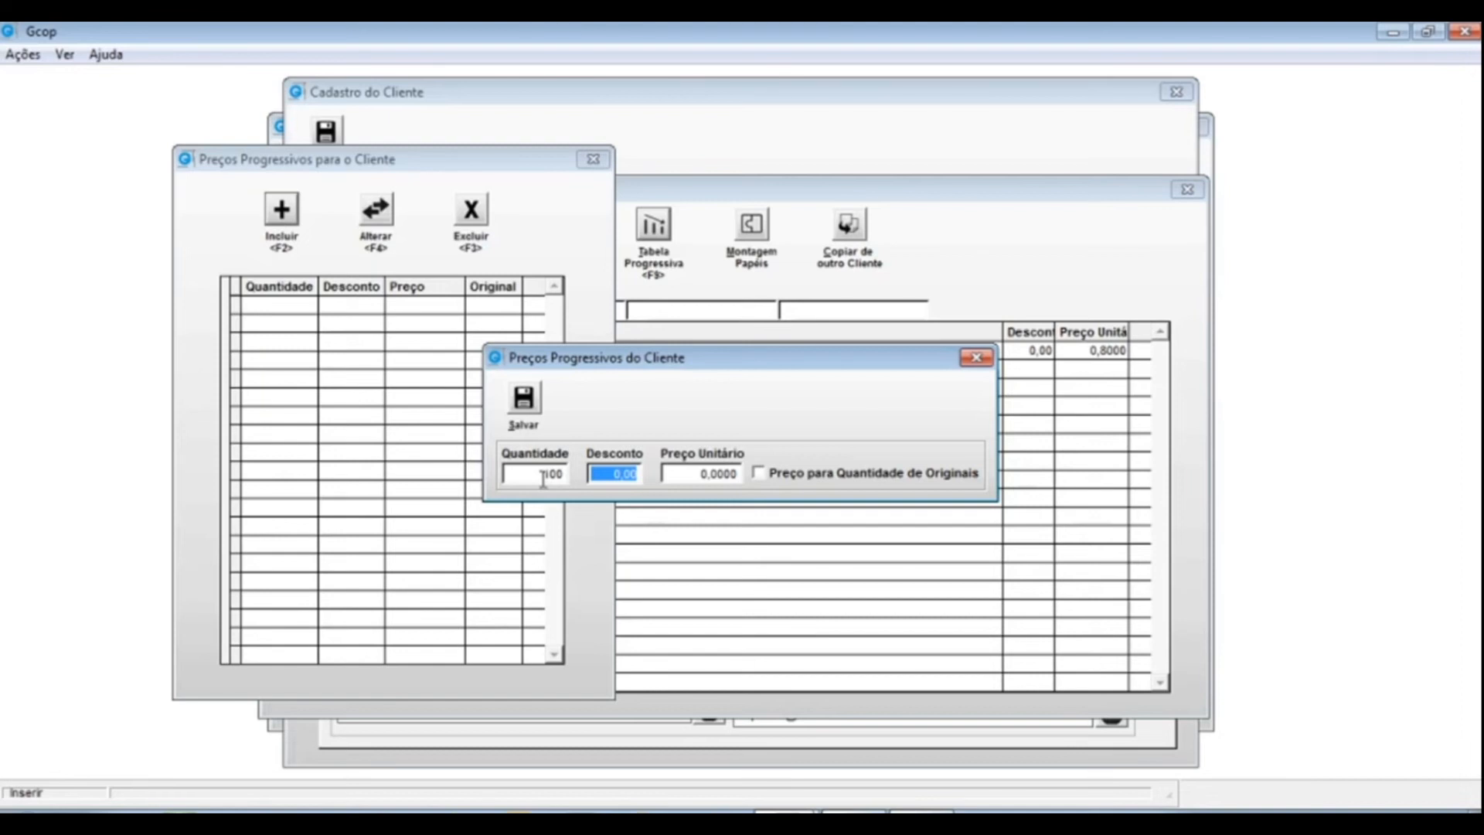
pyautogui.write('50')
pyautogui.press('BackSpace')
pyautogui.press('BackSpace')
pyautogui.press('Tab')
pyautogui.press('BackSpace')
pyautogui.write('7,')
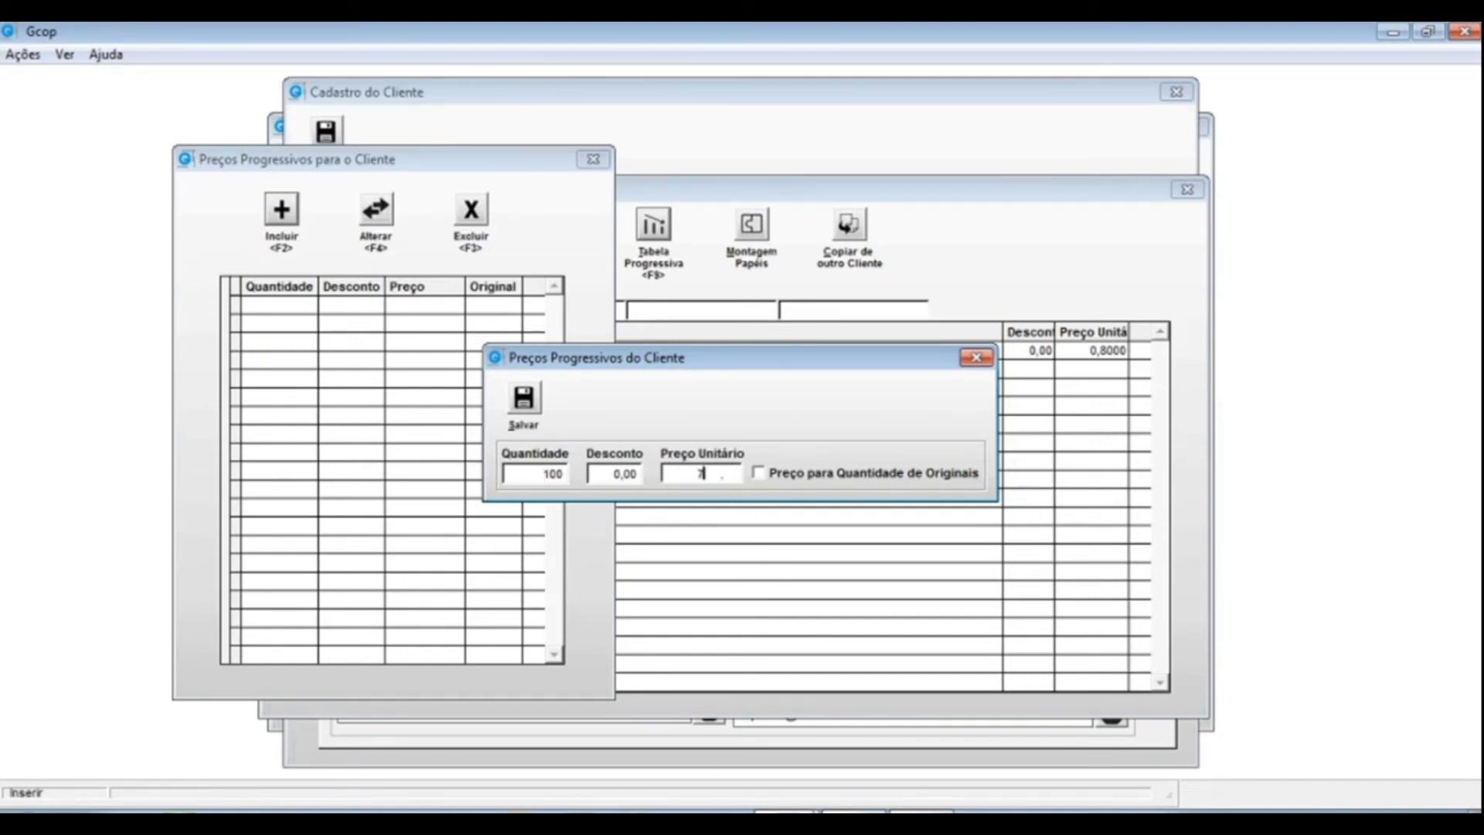
pyautogui.write('8')
pyautogui.press('Tab')
pyautogui.hotkey('alt', 's')
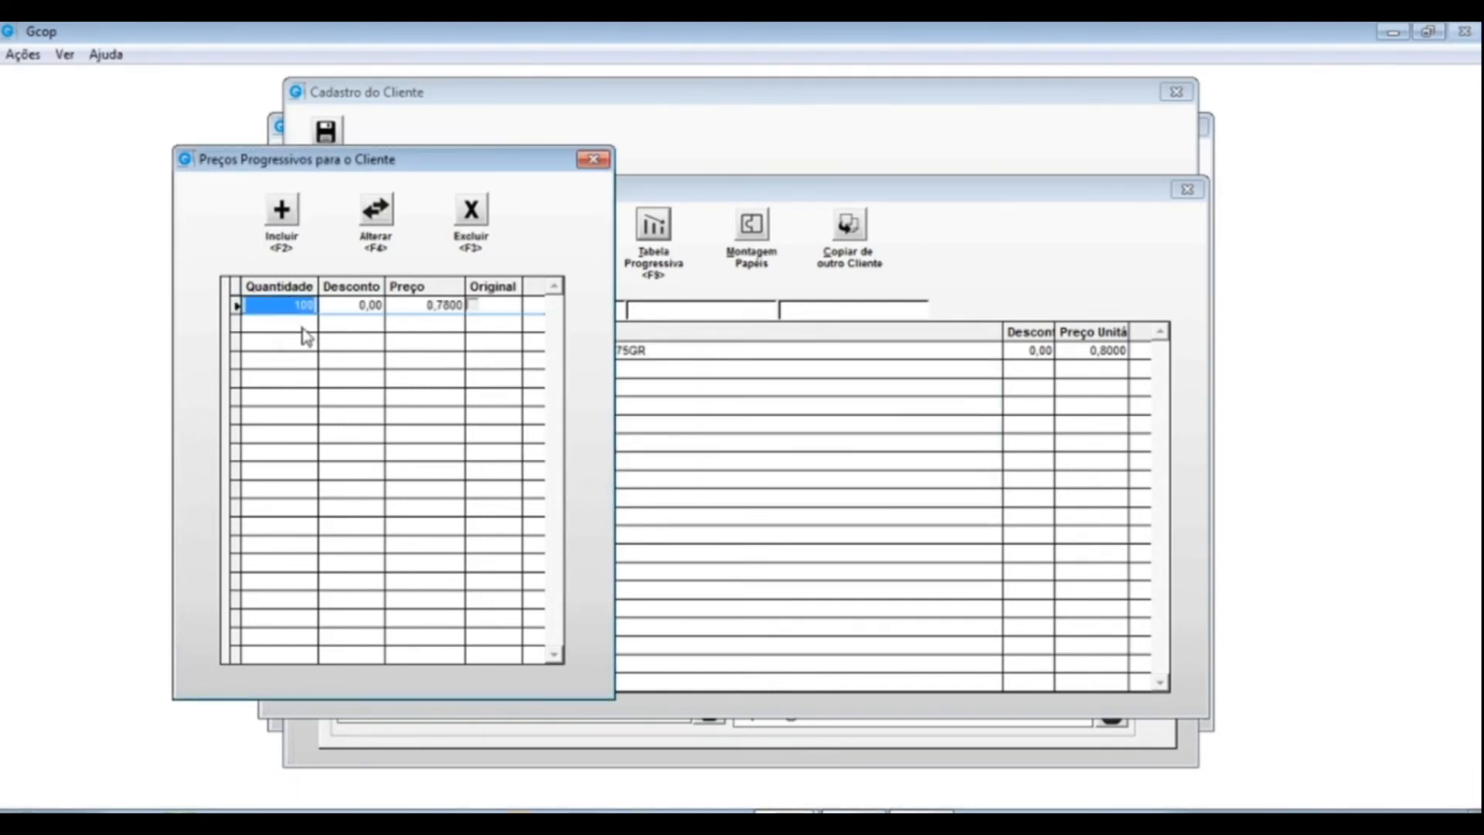
# - Add a 0,7500 tier starting at 200 copies, then close the progressive price table
pyautogui.click(282, 210)
pyautogui.write('200')
pyautogui.press('Tab')
pyautogui.press('Tab')
pyautogui.write('0,75')
pyautogui.press('Tab')
pyautogui.click(527, 386)
pyautogui.click(405, 324)
pyautogui.click(593, 159)
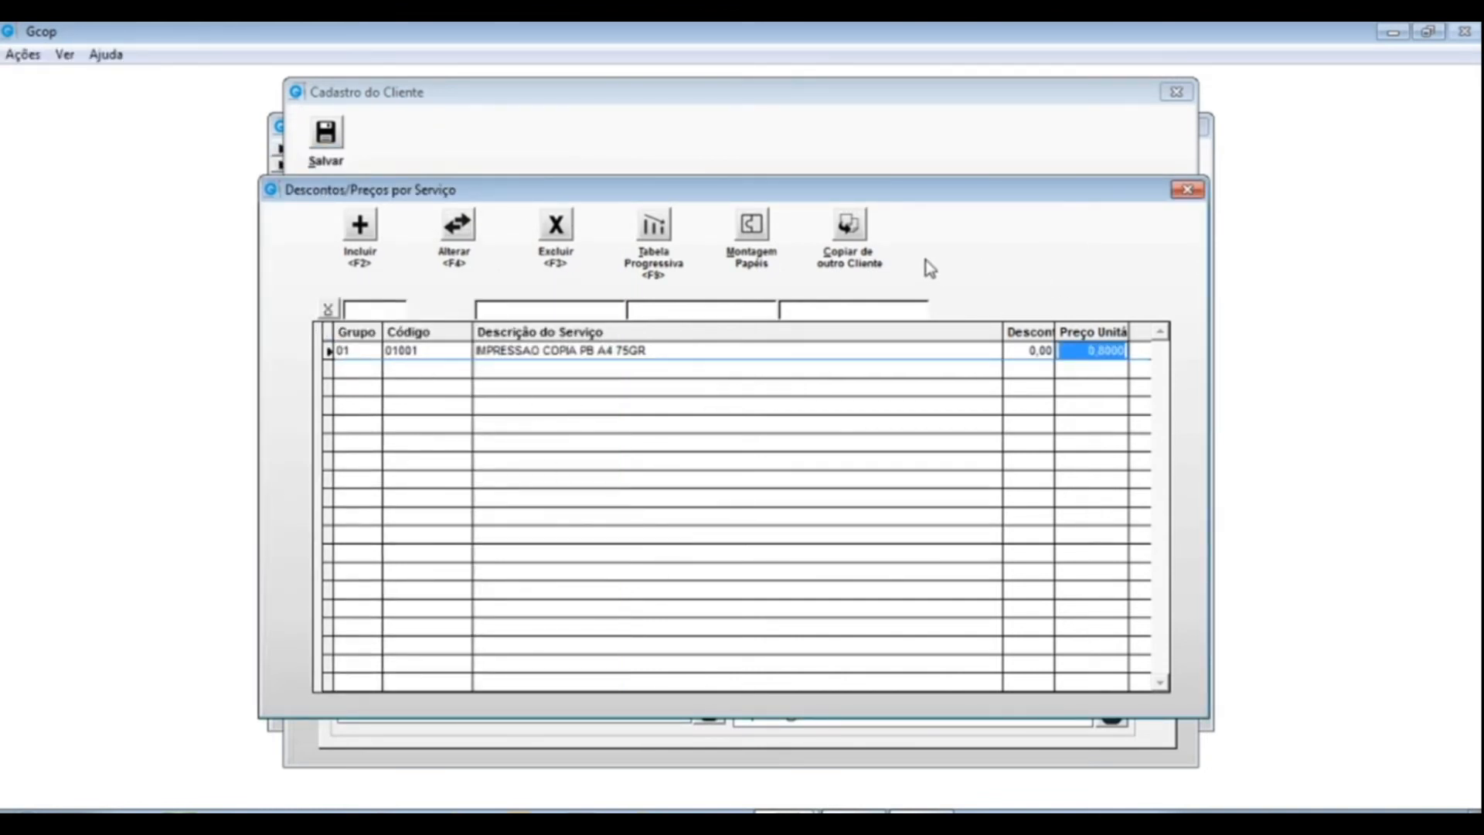
# - Shift the Descontos/Preços por Serviço window down and back, then close it
pyautogui.moveTo(894, 194); pyautogui.dragTo(870, 547)
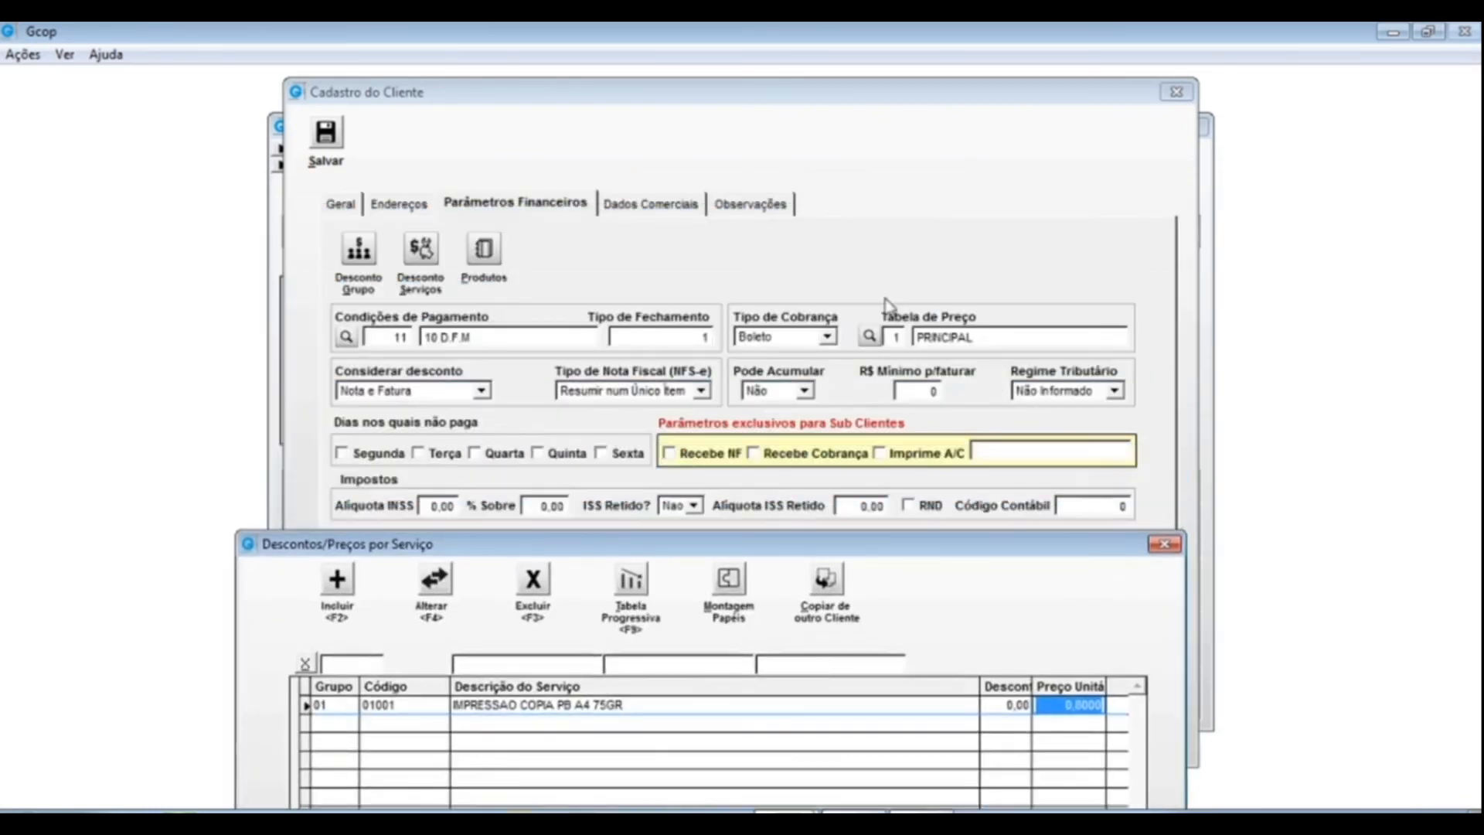
pyautogui.moveTo(688, 550); pyautogui.dragTo(716, 179)
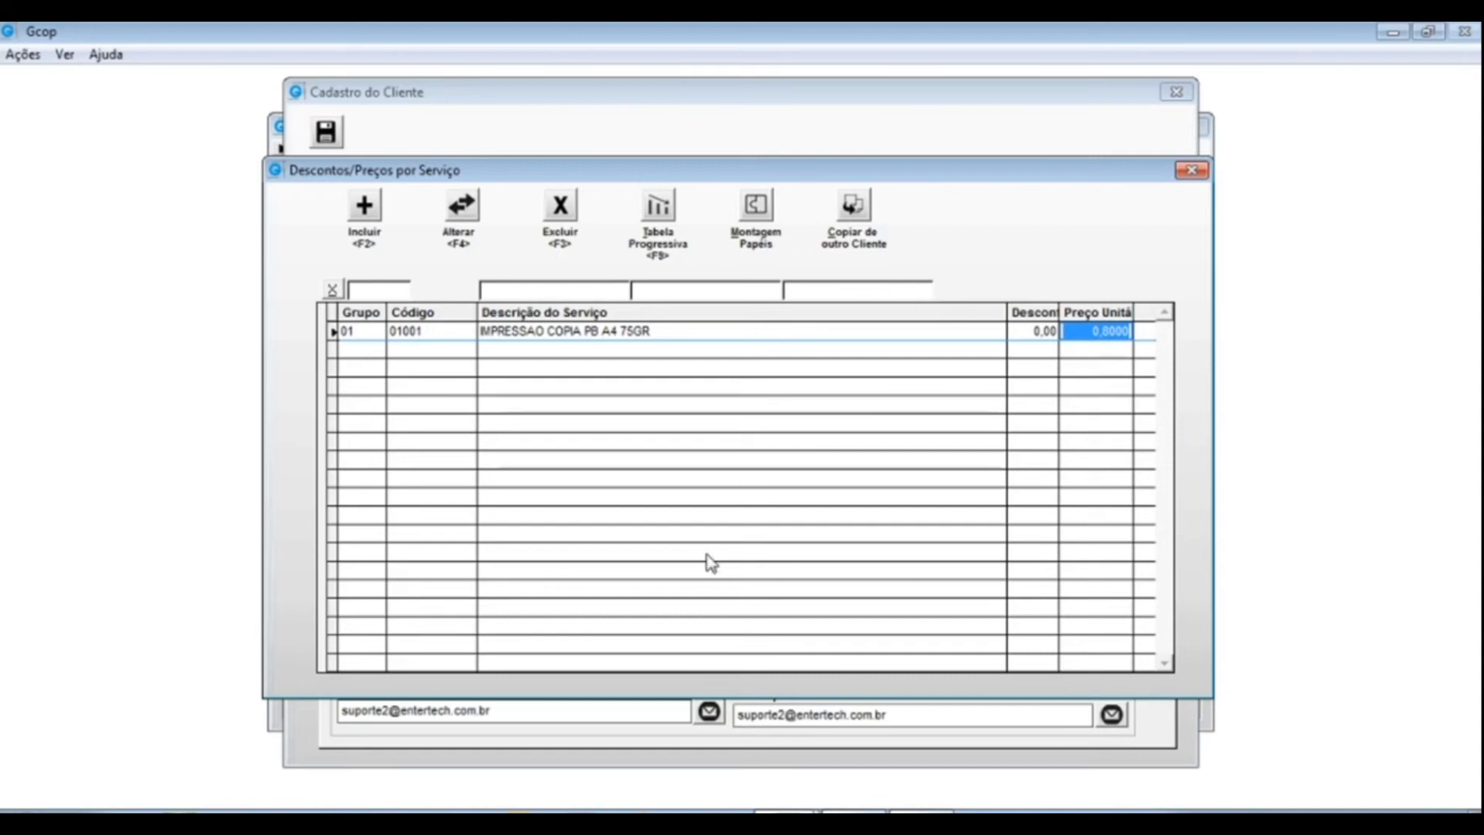
pyautogui.click(1191, 171)
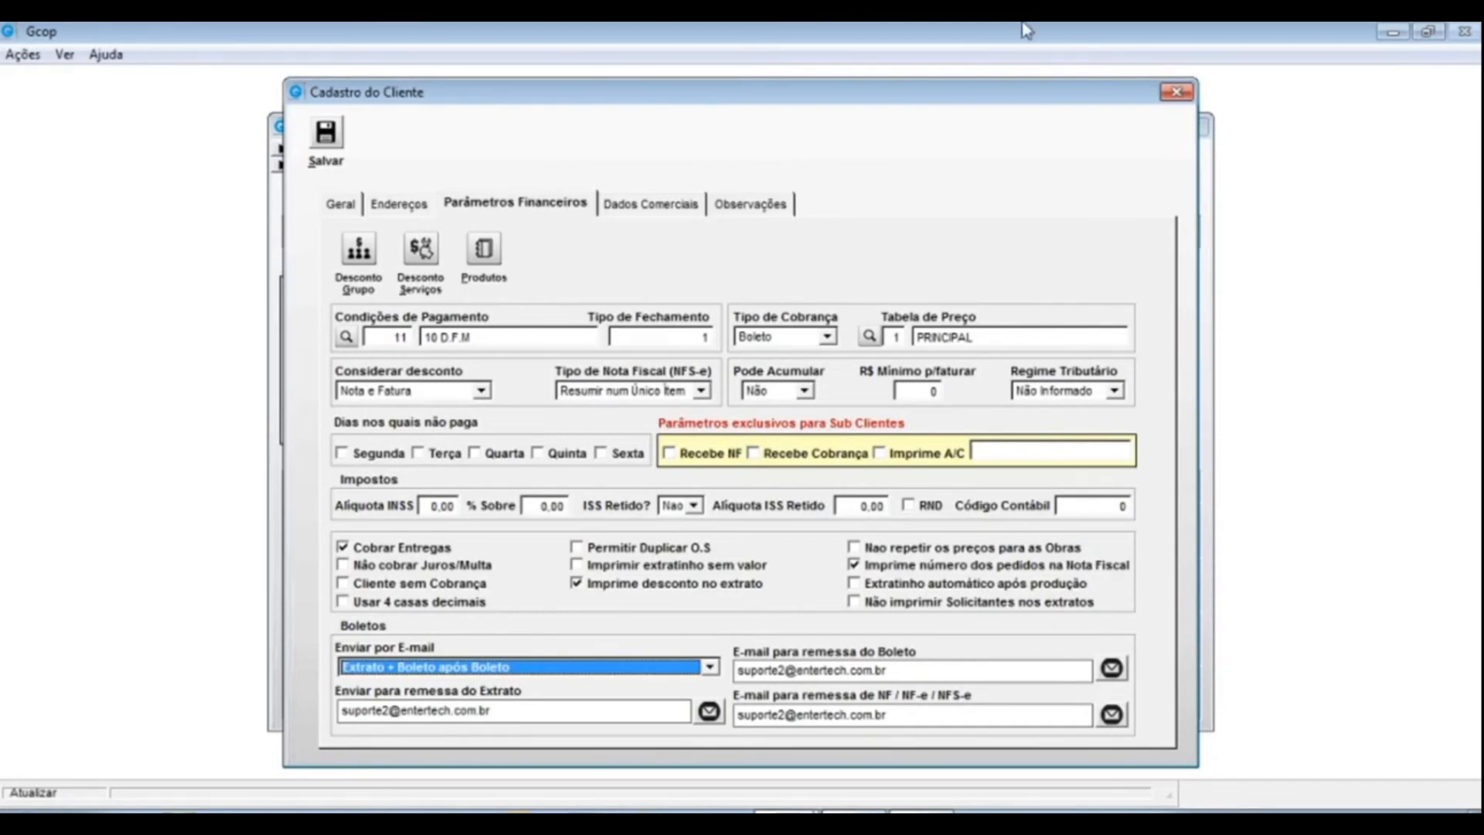
pyautogui.click(487, 250)
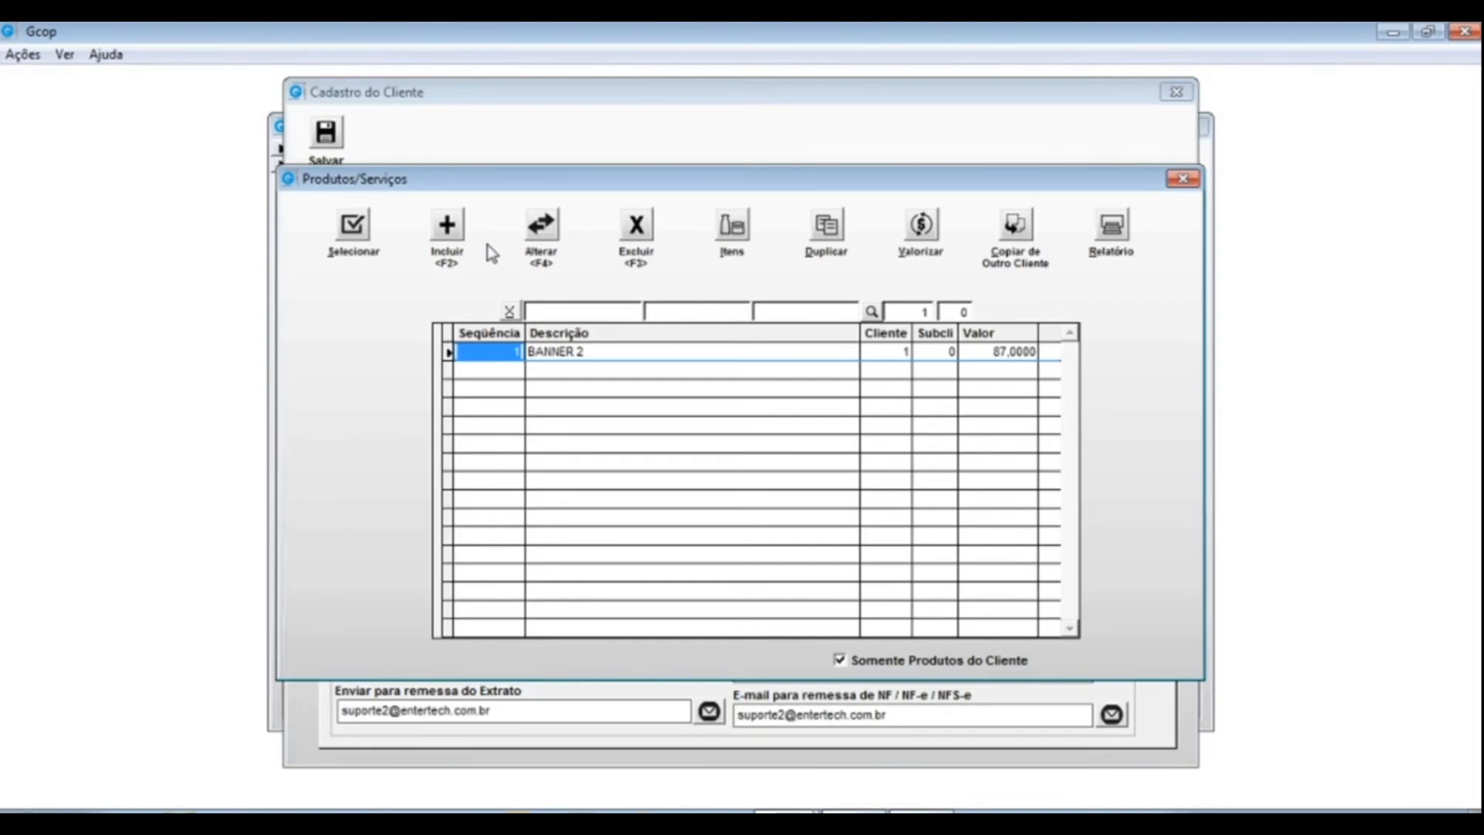
pyautogui.click(596, 351)
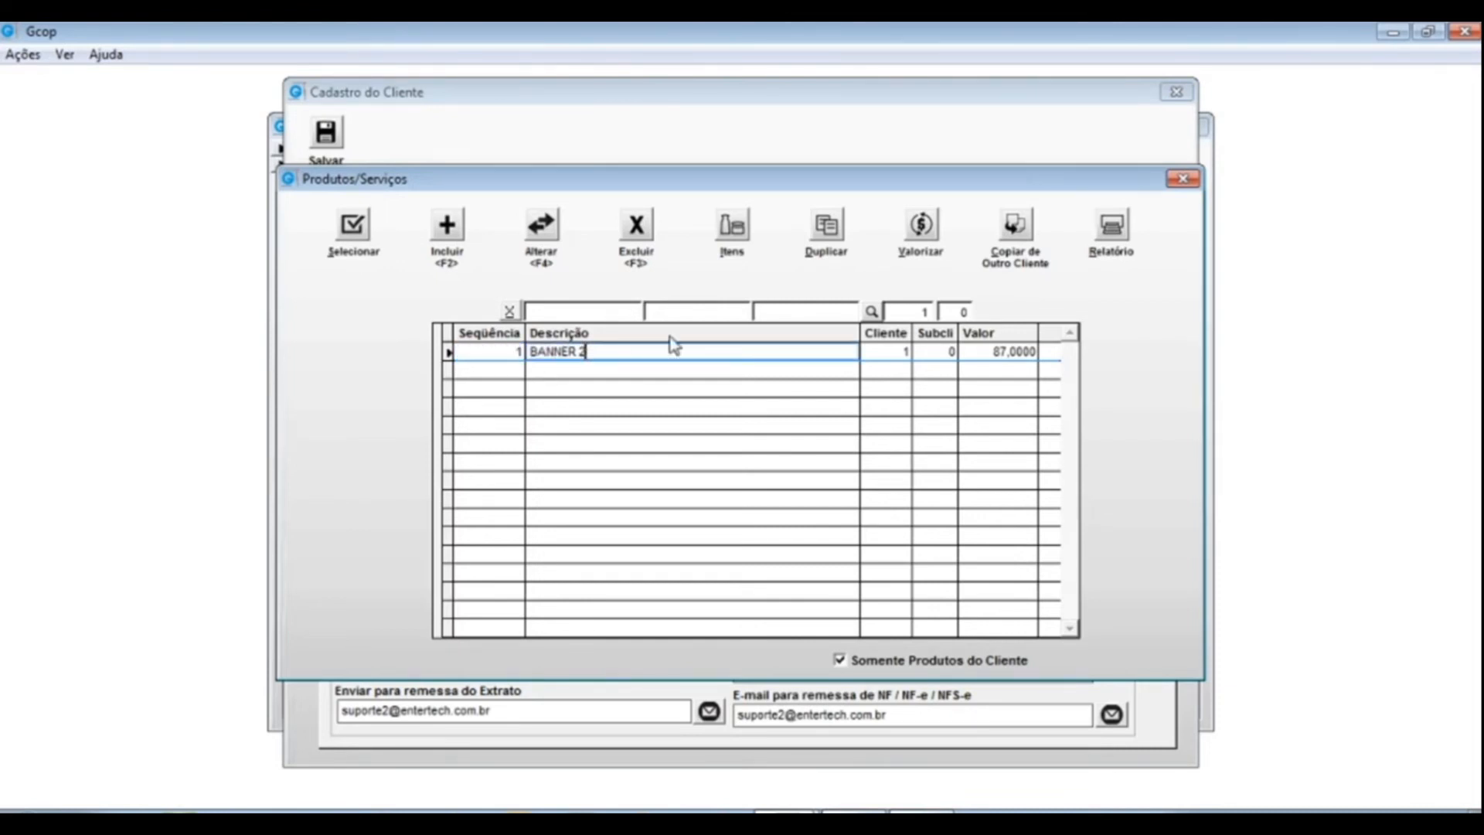
pyautogui.click(740, 226)
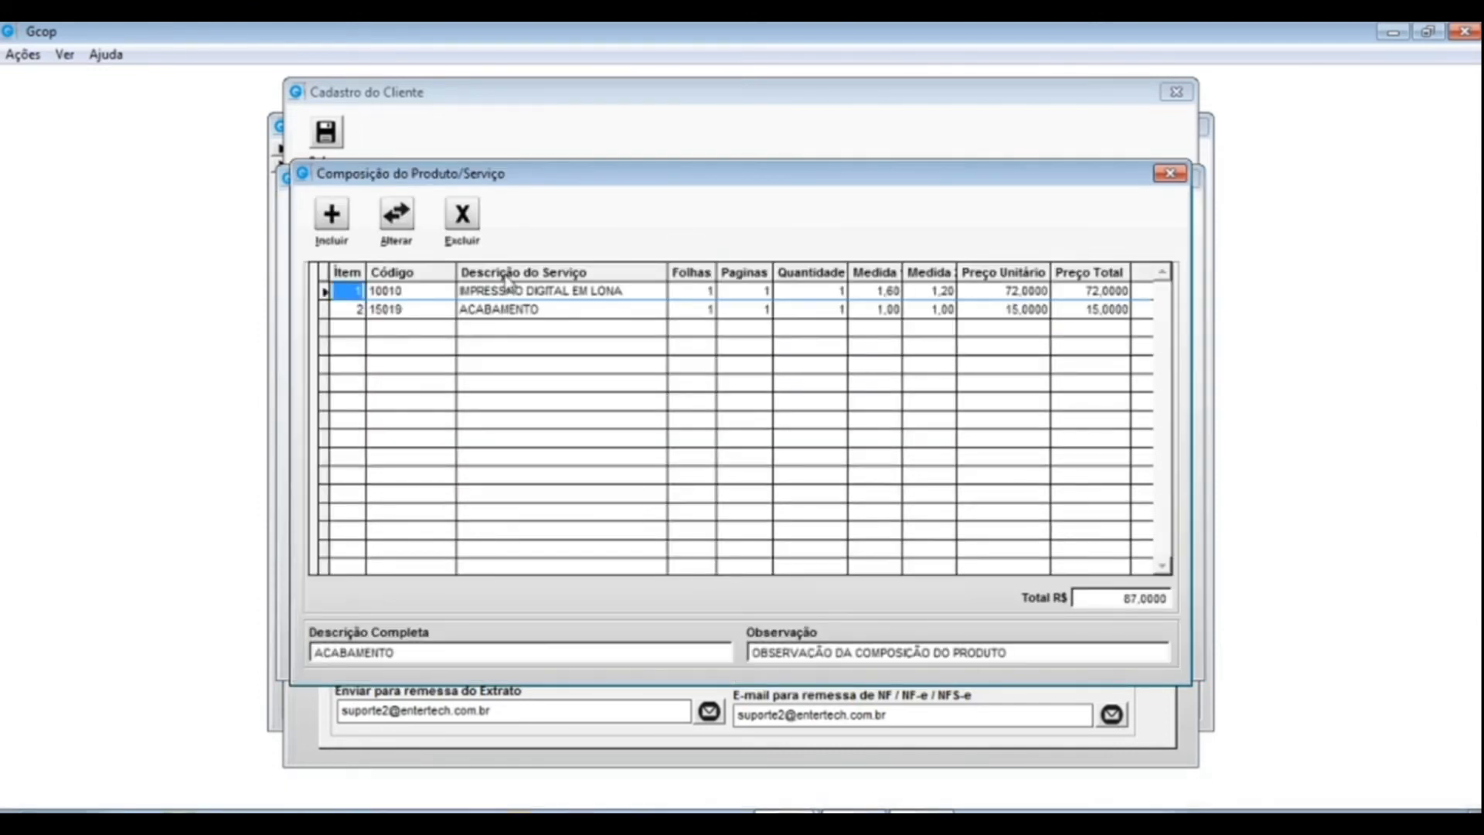
pyautogui.click(592, 289)
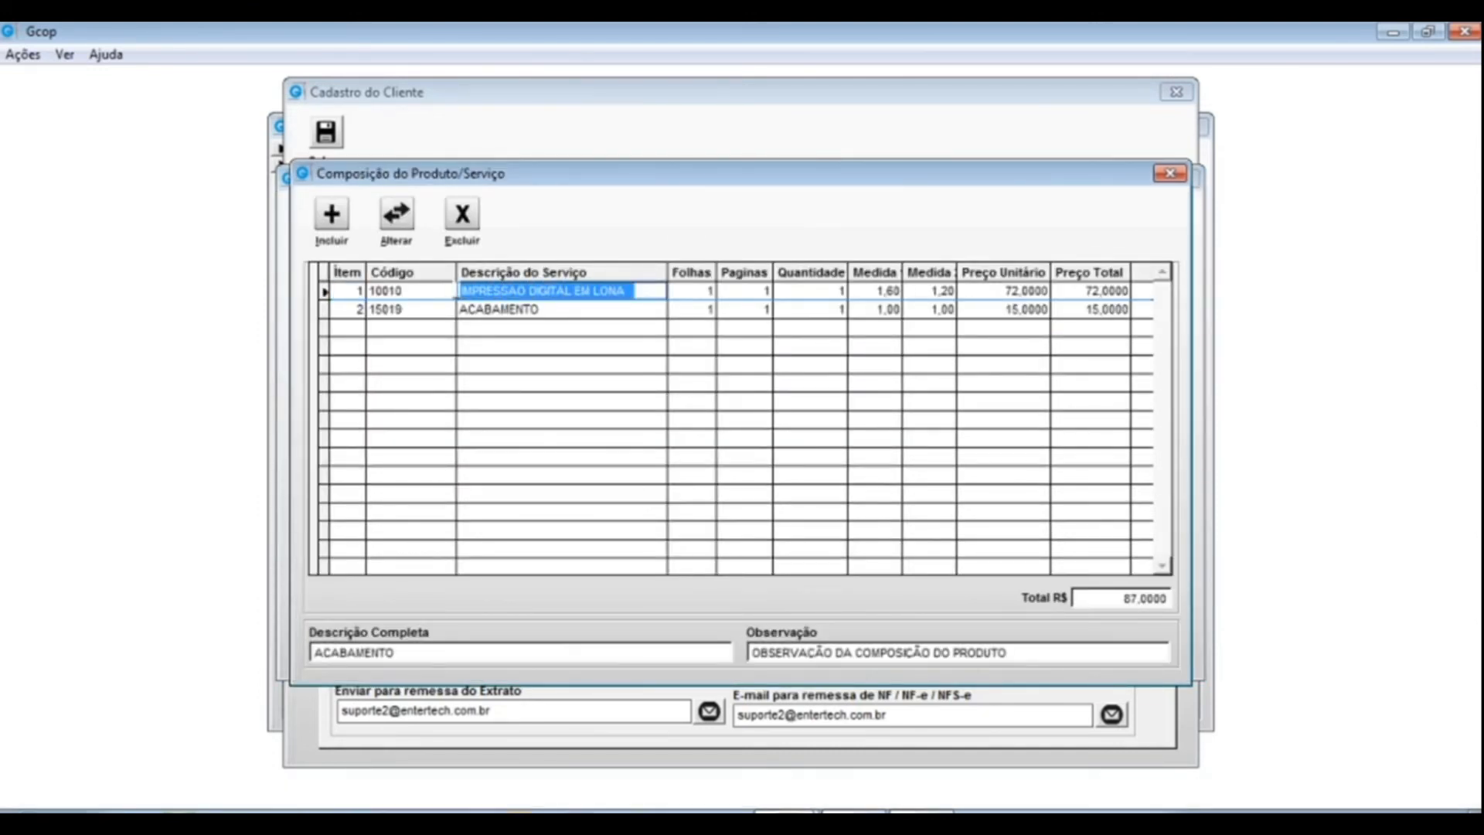
pyautogui.click(570, 309)
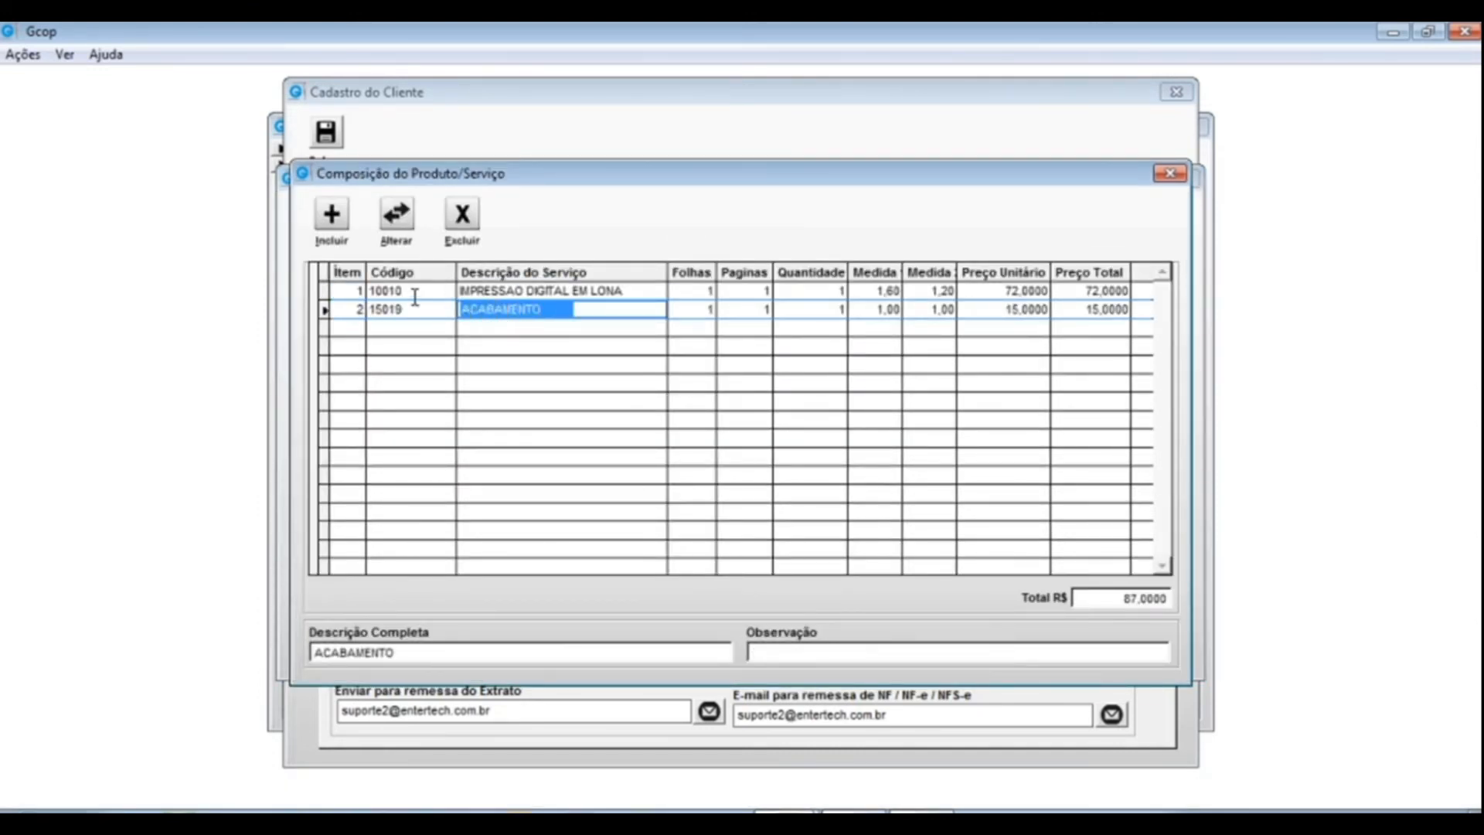
pyautogui.click(1168, 174)
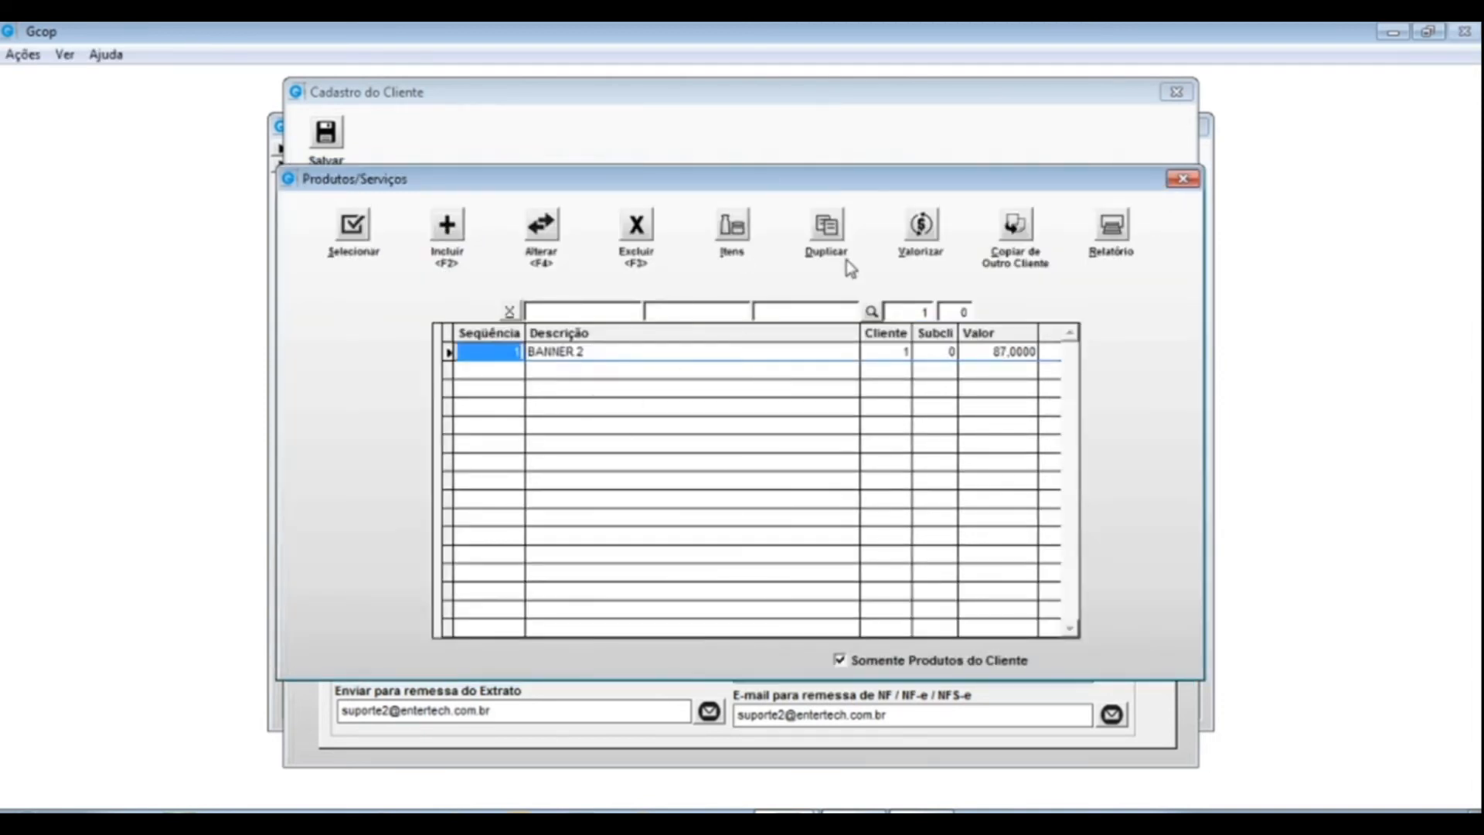
pyautogui.click(1182, 179)
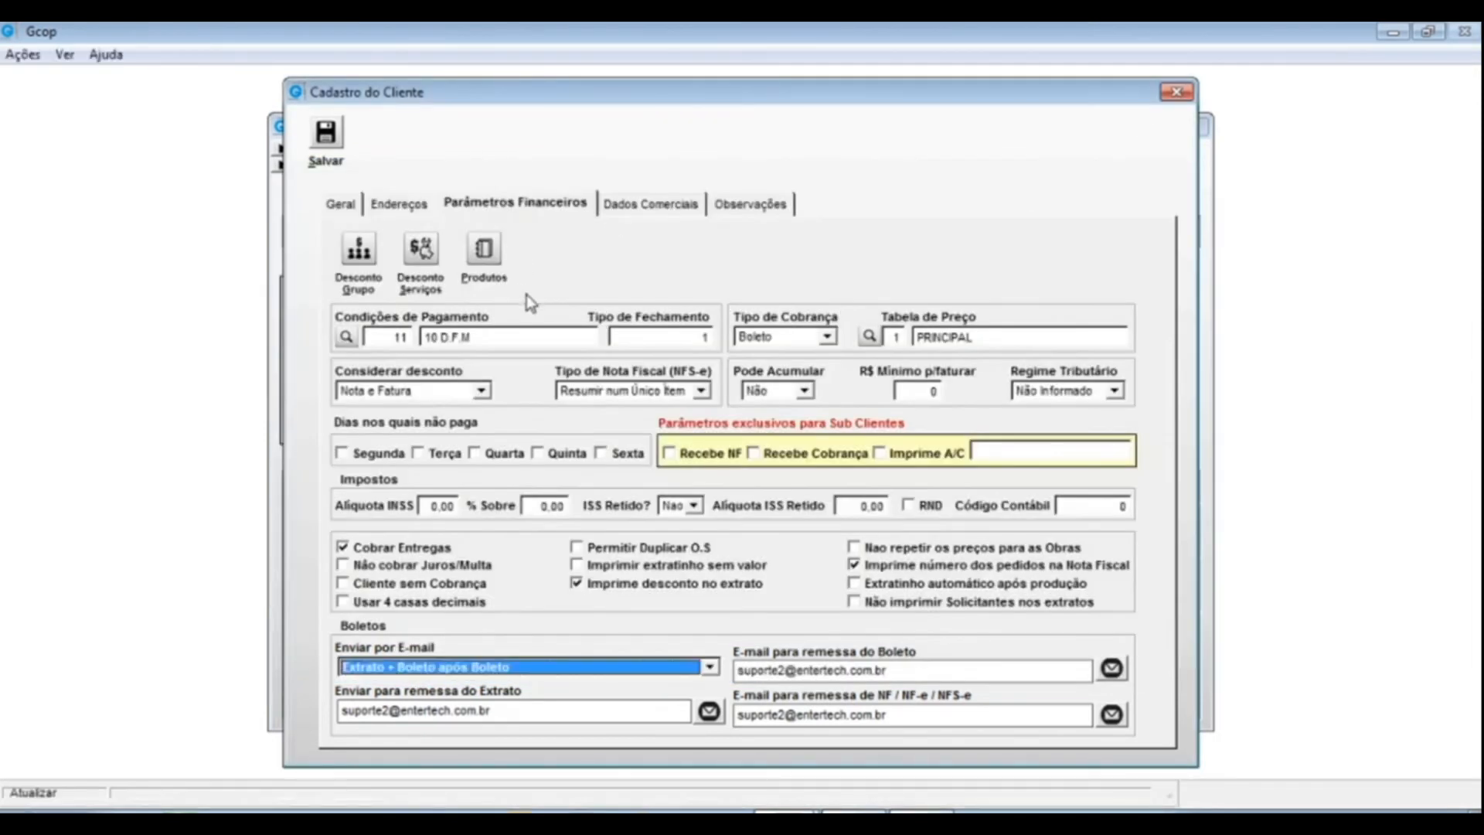
pyautogui.click(489, 261)
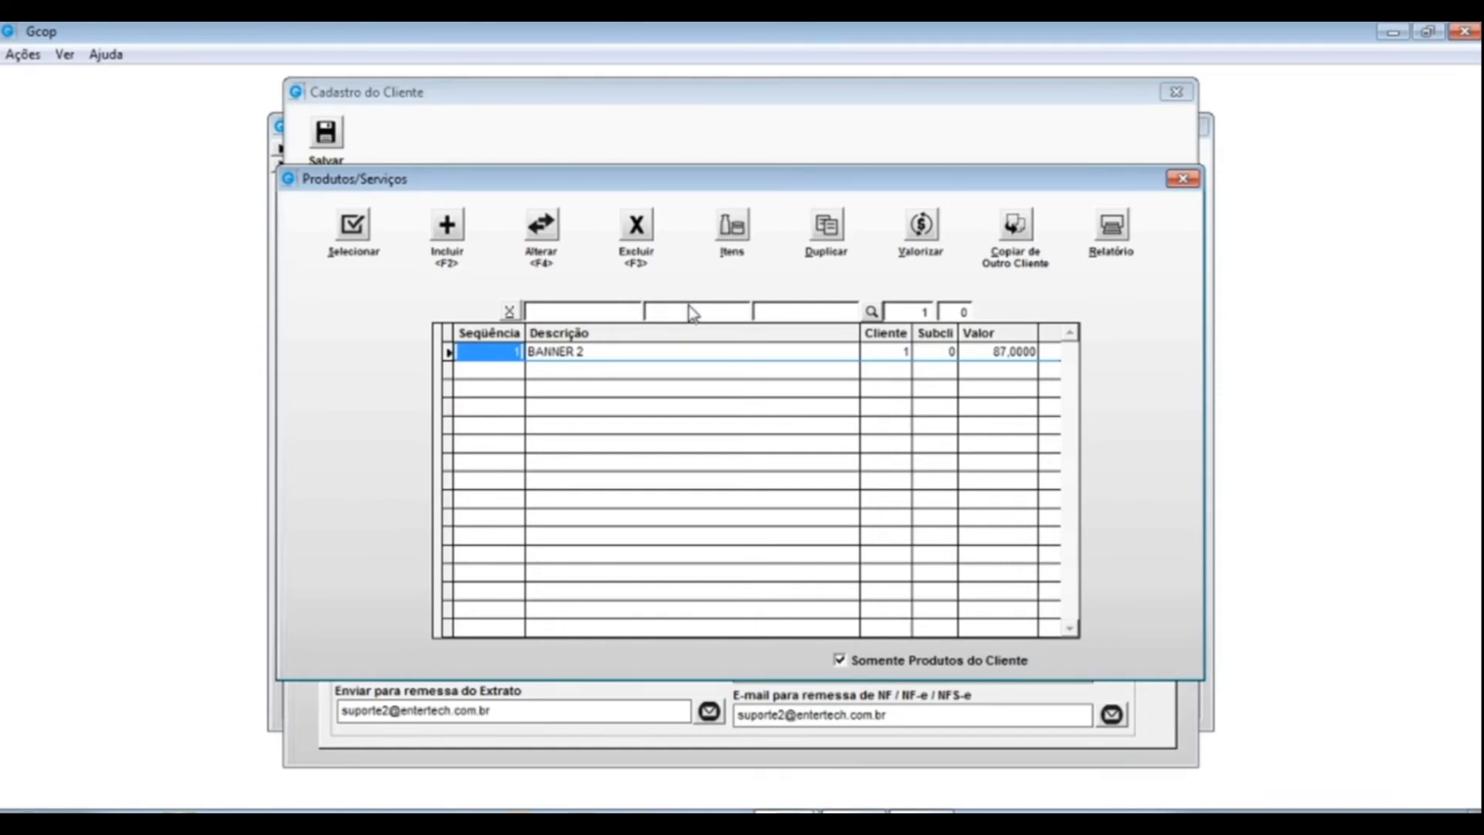
pyautogui.click(982, 351)
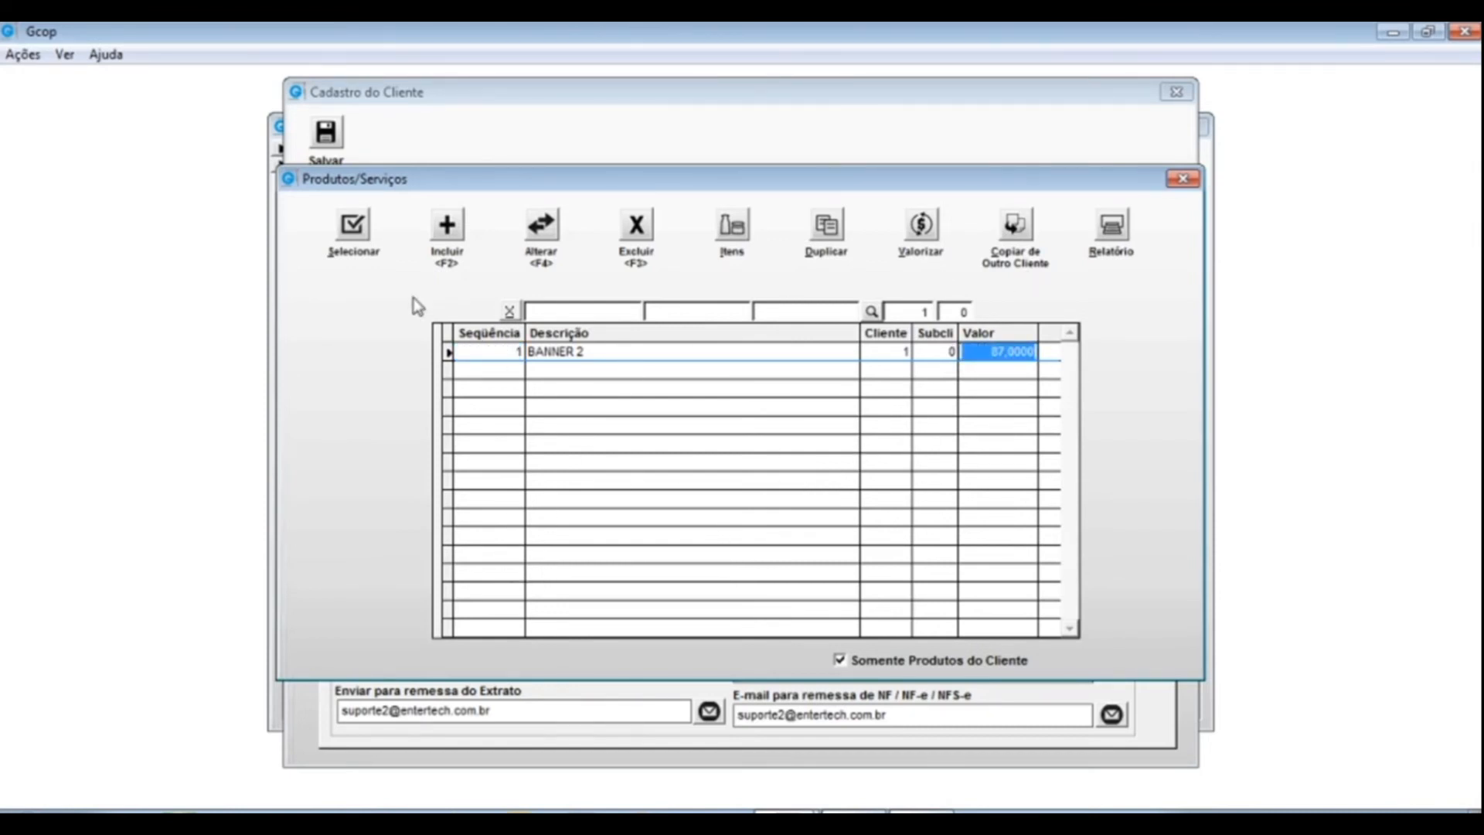
pyautogui.click(1182, 178)
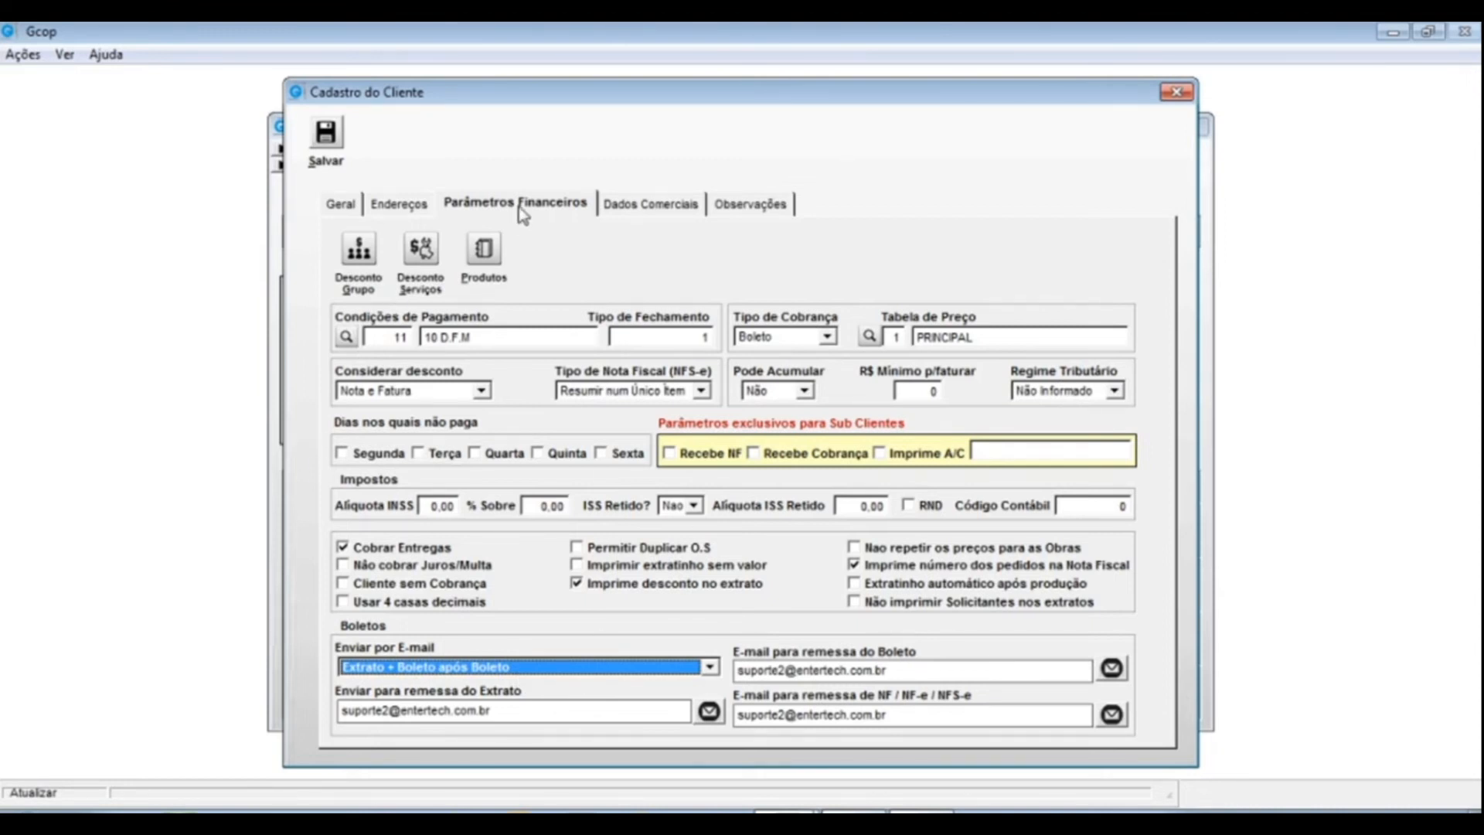
# - Show Dados Comerciais and review the 5000.0000 credit limit and its validity date
pyautogui.click(652, 205)
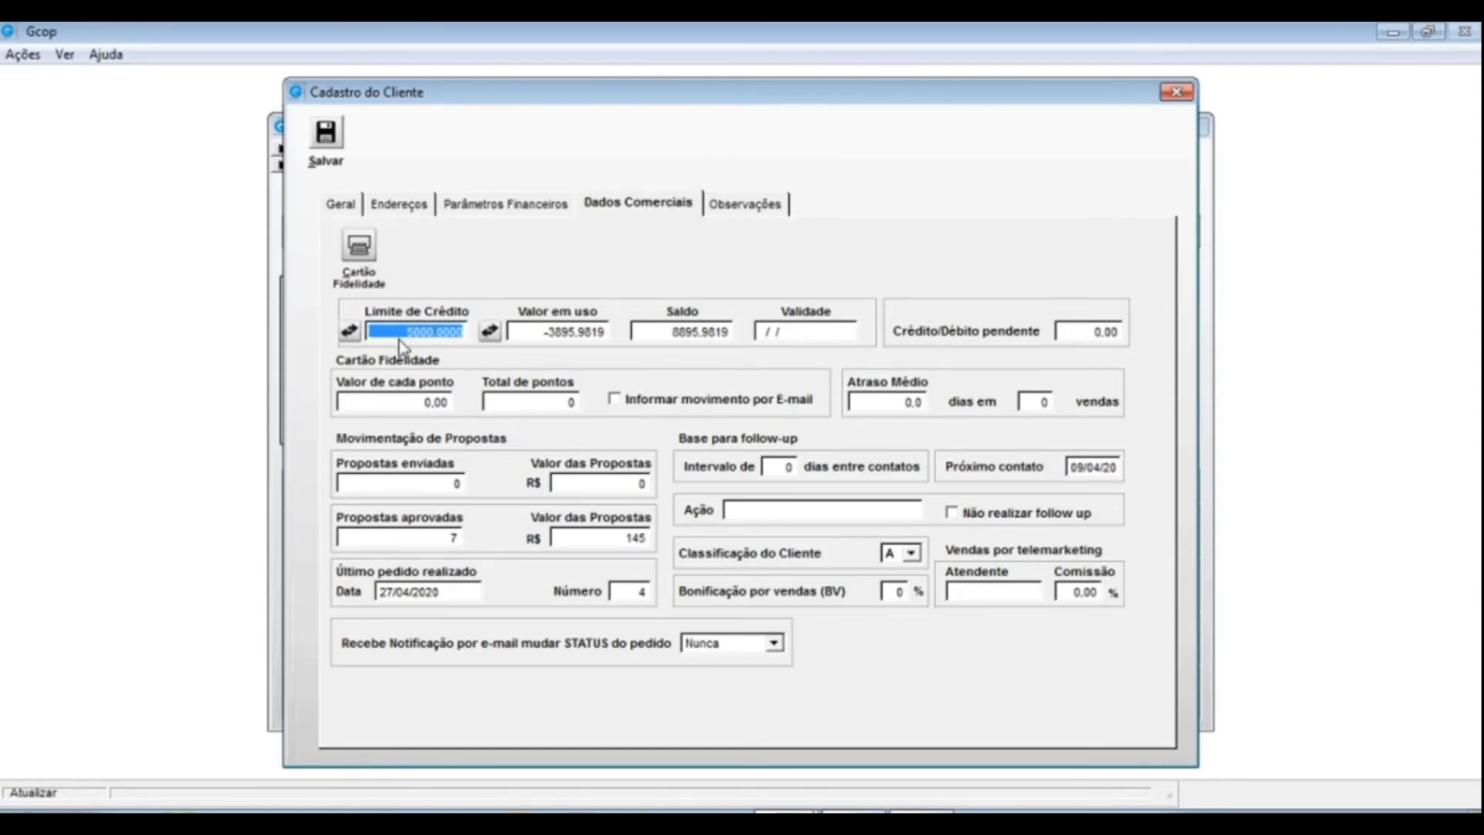
pyautogui.click(376, 332)
pyautogui.moveTo(377, 332); pyautogui.dragTo(490, 331)
pyautogui.moveTo(840, 331); pyautogui.dragTo(690, 325)
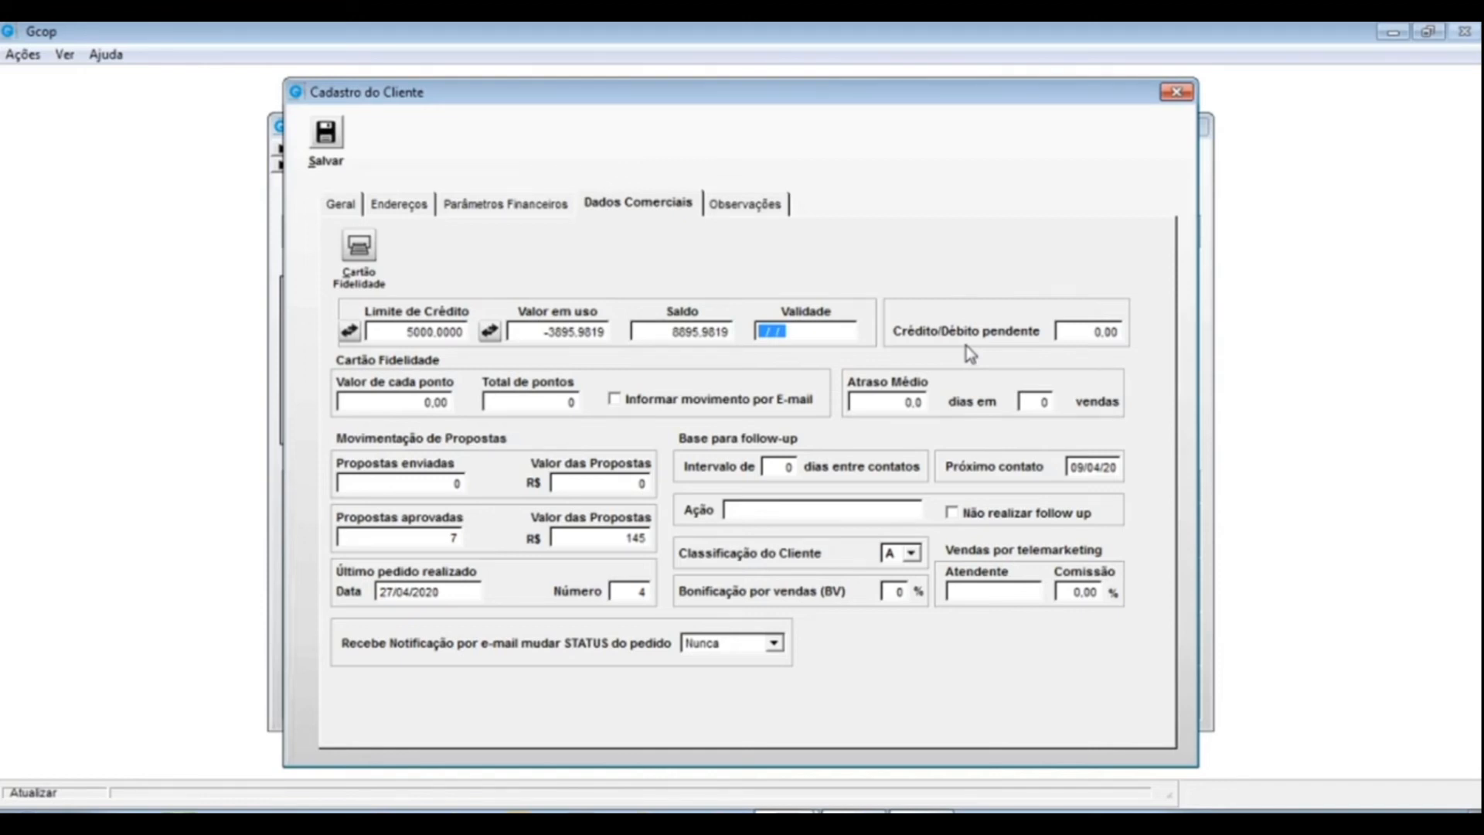
# - Enter -500,00 as the pending credit/debit amount, then erase it to leave the field empty
pyautogui.click(1111, 331)
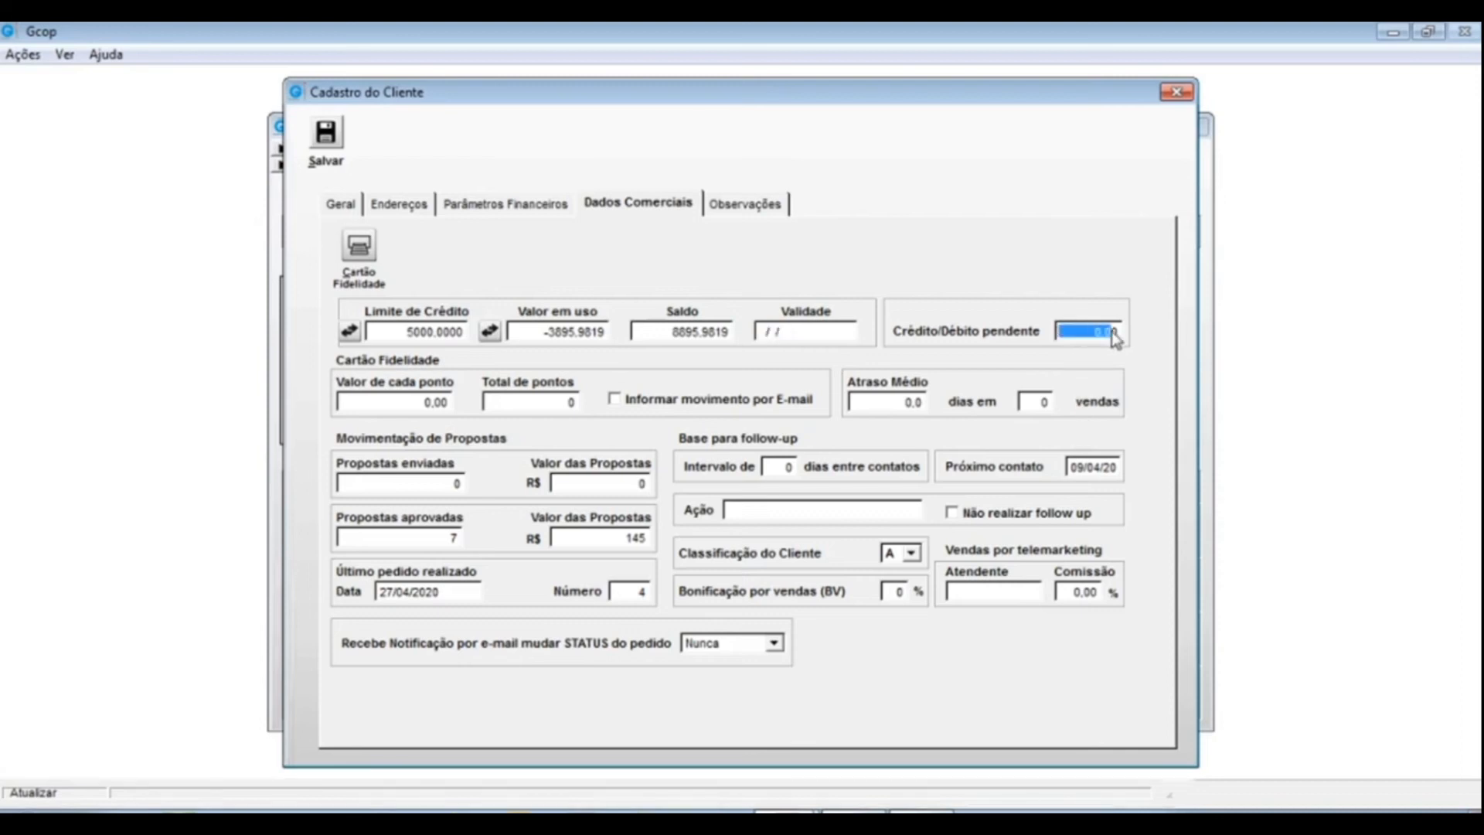
pyautogui.write('500,00')
pyautogui.press('Tab')
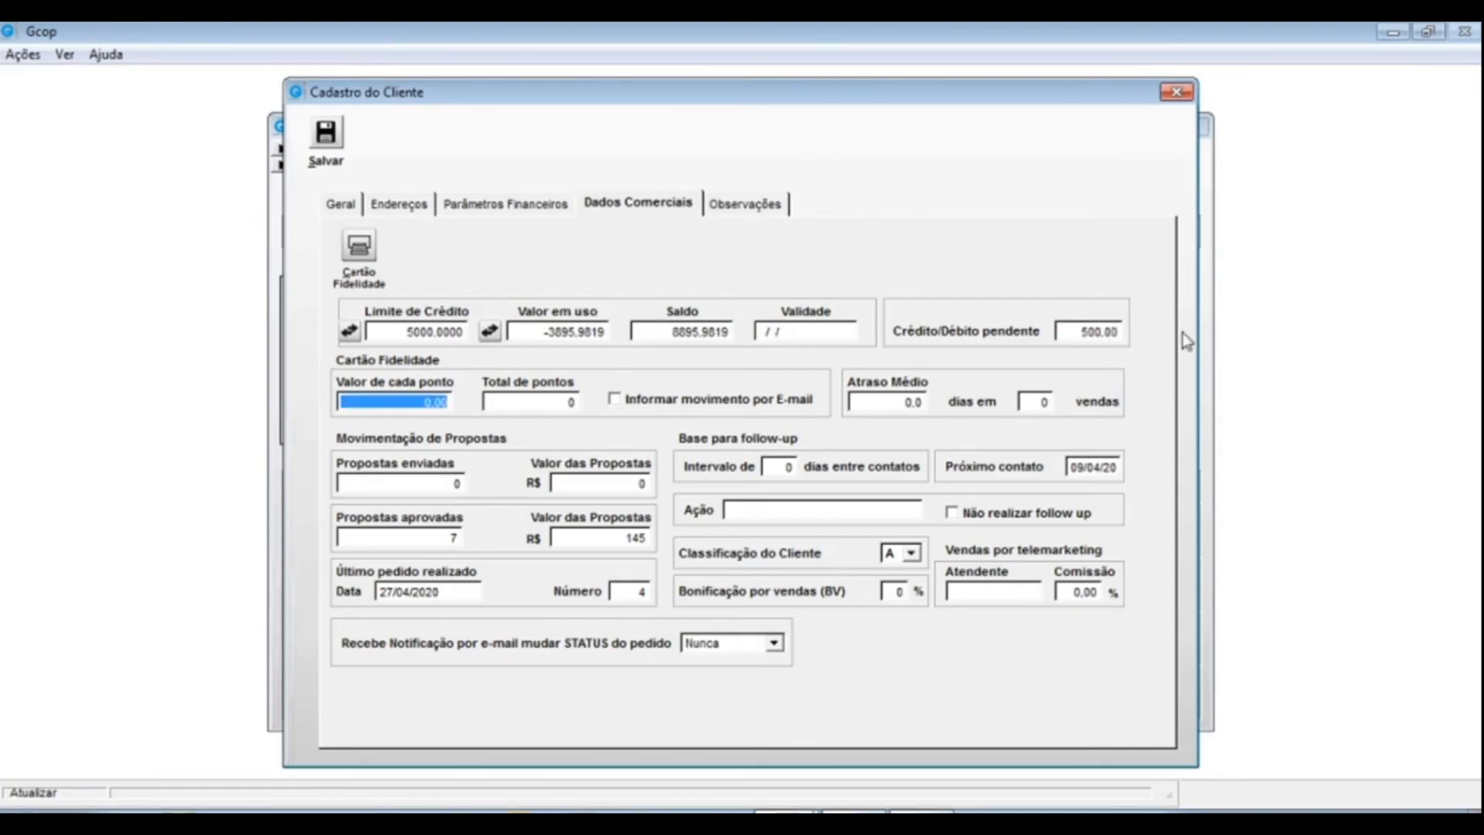
pyautogui.click(1077, 332)
pyautogui.write('-')
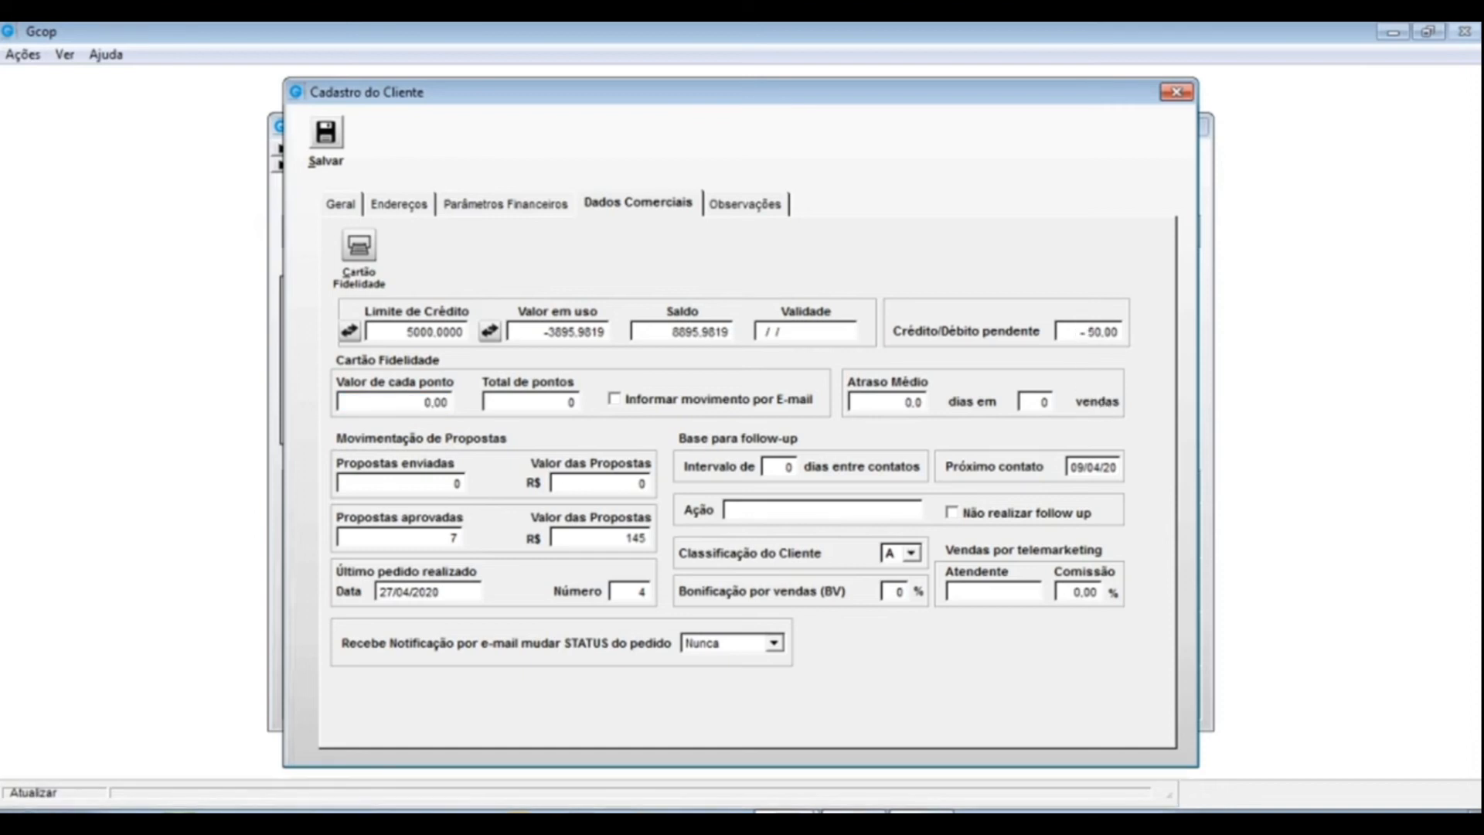
pyautogui.doubleClick(1088, 331)
pyautogui.write('-500')
pyautogui.press('Tab')
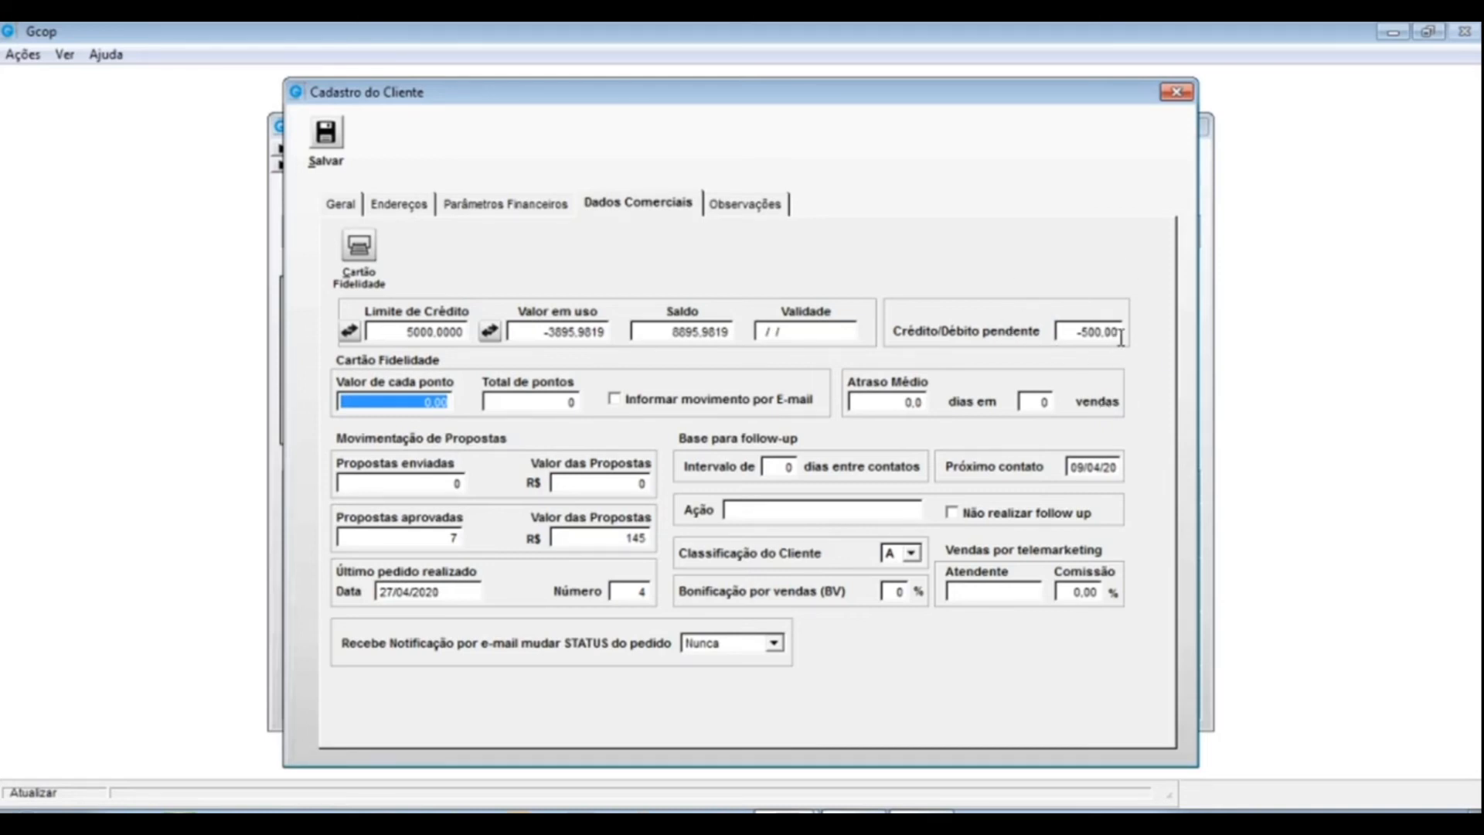
pyautogui.click(1071, 332)
pyautogui.press('BackSpace')
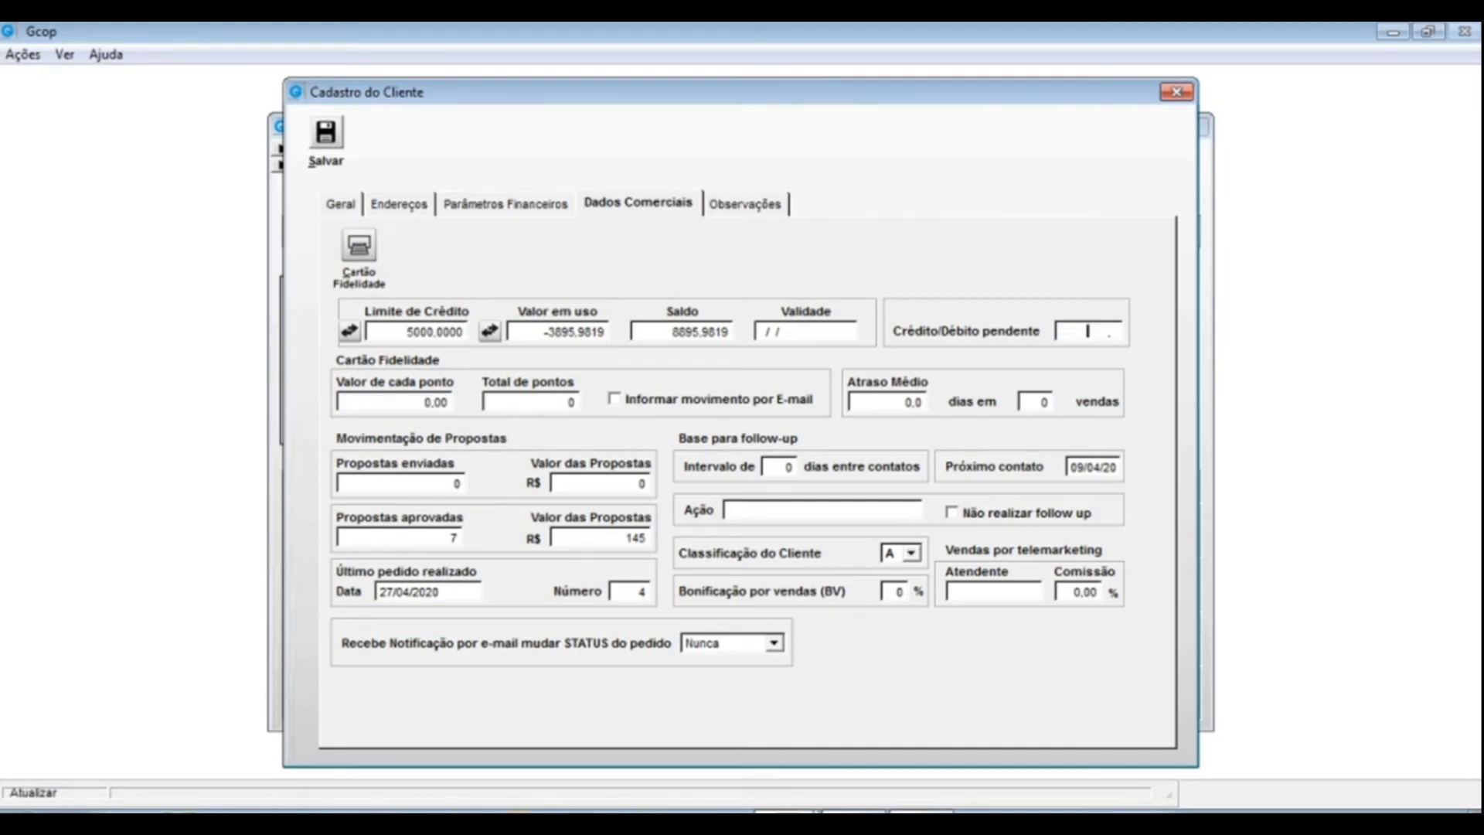
# - Let pending credit/debit settle at 0.00, check the follow-up interval, and list classification grades A–E
pyautogui.click(410, 402)
pyautogui.moveTo(465, 383); pyautogui.dragTo(468, 399)
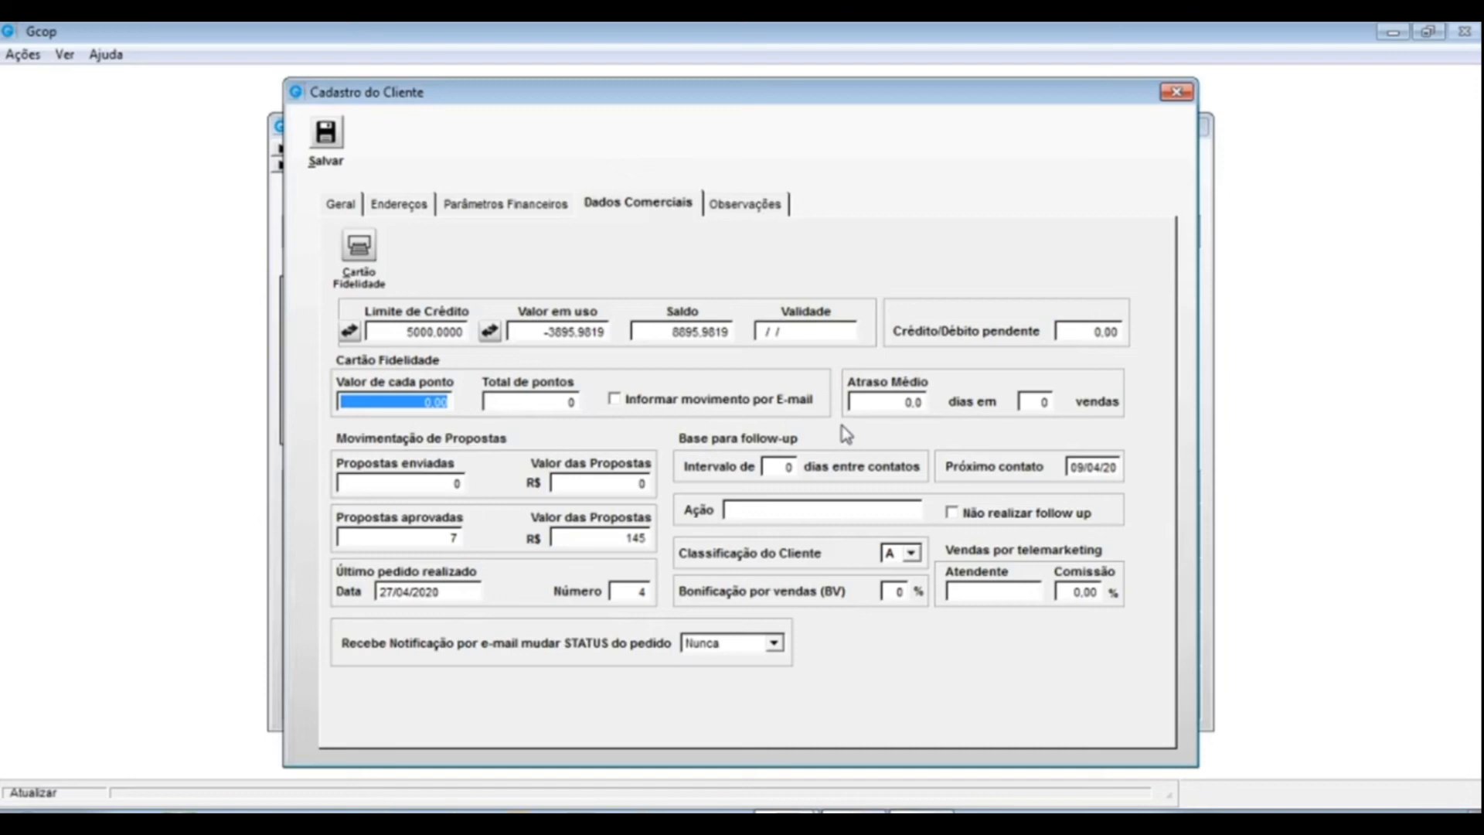
pyautogui.click(780, 467)
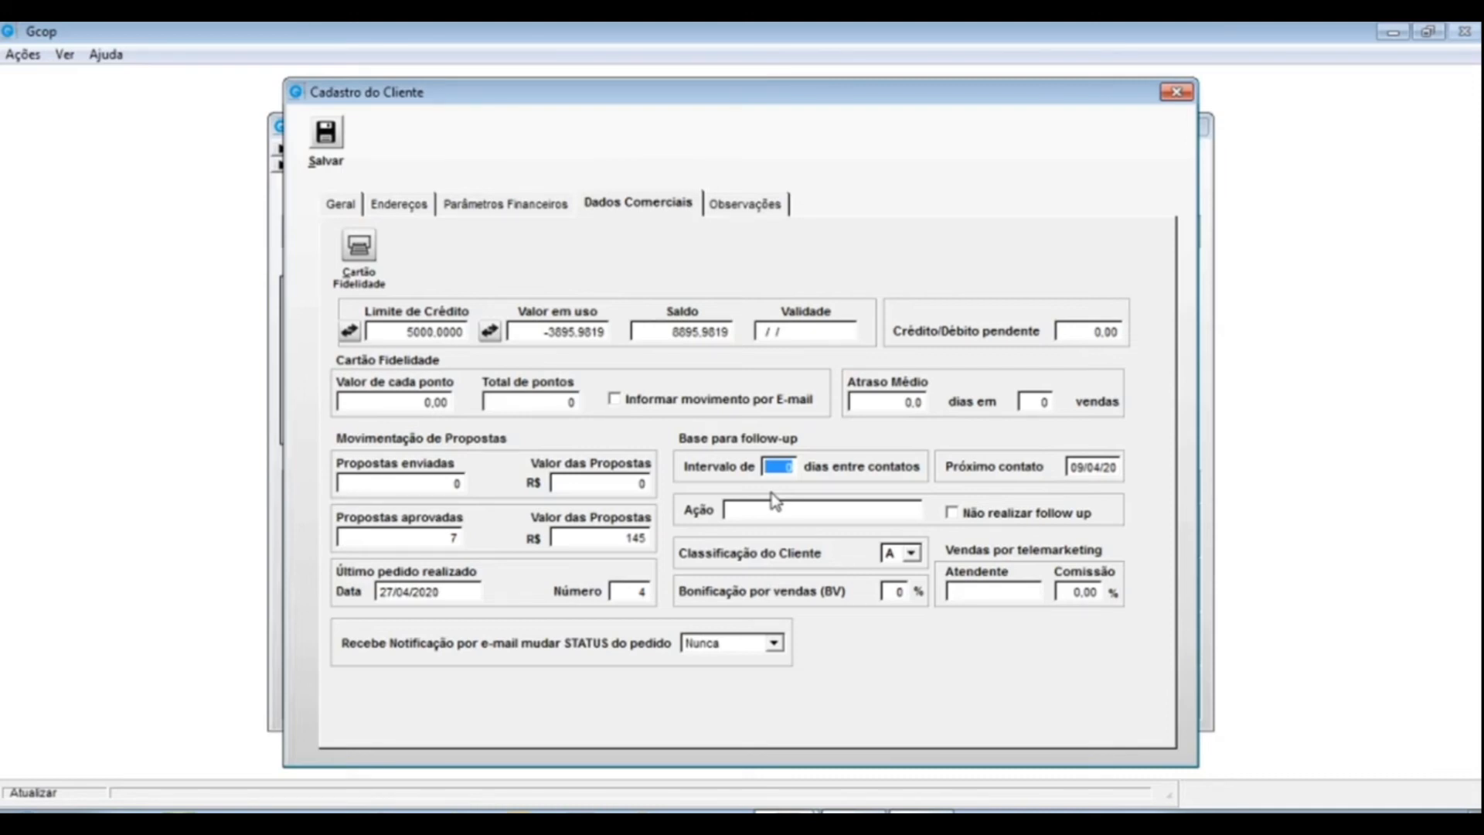
pyautogui.click(911, 553)
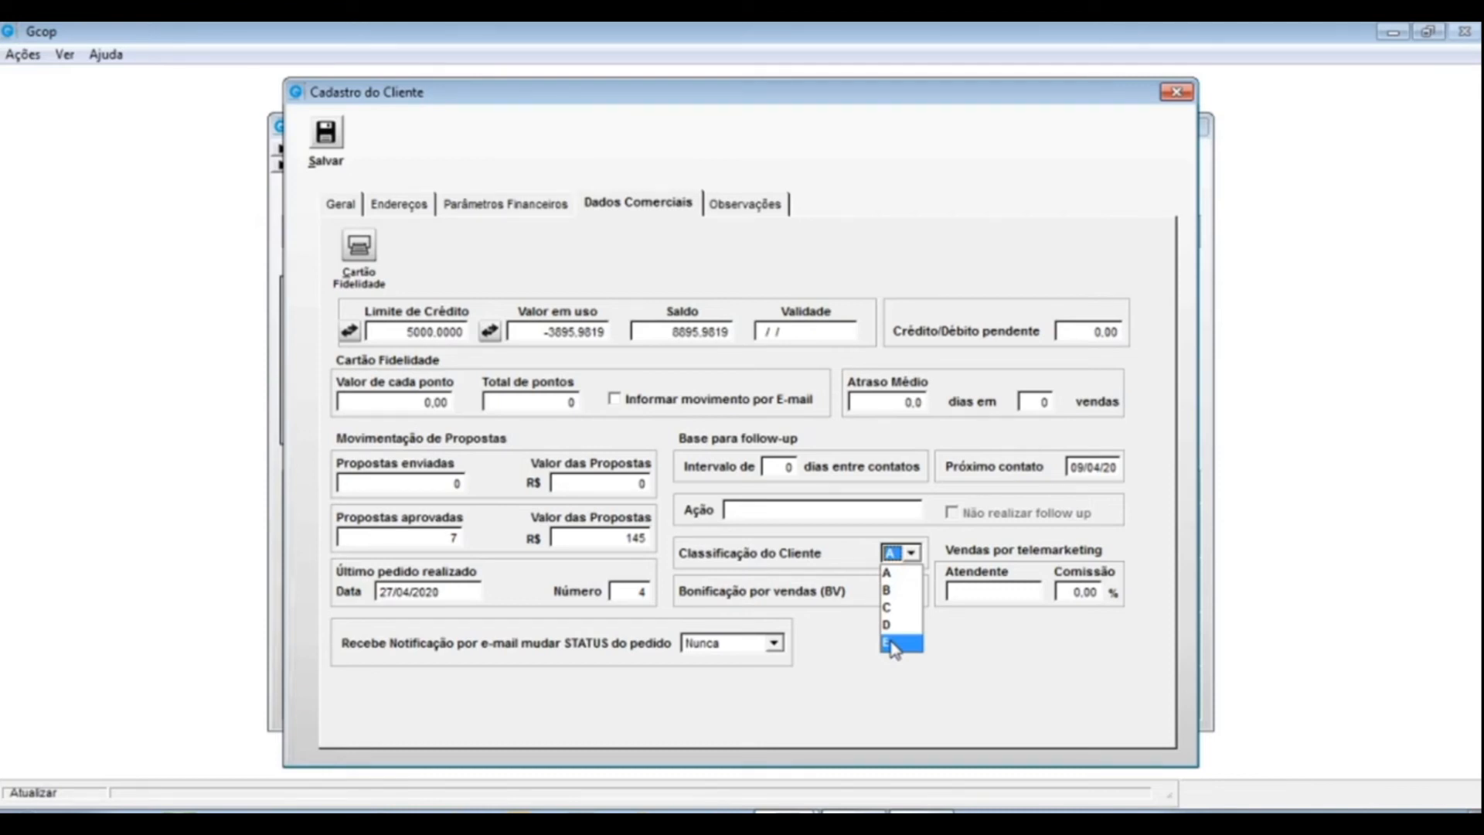
# - Keep classification A, review the BV and telemarketing commission values, and go to Observações
pyautogui.click(842, 700)
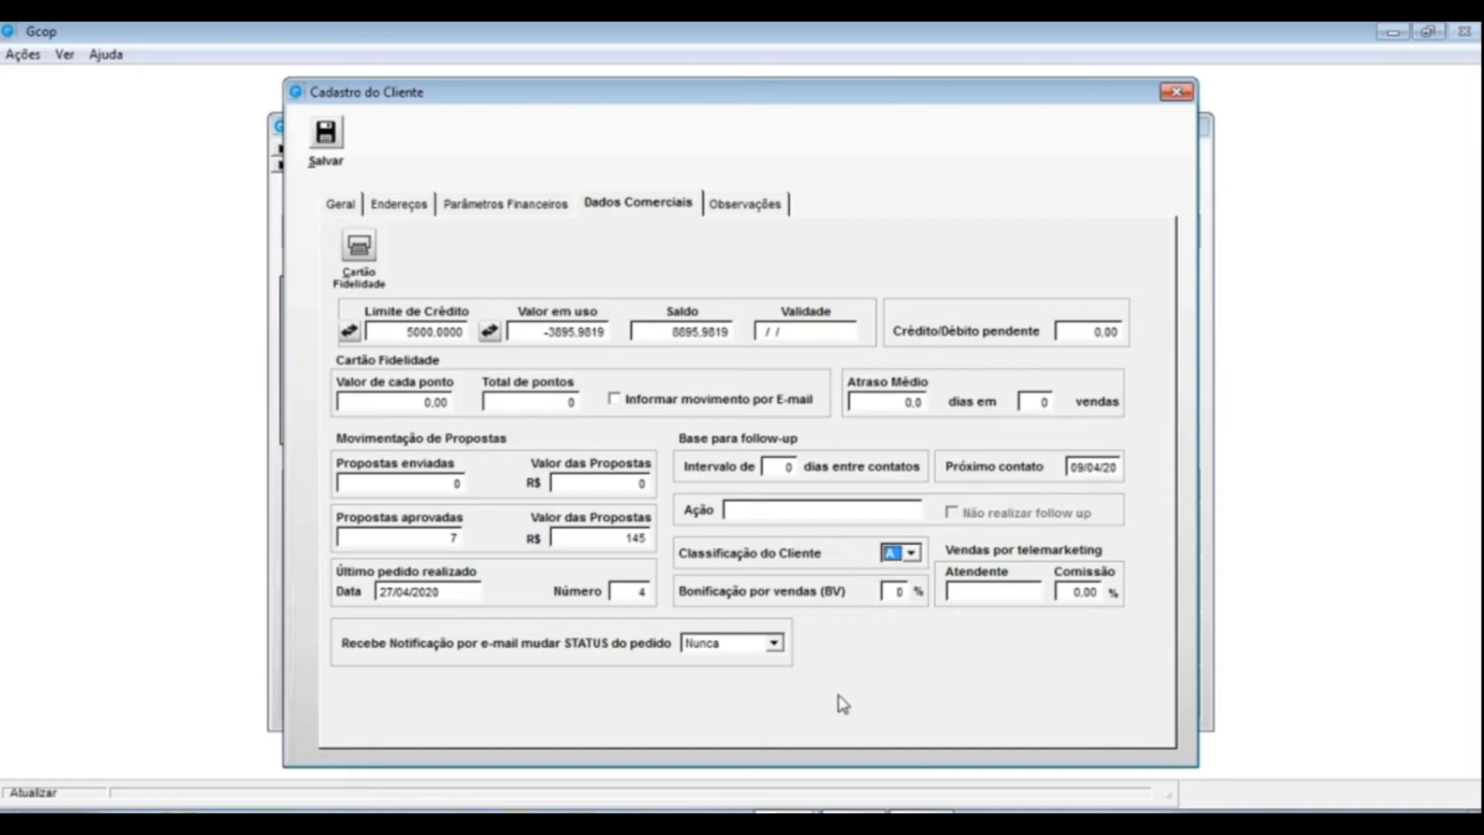
pyautogui.doubleClick(893, 593)
pyautogui.moveTo(1063, 594); pyautogui.dragTo(1107, 599)
pyautogui.press('Tab')
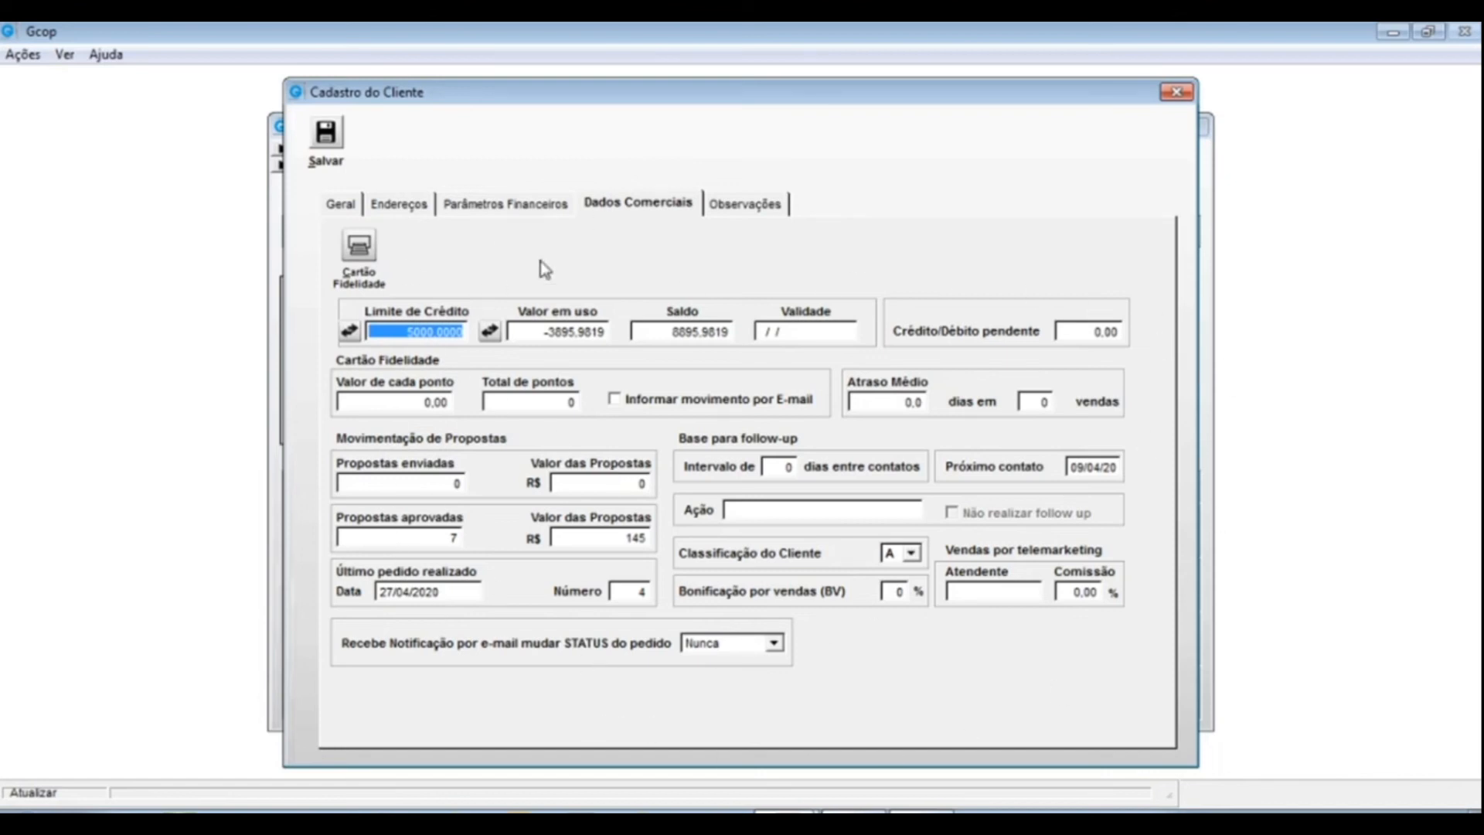
pyautogui.click(751, 207)
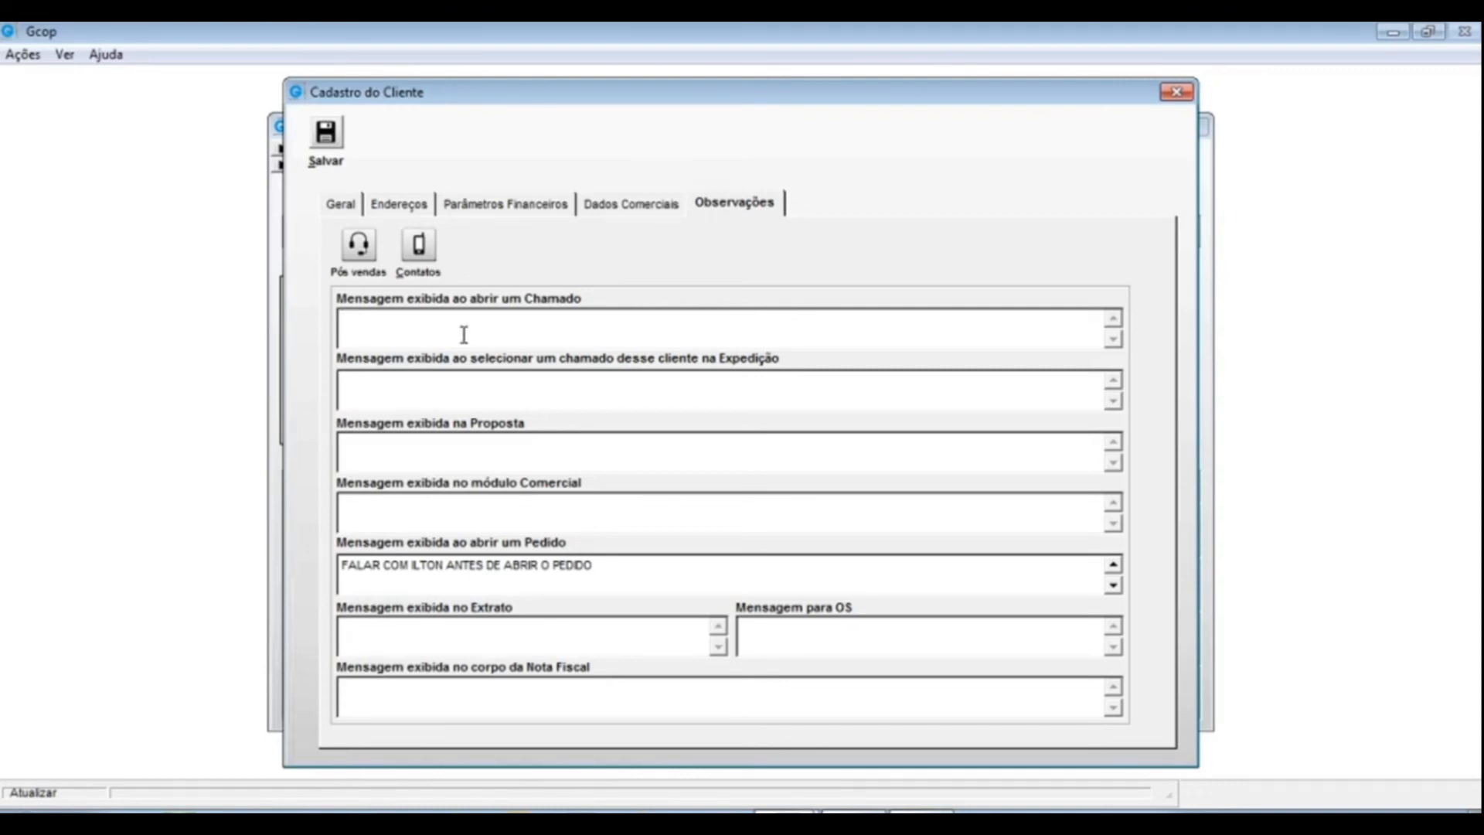
# - Enter the Expedição message 'SEMPRE VERIFICAR SE A NOTA FOI GERADA'
pyautogui.click(355, 387)
pyautogui.write('SEMPRE VERIFIC')
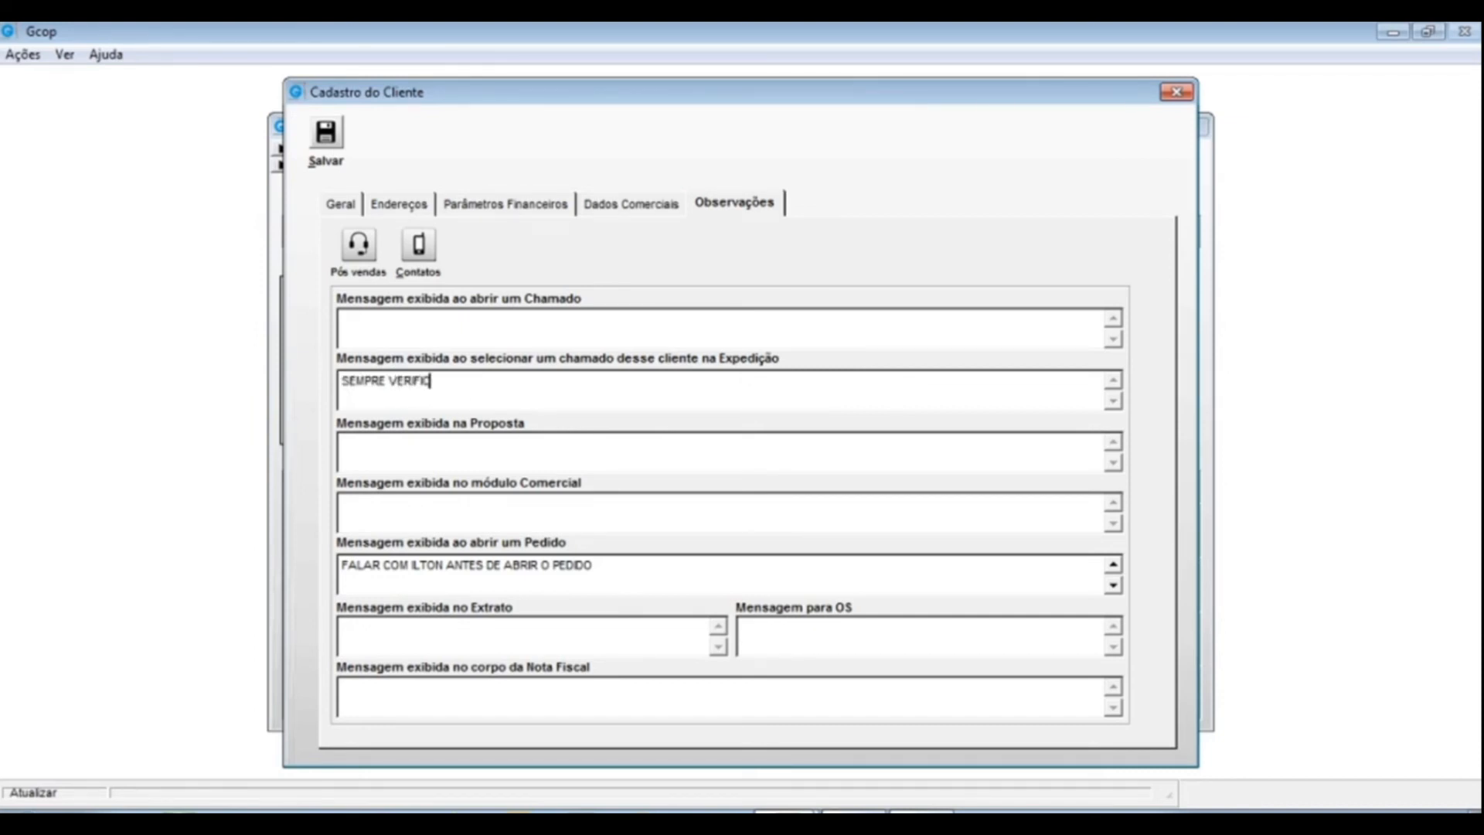
pyautogui.write('AR SE A NOTA FOI GE')
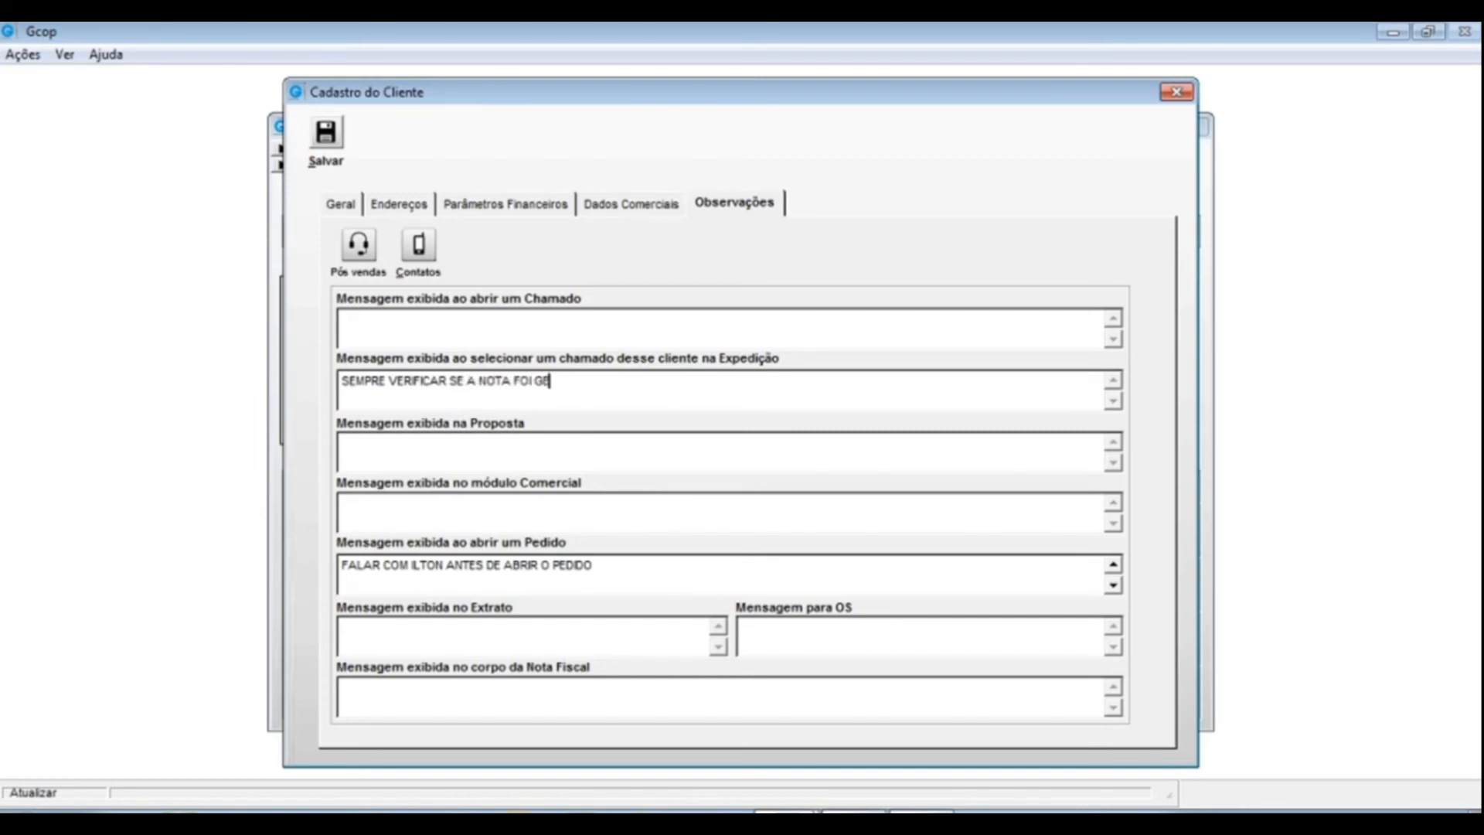
pyautogui.write('RATA')
pyautogui.press('BackSpace')
pyautogui.press('BackSpace')
pyautogui.write('DA')
# - Review the proposal and order-opening messages, then move into the Nota Fiscal message field
pyautogui.click(368, 447)
pyautogui.click(605, 567)
pyautogui.moveTo(352, 575); pyautogui.dragTo(309, 562)
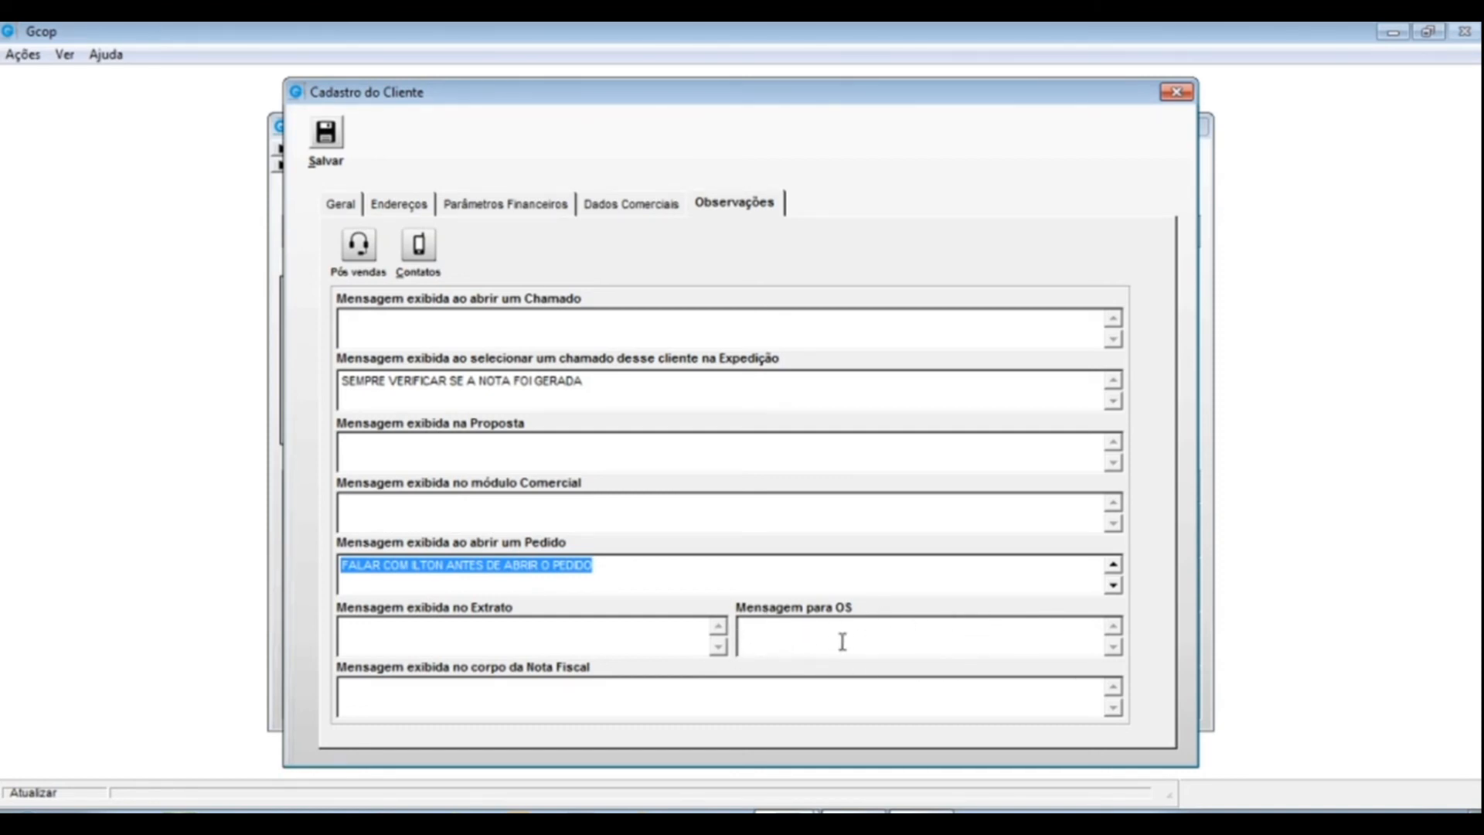
pyautogui.click(363, 693)
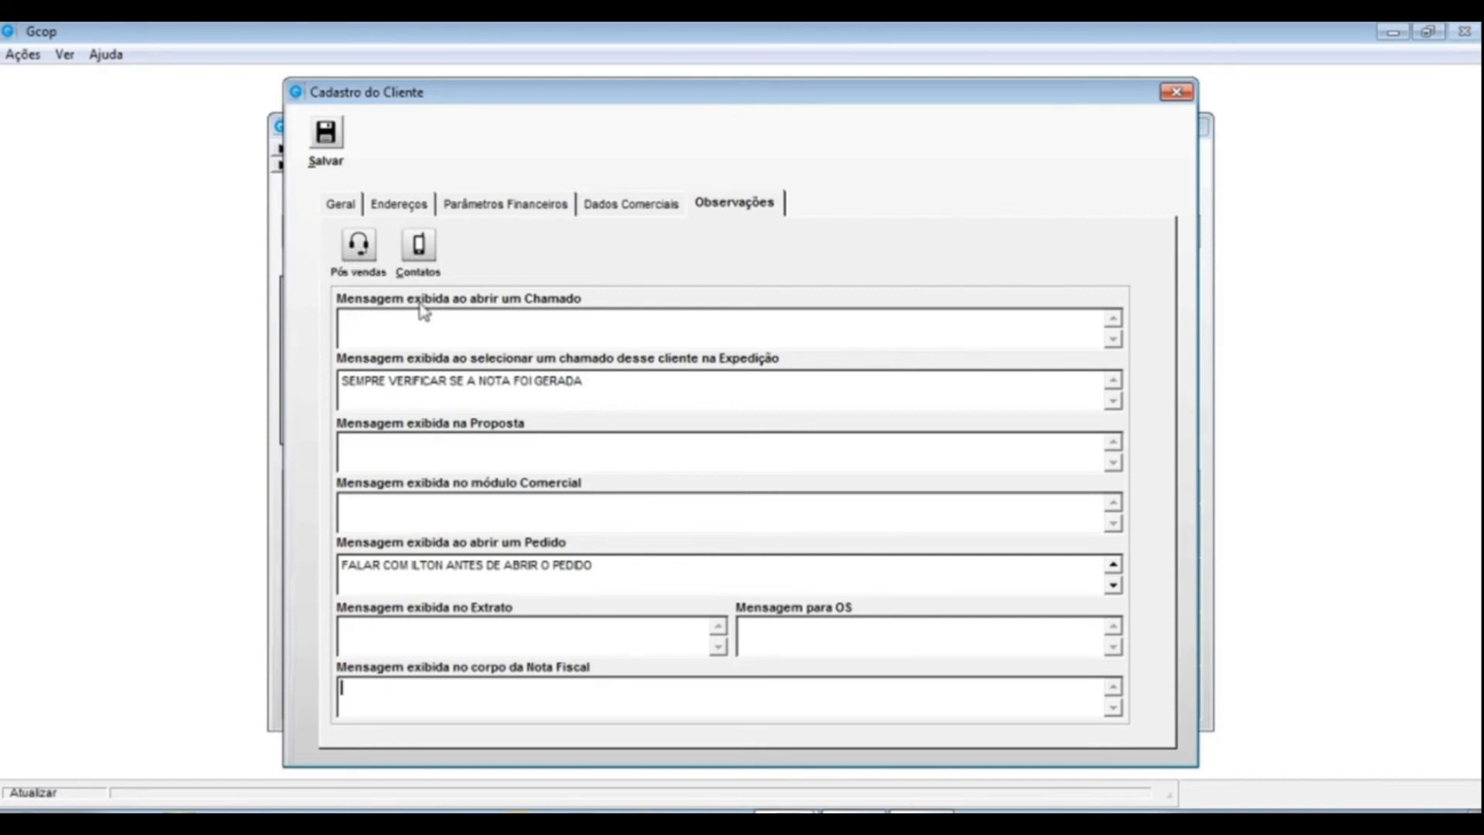
# - Open the SUP SUPORTE TECNICO contact from the client's Contatos list for editing
pyautogui.click(420, 246)
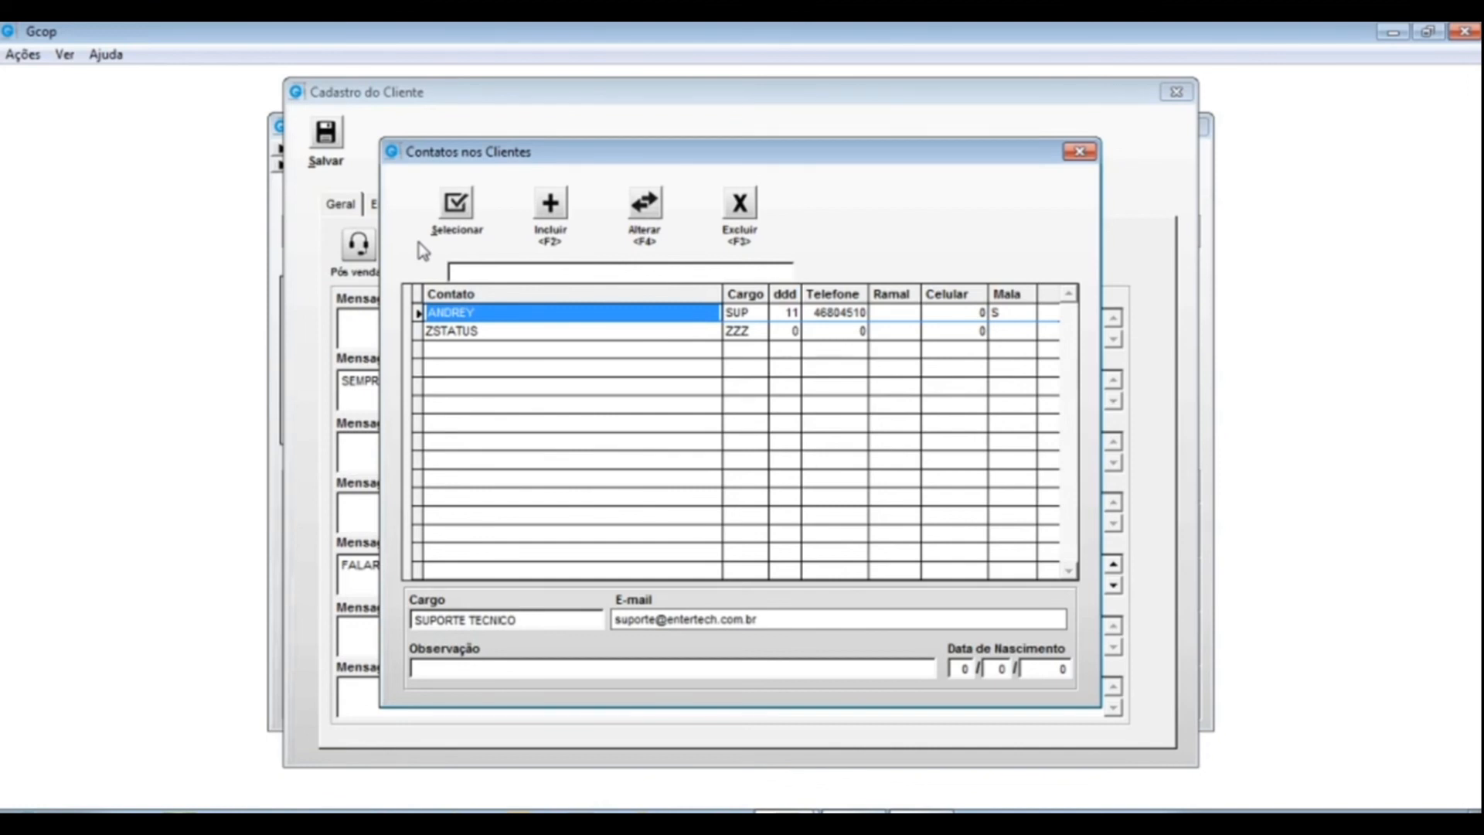
pyautogui.click(754, 312)
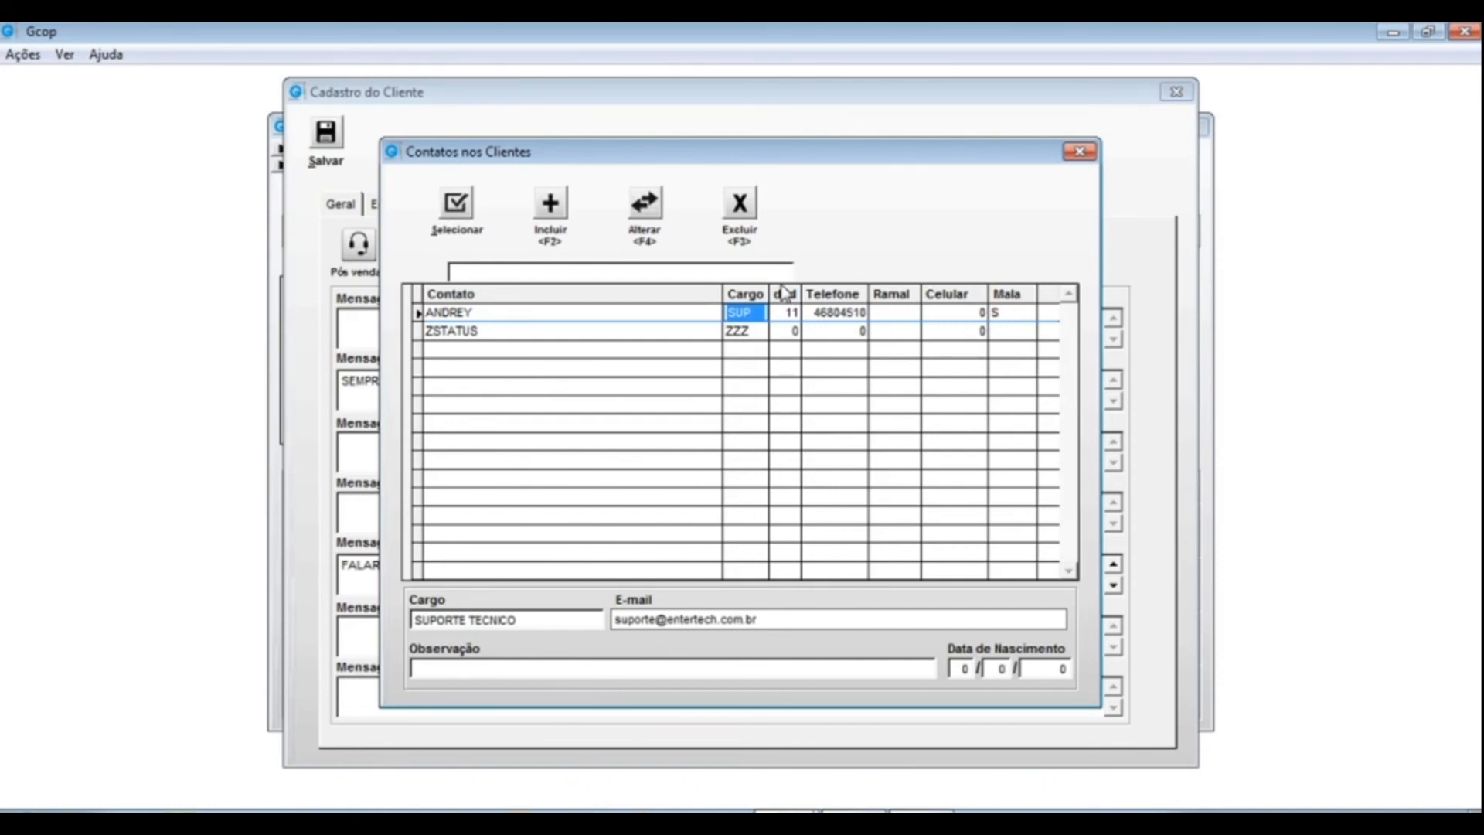
pyautogui.click(513, 313)
pyautogui.click(646, 208)
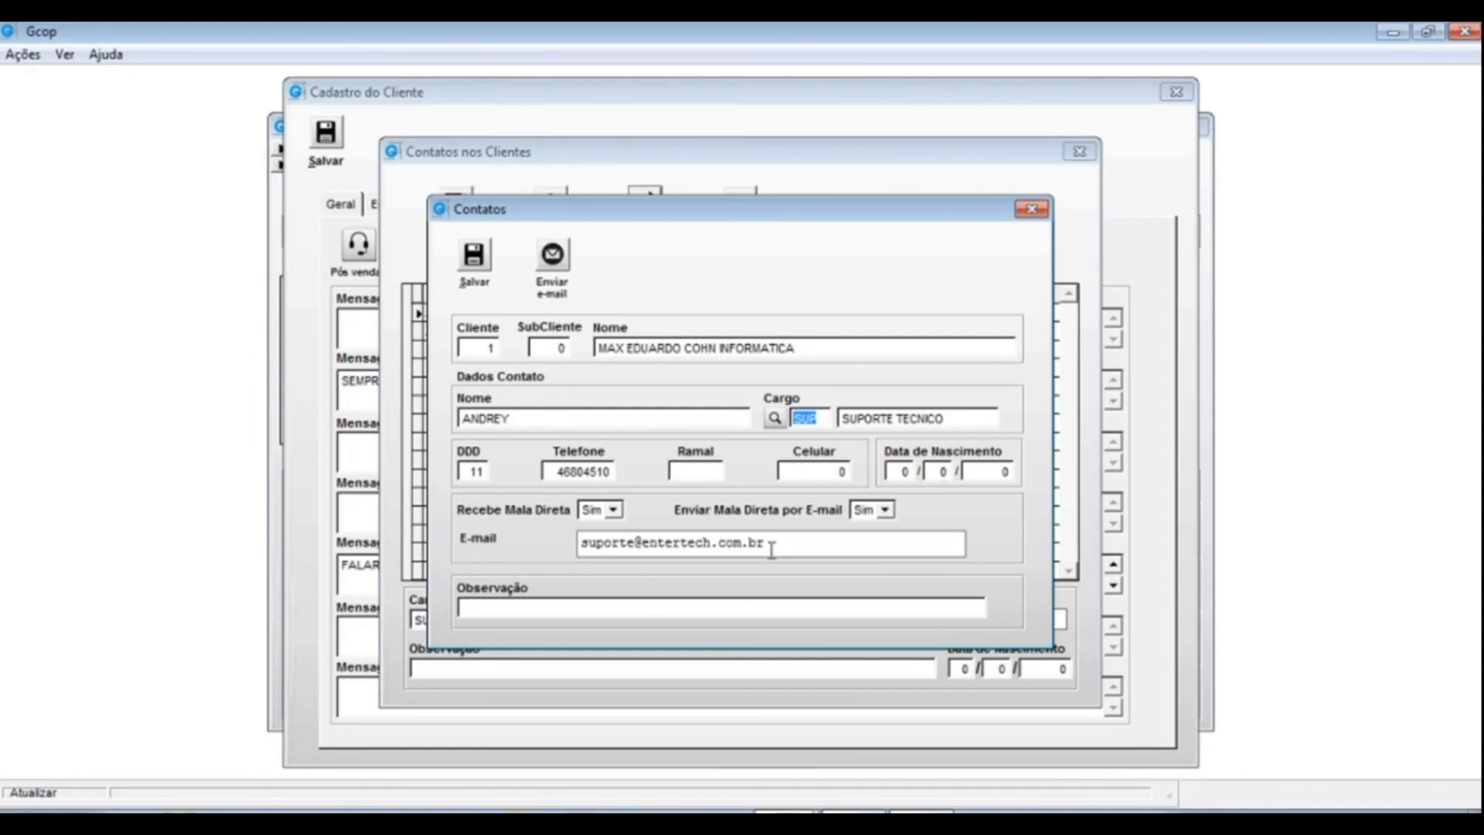
# - Save the support-technician contact, then select the ZSTATUS entry's name in Contatos nos Clientes
pyautogui.click(466, 610)
pyautogui.click(474, 261)
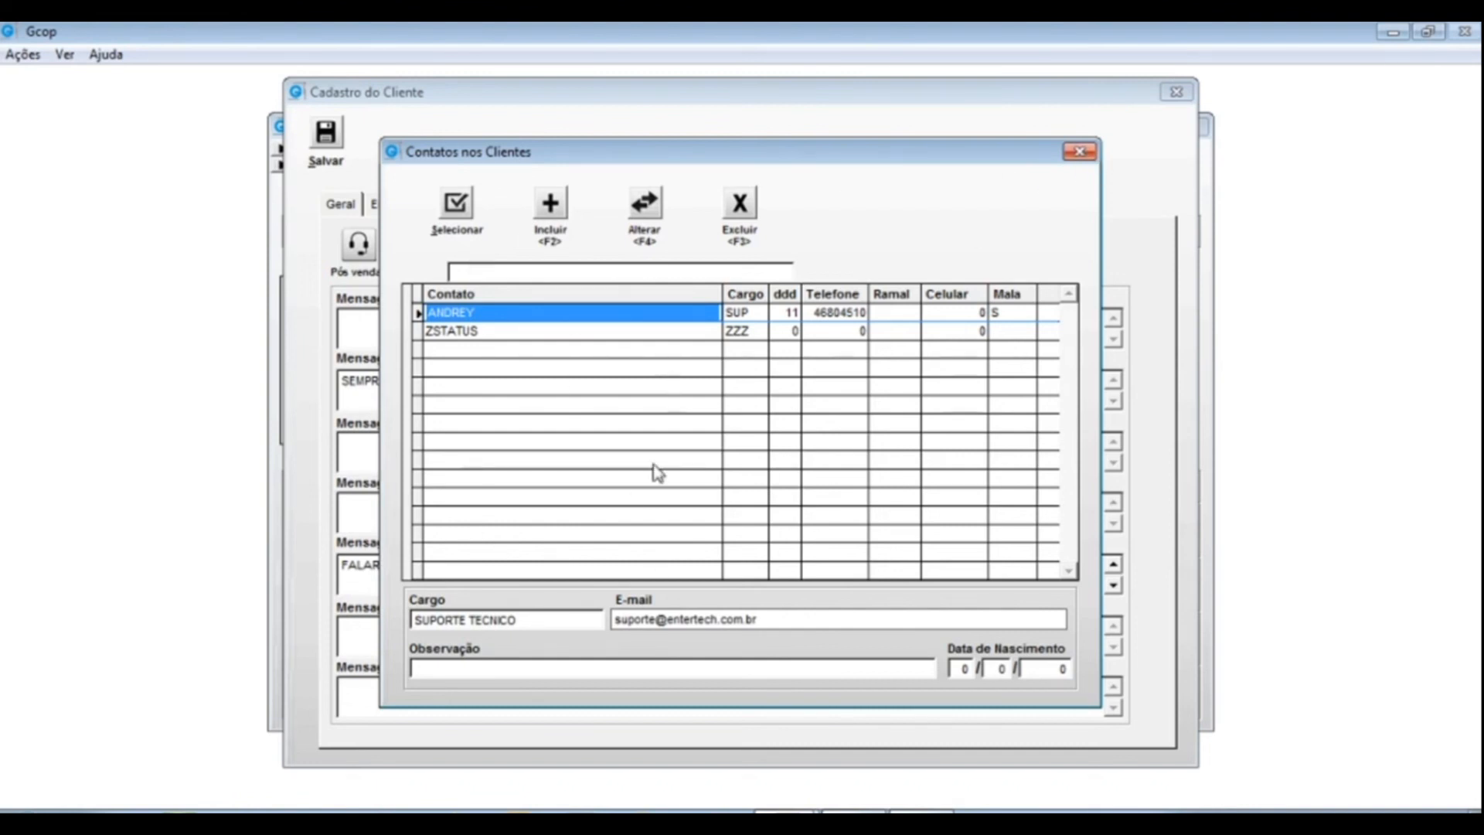
pyautogui.click(498, 331)
pyautogui.click(507, 331)
pyautogui.moveTo(508, 330); pyautogui.dragTo(398, 322)
pyautogui.moveTo(507, 334); pyautogui.dragTo(402, 331)
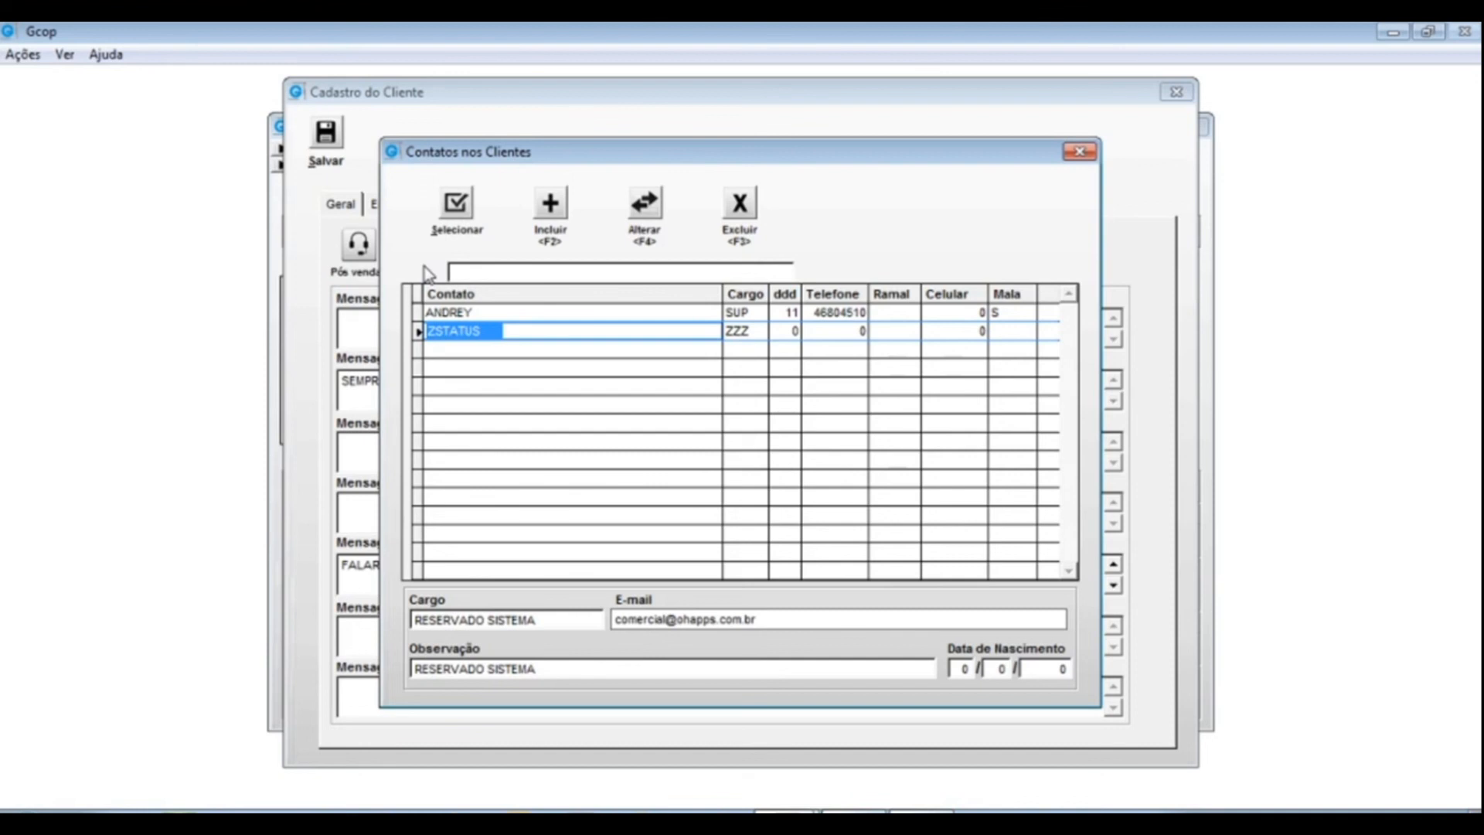
# - Open the ZSTATUS RESERVADO SISTEMA contact with Alterar, close it unsaved, and close the contacts list
pyautogui.click(487, 331)
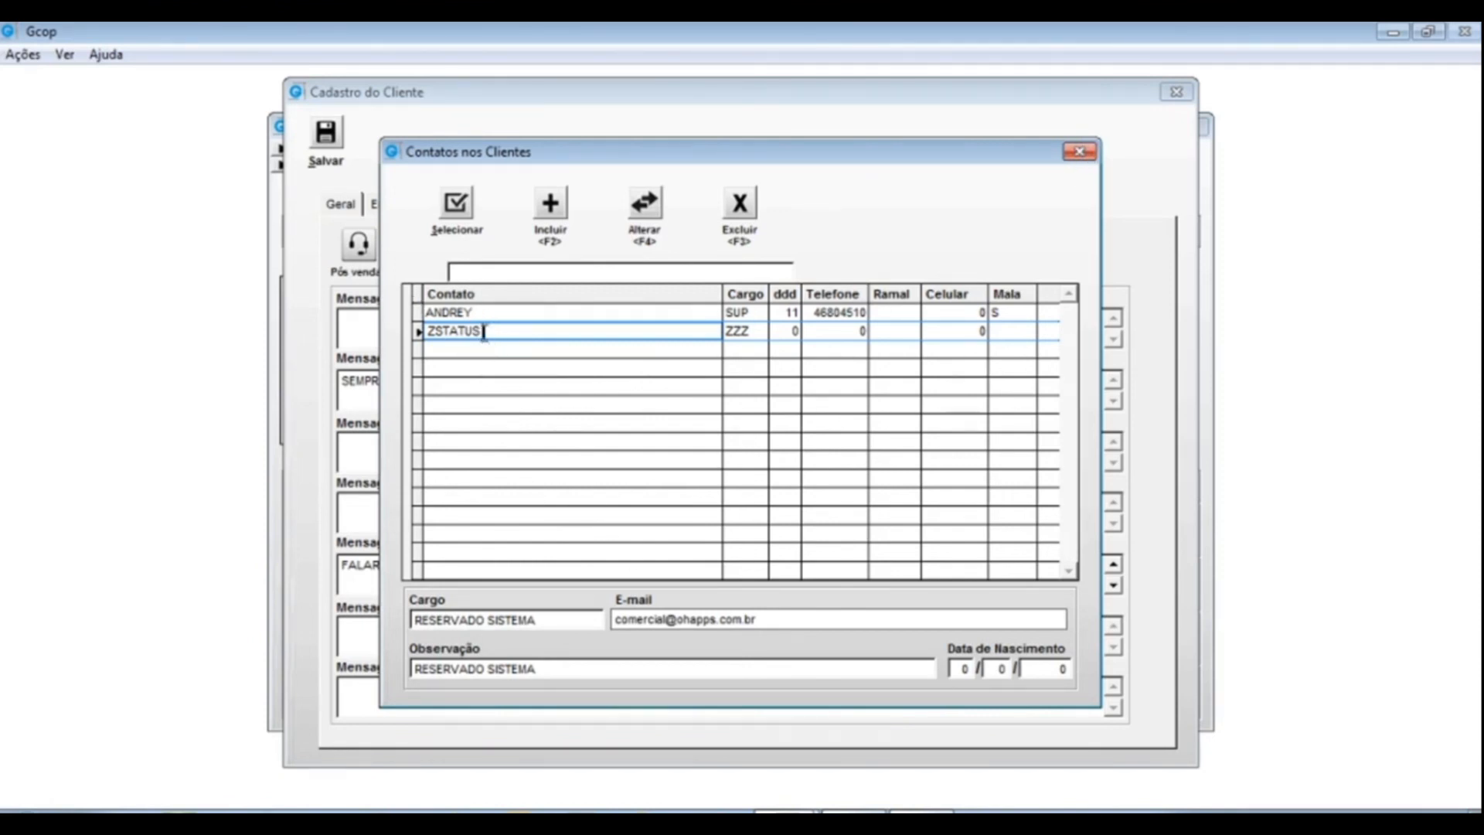
pyautogui.moveTo(485, 332); pyautogui.dragTo(369, 327)
pyautogui.click(646, 207)
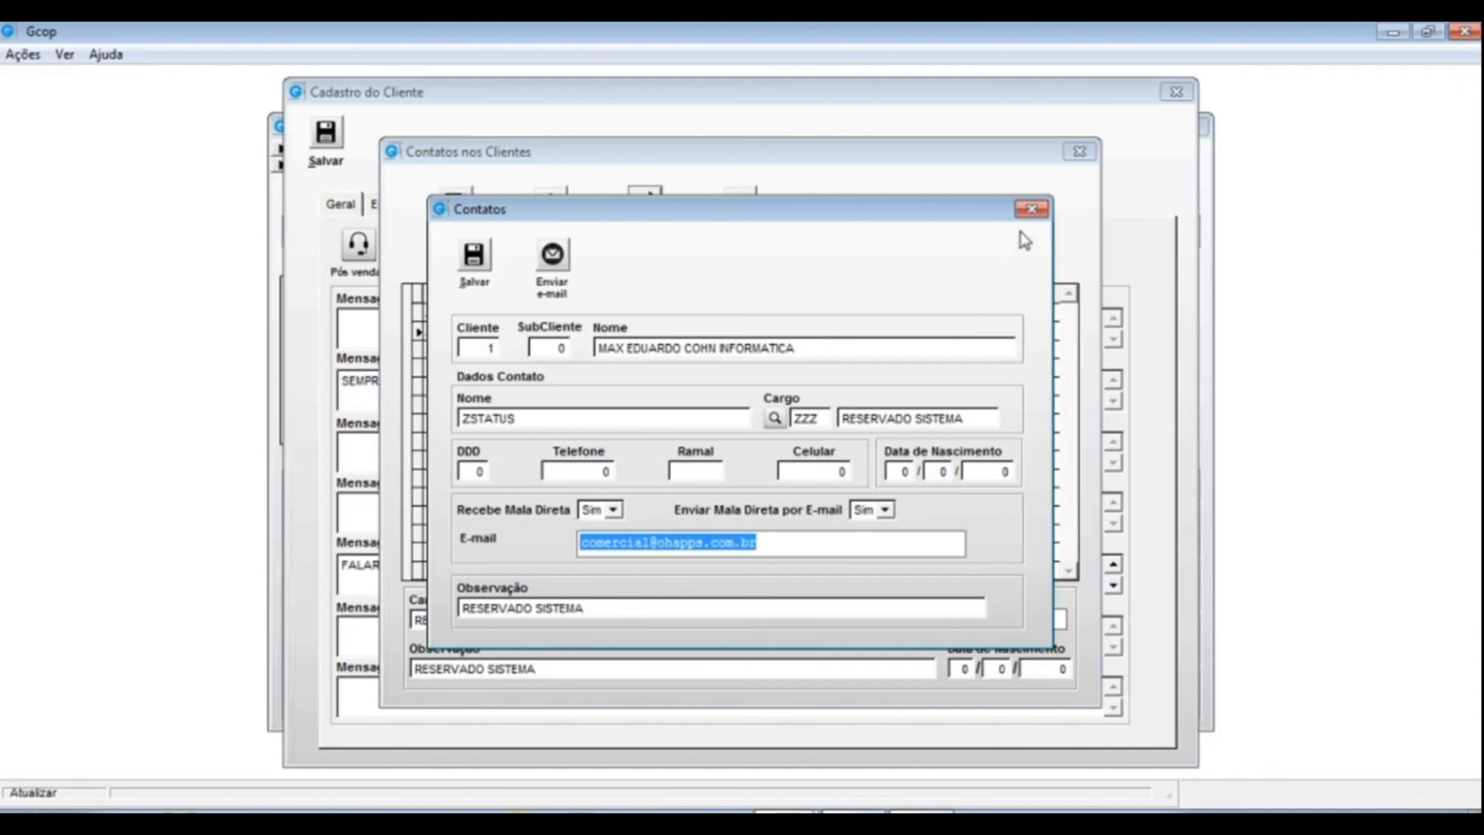
pyautogui.click(1031, 208)
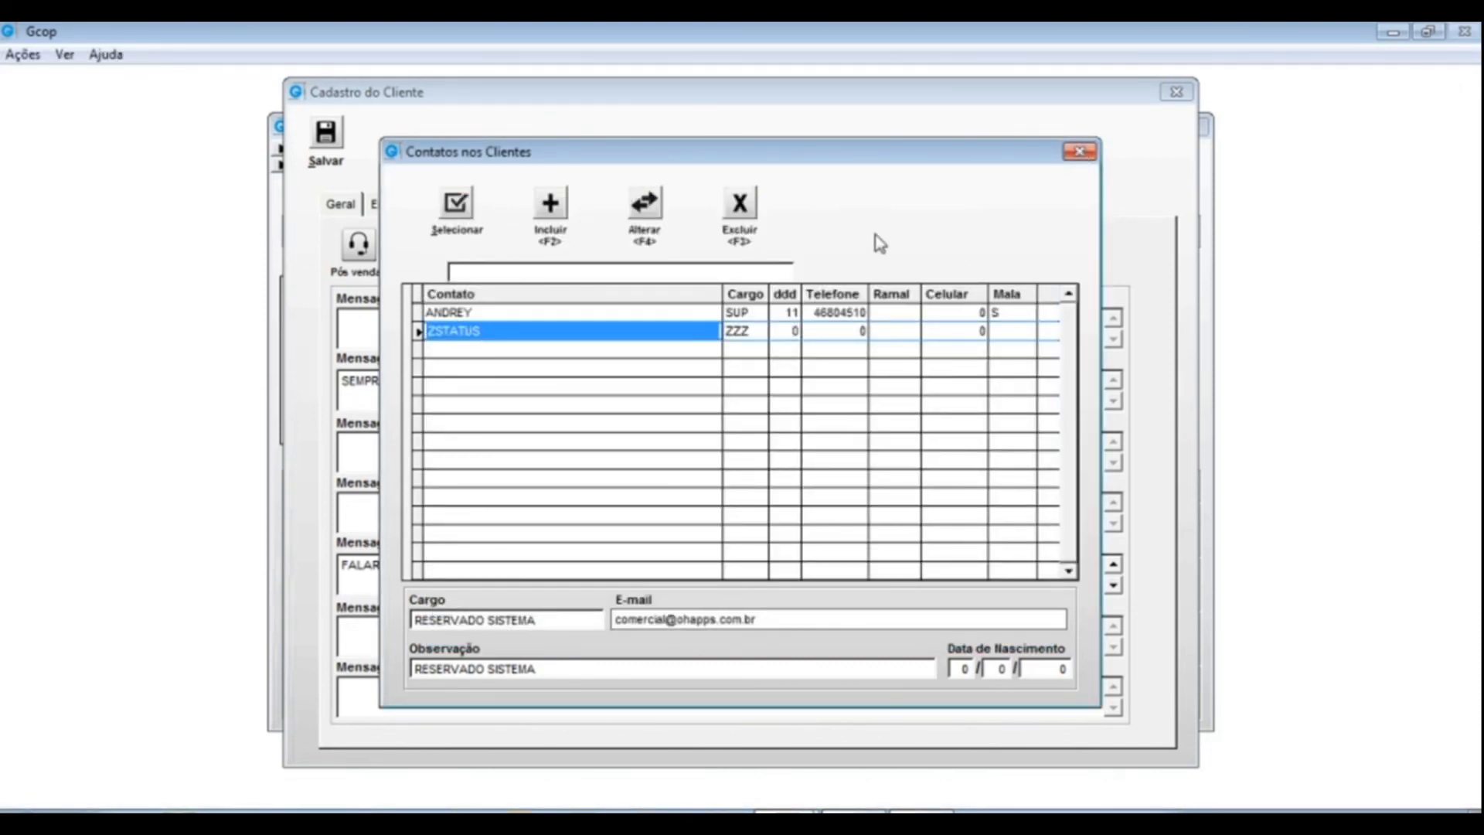
pyautogui.click(1079, 152)
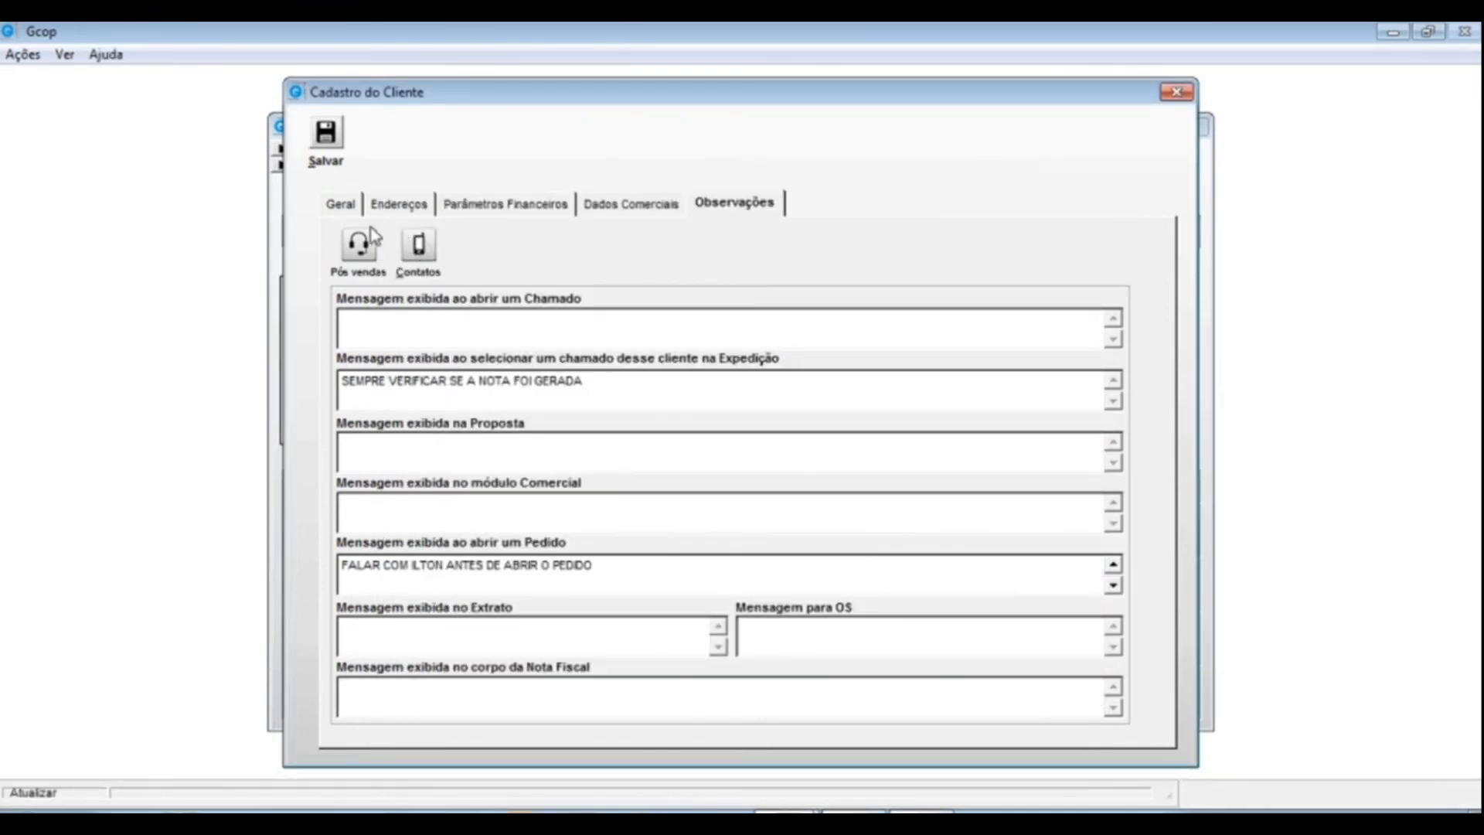
# - Open Pós Venda, read both follow-up notes including the 09/04/20 one, then Esc back to Clientes
pyautogui.click(357, 249)
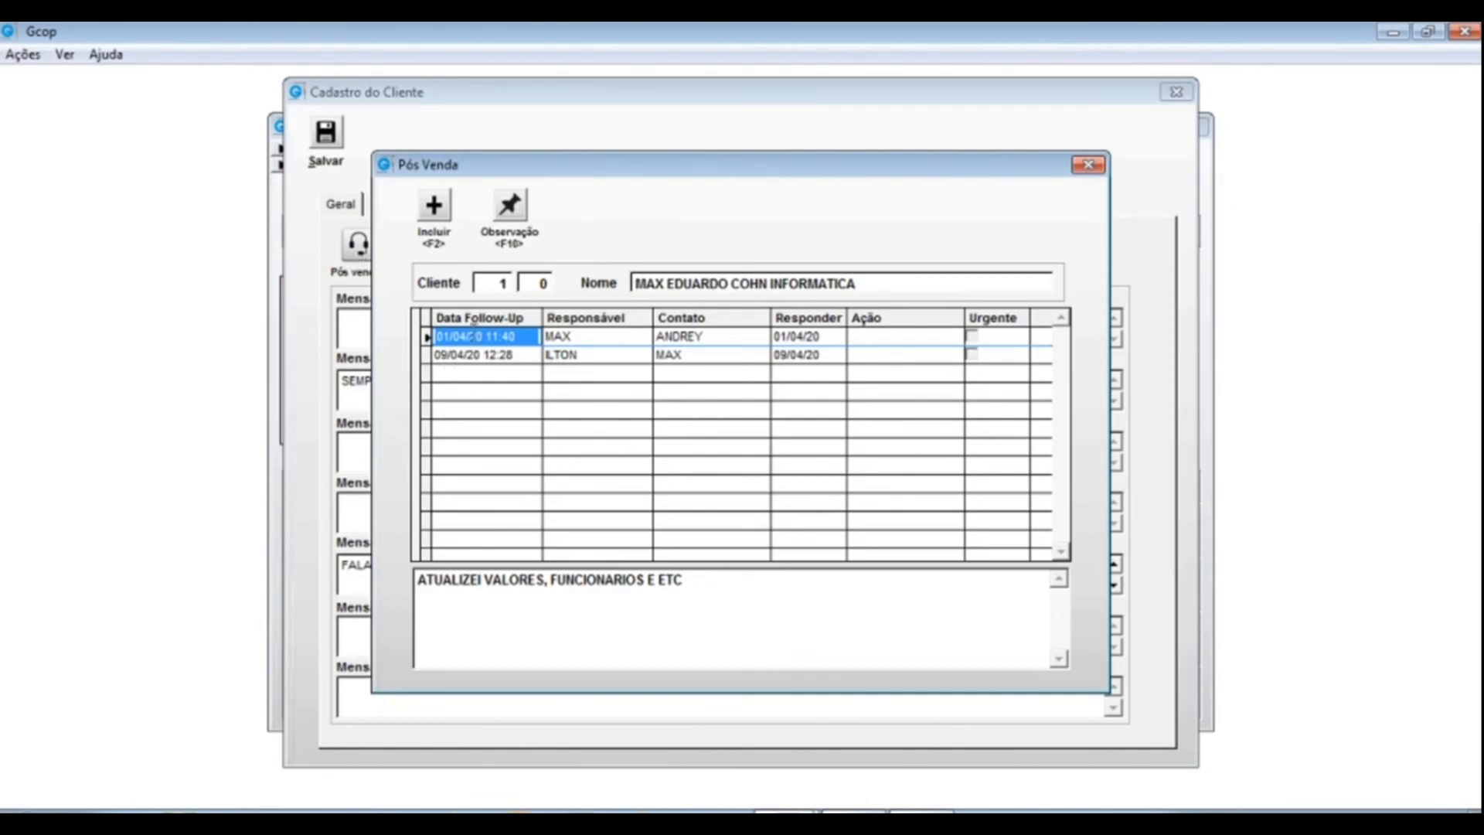
pyautogui.click(455, 354)
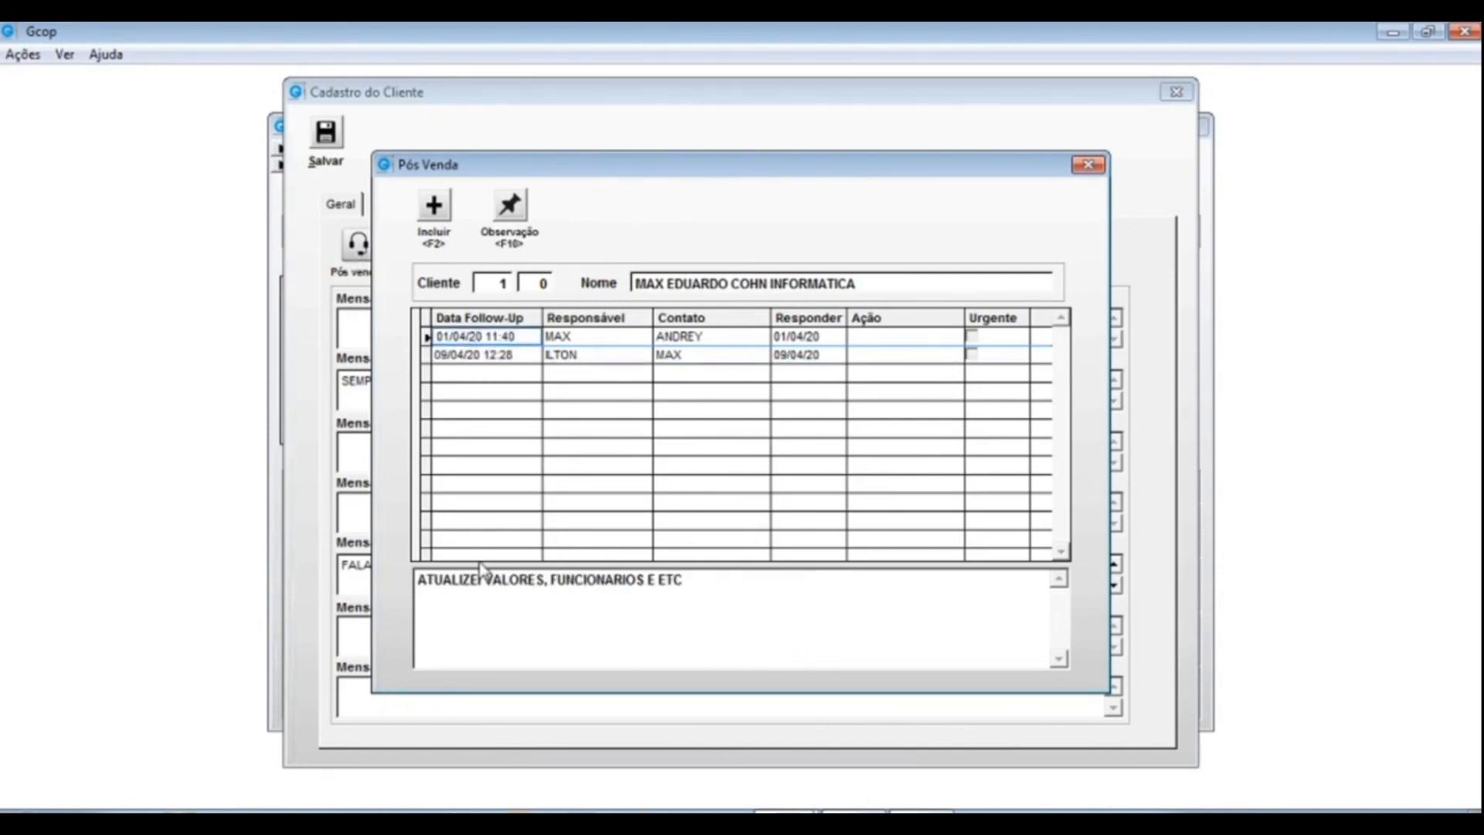
pyautogui.moveTo(707, 579); pyautogui.dragTo(411, 586)
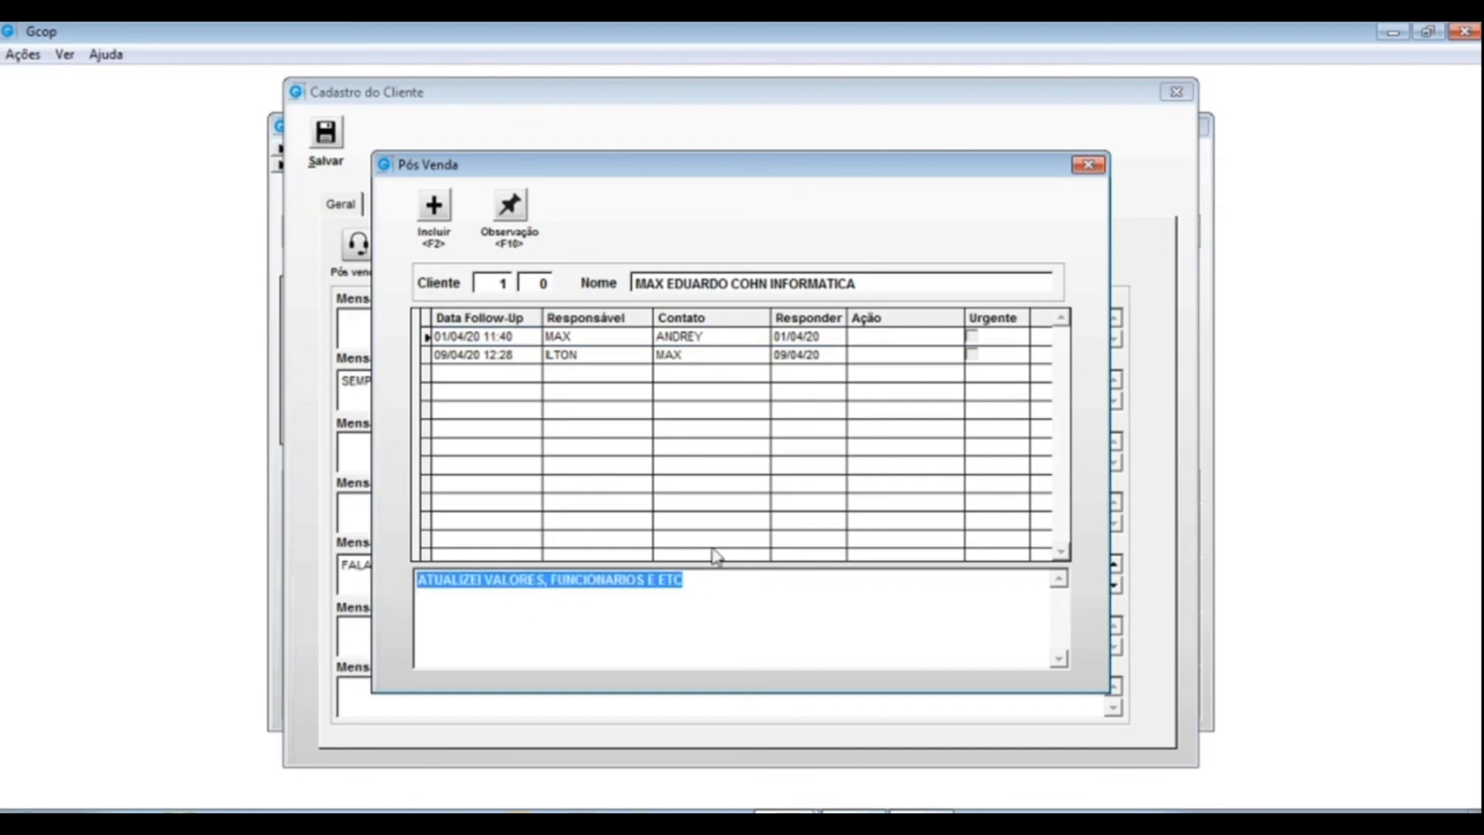
pyautogui.click(482, 354)
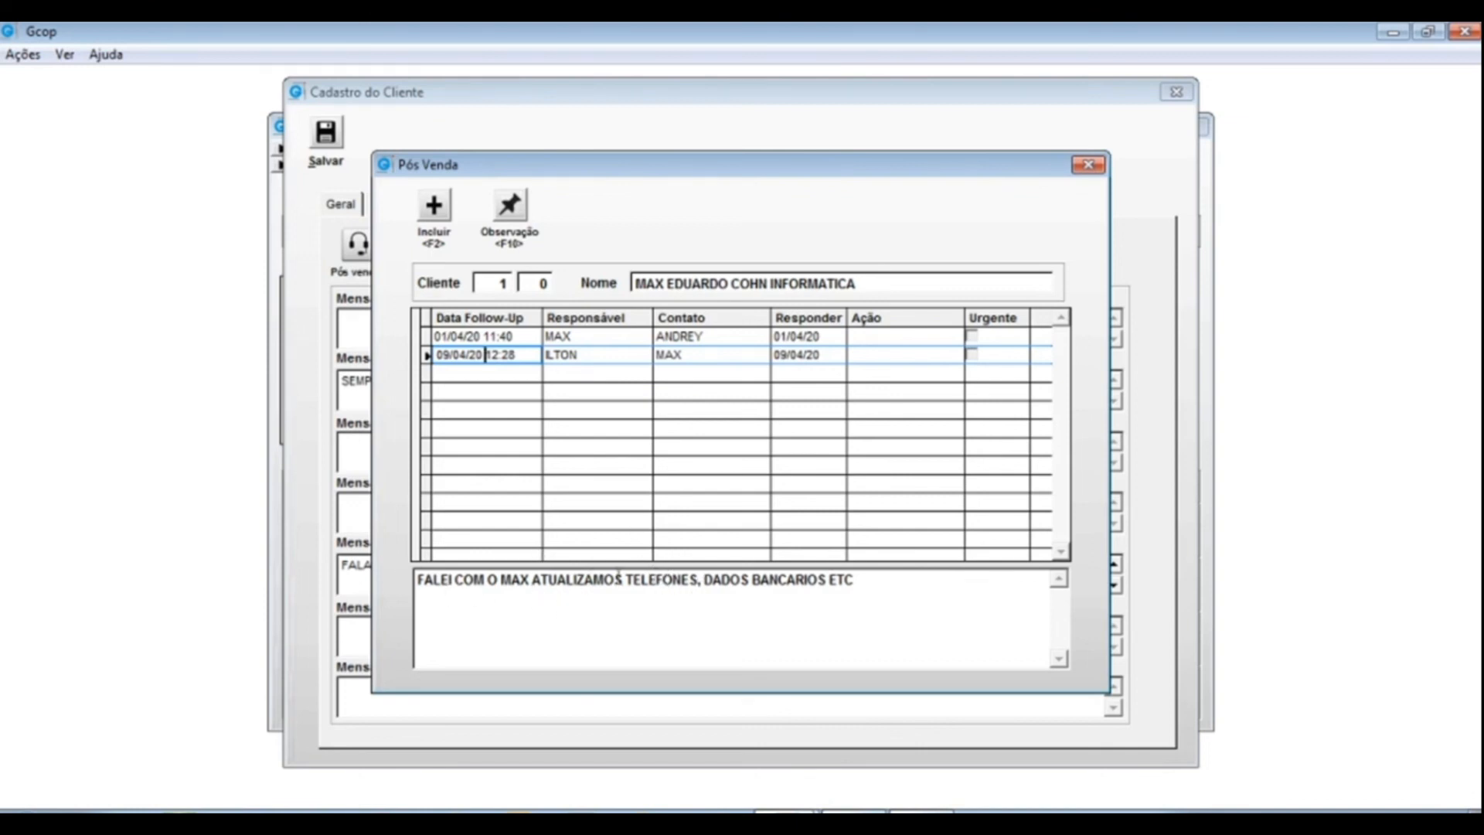
pyautogui.moveTo(875, 581); pyautogui.dragTo(328, 580)
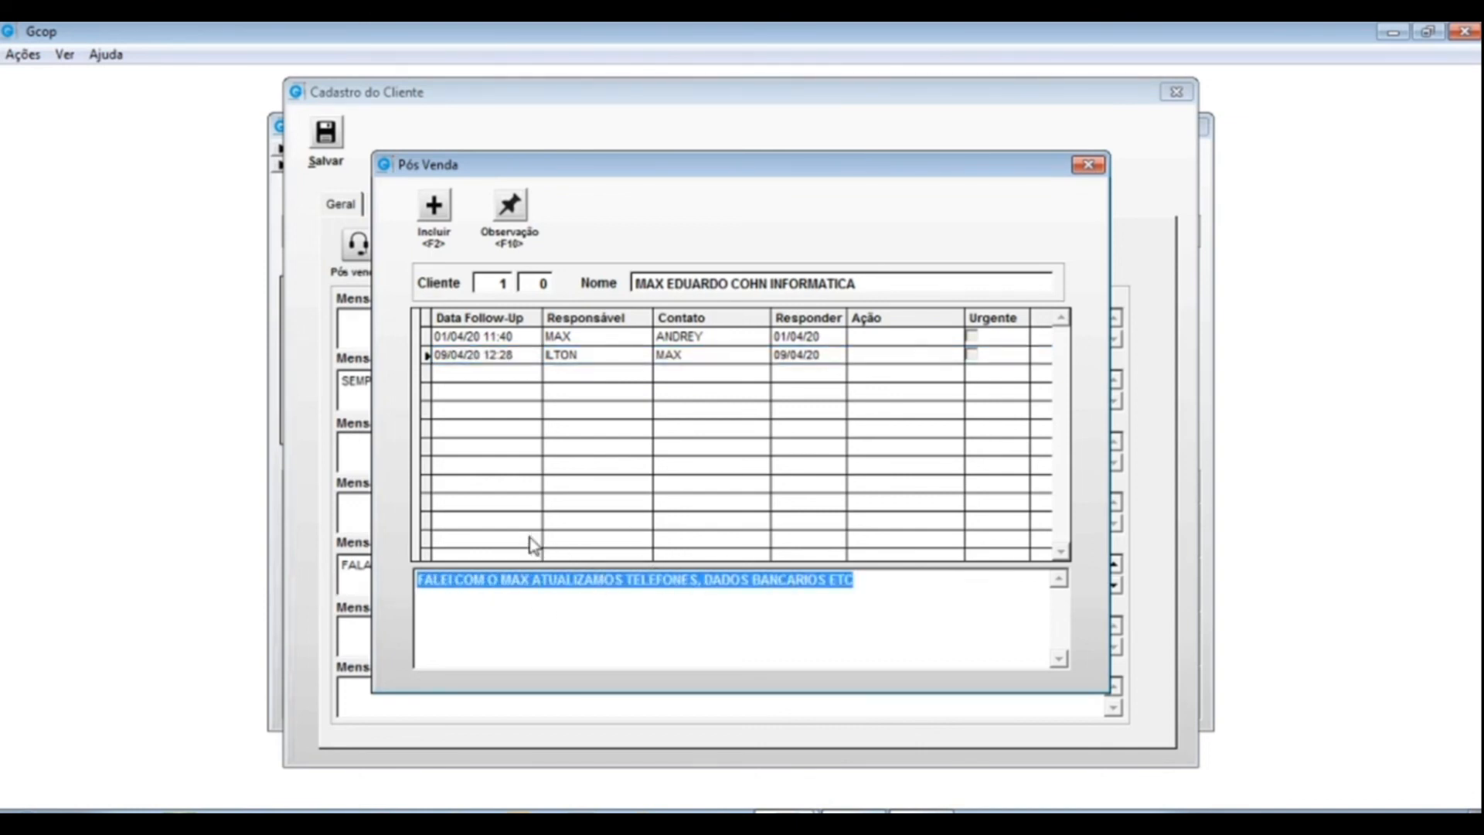
pyautogui.click(450, 335)
pyautogui.click(485, 356)
pyautogui.click(482, 356)
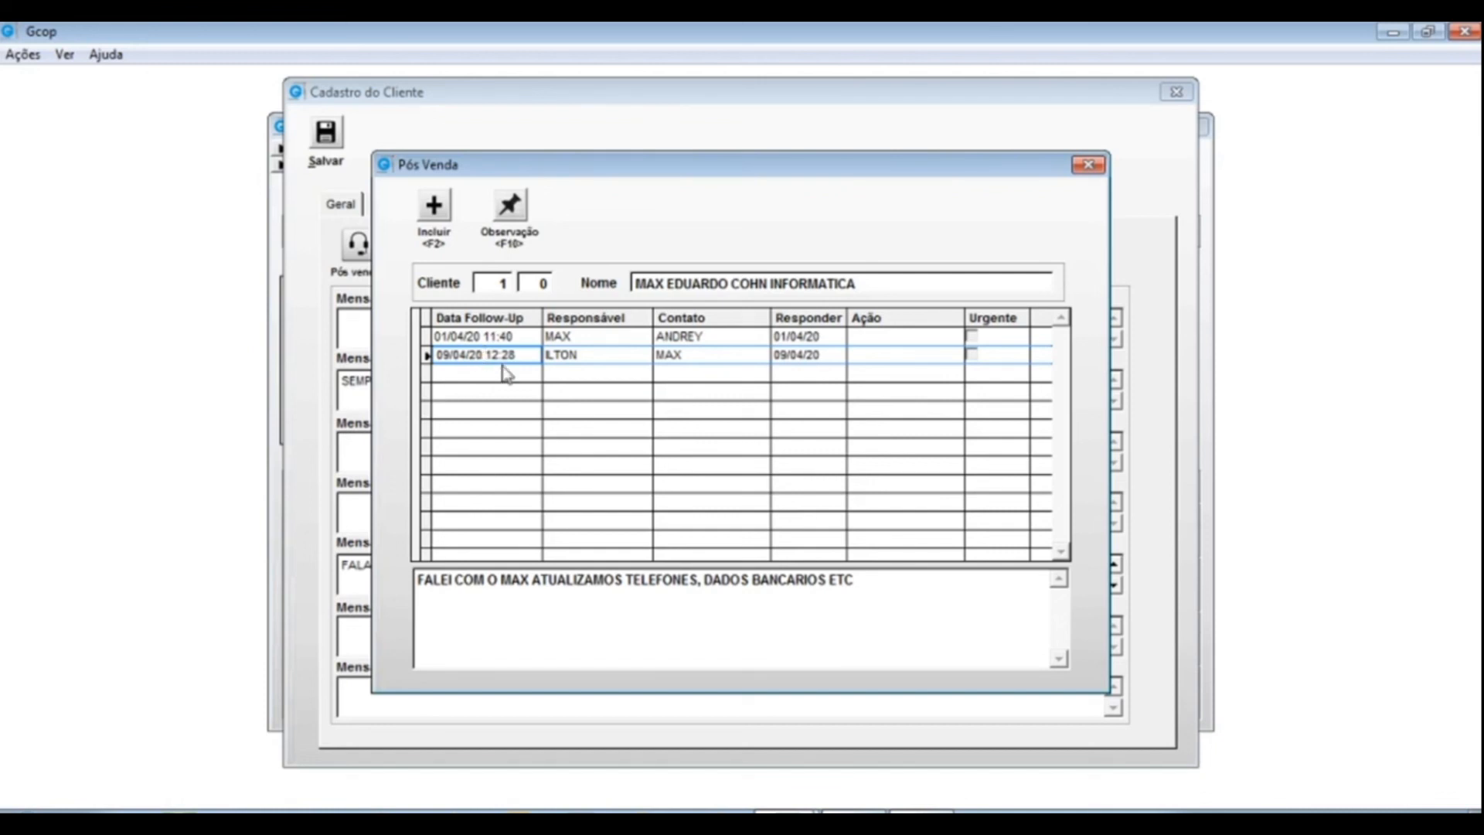
pyautogui.press('Escape')
pyautogui.click(1176, 92)
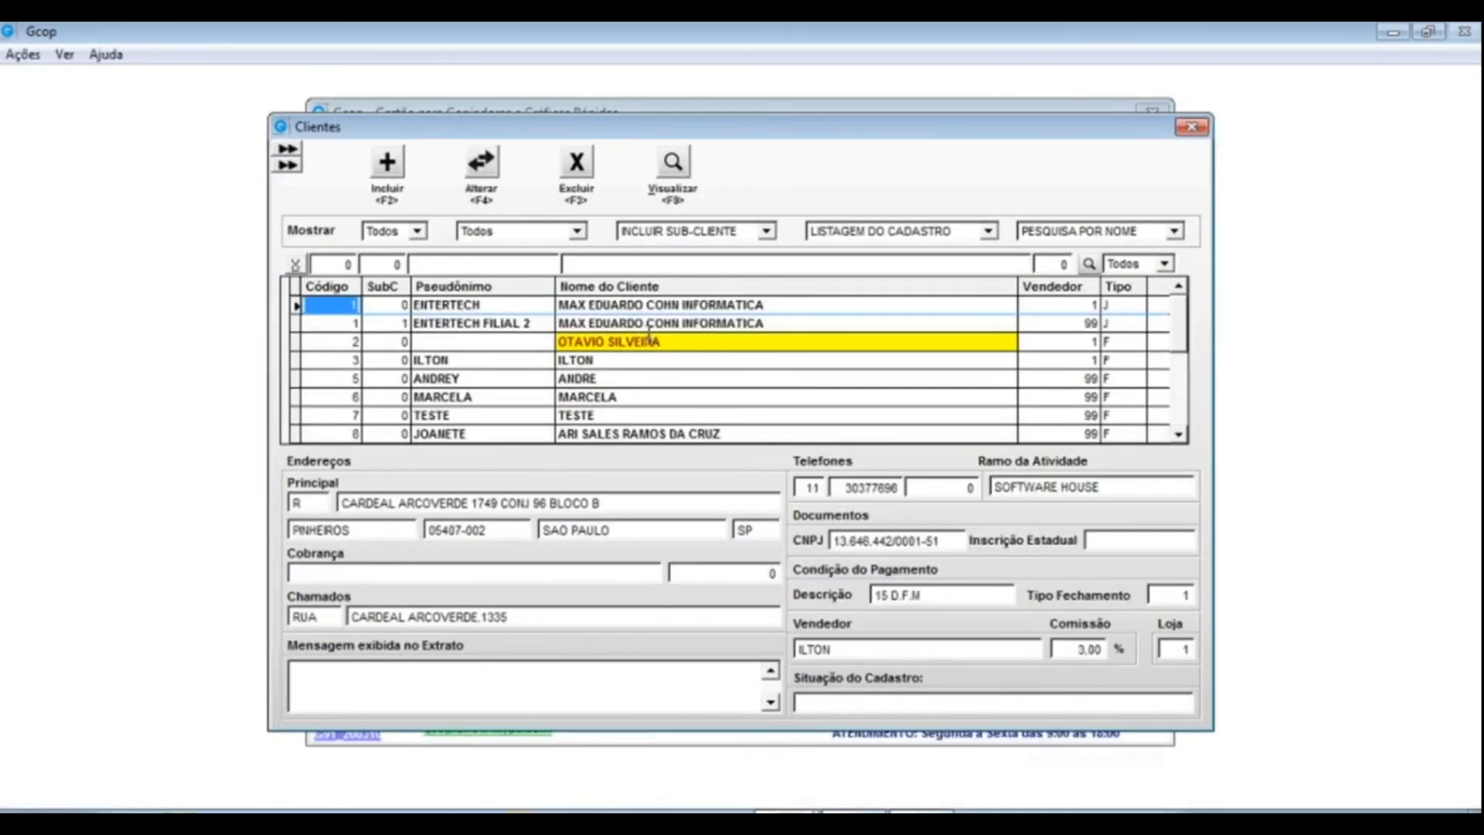
pyautogui.click(491, 305)
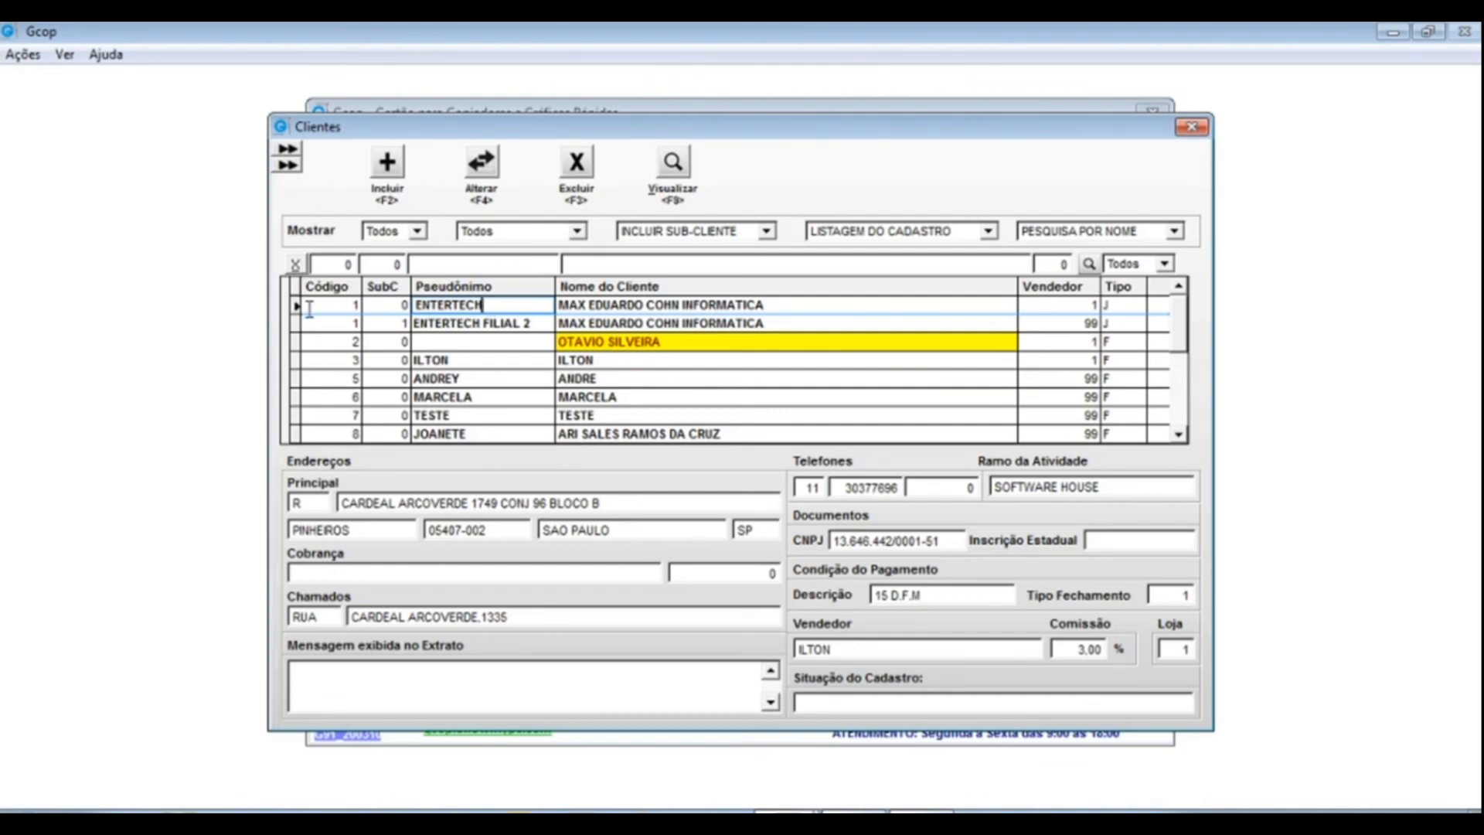
pyautogui.click(340, 306)
pyautogui.click(376, 306)
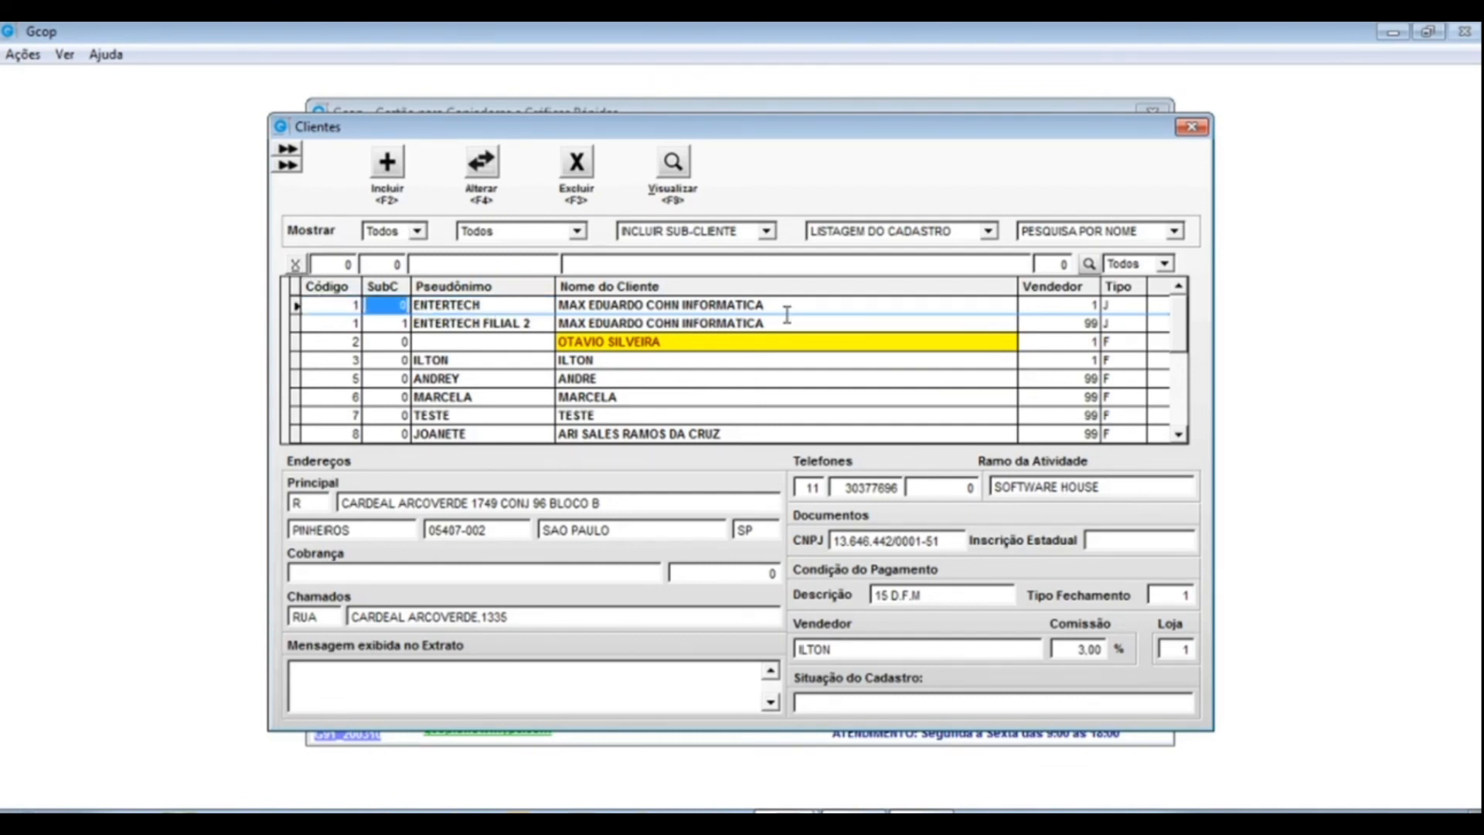
pyautogui.click(589, 266)
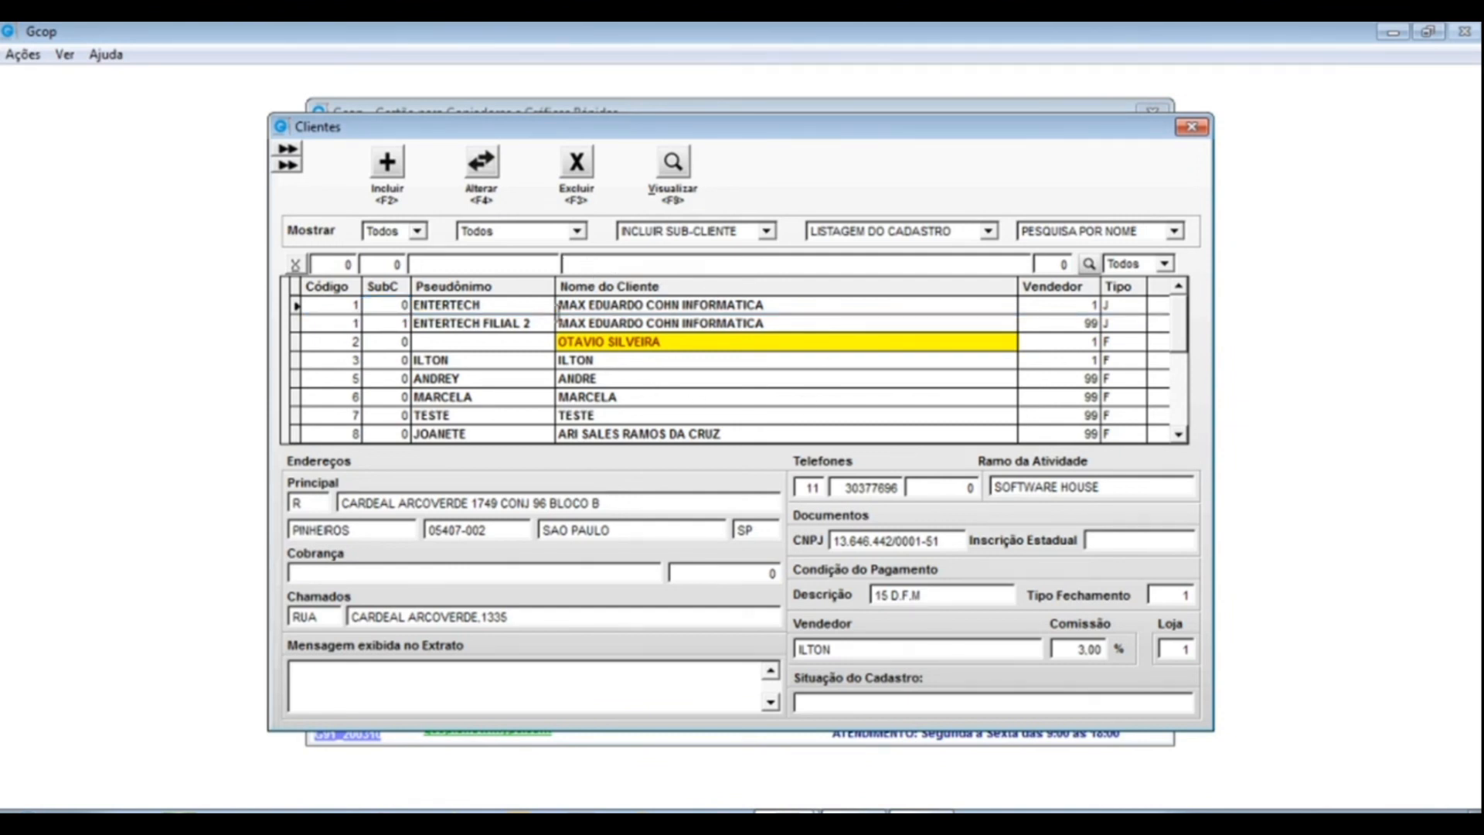
pyautogui.click(943, 386)
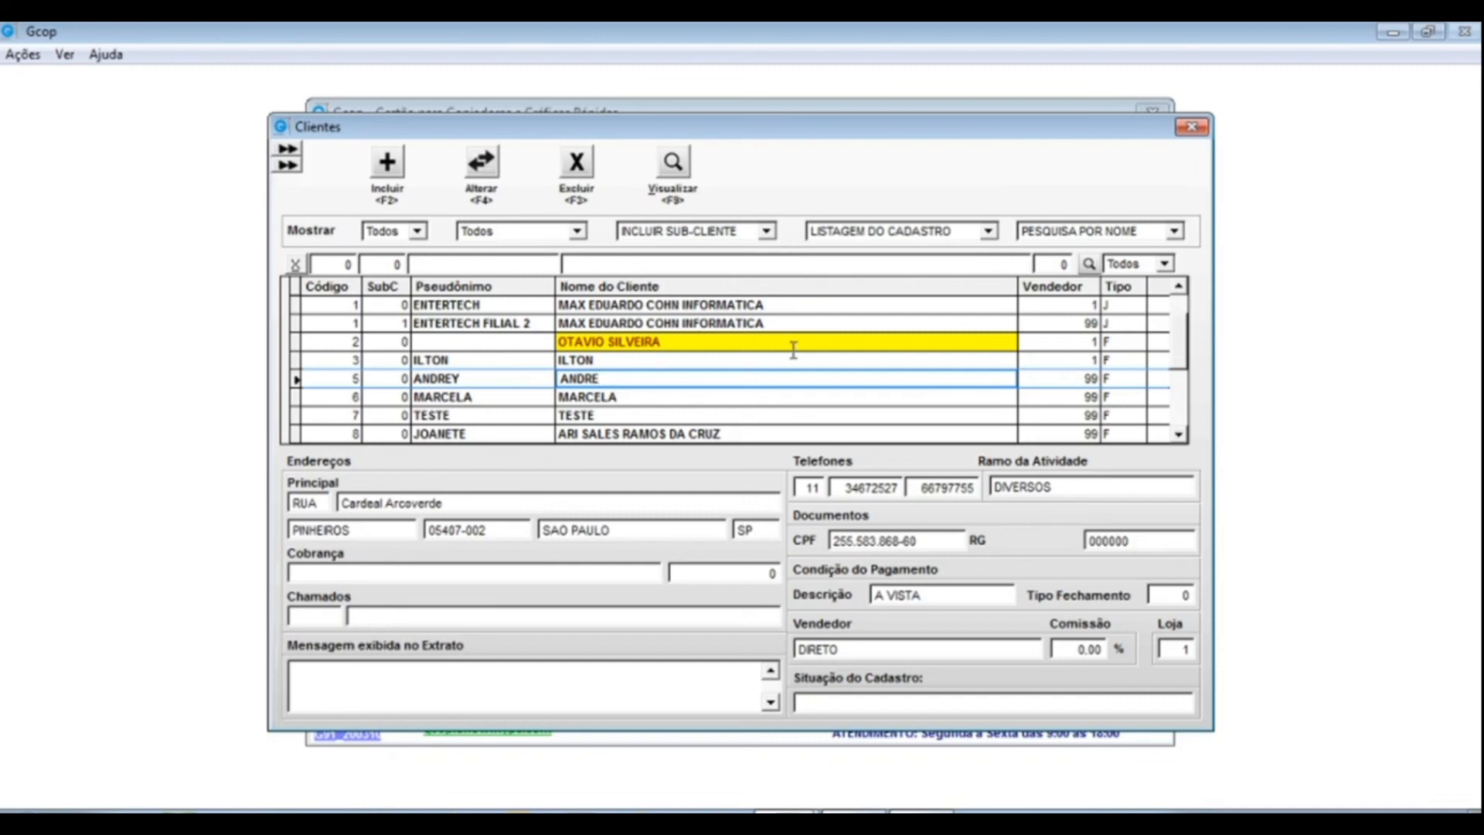
pyautogui.click(721, 342)
pyautogui.click(733, 322)
pyautogui.click(681, 344)
pyautogui.click(668, 330)
pyautogui.click(667, 346)
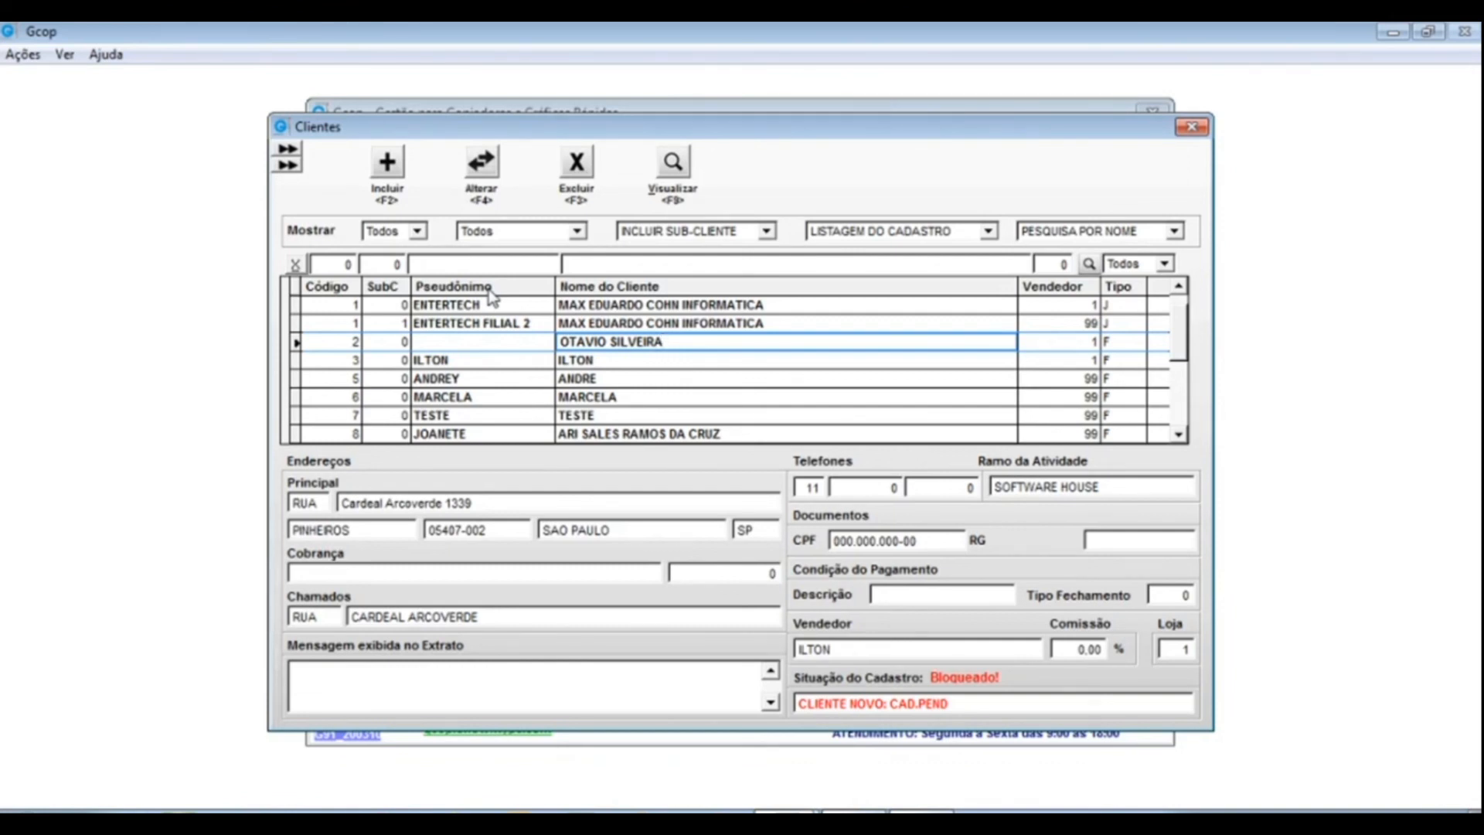
pyautogui.click(417, 231)
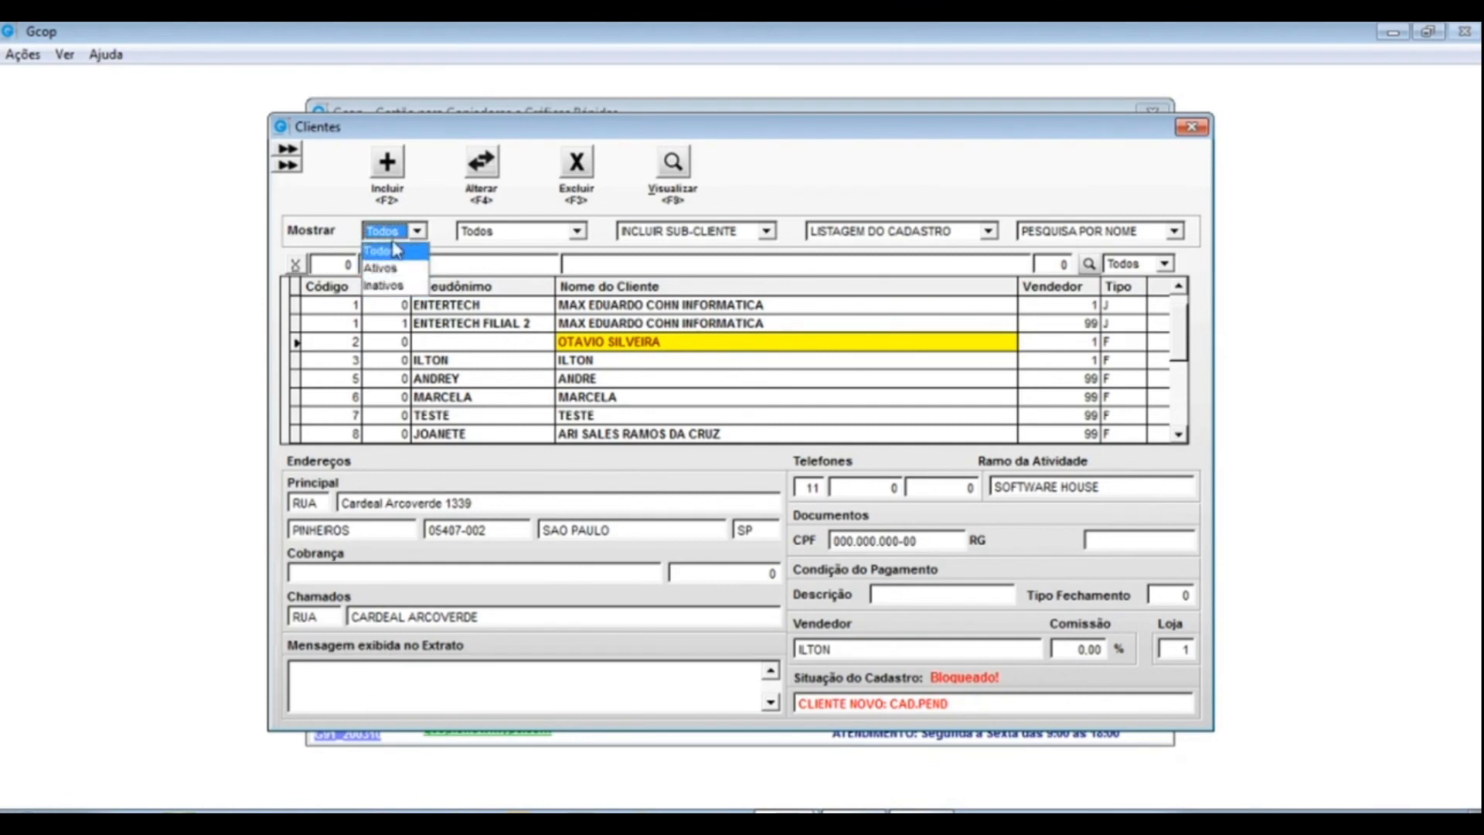
pyautogui.click(422, 202)
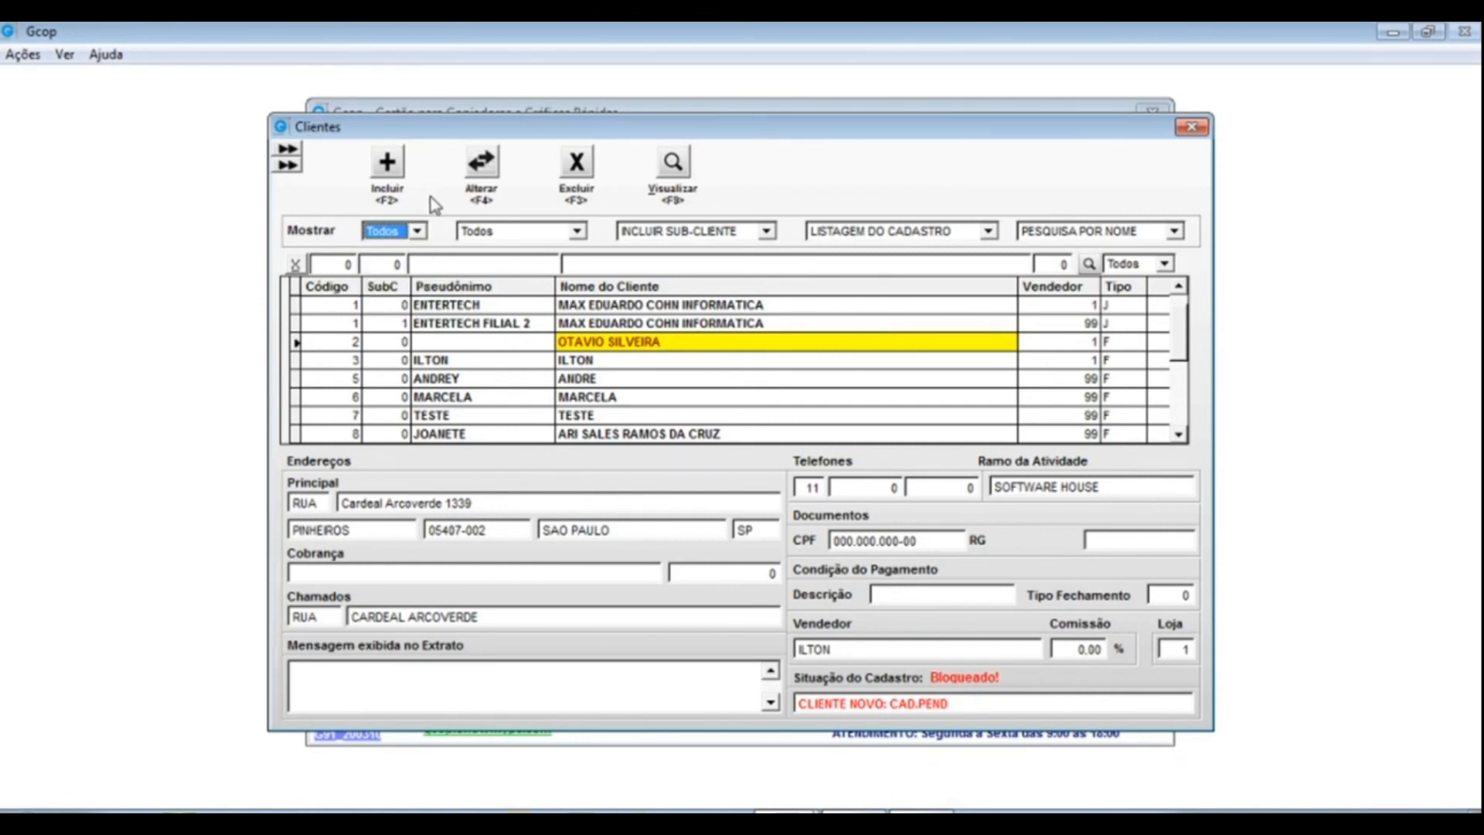
pyautogui.click(575, 232)
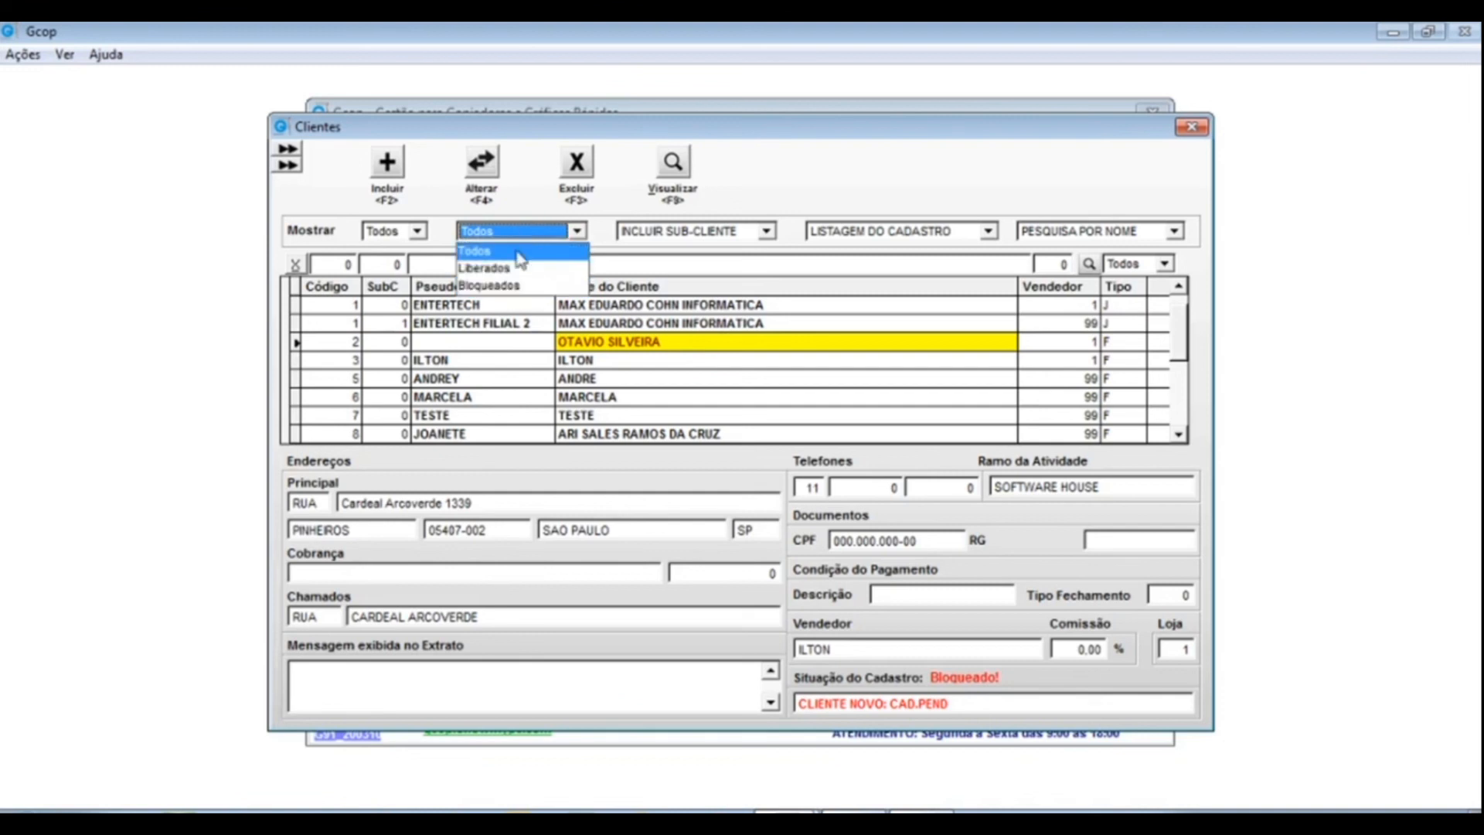
pyautogui.click(541, 285)
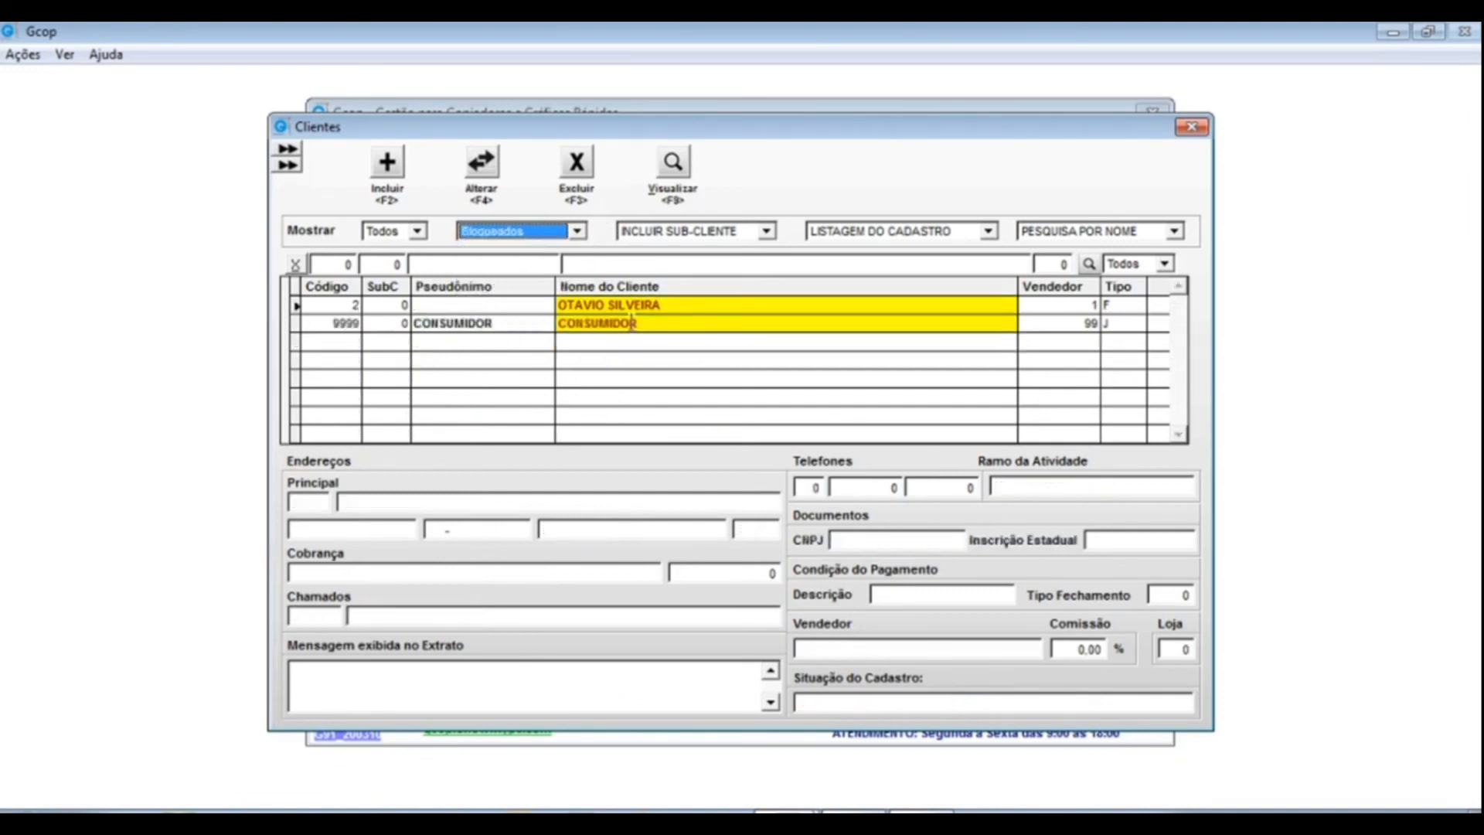
pyautogui.click(577, 230)
pyautogui.click(473, 251)
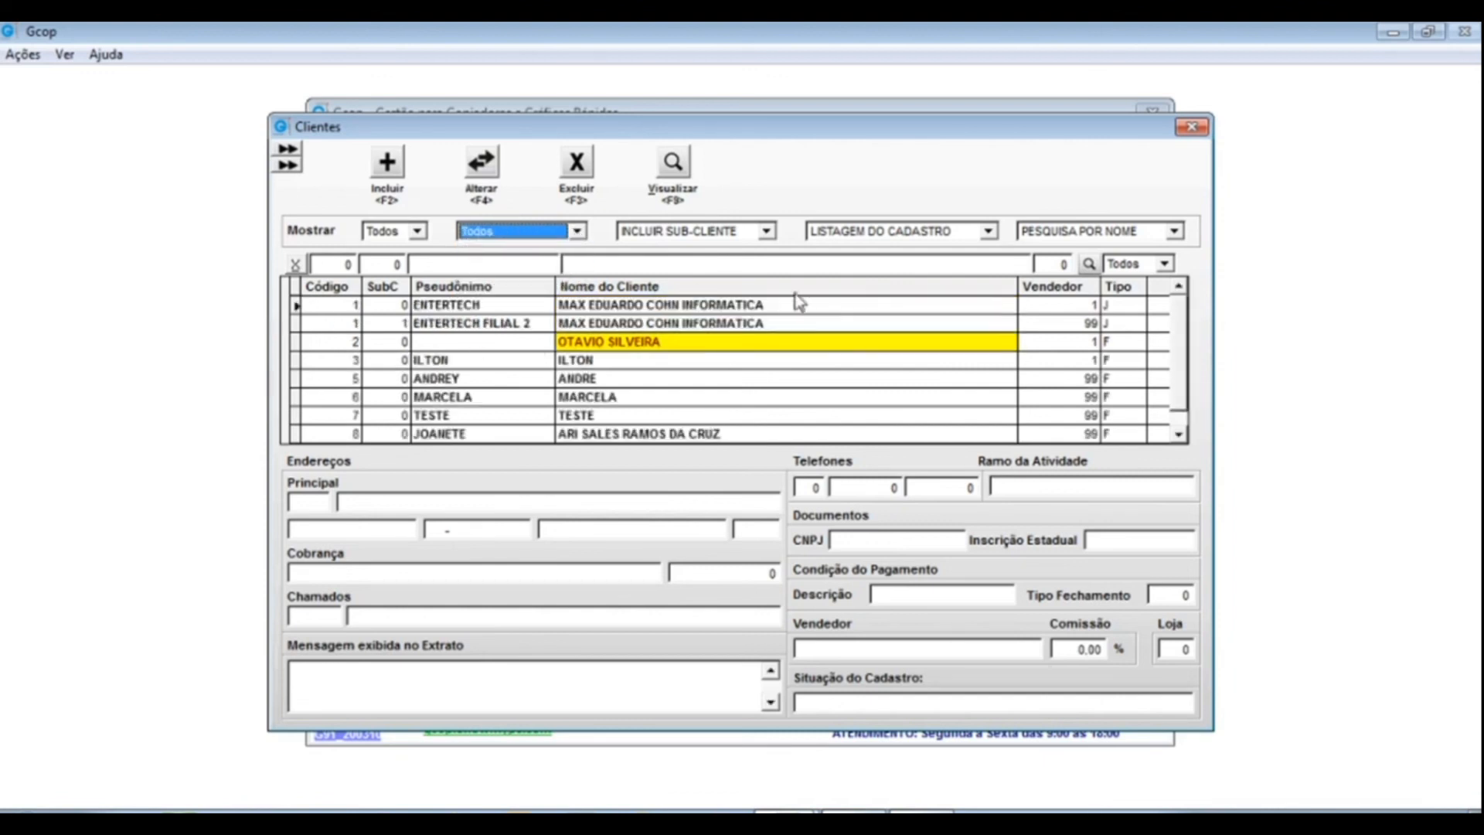
pyautogui.click(767, 232)
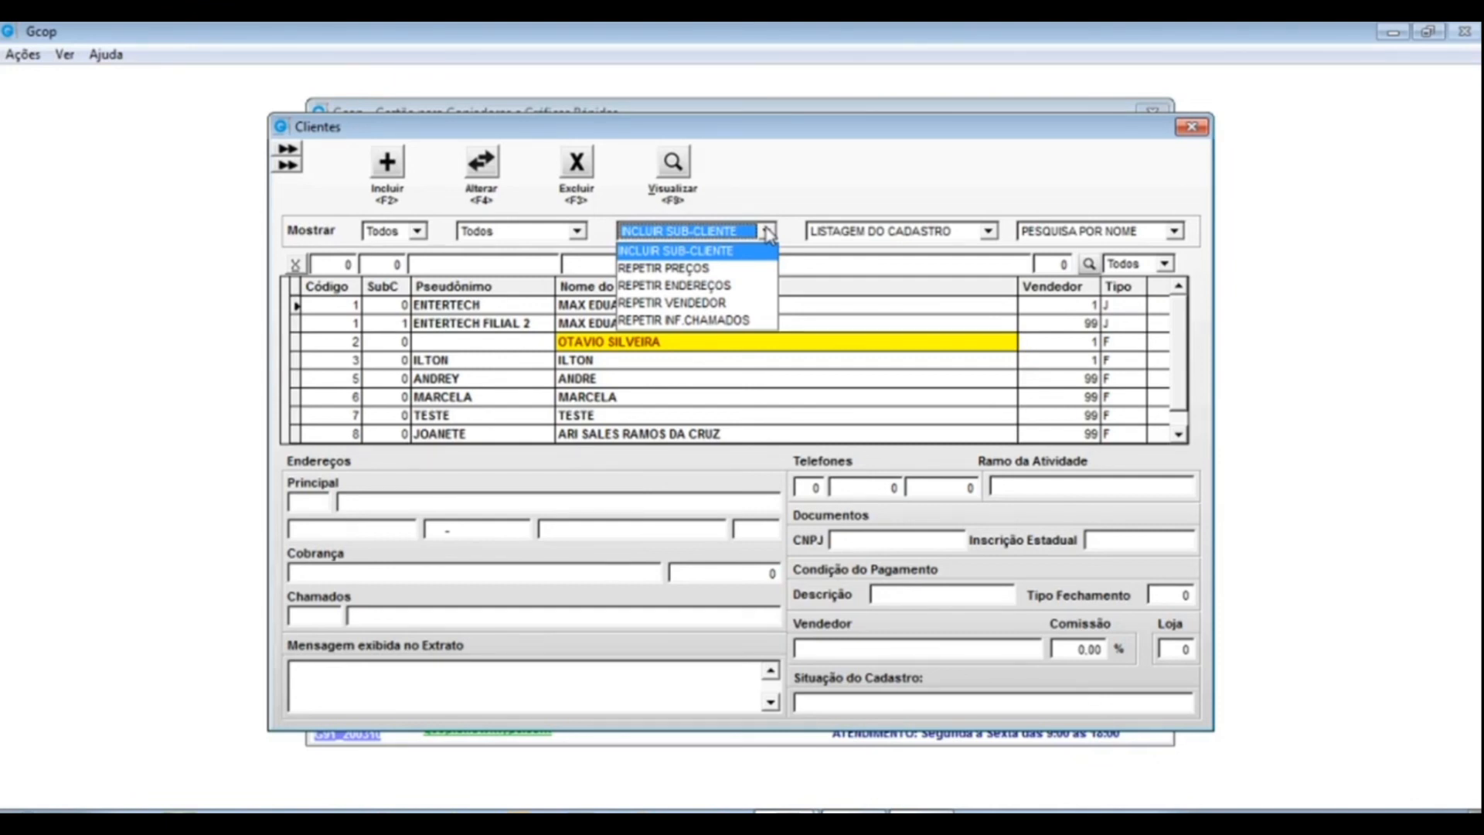
# - Use INCLUIR SUB-CLIENTE on client 1 ENTERTECH, accept both prompts, and save sub-client 2
pyautogui.click(798, 171)
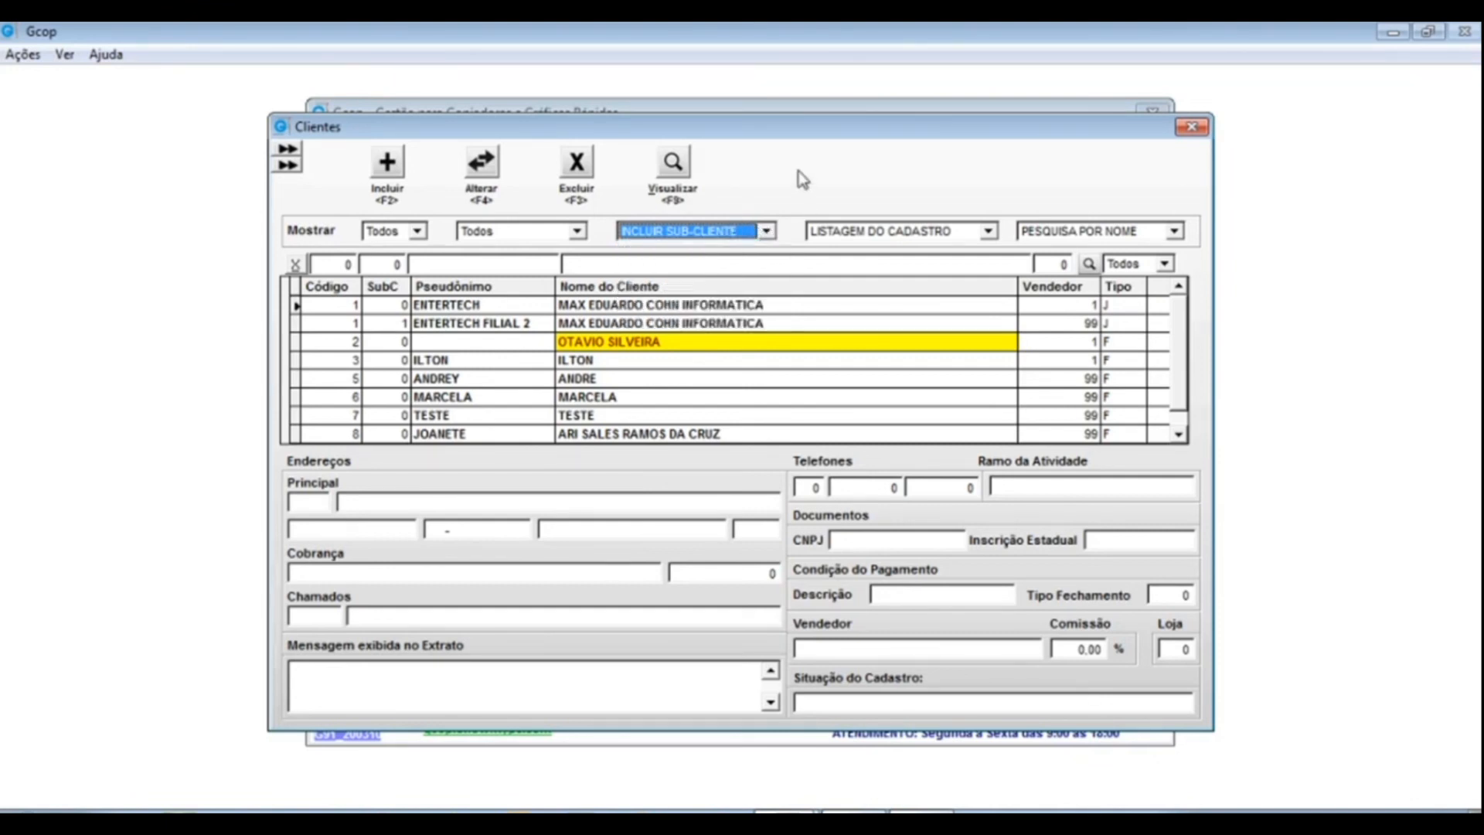
pyautogui.click(343, 308)
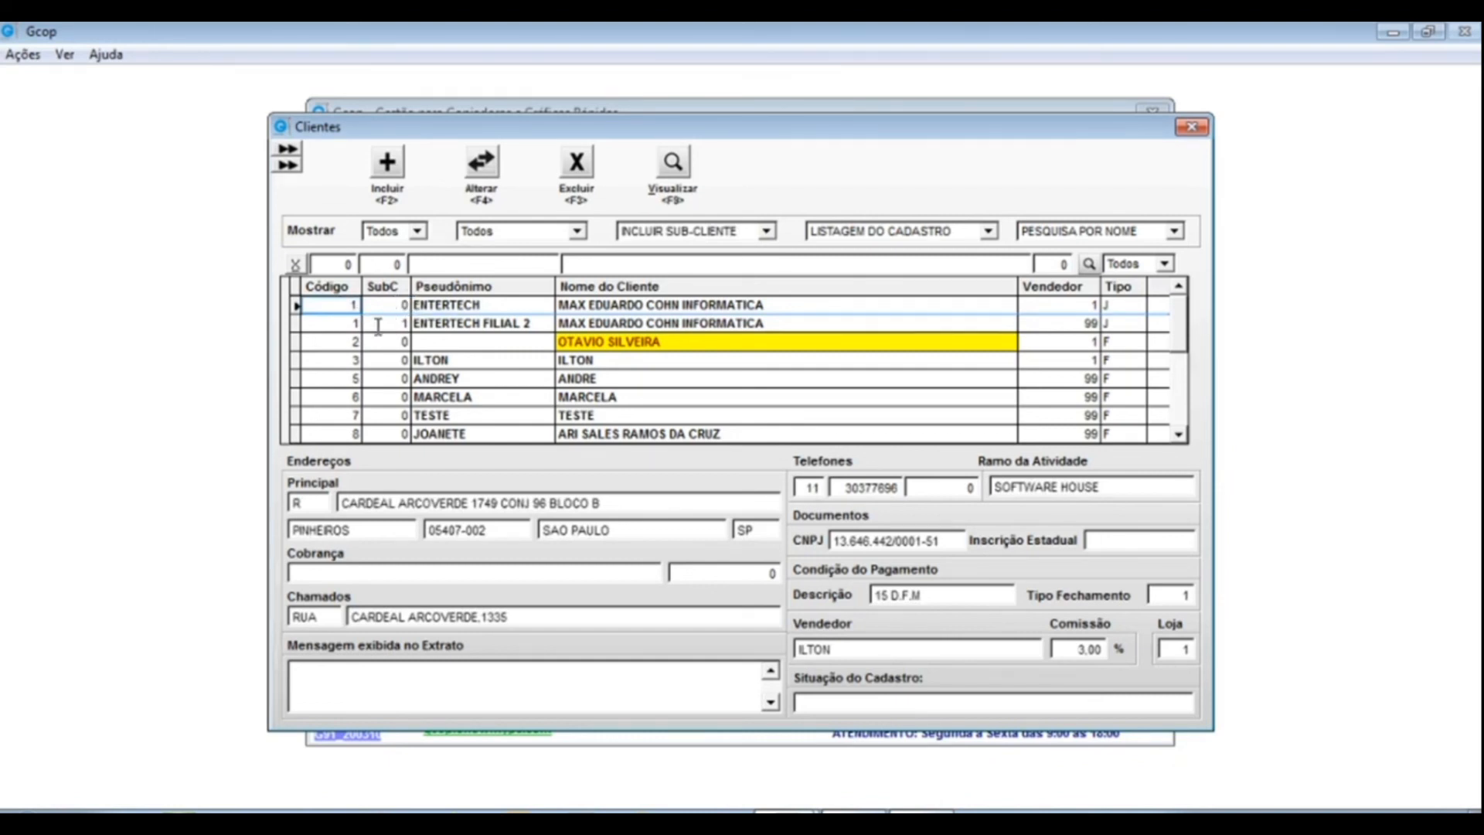
pyautogui.click(765, 232)
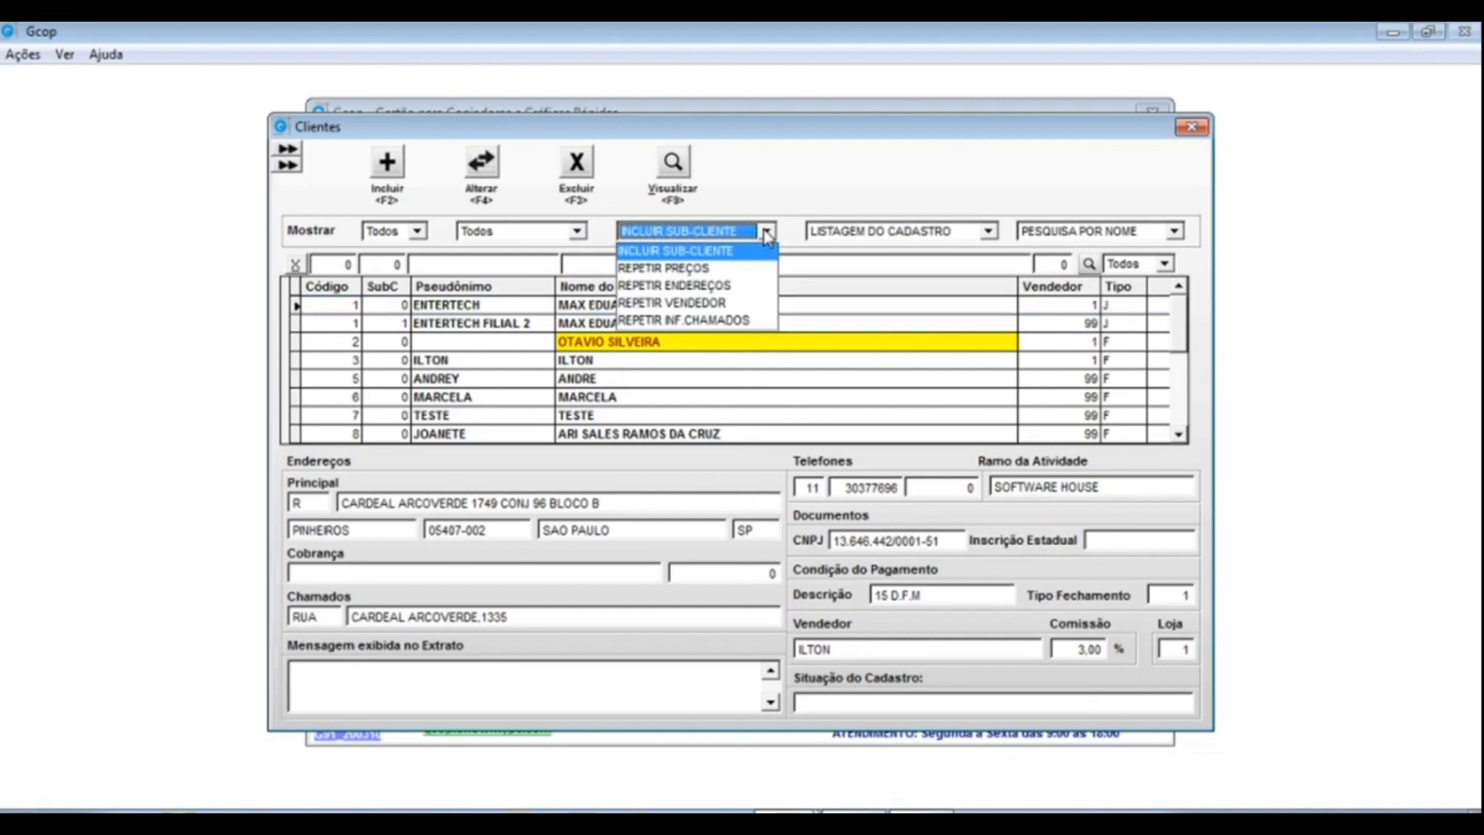
pyautogui.click(689, 249)
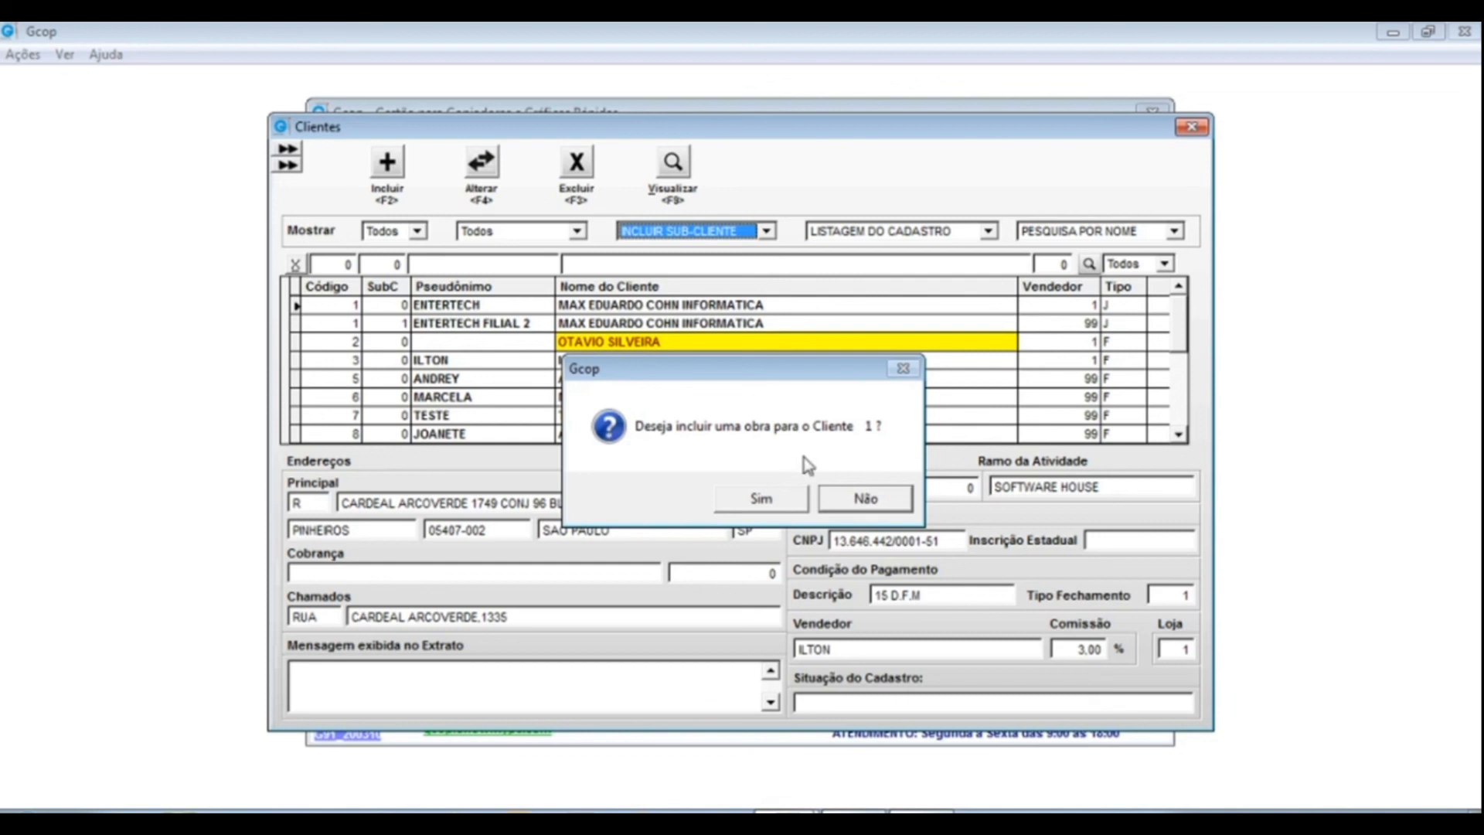
pyautogui.click(759, 498)
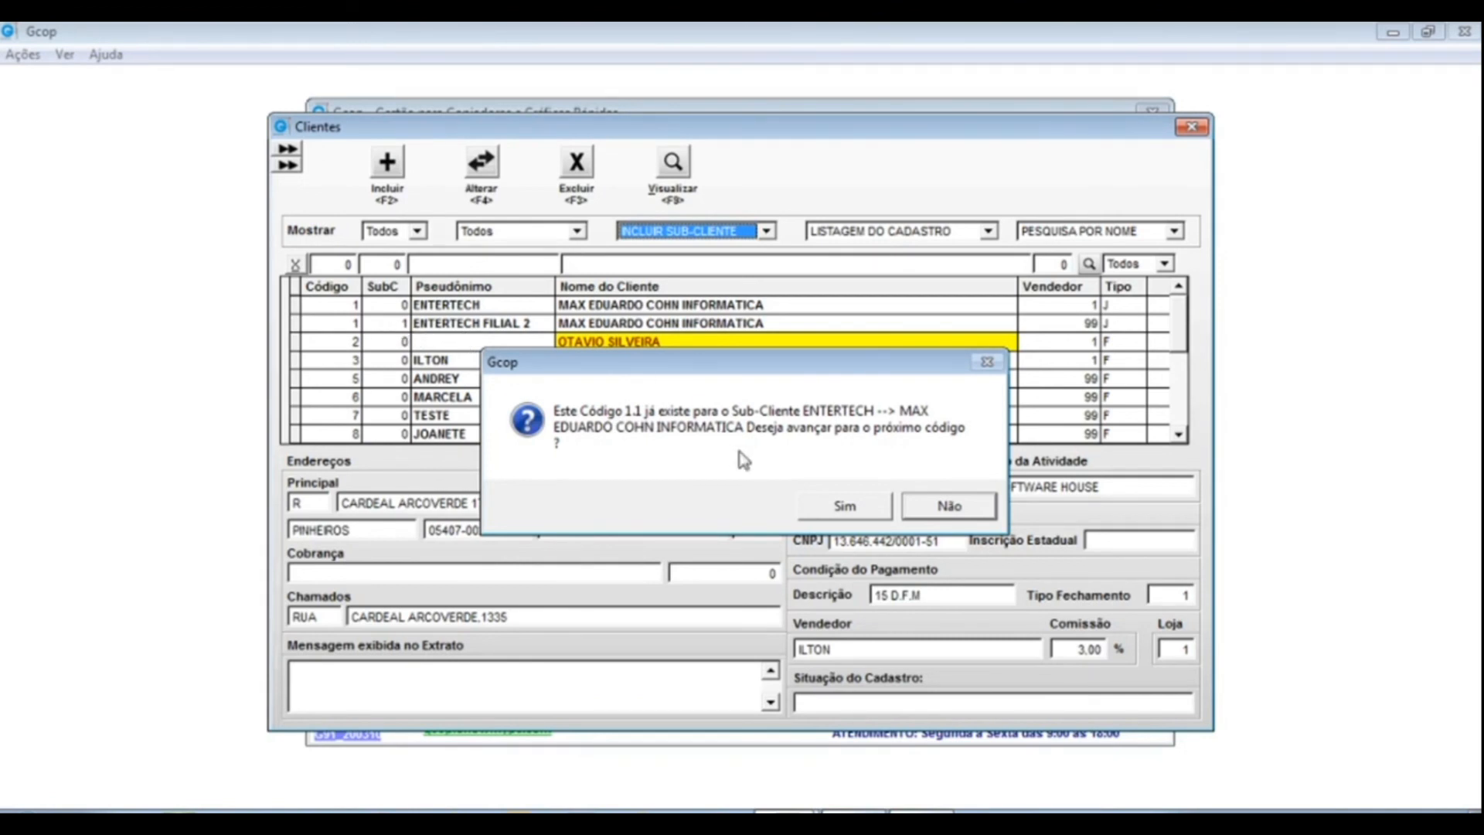
pyautogui.click(834, 510)
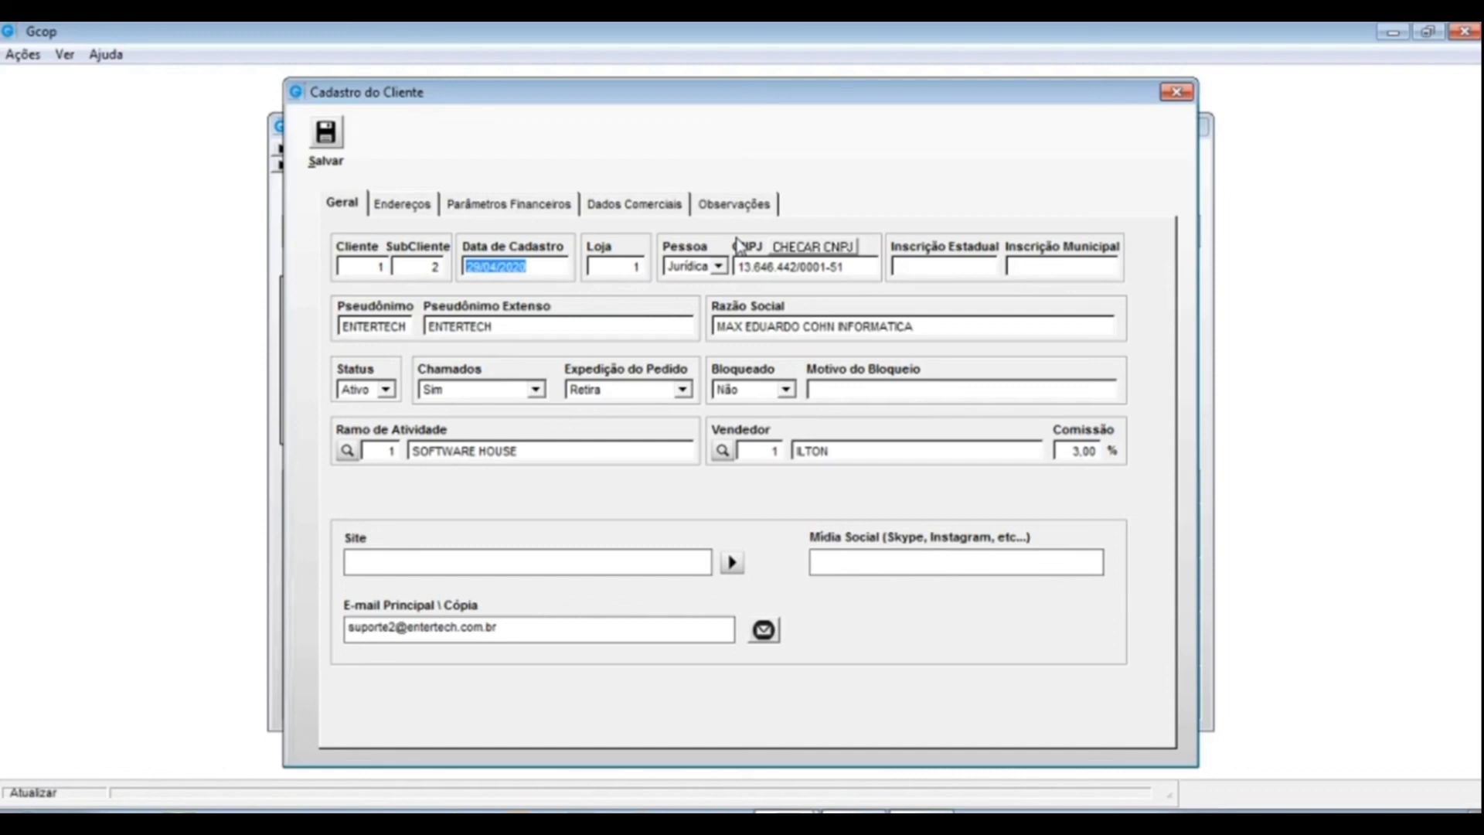
pyautogui.click(338, 137)
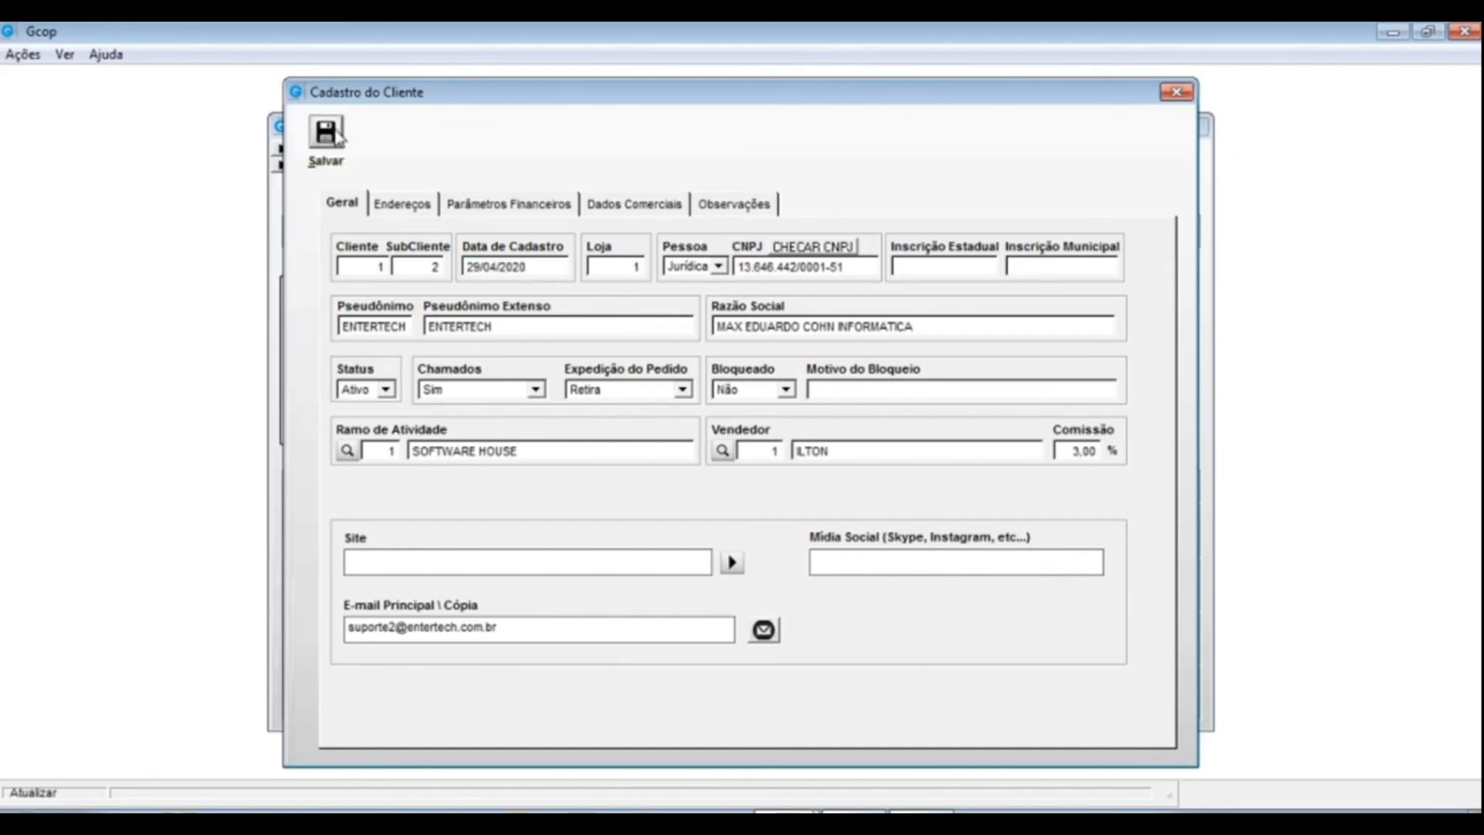
pyautogui.click(360, 309)
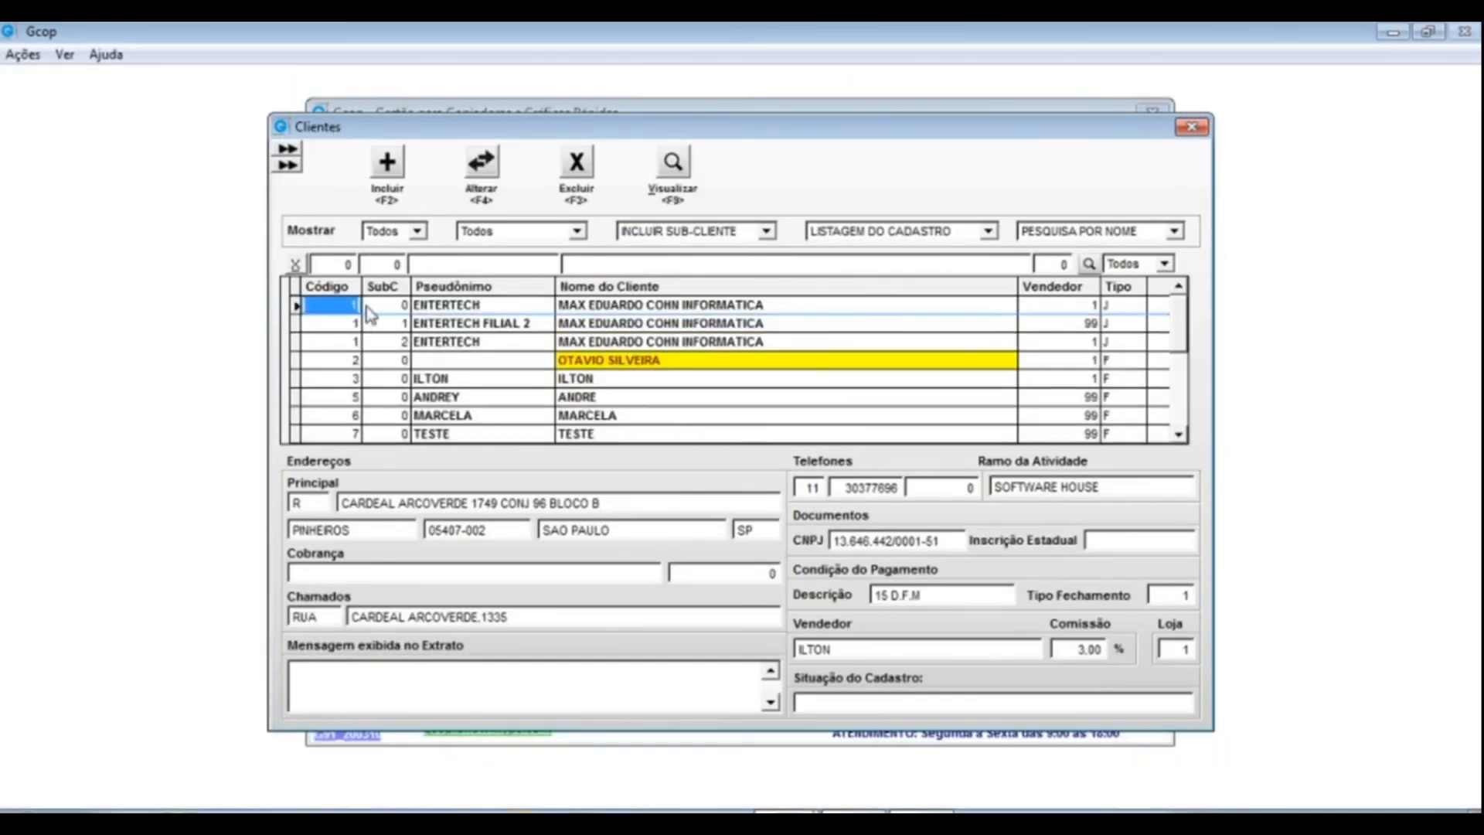
pyautogui.click(384, 305)
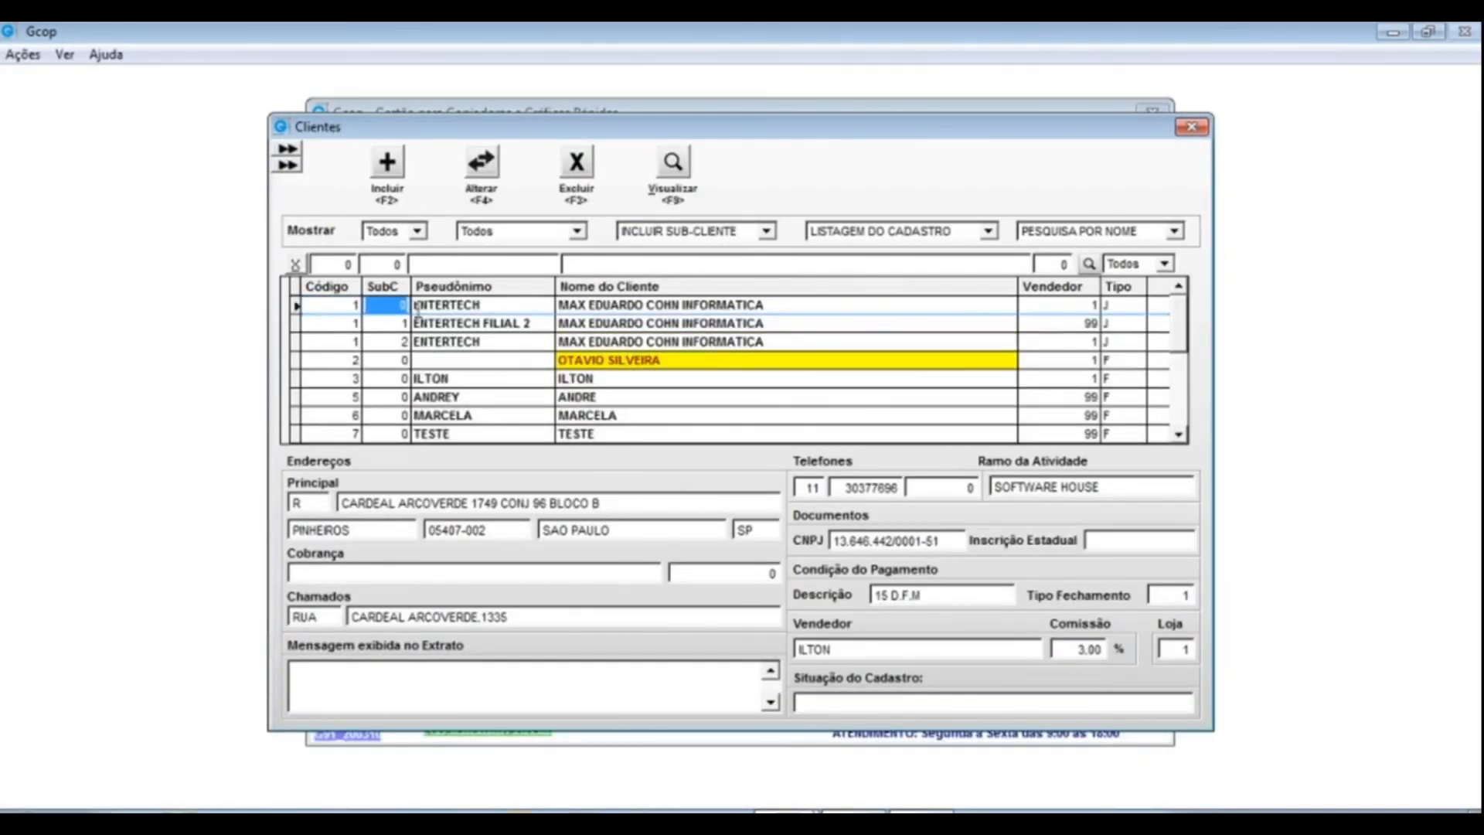
pyautogui.click(333, 323)
pyautogui.click(341, 344)
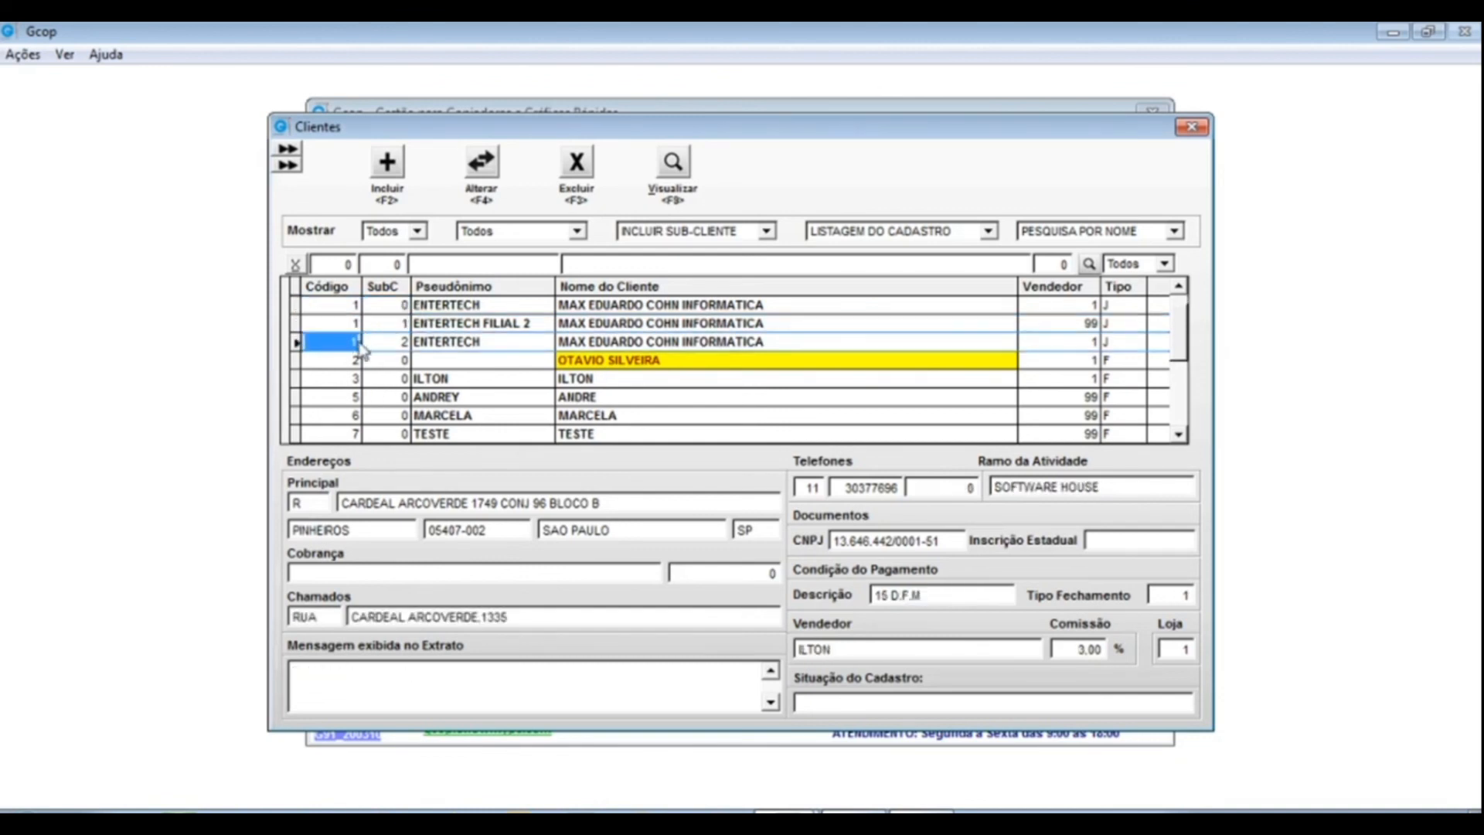
pyautogui.click(378, 342)
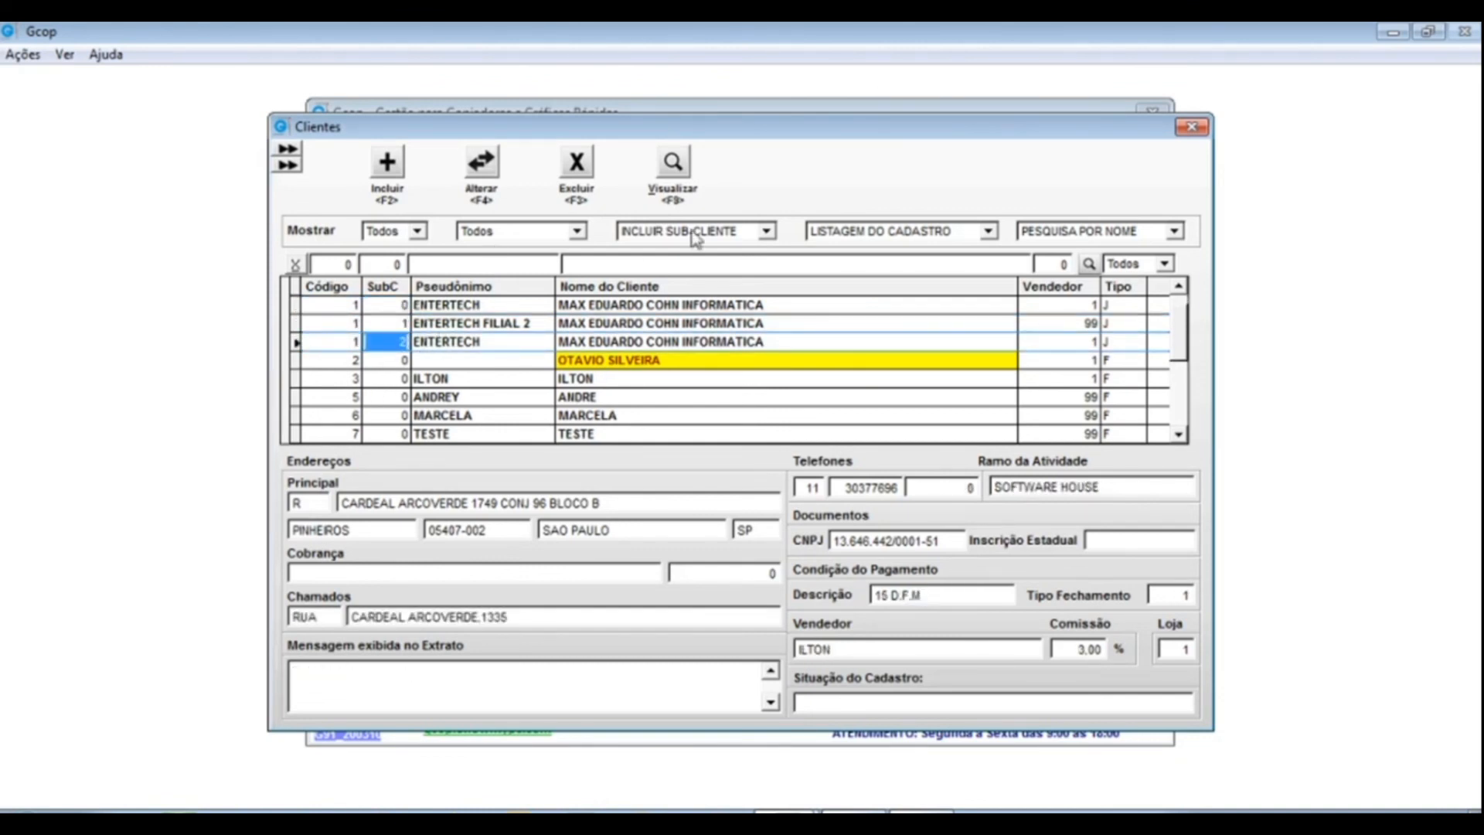
pyautogui.click(766, 231)
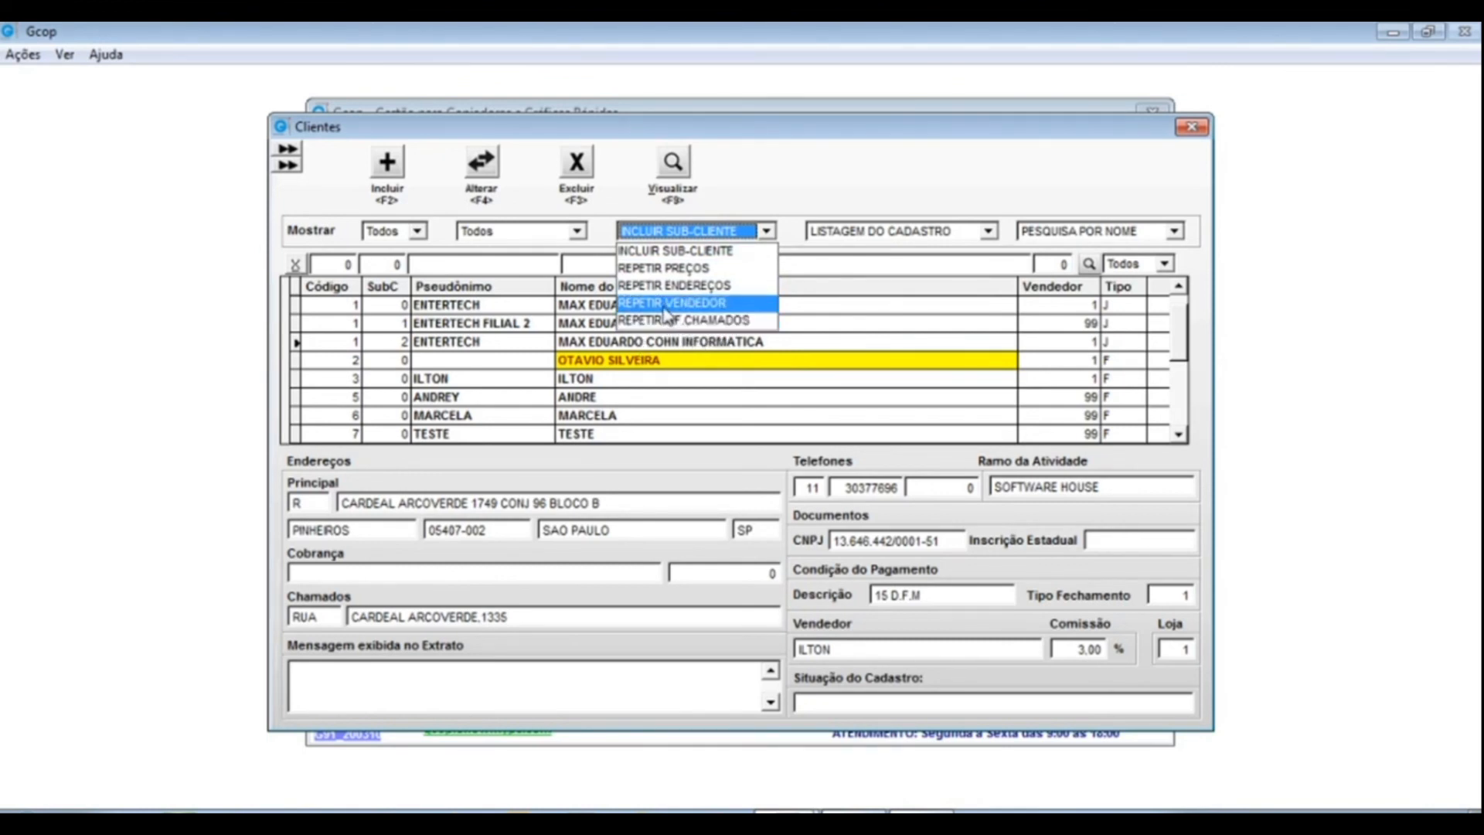
pyautogui.click(771, 191)
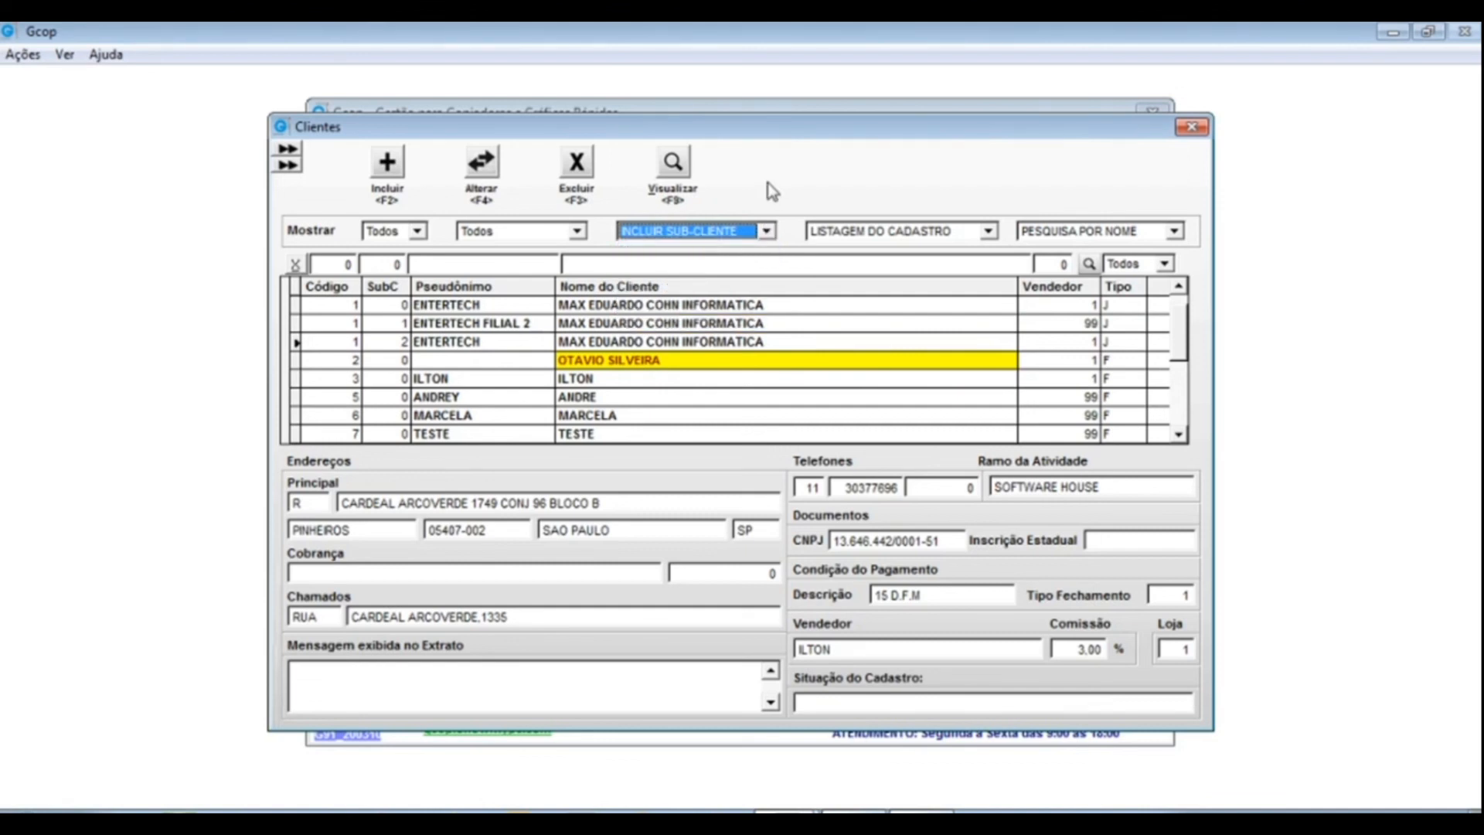
pyautogui.click(767, 233)
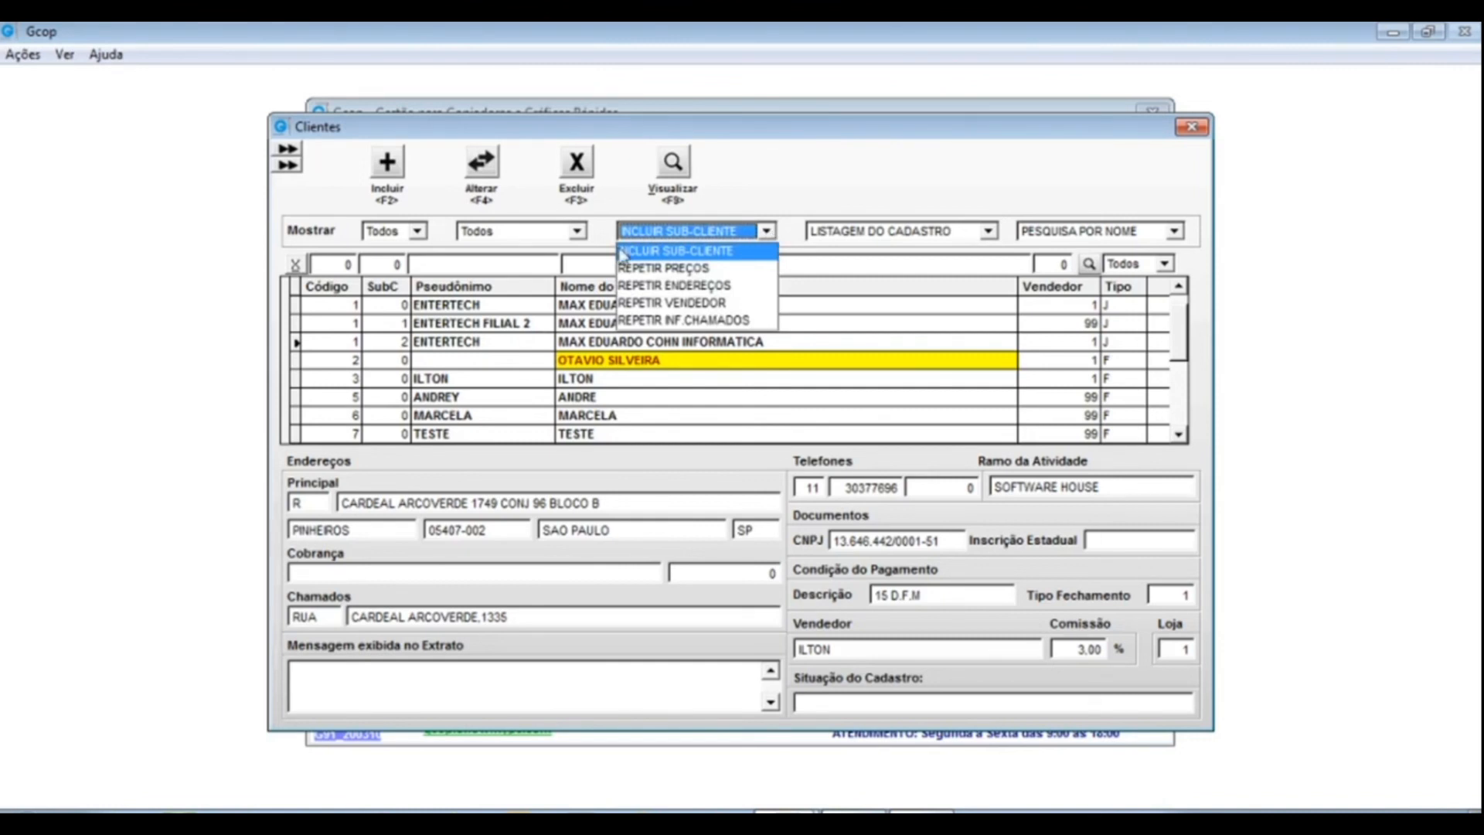
pyautogui.click(819, 196)
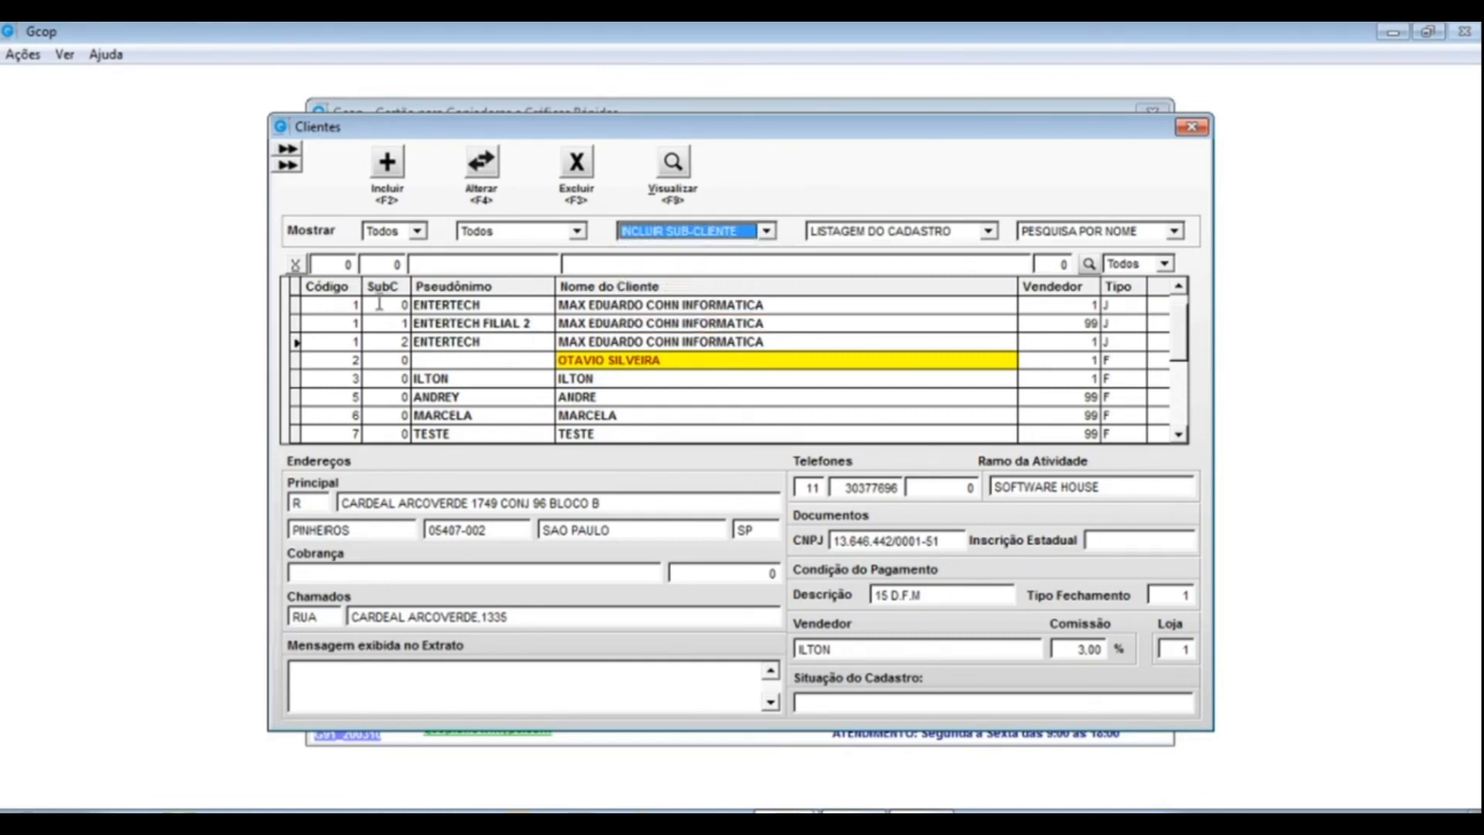
pyautogui.click(345, 305)
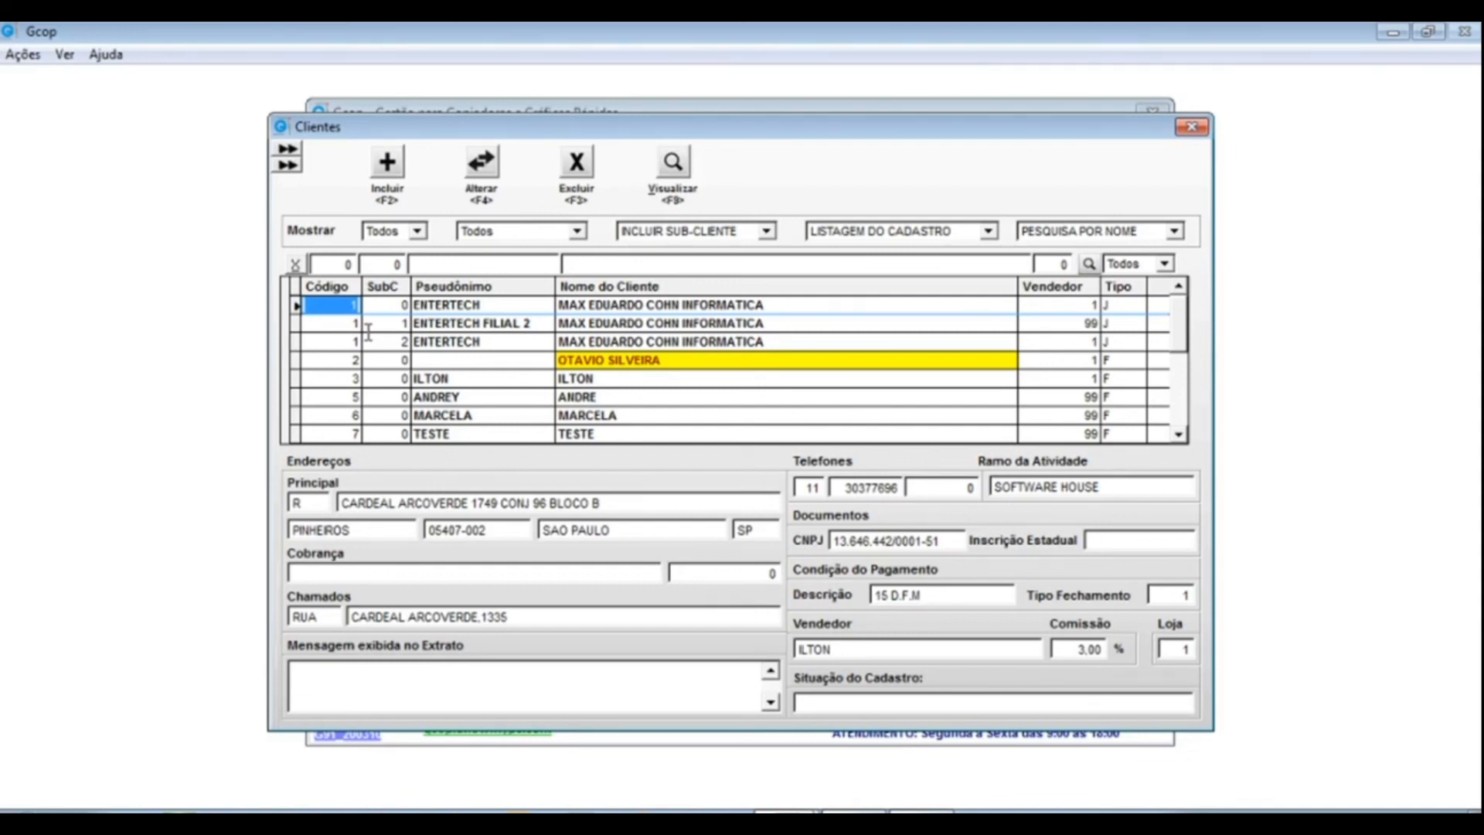
pyautogui.click(480, 305)
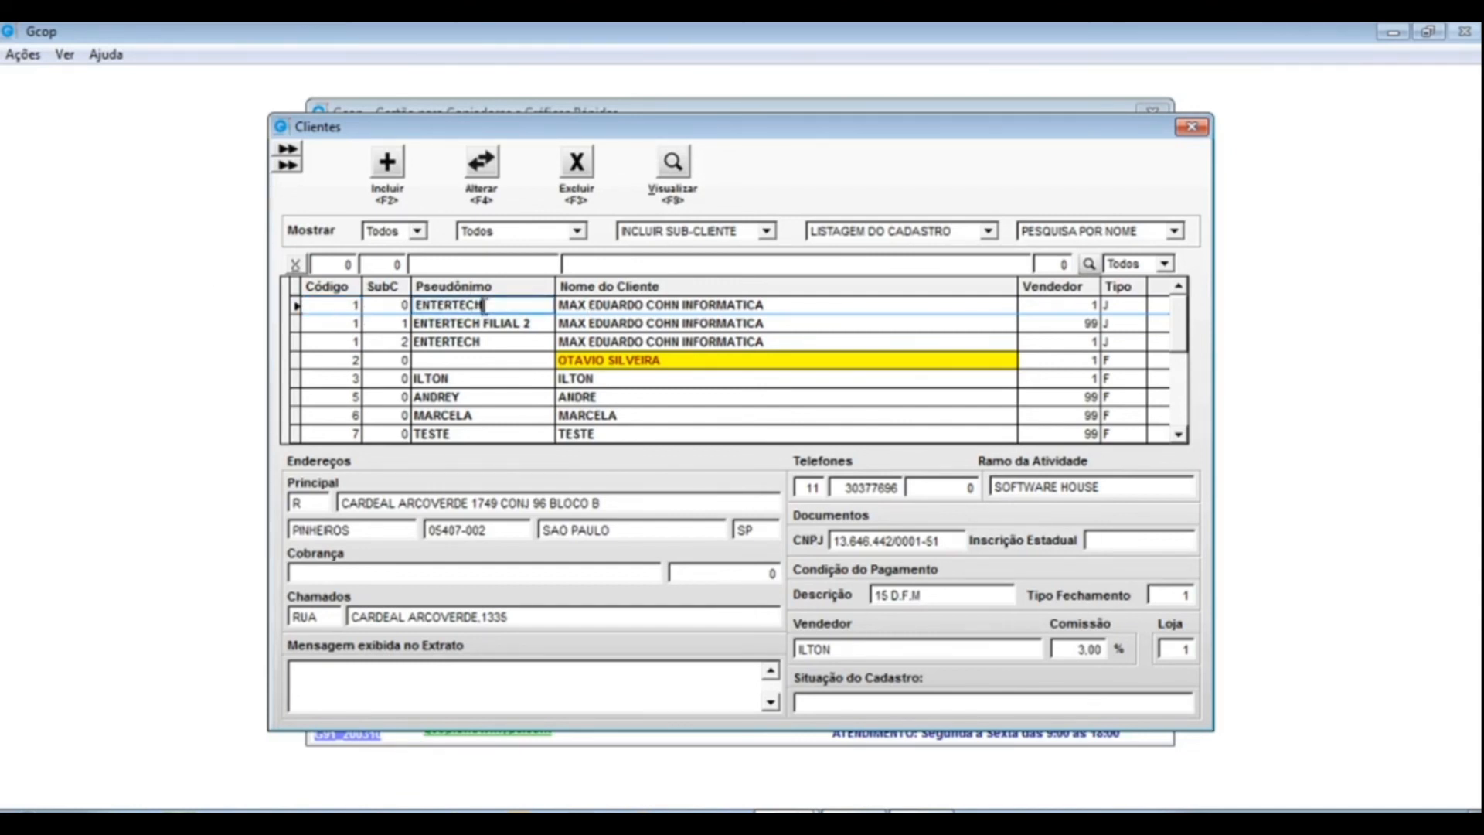
pyautogui.click(390, 307)
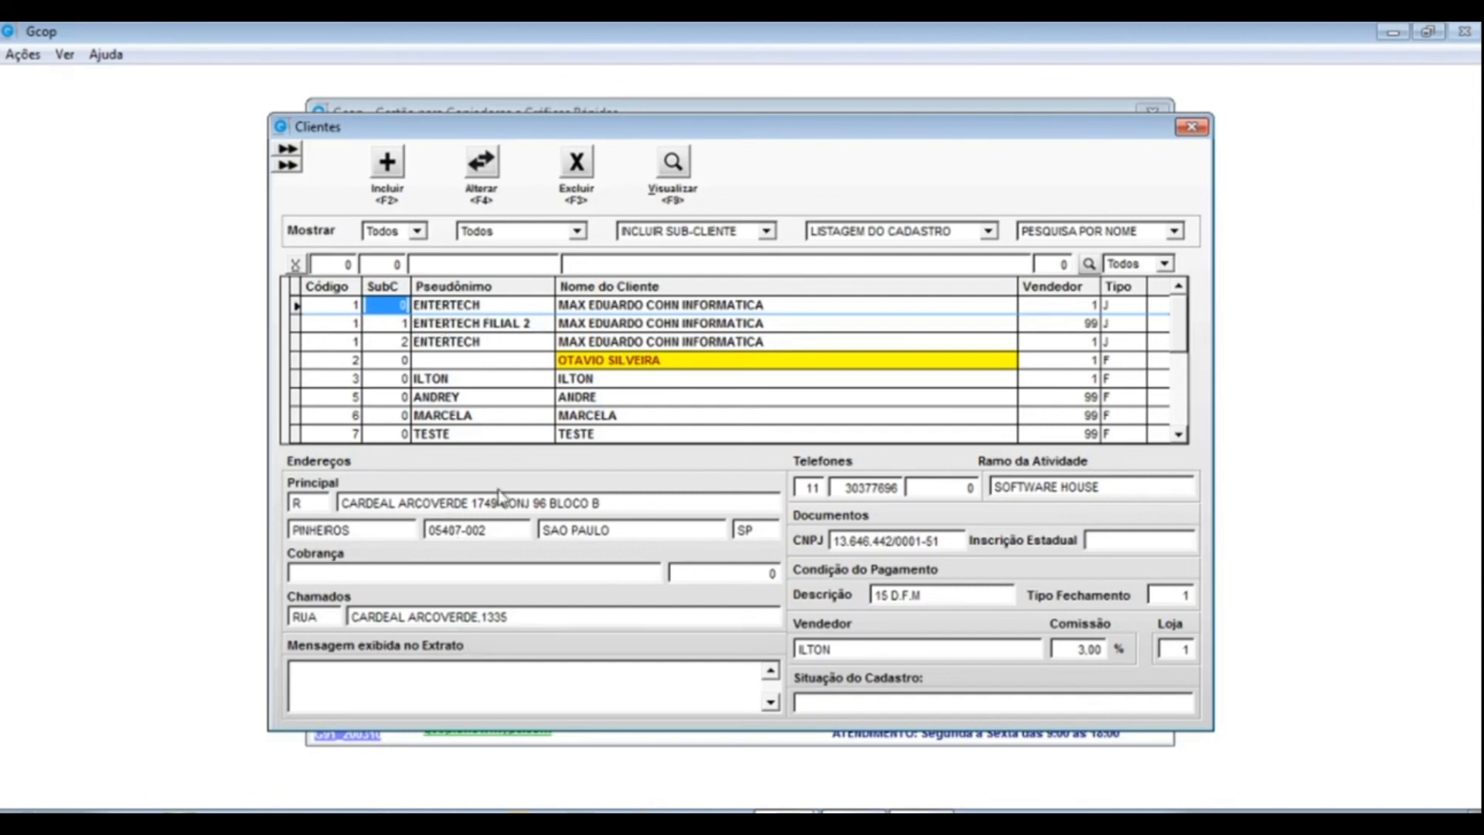
# - Run REPETIR PREÇOS to copy ENTERTECH's discounts and prices to its sub-clients
pyautogui.click(765, 232)
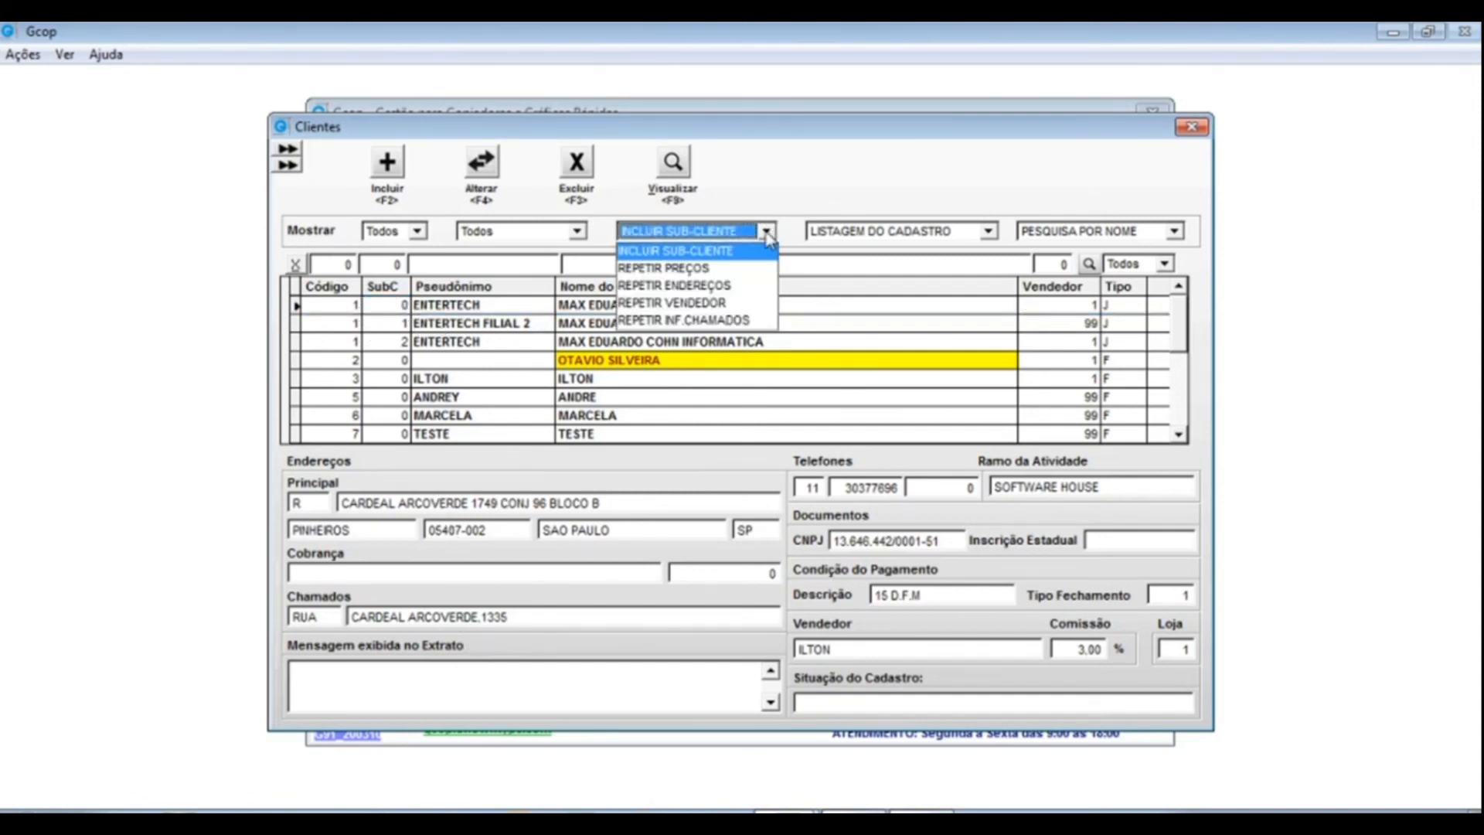
pyautogui.click(673, 271)
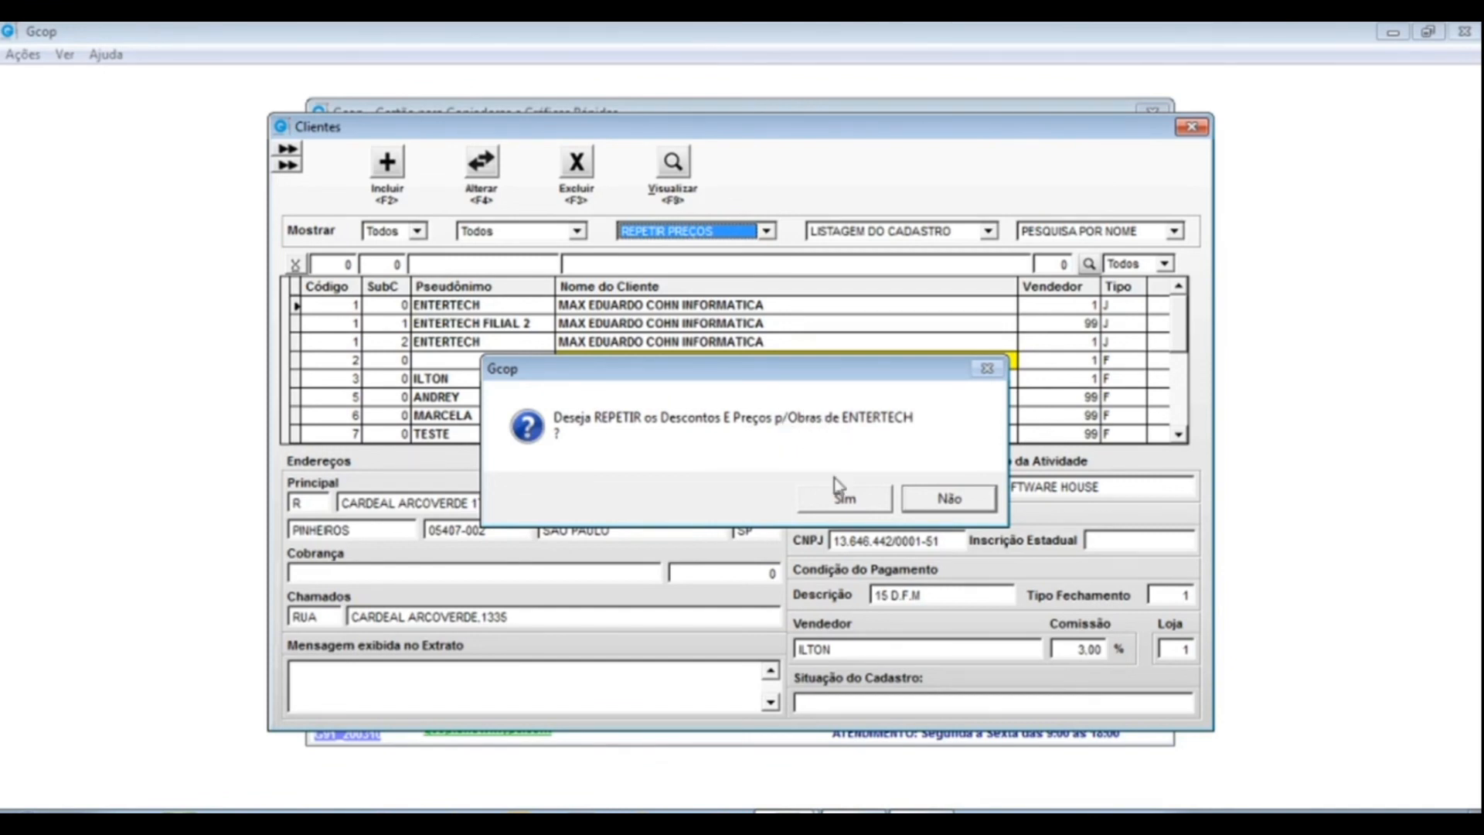
pyautogui.click(845, 503)
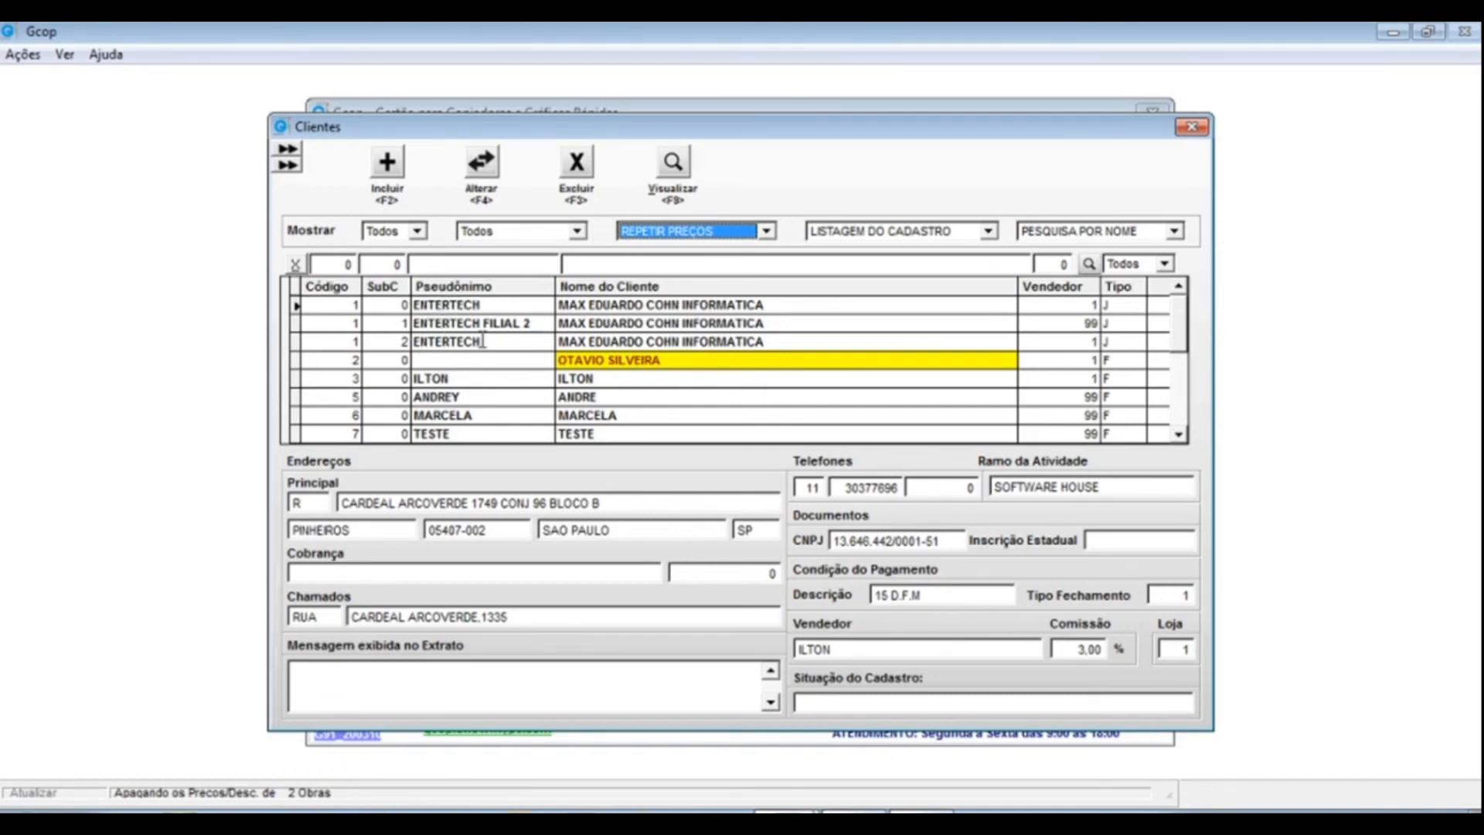
# - Review the ENTERTECH FILIAL 2 and sub-client 2 records' details
pyautogui.click(512, 325)
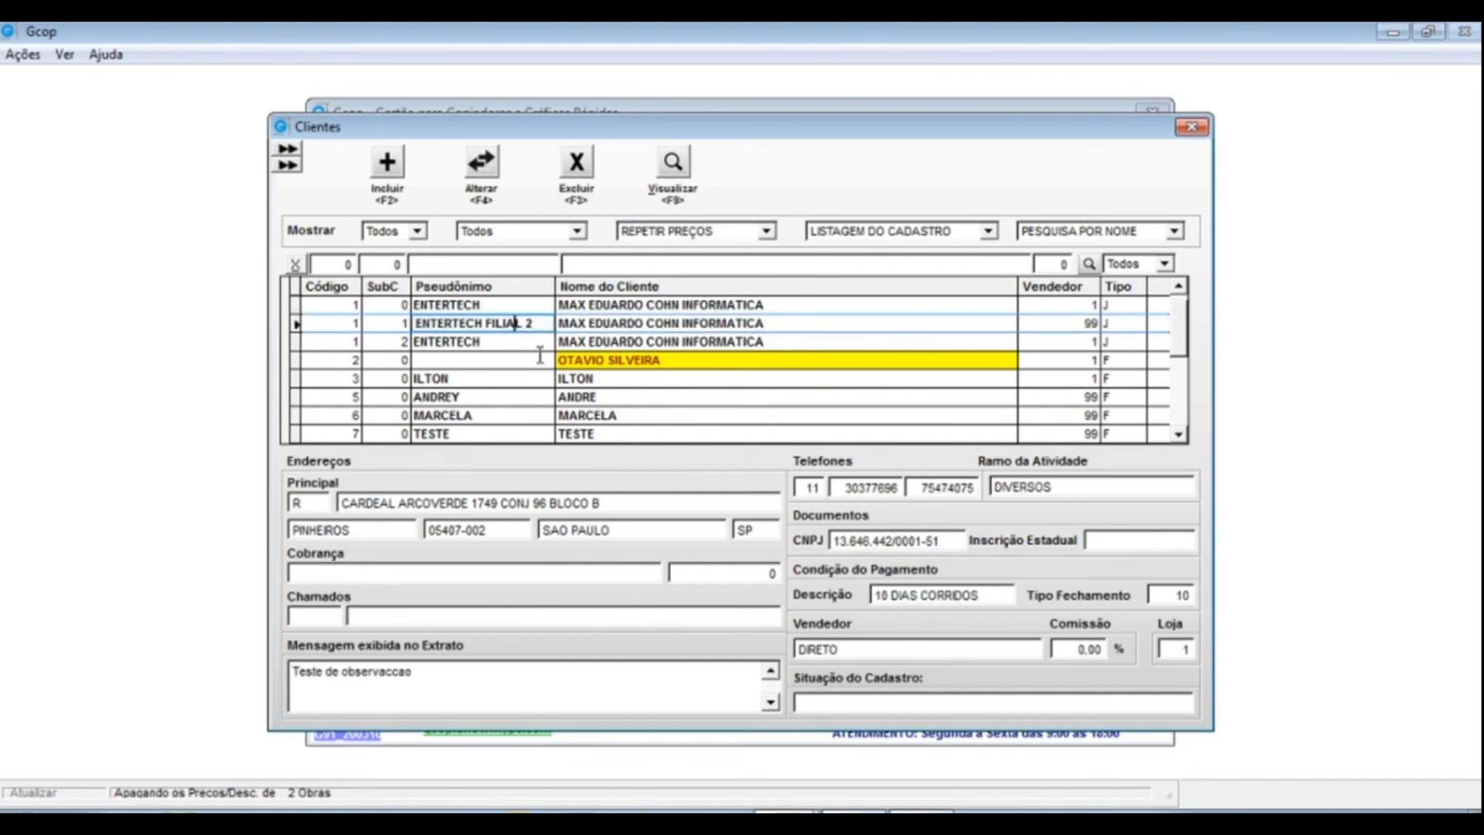
pyautogui.click(536, 342)
pyautogui.click(768, 231)
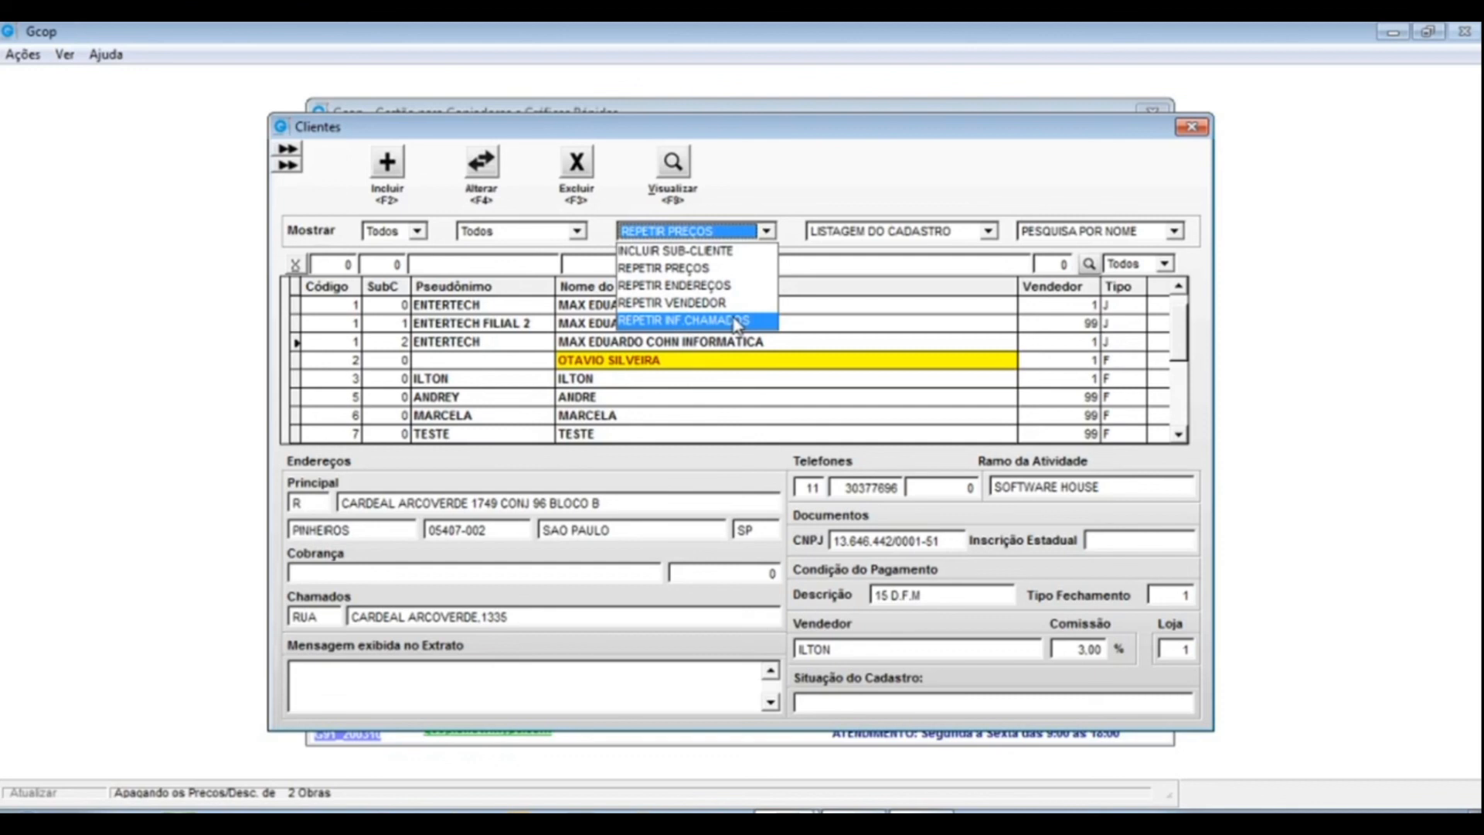
pyautogui.click(856, 207)
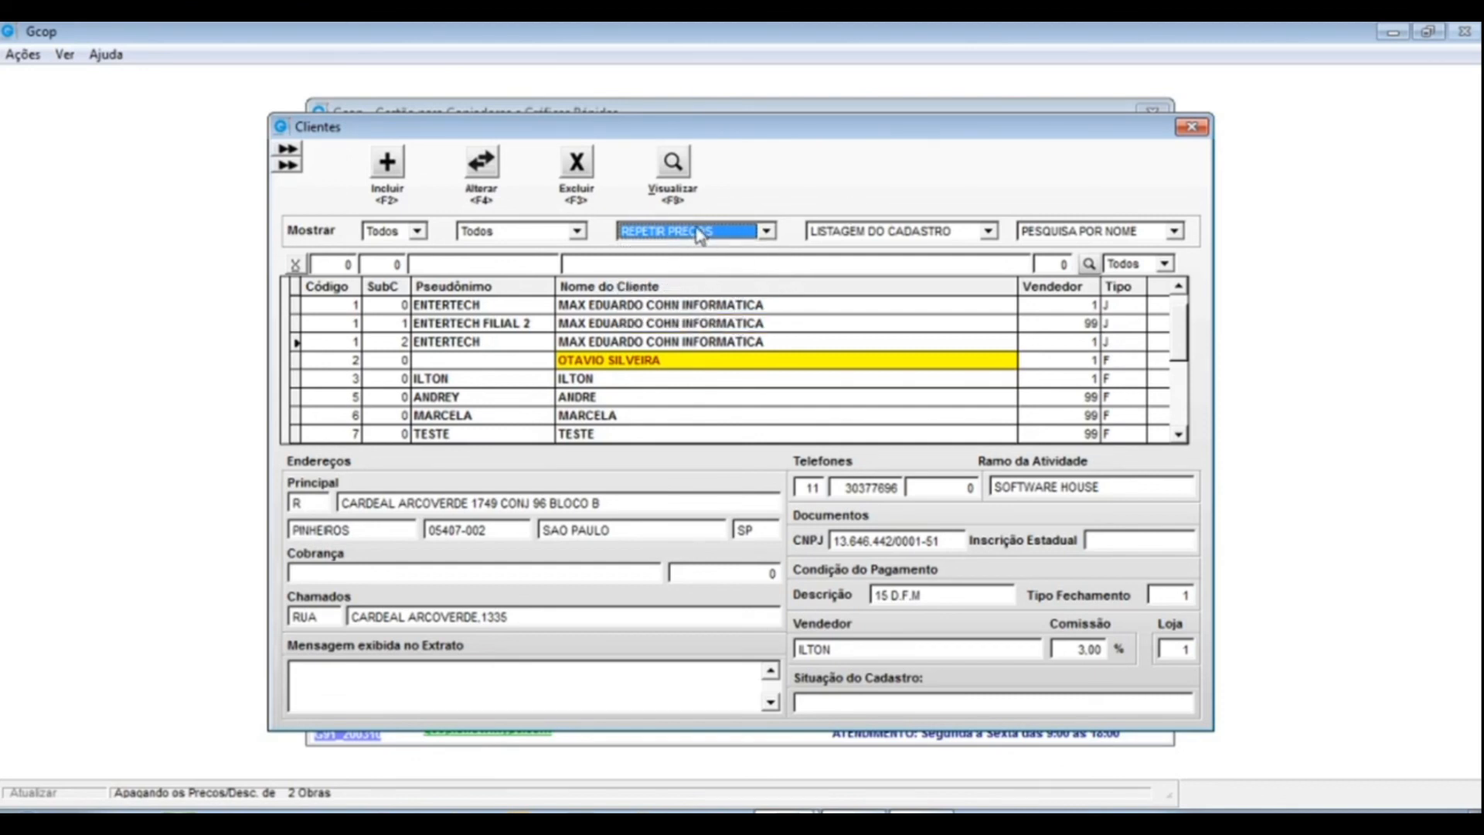
pyautogui.click(989, 231)
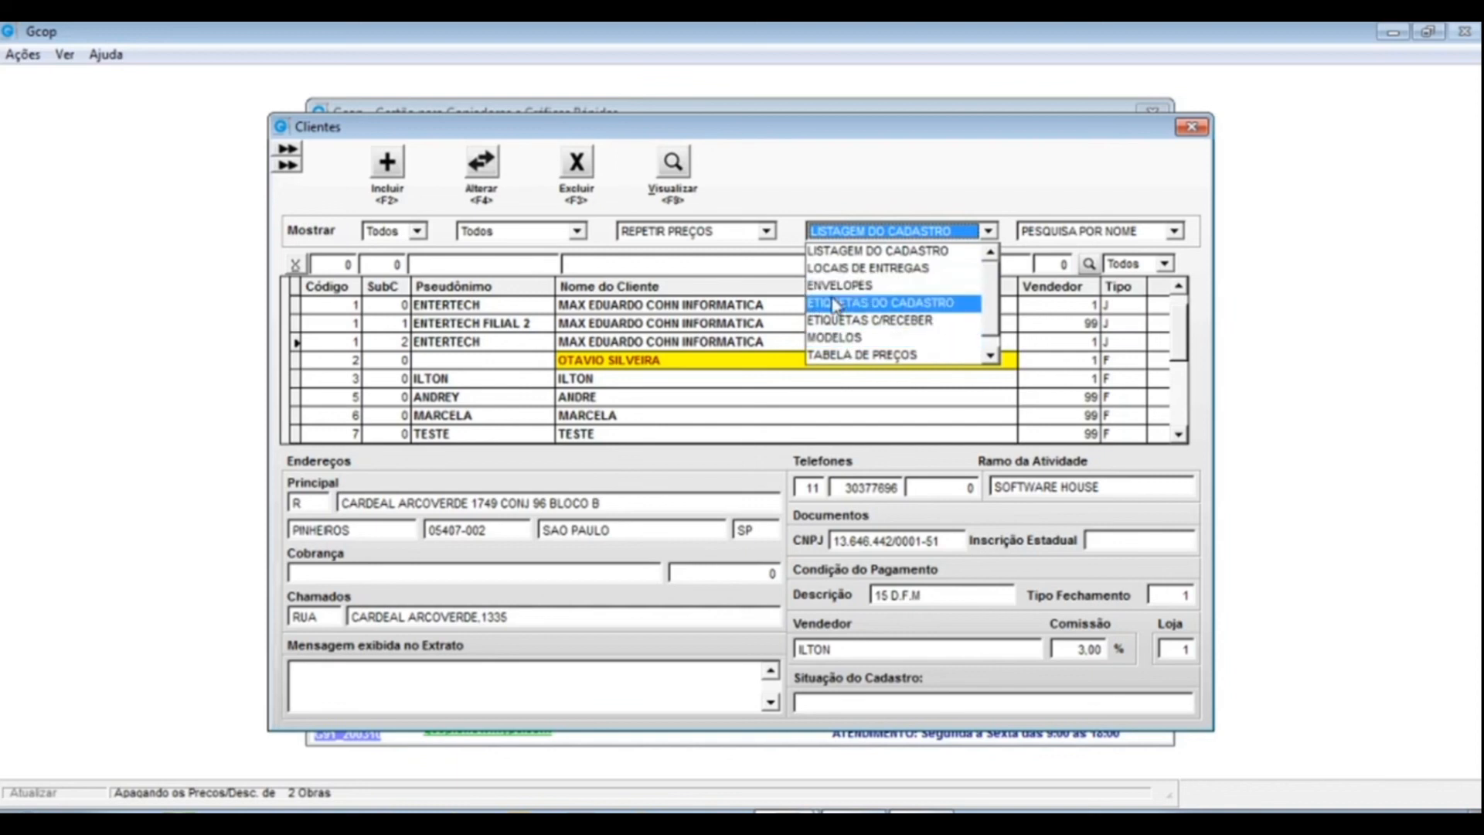
# - Choose LISTAGEM DO CADASTRO and unlock it with the access password
pyautogui.click(861, 255)
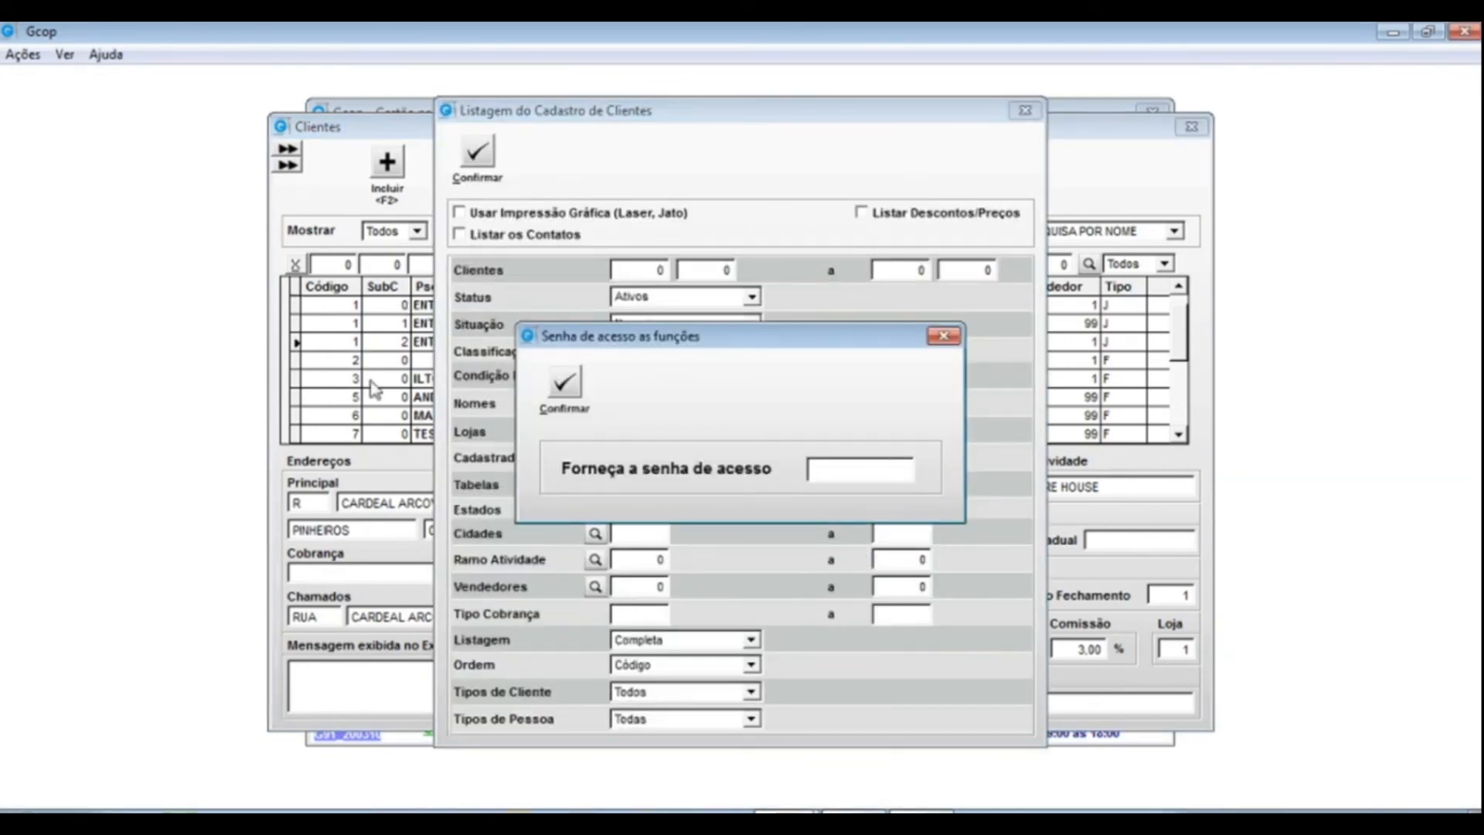
pyautogui.moveTo(898, 468); pyautogui.dragTo(683, 451)
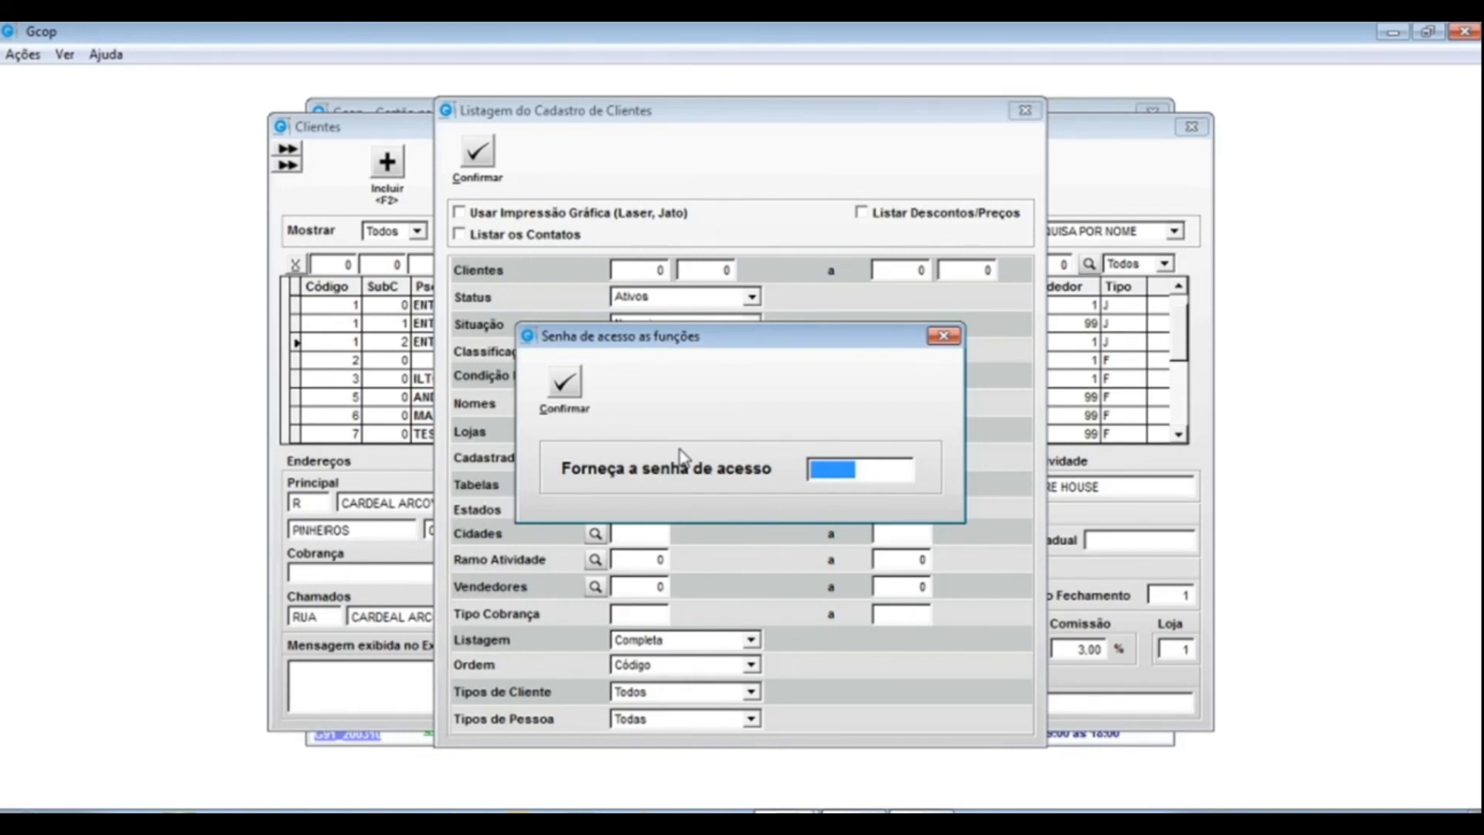
pyautogui.write('**')
pyautogui.press('Return')
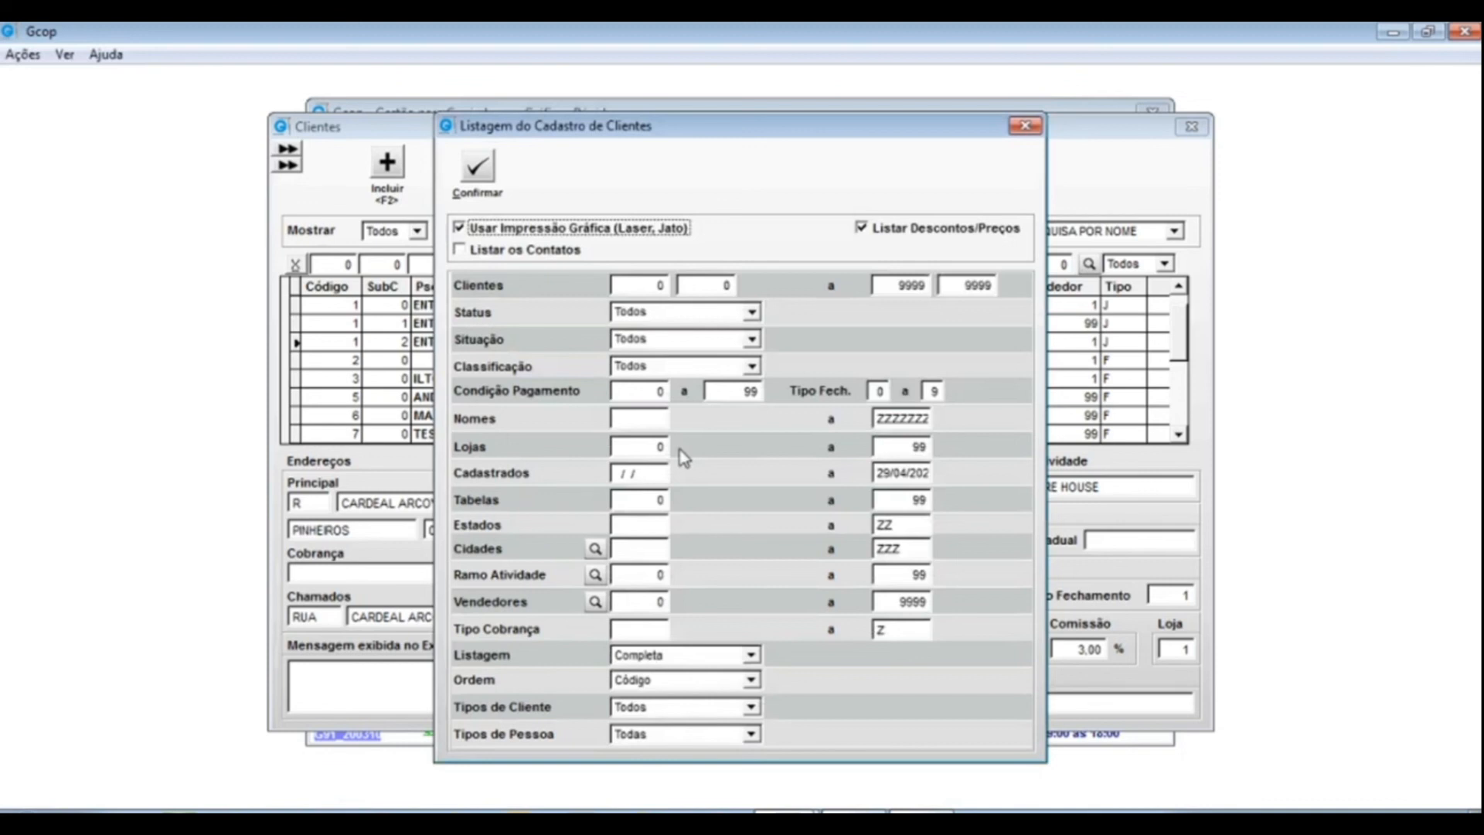
# - Set the listing layout to Simplificada + Email and display the report on screen
pyautogui.moveTo(757, 124); pyautogui.dragTo(758, 96)
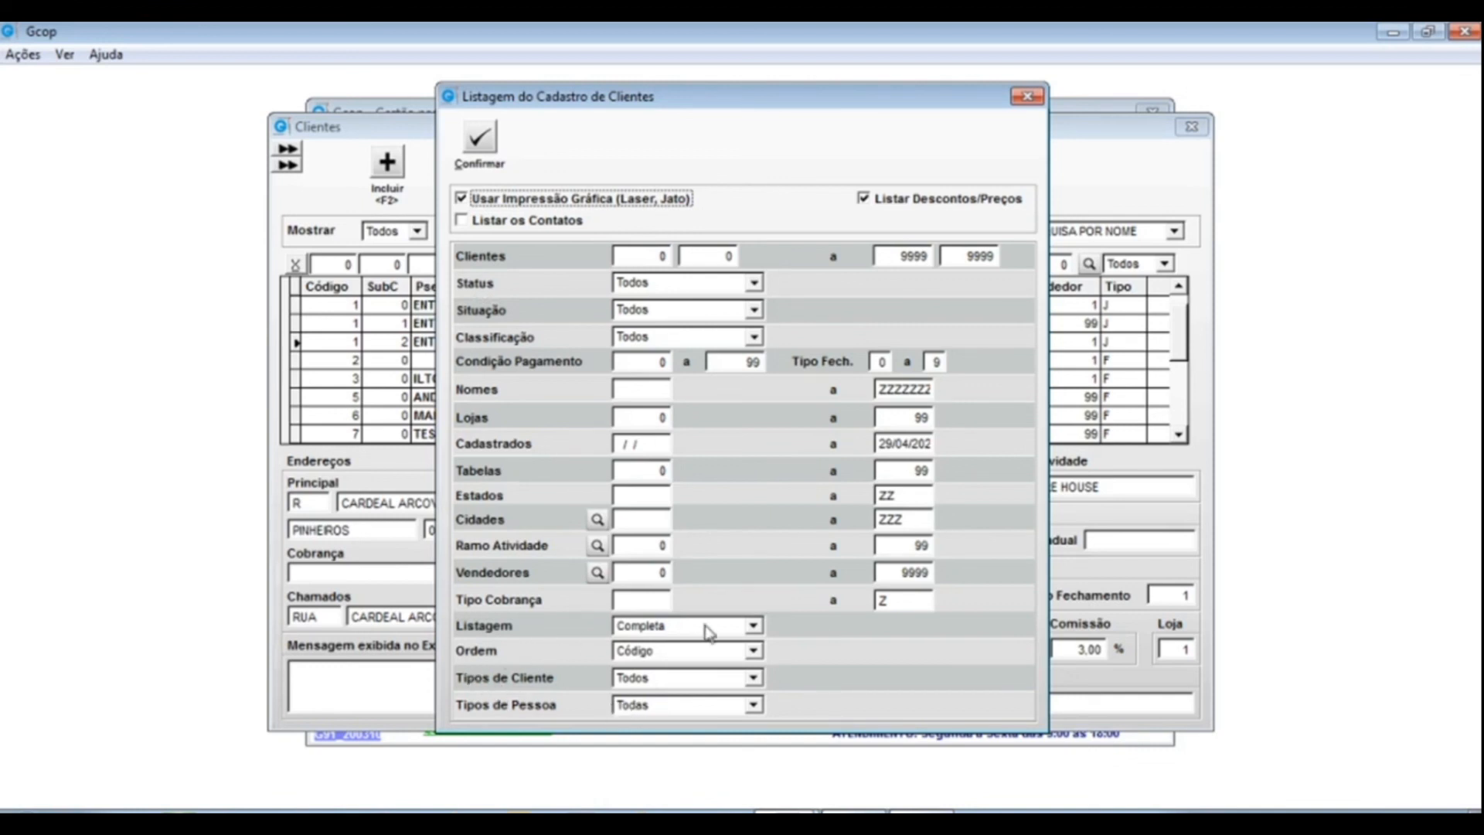
pyautogui.click(753, 627)
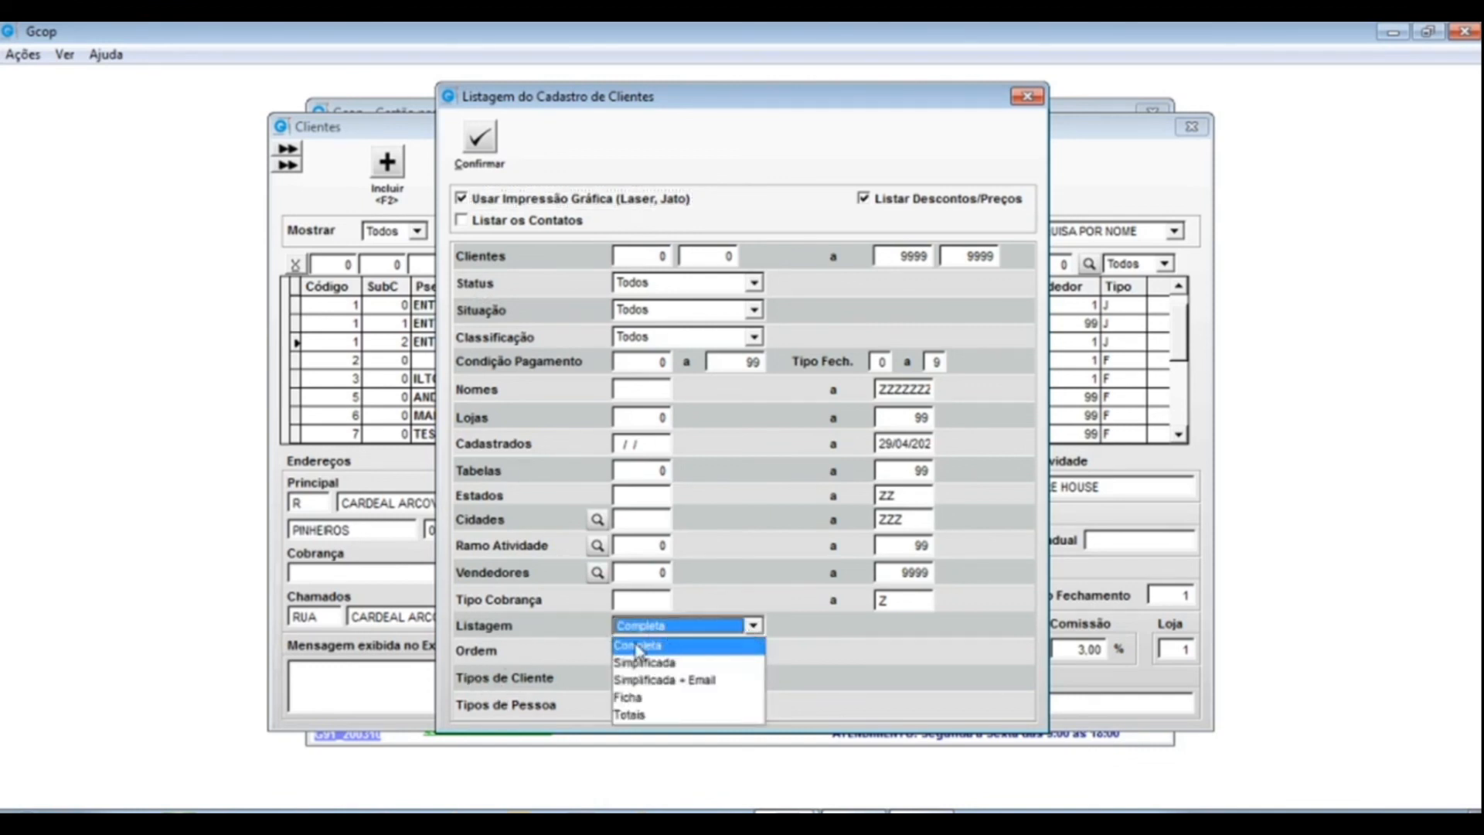
pyautogui.click(663, 683)
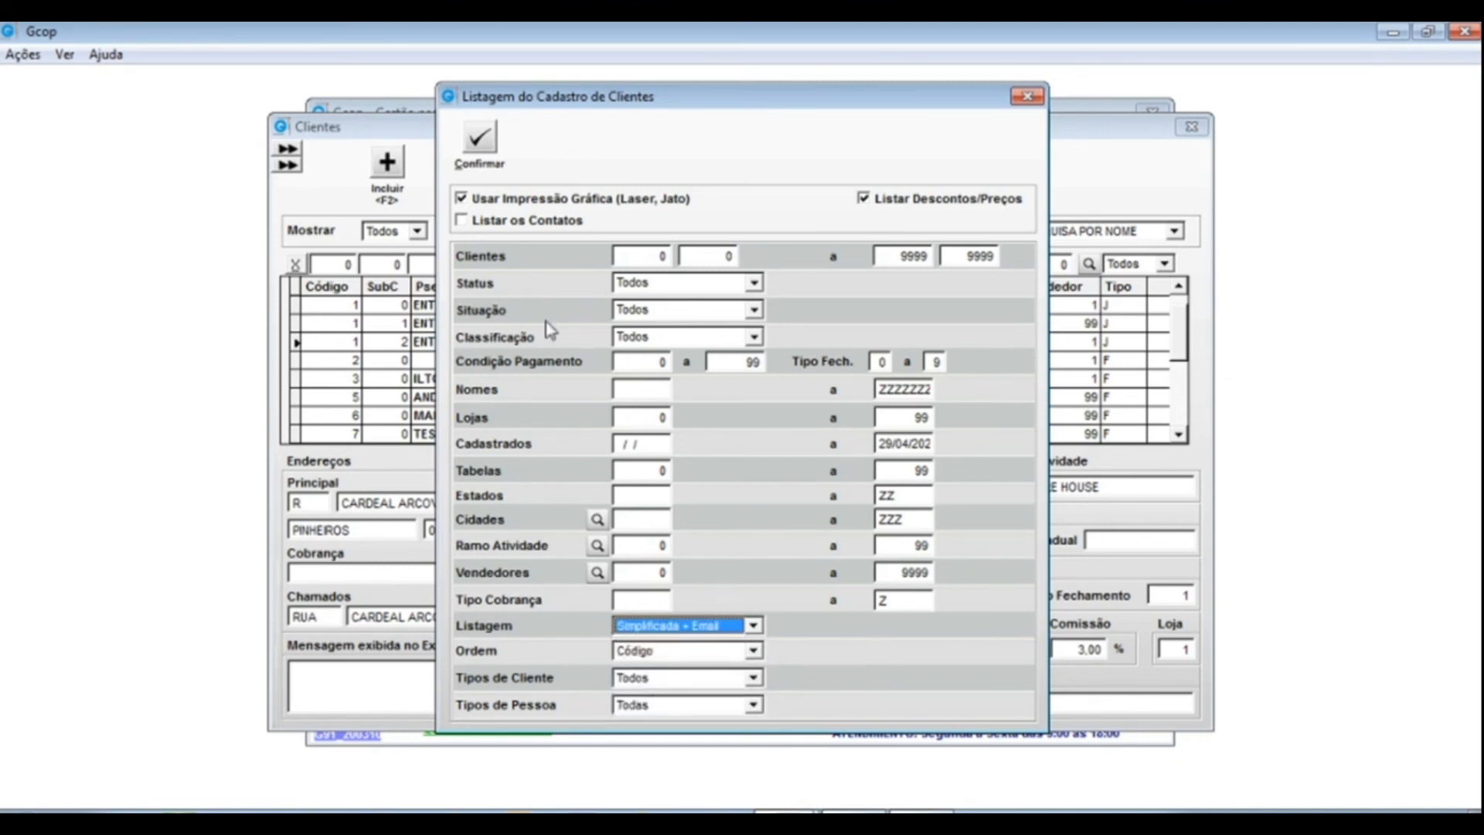
pyautogui.click(479, 143)
pyautogui.click(706, 466)
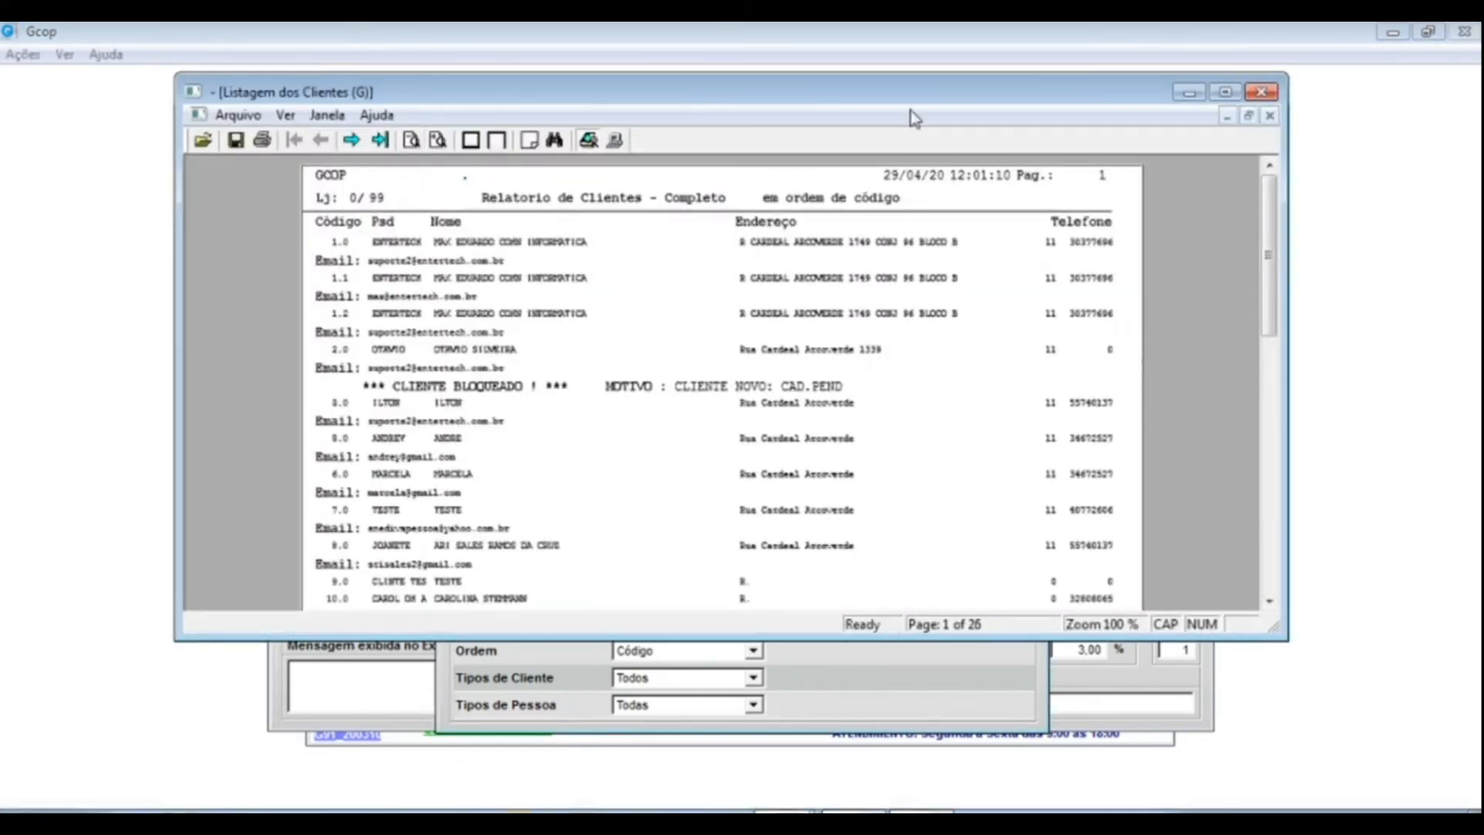
# - Maximize the Listagem dos Clientes preview at 150% zoom, then close it
pyautogui.click(1224, 92)
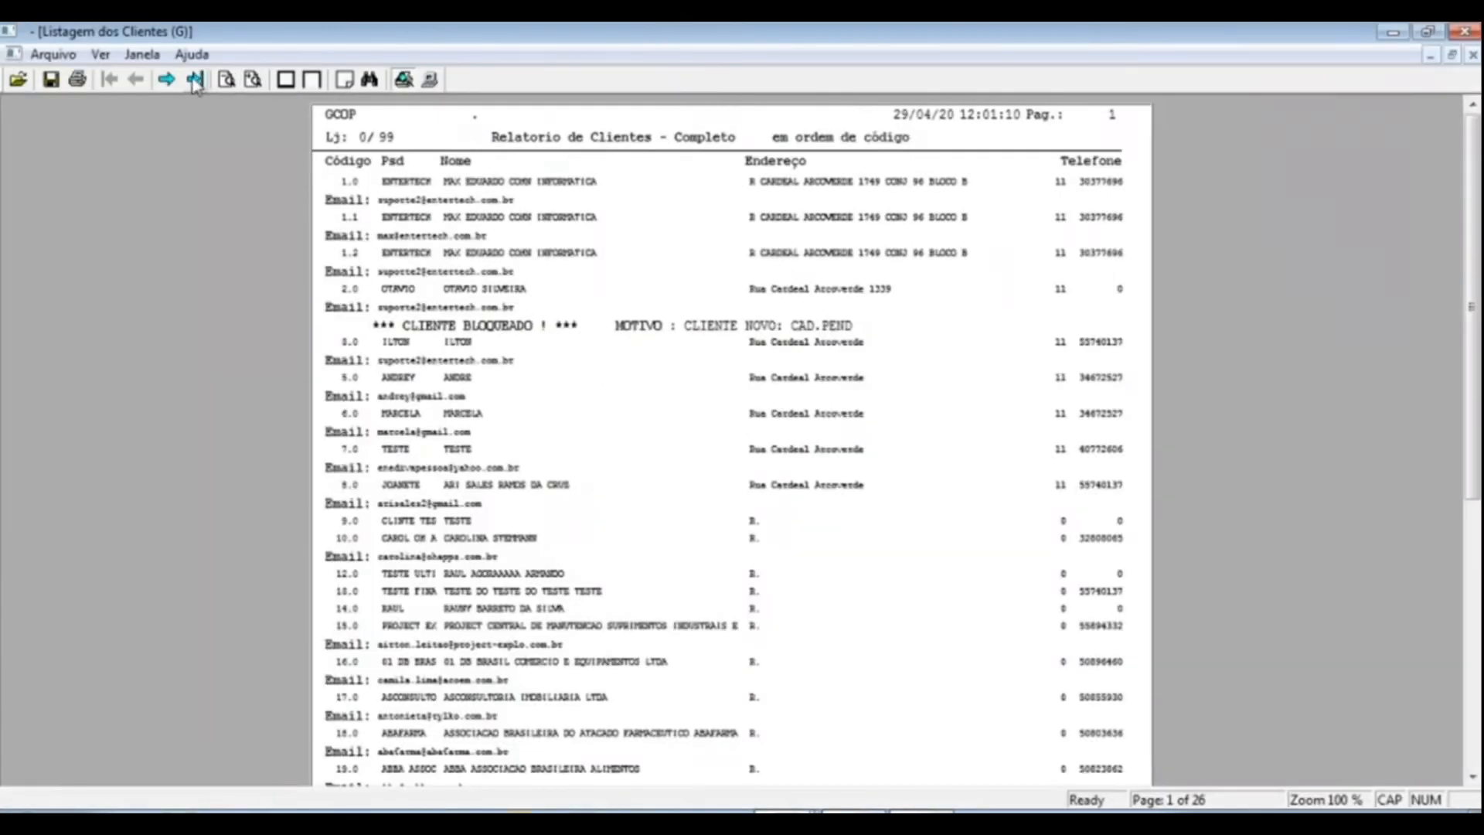
pyautogui.click(252, 79)
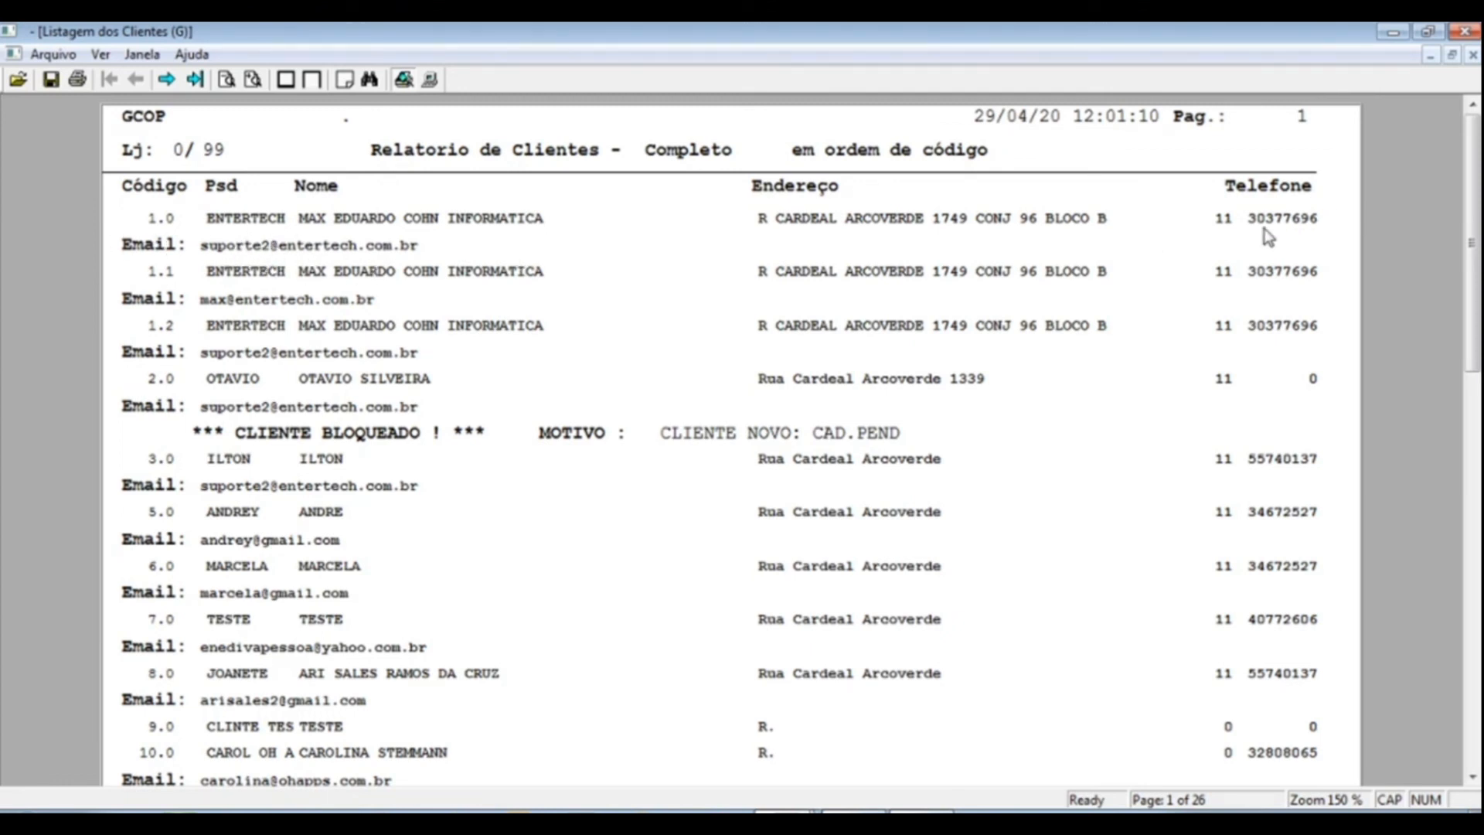
pyautogui.click(1464, 31)
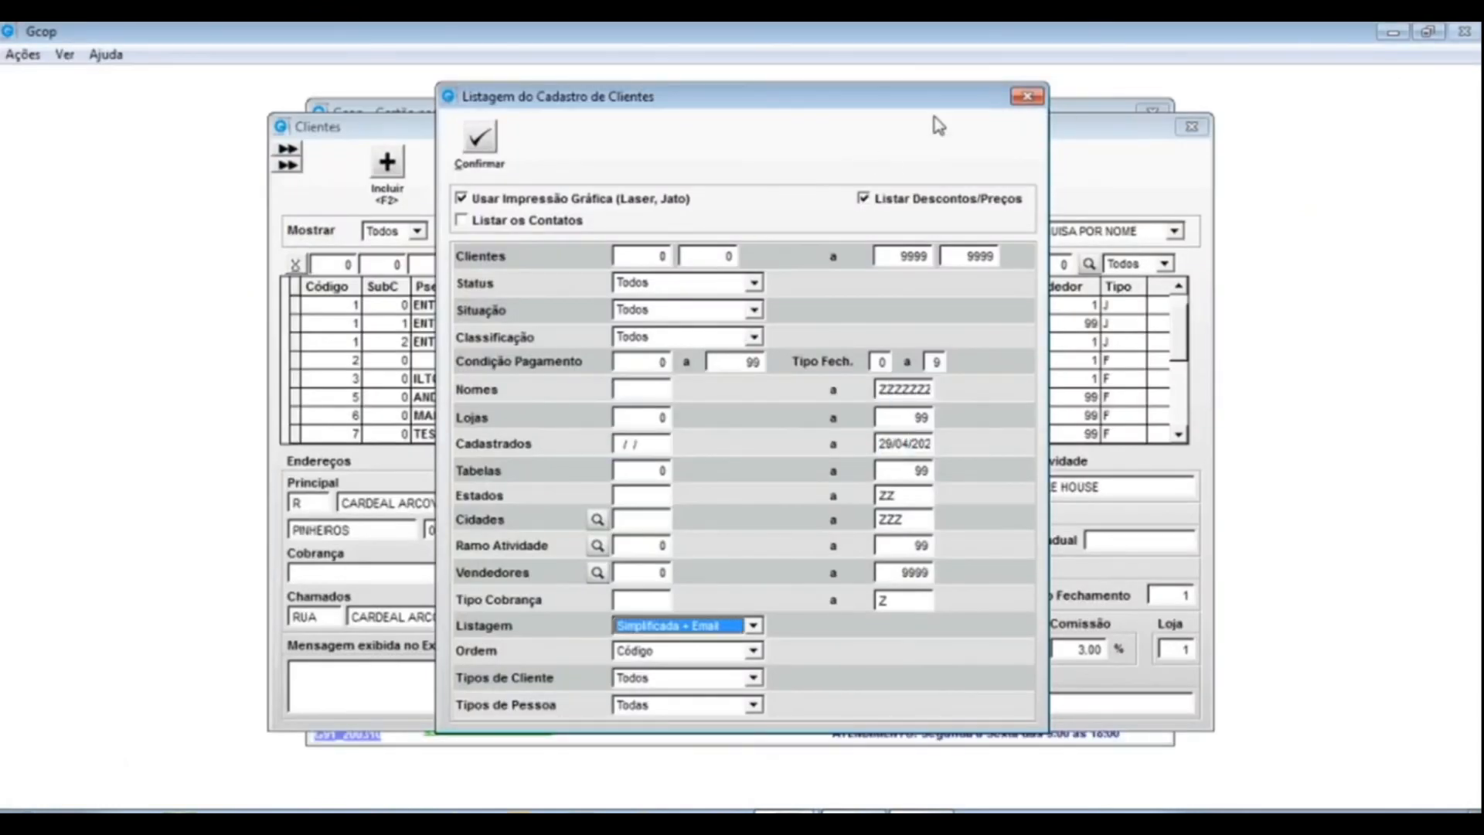
# - Close the listing options and view client 1's single delivery address on Rua Cardeal Arcoverde
pyautogui.click(1026, 96)
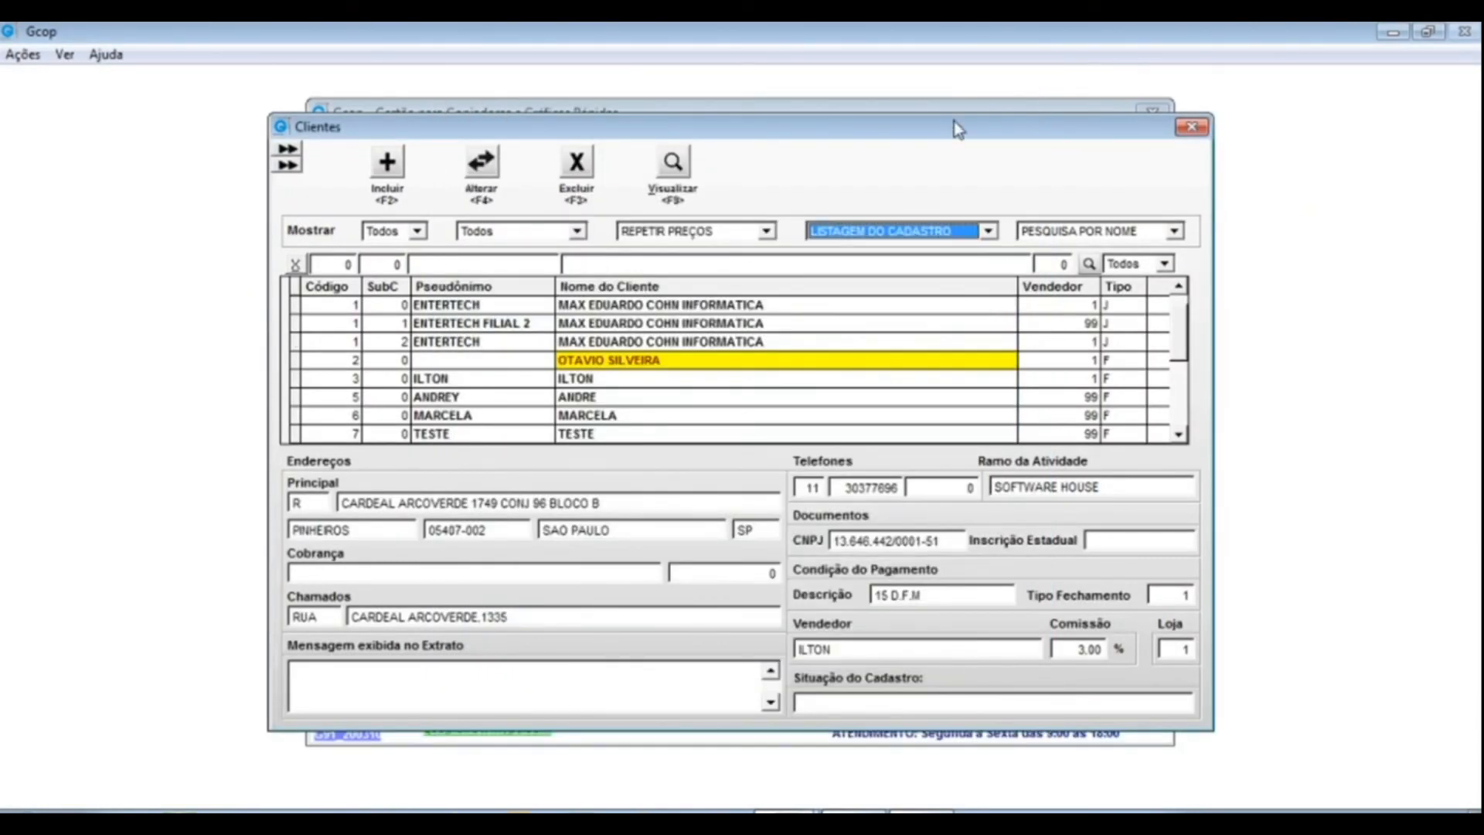
pyautogui.click(988, 231)
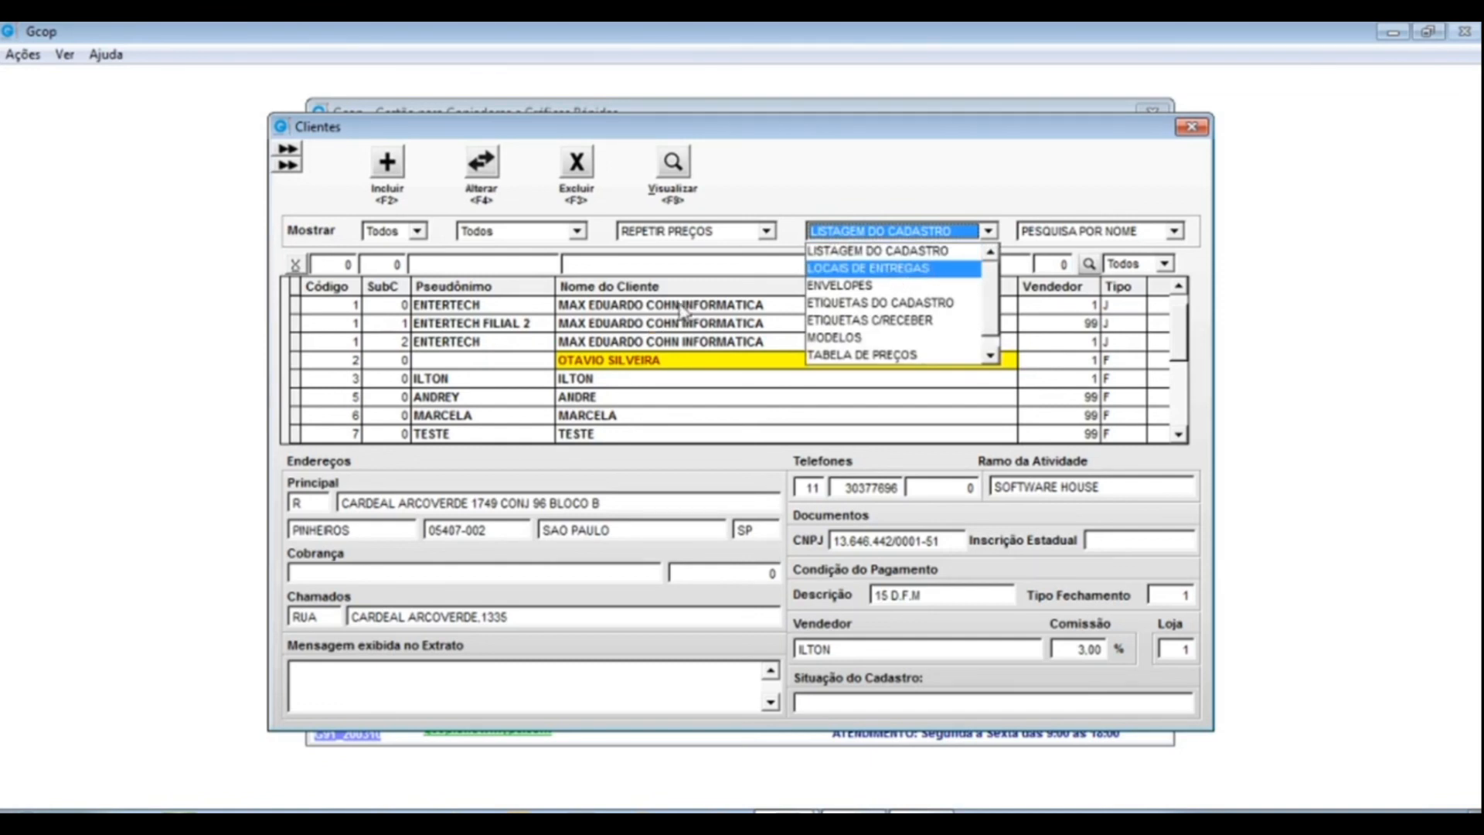
pyautogui.click(935, 251)
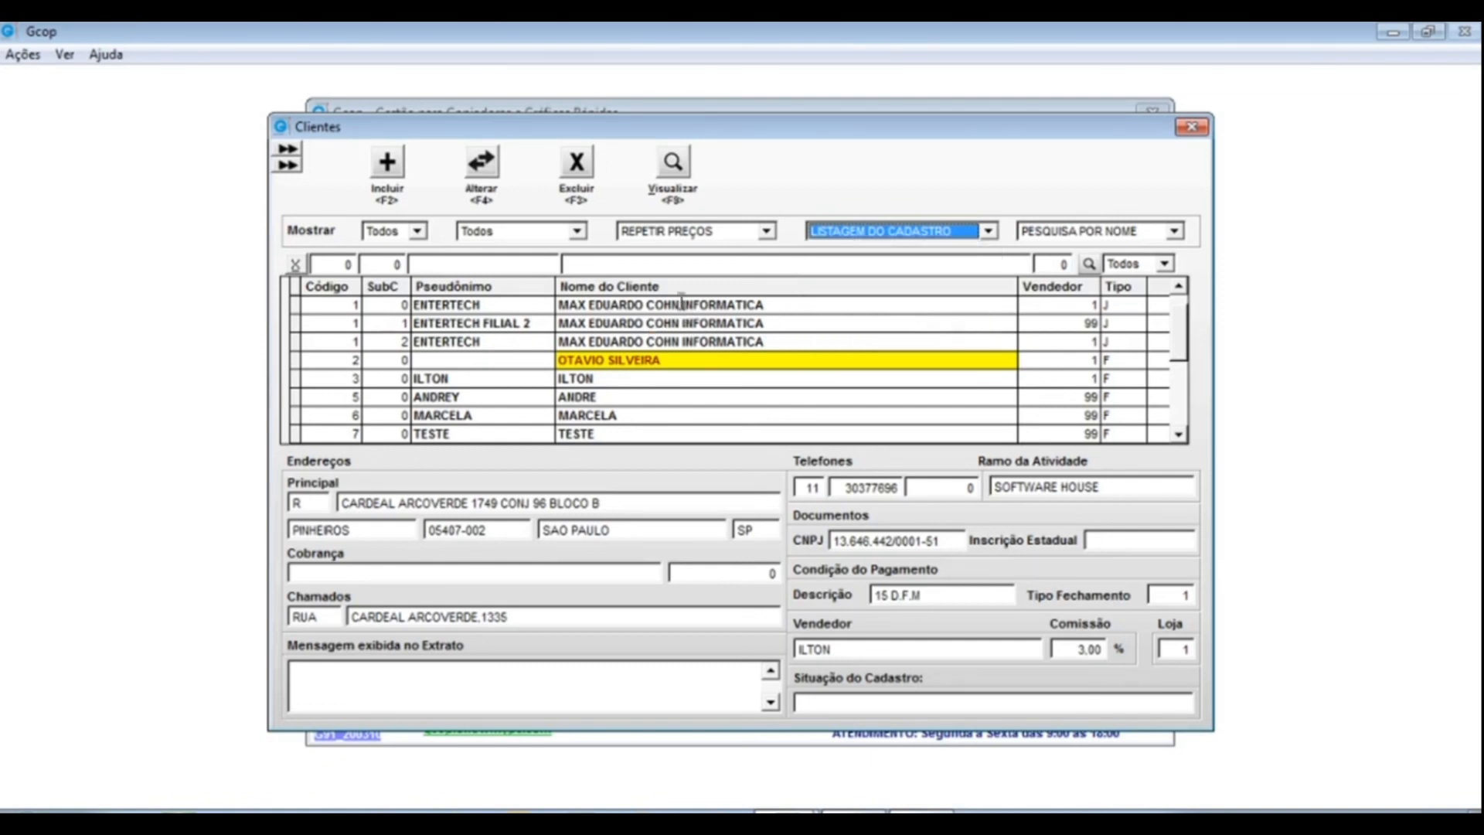
pyautogui.click(990, 232)
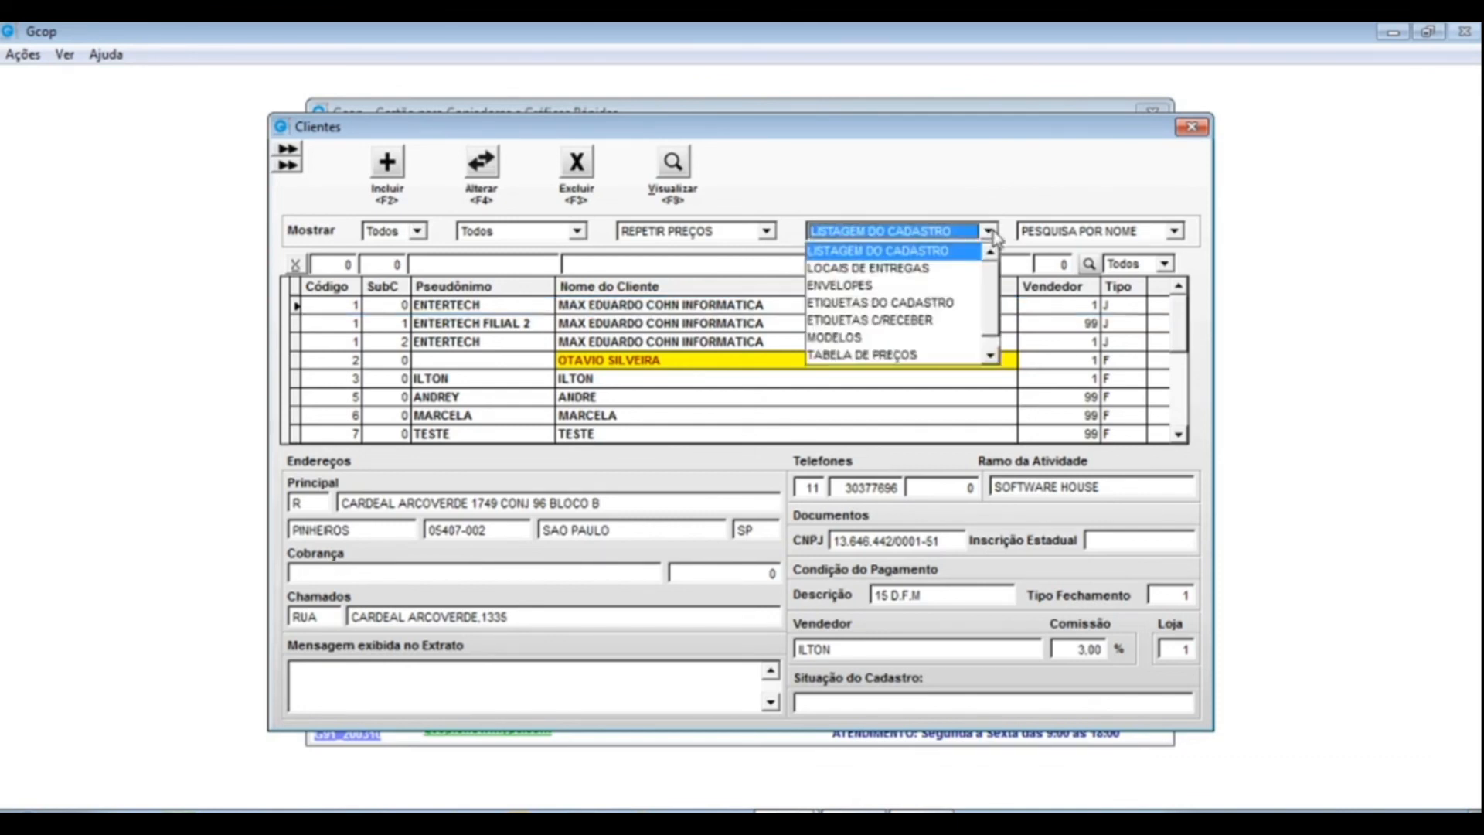
pyautogui.click(866, 269)
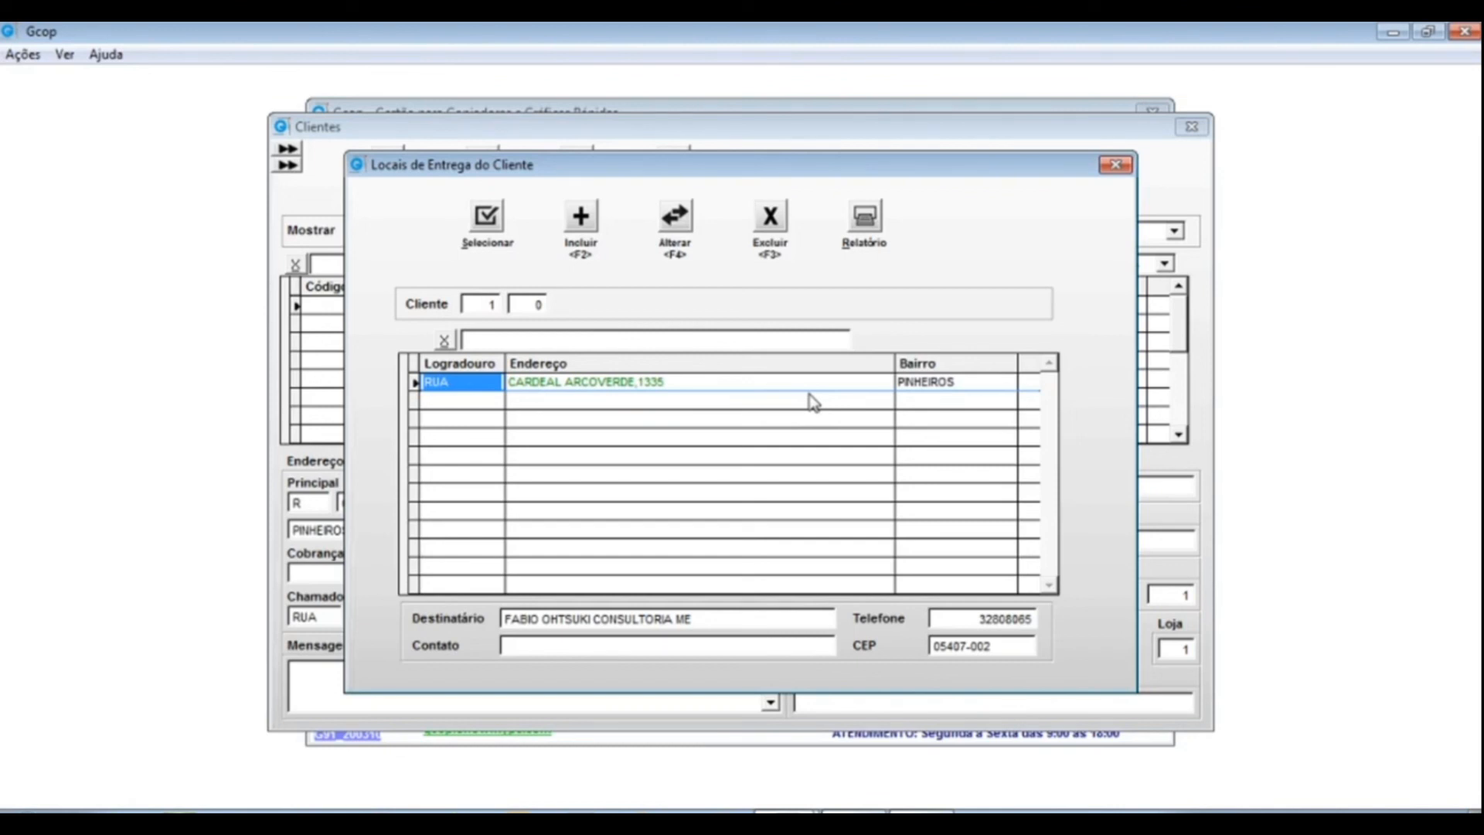
pyautogui.click(1118, 166)
pyautogui.click(988, 231)
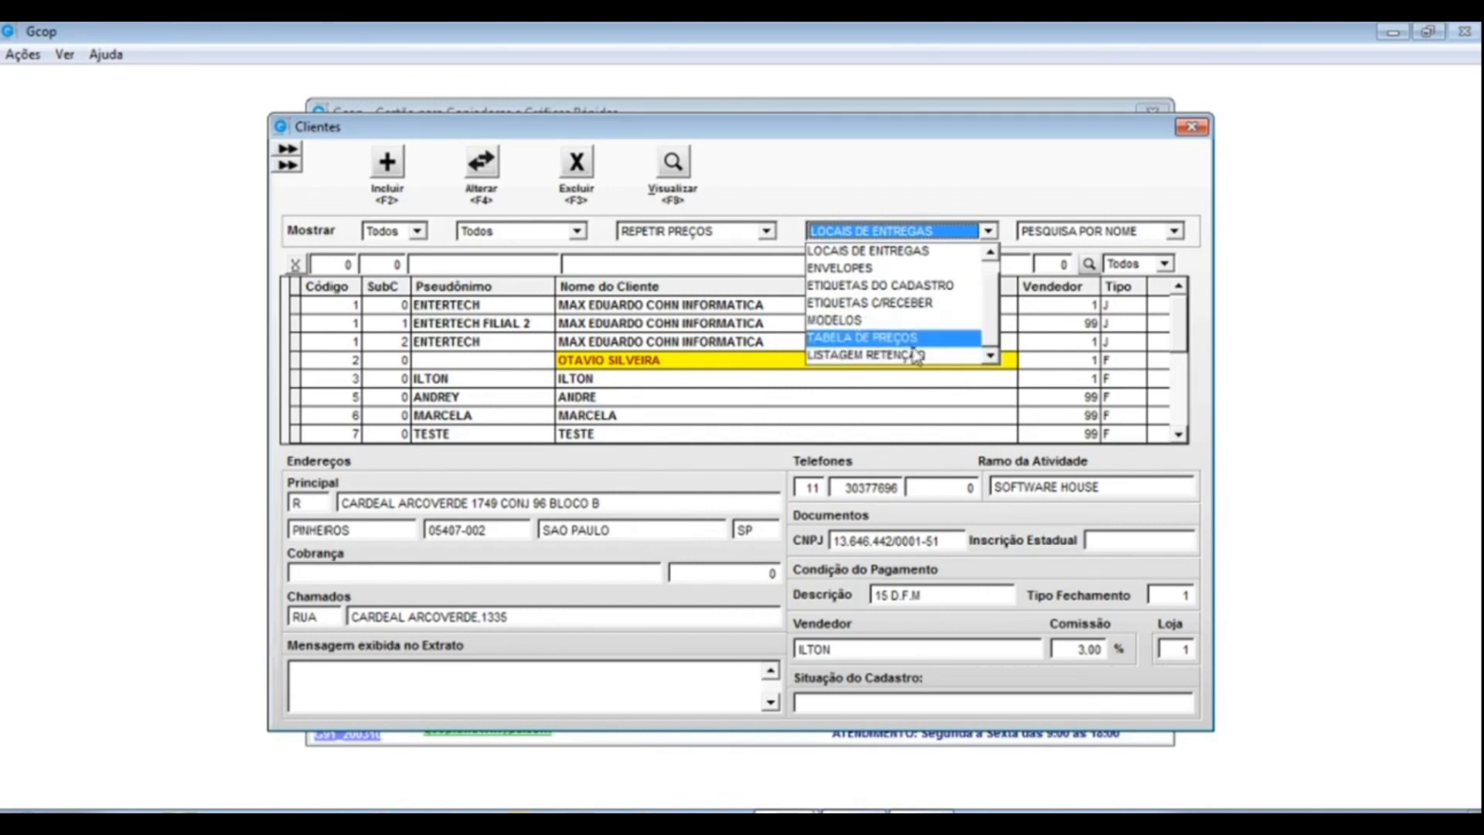
# - Generate the TABELA DE PREÇOS report with only client 1's own prices, no letterhead, graphic printing
pyautogui.click(856, 340)
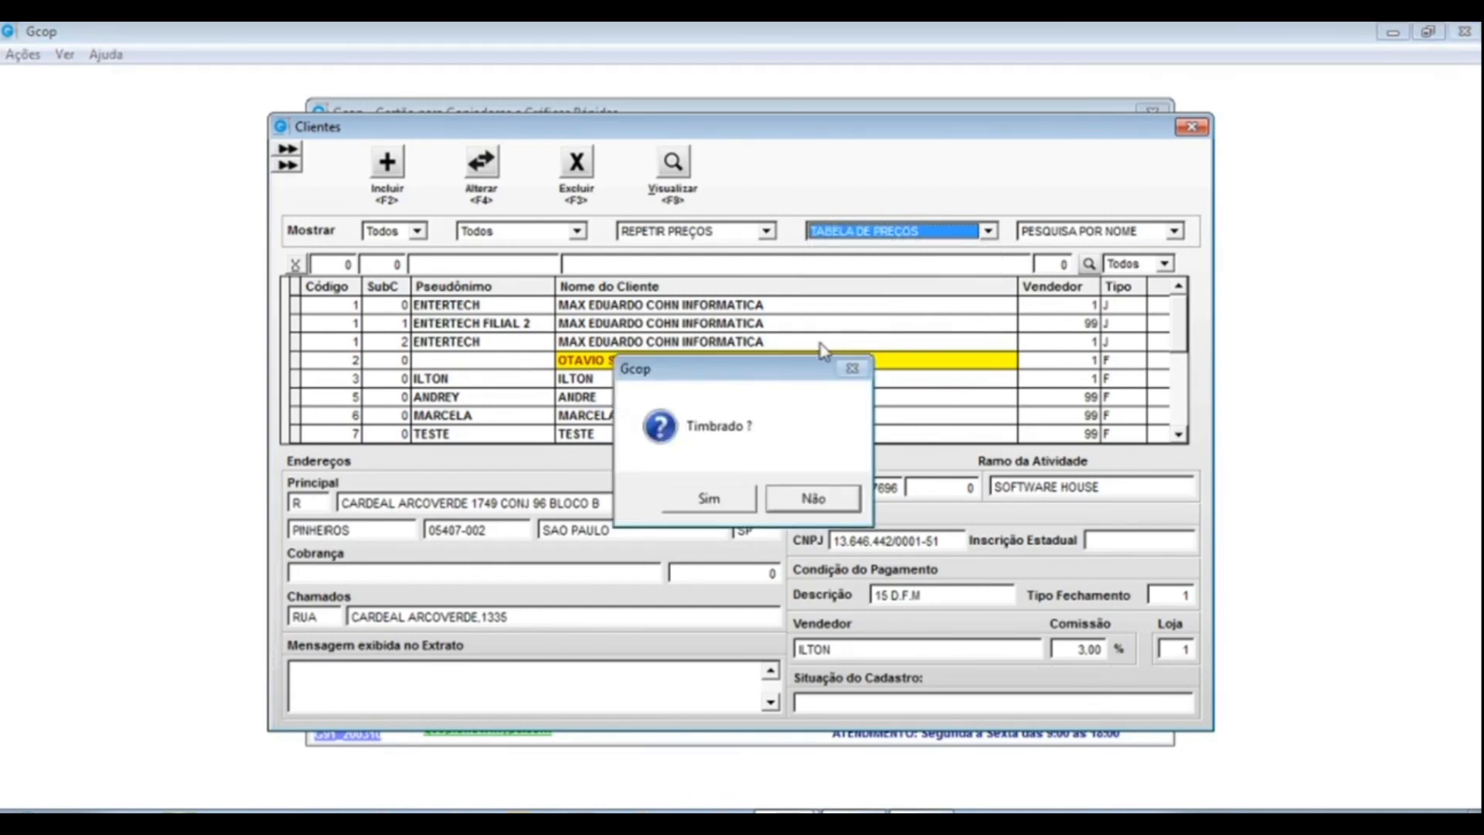
pyautogui.click(817, 501)
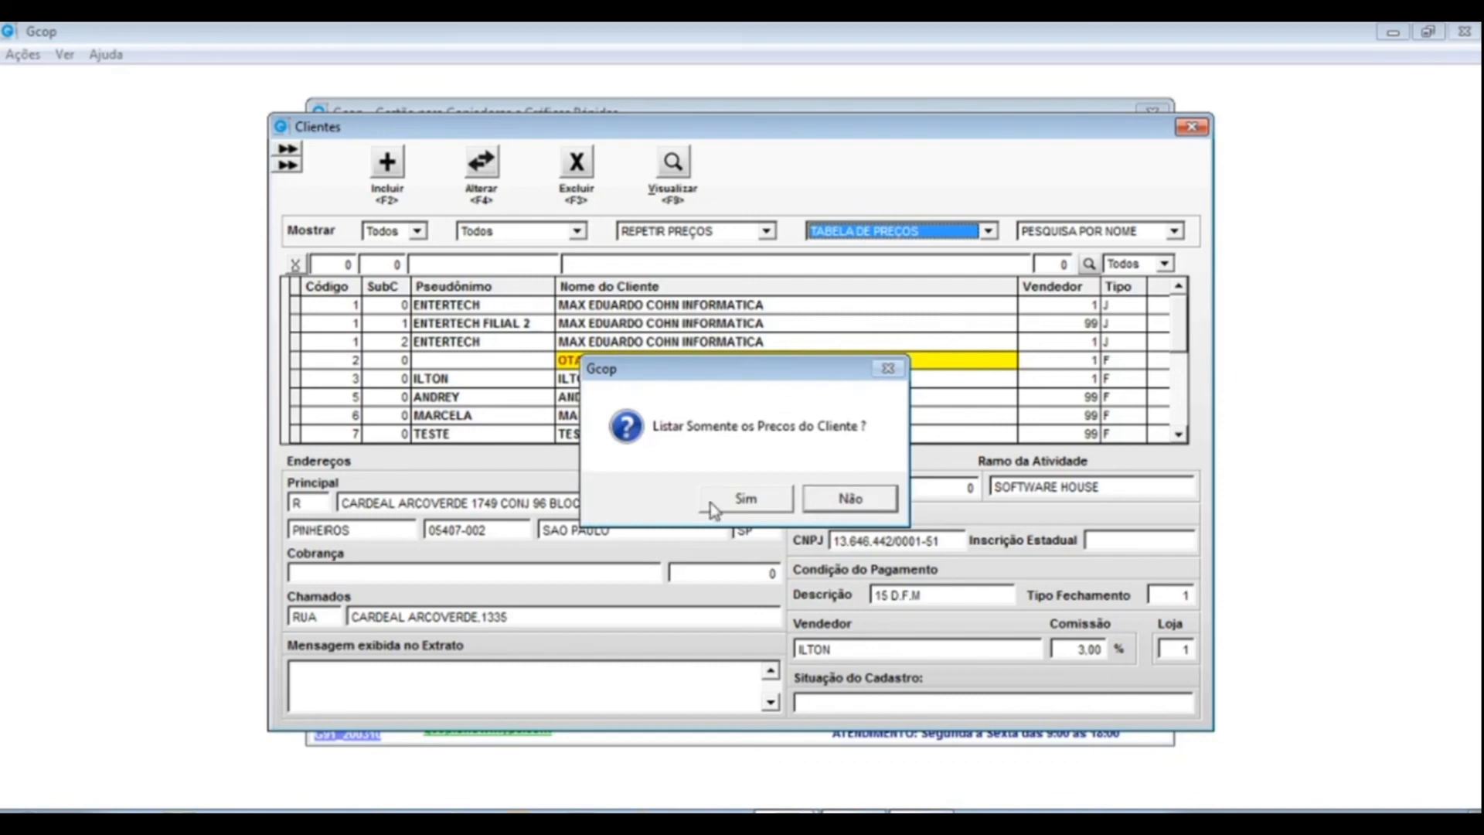
pyautogui.click(859, 501)
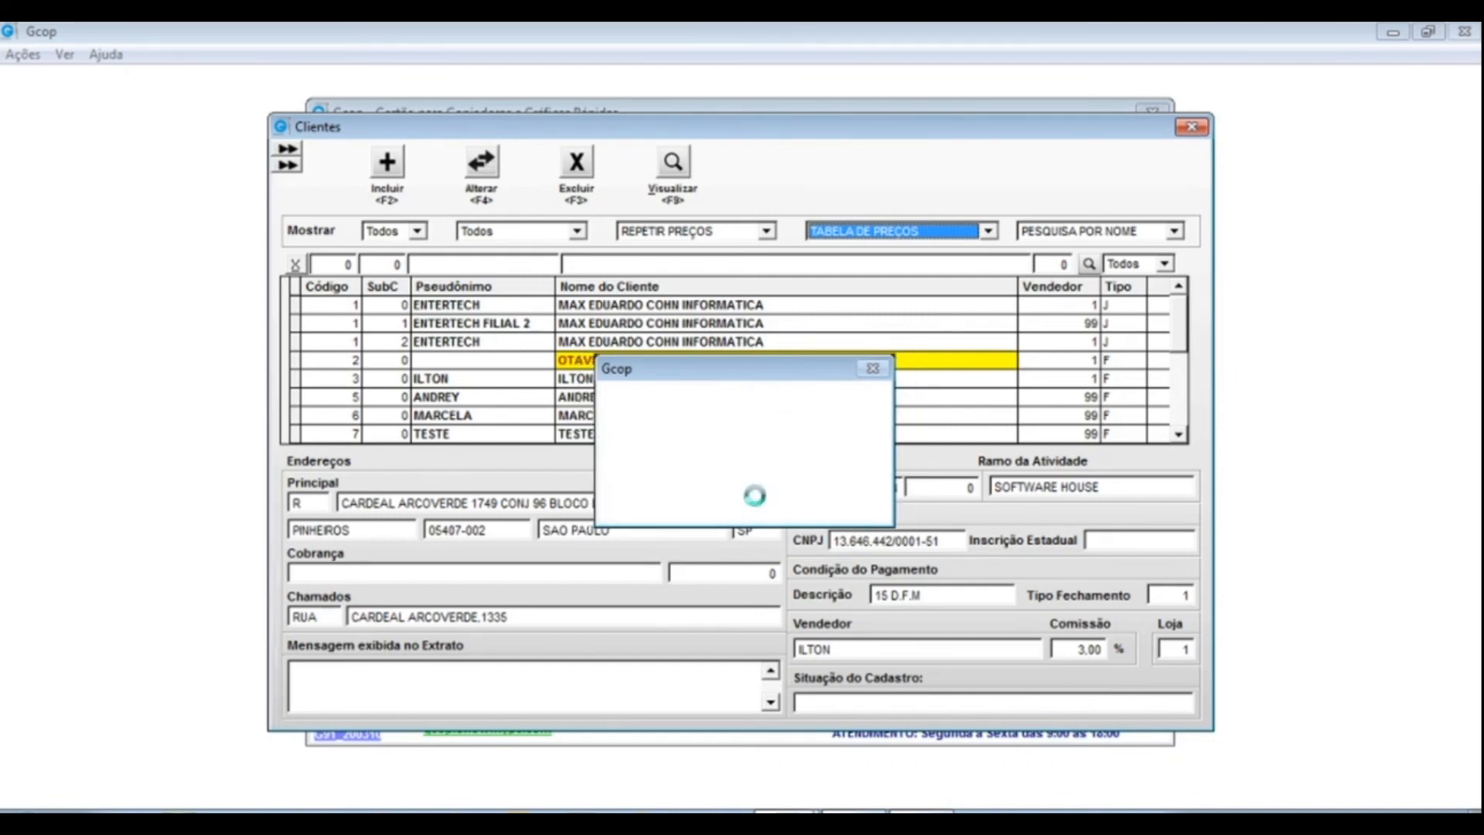
pyautogui.click(712, 500)
pyautogui.click(680, 467)
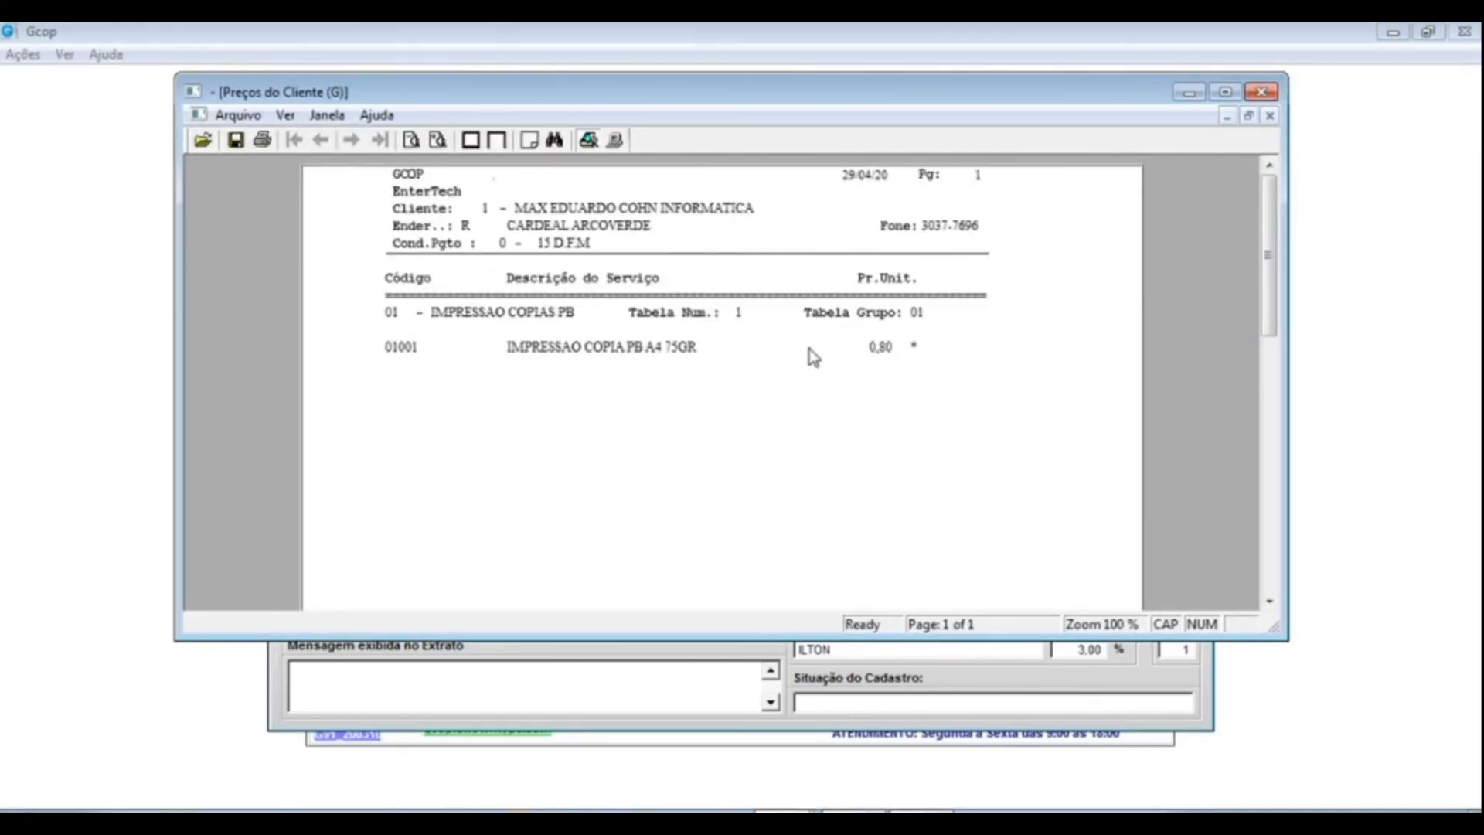
pyautogui.click(1261, 92)
# - Regenerate the price table listing every service and price, view it maximized, then close it
pyautogui.click(986, 231)
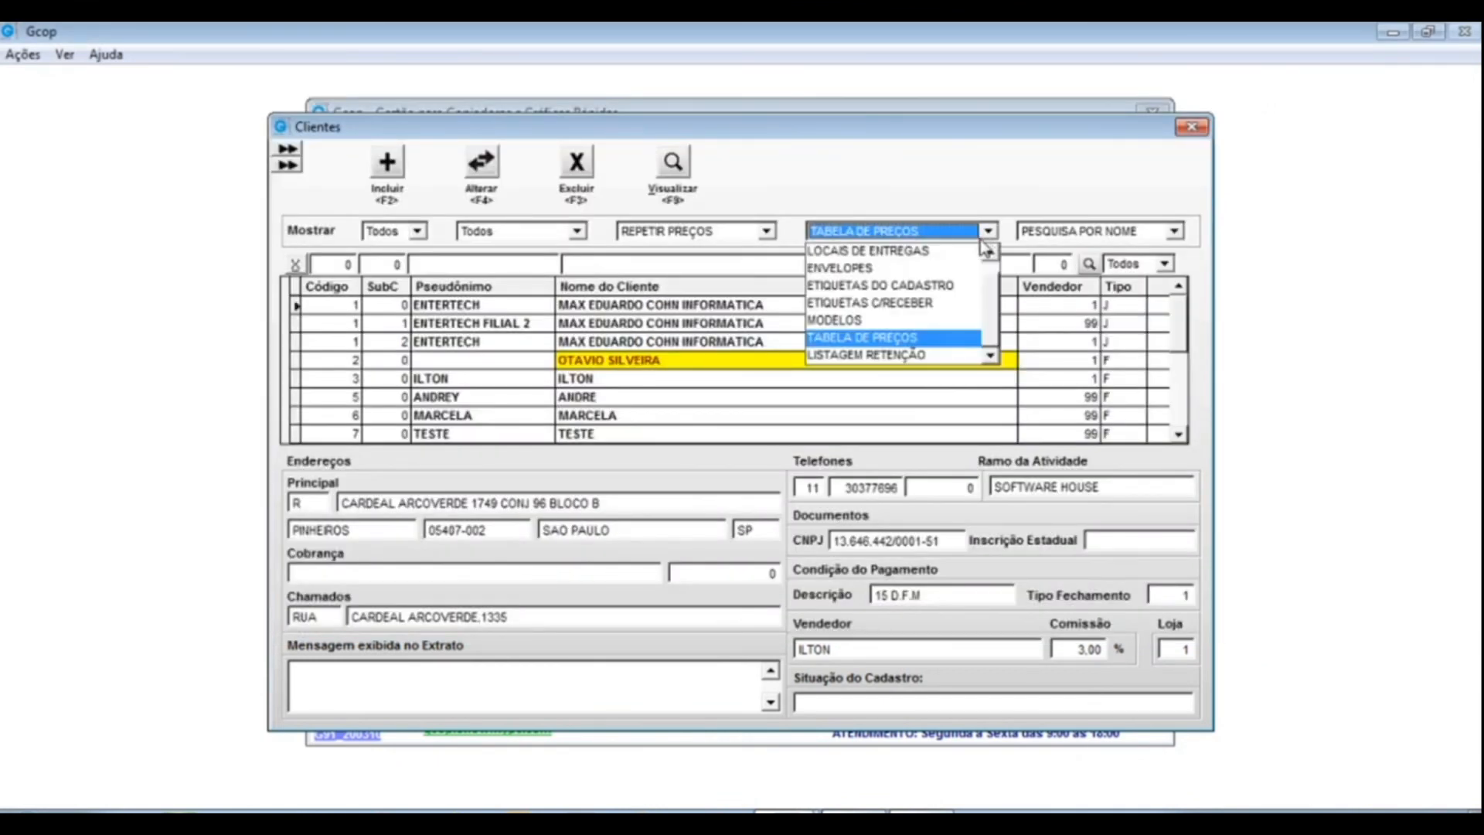
pyautogui.click(870, 340)
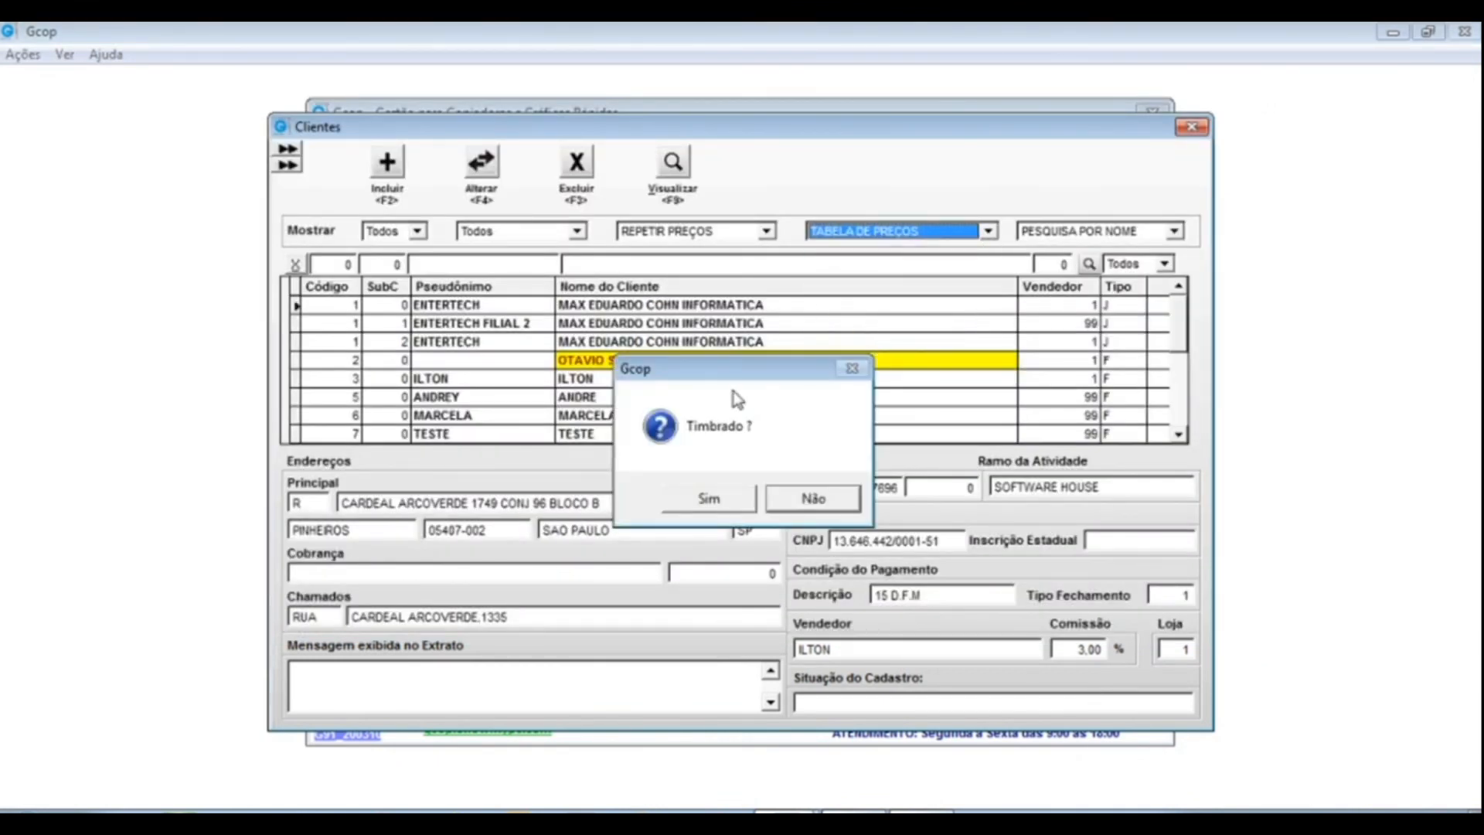
pyautogui.click(773, 504)
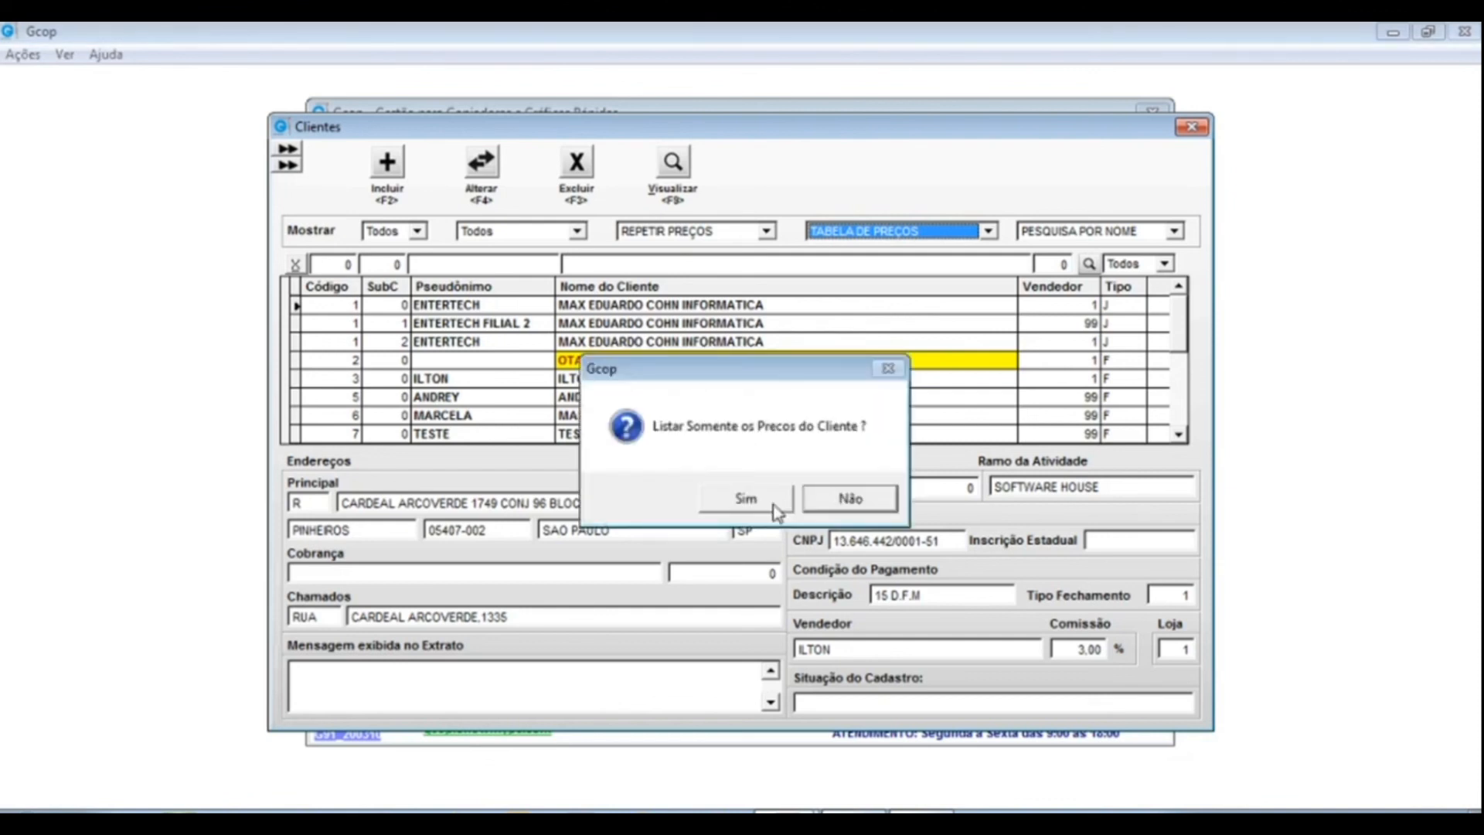
pyautogui.click(843, 502)
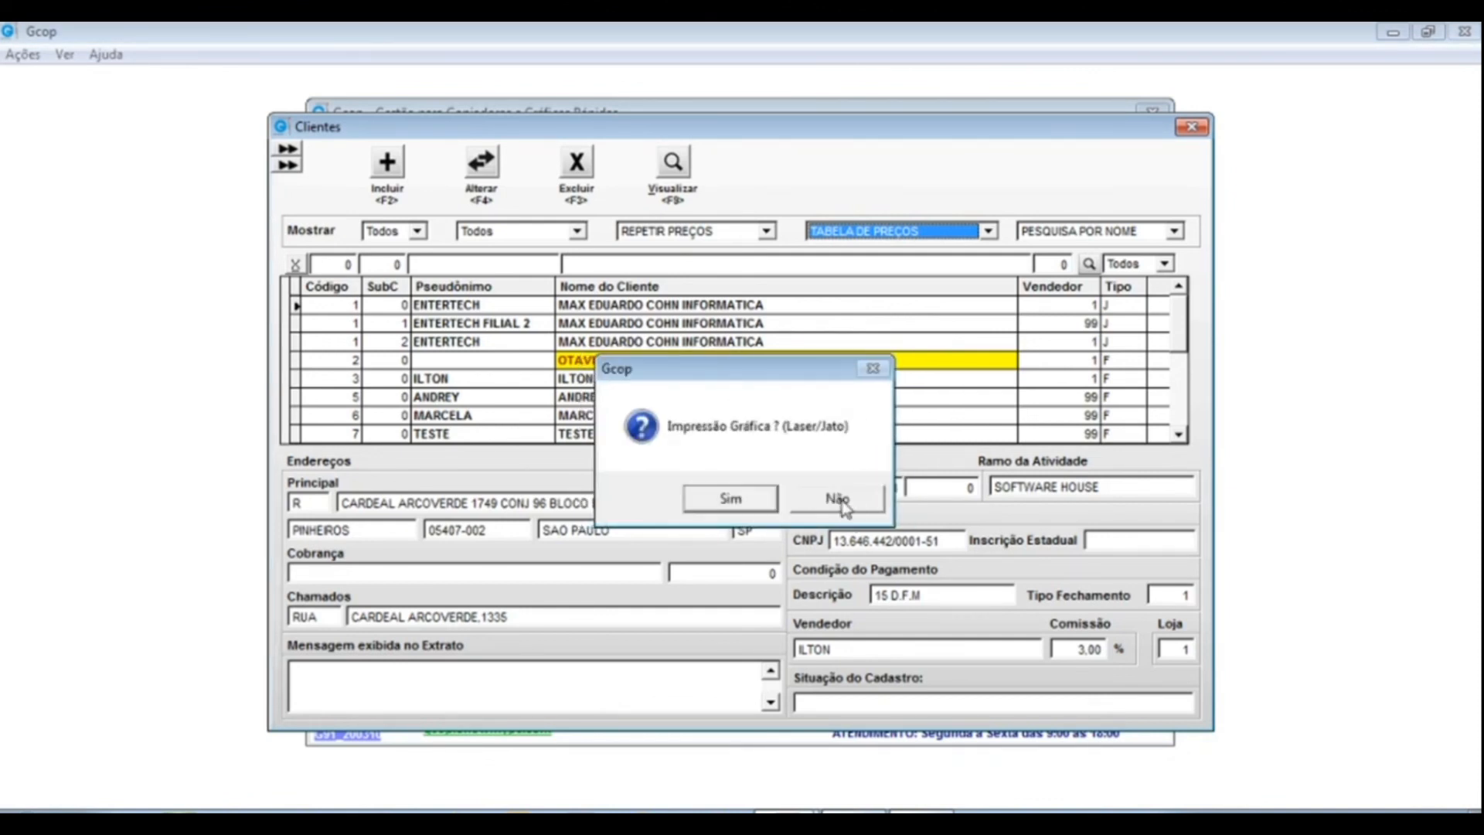
pyautogui.click(712, 490)
pyautogui.click(684, 475)
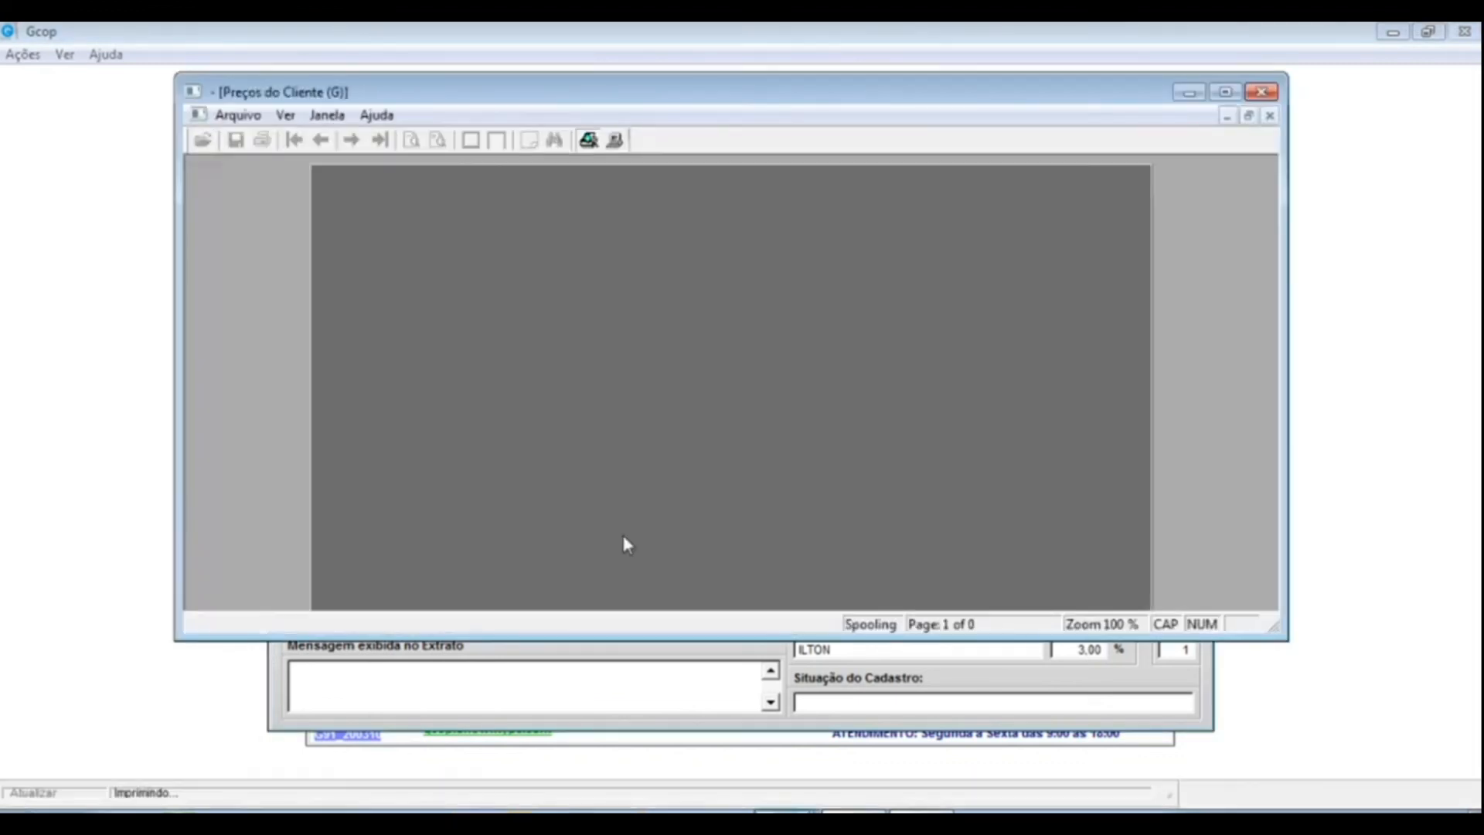
pyautogui.click(1225, 92)
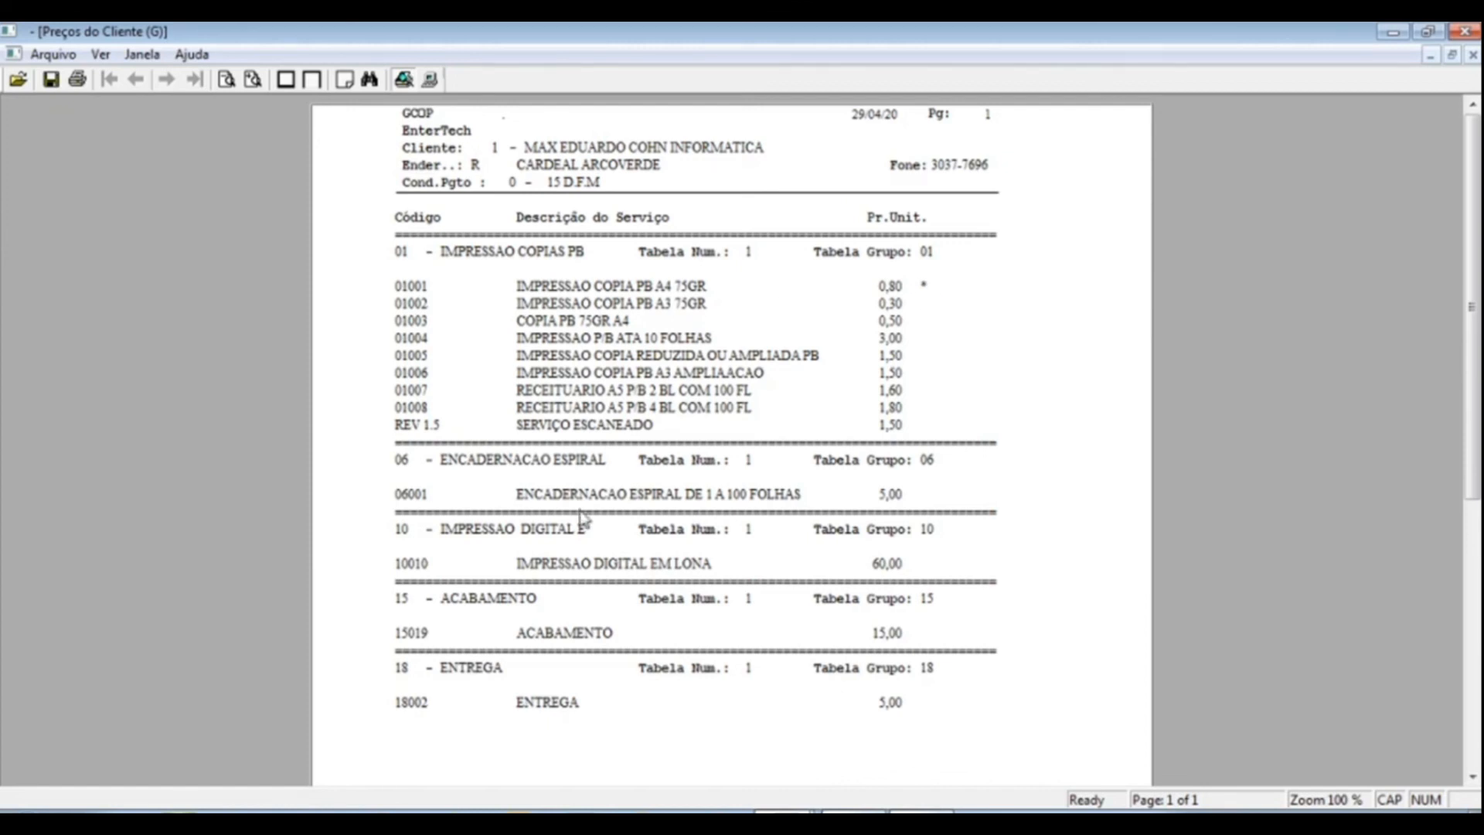
pyautogui.moveTo(1471, 253)
pyautogui.mouseDown()
pyautogui.moveTo(1472, 328)
pyautogui.moveTo(1471, 249)
pyautogui.mouseUp()
pyautogui.click(1464, 31)
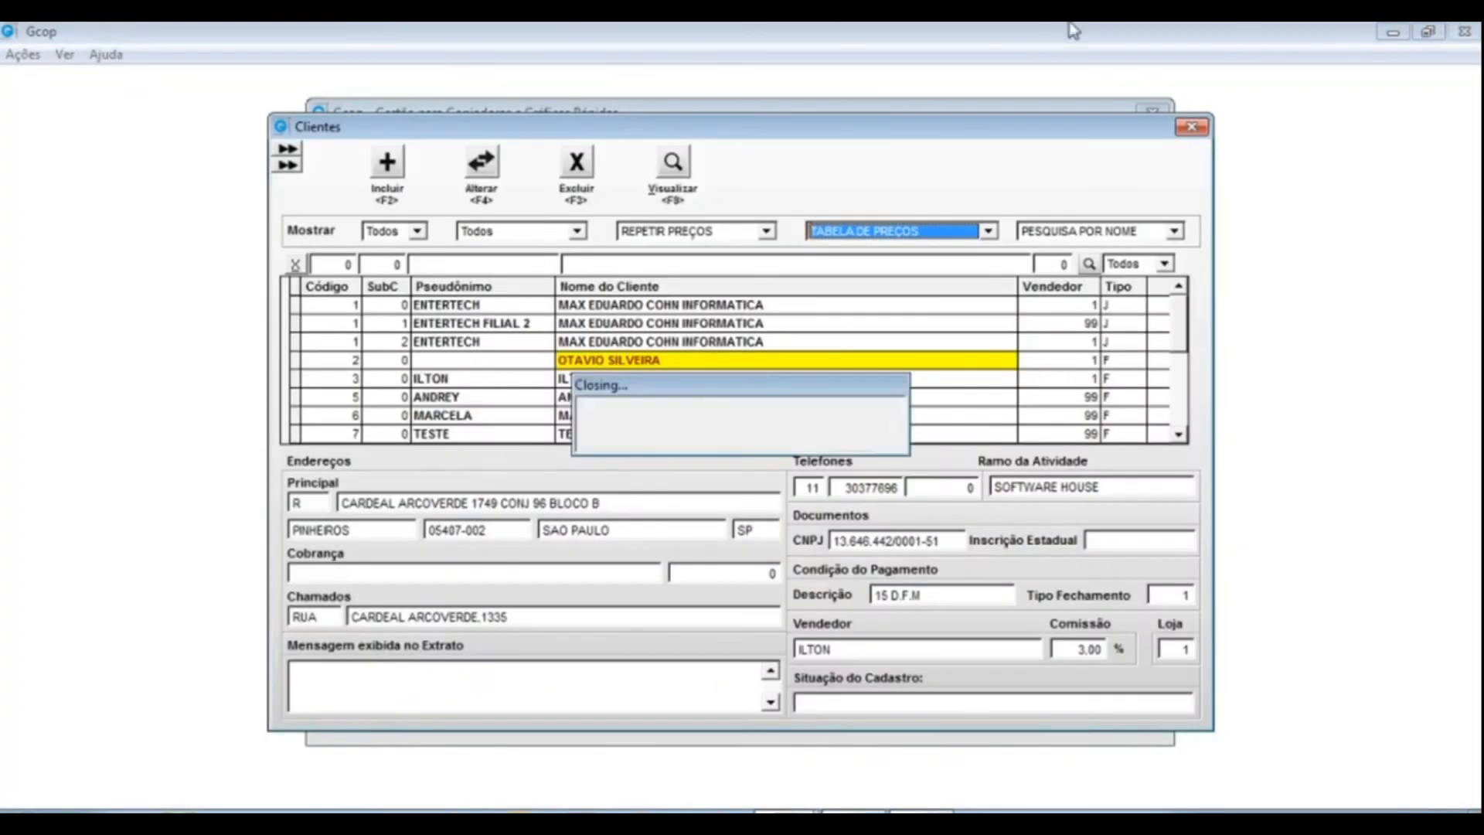
# - Unlock LISTAGEM RETENÇÃO with the access password, review store range 1–99 with retention, then close Filtros
pyautogui.click(989, 232)
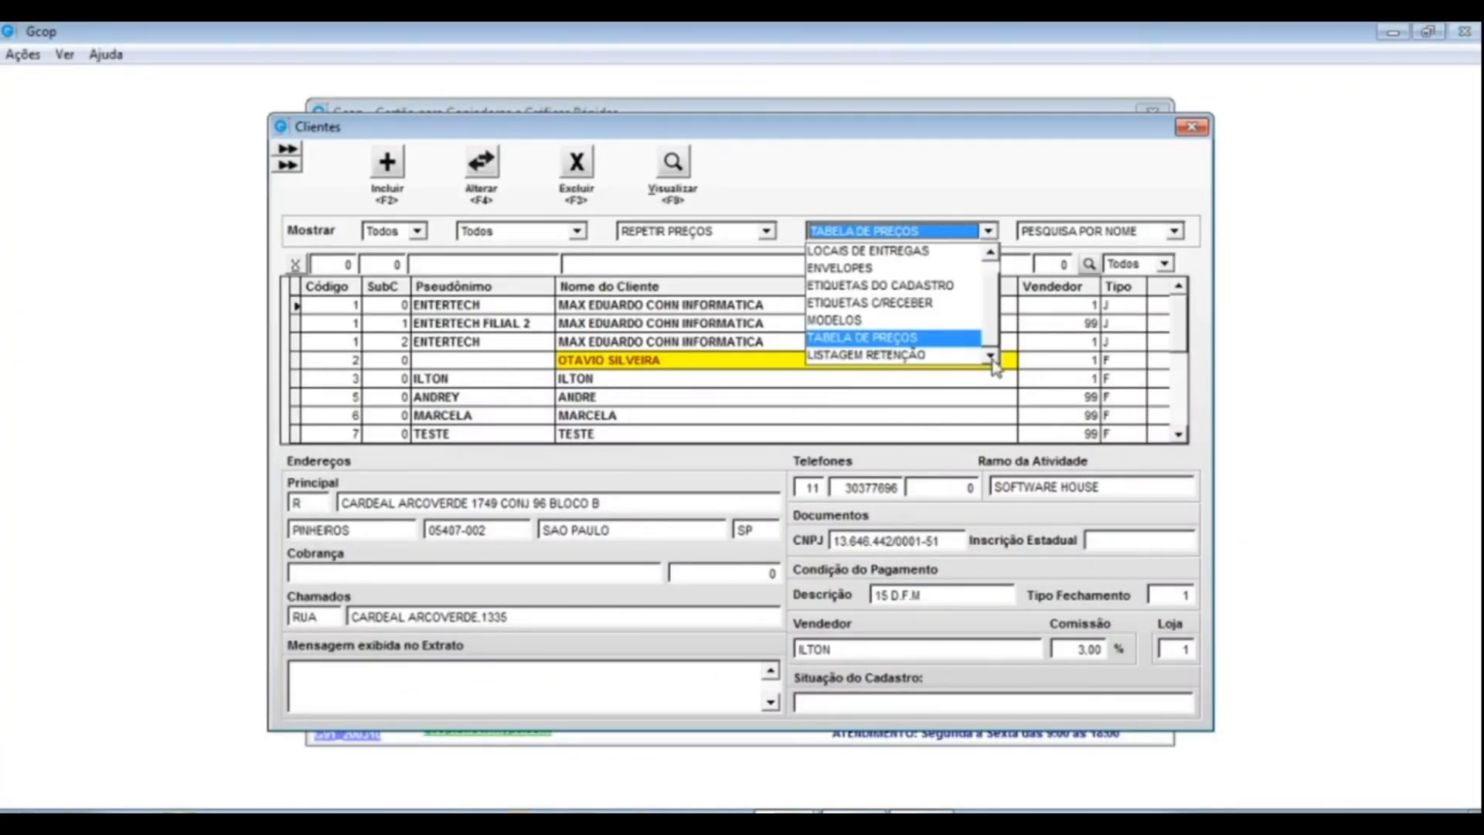
pyautogui.click(862, 354)
pyautogui.moveTo(705, 340); pyautogui.dragTo(734, 91)
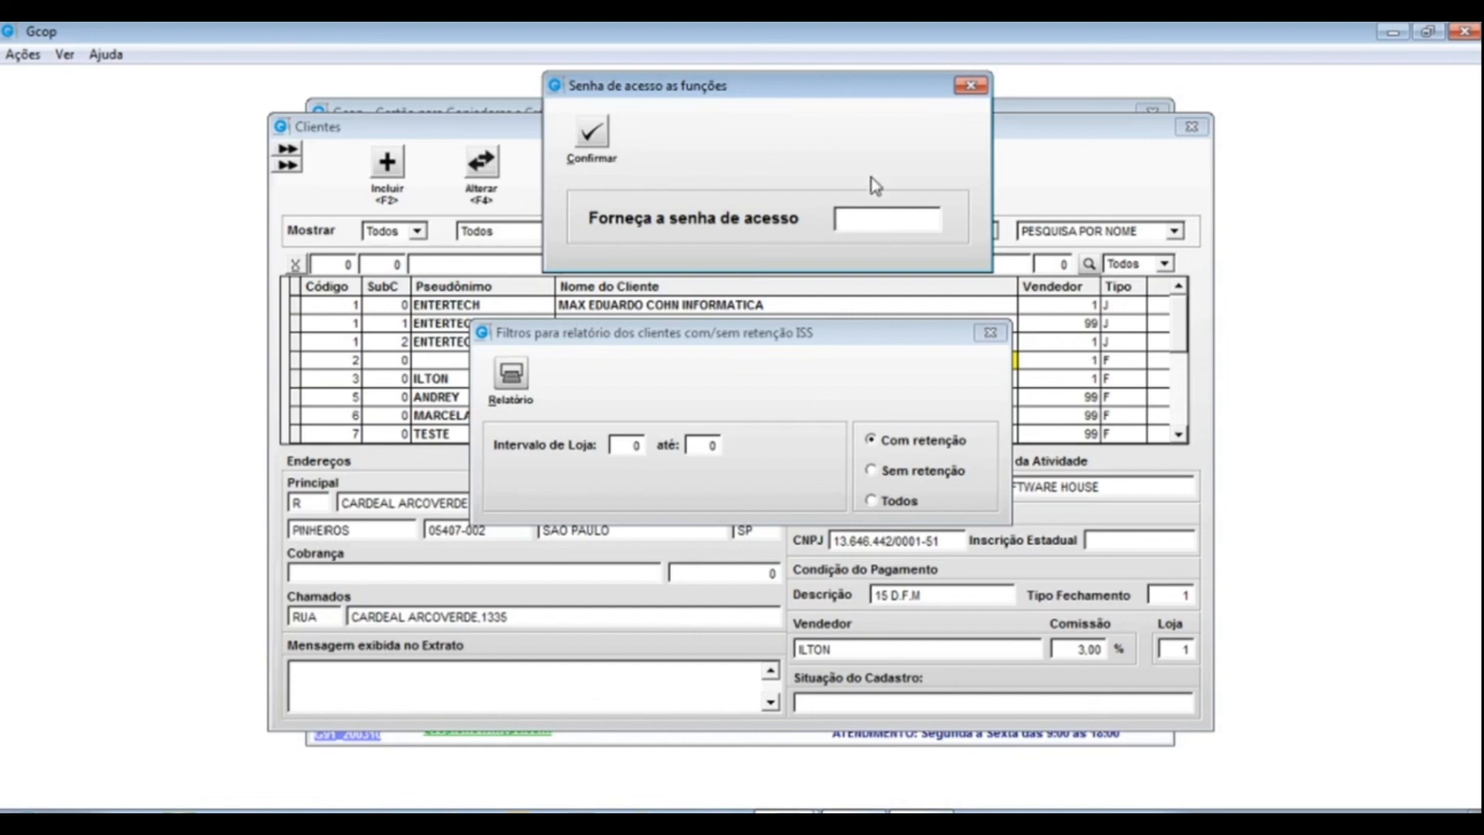
pyautogui.write('********')
pyautogui.press('Return')
pyautogui.moveTo(744, 362); pyautogui.dragTo(755, 265)
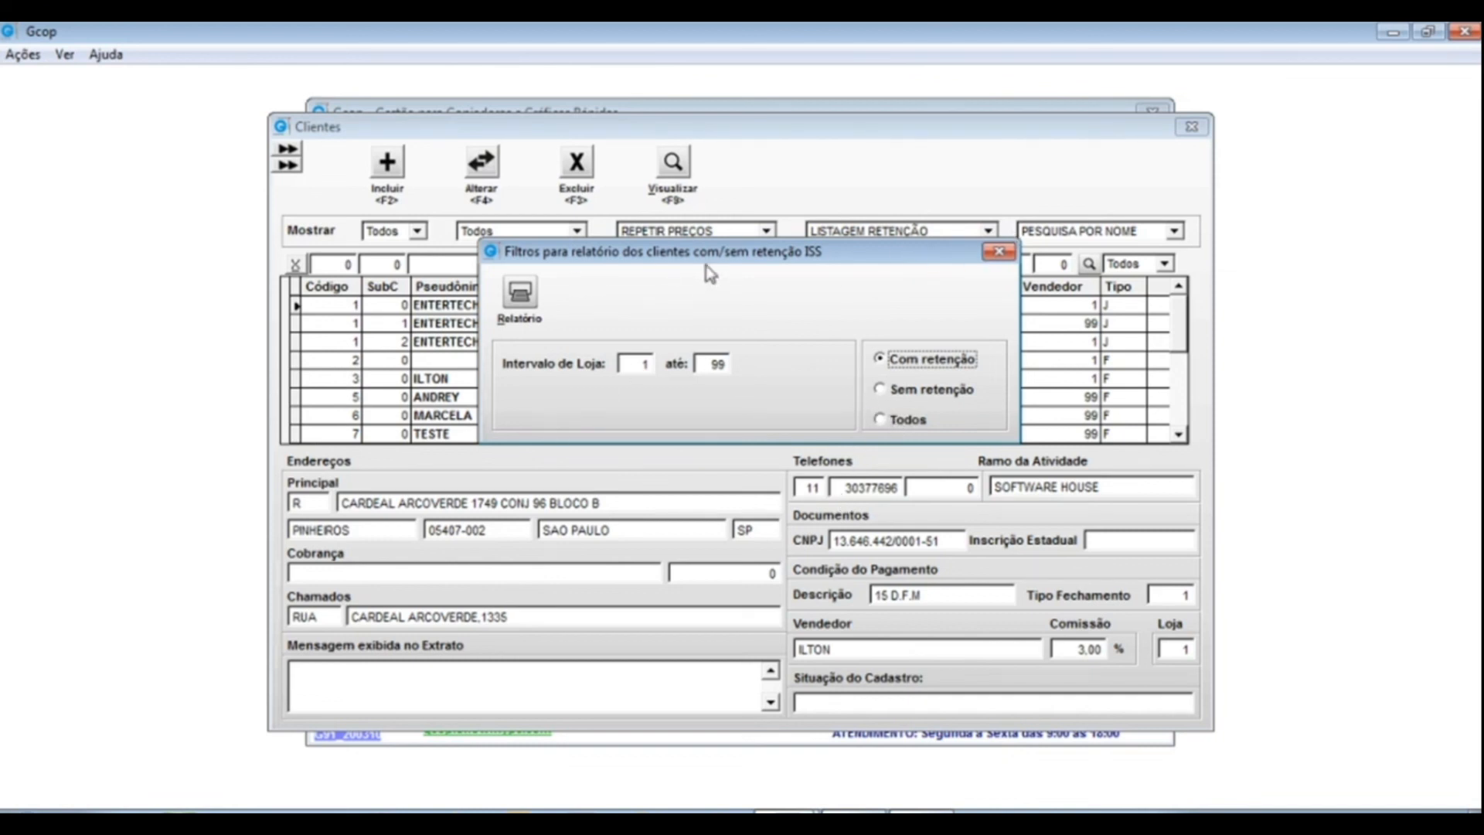
pyautogui.click(1000, 252)
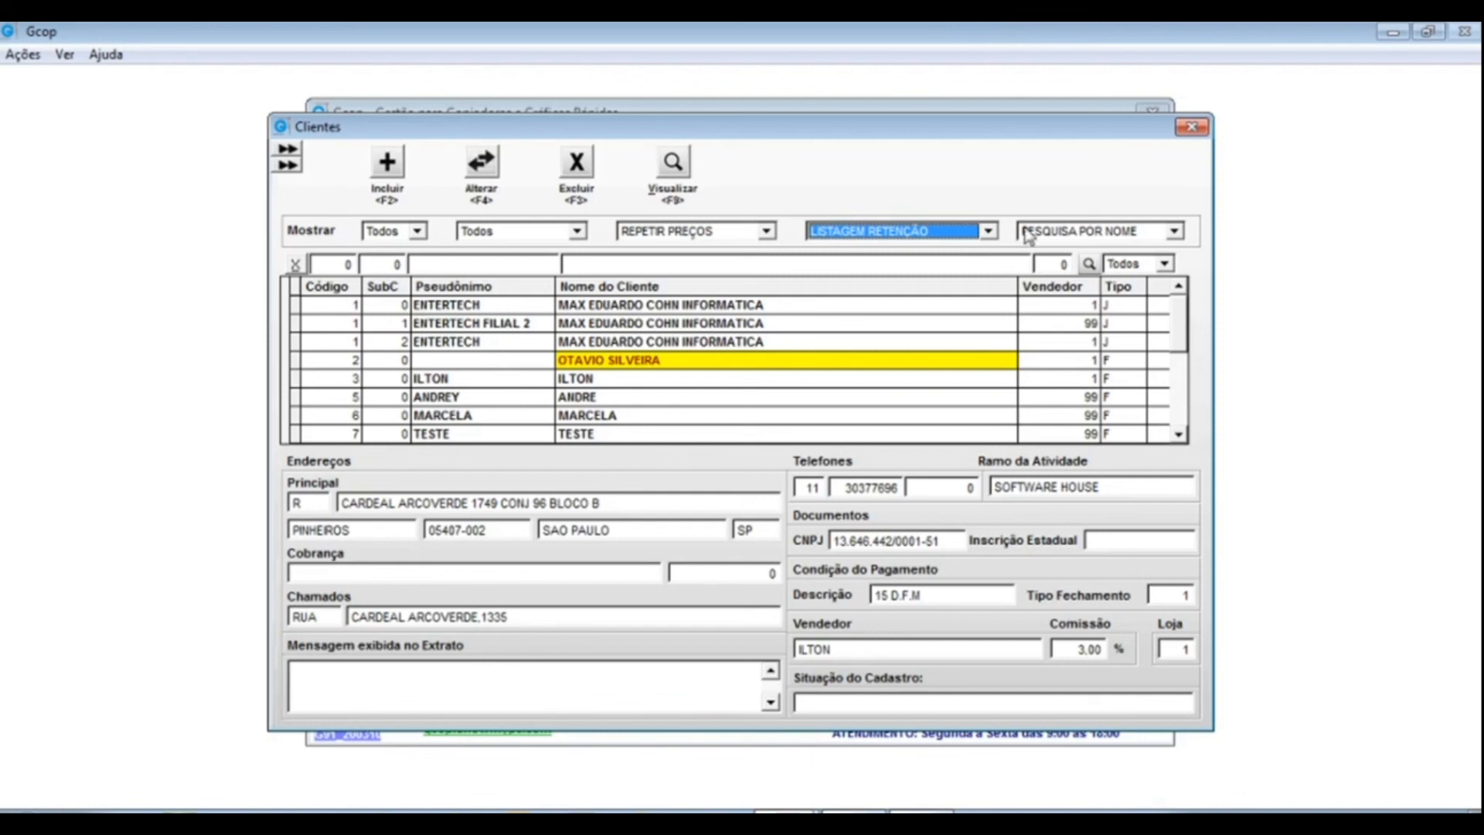
pyautogui.click(1174, 232)
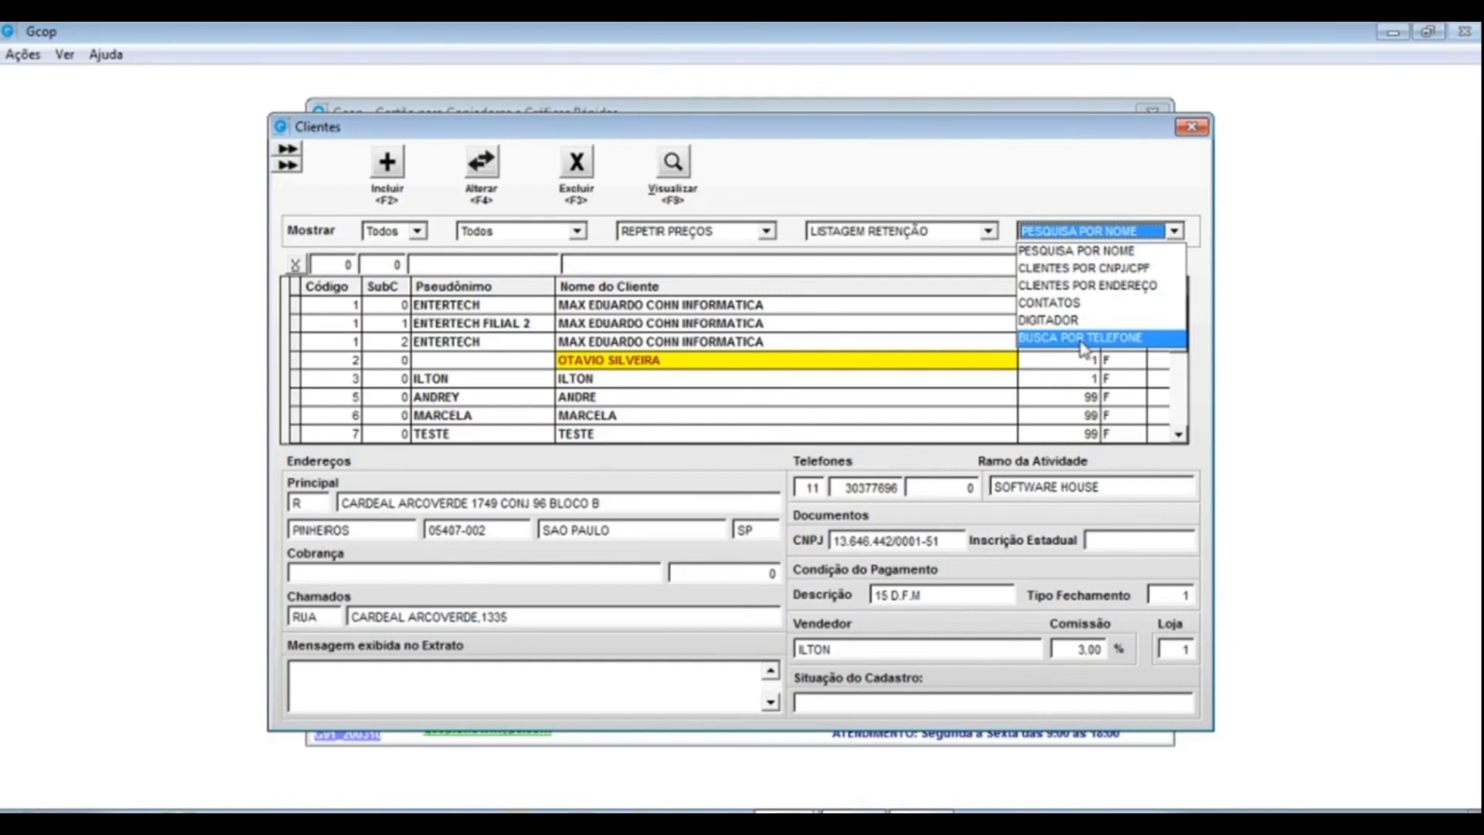
pyautogui.click(932, 180)
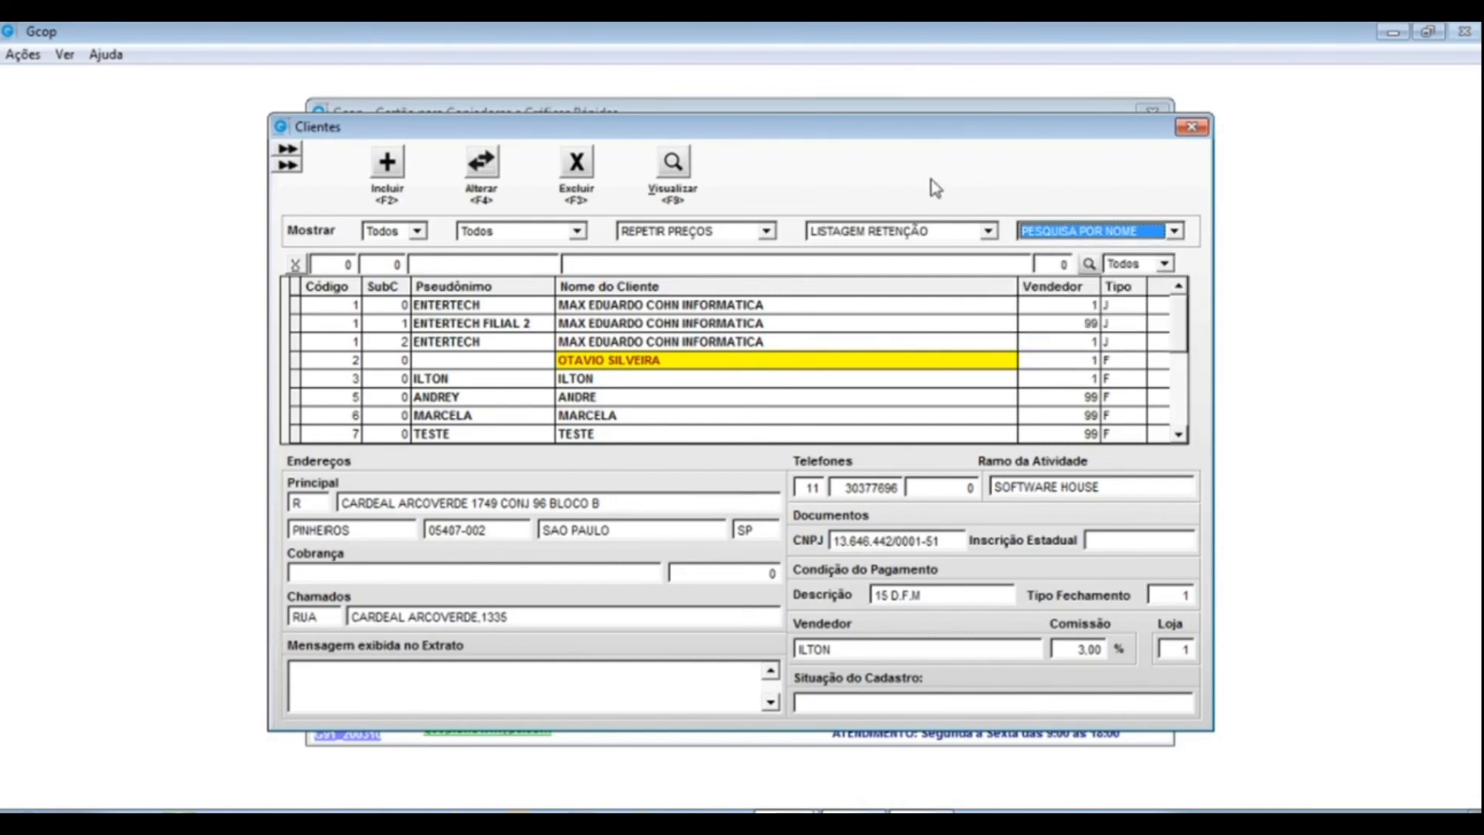